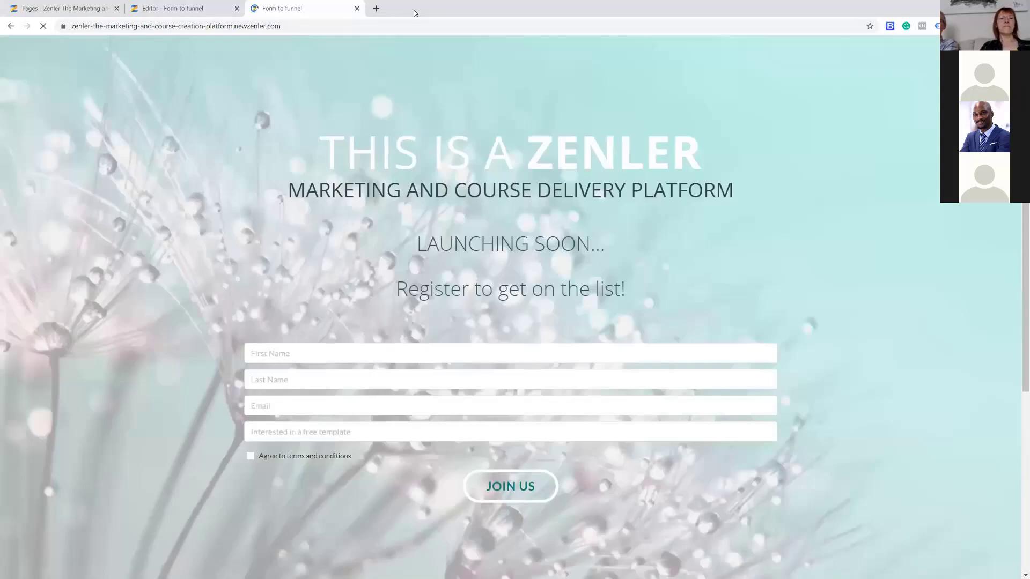
scroll(921, 295, "down", 3)
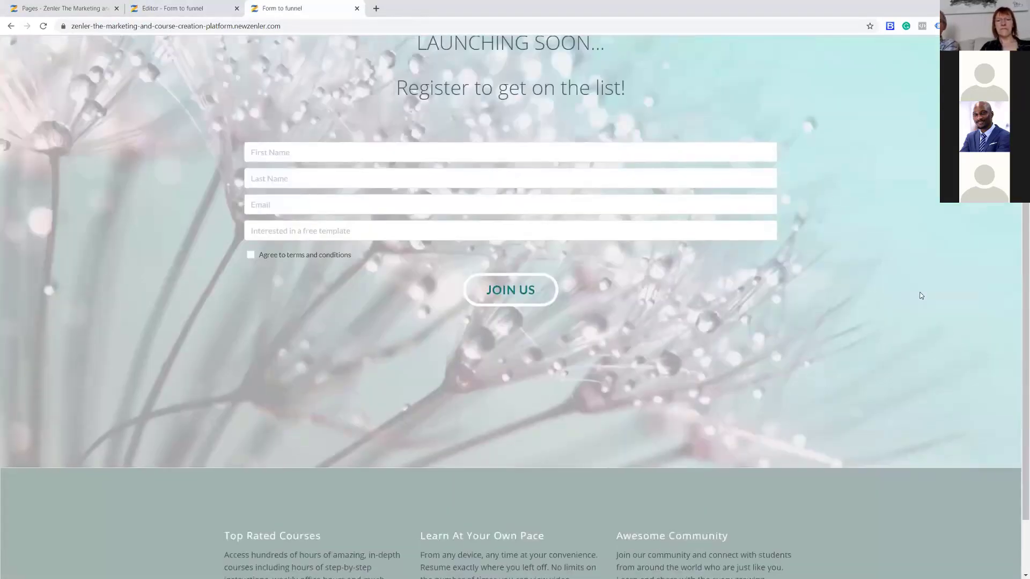
scroll(921, 295, "up", 4)
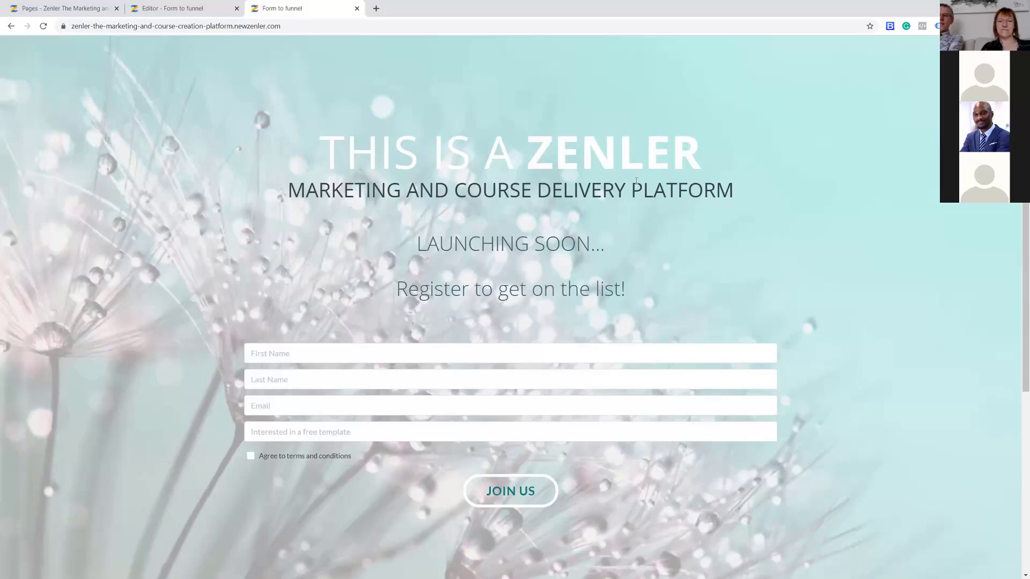
left_click(190, 13)
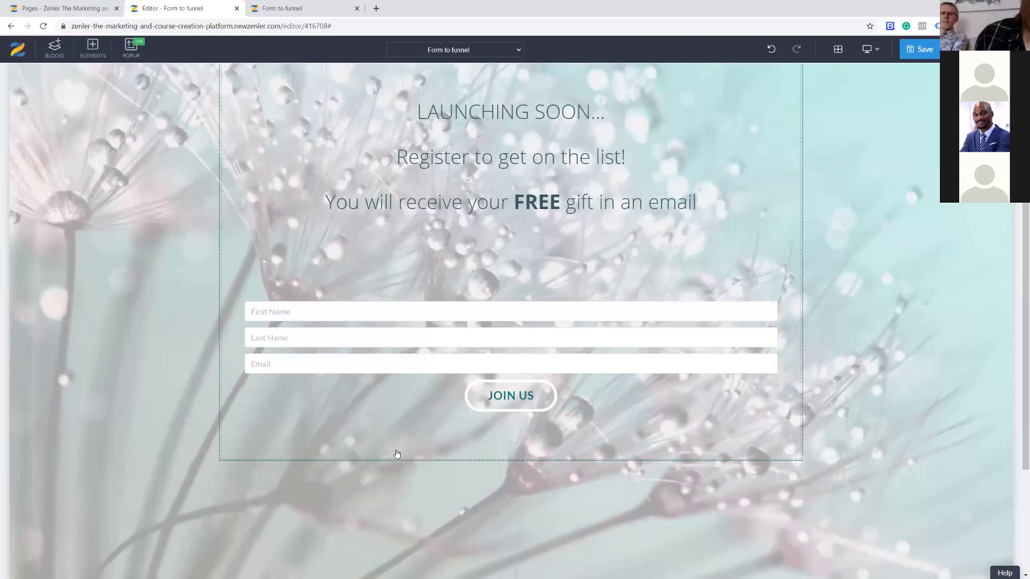
Drag the CONTACT block from the Contact blocks onto the page below the hero section.
left_click(56, 46)
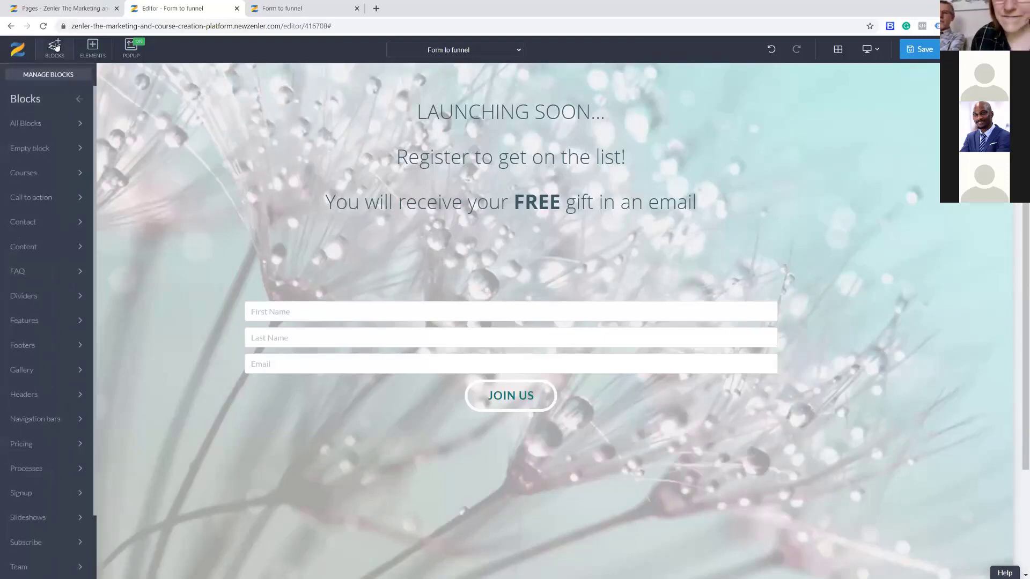
left_click(33, 224)
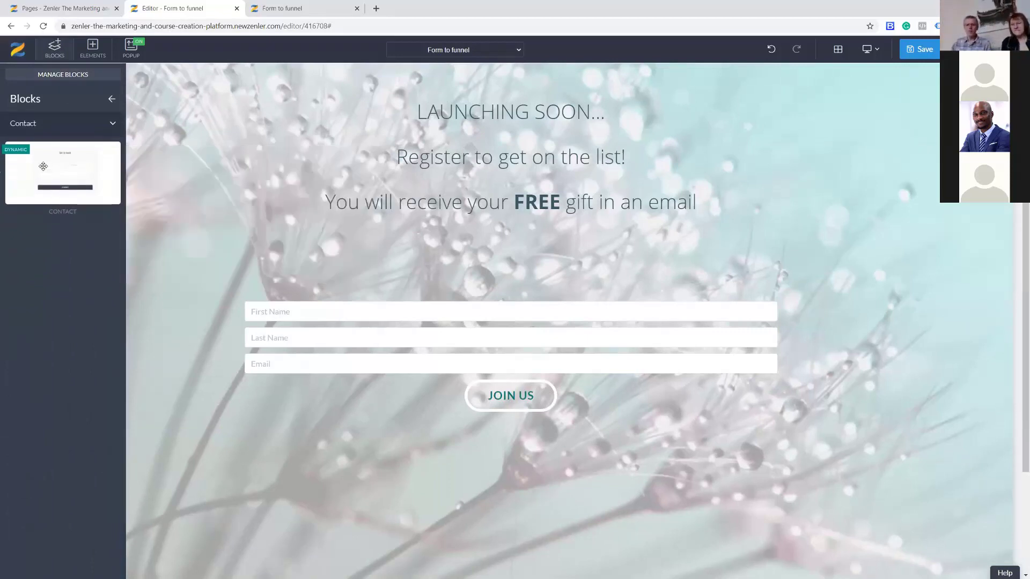
left_click_drag(54, 167, 515, 445)
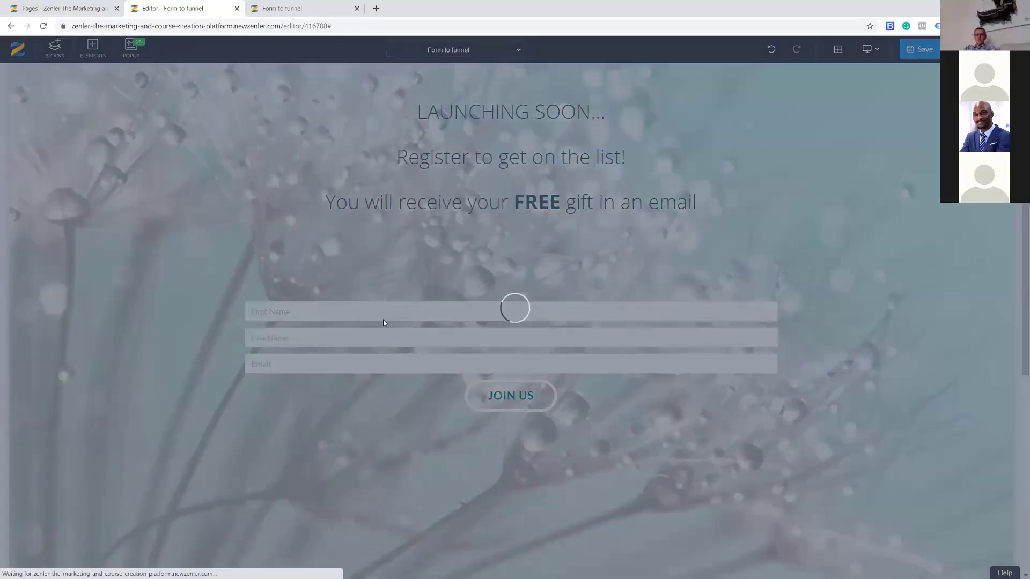
scroll(744, 359, "down", 5)
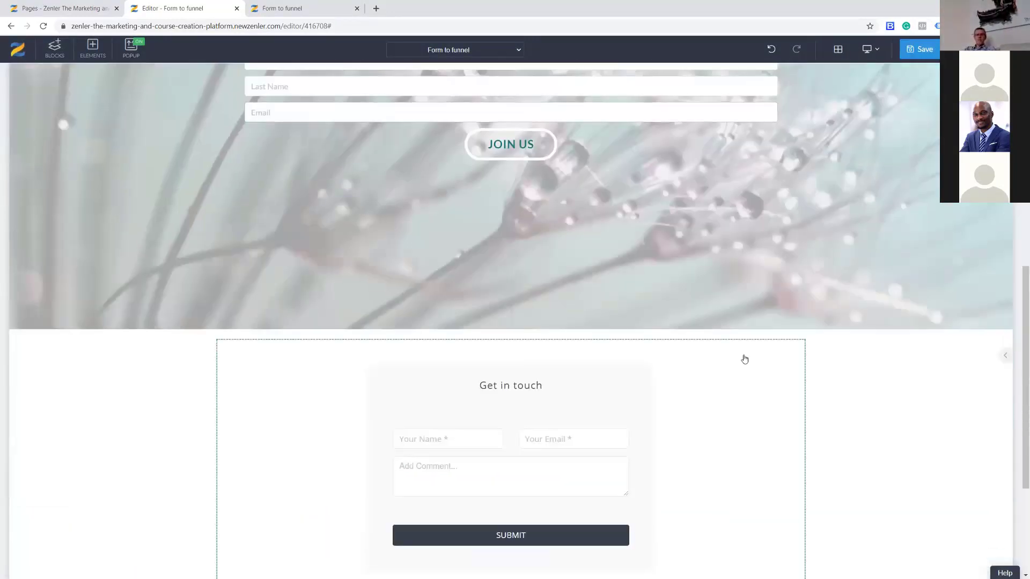
scroll(745, 359, "down", 3)
scroll(735, 351, "up", 1)
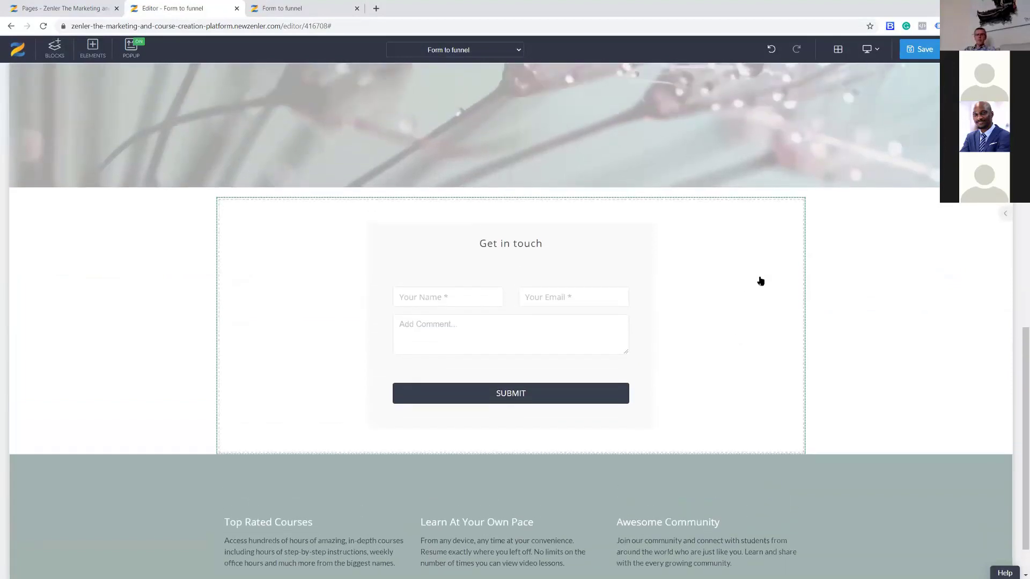
left_click(761, 280)
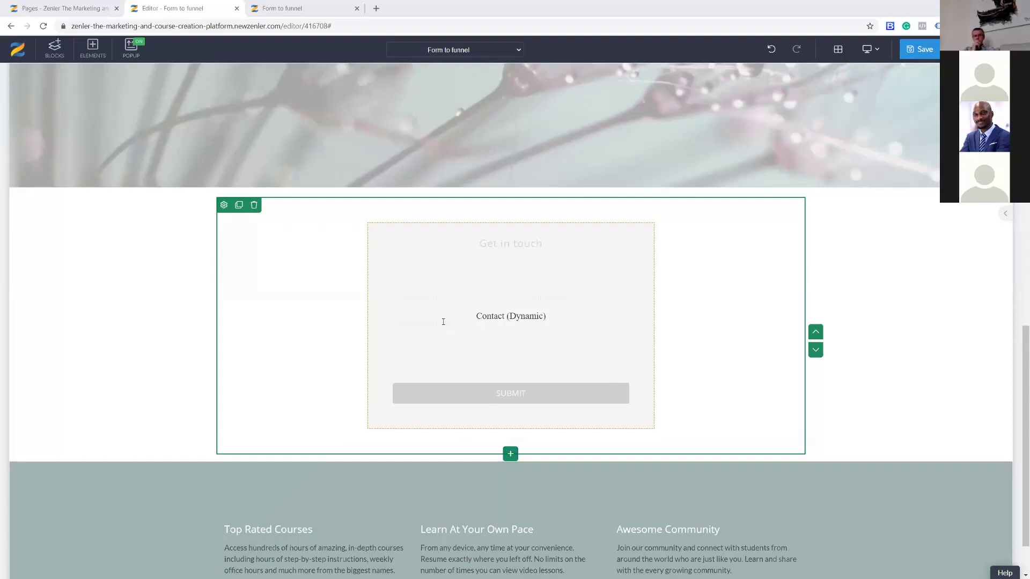
left_click(55, 49)
mouse_move(43, 171)
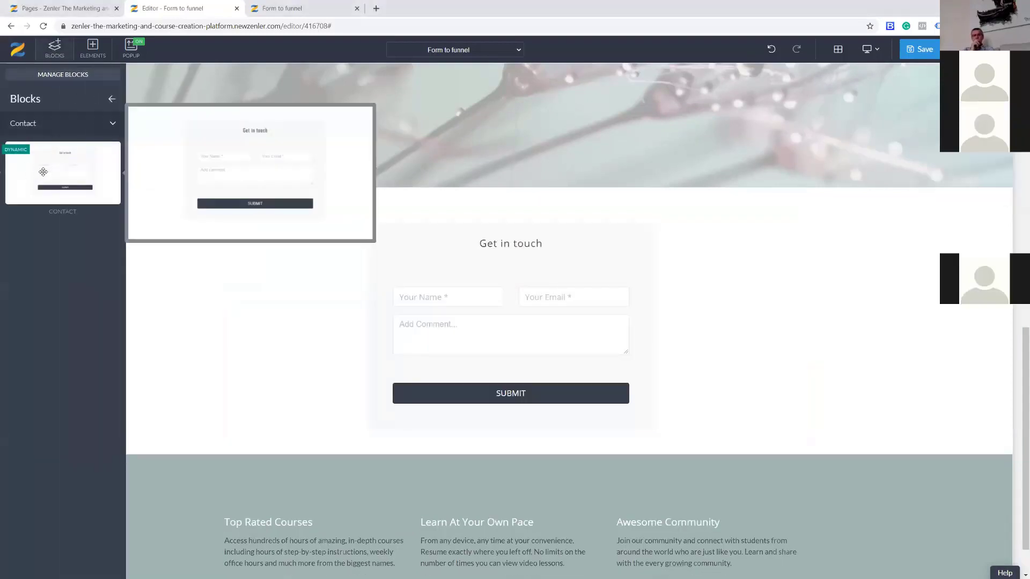
left_click(390, 265)
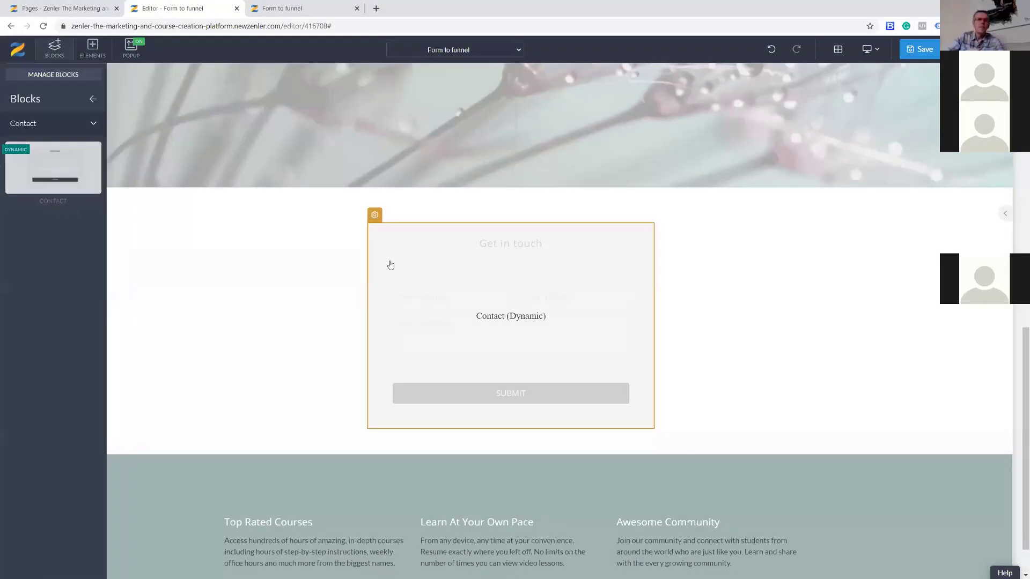
Set the Get in touch form's background colour to white.
left_click(374, 215)
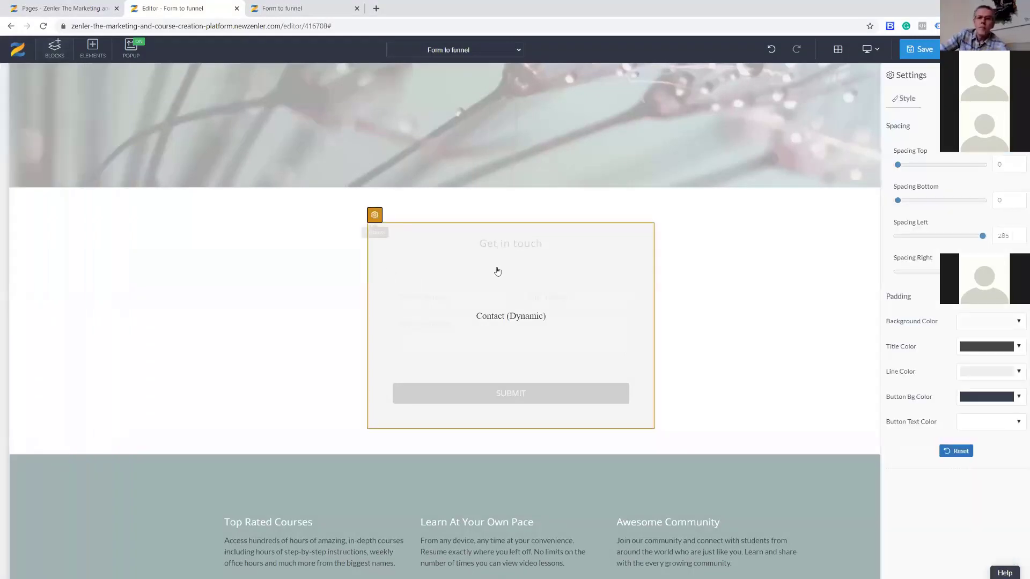
left_click(695, 335)
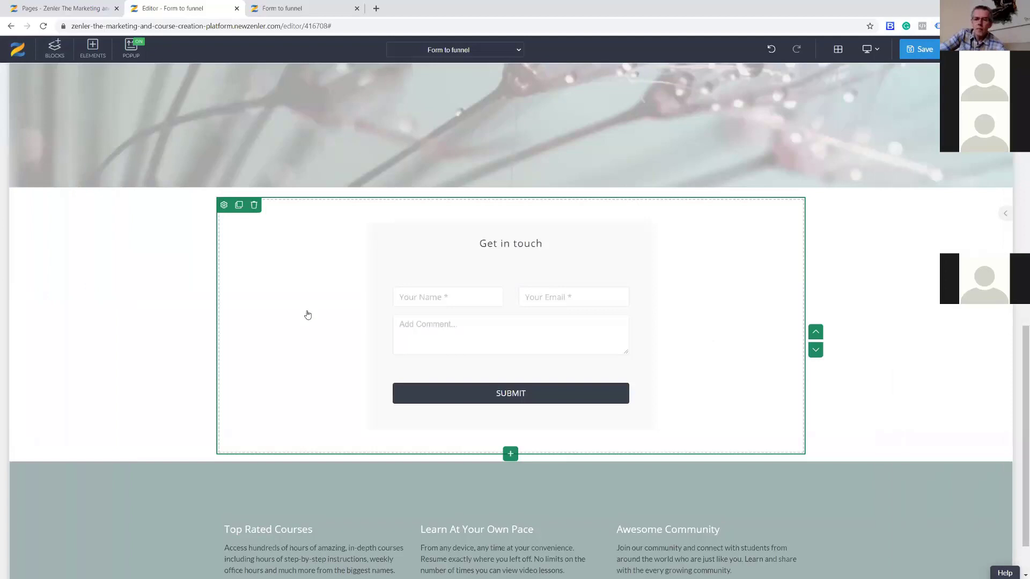
left_click(390, 244)
left_click(374, 214)
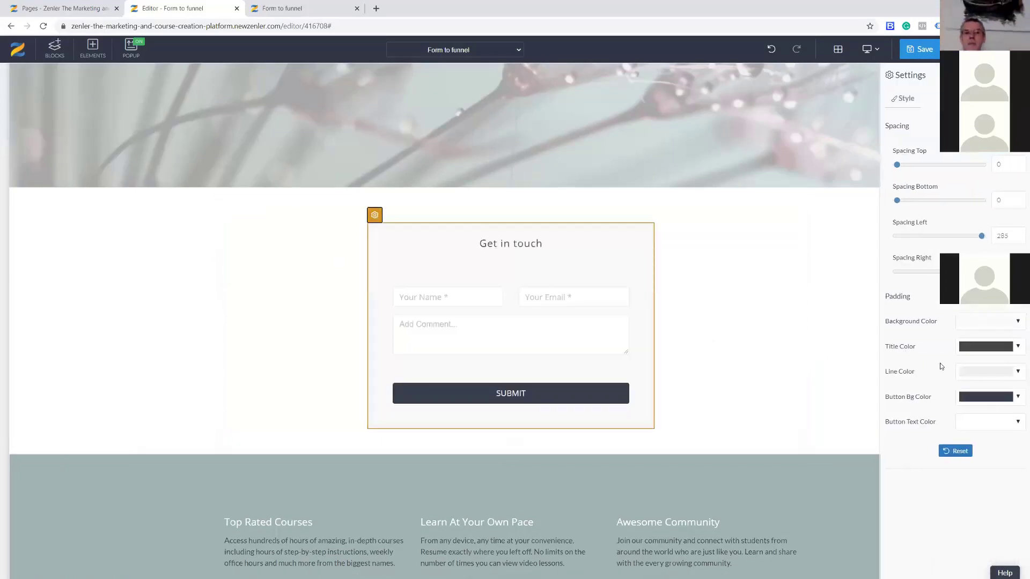
left_click(1017, 322)
left_click(938, 337)
left_click(923, 295)
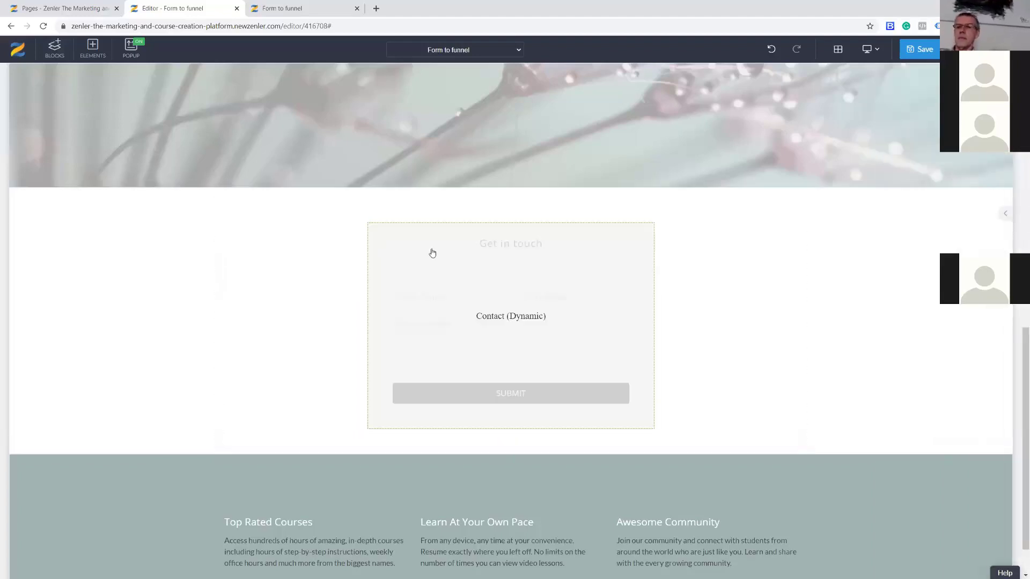
Make the form's line colour white and the SUBMIT button background magenta #ff00ff.
left_click(386, 241)
left_click(374, 215)
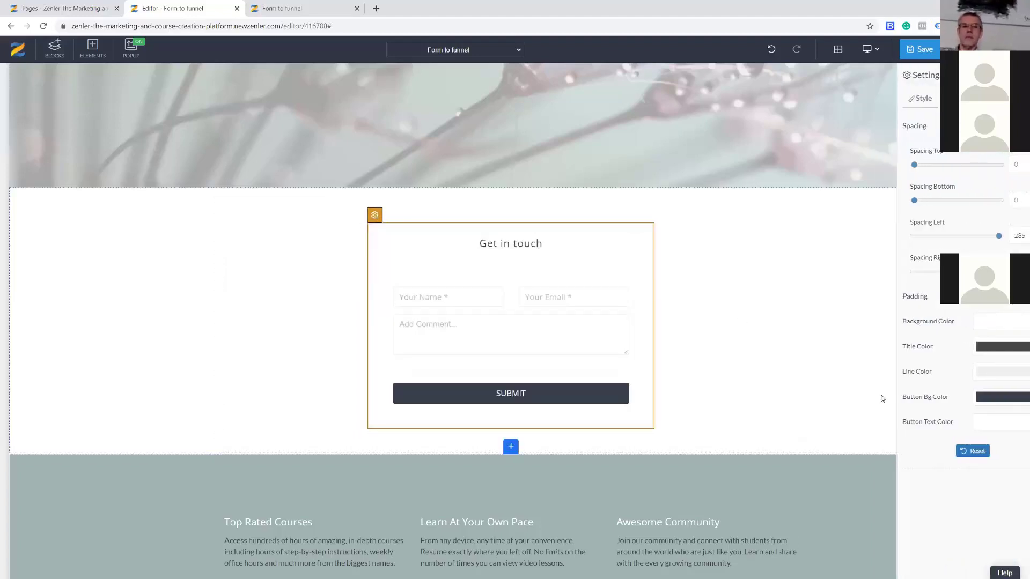
left_click(1017, 371)
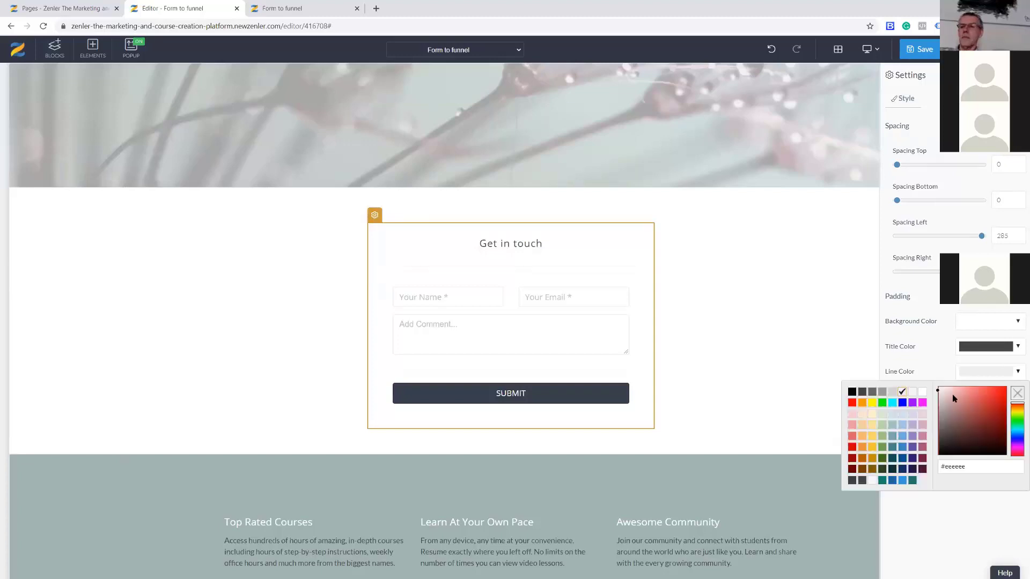
left_click(922, 391)
left_click(921, 362)
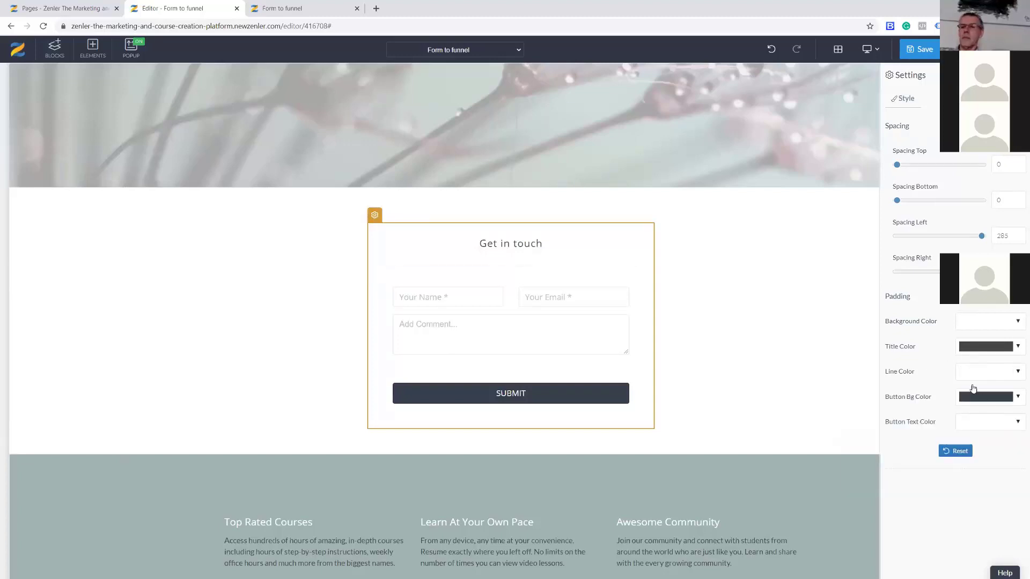
left_click(1018, 397)
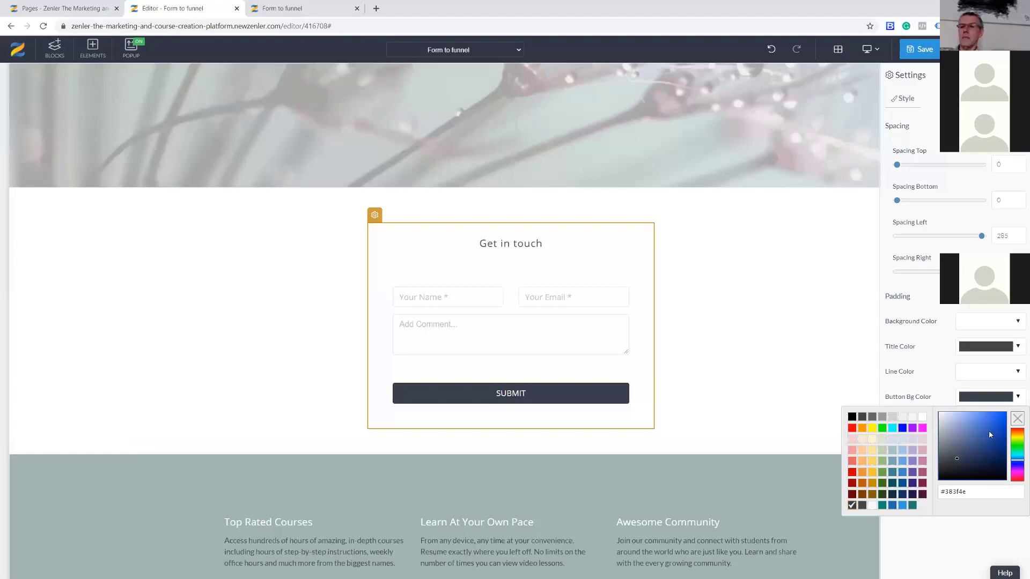
left_click(922, 429)
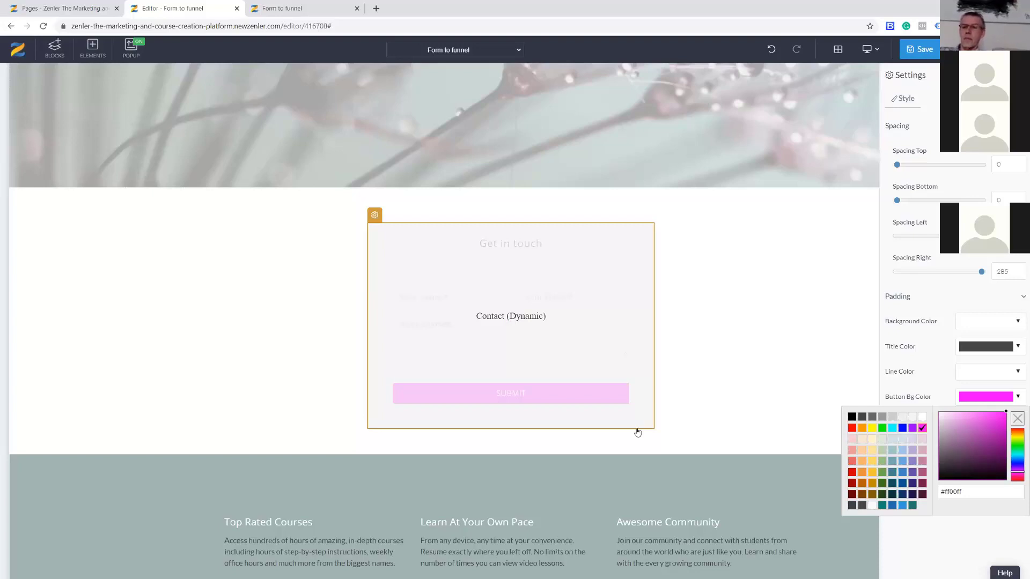
left_click(99, 276)
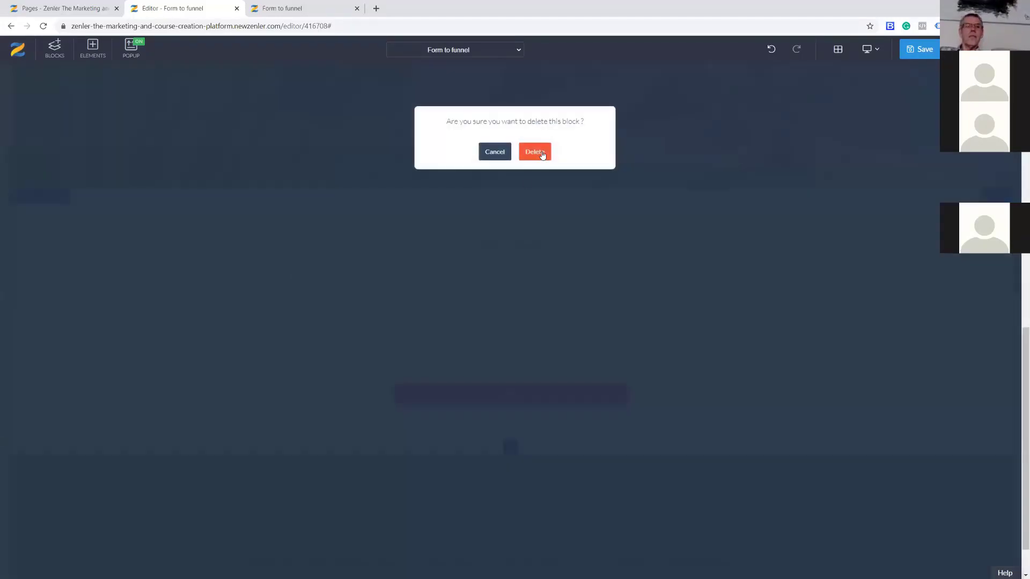
Delete the Get in touch contact block from the page.
left_click(533, 152)
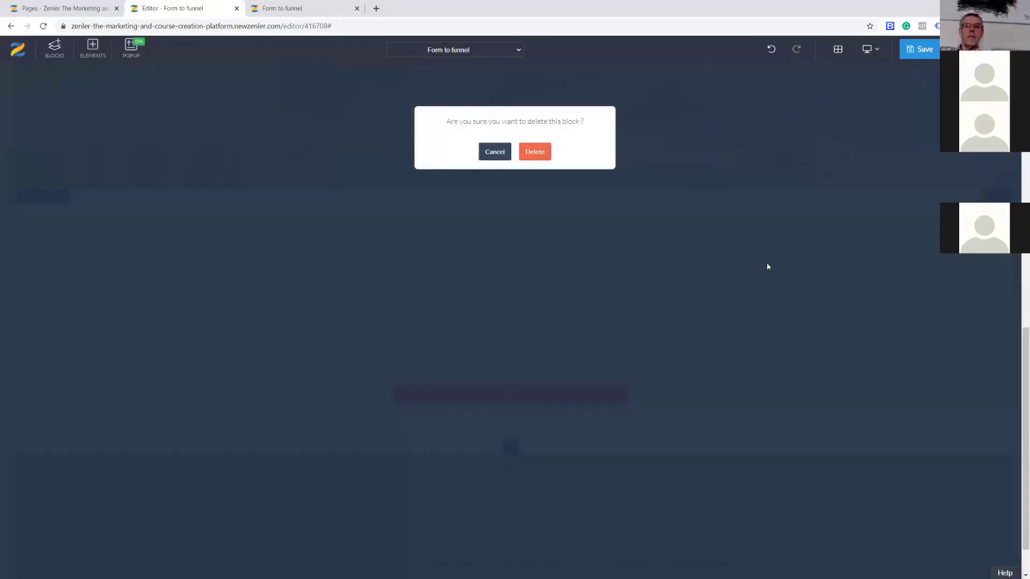
scroll(510, 345, "up", 5)
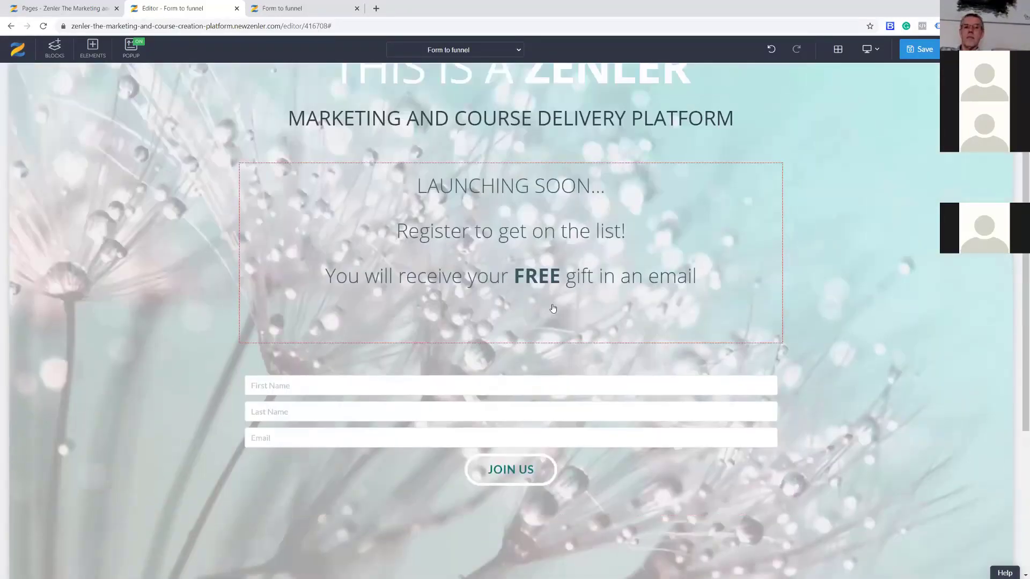
scroll(537, 308, "down", 2)
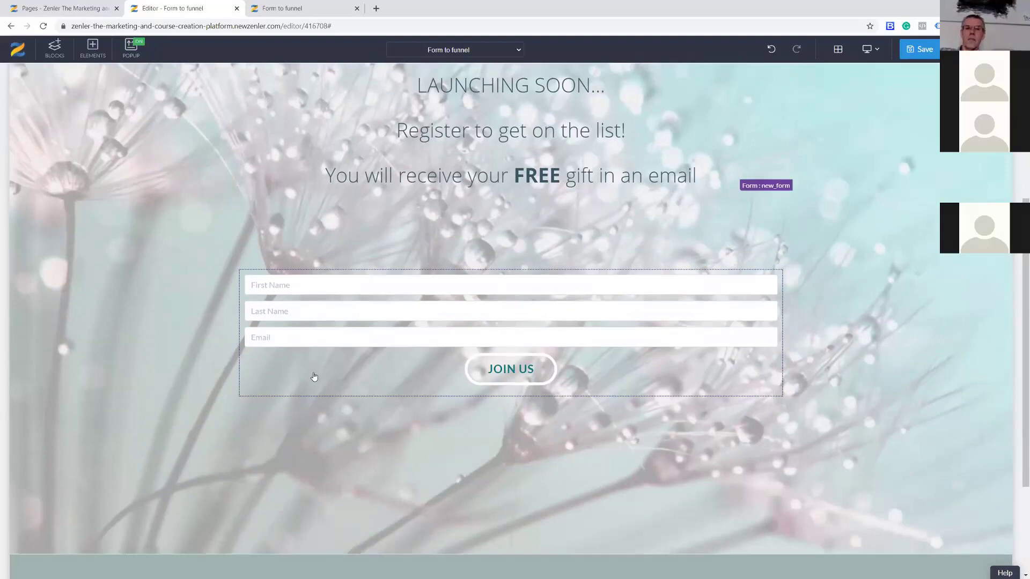
Delete the hero section's original JOIN US registration form.
left_click(276, 262)
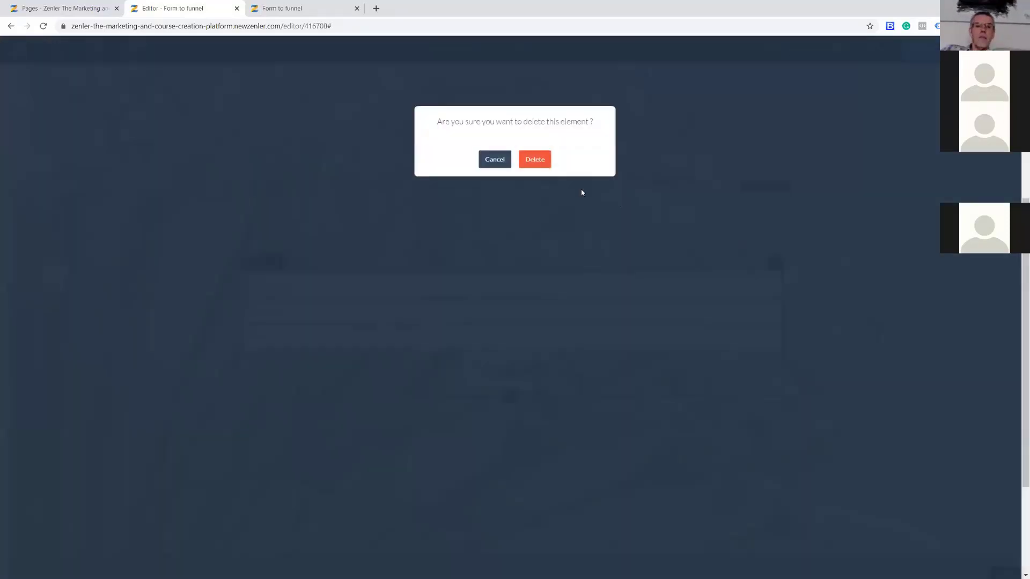
left_click(536, 160)
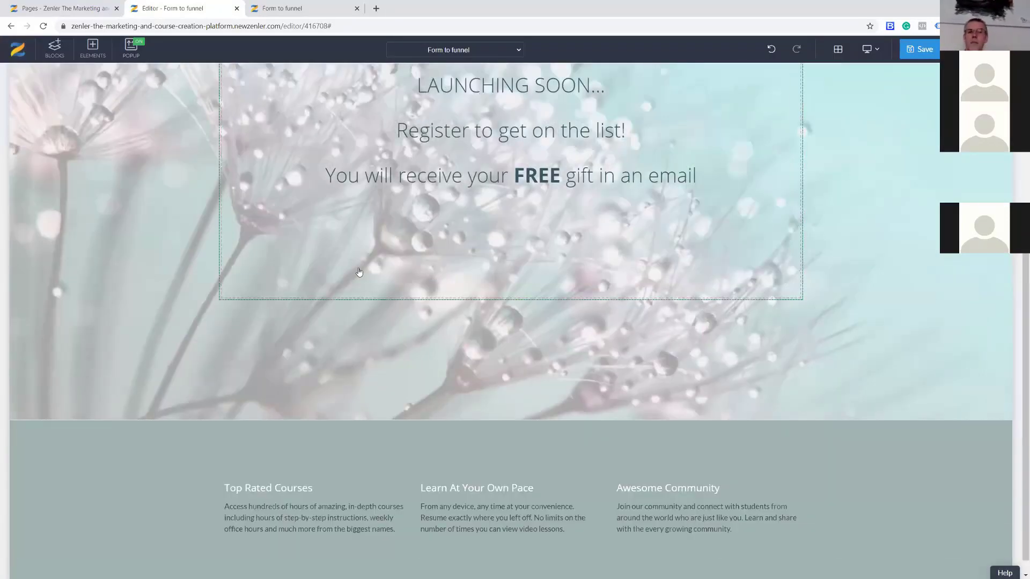
scroll(114, 233, "up", 2)
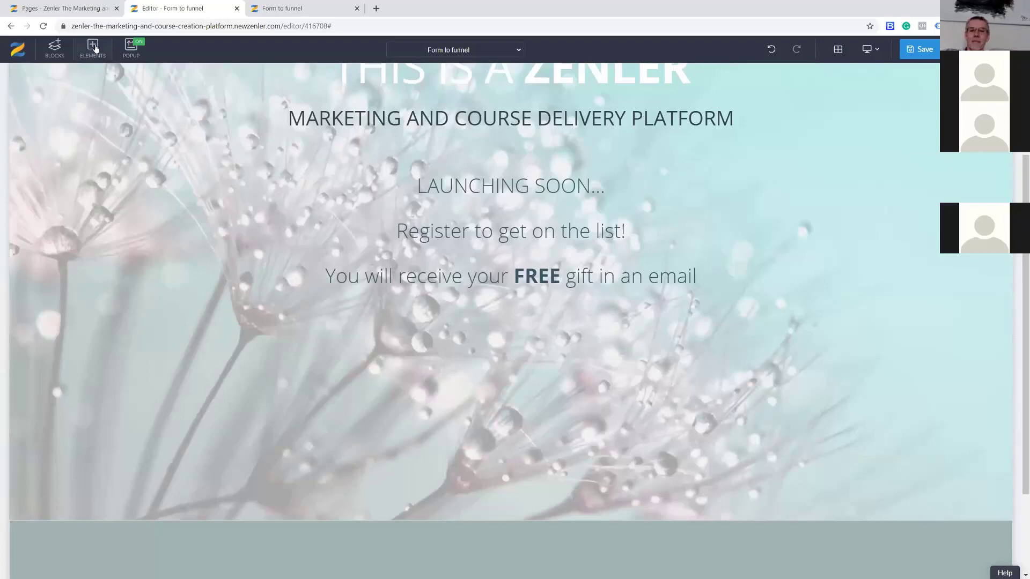
Drag a FORM element below the 'You will receive your FREE gift' text.
left_click(94, 48)
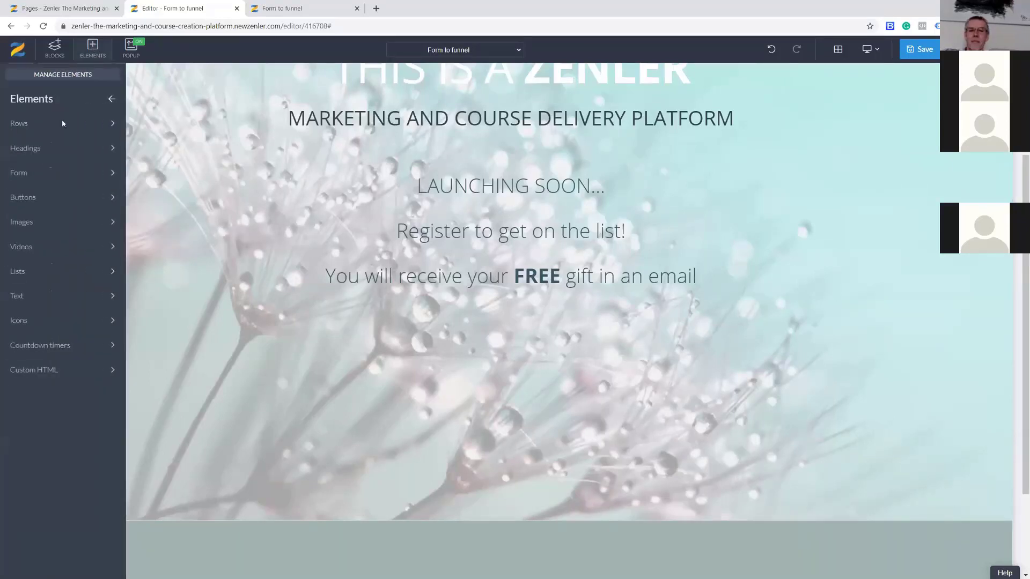
left_click(41, 171)
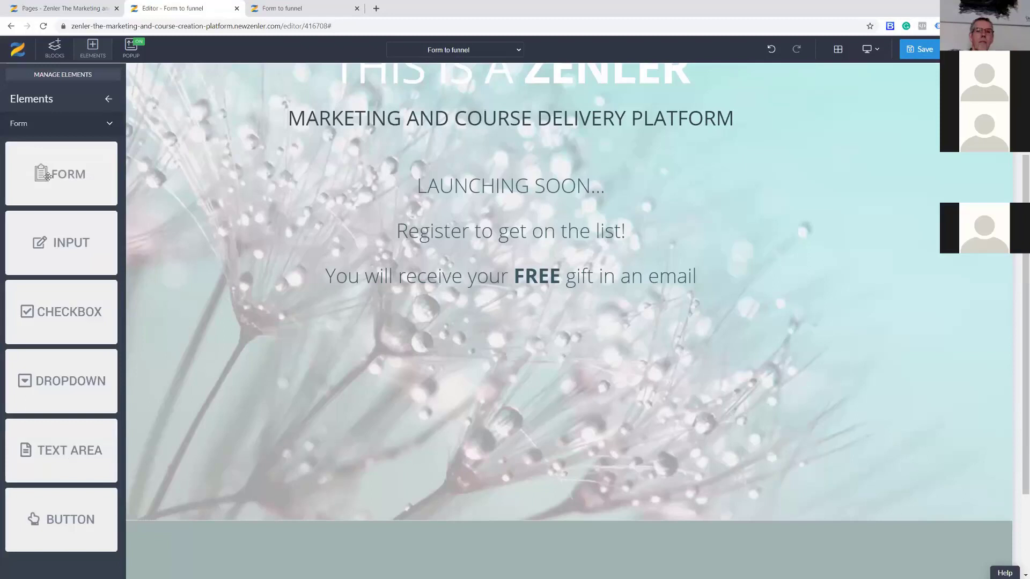
left_click_drag(54, 173, 455, 308)
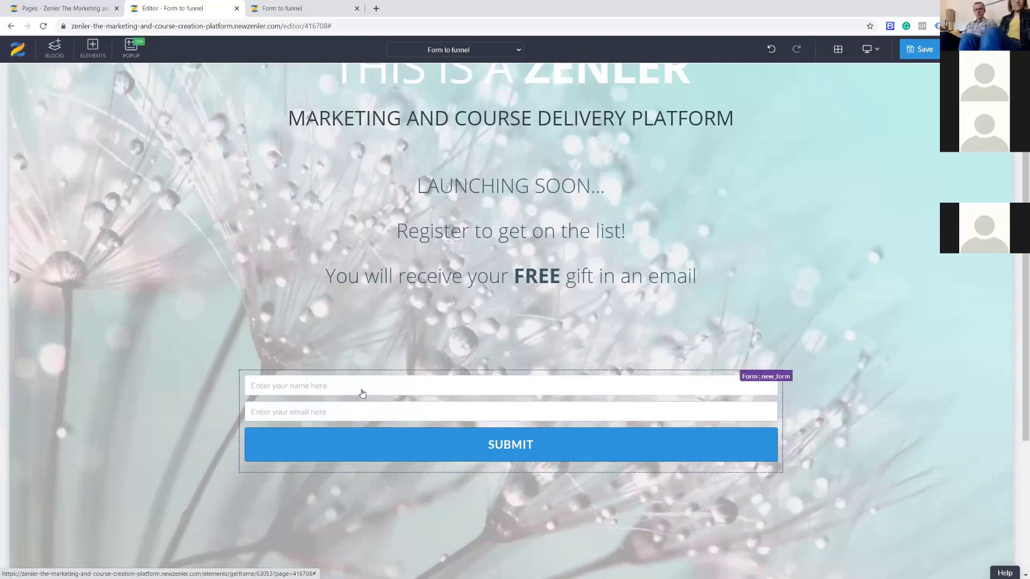
Switch the SUBMIT button to the Rounded outline style.
left_click(363, 444)
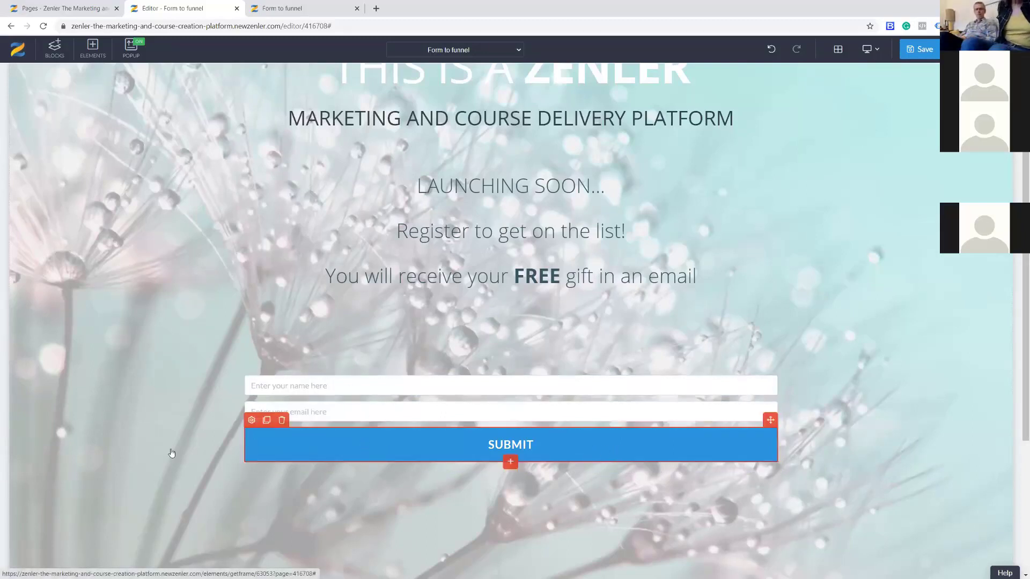
left_click(251, 420)
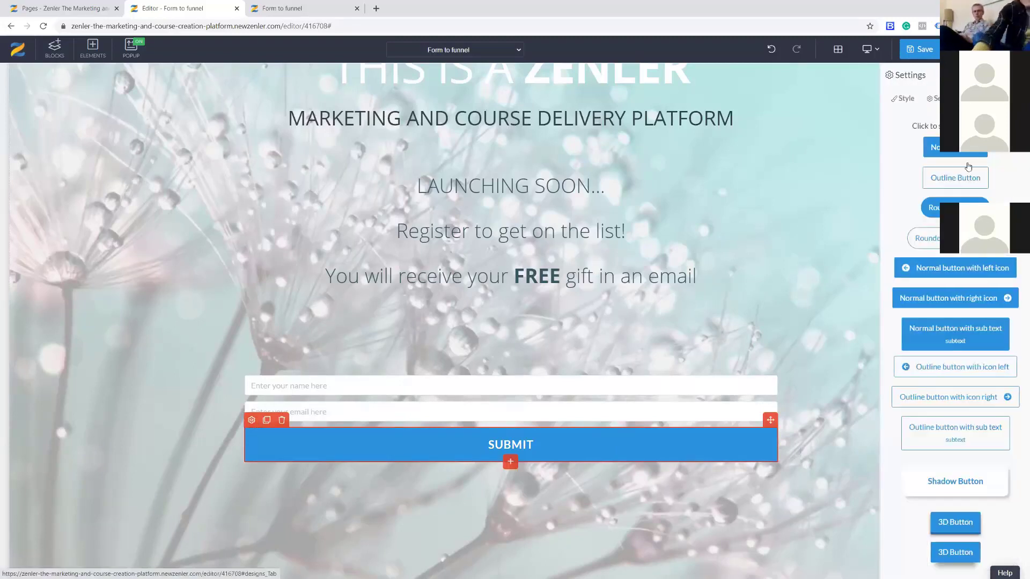
left_click(933, 236)
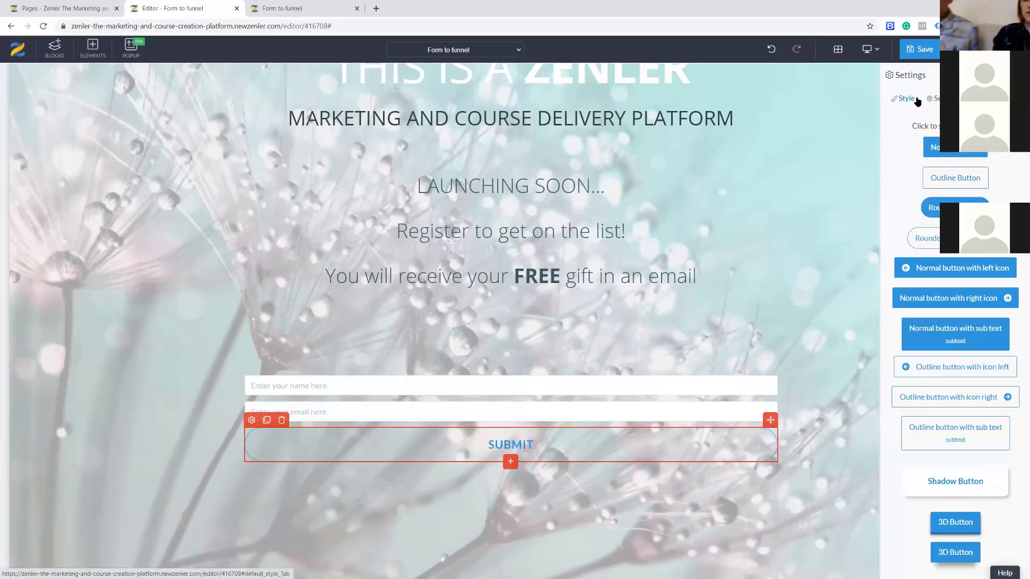
left_click(1015, 75)
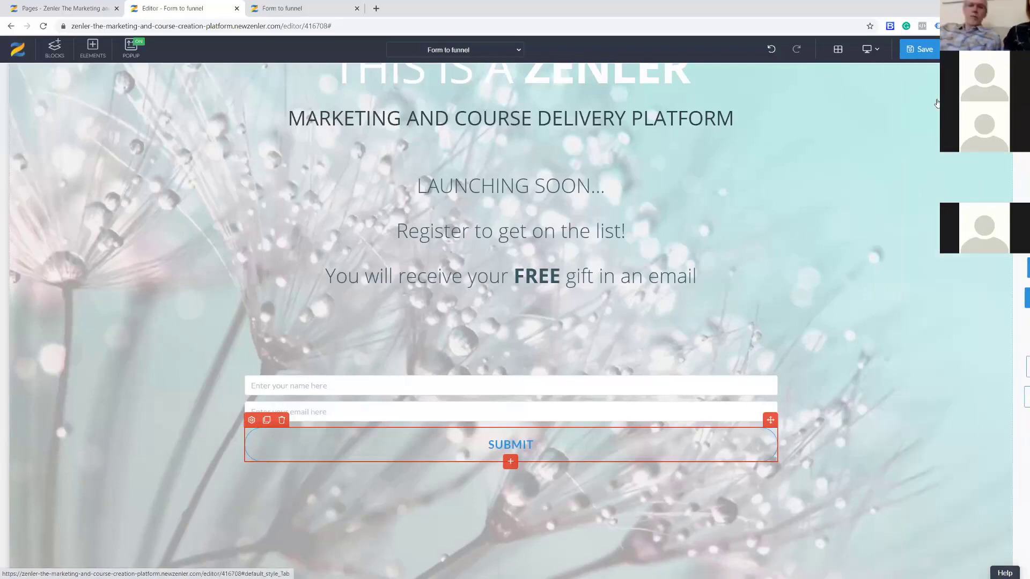
Set the SUBMIT button's text colour to dark green.
left_click(251, 420)
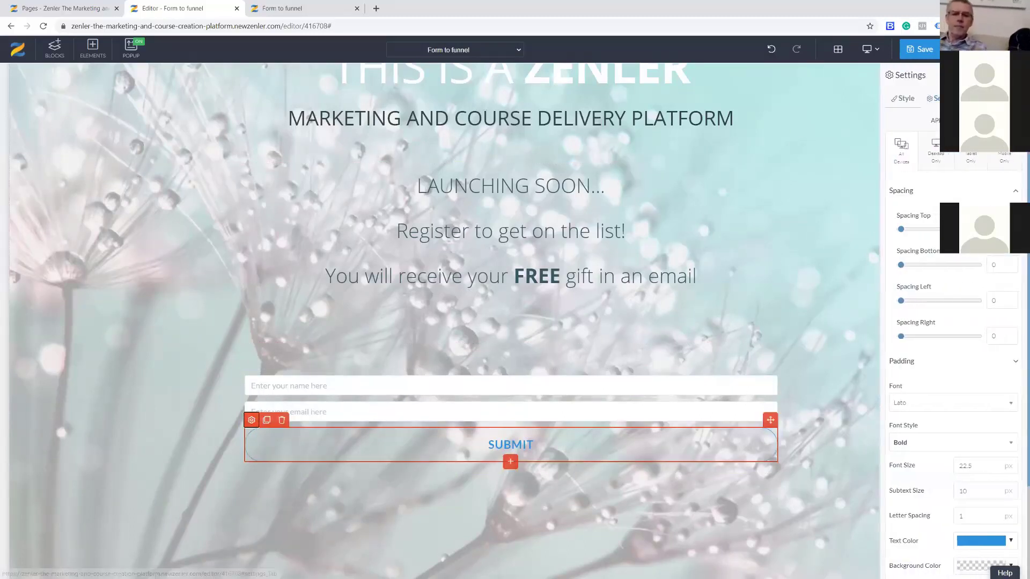
scroll(960, 407, "down", 3)
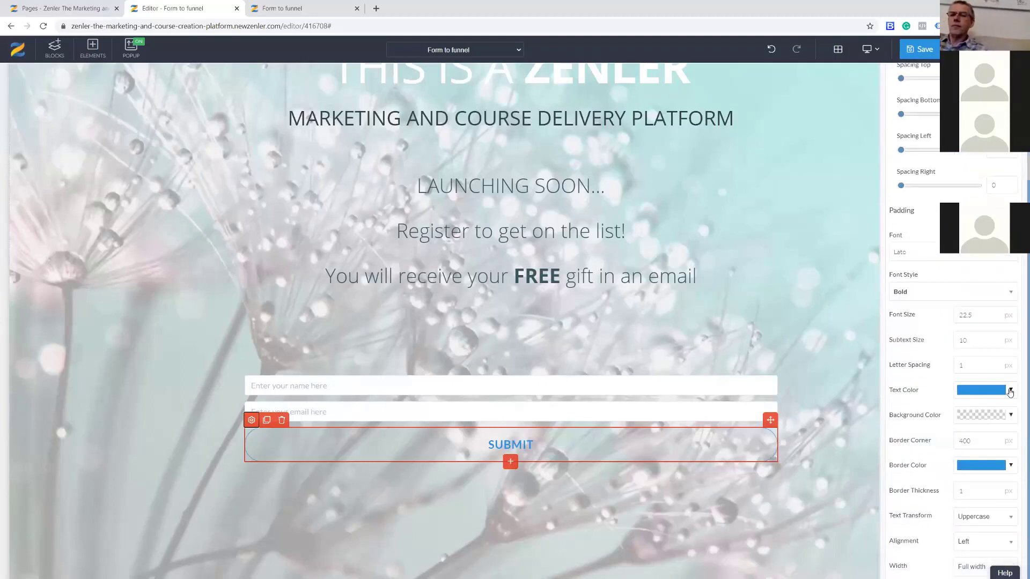
left_click(1010, 390)
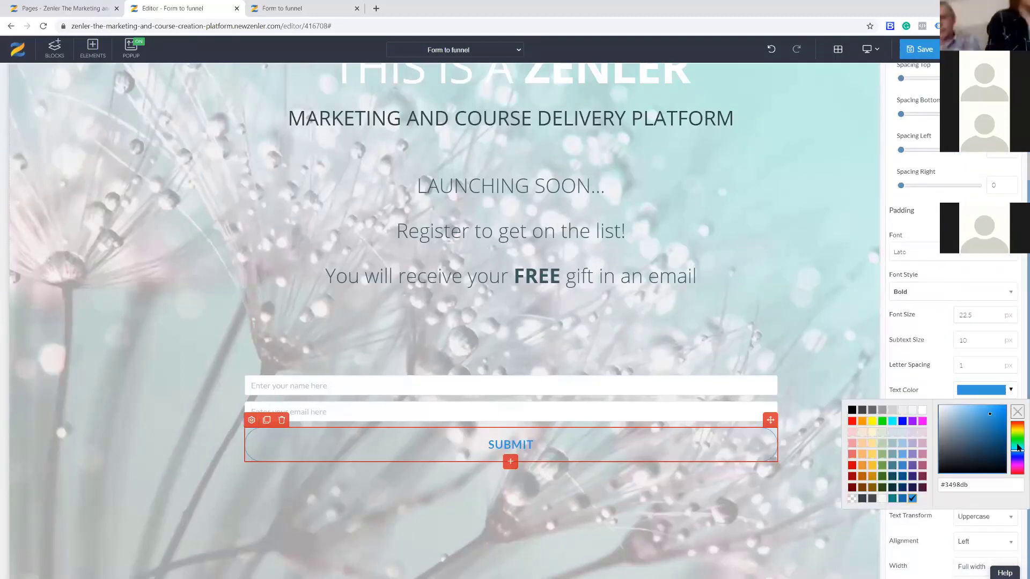
left_click_drag(1018, 449, 1018, 442)
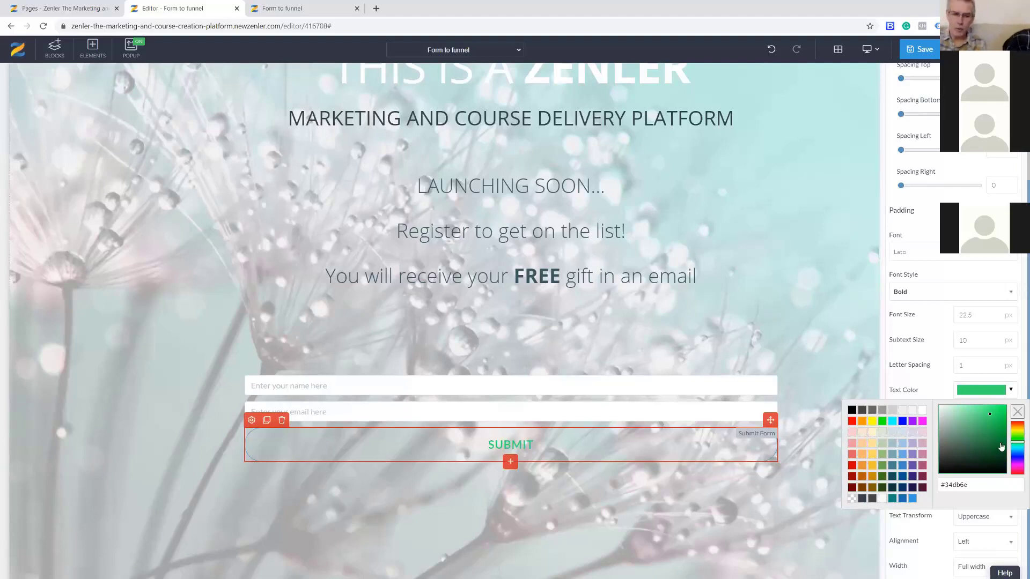
left_click(1000, 444)
left_click(1017, 444)
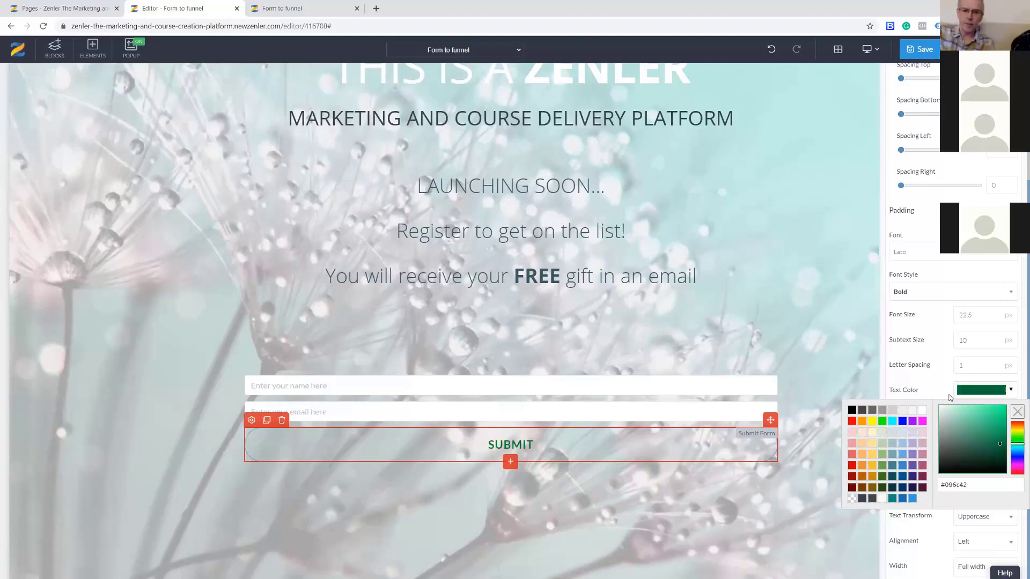
left_click(931, 383)
Give the button a white border with thickness 6.
left_click(1010, 464)
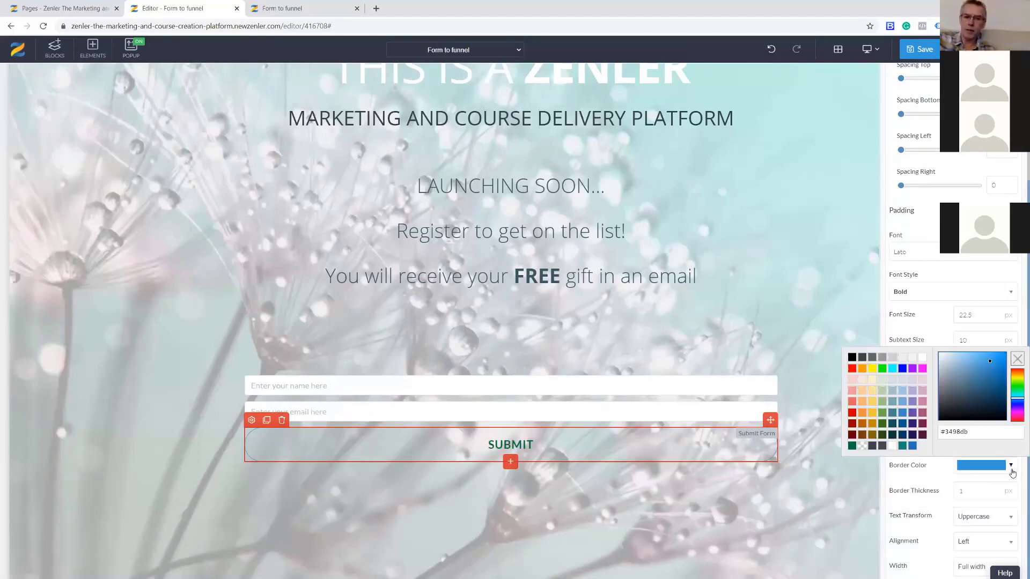
left_click(945, 358)
left_click(931, 333)
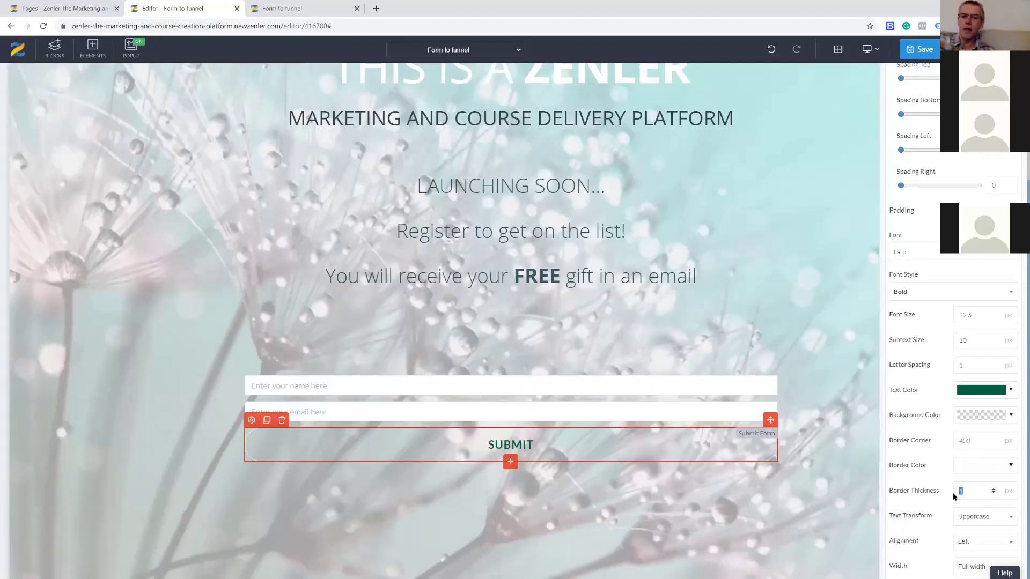
type("6")
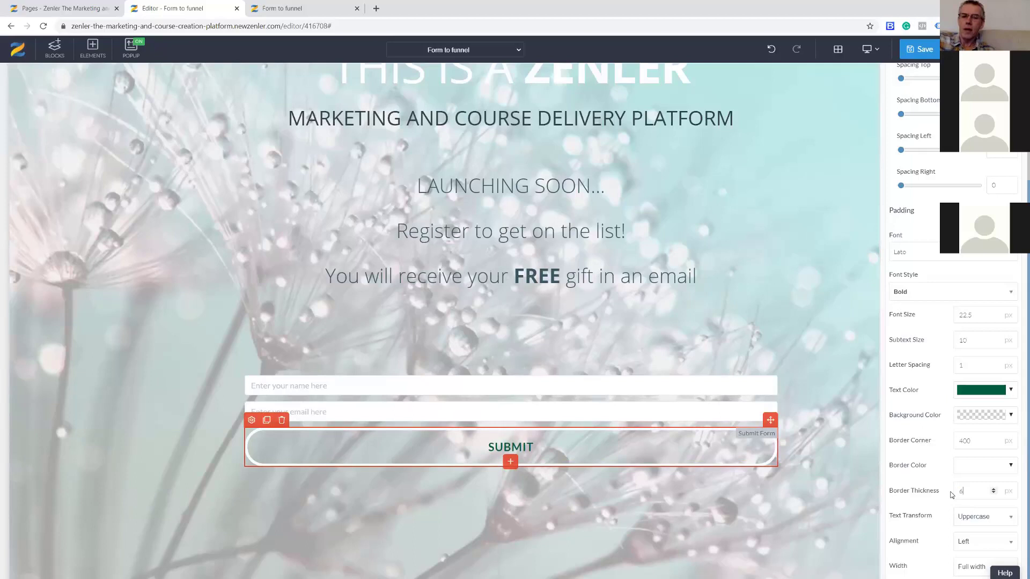
Set the button width to Normal and alignment to Center.
left_click(977, 561)
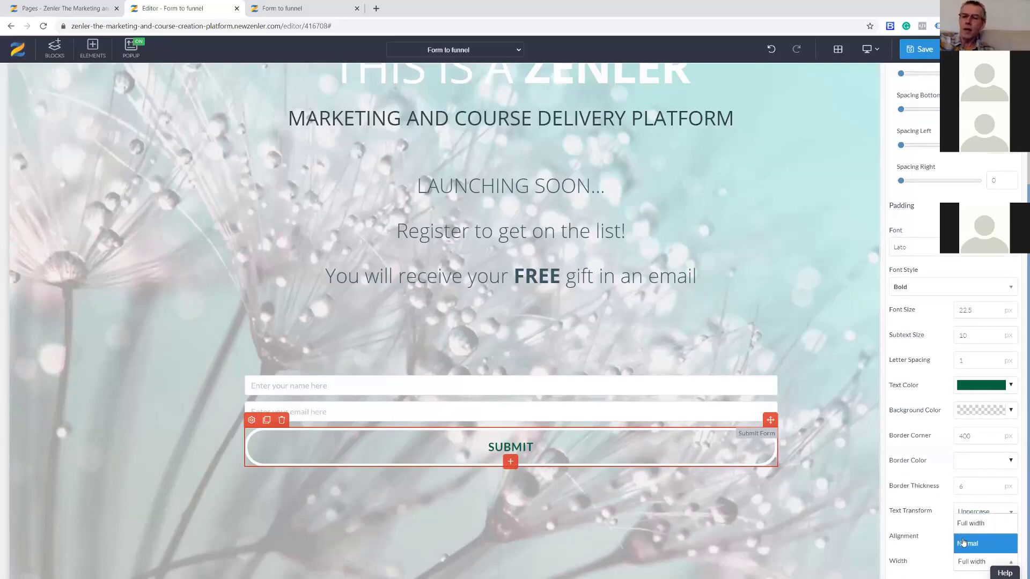
left_click(963, 543)
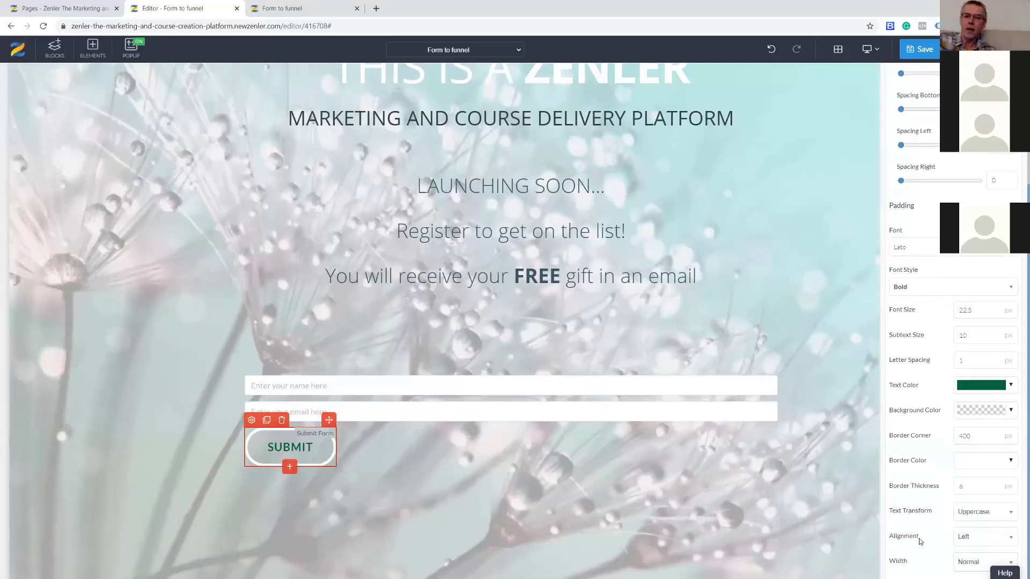
left_click(981, 539)
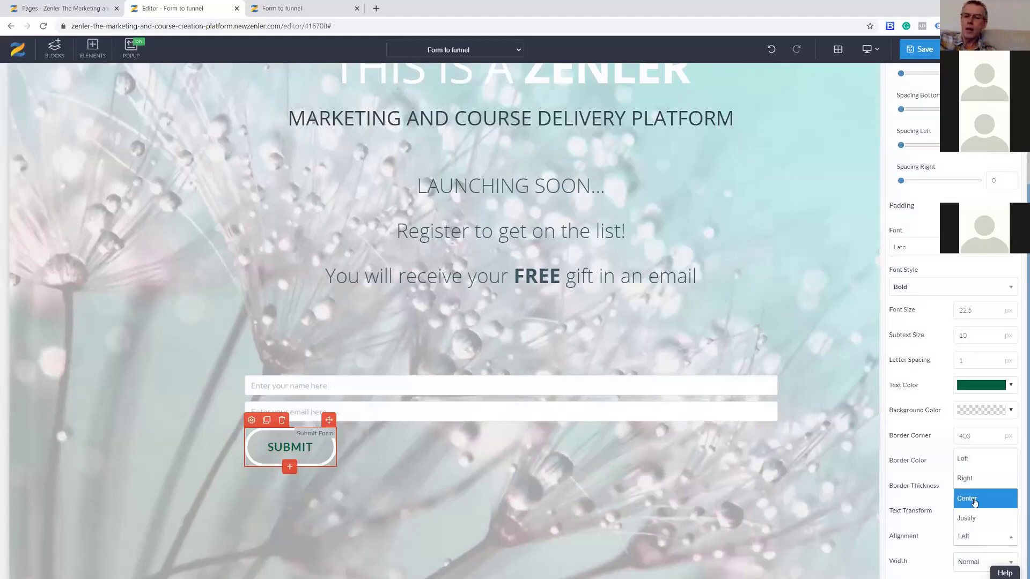
left_click(974, 502)
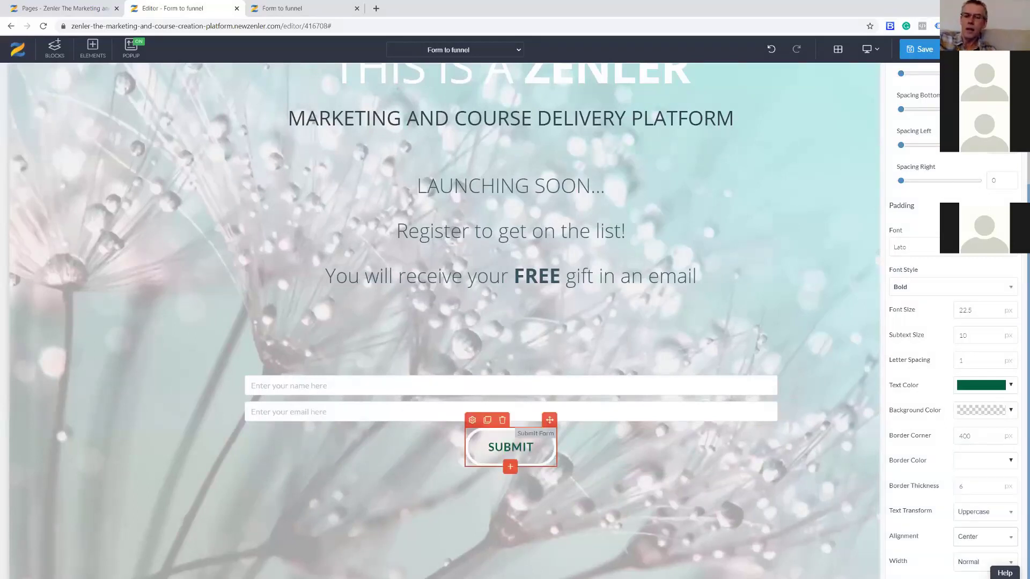
Reduce the SUBMIT button's bottom padding to 8.
left_click(1010, 206)
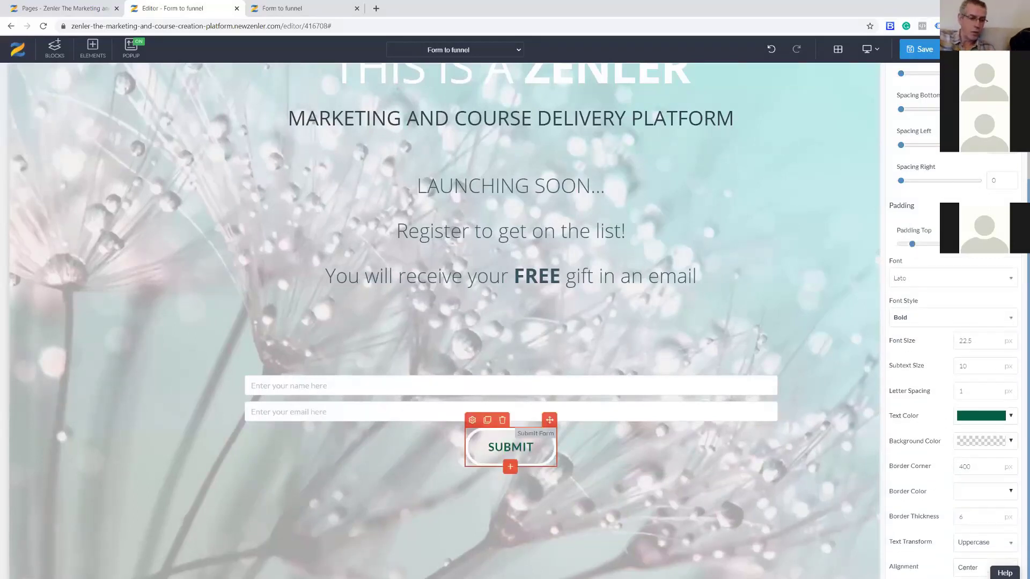
type("5")
double_click(986, 279)
type("5")
left_click(975, 259)
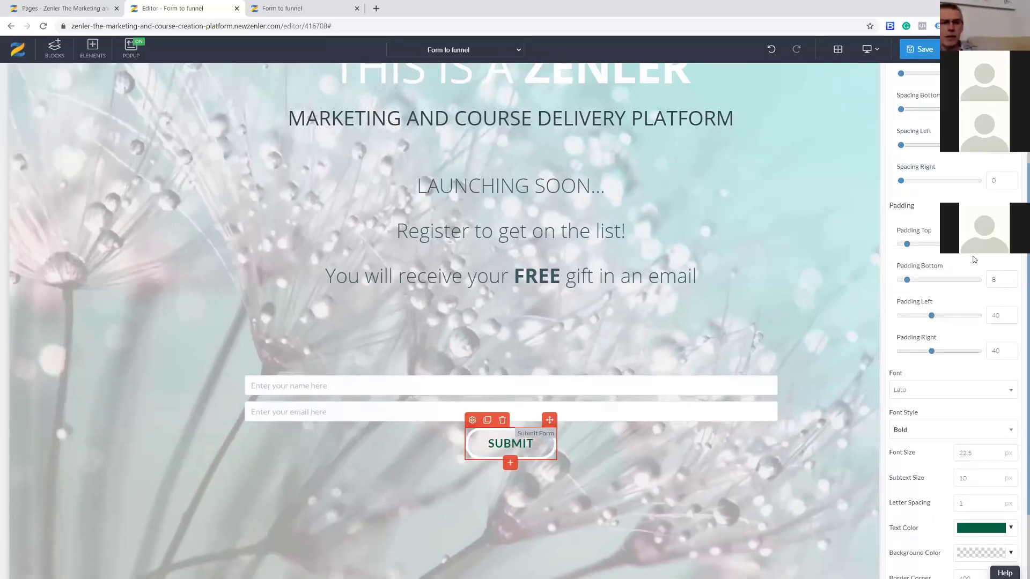
left_click(958, 203)
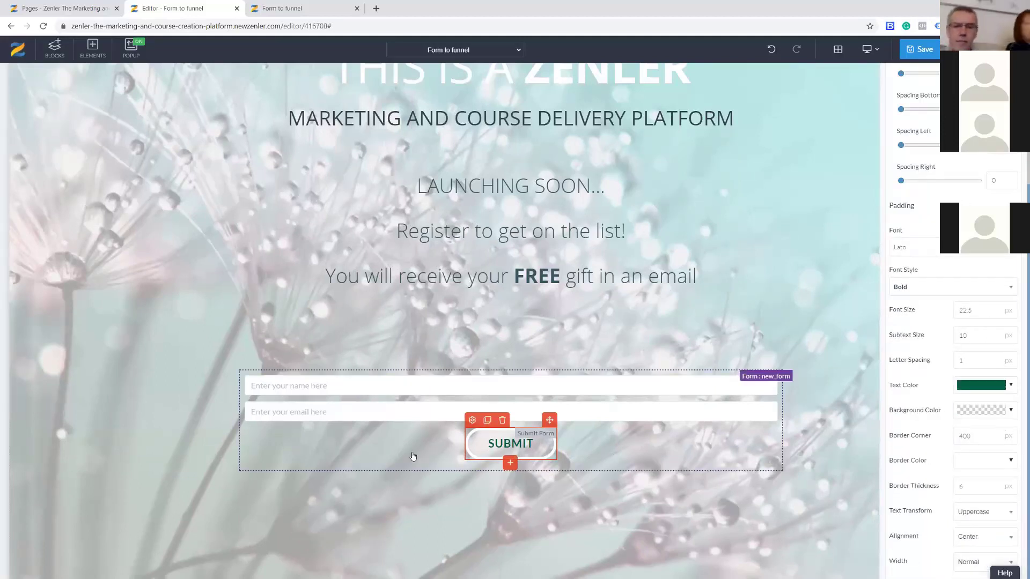
left_click(315, 388)
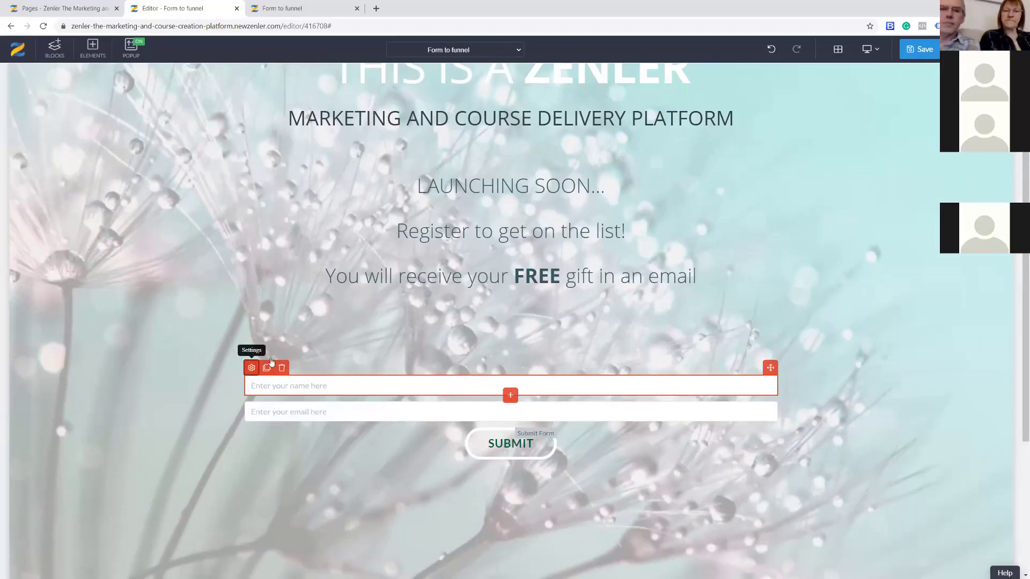
Make the name field required with First Name as its placeholder and input type.
left_click(252, 367)
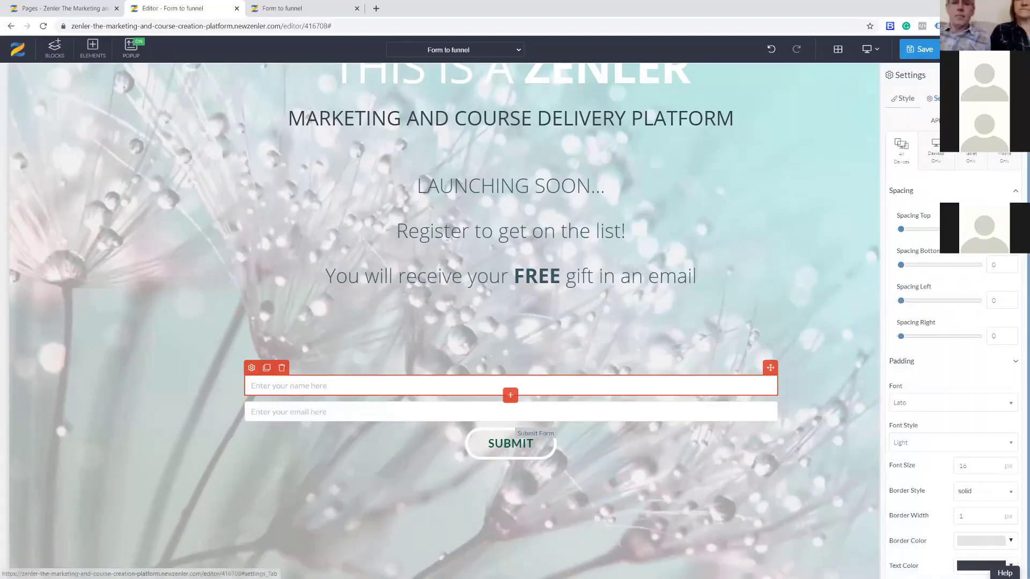
left_click(934, 98)
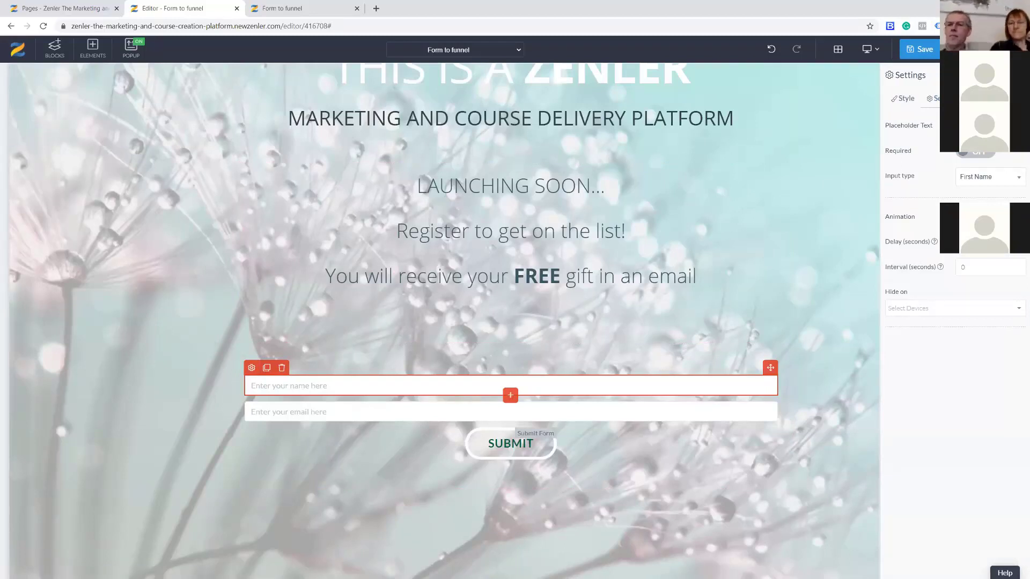
type("F")
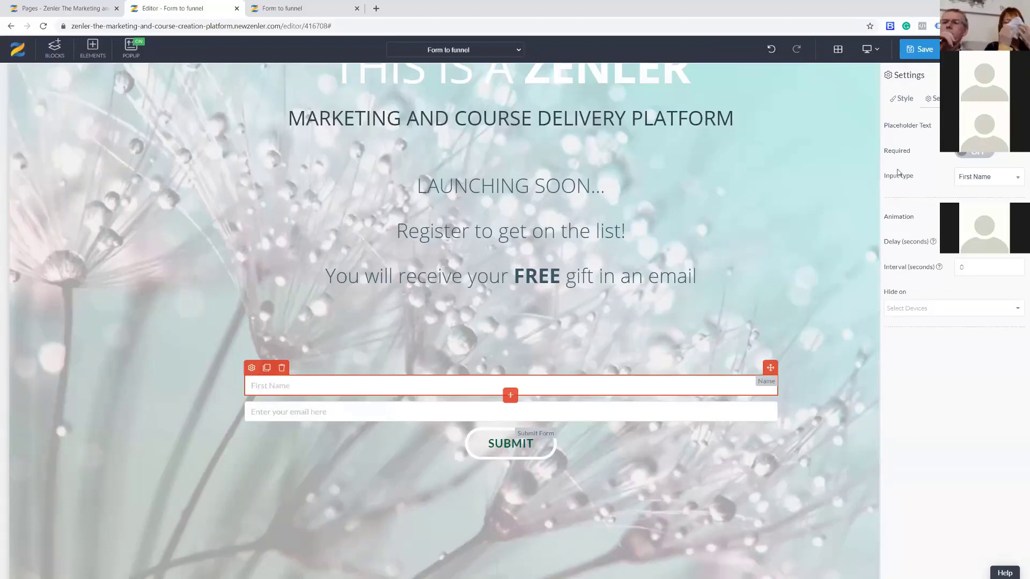
left_click(987, 153)
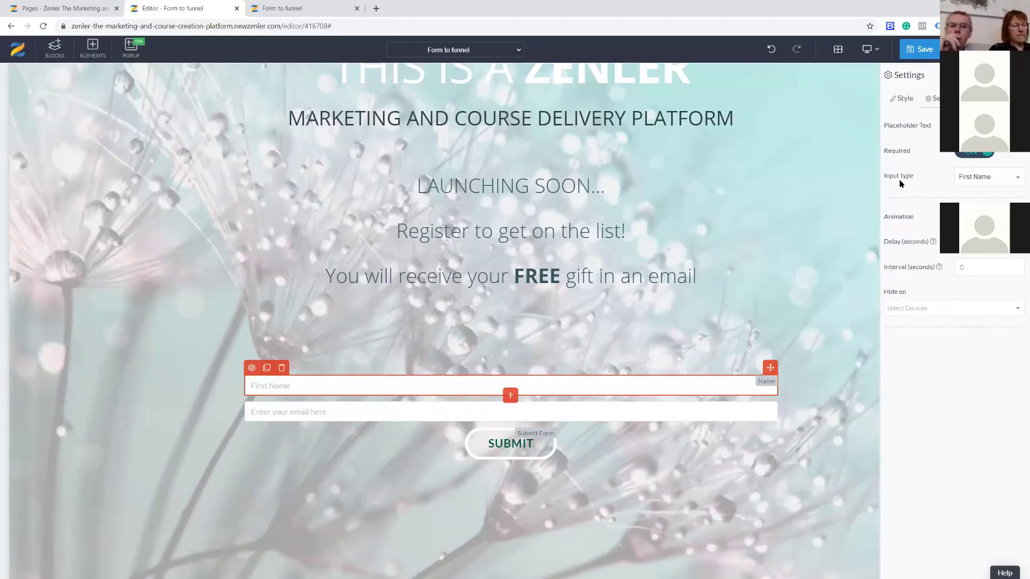
left_click(1019, 181)
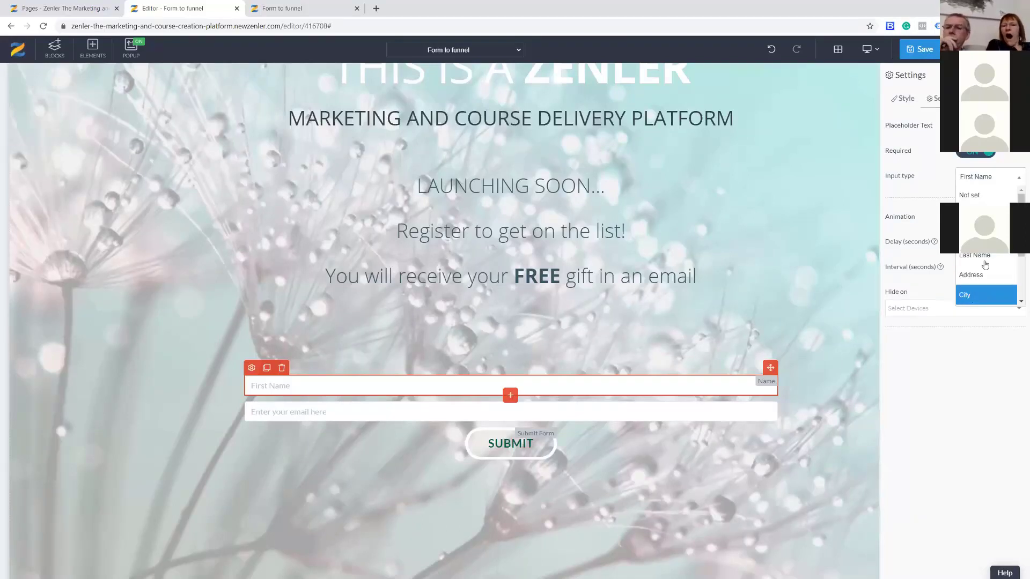
scroll(985, 264, "down", 1)
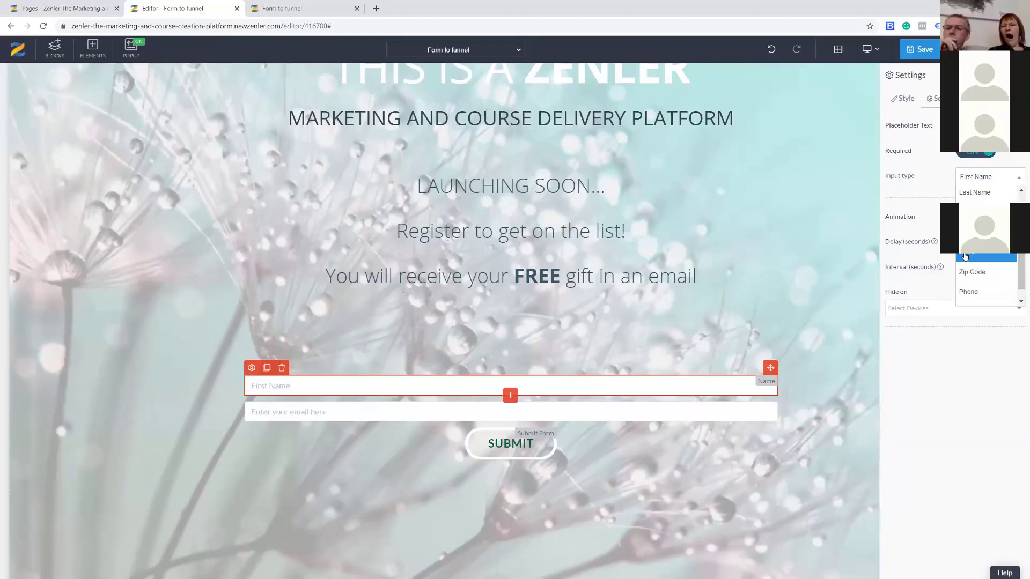
scroll(968, 289, "down", 1)
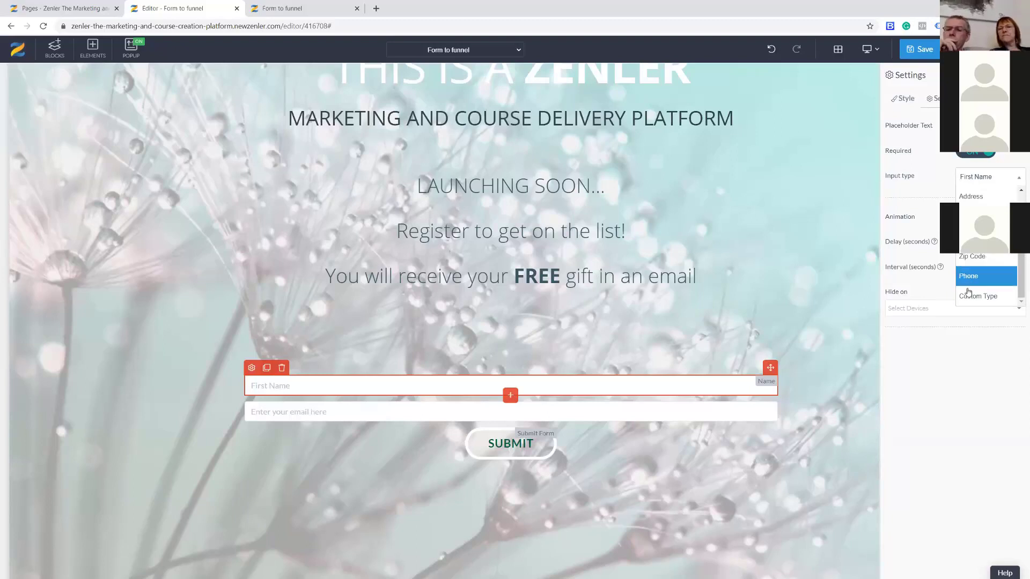
scroll(980, 262, "up", 3)
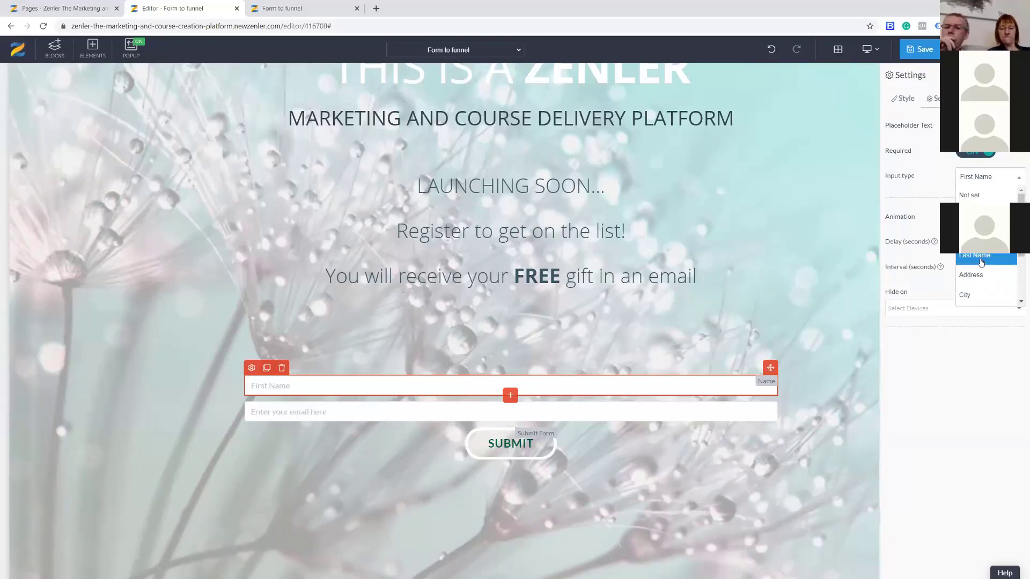
left_click(972, 179)
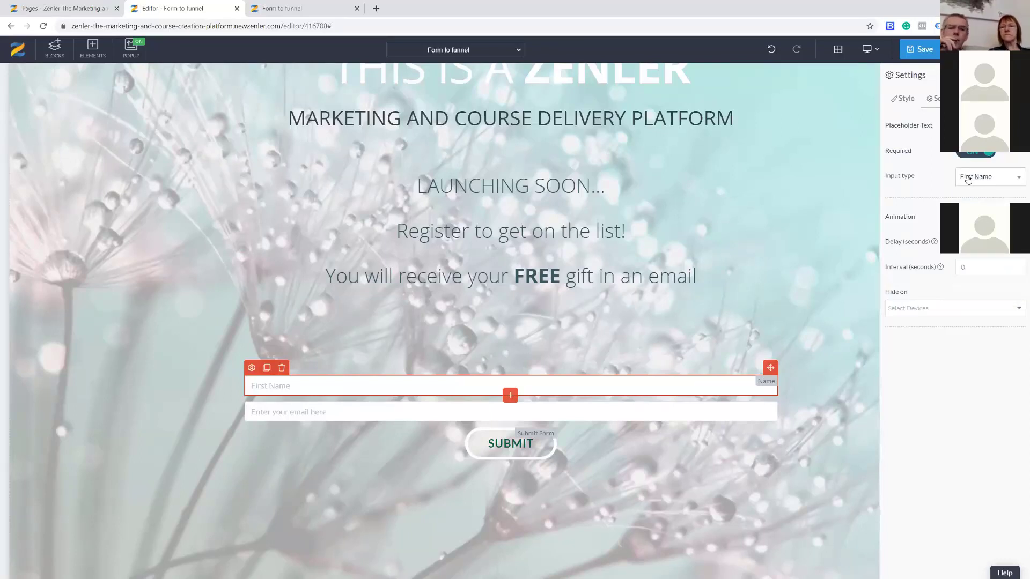
Change the email field's placeholder and input type both to Last Name.
left_click(304, 418)
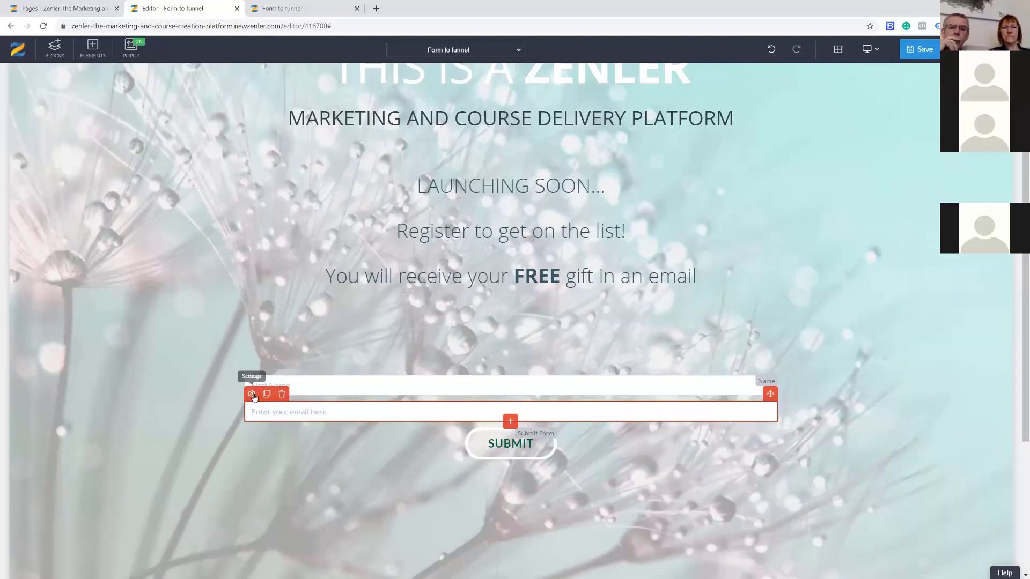
left_click(252, 394)
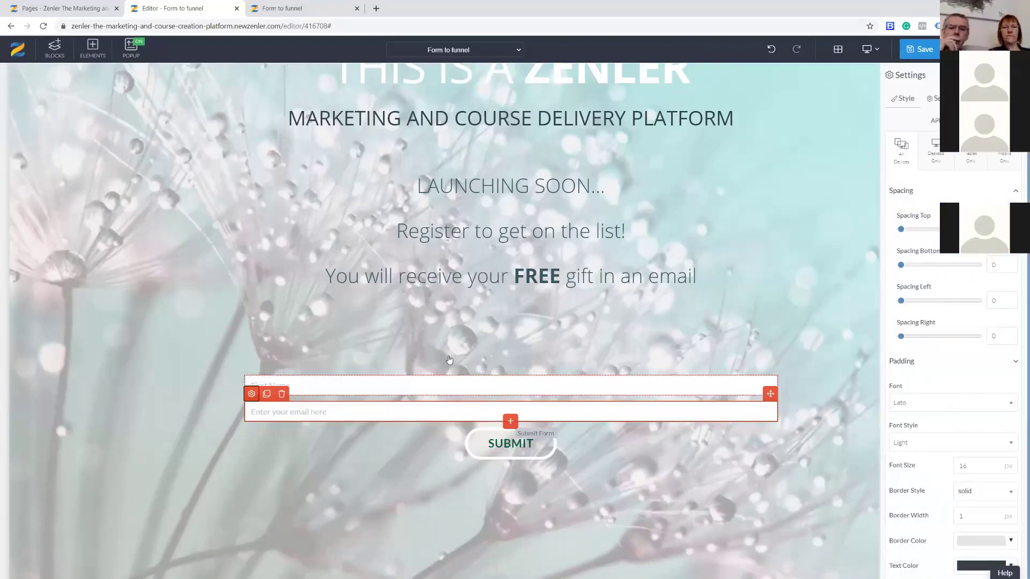
left_click(933, 98)
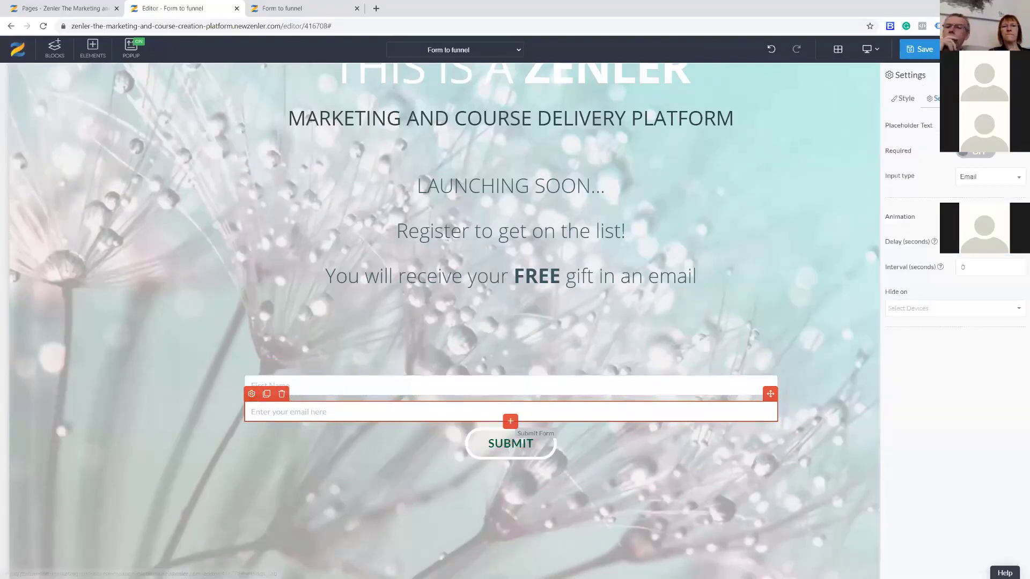
type("LAs")
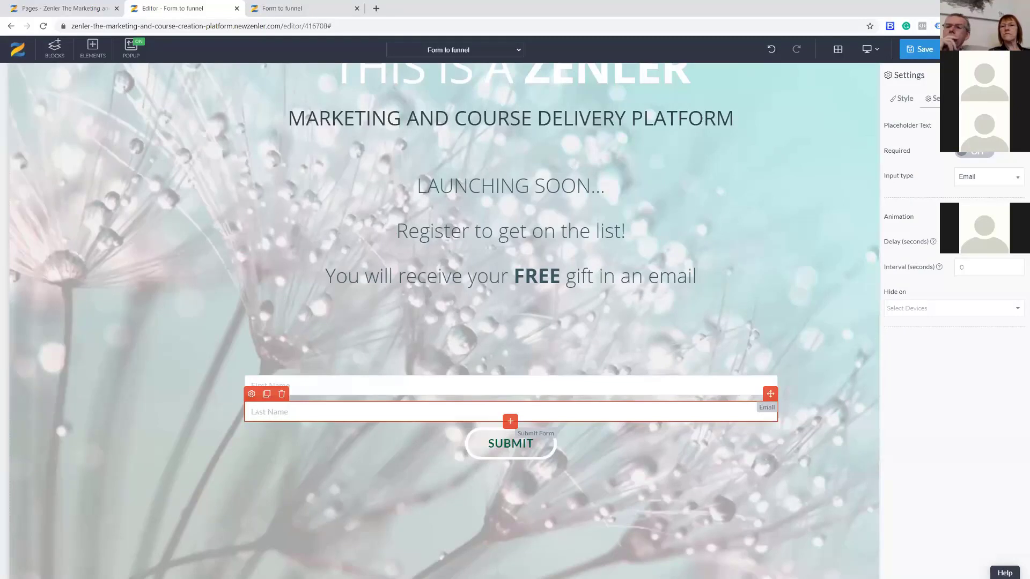
left_click(991, 182)
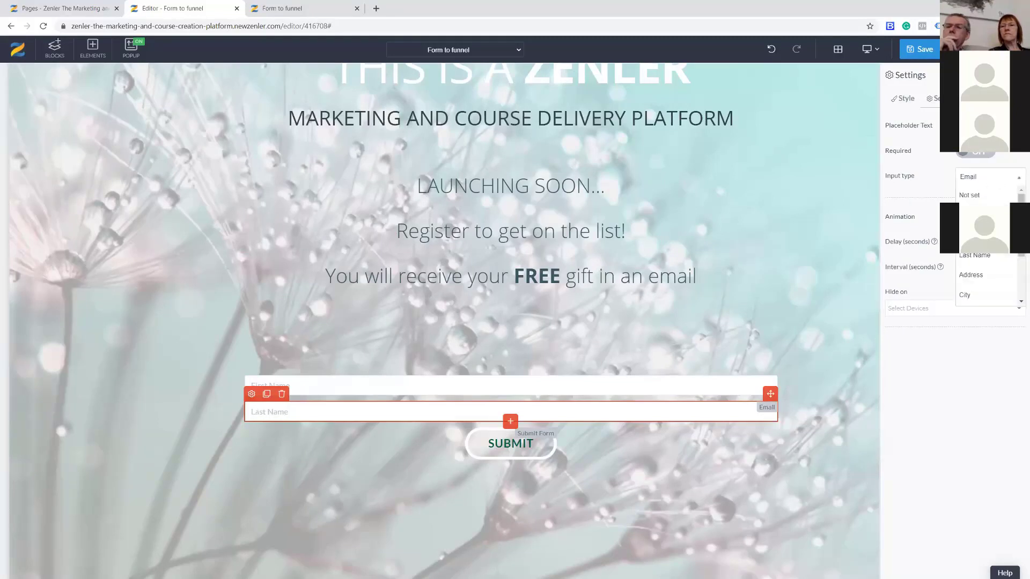
left_click(966, 256)
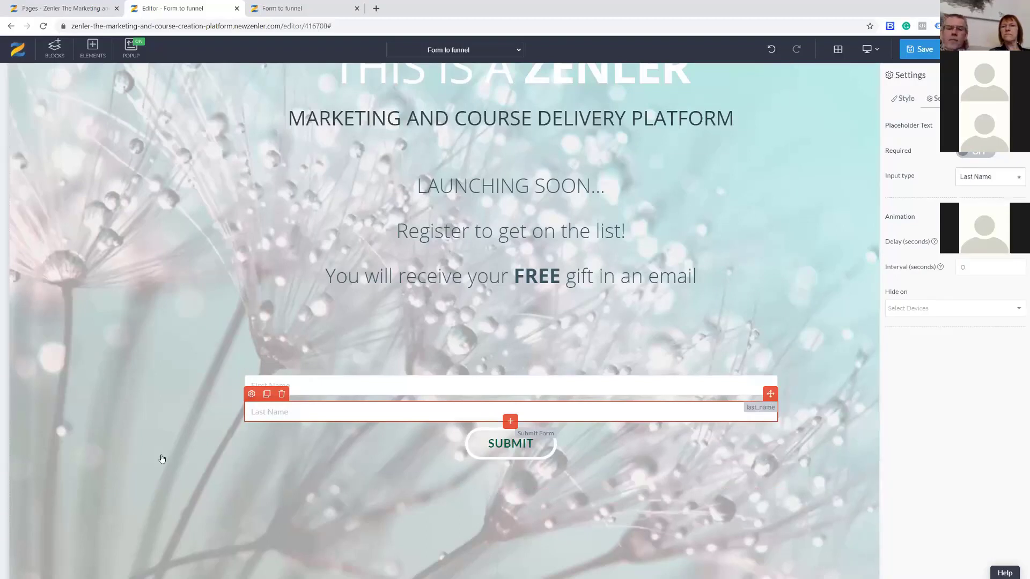
left_click(292, 426)
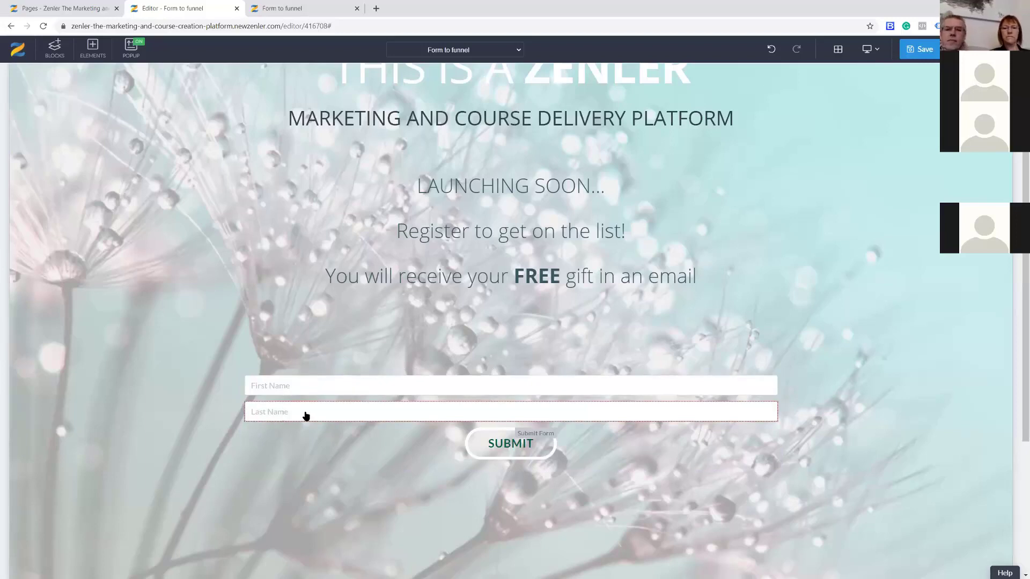
Clone Last Name into a required Email field with Email placeholder, then save.
left_click(309, 416)
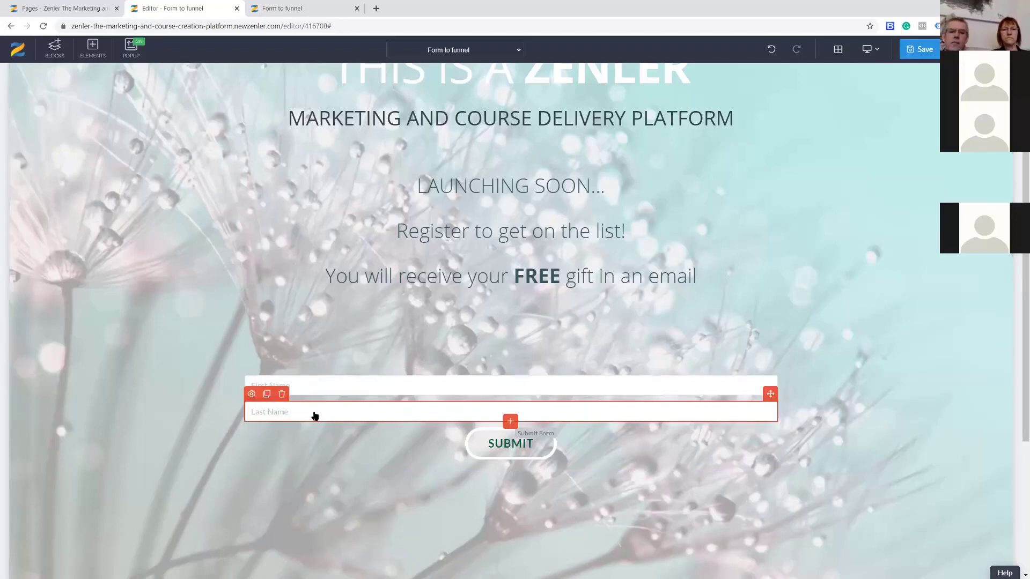
left_click(267, 394)
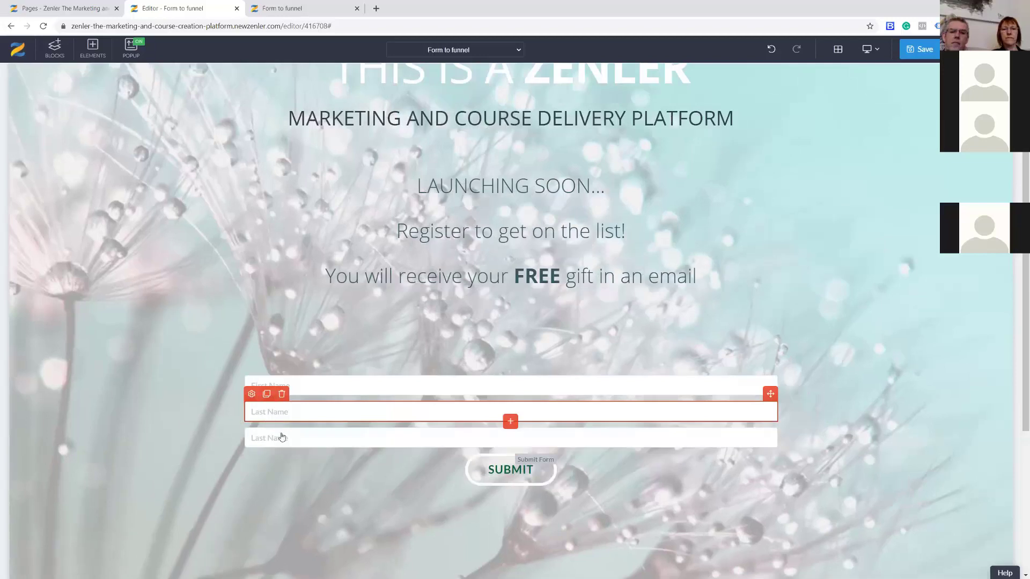
left_click(280, 437)
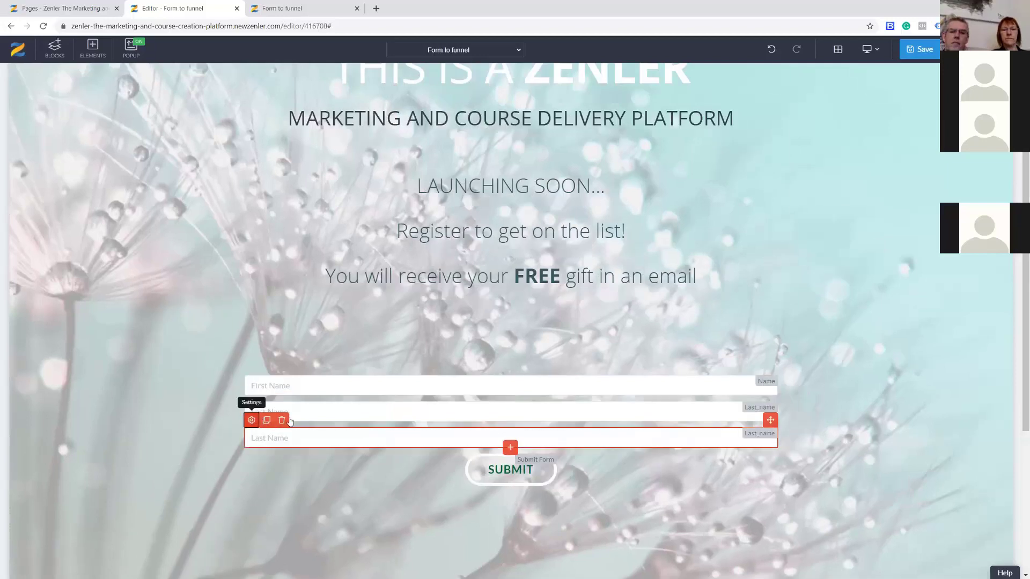
left_click(252, 420)
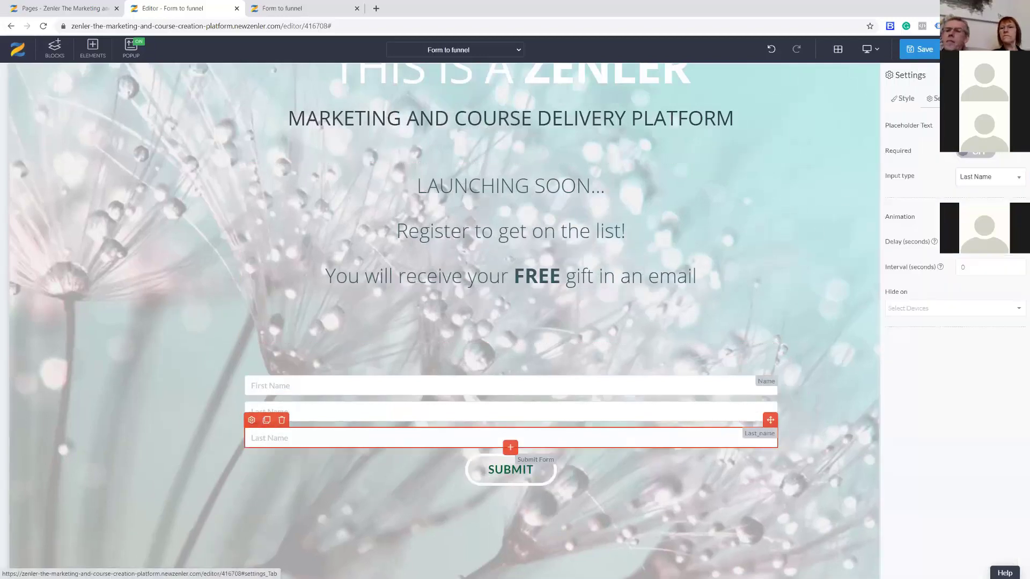
type("Email")
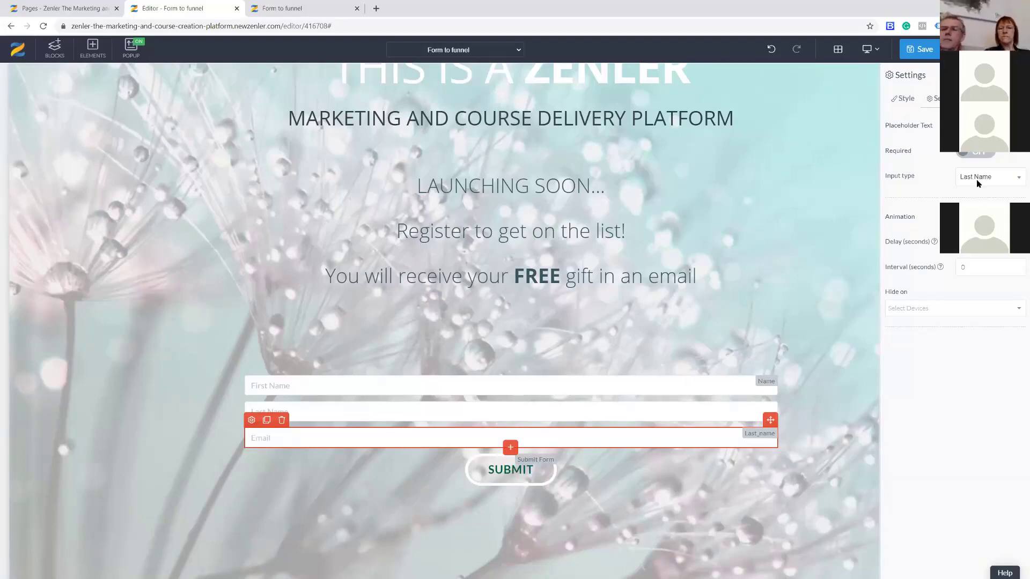
left_click(976, 180)
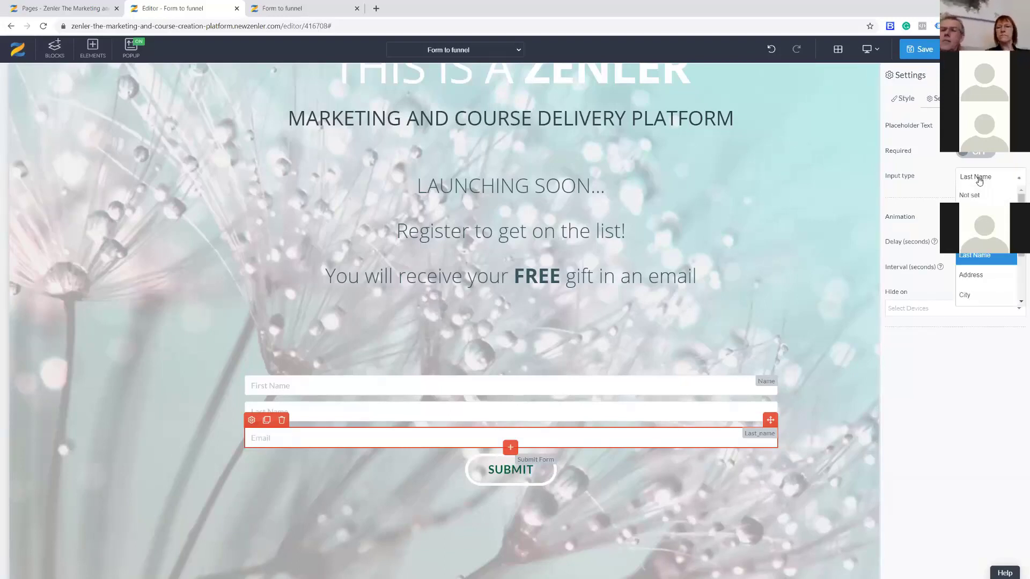
left_click(965, 210)
left_click(963, 160)
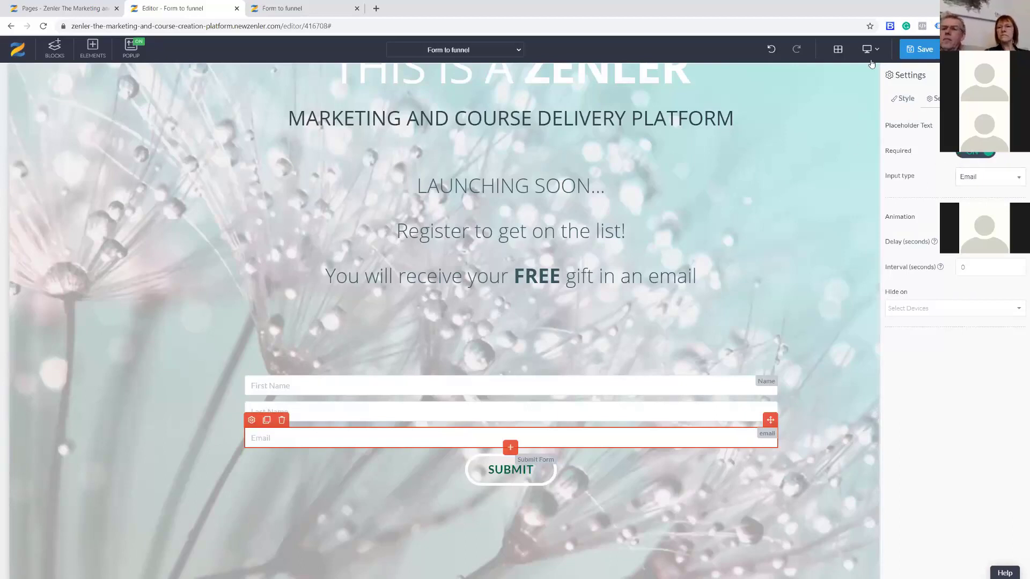
left_click(918, 49)
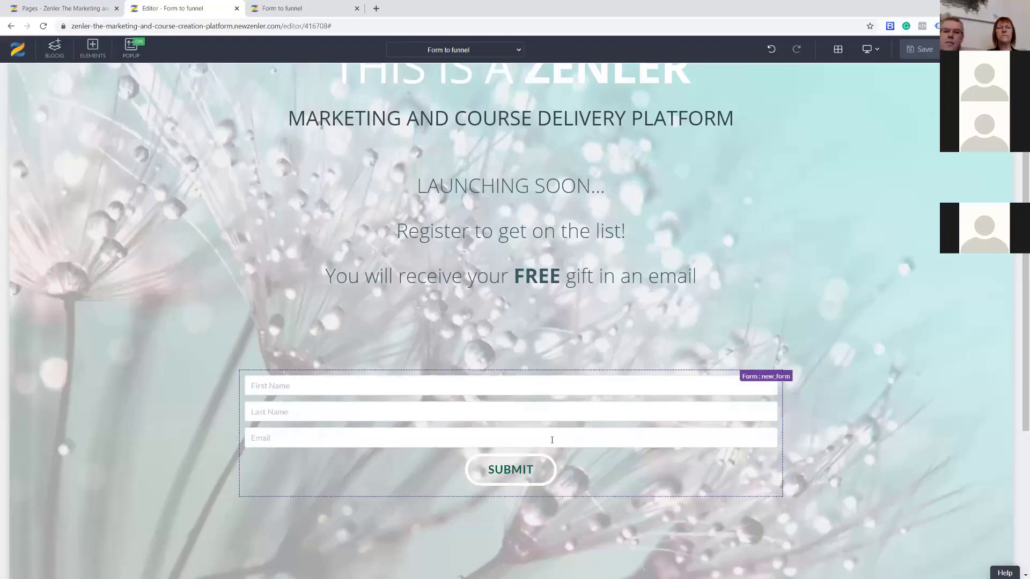
Add a checkbox above SUBMIT with the text 'Agree to Terms and Conditions'.
left_click(93, 48)
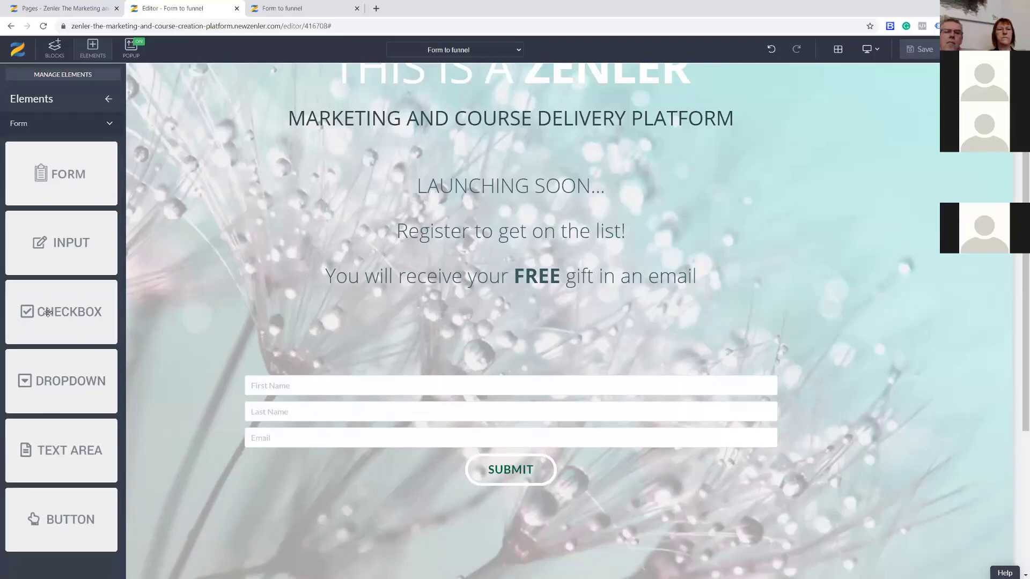
left_click_drag(48, 313, 303, 462)
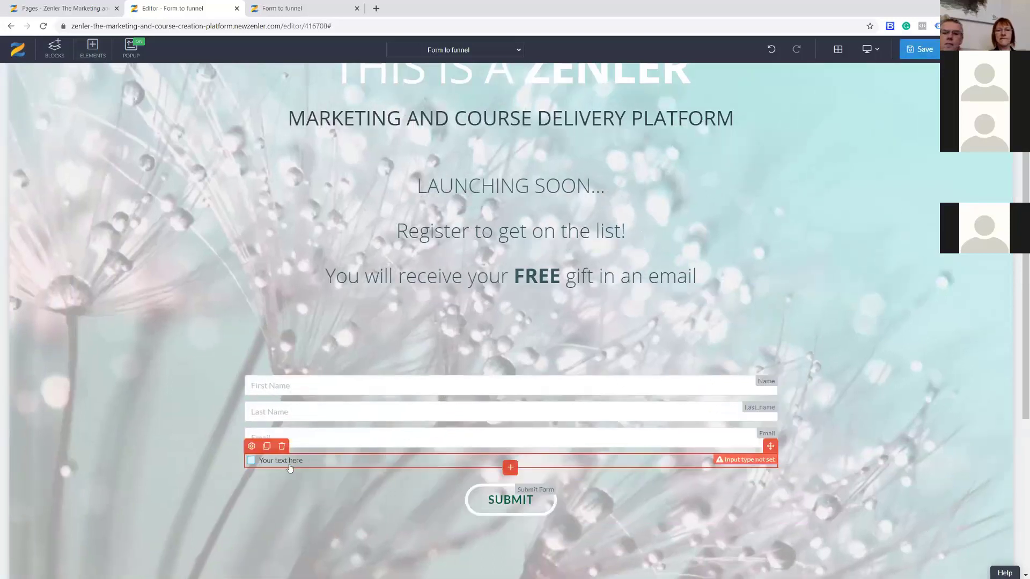
left_click(251, 446)
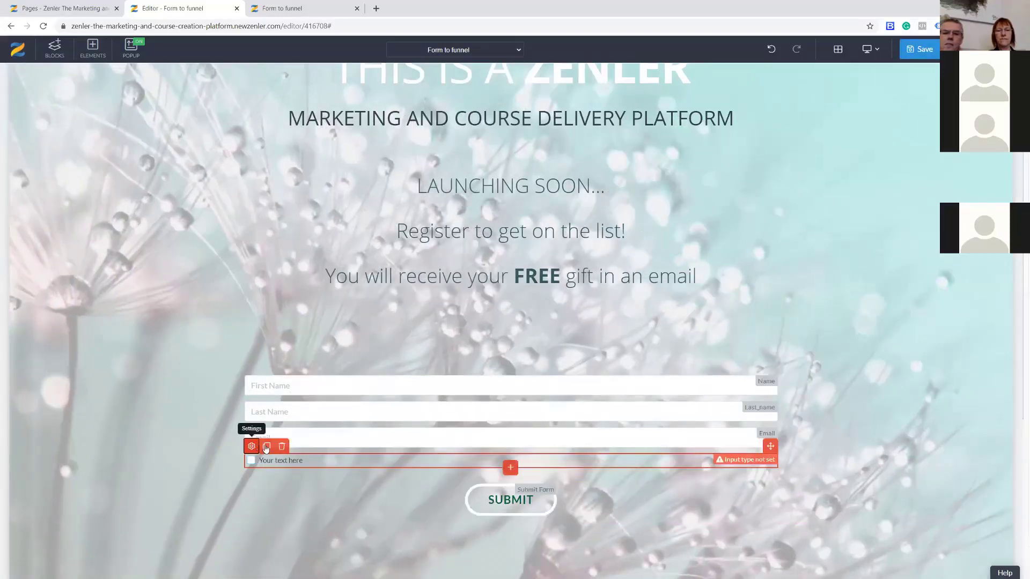
left_click(933, 98)
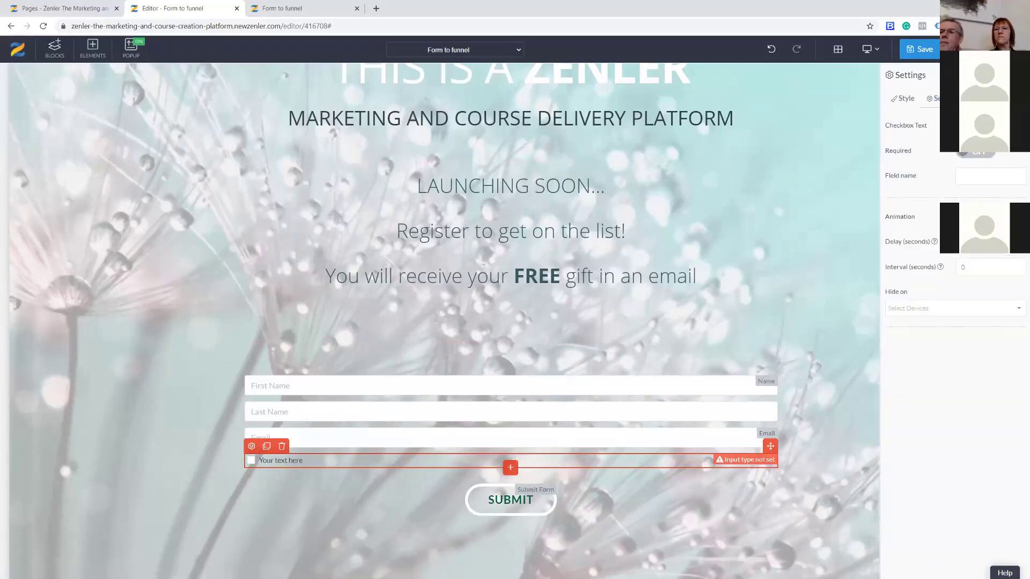
type("Agree to Terms and Conditions")
Make the checkbox required with field name 'Terms and Conditions', then save the page.
left_click(977, 153)
left_click(961, 177)
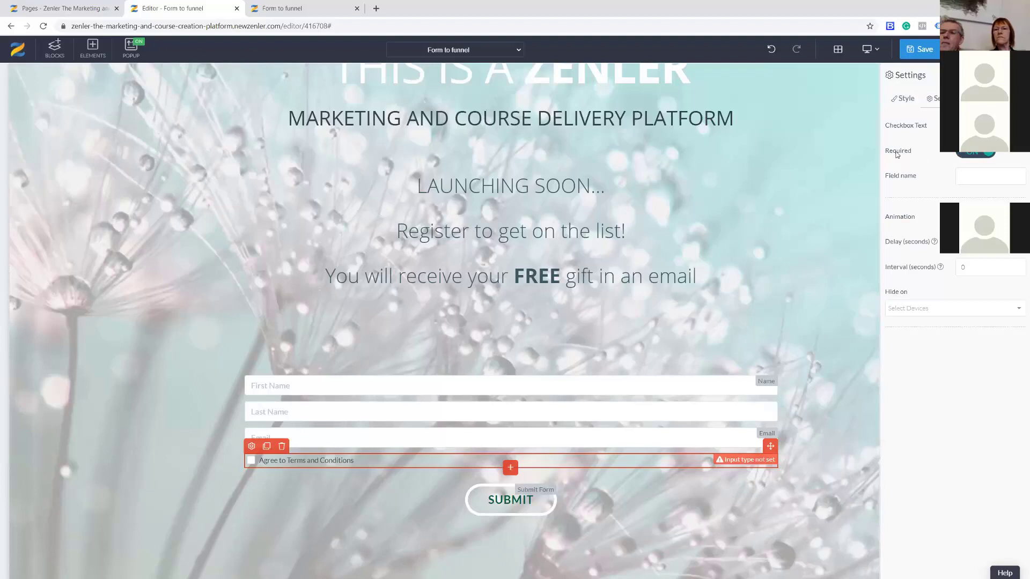
type("Terms and Conditi")
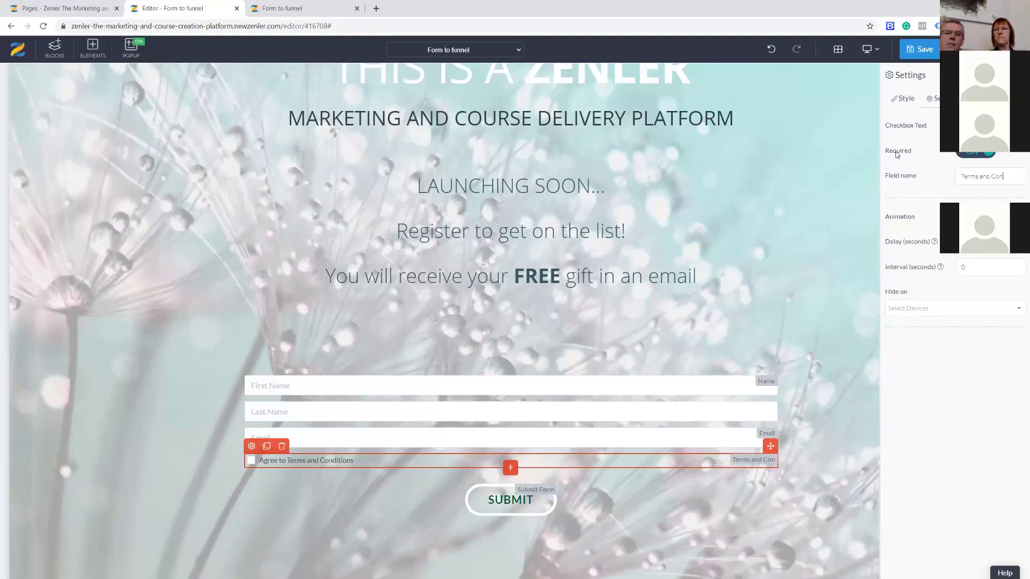
key("BackSpace")
key("BackSpace")
key("BackSpace")
type("itions")
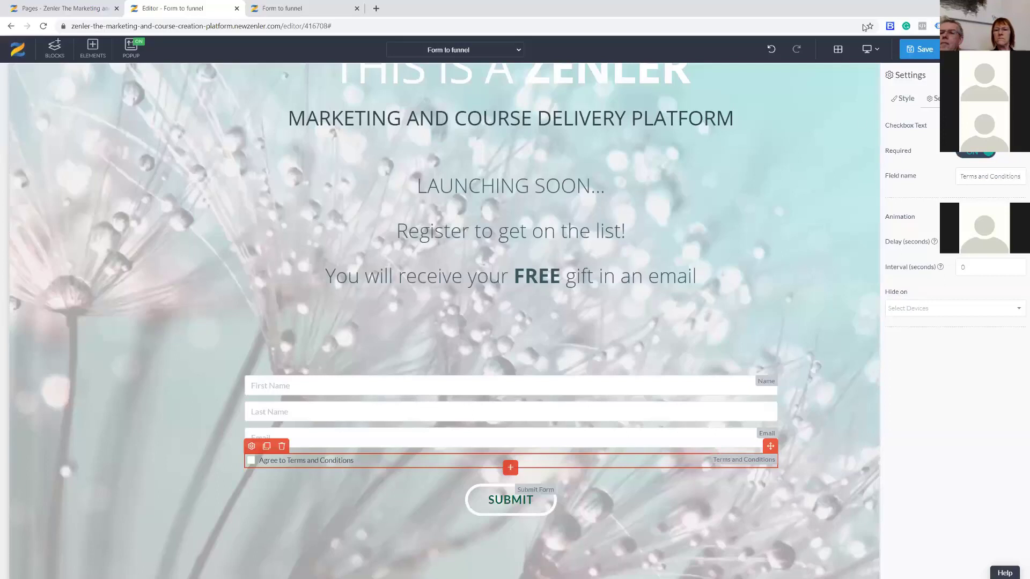
left_click(919, 49)
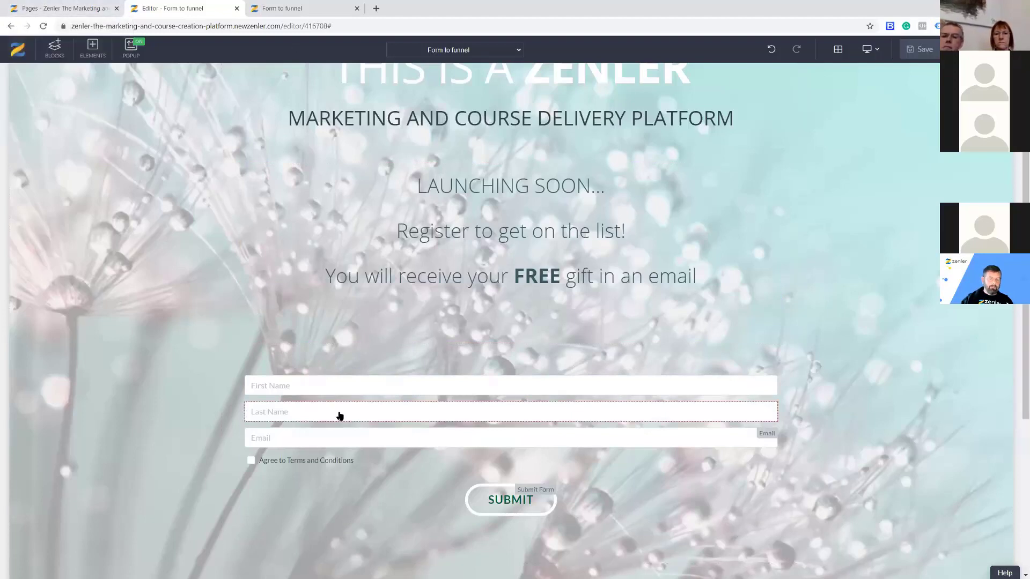
Reload the live Form to funnel page to check the new form, then return to Pages.
left_click(283, 16)
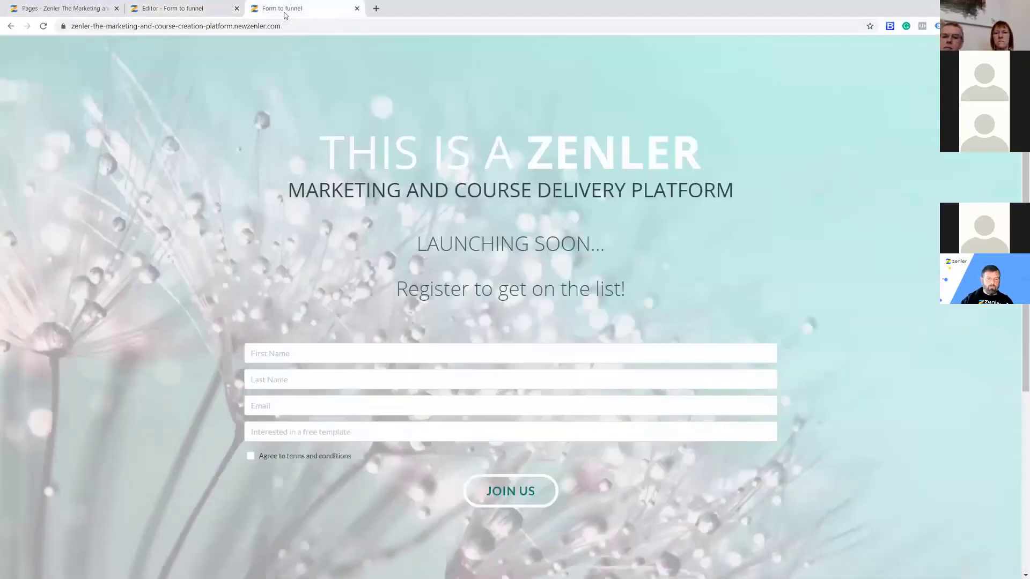
left_click(44, 27)
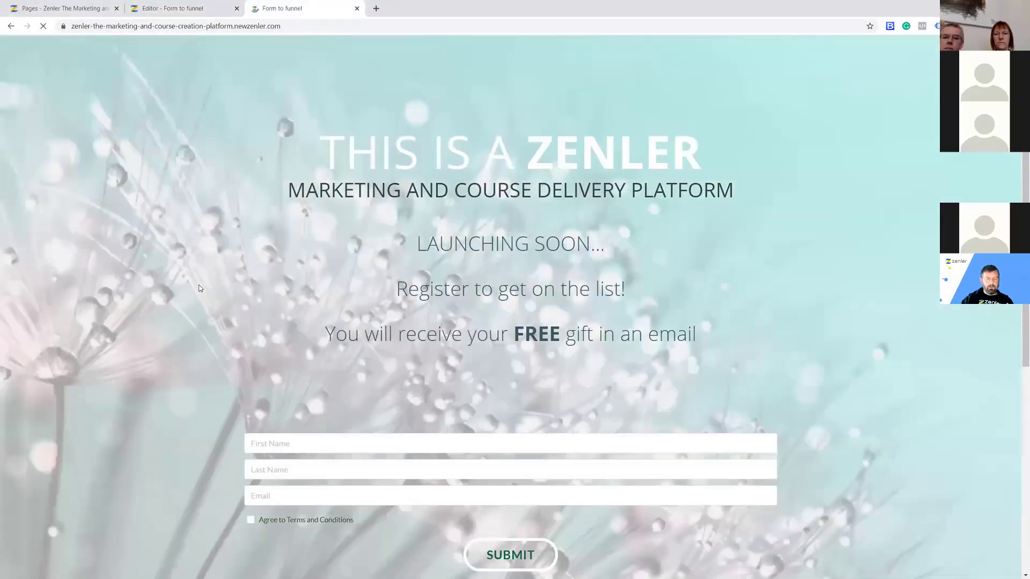
scroll(153, 238, "down", 3)
left_click(68, 10)
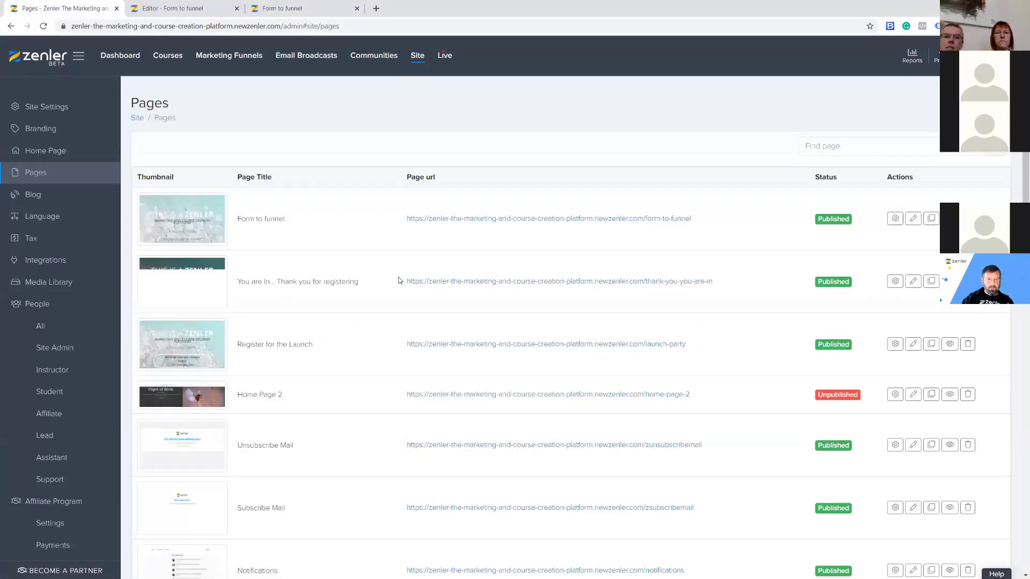
Delete the earlier test contact from All People, leaving 10 leads, and return to the live 'Form to funnel' page.
left_click(42, 327)
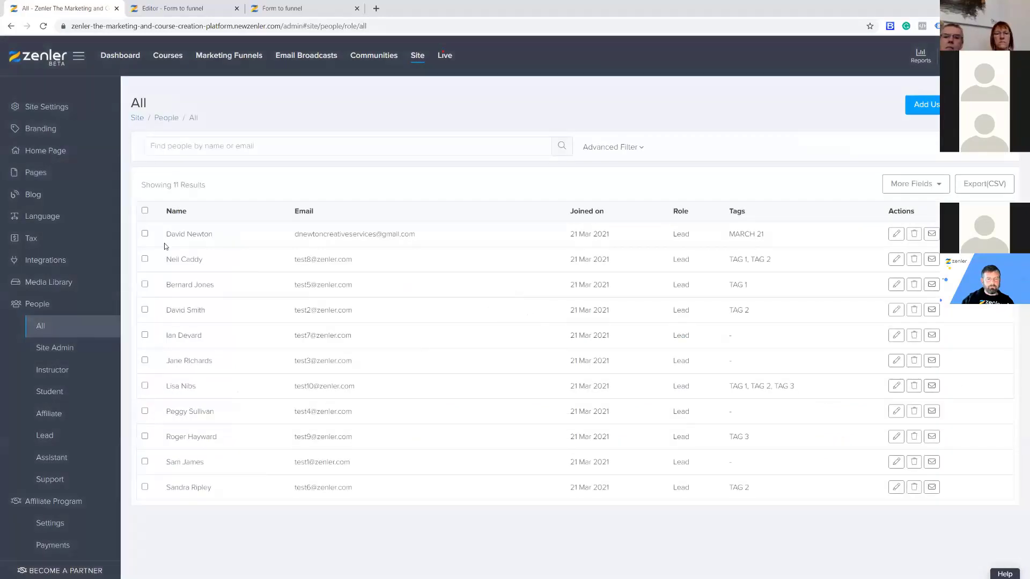
left_click(913, 234)
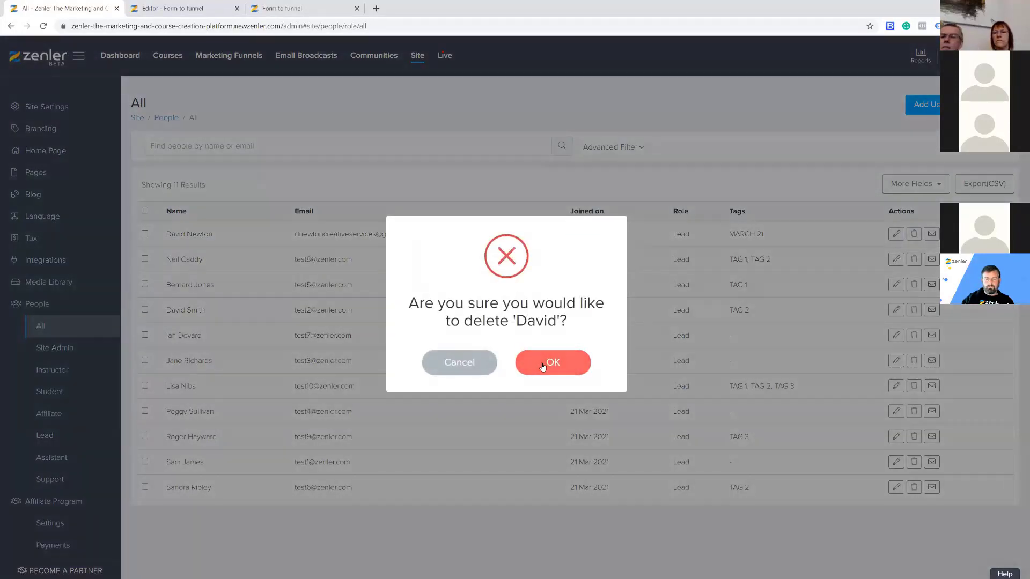
left_click(542, 366)
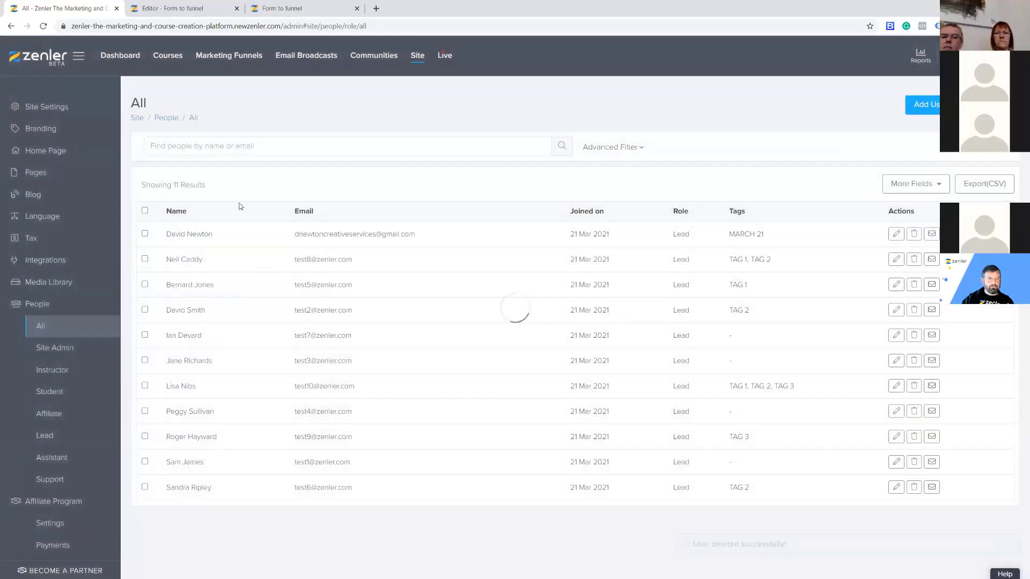
left_click(290, 9)
Autofill the test sign-up's first name, last name and email on the live form.
left_click(282, 289)
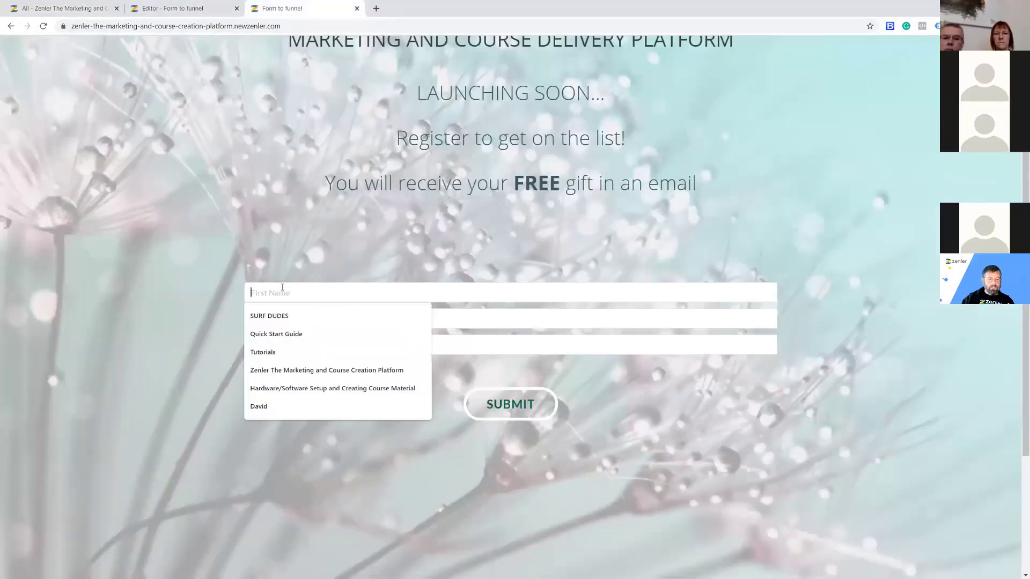
type("Davi")
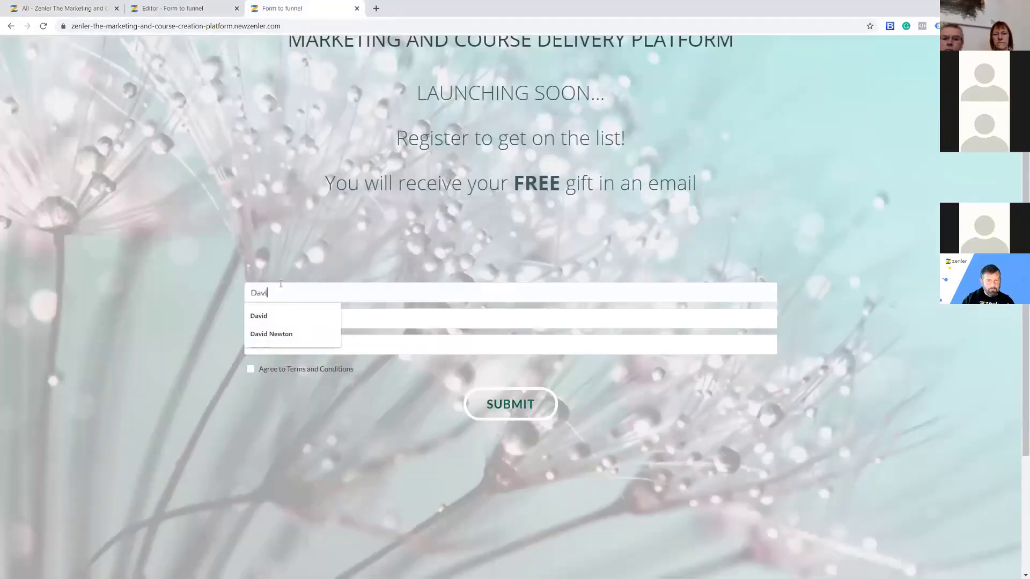
left_click(260, 316)
left_click(276, 321)
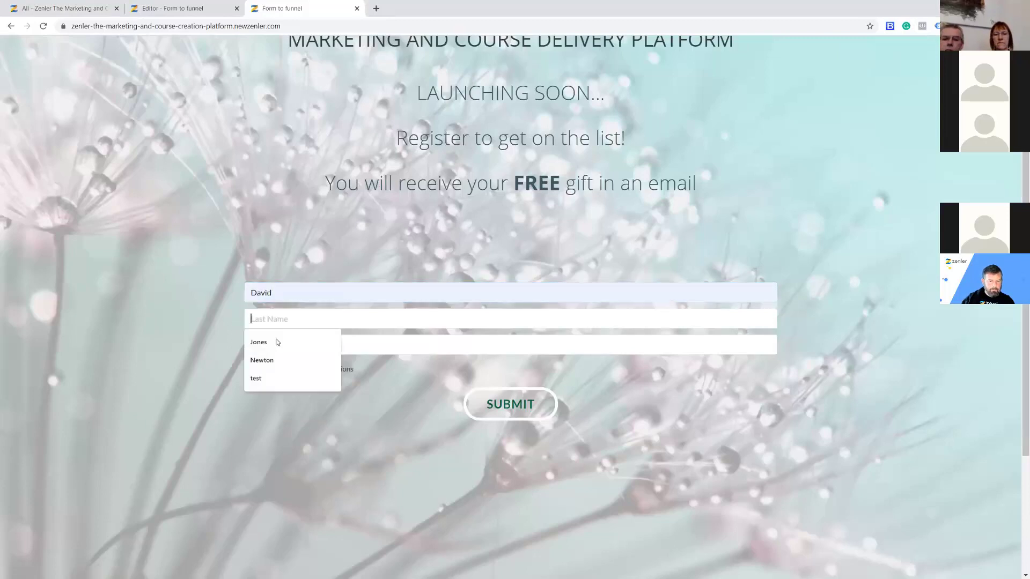
left_click(269, 356)
left_click(271, 347)
left_click(268, 363)
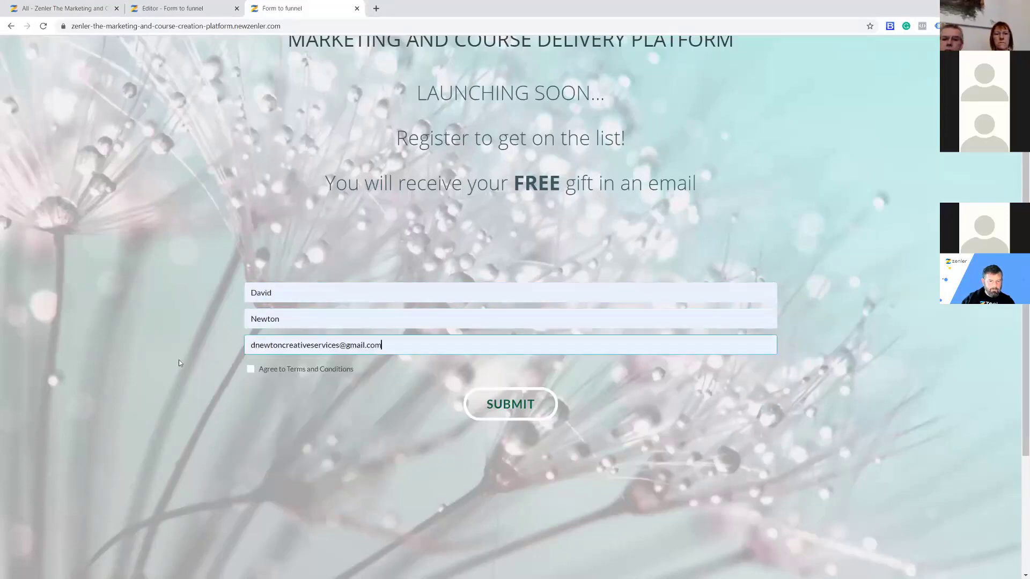
Agree to the terms, submit the test sign-up, and return to the People list.
left_click(250, 371)
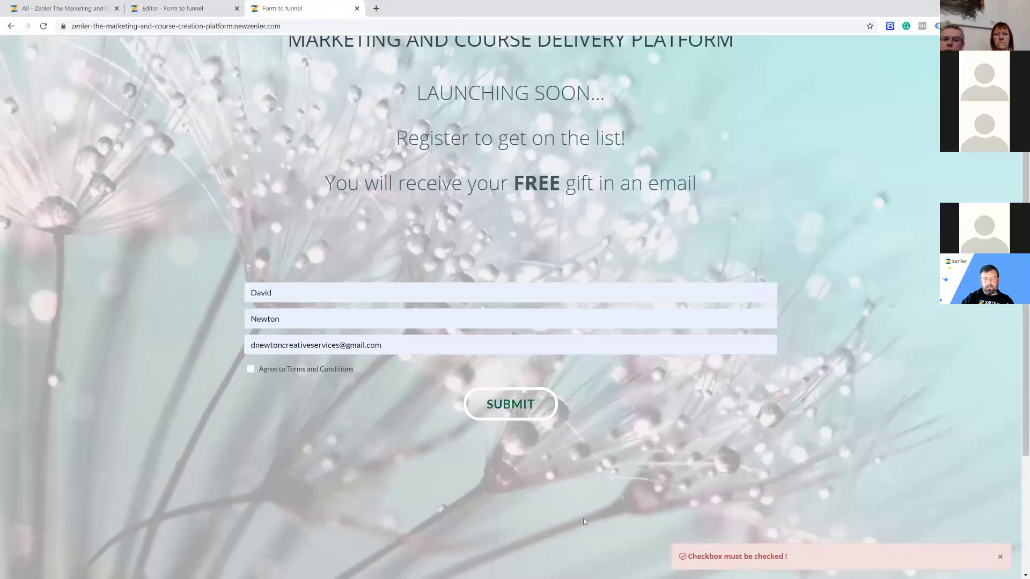
left_click(250, 370)
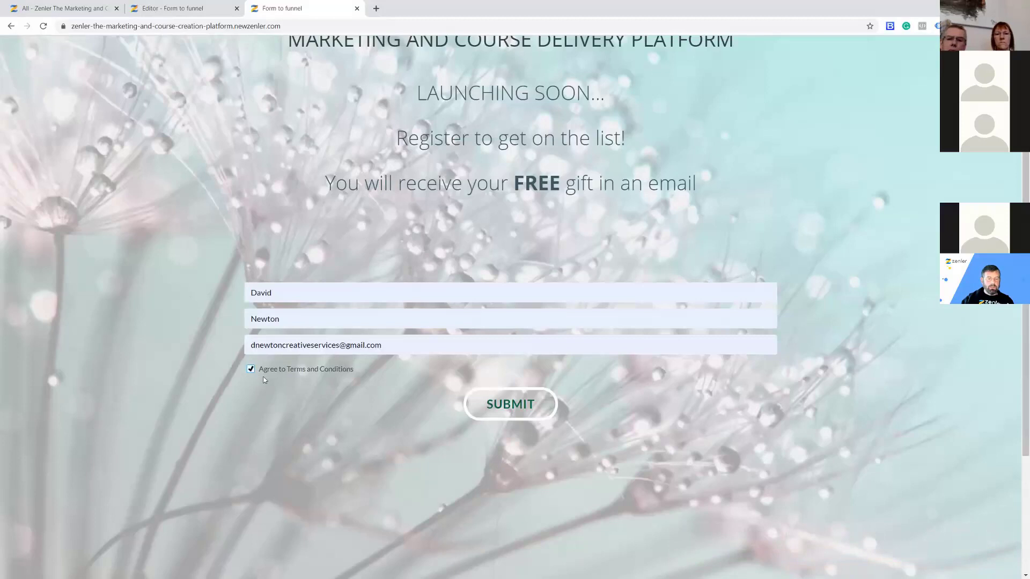
left_click(530, 412)
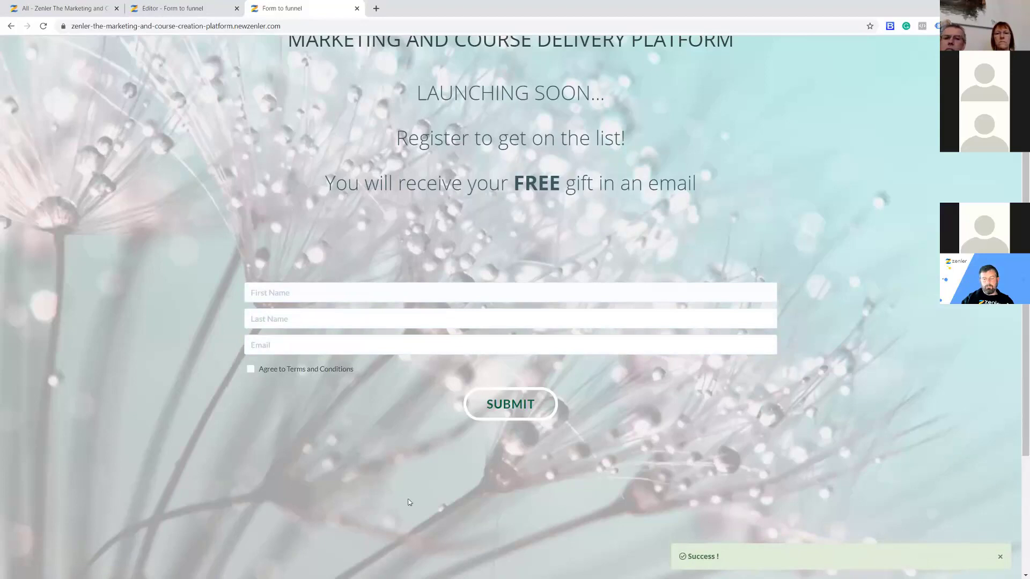
left_click(80, 9)
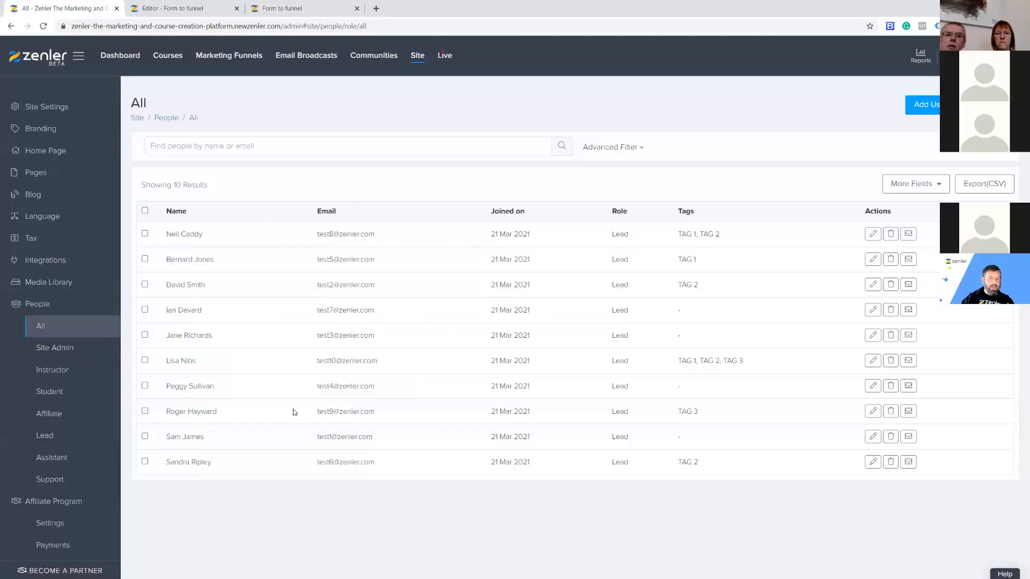
Reload the People list to confirm the new untagged sign-up (11 leads), then go to the form editor.
left_click(45, 28)
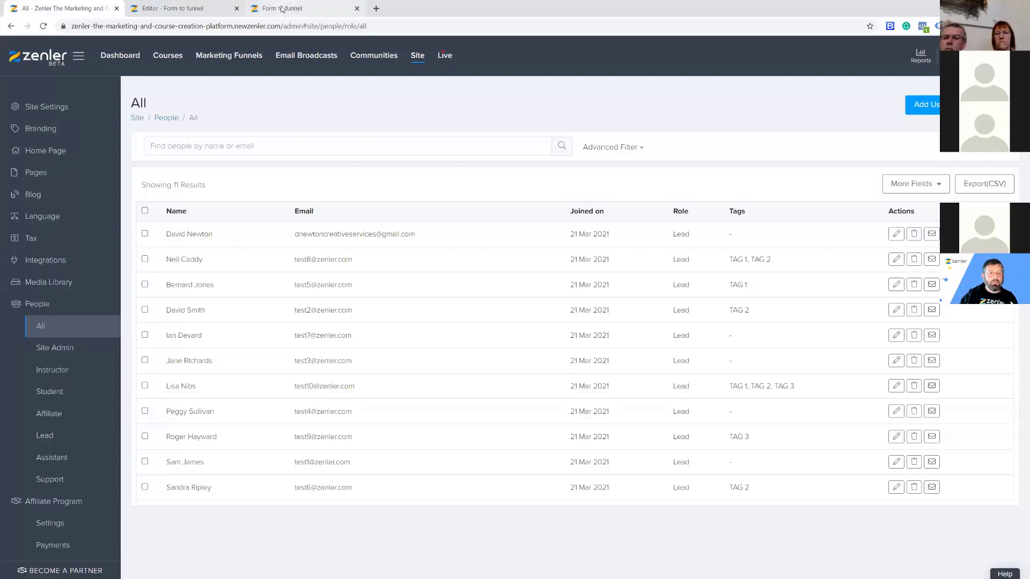
left_click(299, 12)
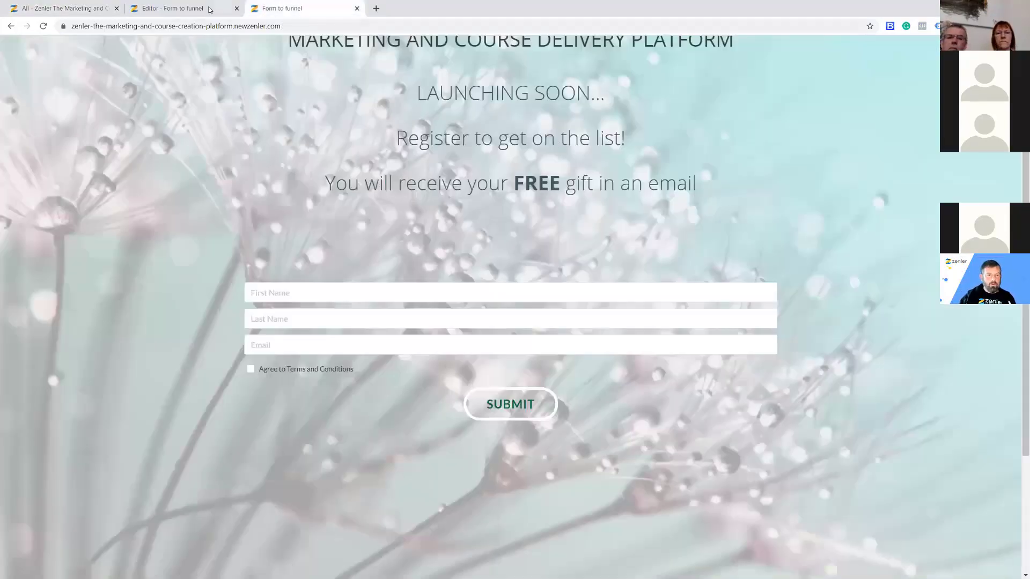
key("ctrl+shift+Tab")
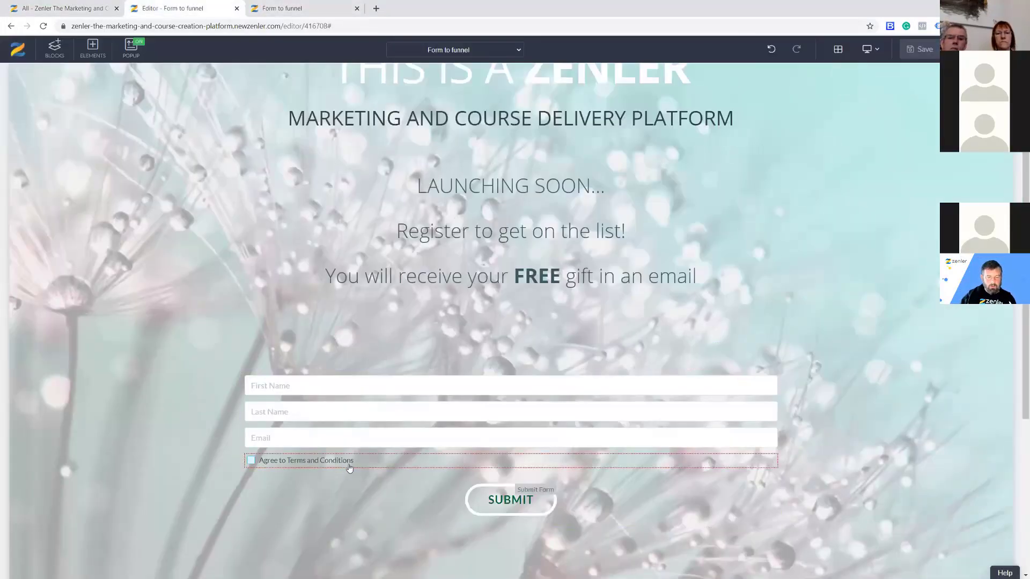
Add a Regular text paragraph below the terms checkbox, then delete it again.
left_click(349, 468)
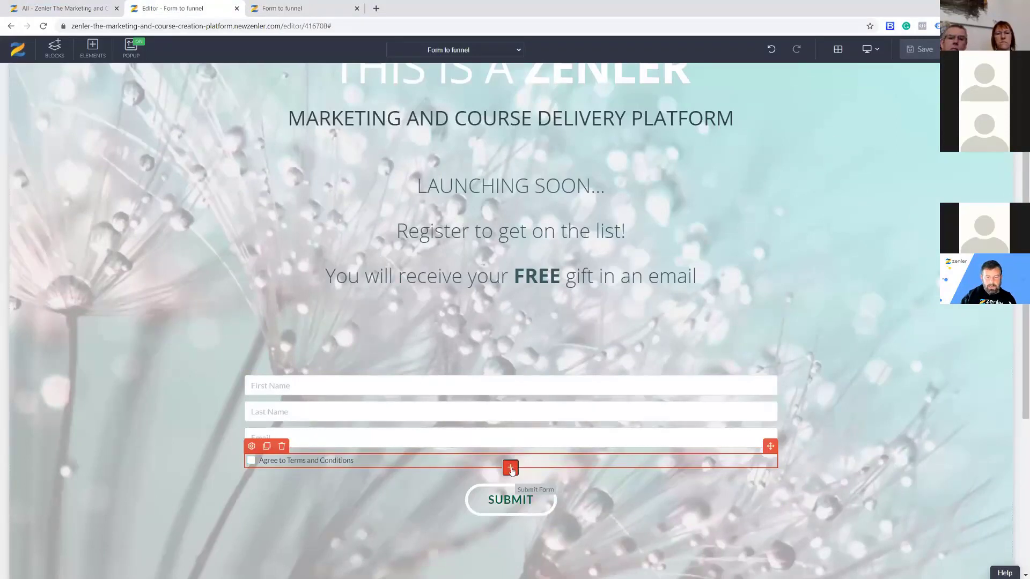
left_click(510, 468)
left_click(152, 262)
left_click_drag(327, 129, 445, 327)
left_click(585, 498)
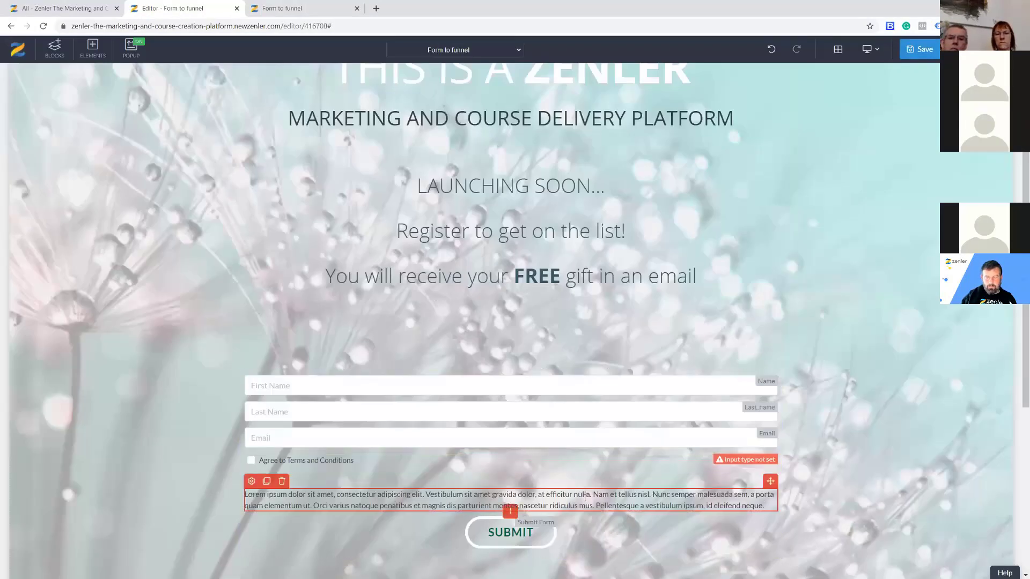
left_click_drag(591, 495, 537, 494)
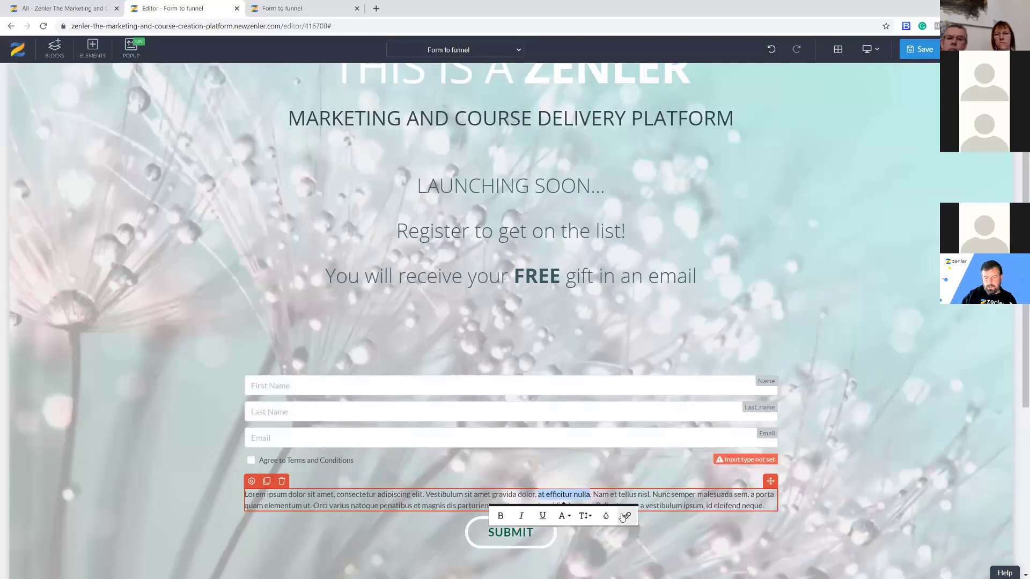
left_click(281, 482)
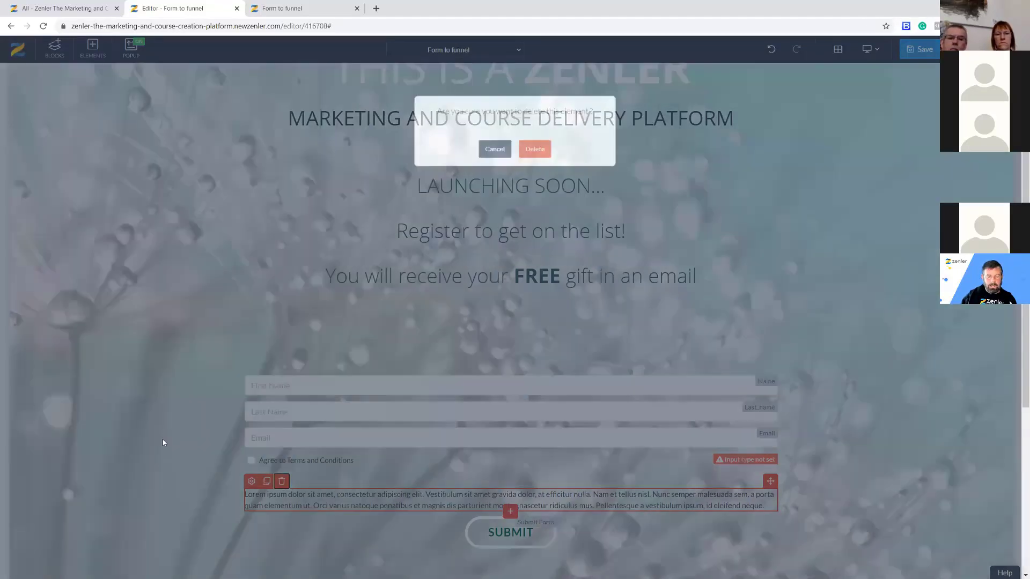
left_click(528, 170)
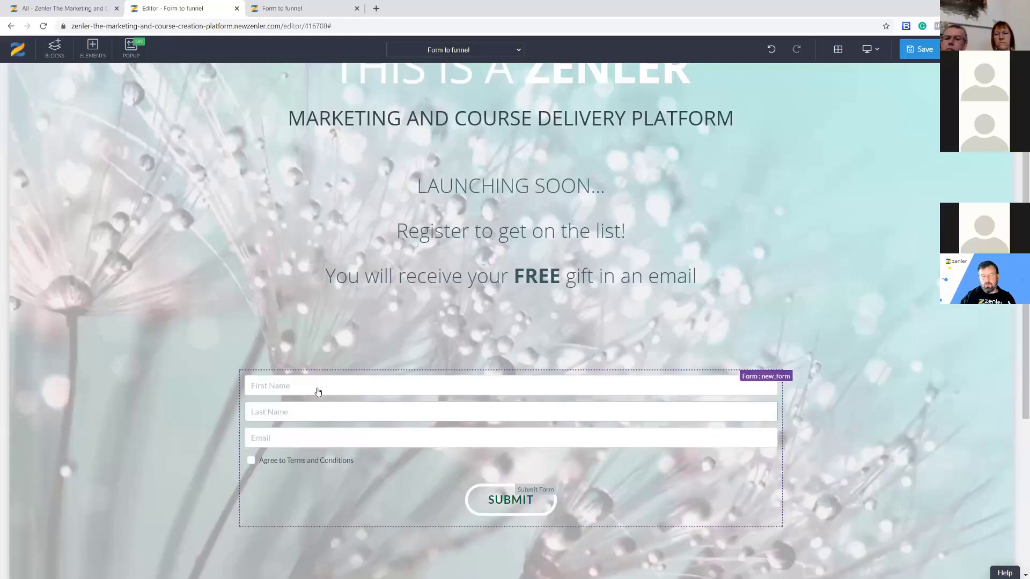
left_click(56, 6)
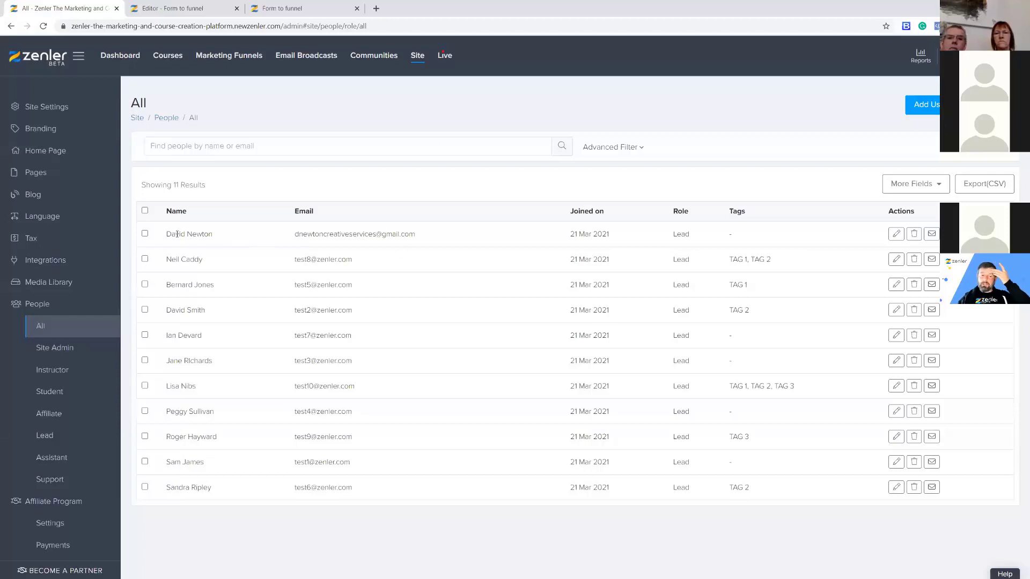
Delete the new untagged test contact from the People list and return to the form editor.
left_click_drag(165, 234, 443, 239)
left_click_drag(606, 232, 691, 238)
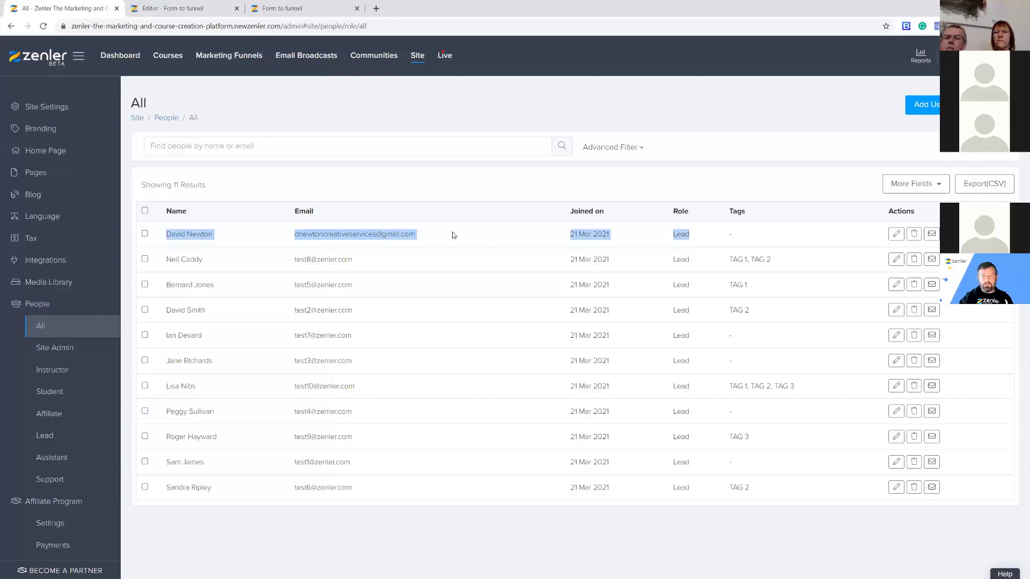
left_click(762, 238)
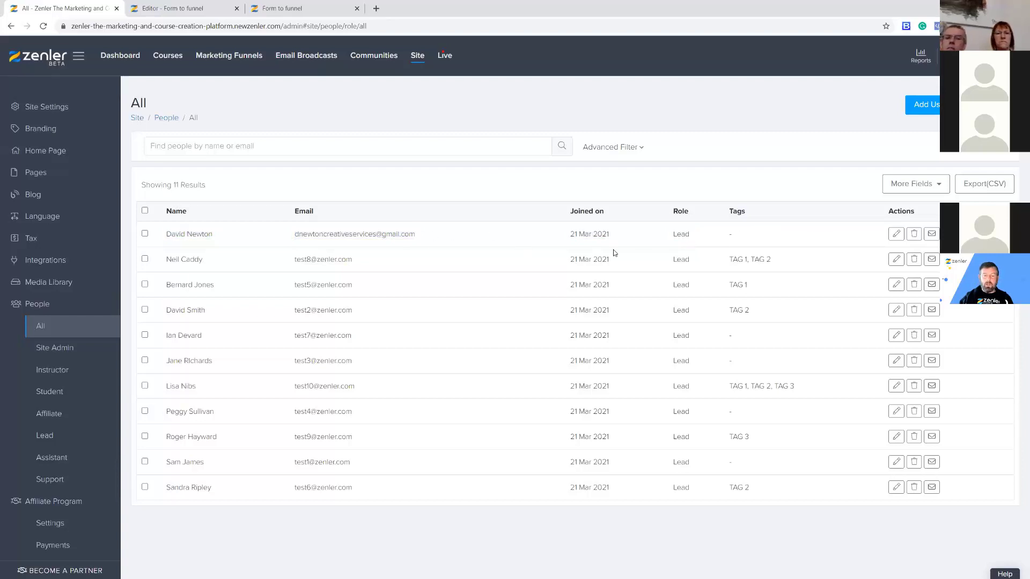
left_click(914, 235)
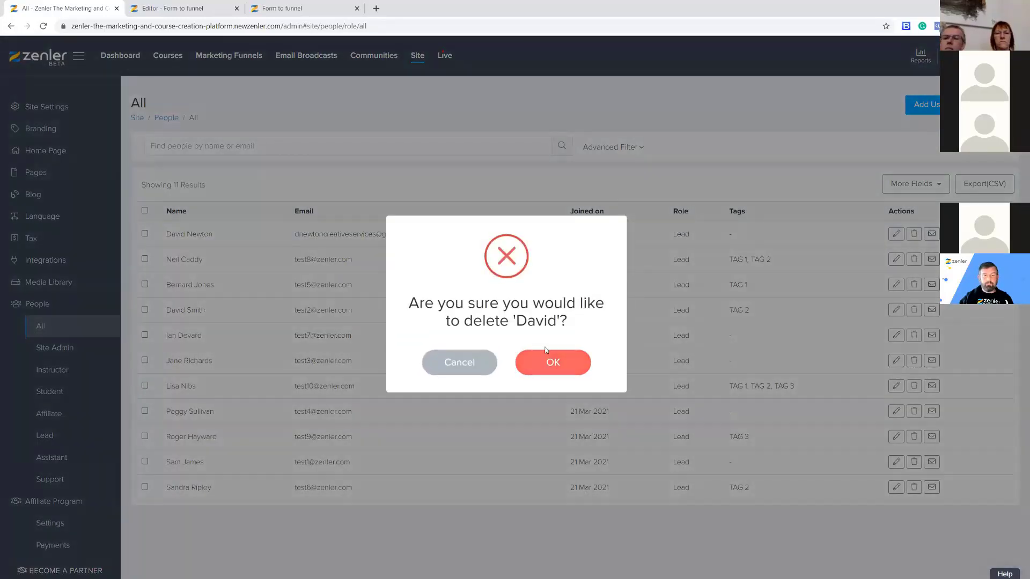
left_click(545, 350)
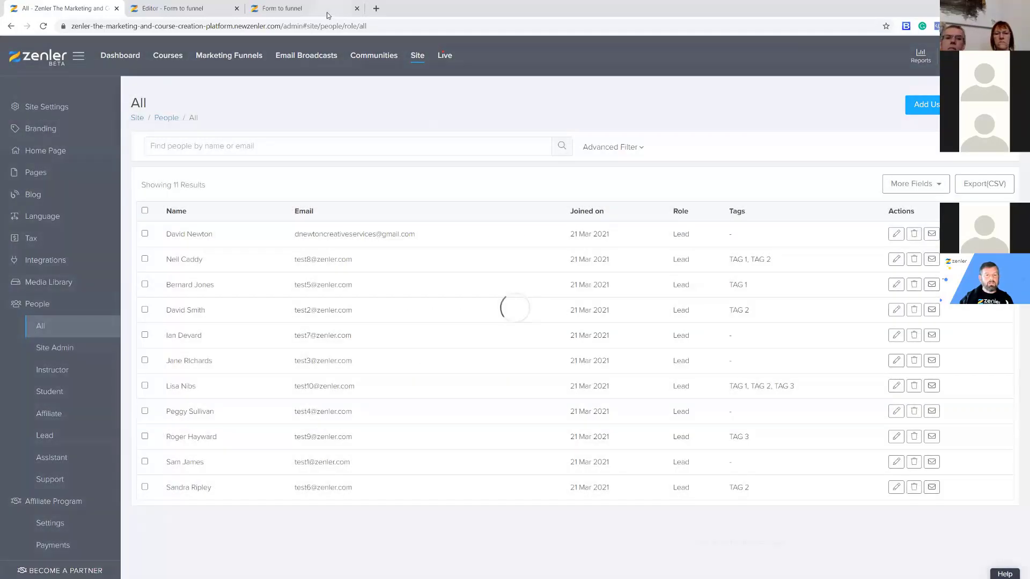
left_click(195, 9)
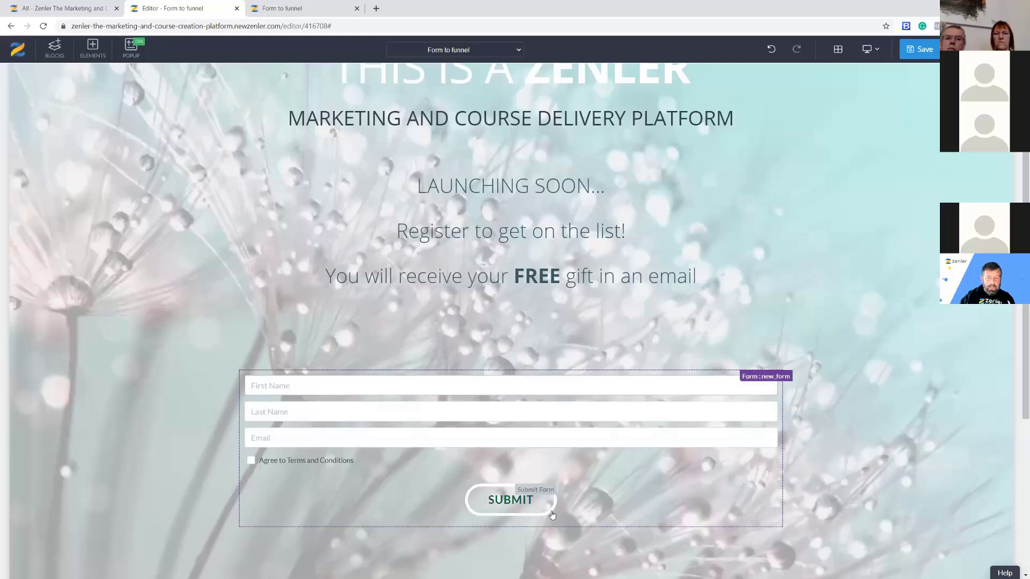
Set the form's submit button text to JOIN US with sub text TEST HERE.
left_click(512, 500)
scroll(727, 449, "down", 5)
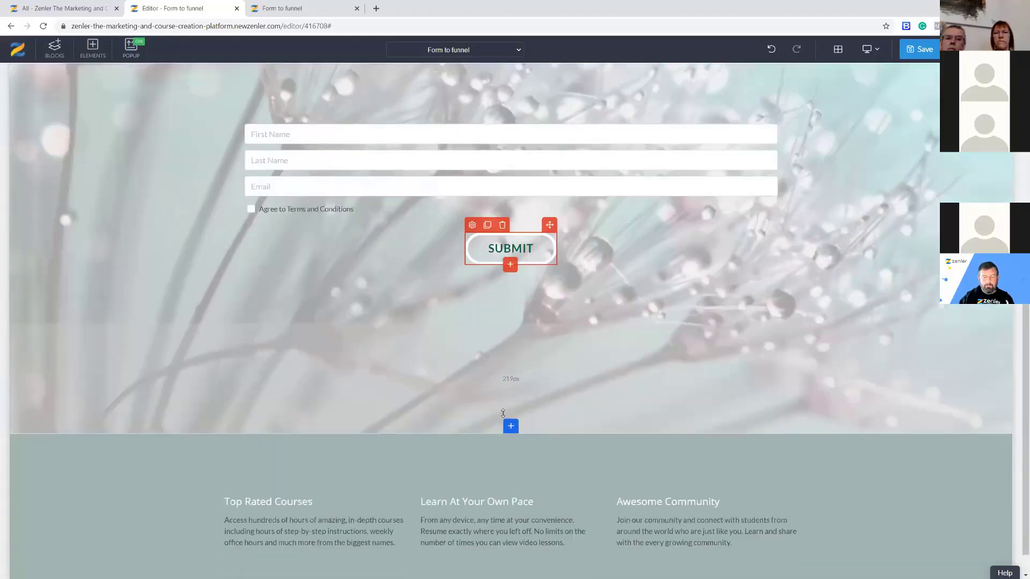
left_click(472, 225)
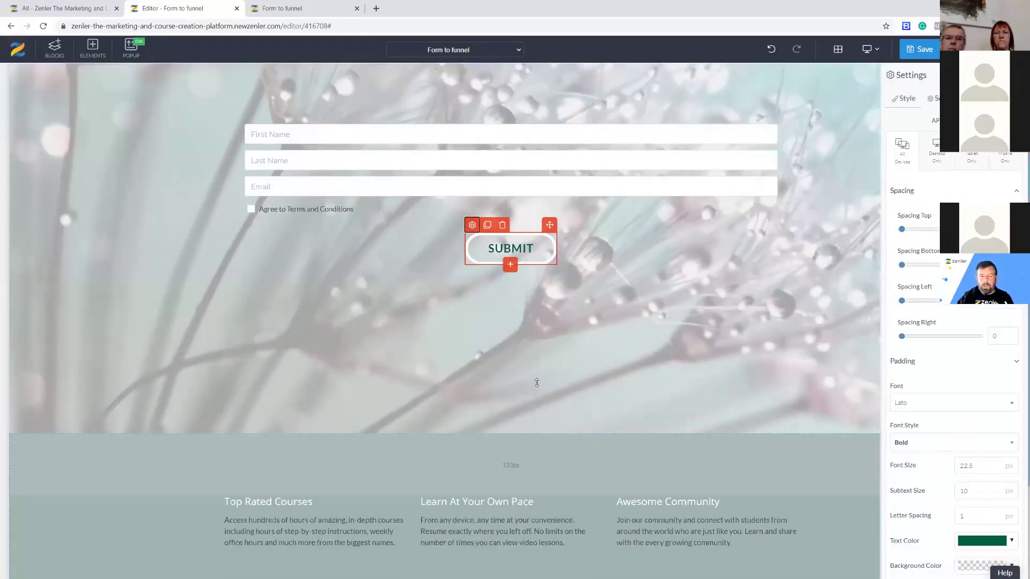
left_click(934, 99)
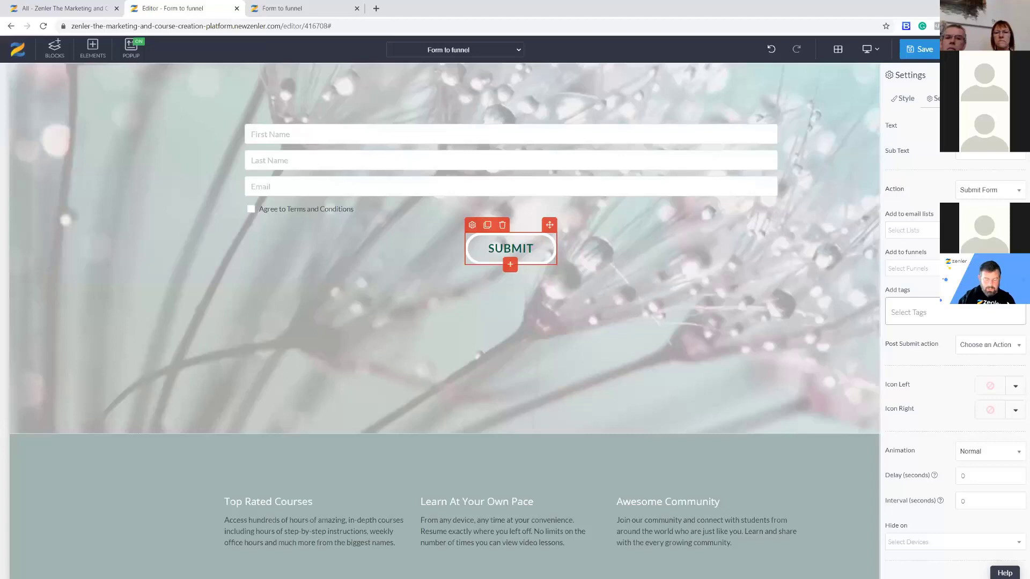
type("JOIN US")
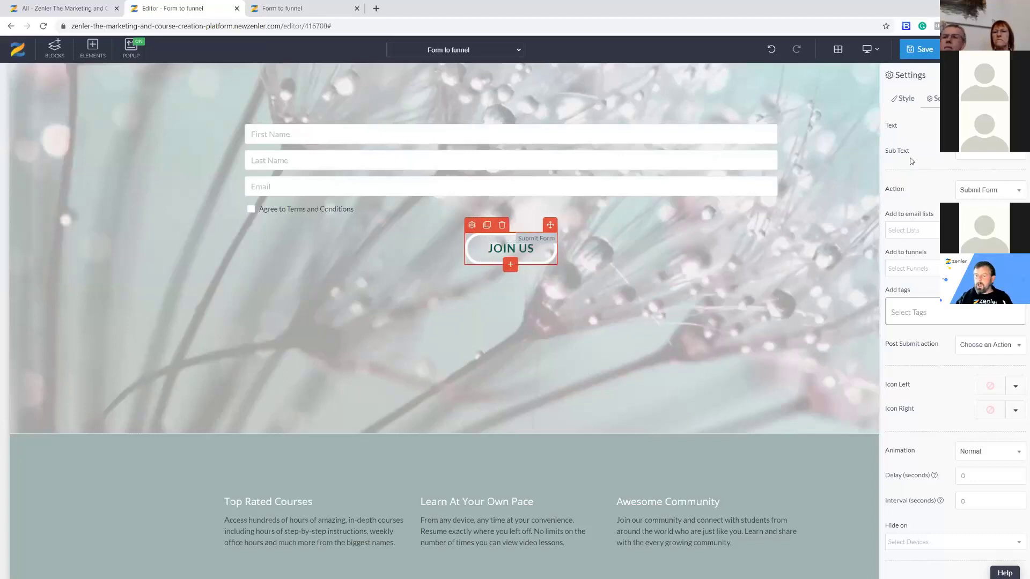
left_click(975, 155)
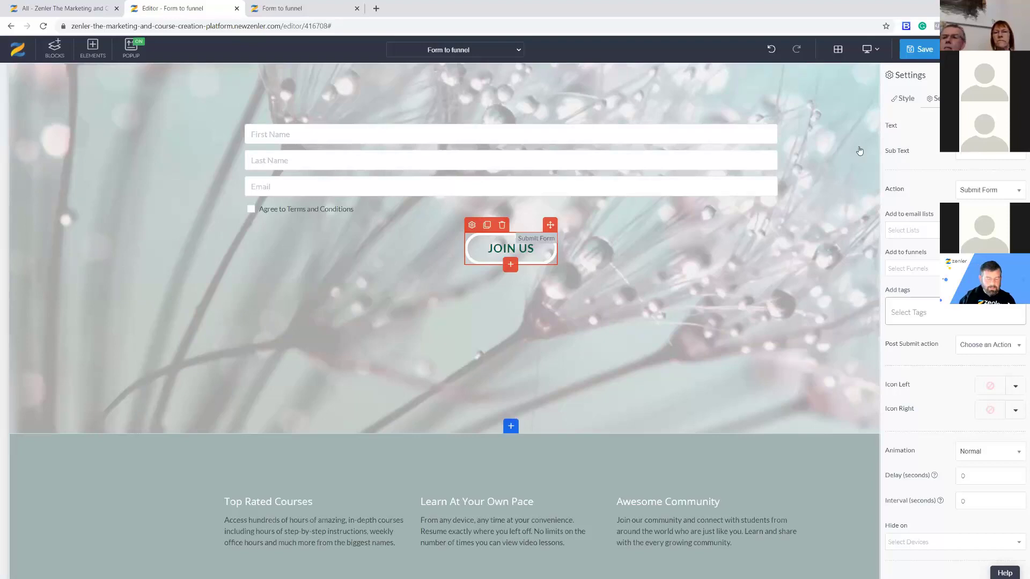
type("TEST")
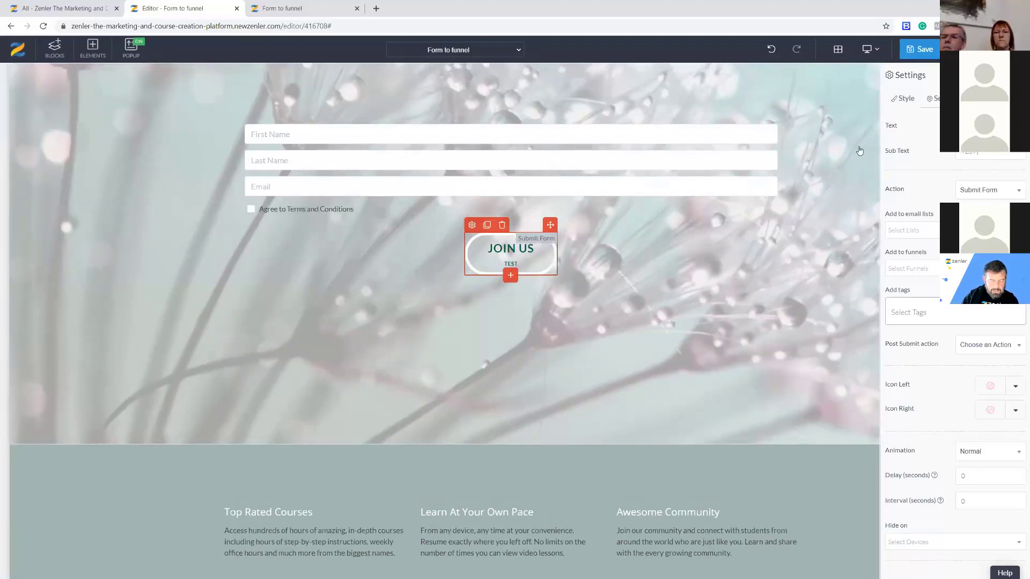
type(" HERE")
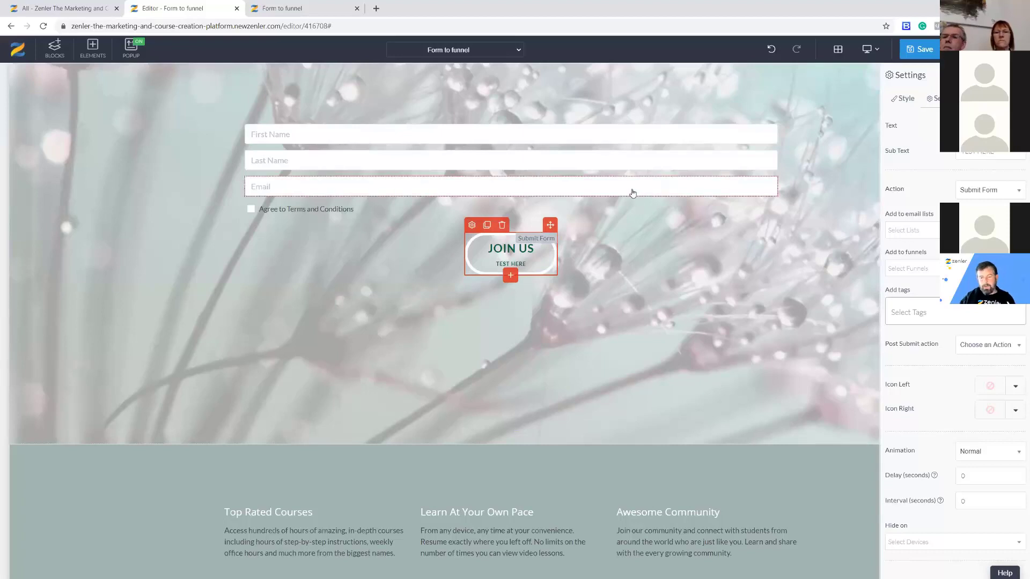
Raise the button's sub-text size to 14 px in its Style settings.
left_click(902, 100)
scroll(894, 348, "down", 1)
scroll(896, 375, "down", 3)
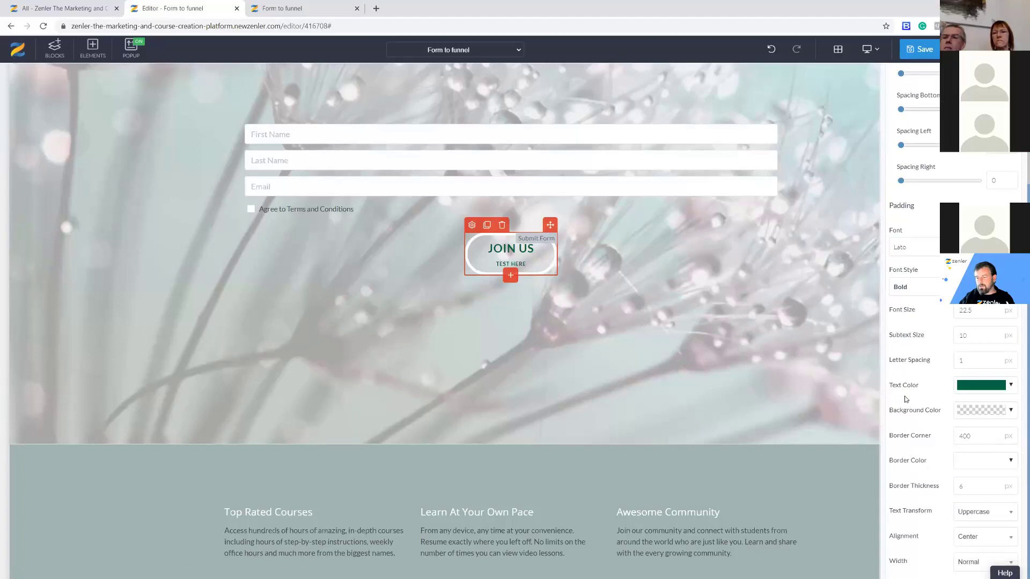
left_click(993, 334)
left_click(994, 333)
left_click(994, 334)
left_click(994, 333)
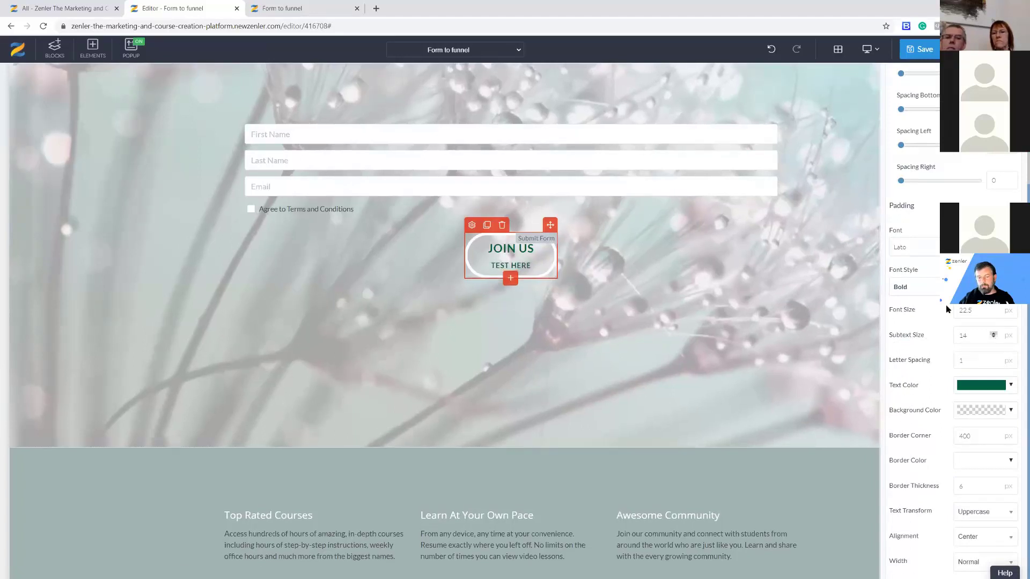
Clear the TEST HERE sub text and open the button's Action choices.
scroll(946, 309, "up", 5)
left_click(933, 98)
left_click_drag(998, 152, 958, 152)
key("BackSpace")
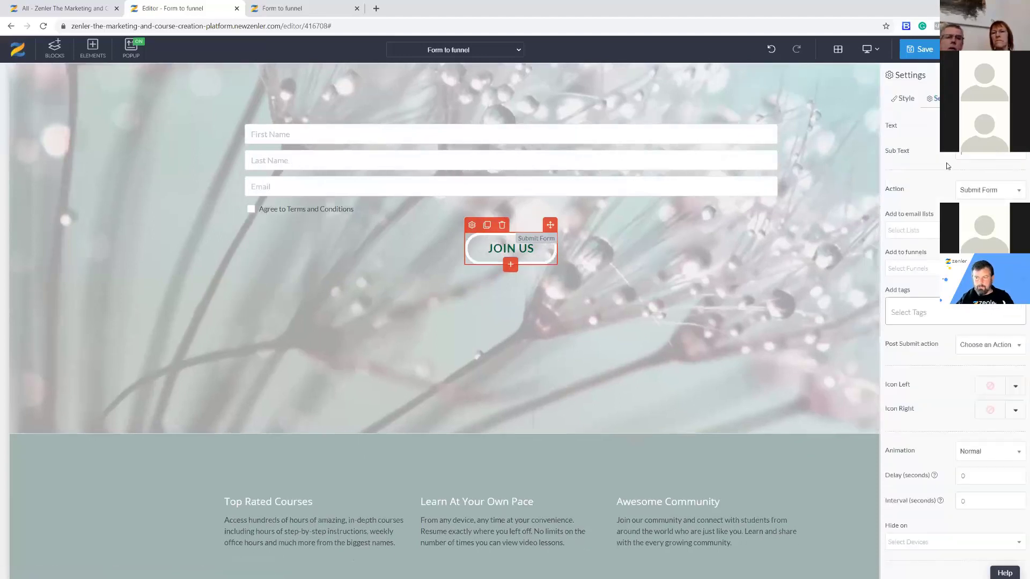
left_click(1008, 193)
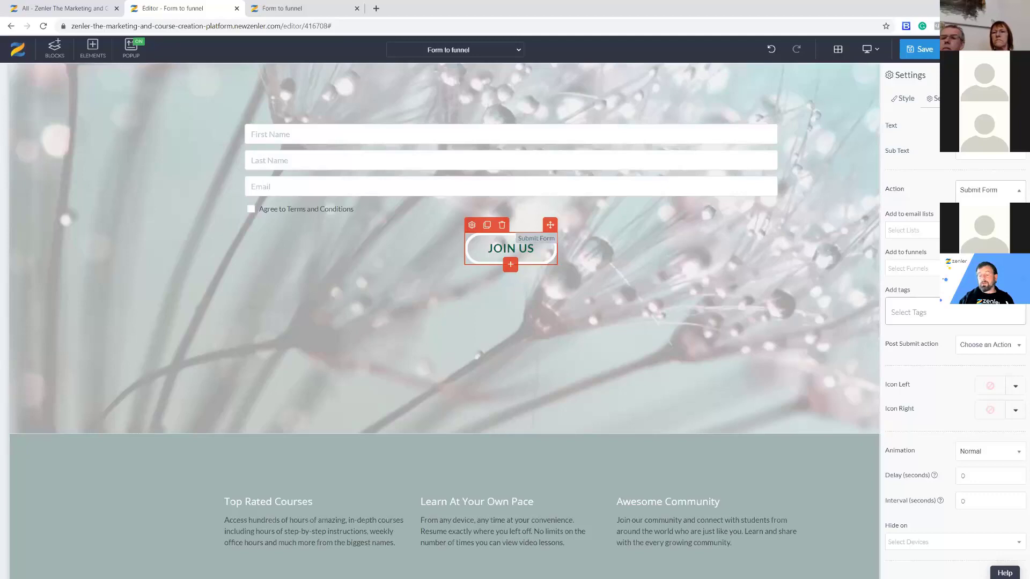
left_click(128, 49)
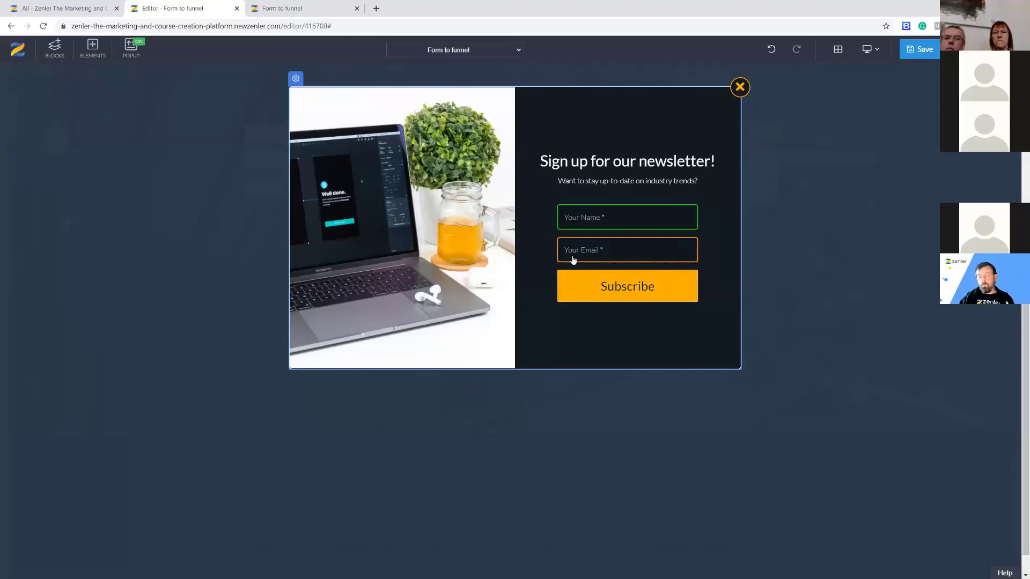
left_click(739, 89)
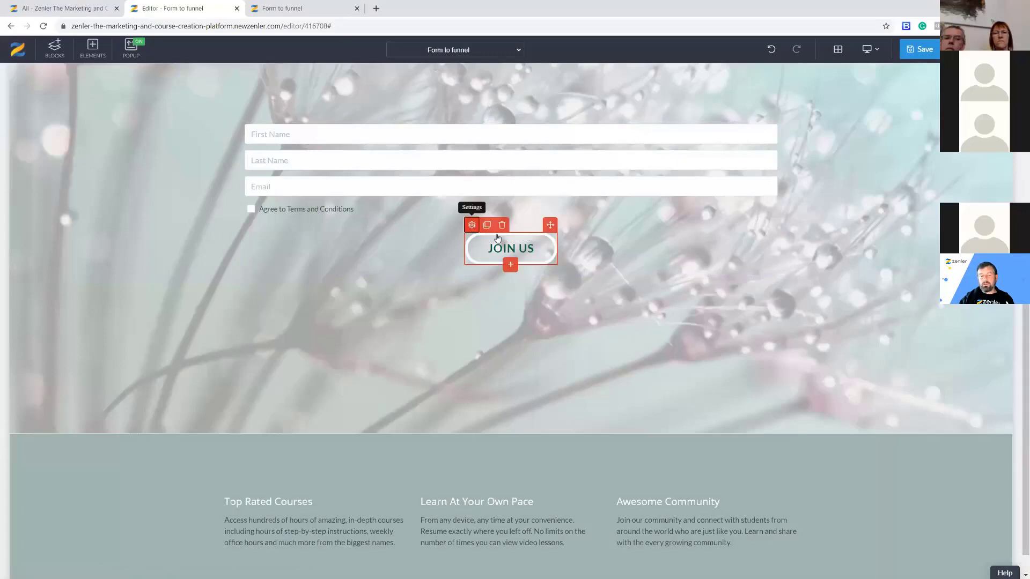
left_click(471, 225)
left_click(934, 98)
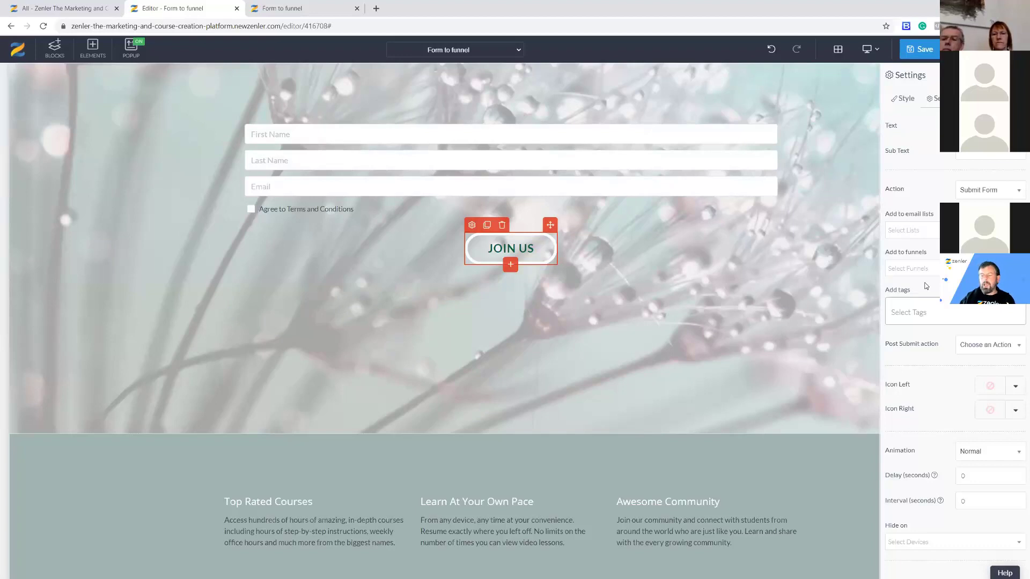
Add MARCH 21 as a tag applied by the JOIN US button.
left_click(914, 315)
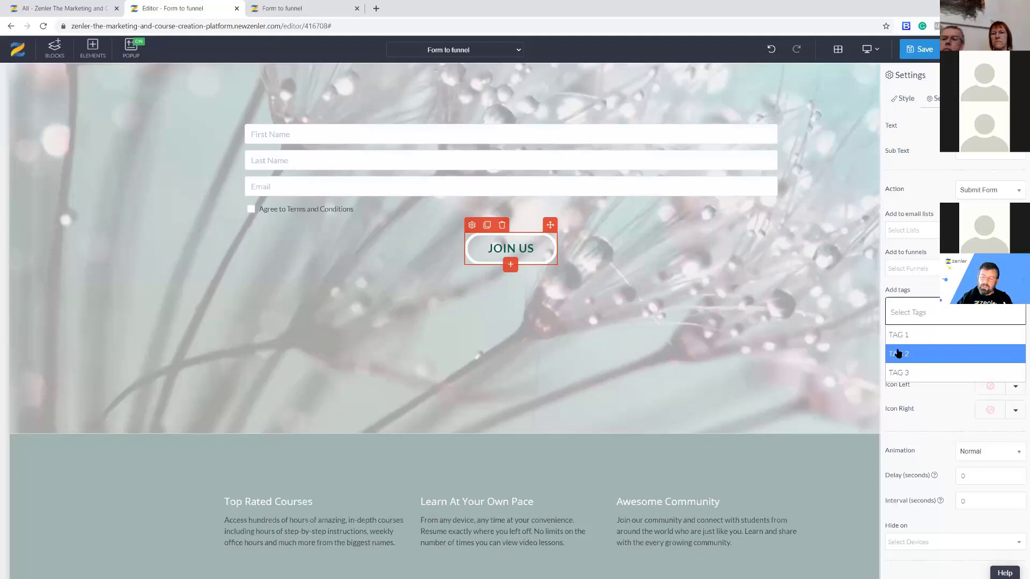
left_click(899, 310)
type("M")
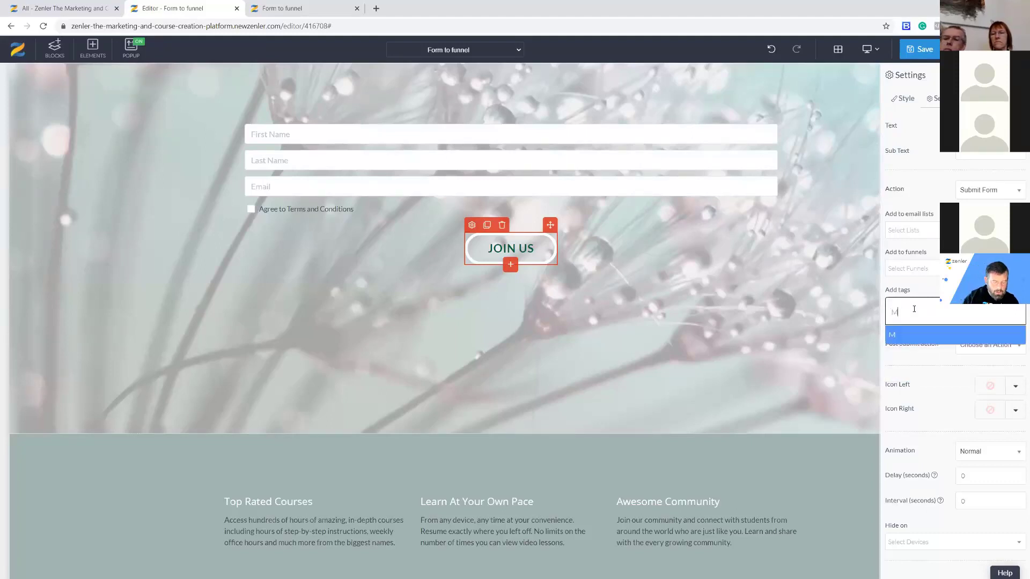
type("ARCH 21")
key("Return")
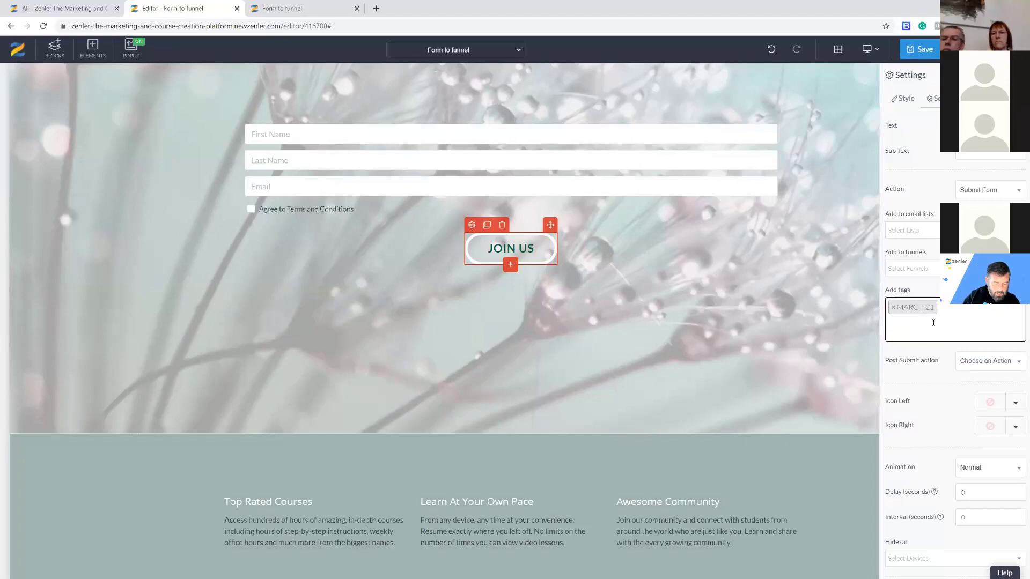
Add NEWLEAD as a second tag, then switch to the People list.
type("NEW ST")
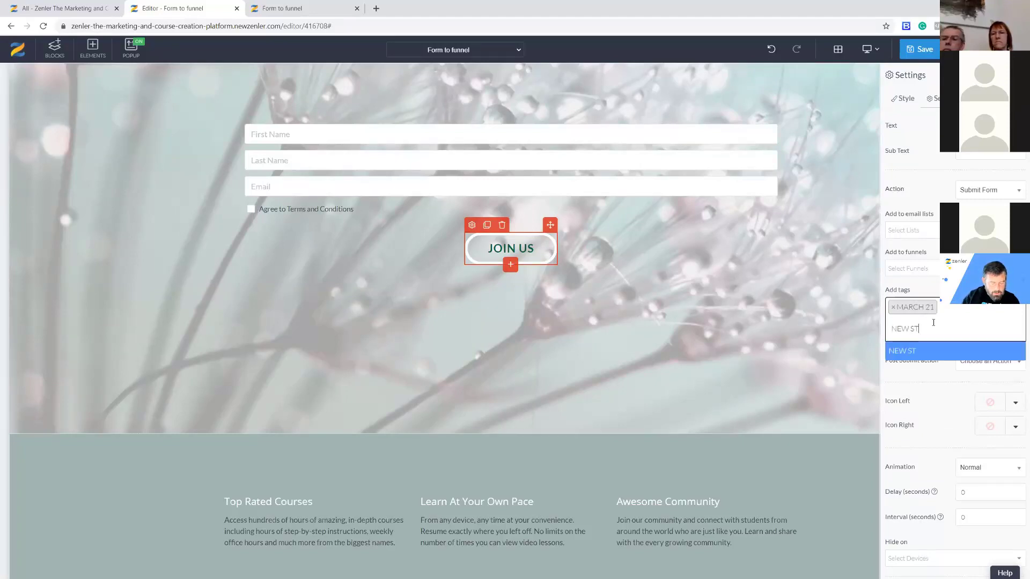
key("BackSpace")
key("BackSpace")
key("BackSpace")
type("LEAD")
key("Return")
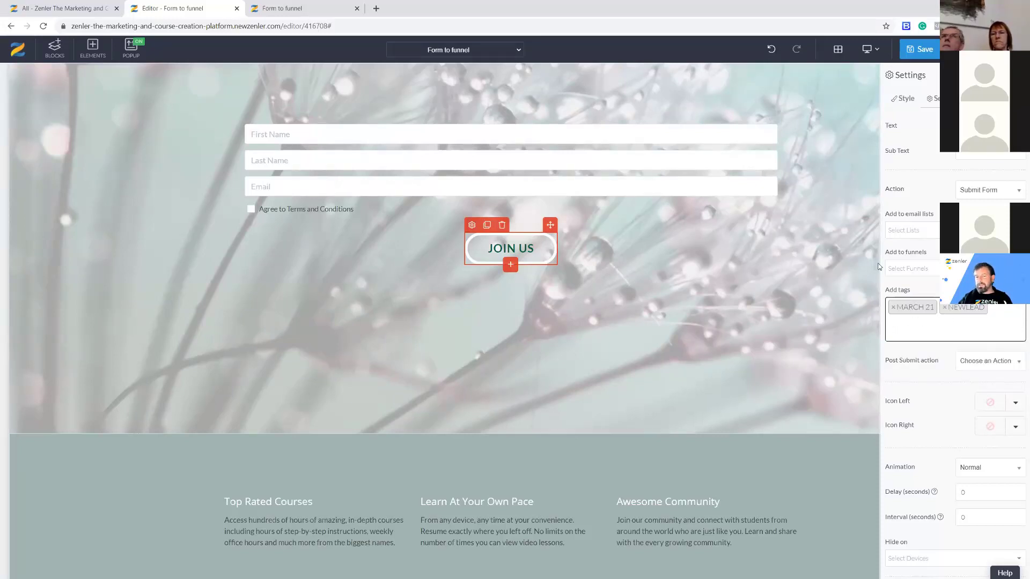
left_click(92, 11)
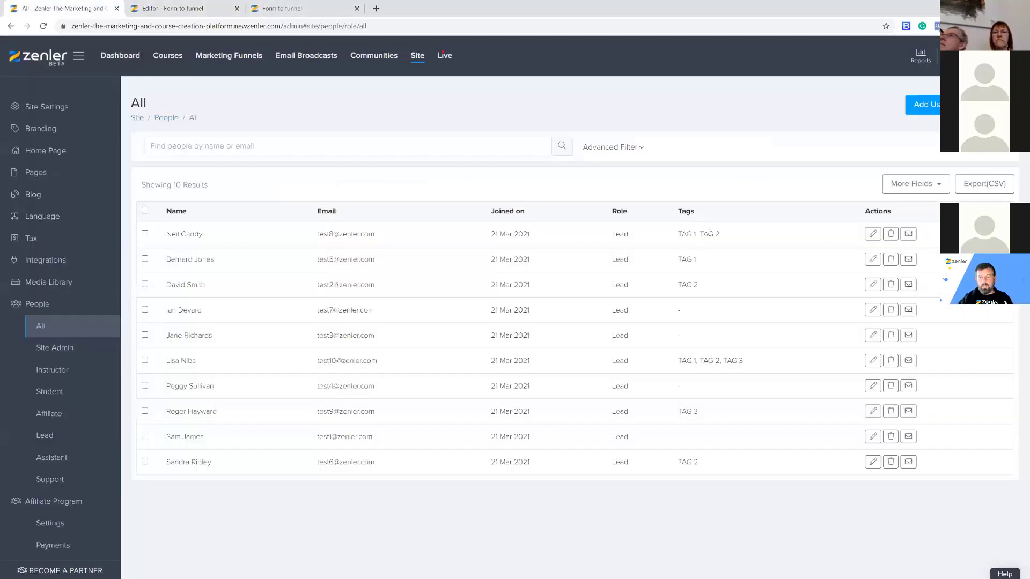
Remove the NEWLEAD tag from the JOIN US button, leaving only MARCH 21.
left_click_drag(679, 235, 723, 235)
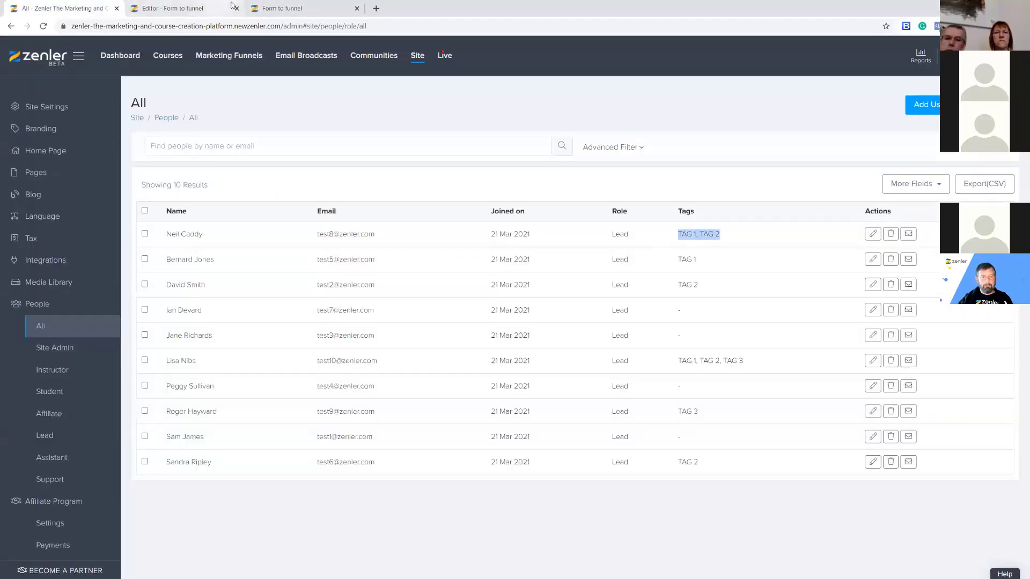
left_click(199, 9)
left_click(947, 310)
left_click(964, 310)
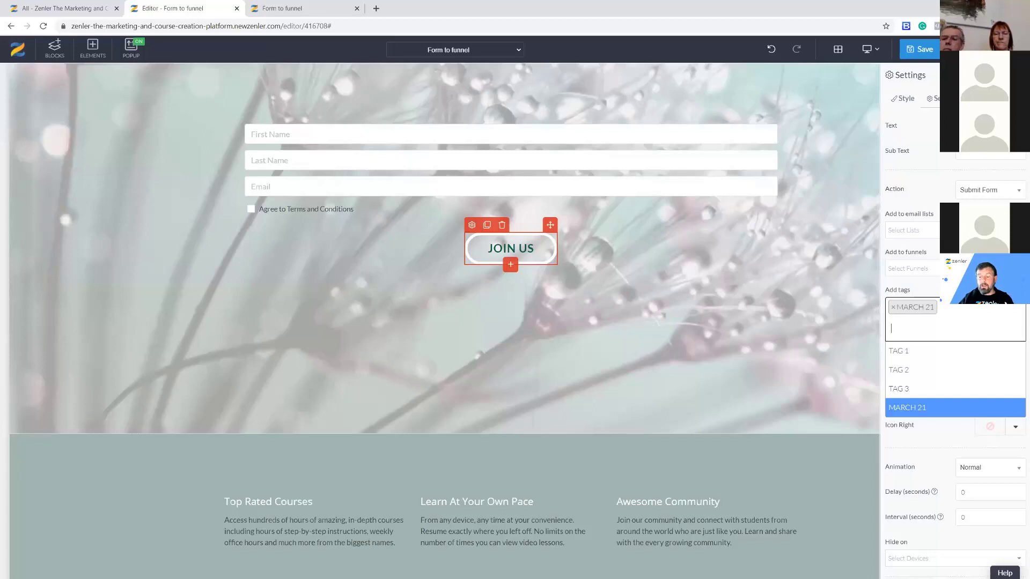
left_click(965, 288)
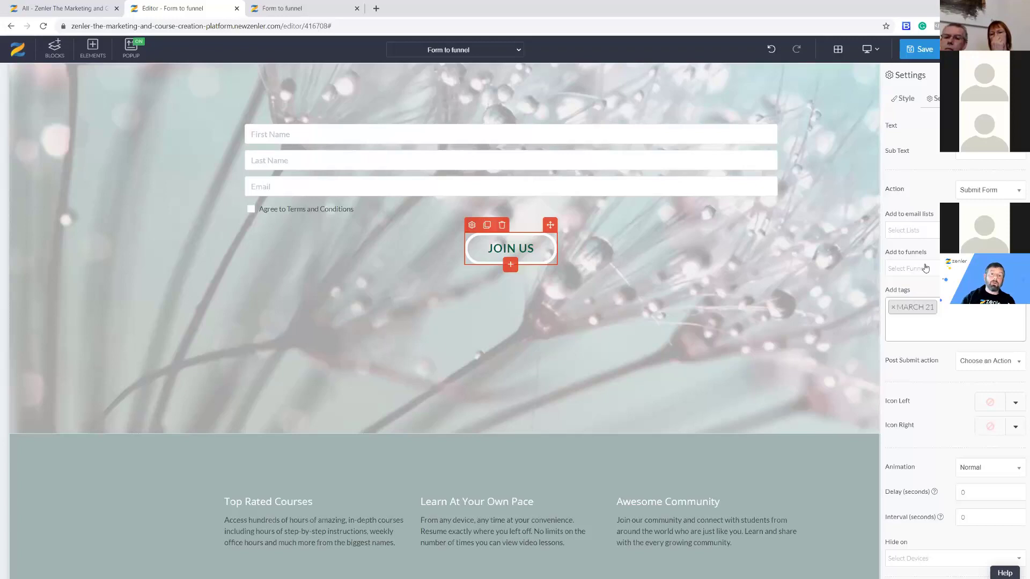
left_click(62, 9)
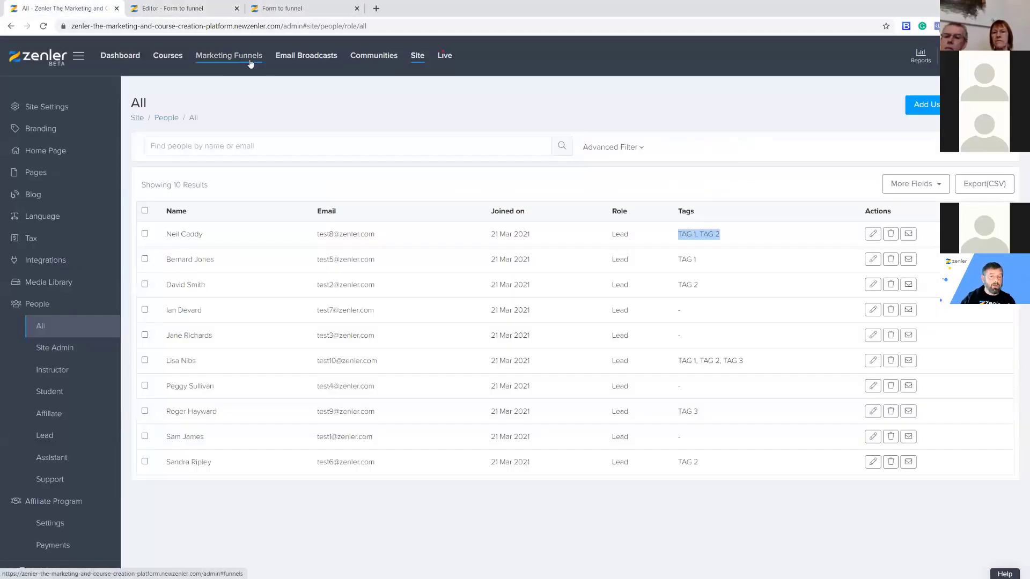
Delete the NEW PROSPECTS MARCH 21 list under Email Broadcasts > Email Lists.
left_click(310, 58)
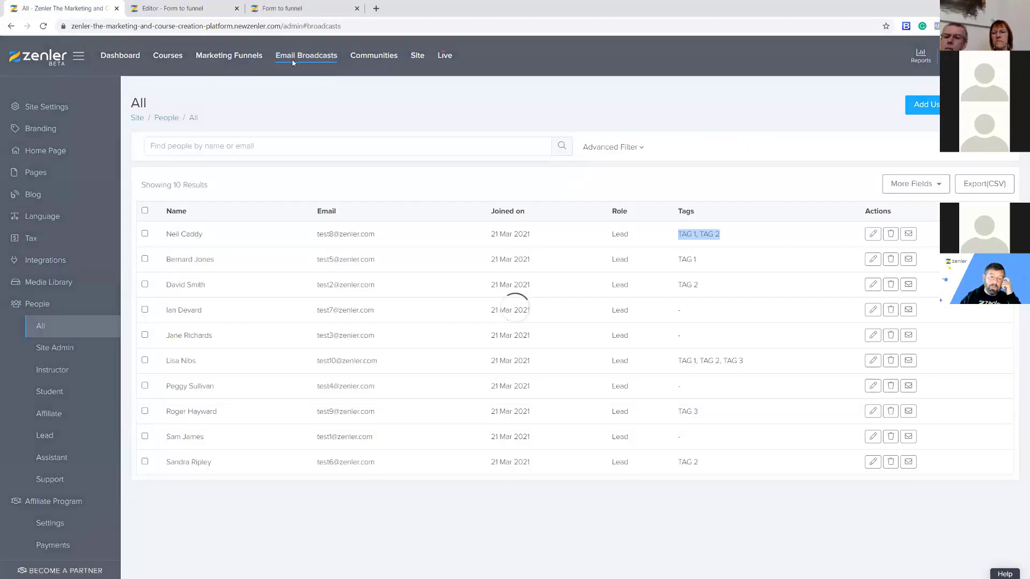
left_click(54, 133)
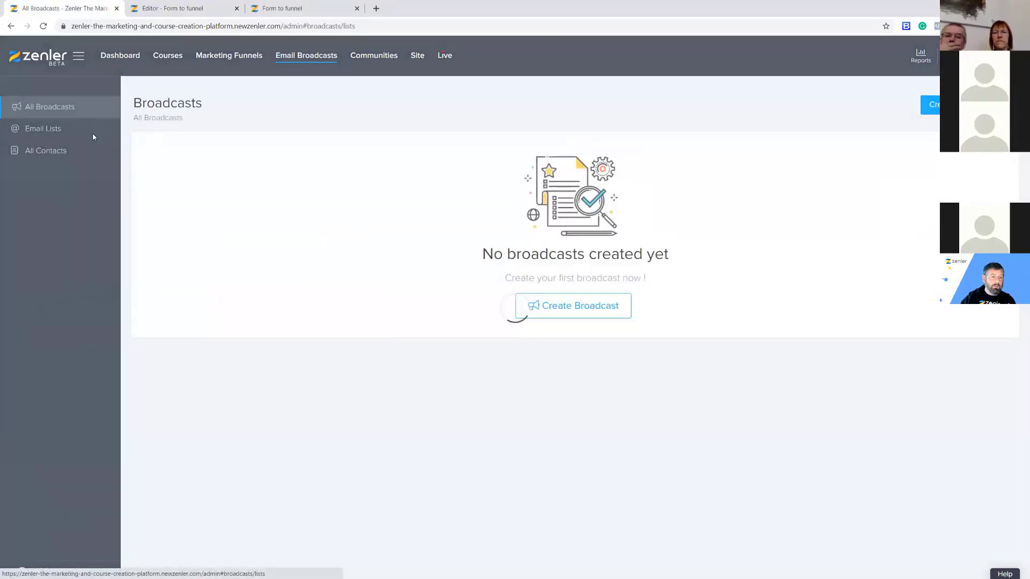
left_click(854, 177)
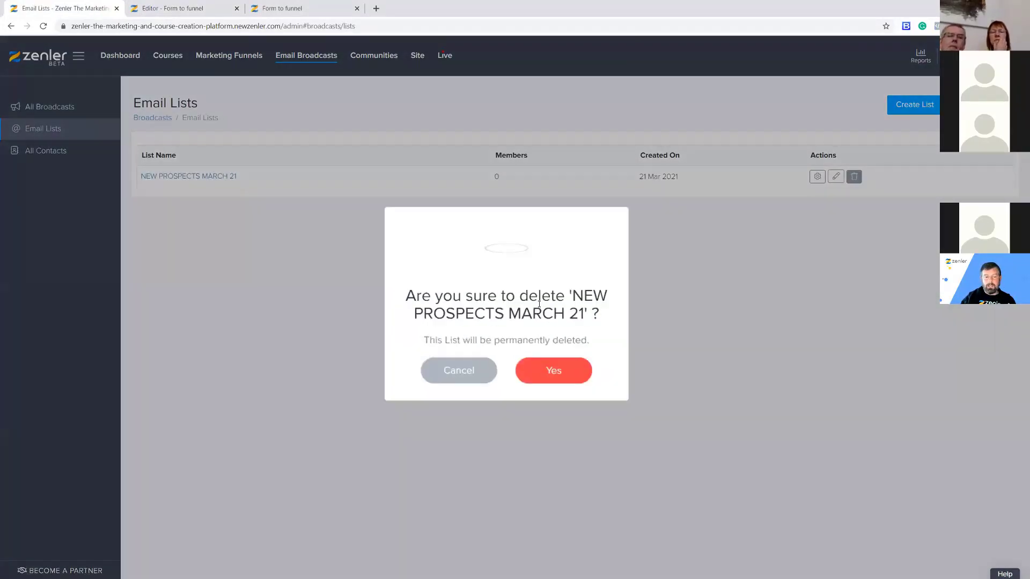
left_click(565, 361)
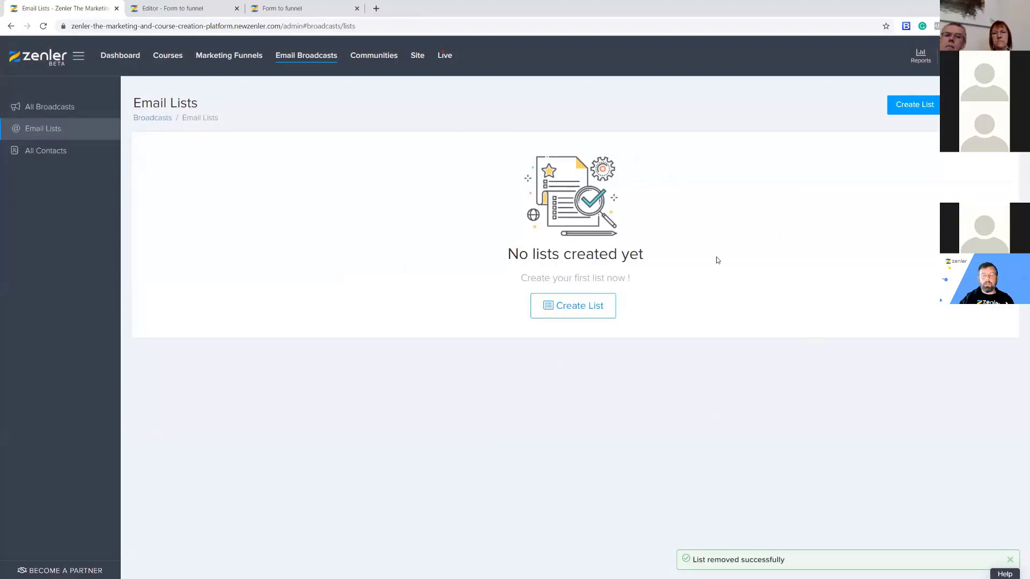
Create a new email list named NEW PROSPECTS MARCH 21, then return to the form editor.
left_click(573, 308)
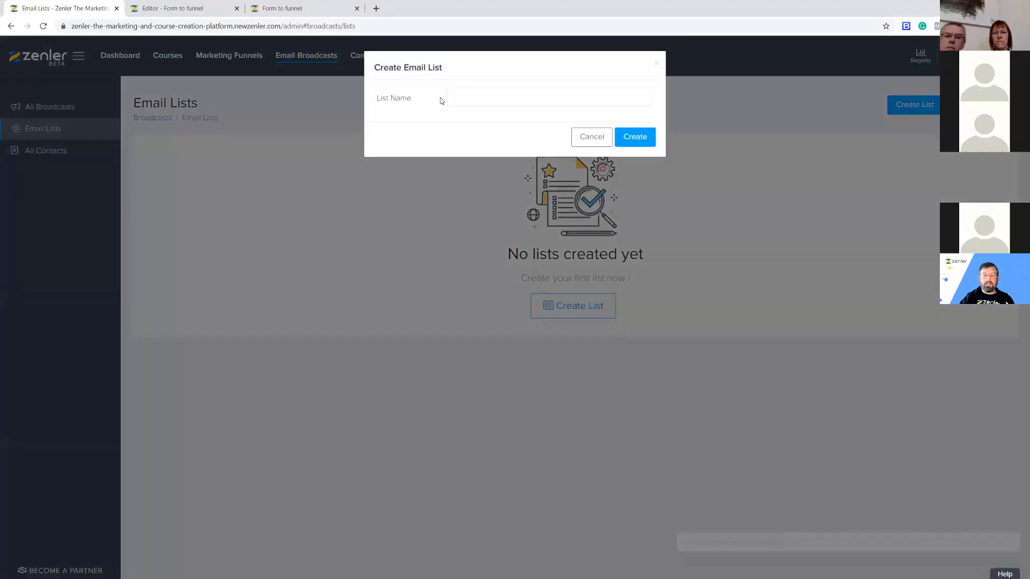
left_click(472, 93)
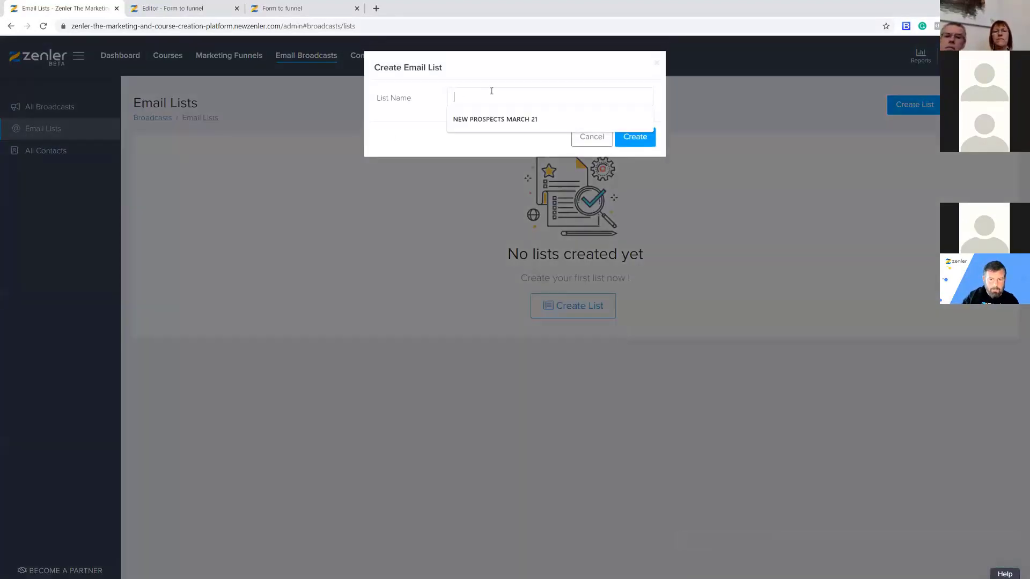
key("Down")
key("Return")
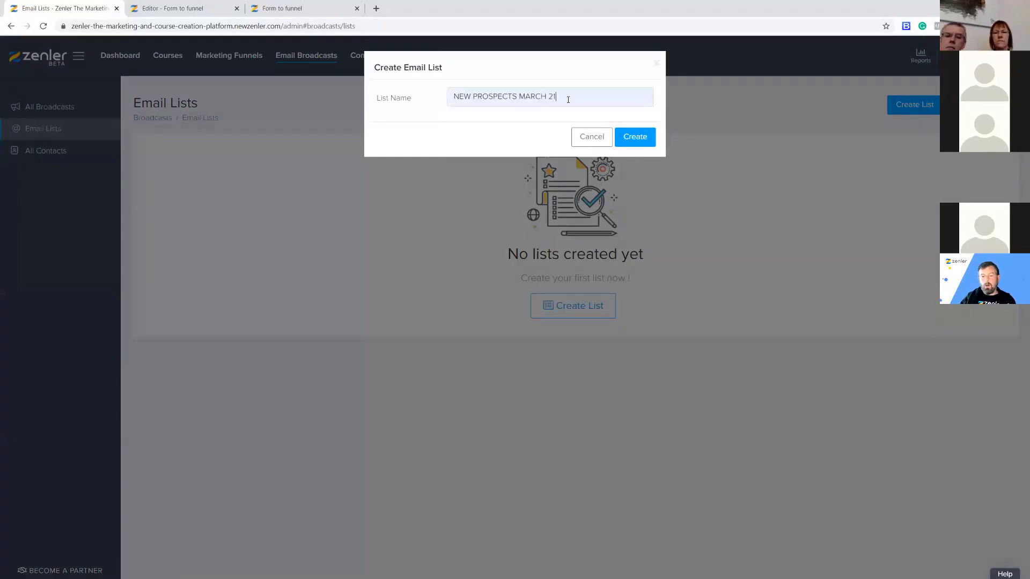
key("Return")
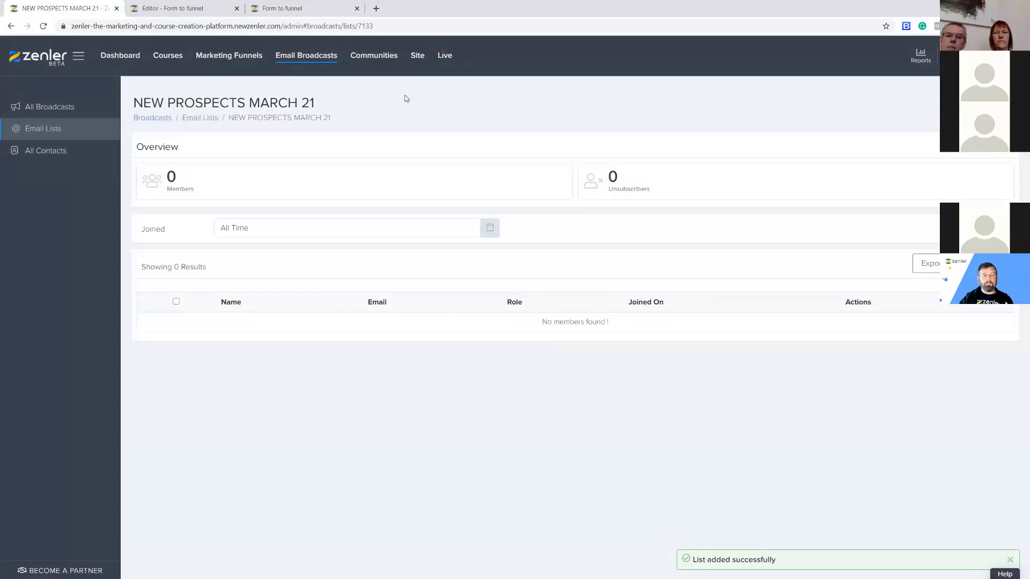
left_click(183, 8)
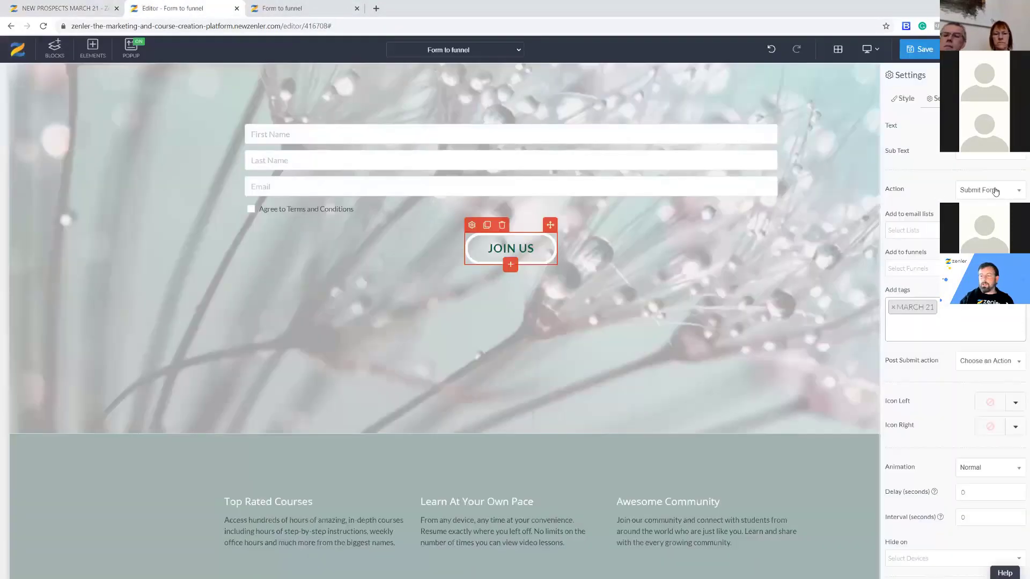
Add JOIN US sign-ups to NEW PROSPECTS, confirm the MARCH 21 tag, save, and view the live page.
left_click(912, 230)
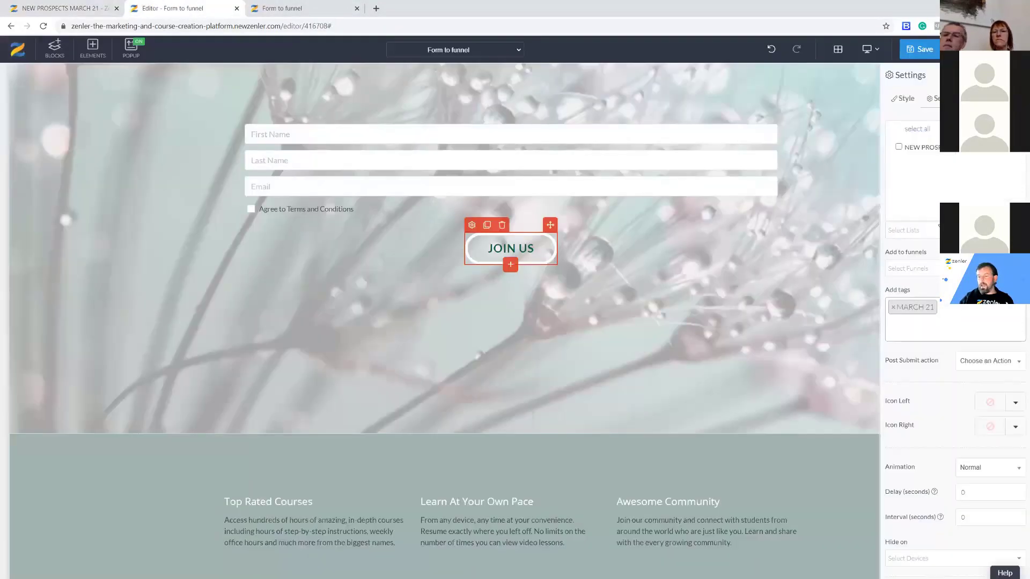
left_click(899, 147)
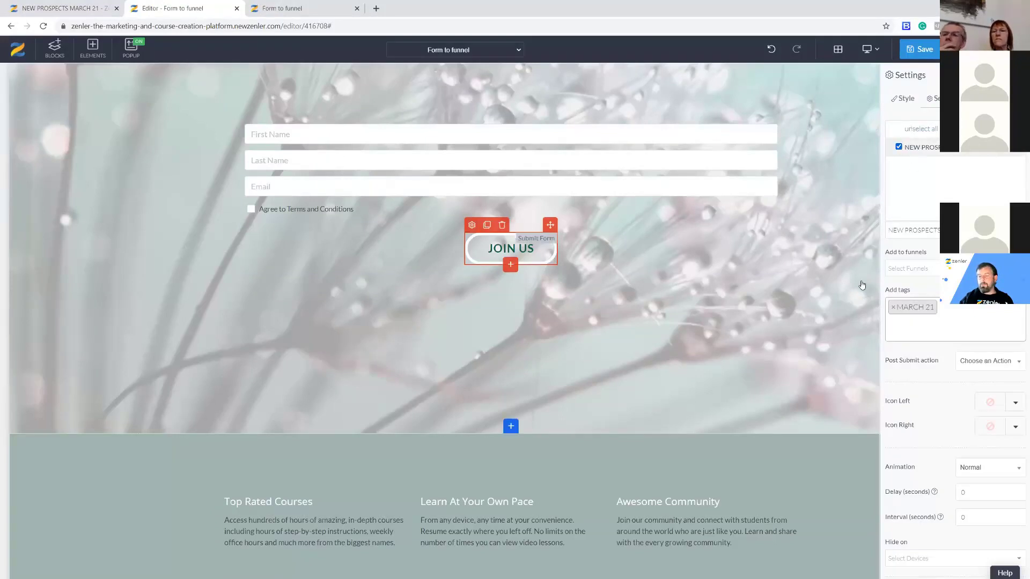
left_click(837, 280)
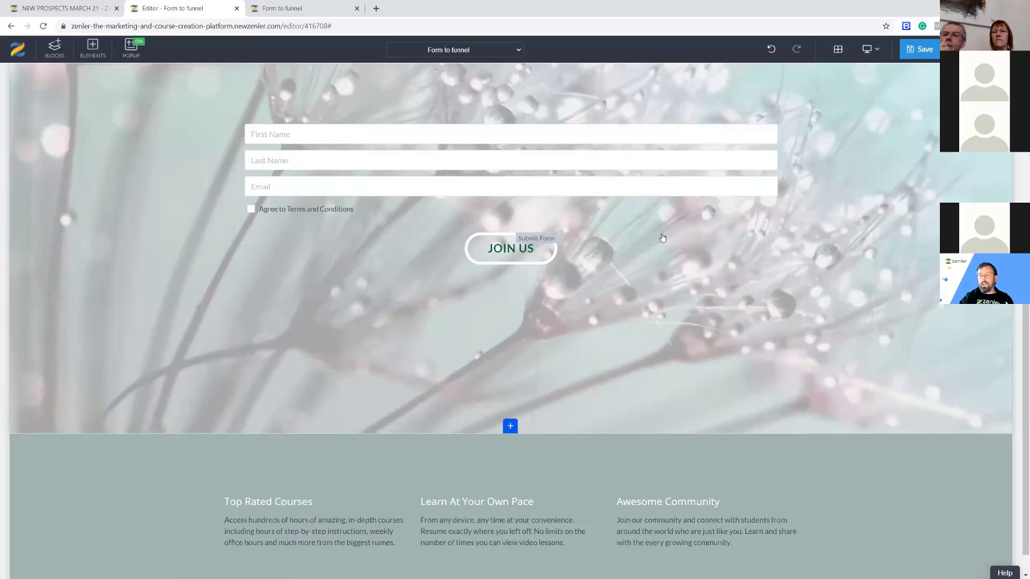
left_click(470, 225)
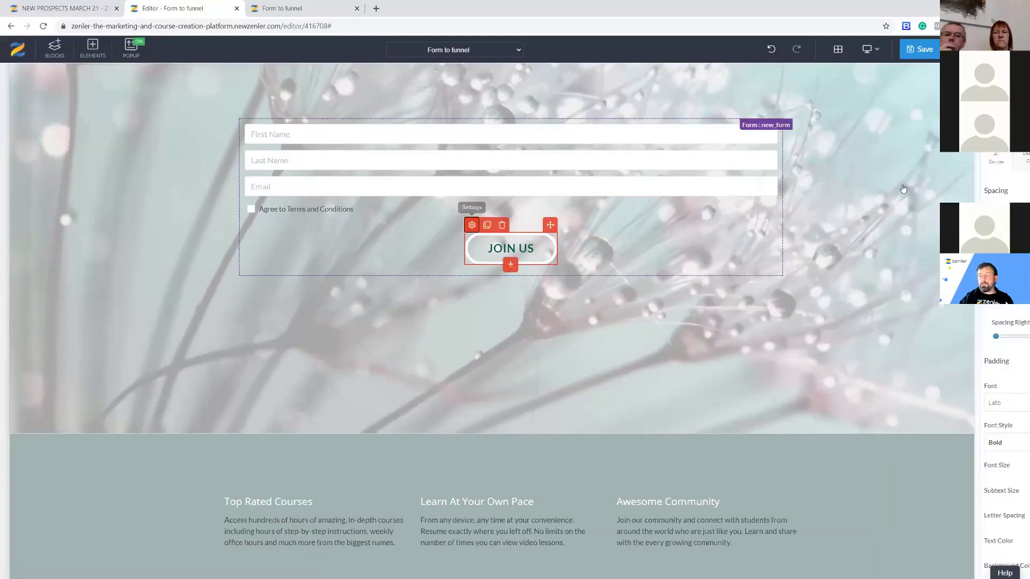
left_click(934, 98)
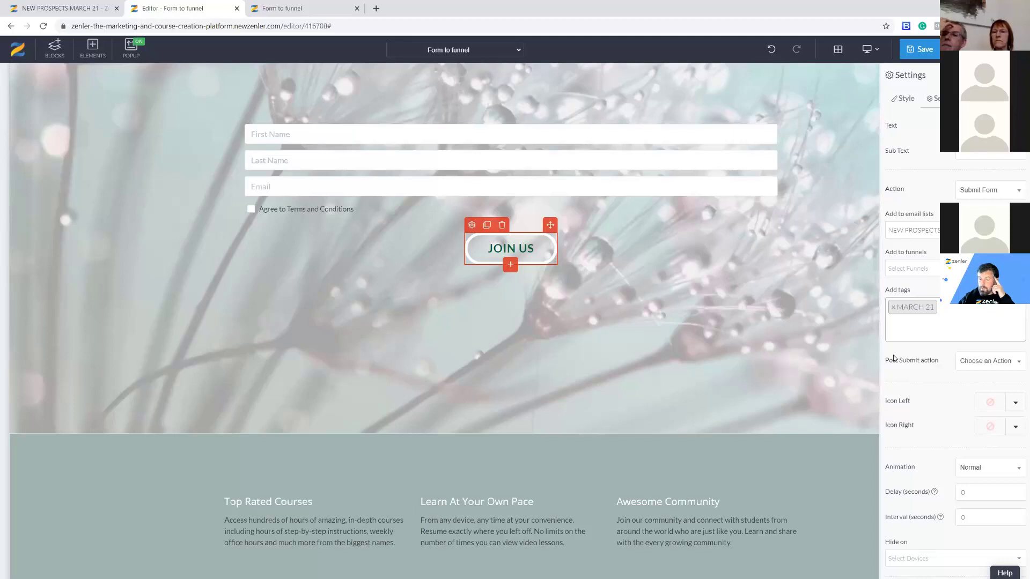
left_click(905, 53)
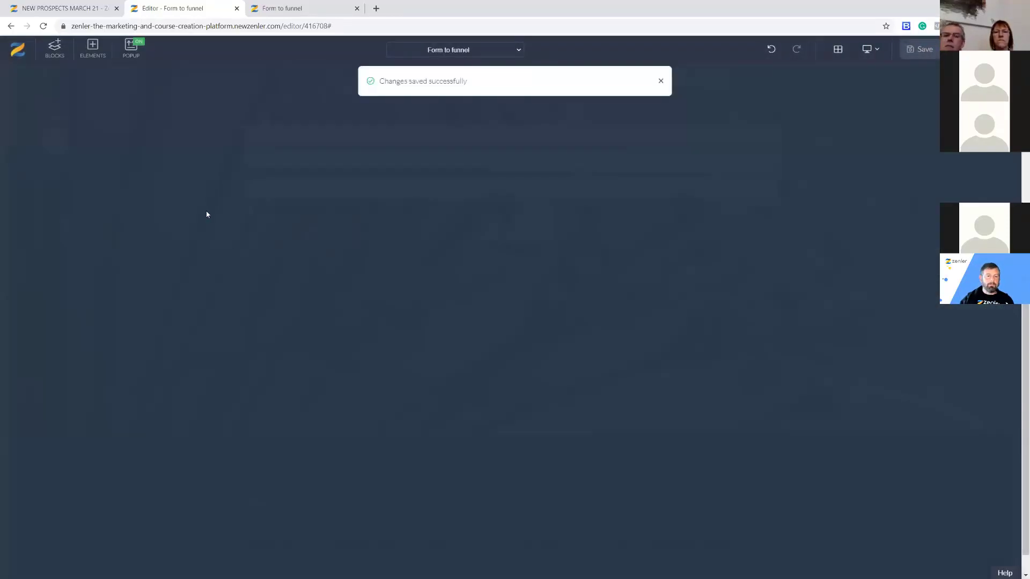
key("ctrl+Tab")
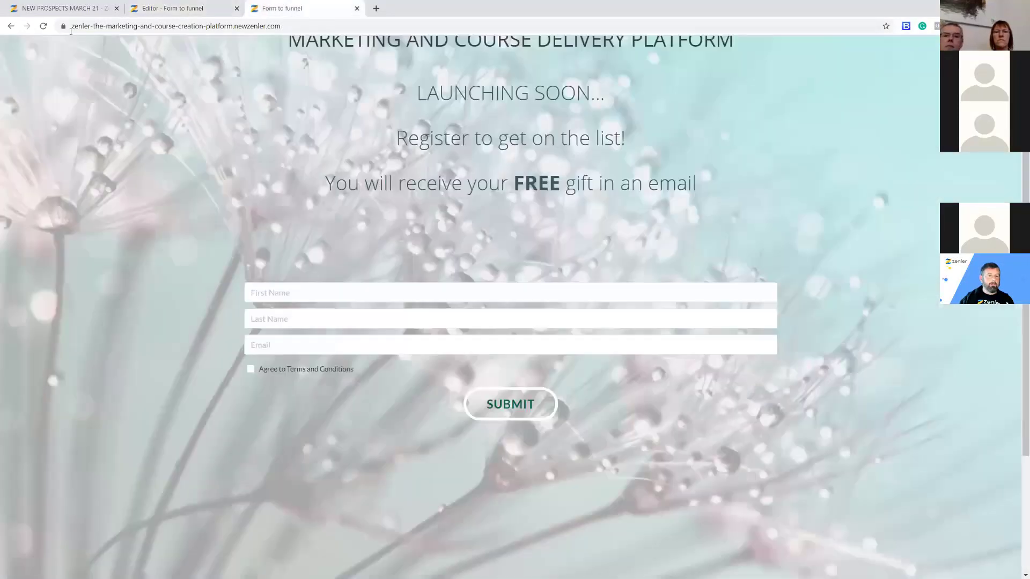
Check the NEW PROSPECTS MARCH 21 email list and bring up People > All.
left_click(48, 9)
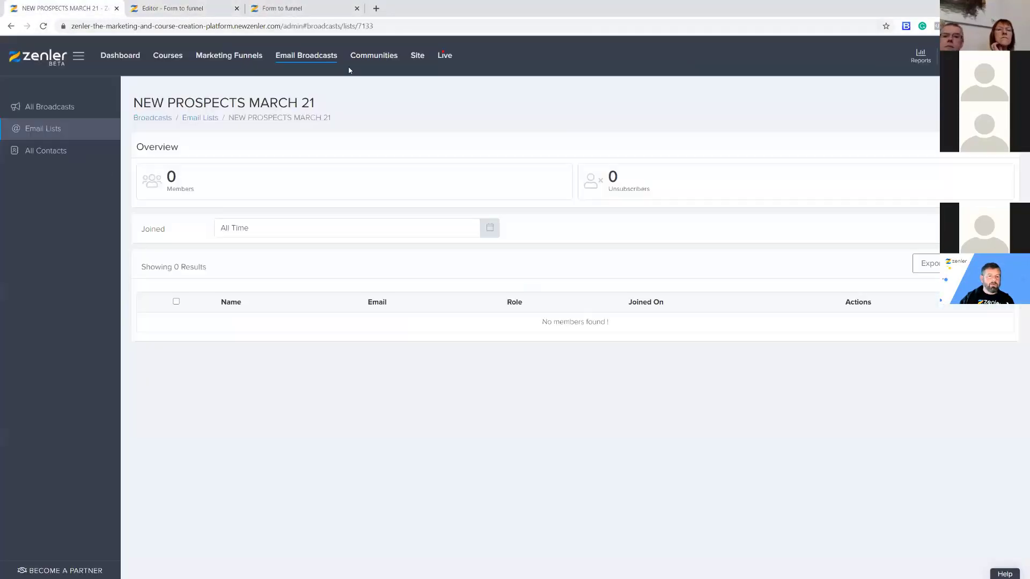
left_click(417, 57)
left_click(39, 326)
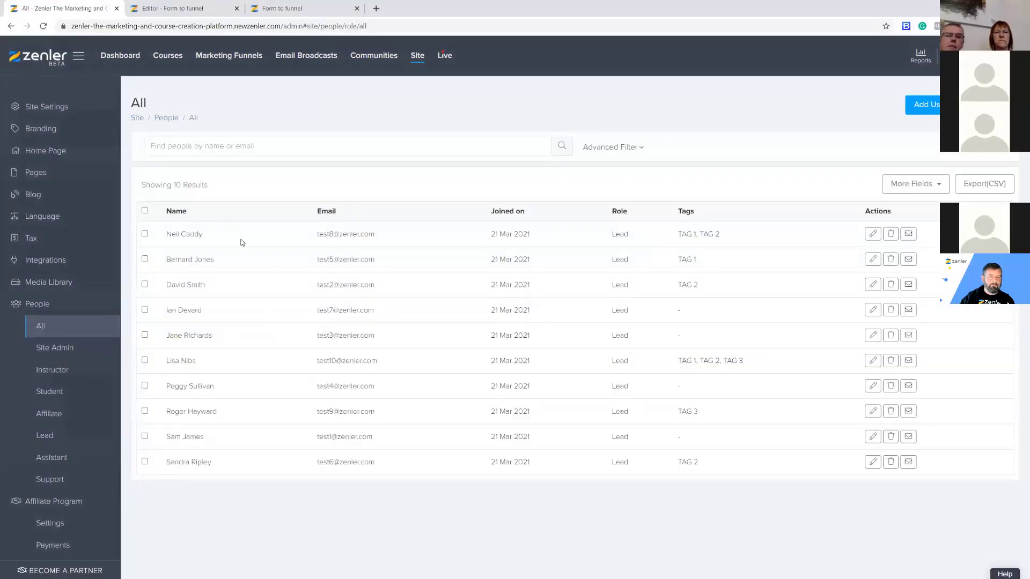
Reload the live page and autofill a test sign-up's name and email, agreeing to the terms.
left_click(284, 9)
left_click(44, 25)
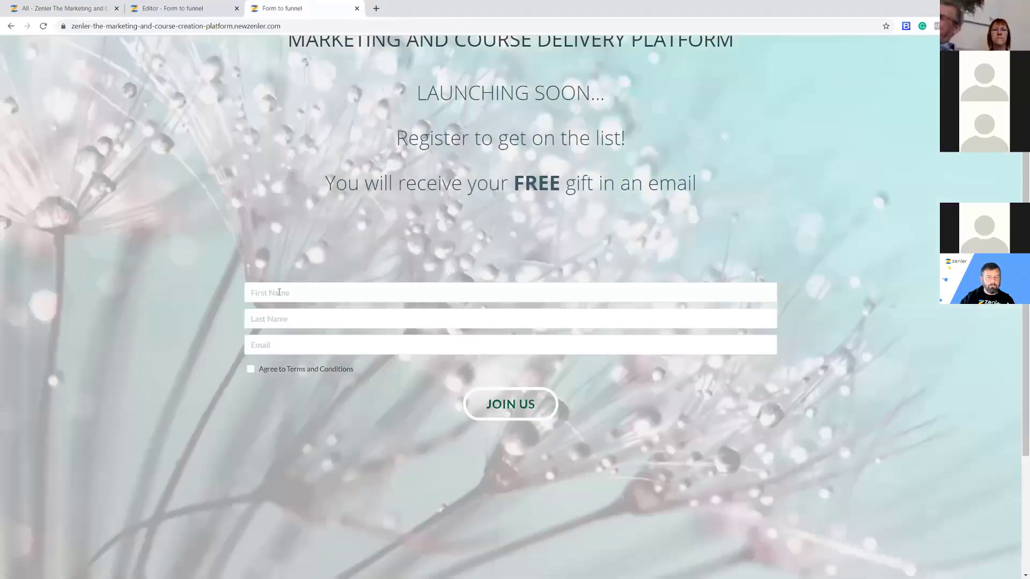
left_click(271, 292)
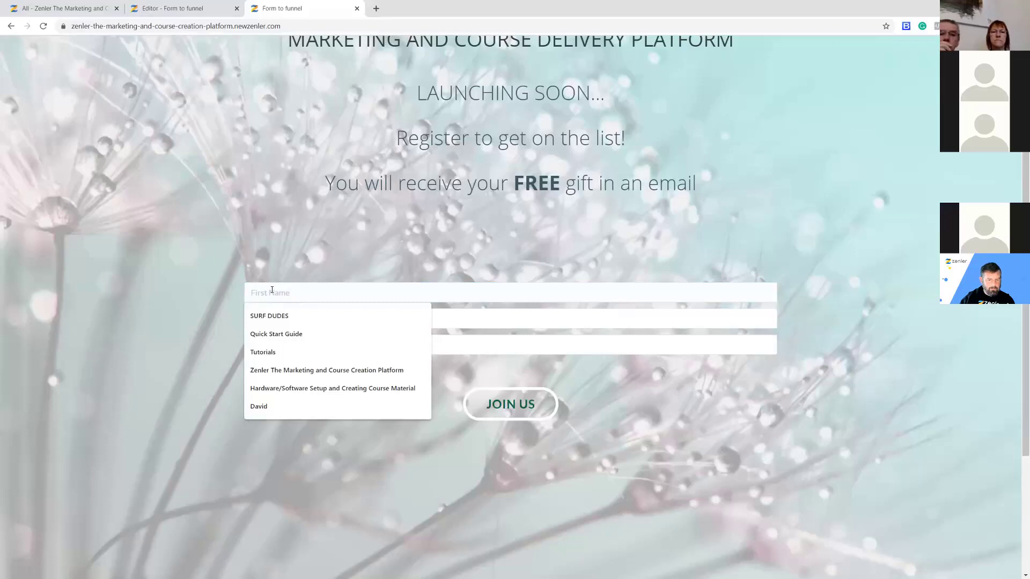
type("d")
left_click(275, 316)
left_click(275, 321)
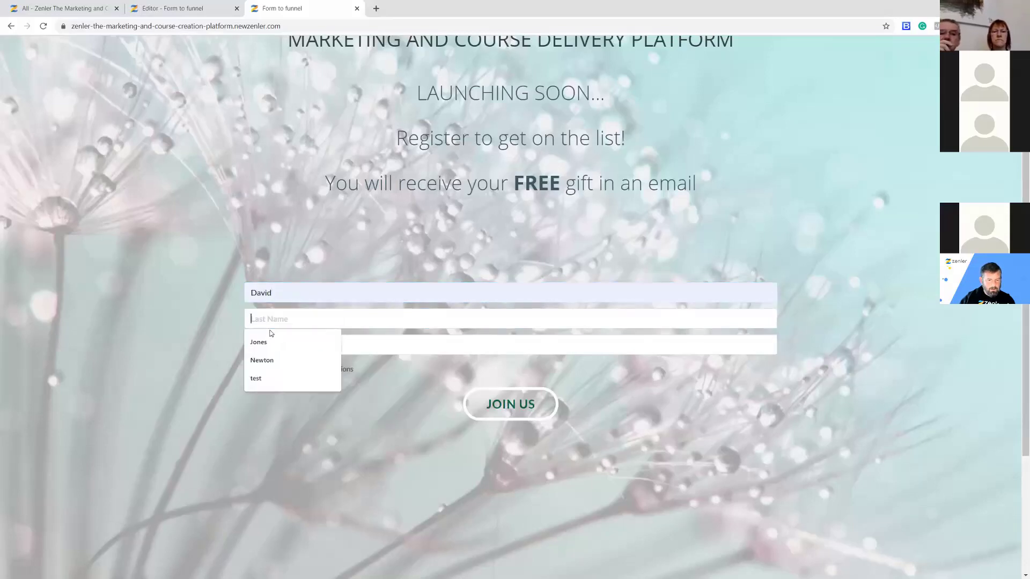
left_click(262, 354)
left_click(262, 349)
left_click(262, 368)
left_click(251, 369)
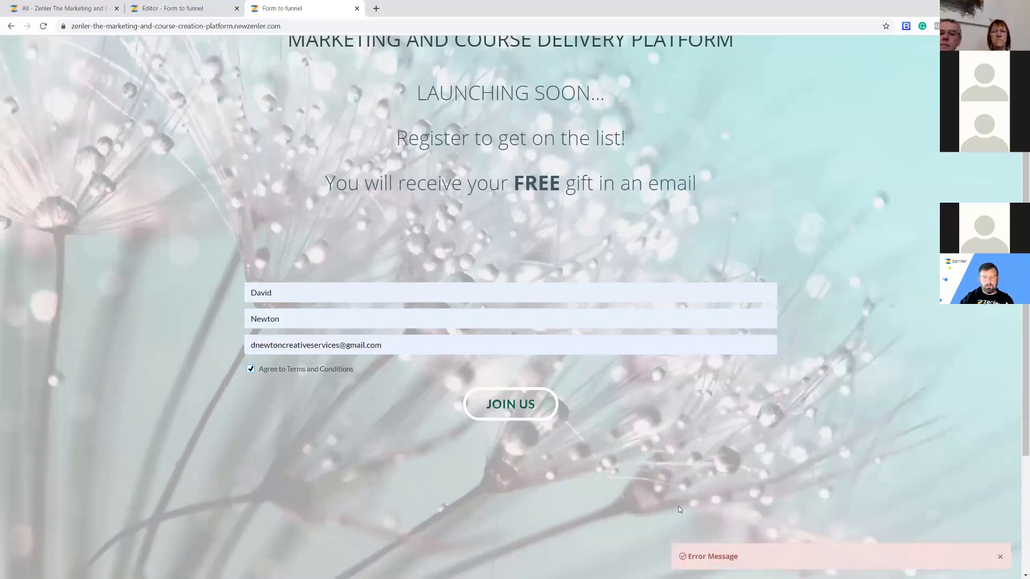
left_click(421, 347)
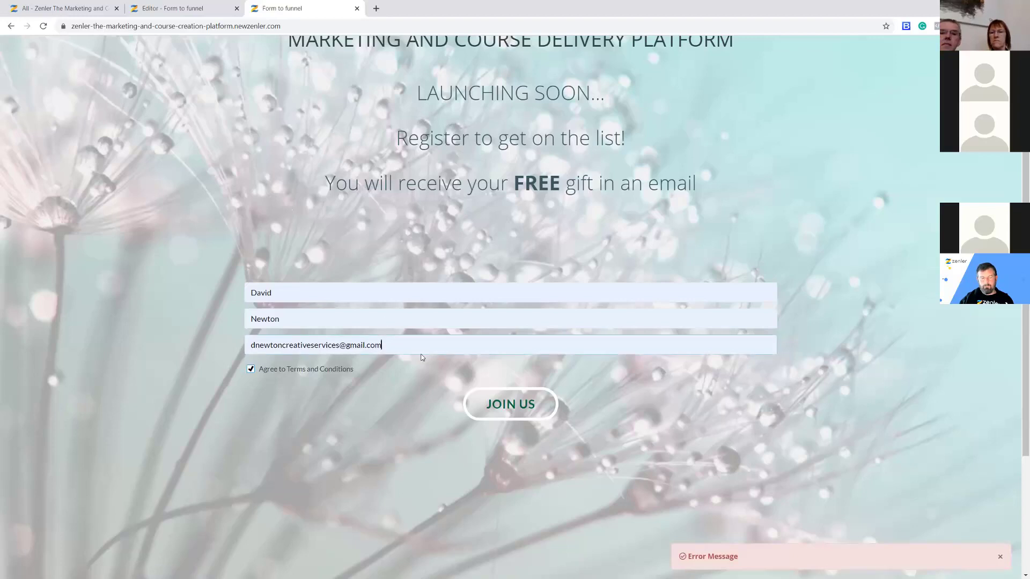
Reload the live page to clear the form, then go back to the People list.
left_click(43, 25)
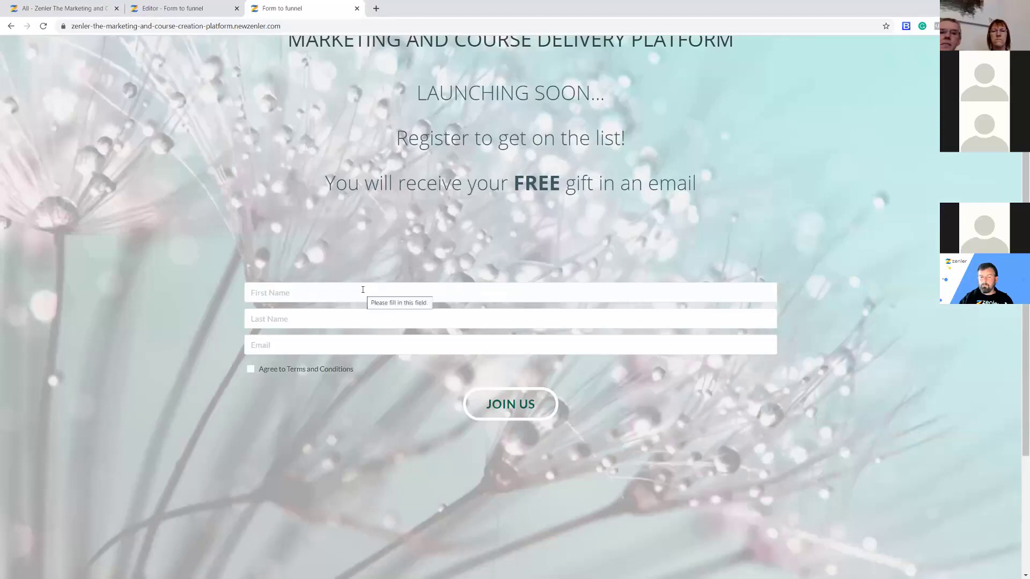
scroll(435, 286, "up", 3)
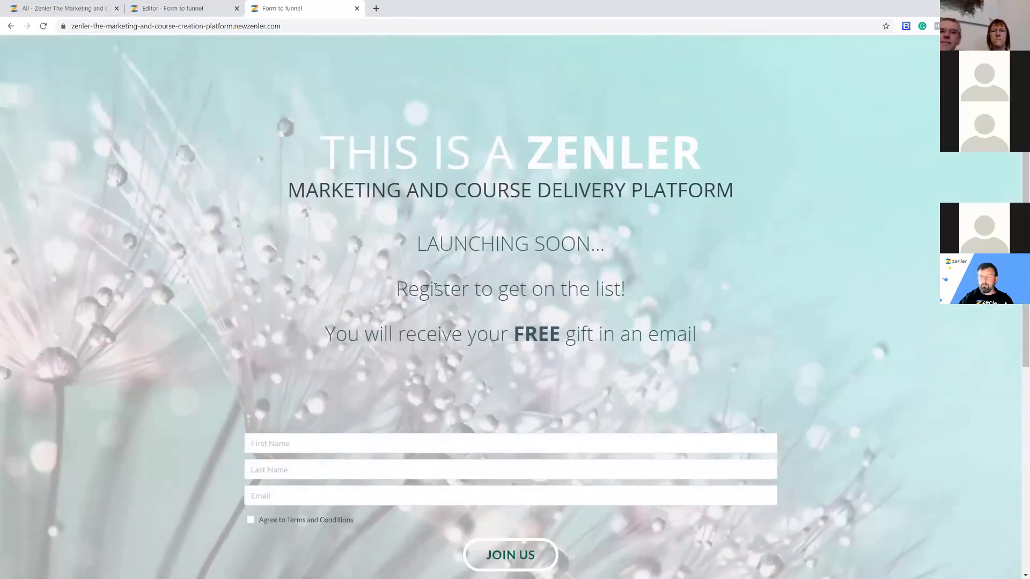
scroll(435, 286, "down", 1)
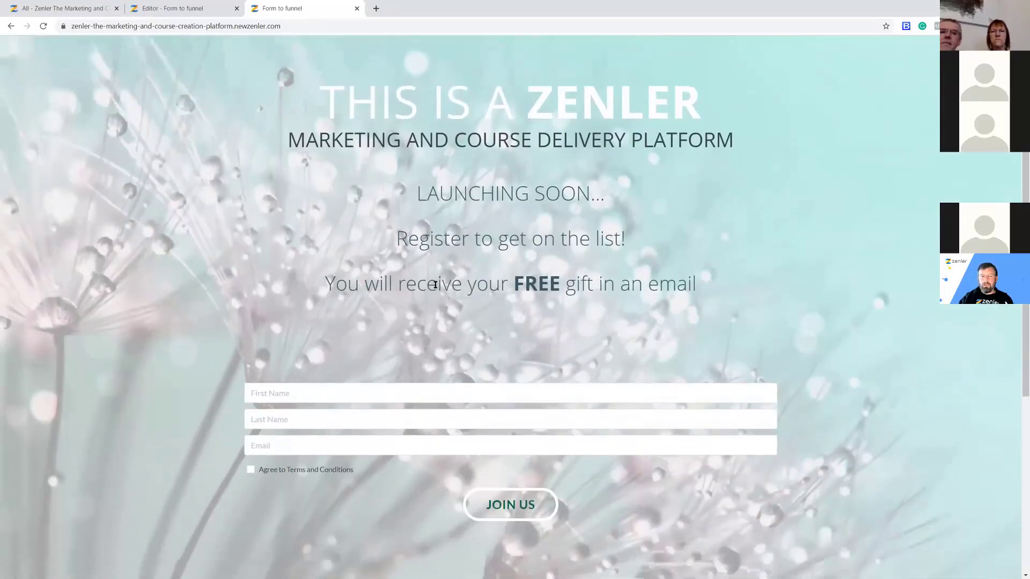
scroll(435, 285, "up", 1)
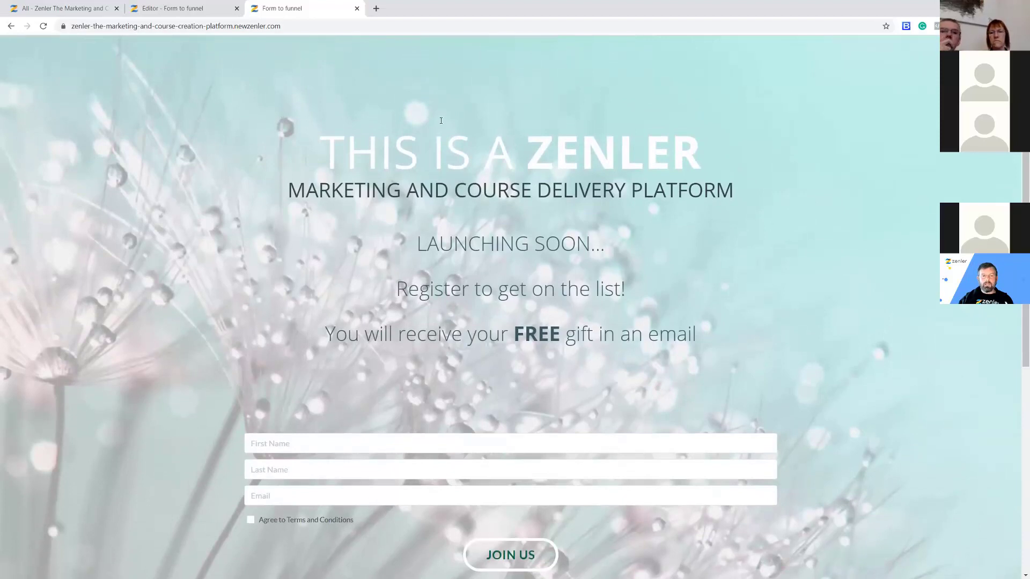
left_click(164, 14)
left_click(64, 8)
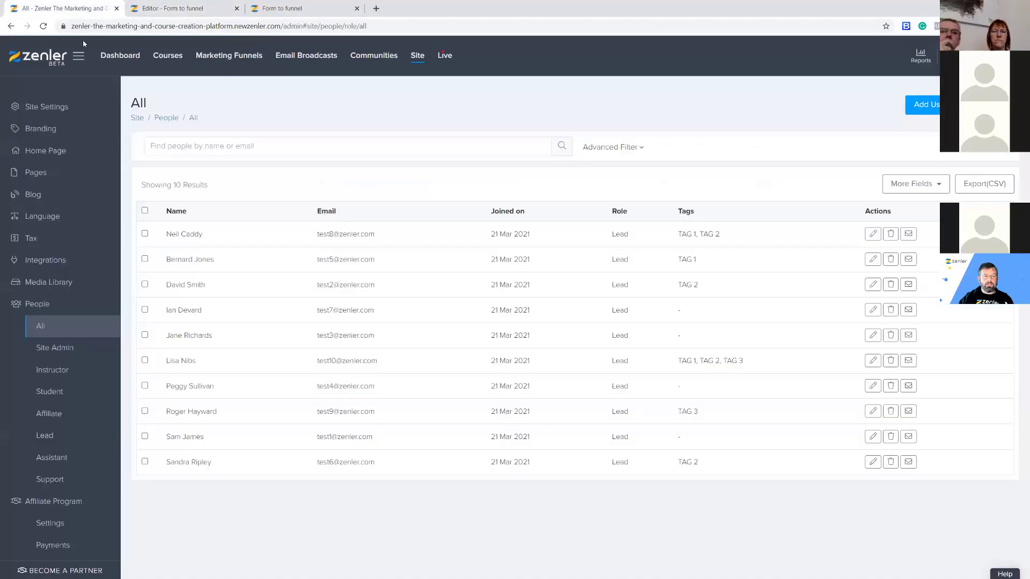
Show the site Pages list and preview the Zenler Page Builder home page in a new tab.
left_click(38, 177)
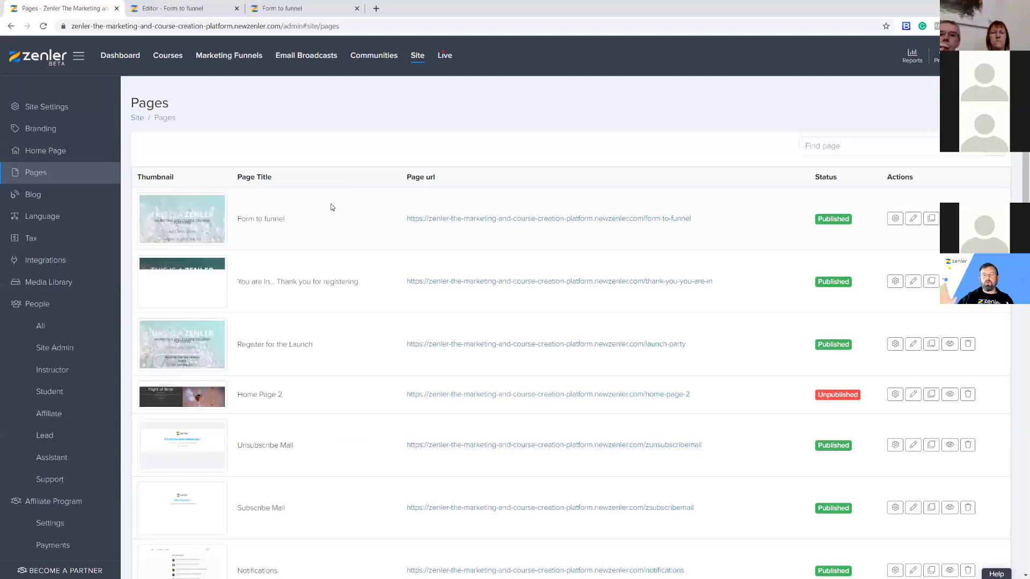
scroll(423, 192, "down", 10)
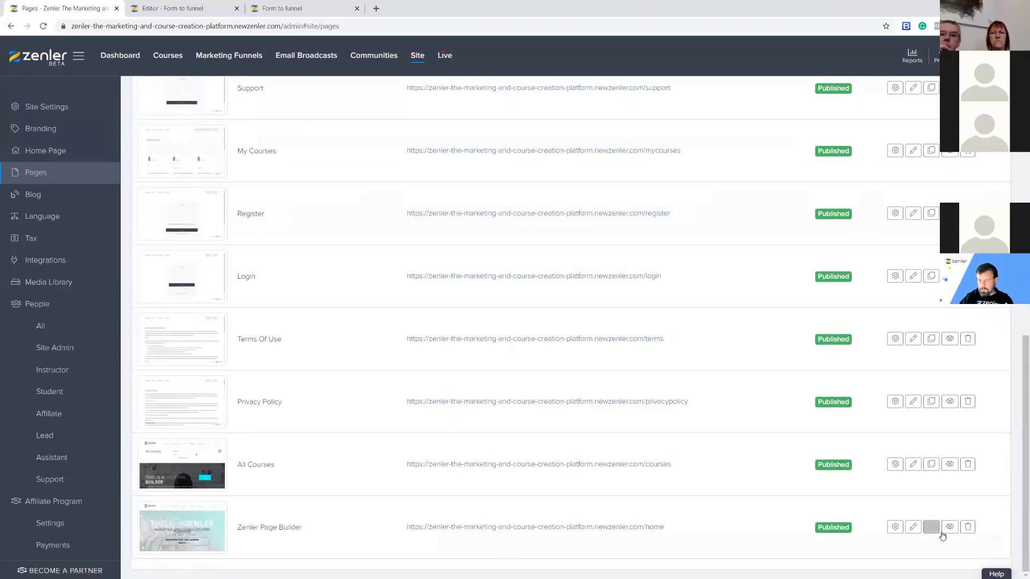
left_click(949, 527)
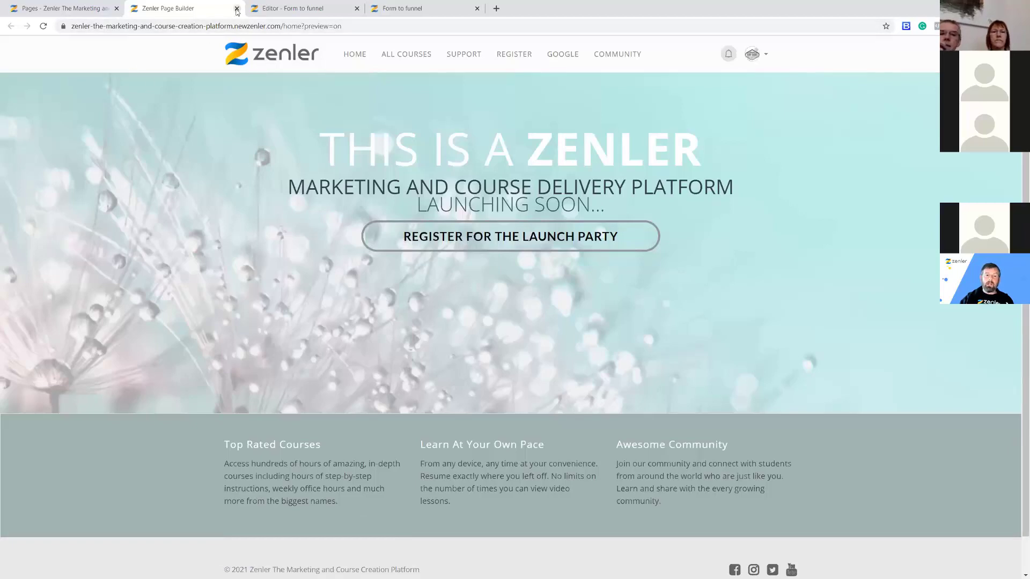
left_click(64, 8)
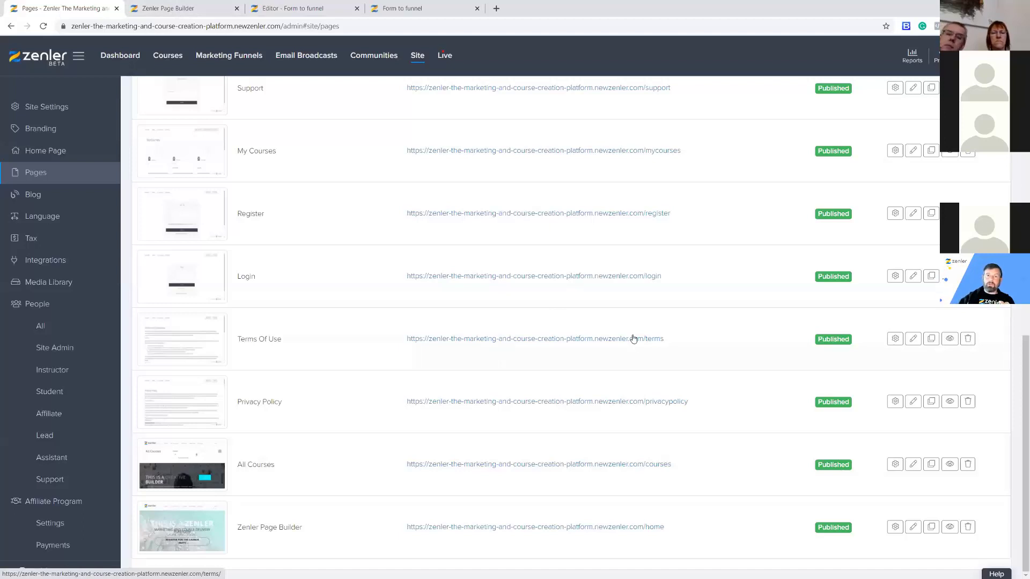
Reload the live Form to funnel page, then return to the site Pages list.
left_click(306, 10)
scroll(448, 327, "up", 1)
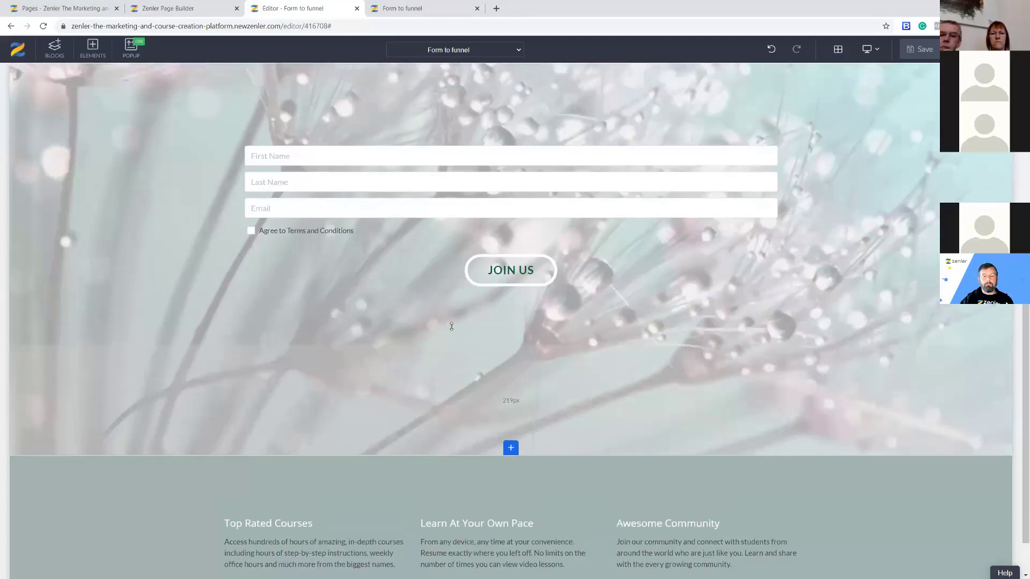
left_click(397, 10)
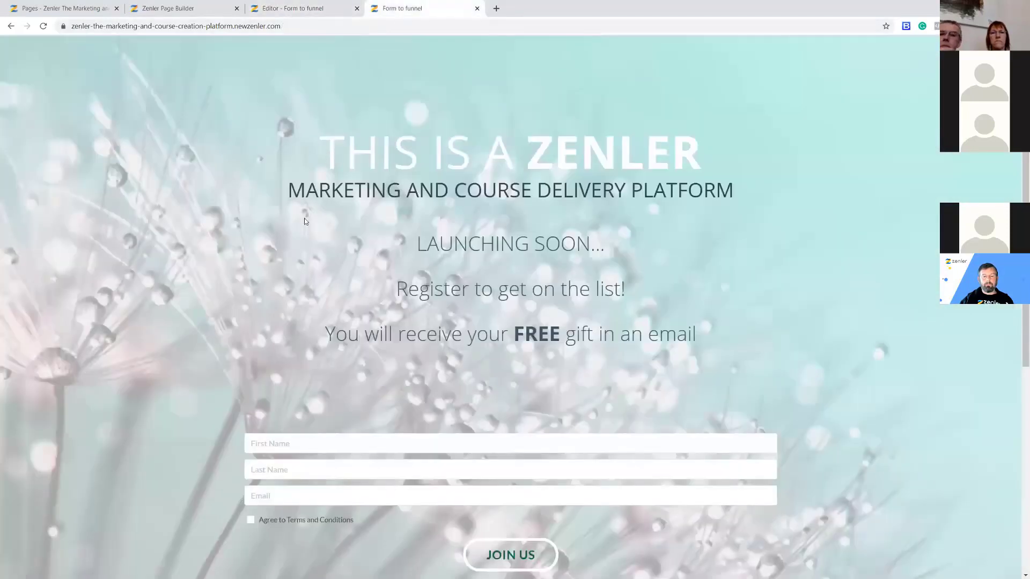
left_click(43, 27)
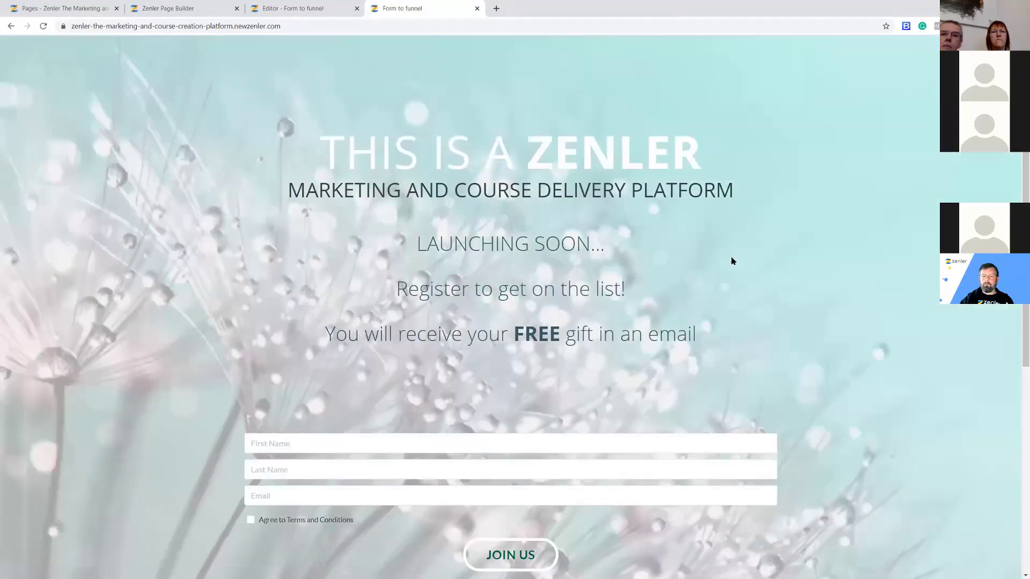
scroll(732, 262, "down", 1)
scroll(732, 261, "down", 3)
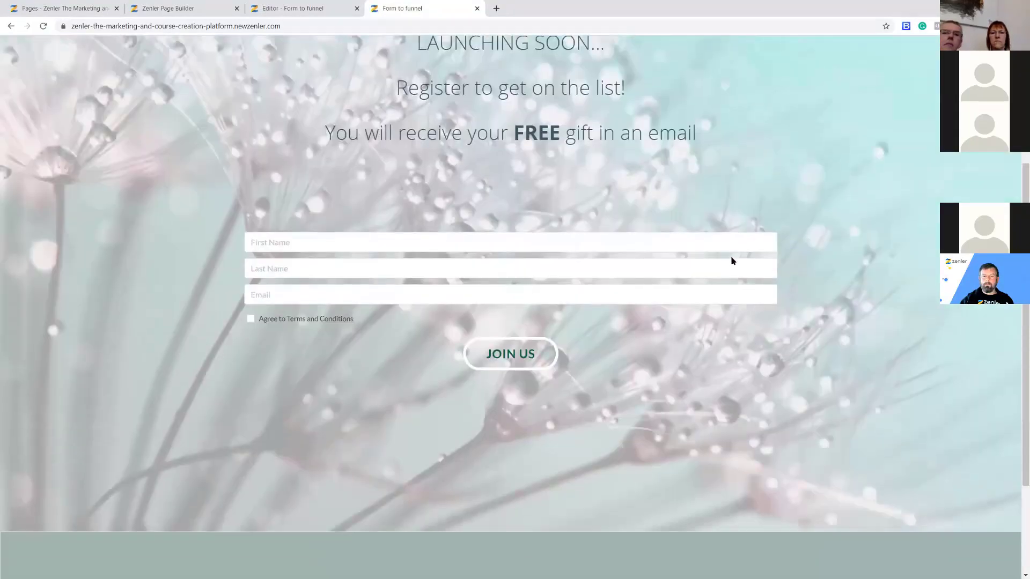
scroll(732, 262, "up", 2)
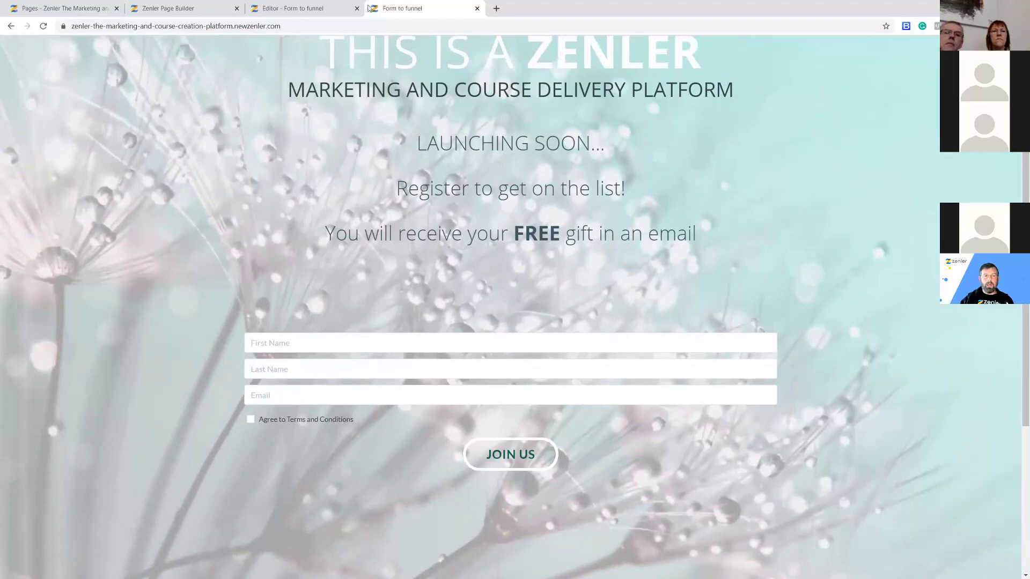
left_click(161, 8)
left_click(76, 14)
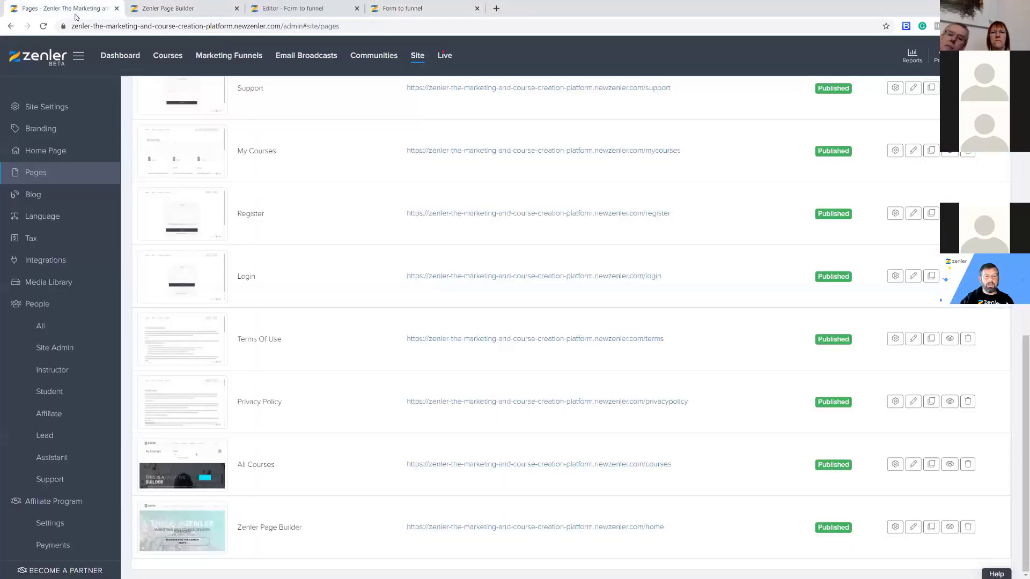
scroll(408, 213, "up", 15)
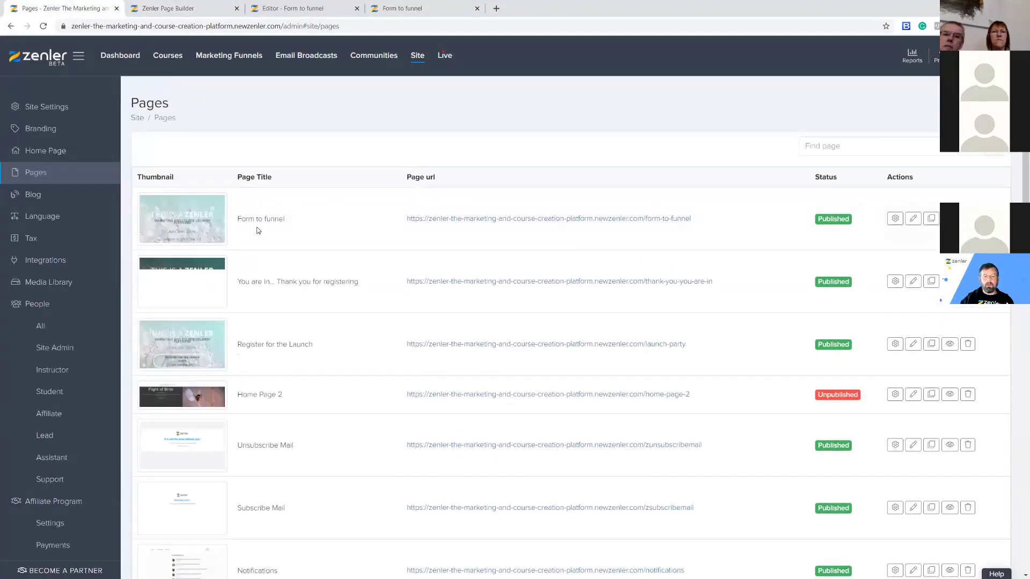
Review the Pages list, then show Home Page settings with Form to funnel for logged-out and logged-in visitors.
left_click_drag(238, 216, 311, 221)
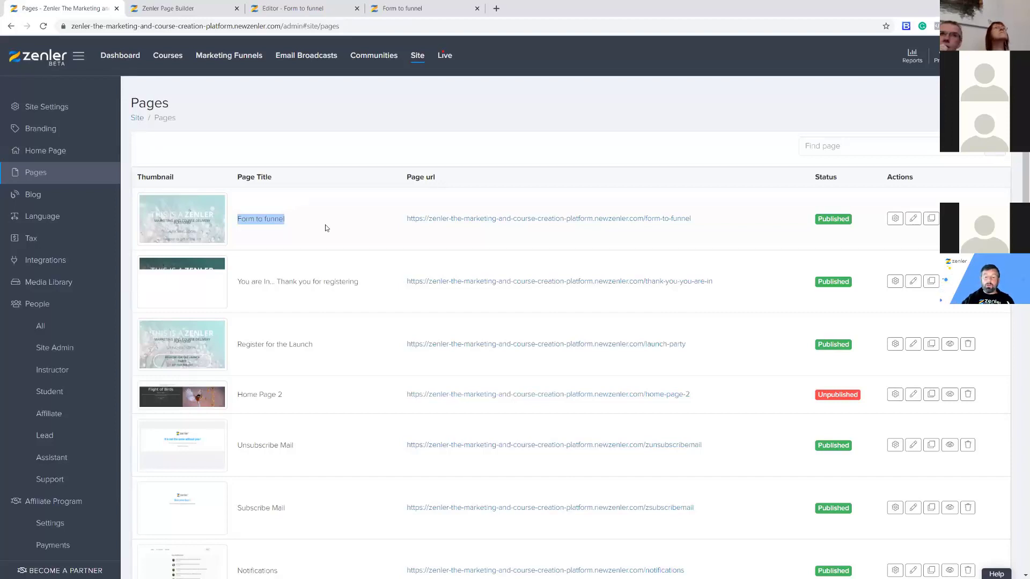
scroll(681, 410, "down", 6)
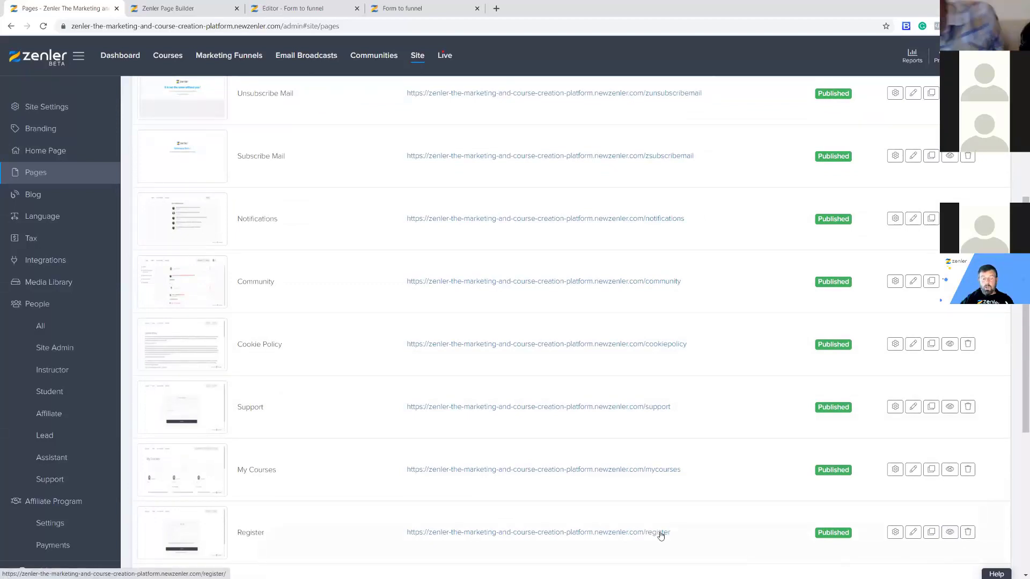
scroll(557, 520, "up", 6)
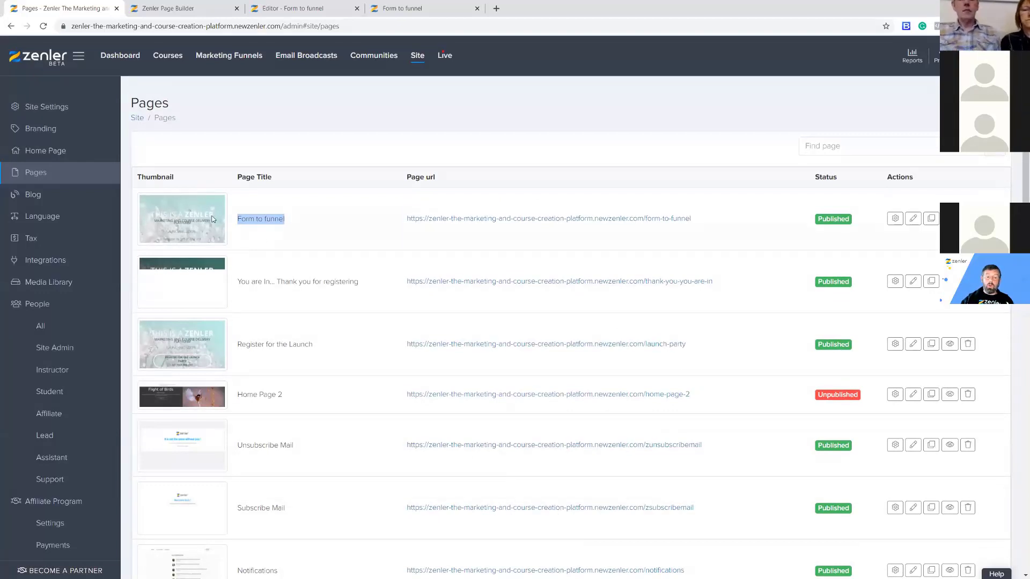
left_click(54, 151)
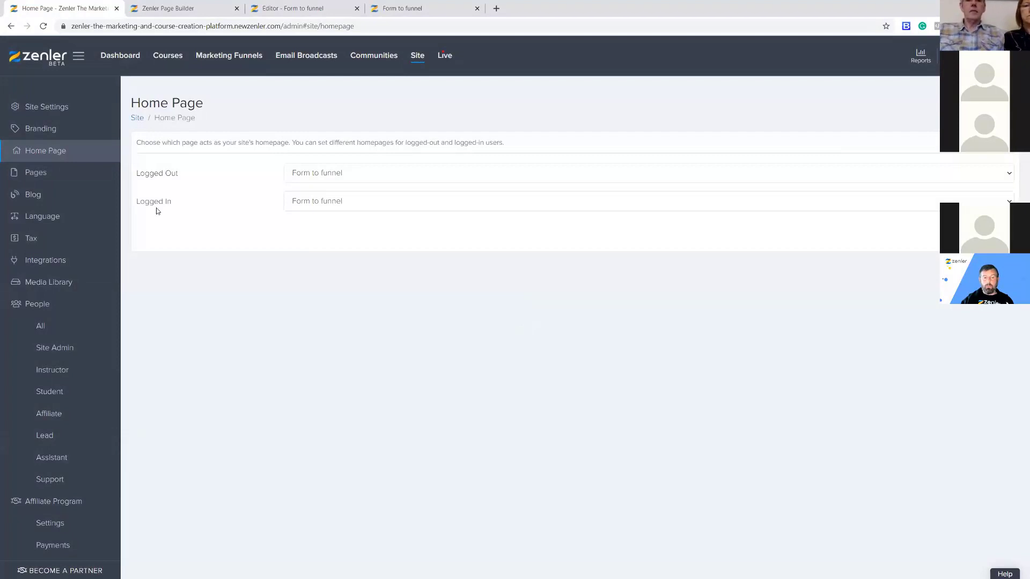
Leave the Logged Out home page as Form to funnel and bring up the live registration page.
left_click(357, 174)
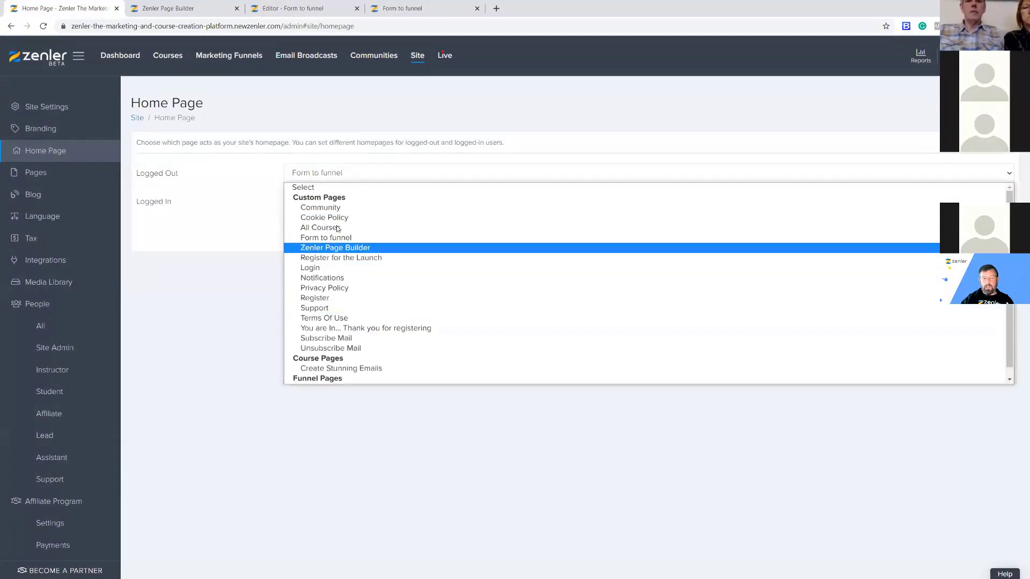
left_click(203, 219)
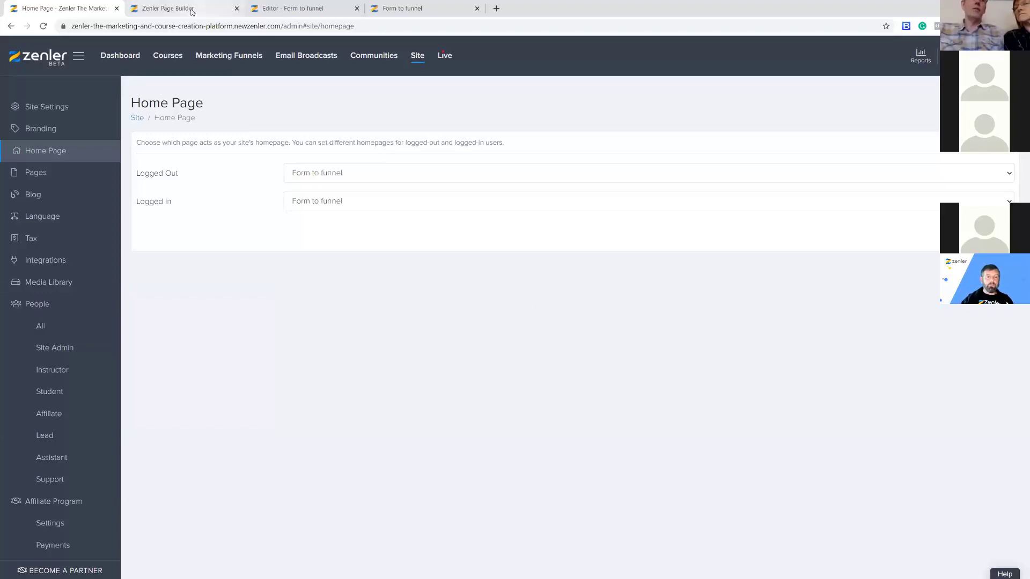
left_click(299, 11)
left_click(412, 10)
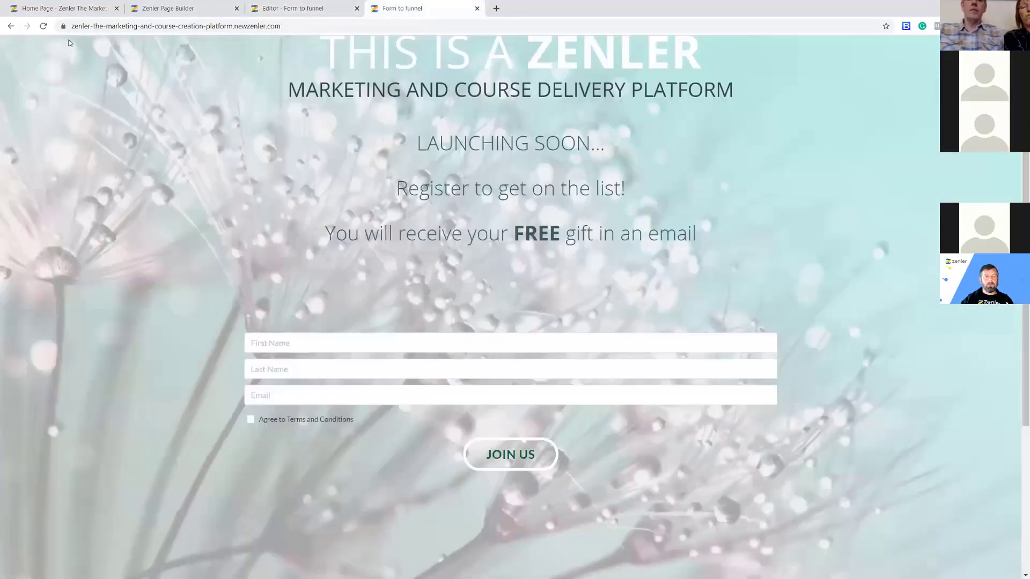
Reload the live page, autofill the test name and email, agree to terms, and submit via JOIN US.
left_click(45, 27)
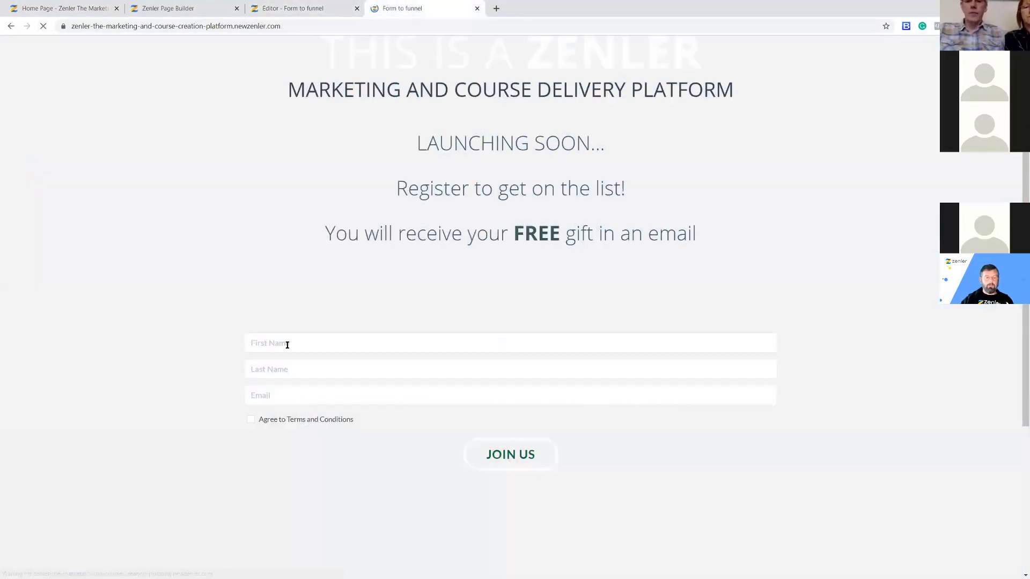
left_click(289, 343)
type("David")
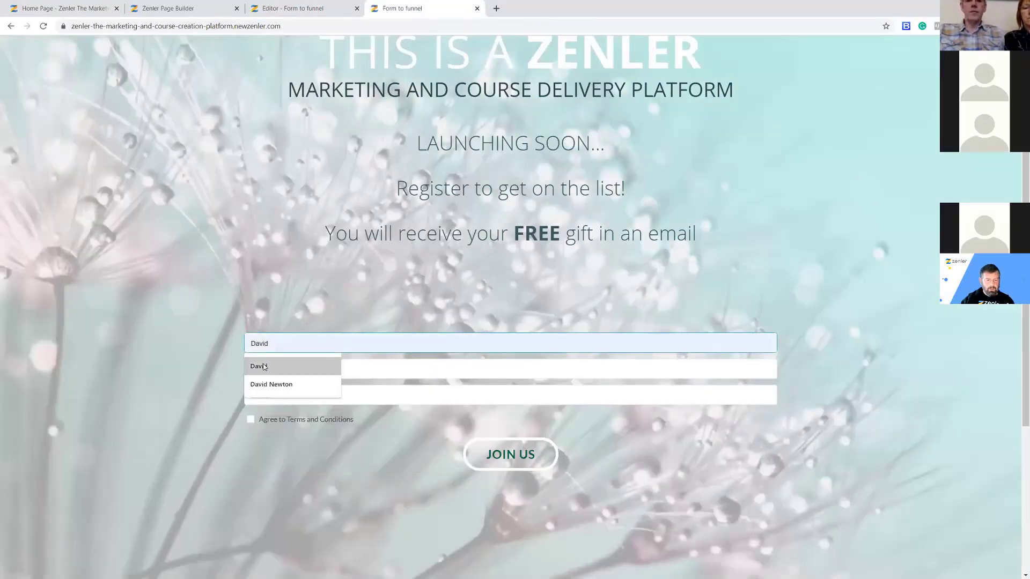
left_click(271, 367)
left_click(274, 375)
left_click(262, 410)
left_click(268, 397)
left_click(288, 421)
left_click(287, 421)
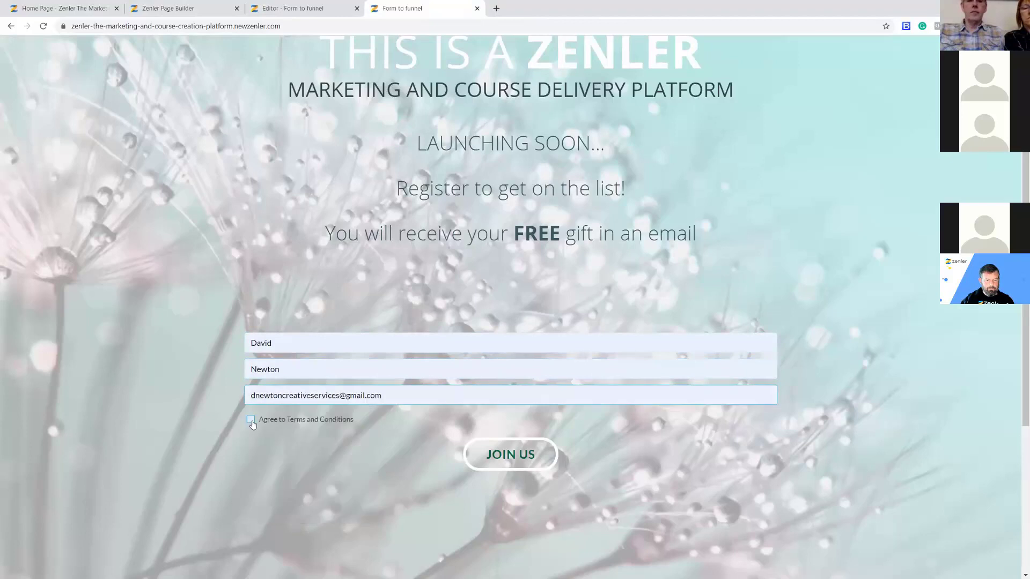
left_click(510, 463)
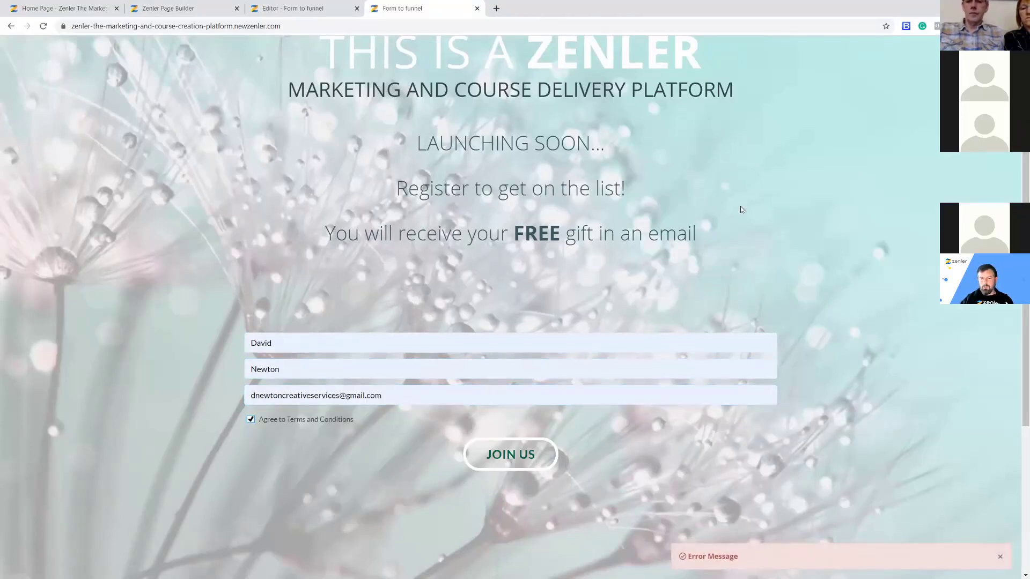
Review JOIN US's email list and tag settings, then close the editor without saving.
left_click(303, 10)
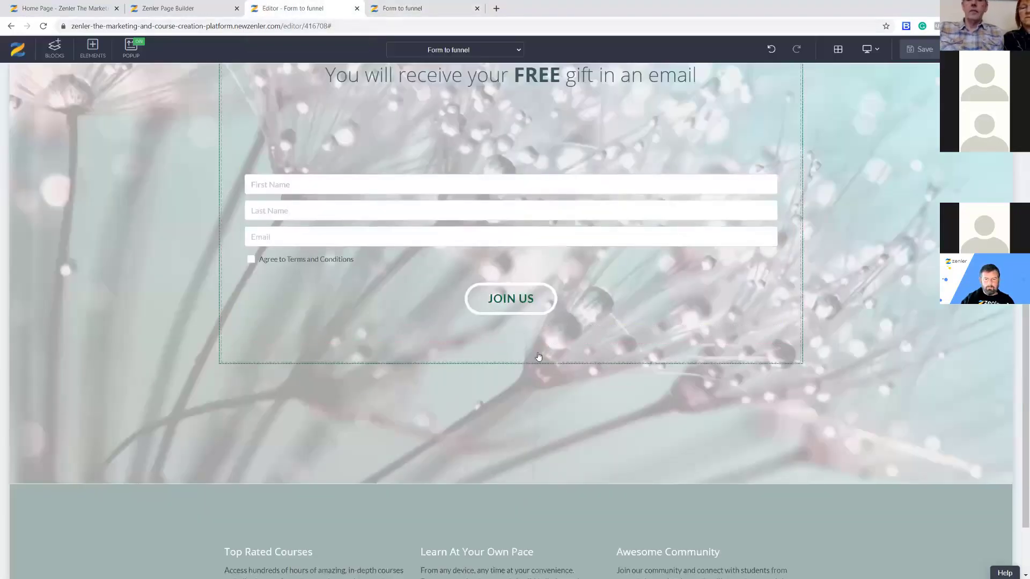
scroll(536, 364, "up", 3)
scroll(510, 375, "down", 2)
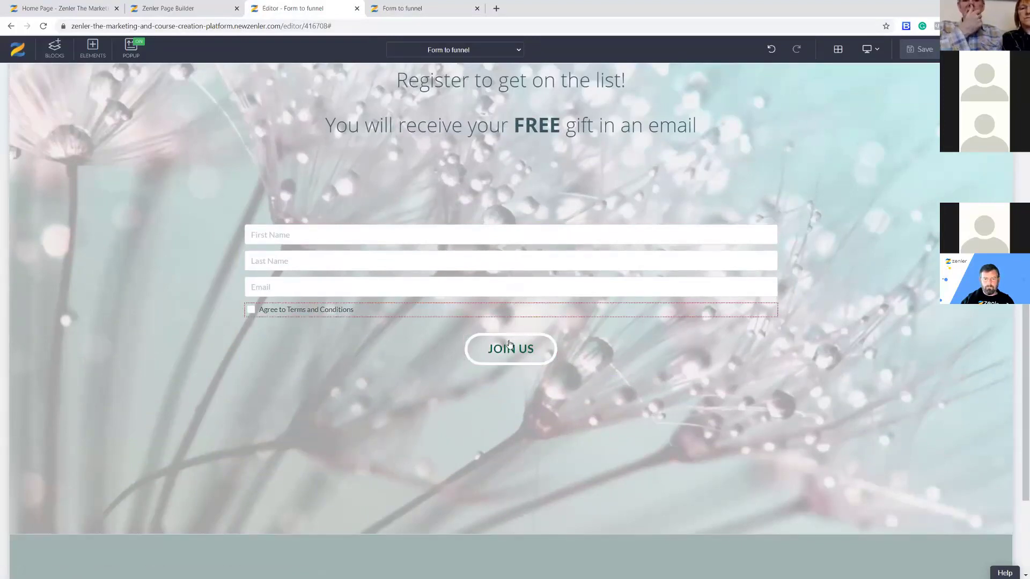
left_click(509, 352)
left_click(471, 325)
left_click(937, 101)
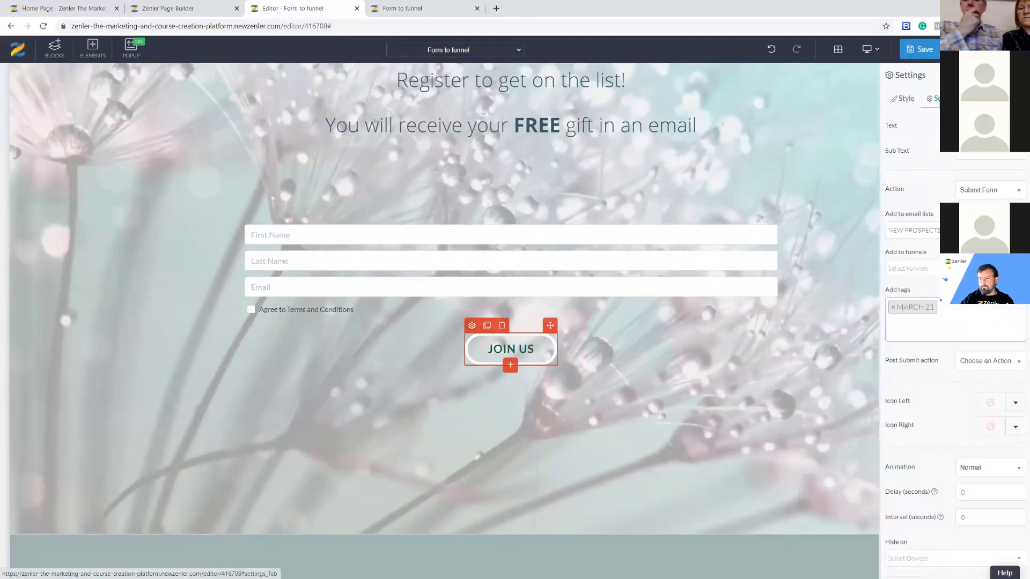
left_click(912, 230)
left_click(856, 225)
left_click(357, 8)
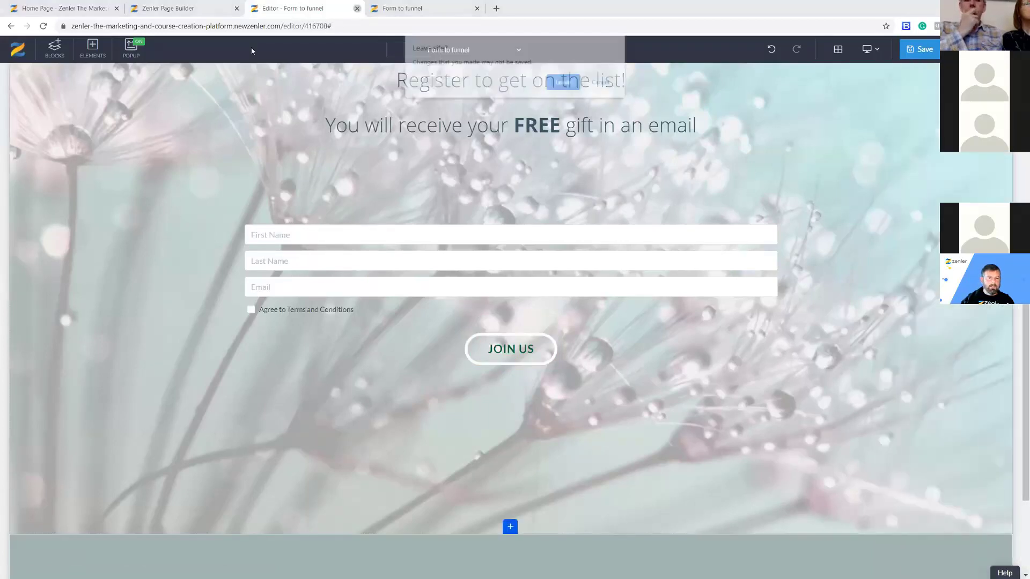
left_click(572, 84)
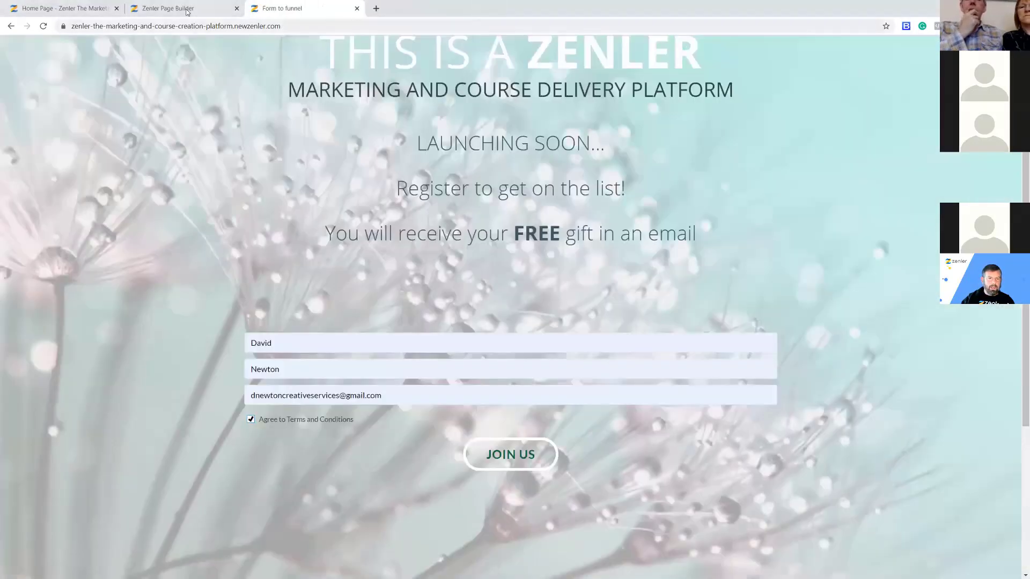
Open Form to funnel in the page editor from the site Pages list.
left_click(182, 8)
left_click(63, 10)
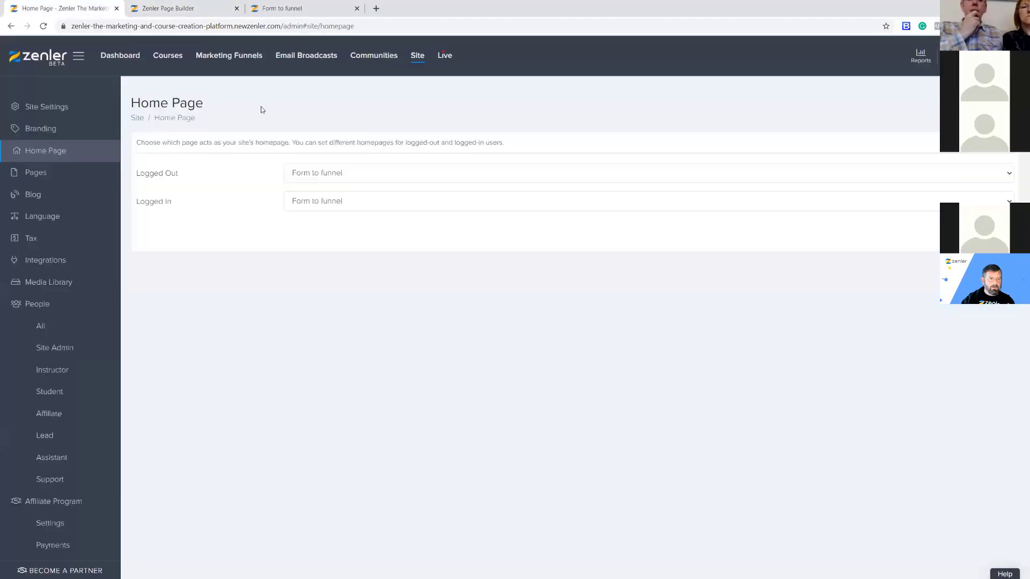
left_click(38, 172)
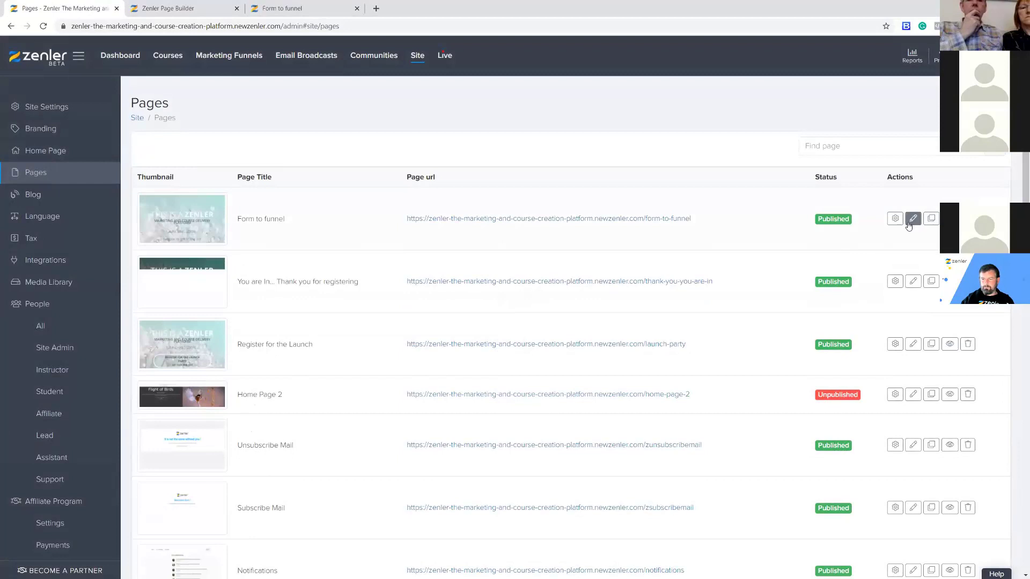
left_click(912, 220)
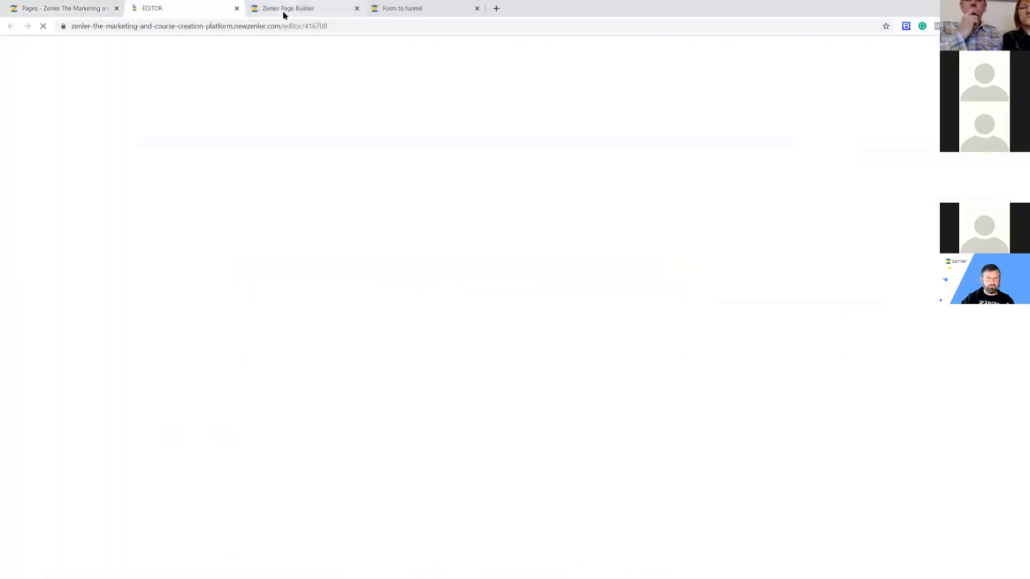
left_click(293, 12)
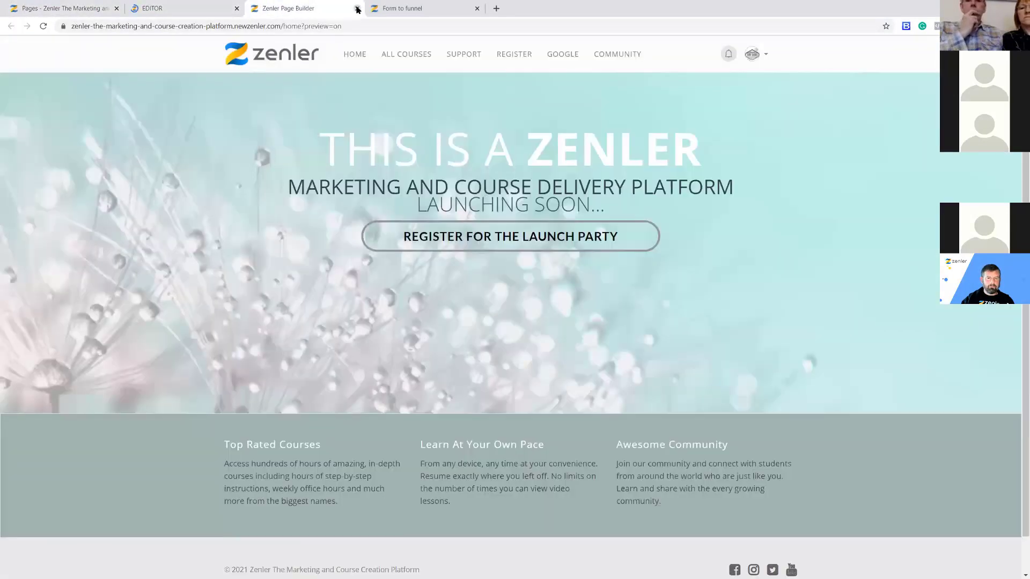
left_click(356, 8)
left_click(210, 10)
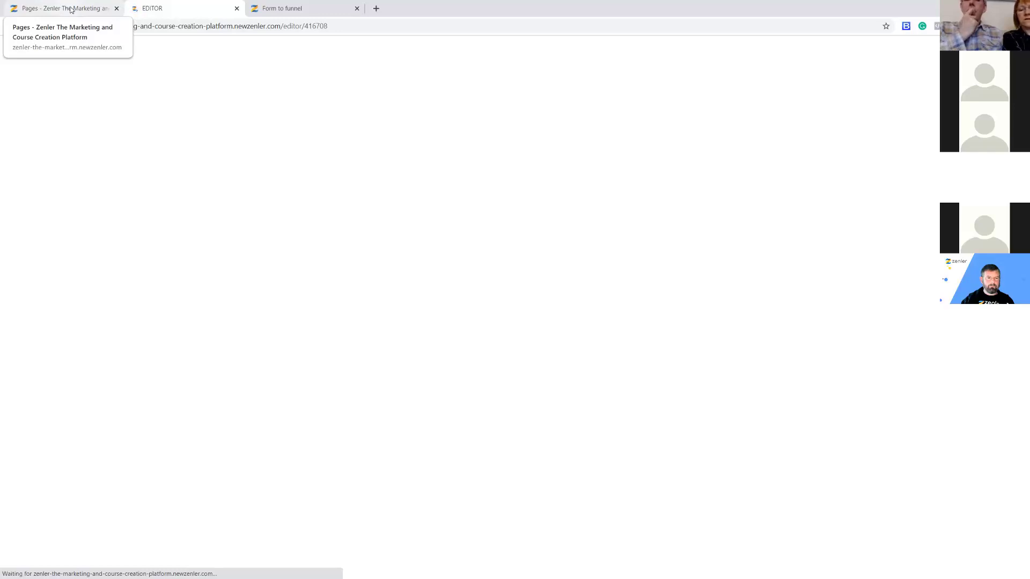
left_click(71, 9)
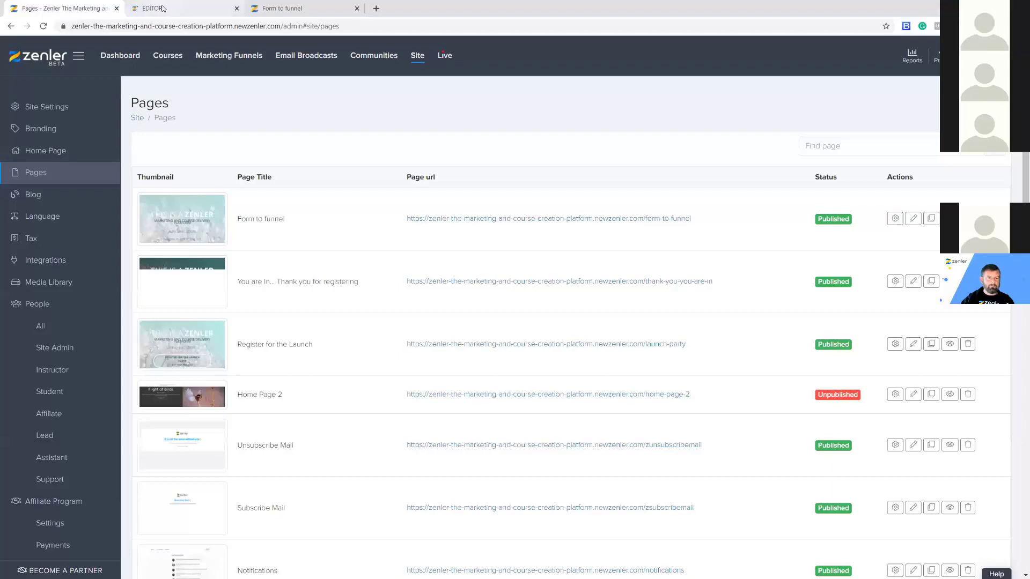
Delete the test sign-up lead from People > All, leaving 10, and return to the editor.
left_click(42, 325)
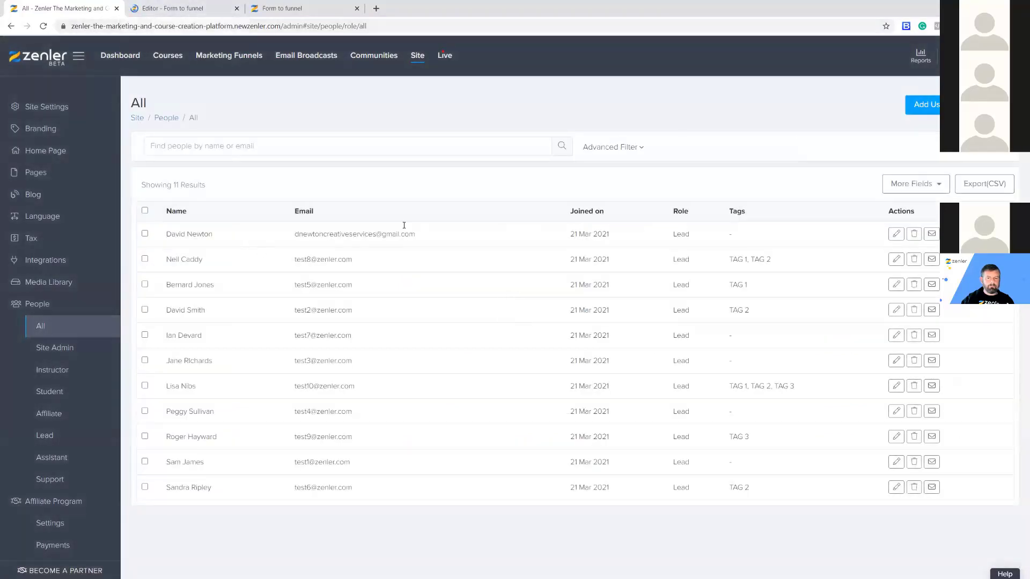
left_click(913, 234)
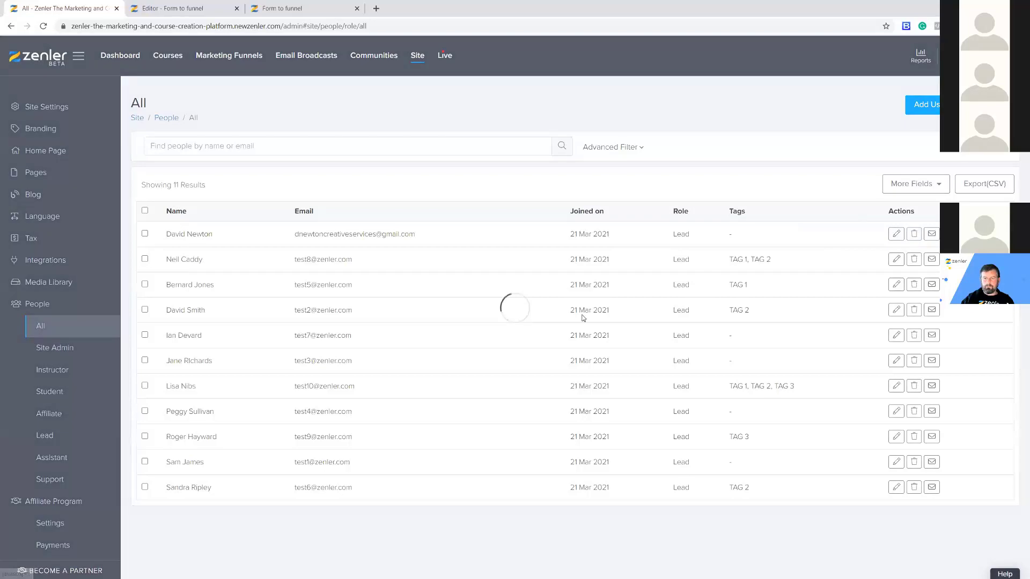
left_click(563, 361)
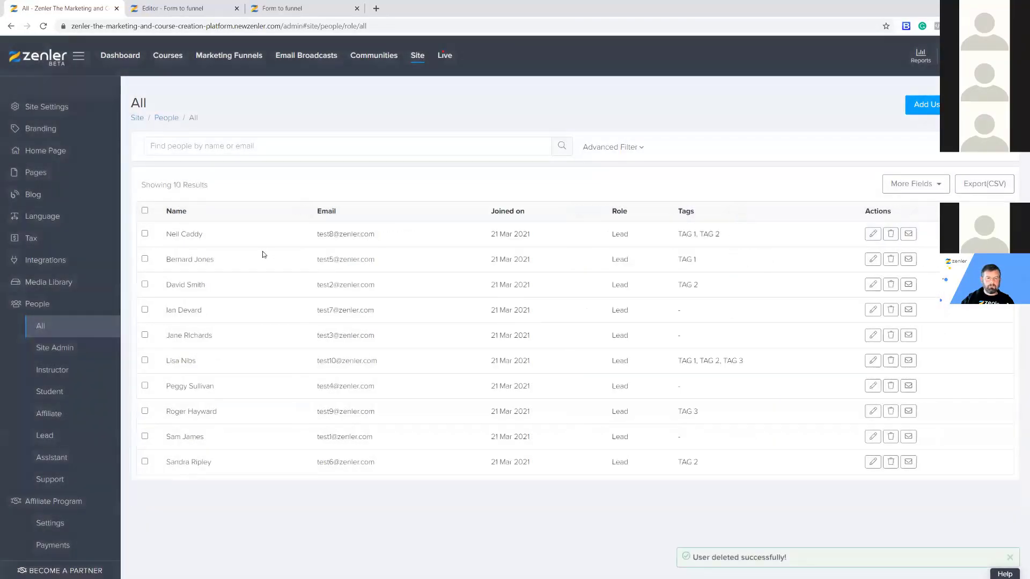
left_click(188, 9)
scroll(510, 322, "down", 5)
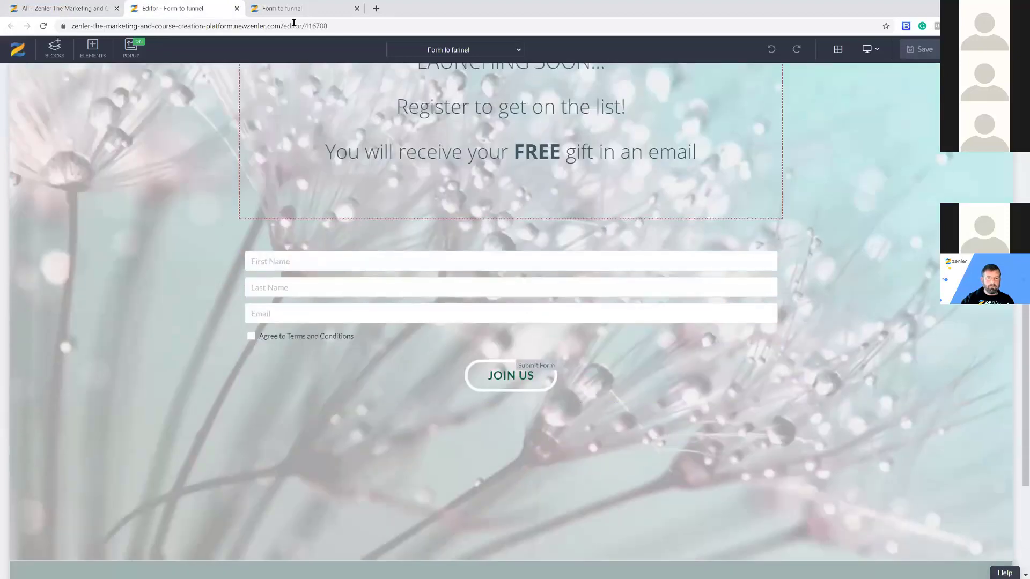
Inspect the input settings of the First Name and Last Name form fields.
left_click(294, 10)
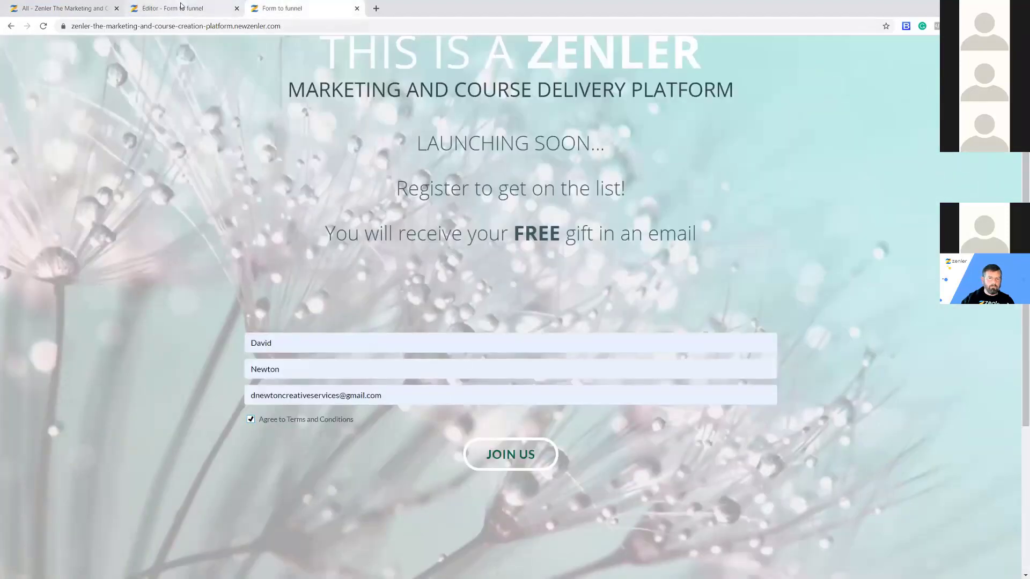
left_click(180, 6)
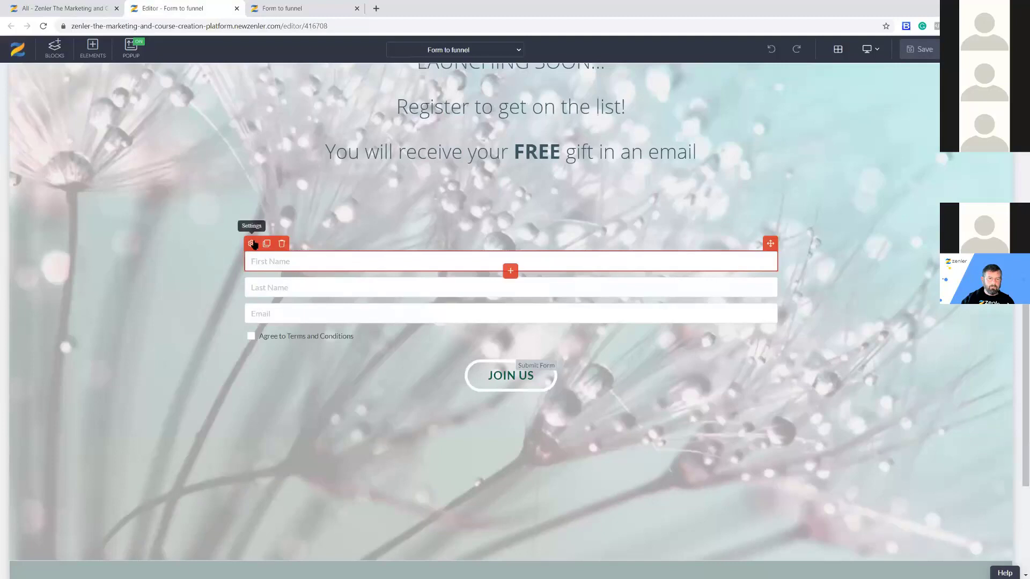
left_click(252, 244)
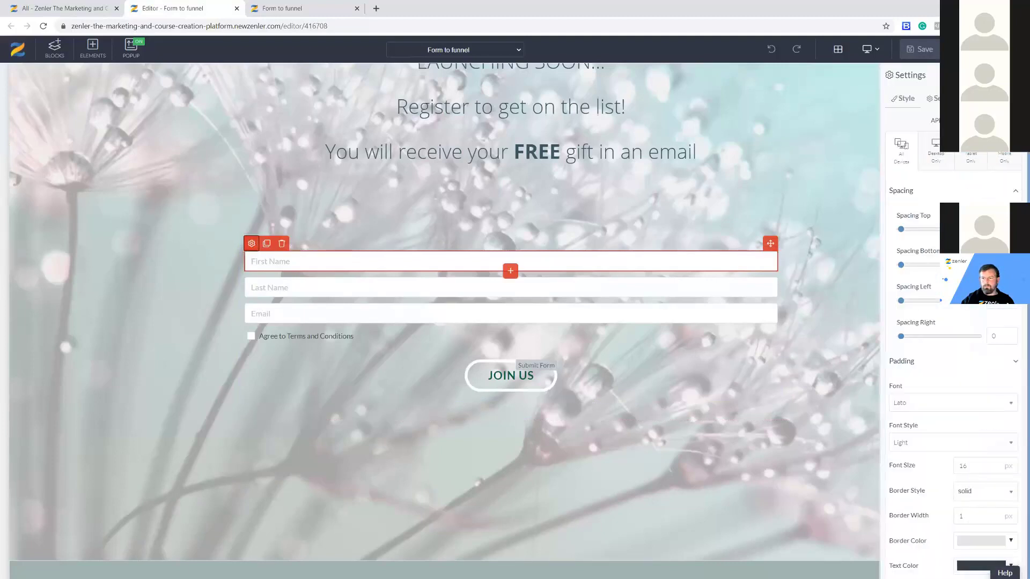
left_click(934, 98)
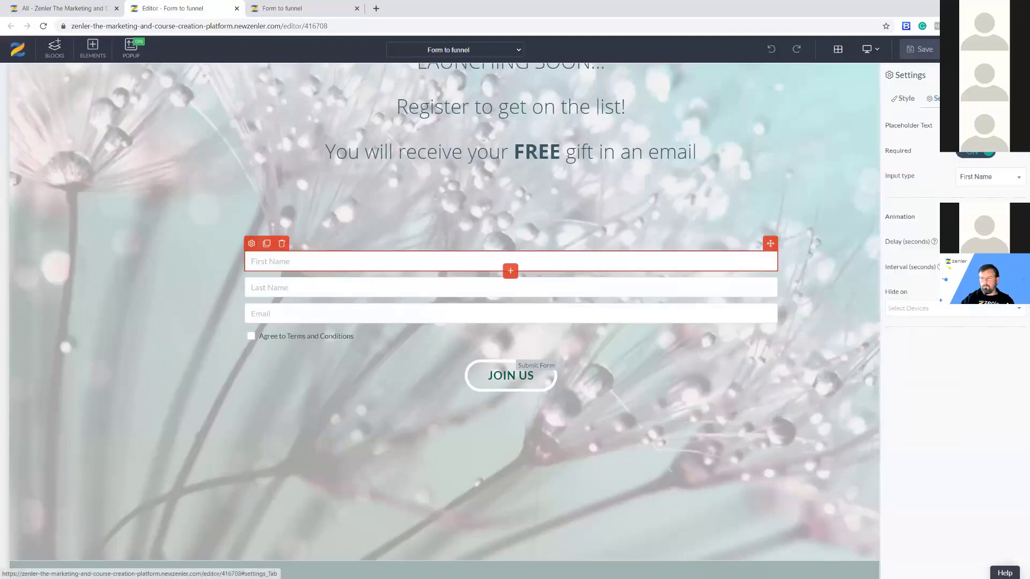
left_click(273, 290)
left_click(252, 269)
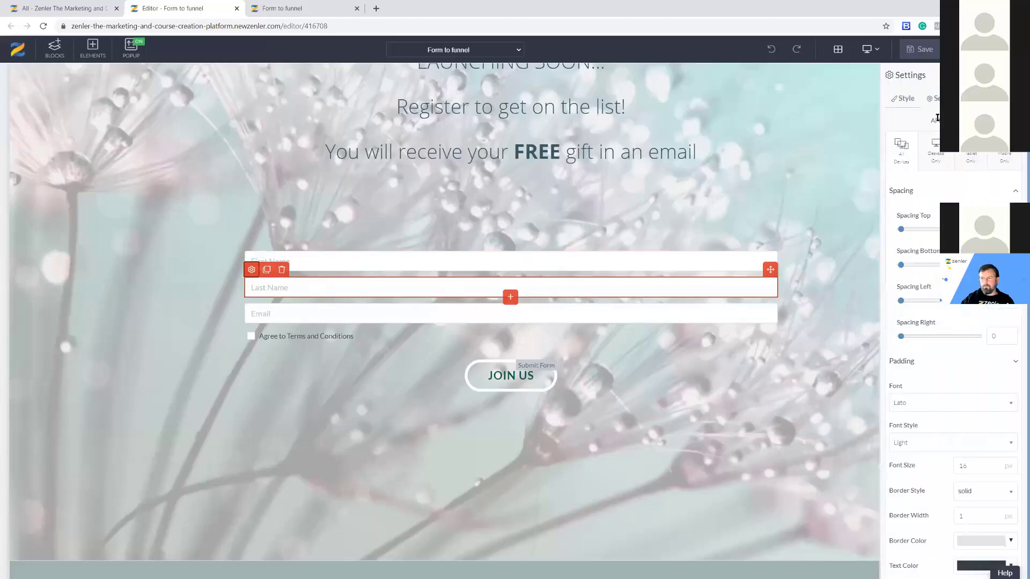
left_click(934, 99)
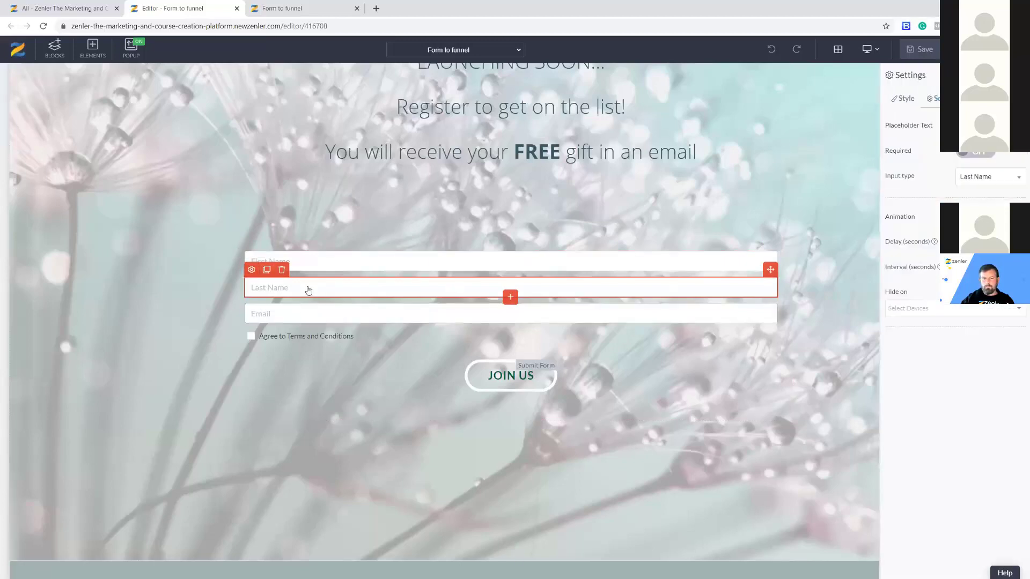
Inspect the required Email and Terms checkbox settings, then bring up JOIN US's settings.
left_click(297, 315)
left_click(252, 296)
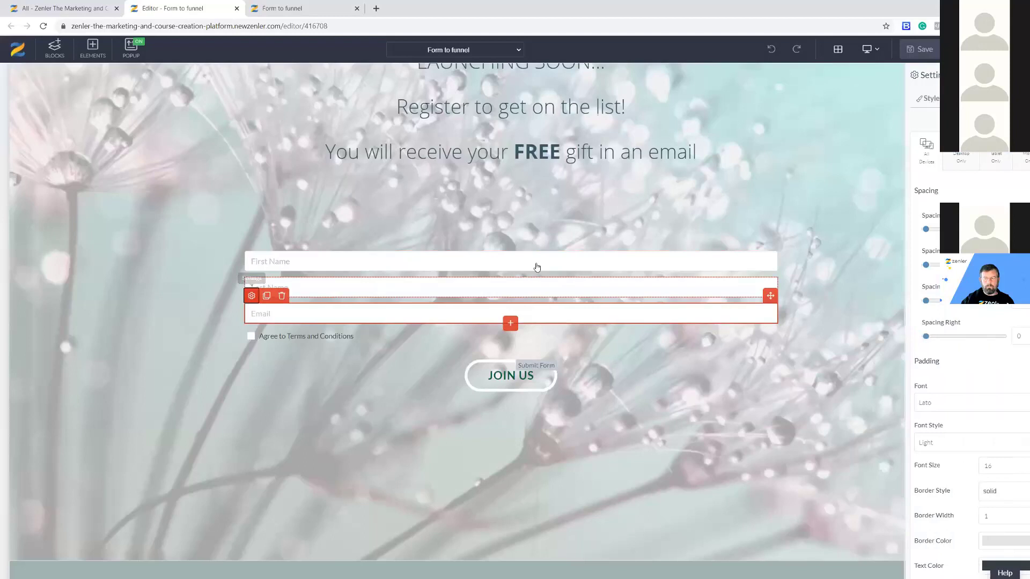
left_click(934, 99)
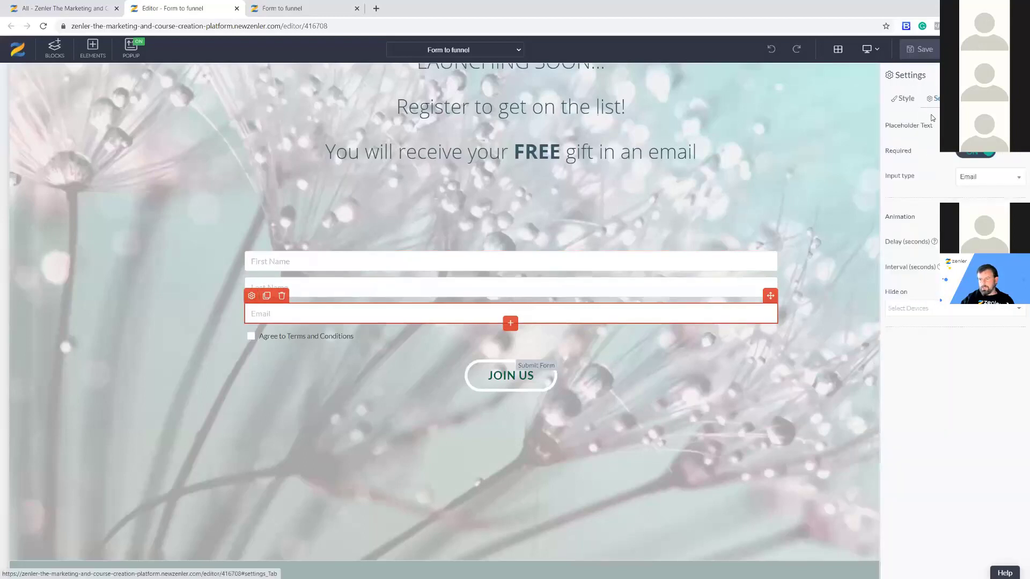
left_click(333, 315)
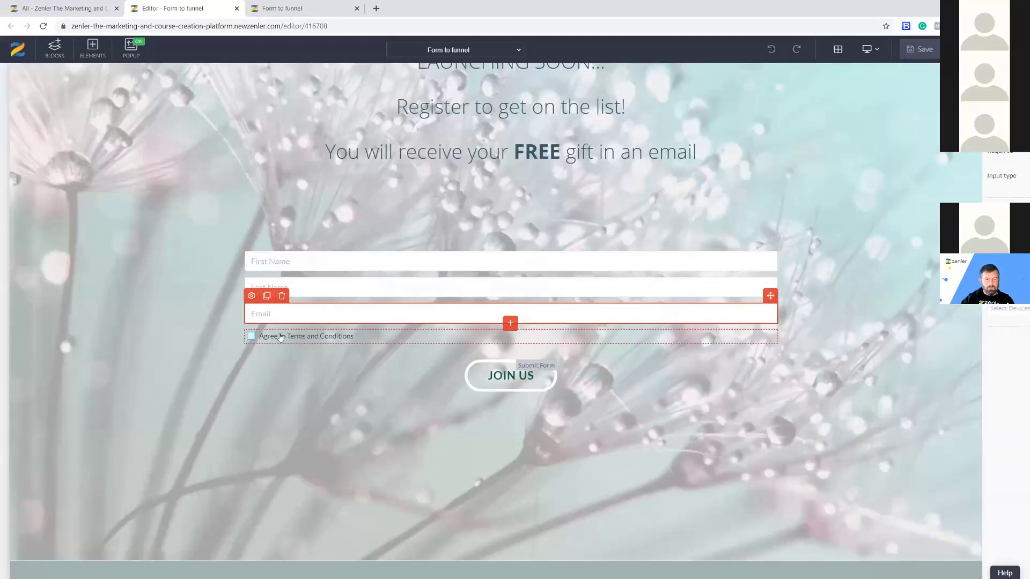
left_click(280, 337)
left_click(251, 322)
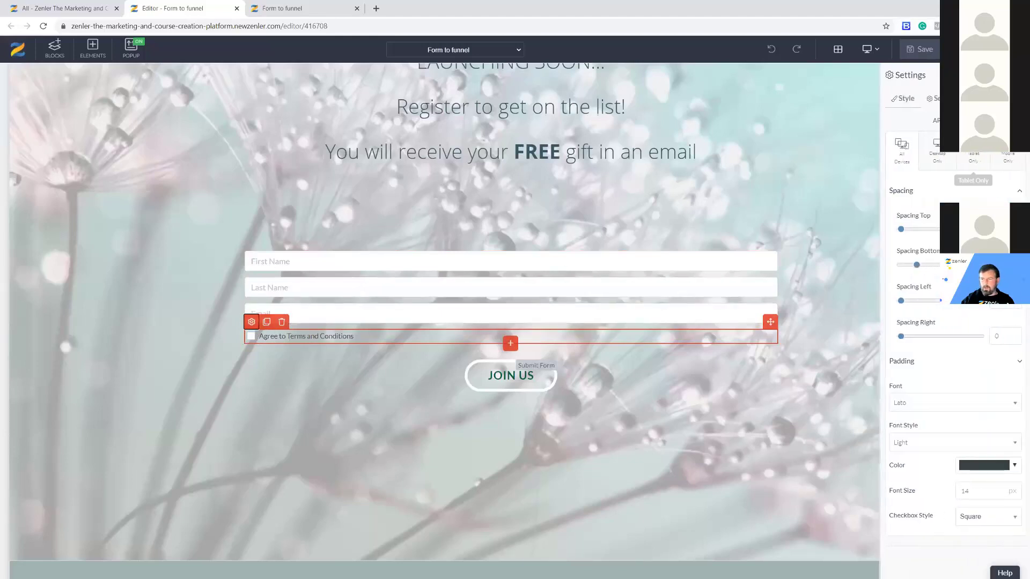
left_click(934, 99)
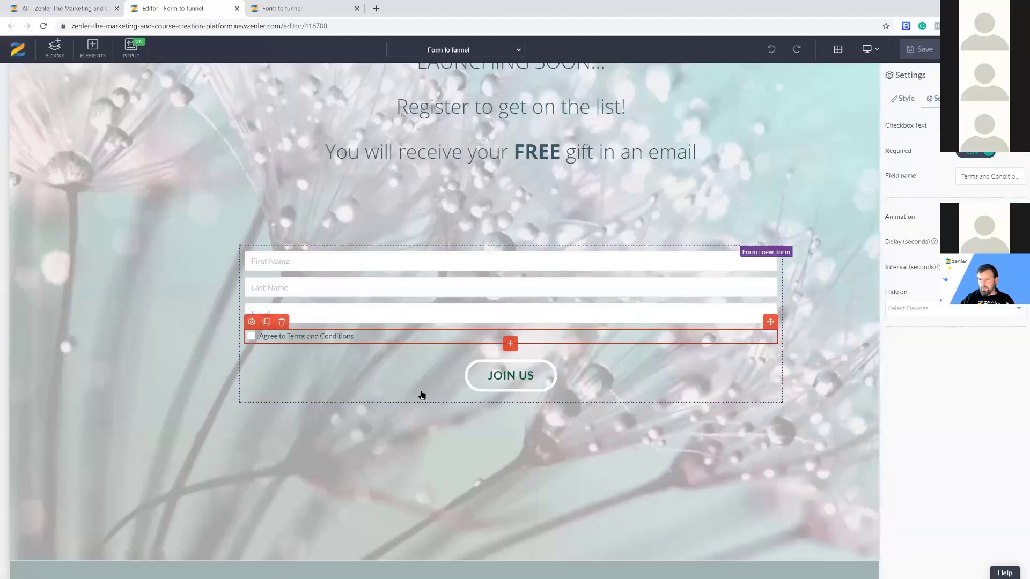
left_click_drag(987, 178, 1020, 177)
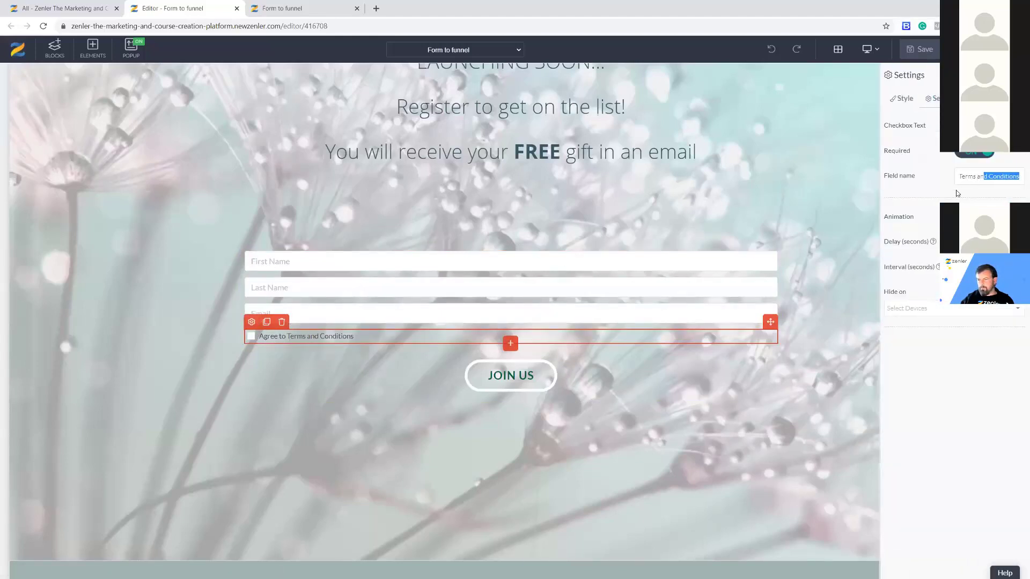
left_click(490, 374)
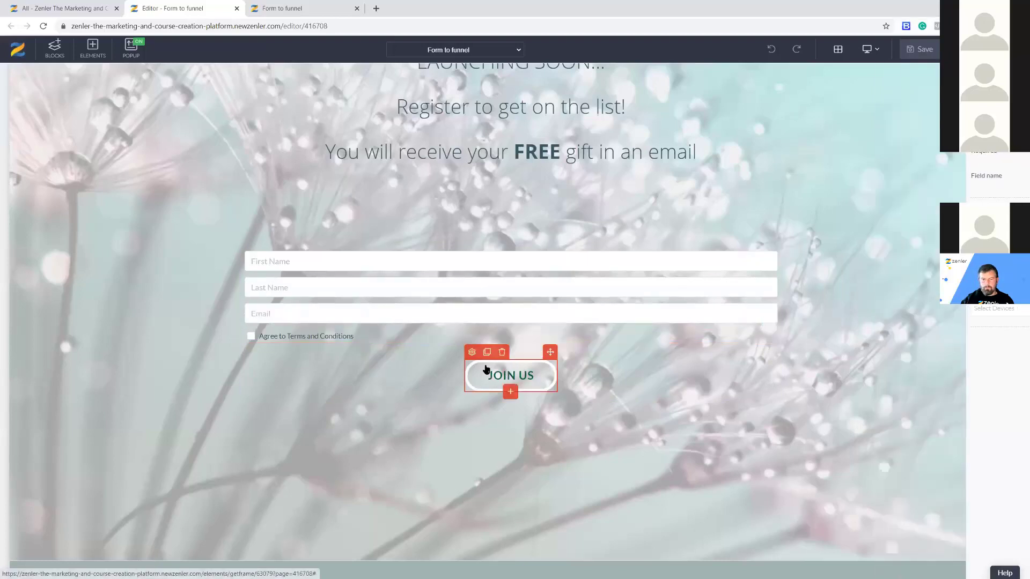
left_click(472, 353)
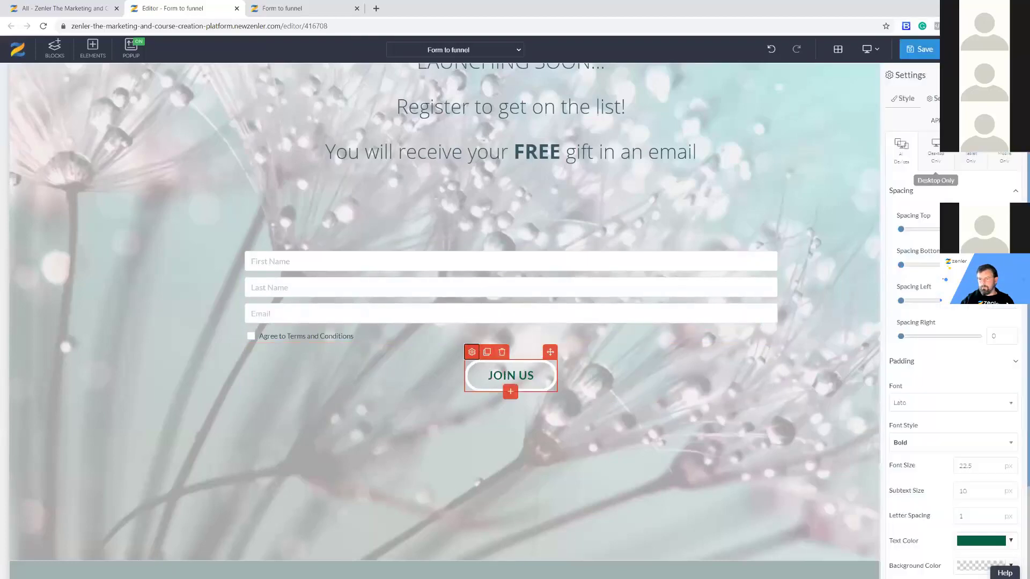
Add JOIN US sign-ups to NEW PROSPECTS with tag MARCH 2021, save, recheck, and save again.
left_click(940, 99)
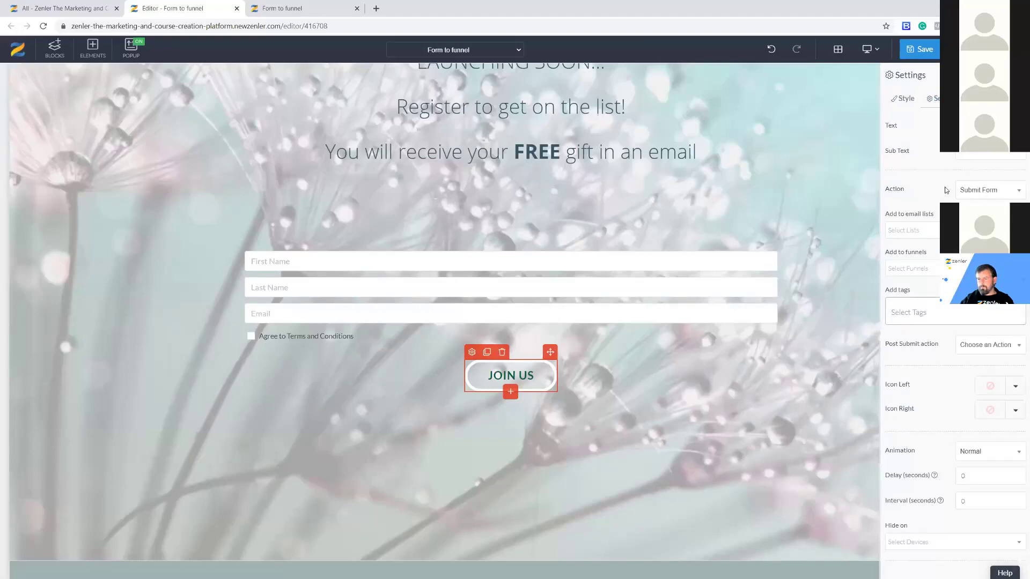
left_click(912, 230)
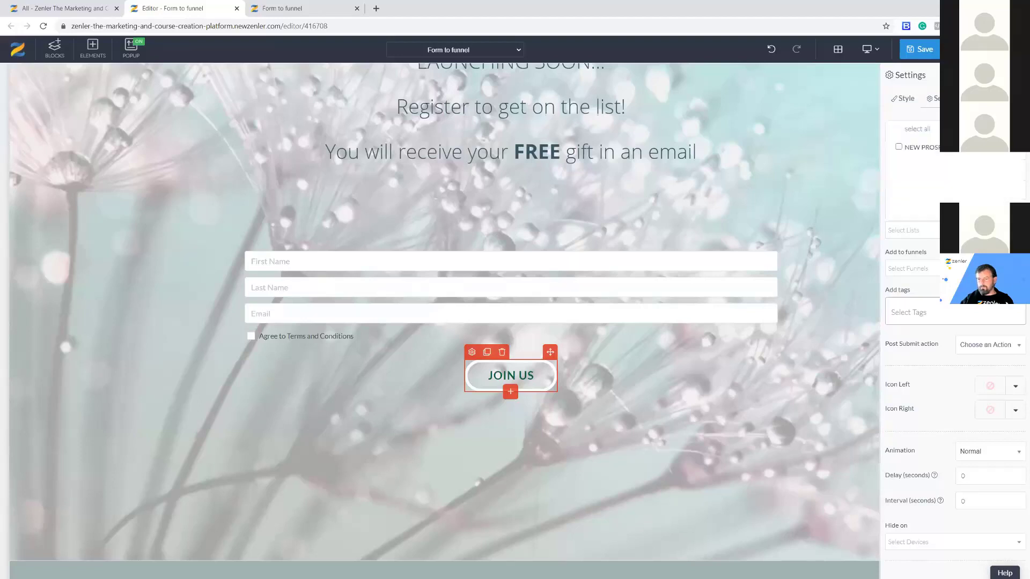
left_click(935, 154)
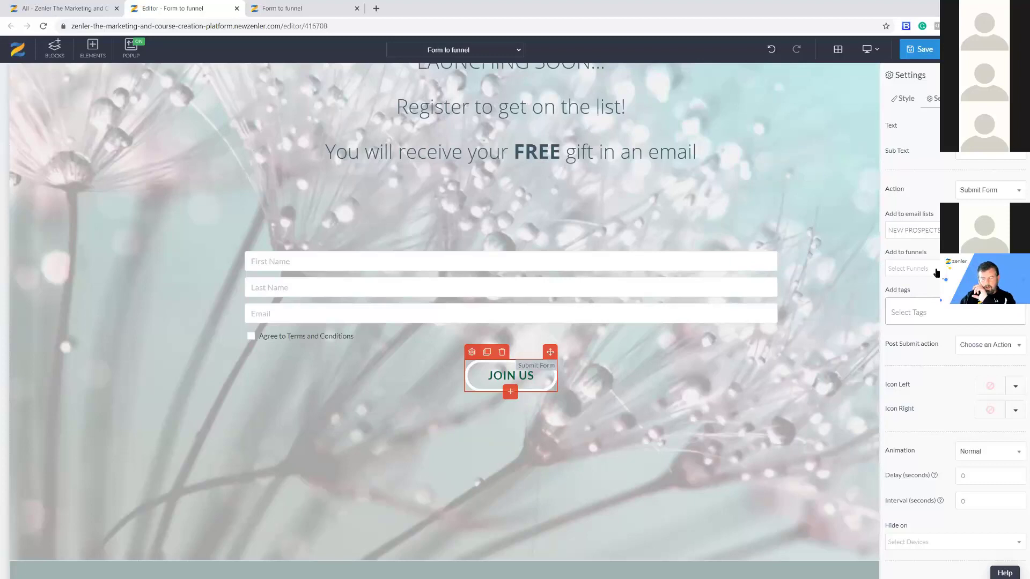
left_click(921, 311)
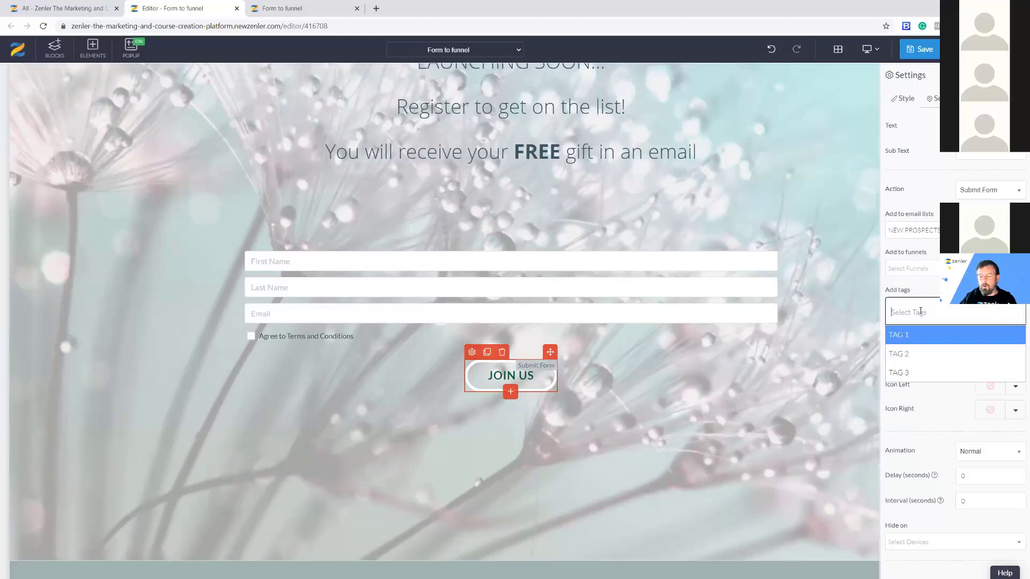
type("MARCH 2021")
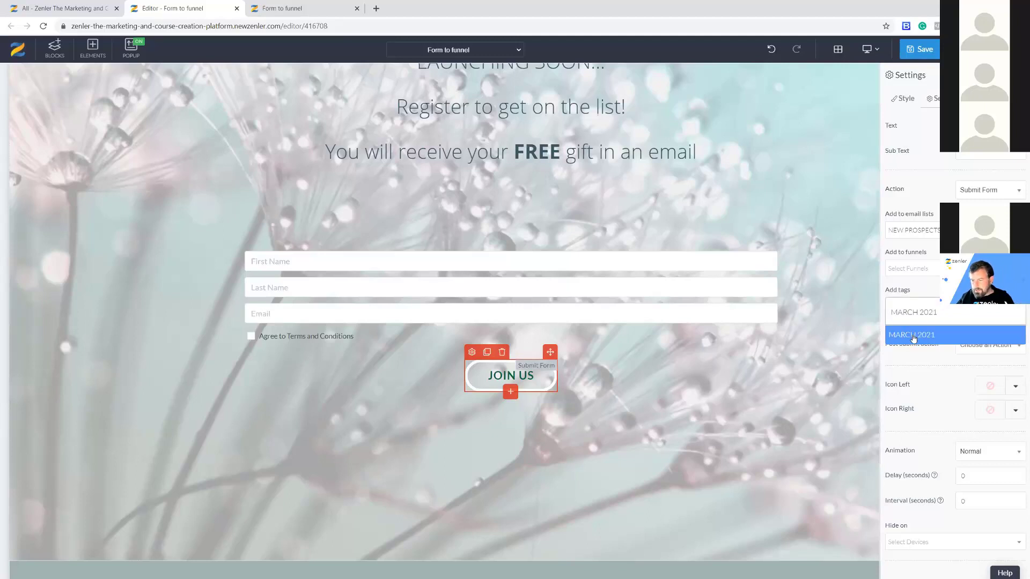
key("Return")
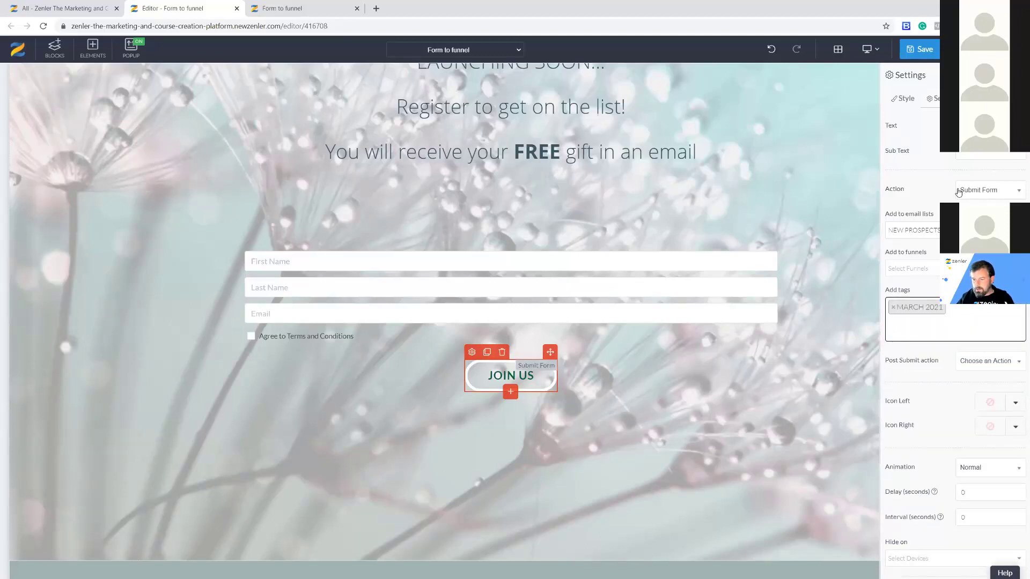
left_click(920, 49)
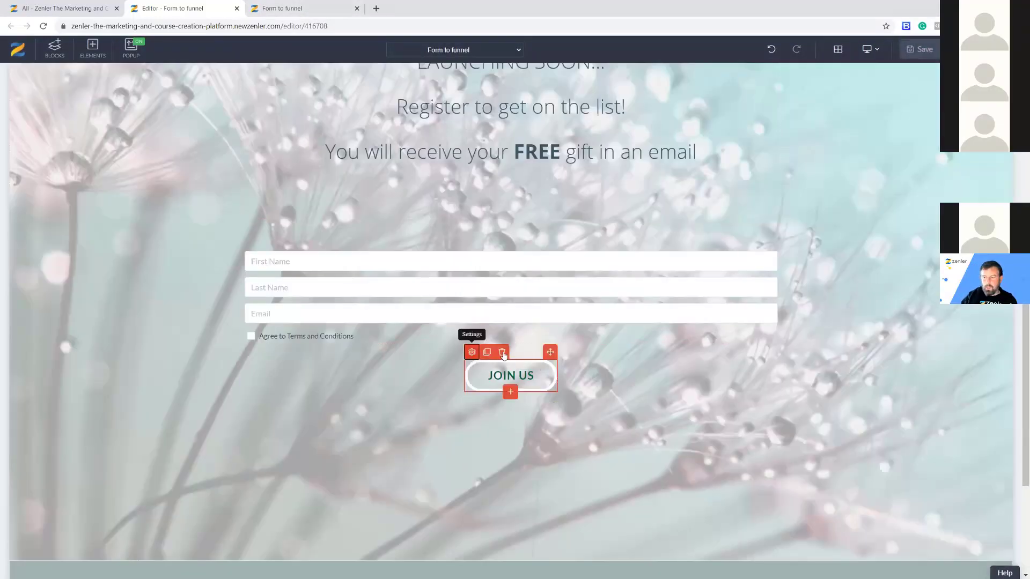
left_click(472, 353)
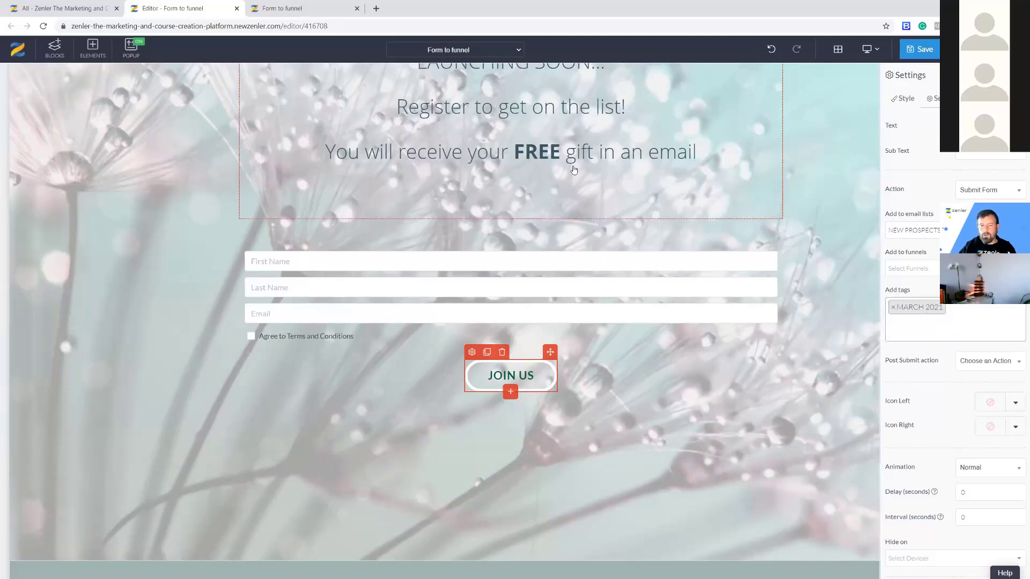
left_click(920, 51)
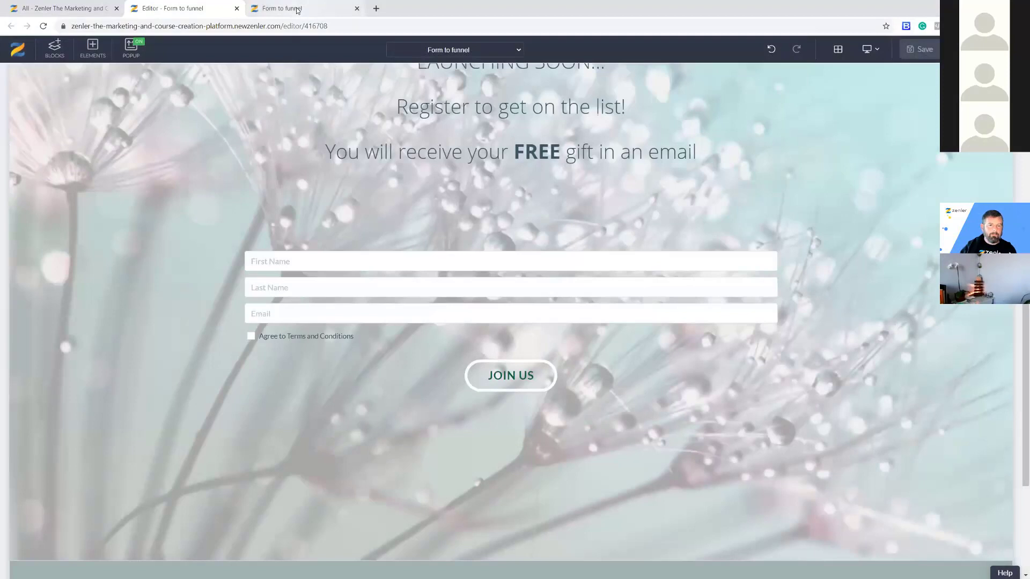
Reload the live Form to funnel page and autofill the test contact's first name.
left_click(284, 8)
left_click(43, 26)
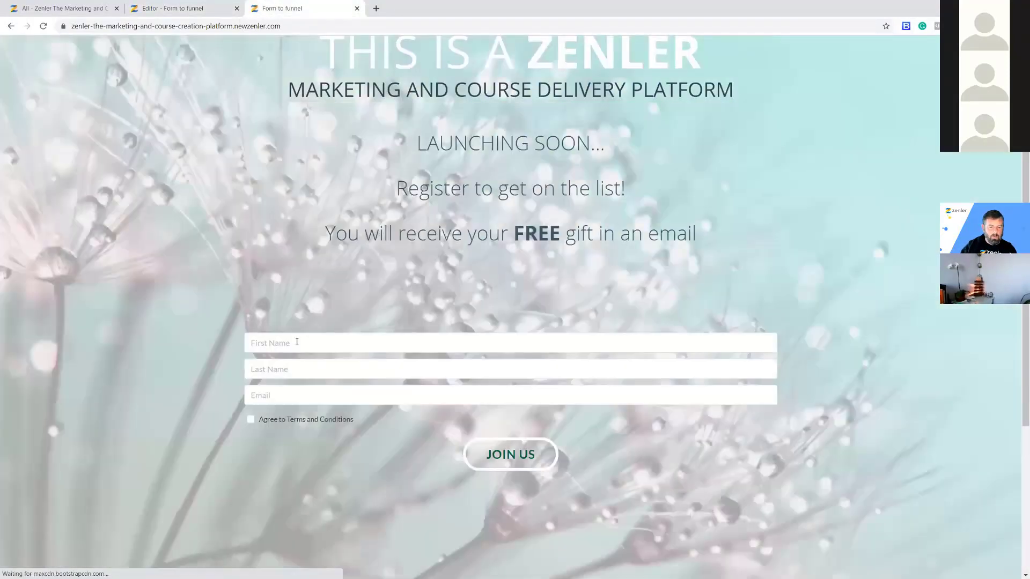
left_click(282, 348)
type("D")
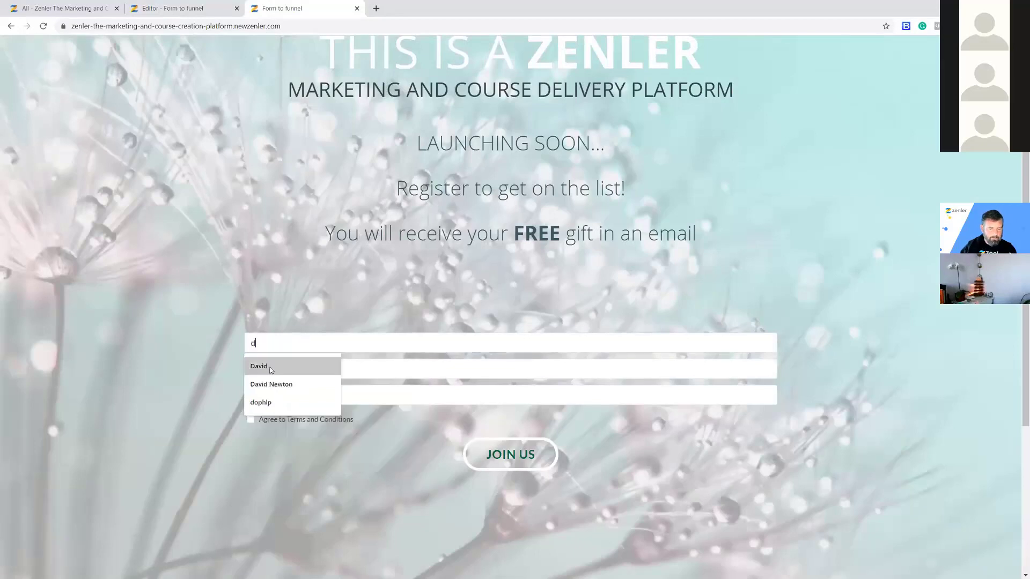
left_click(270, 369)
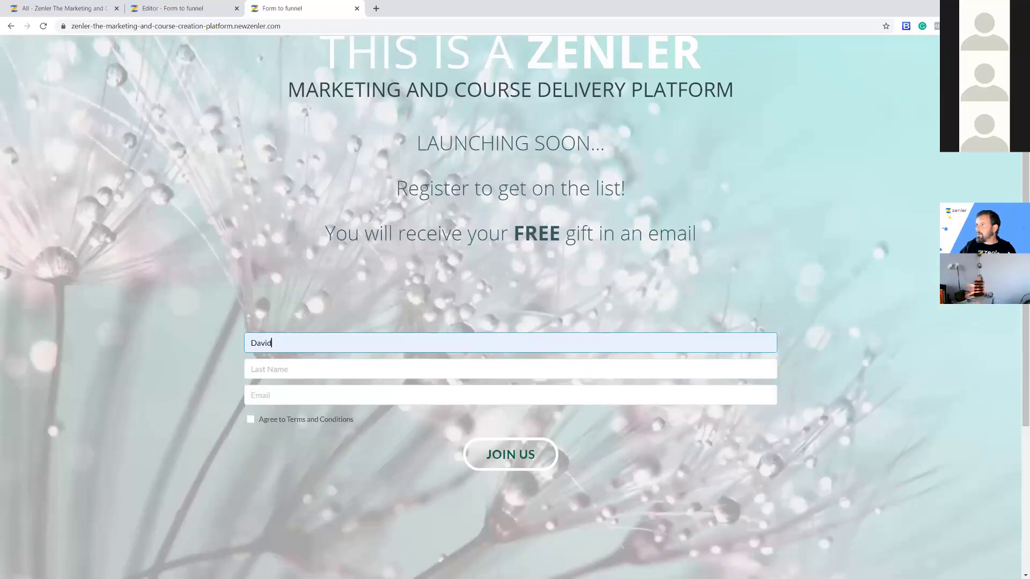
Autofill the test contact's last name and e-mail, and agree to the Terms and Conditions.
left_click(300, 371)
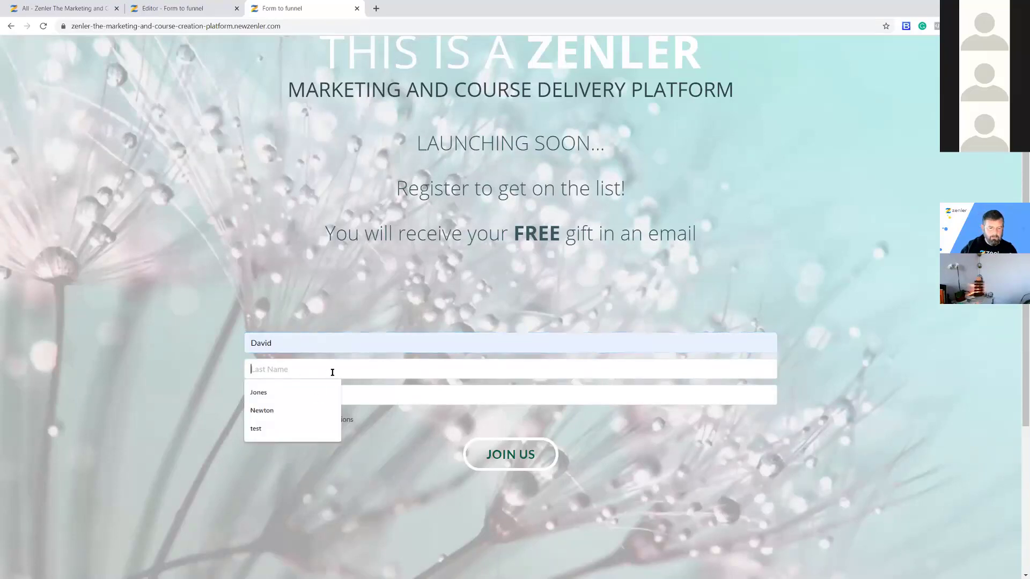
left_click(275, 412)
left_click(290, 403)
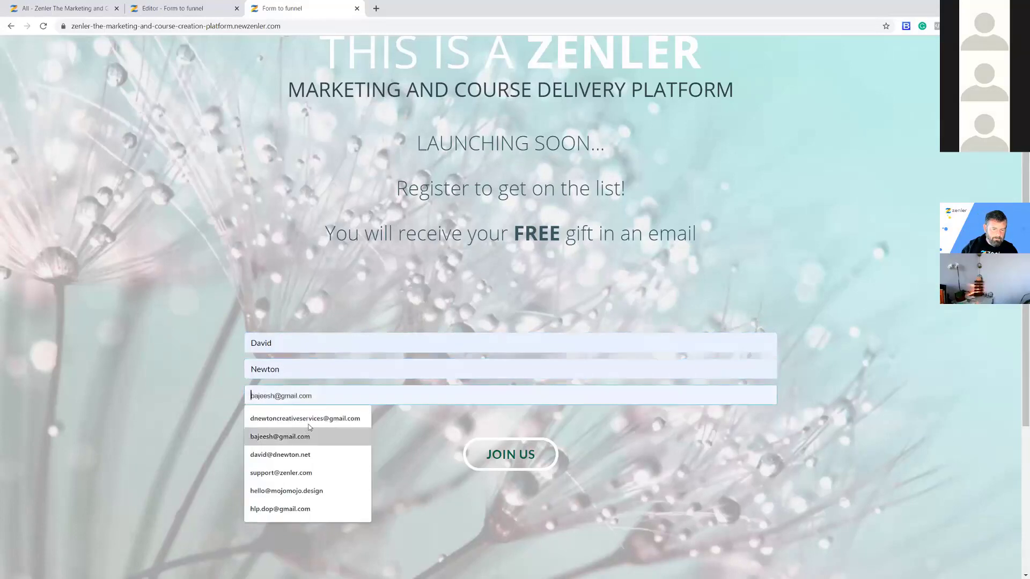
left_click(301, 417)
left_click(251, 419)
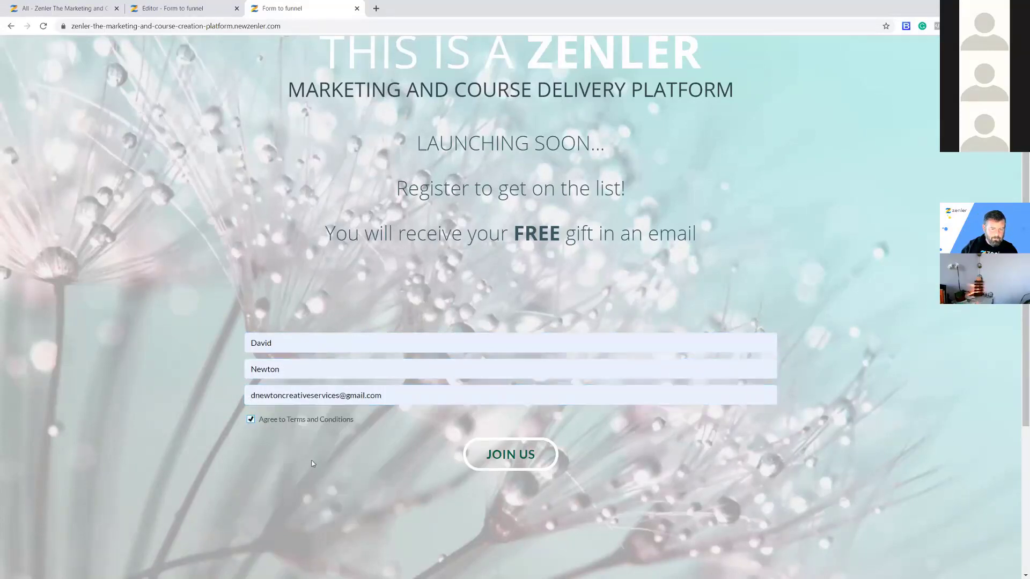
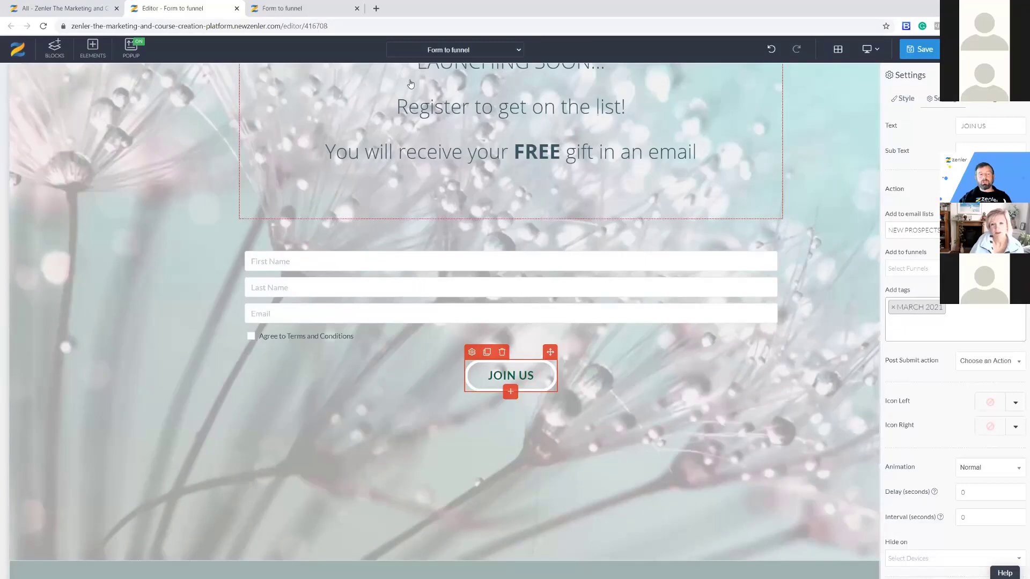
Check the new lead's MARCH 2021 tag and e-mail, then view the NEW PROSPECTS MARCH 21 list members.
left_click(62, 8)
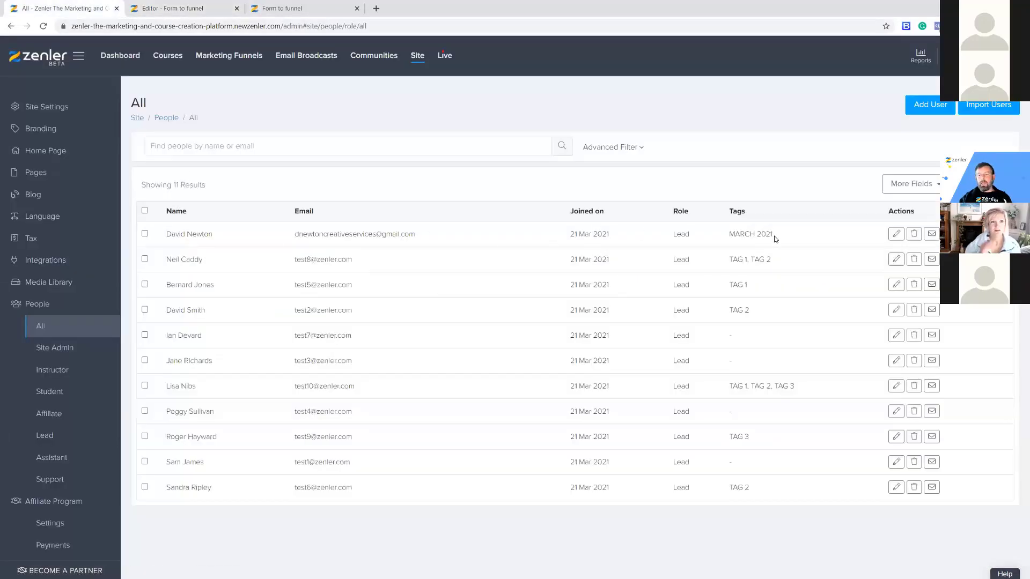
left_click_drag(776, 236, 729, 236)
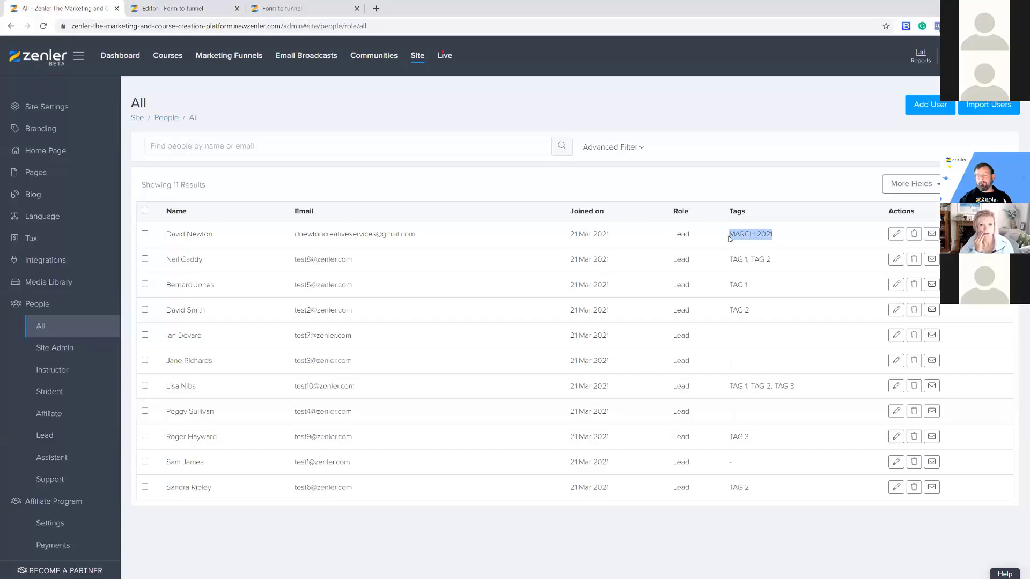
left_click_drag(415, 236, 295, 239)
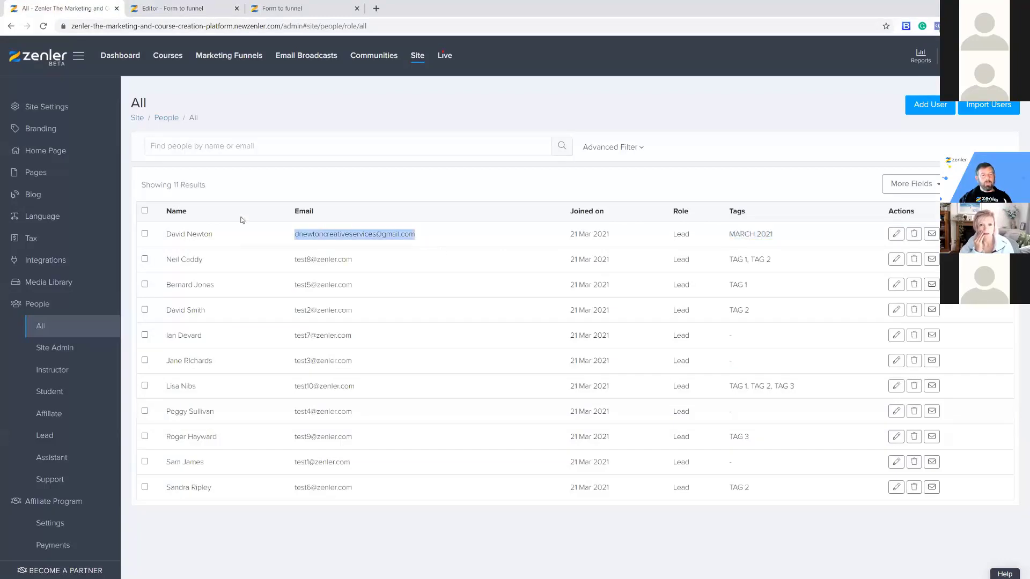
left_click(292, 57)
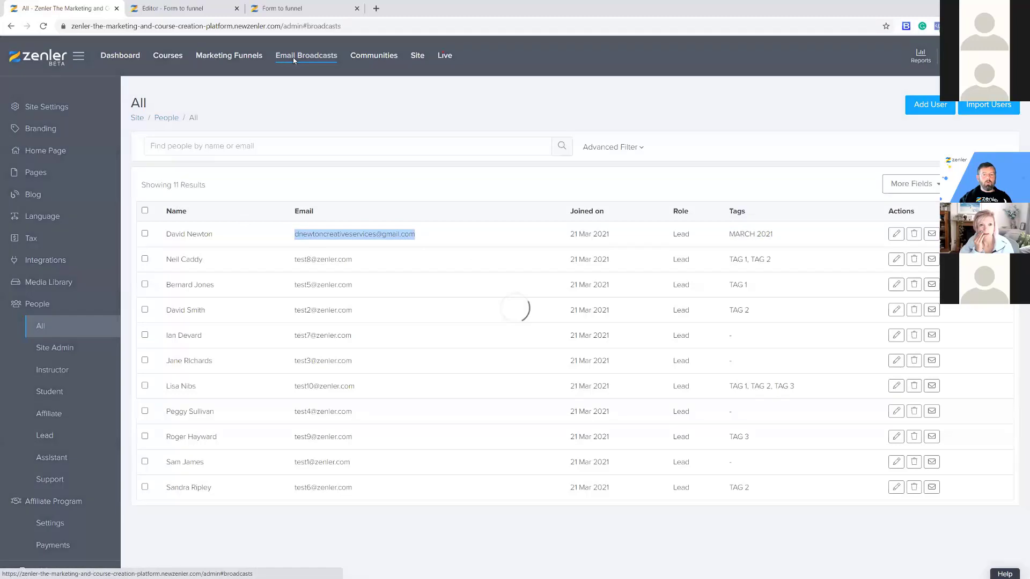
left_click(54, 132)
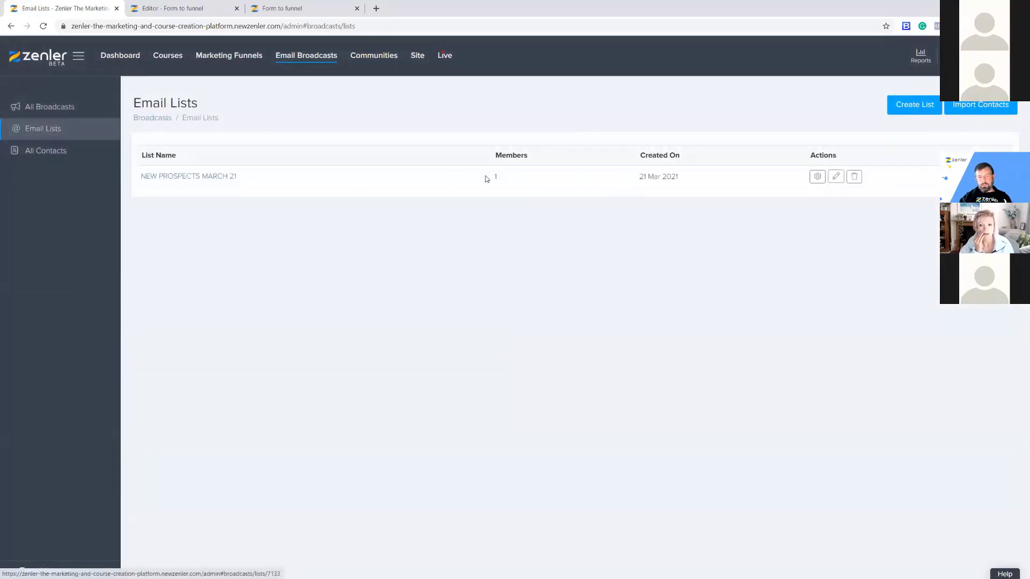
left_click(835, 177)
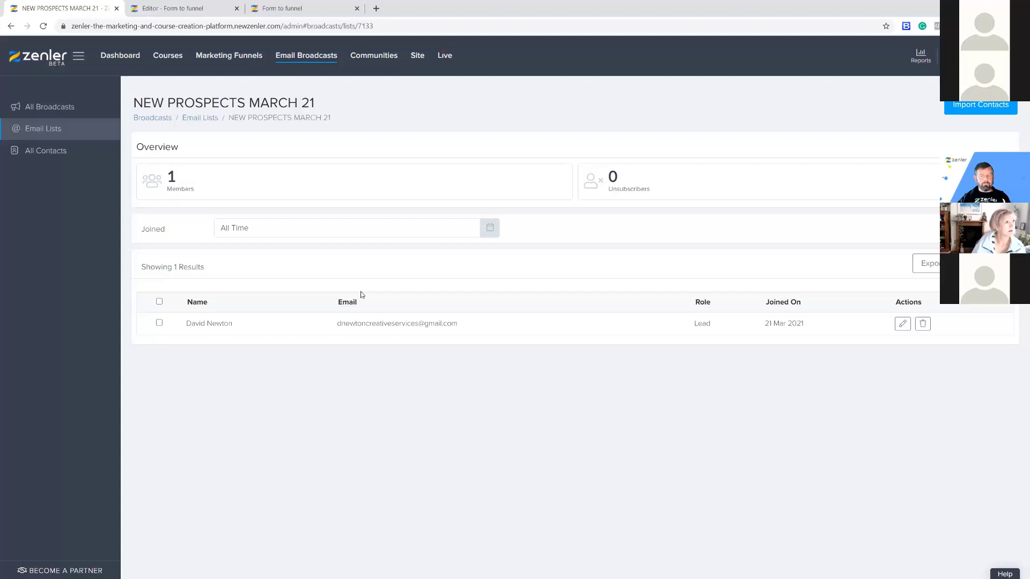
Show all people on the site from the admin settings.
left_click(199, 10)
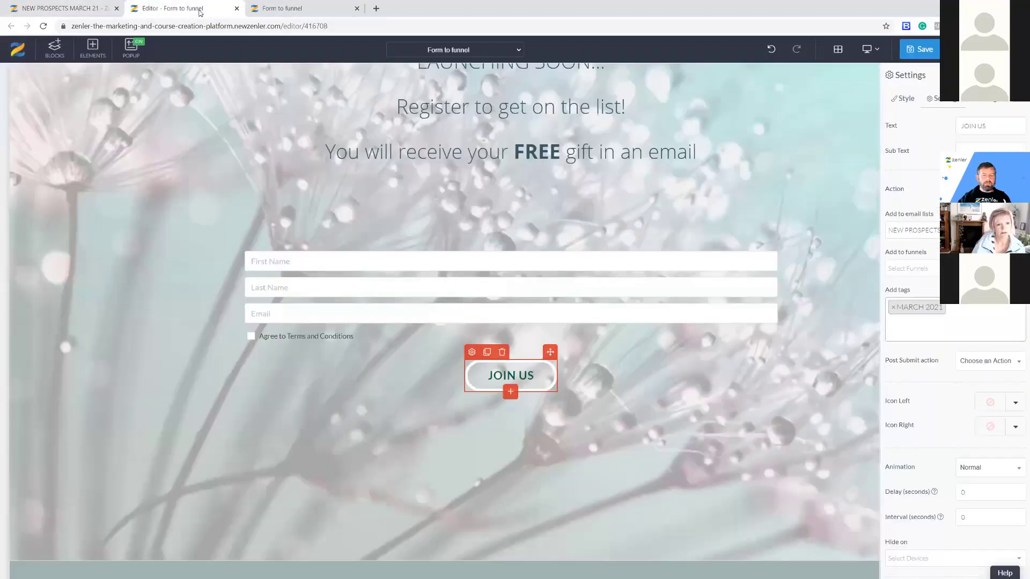
left_click(57, 11)
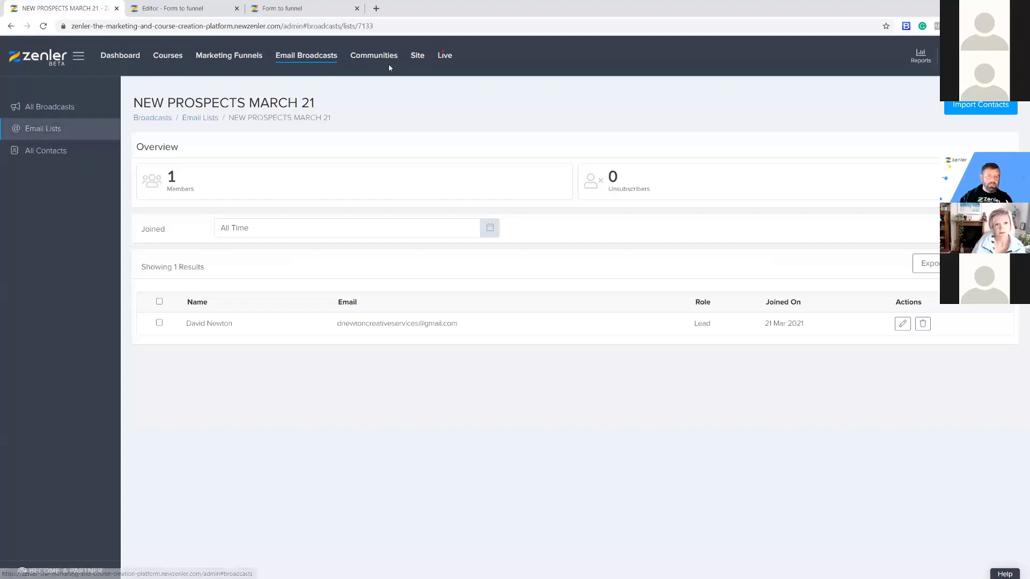
left_click(417, 56)
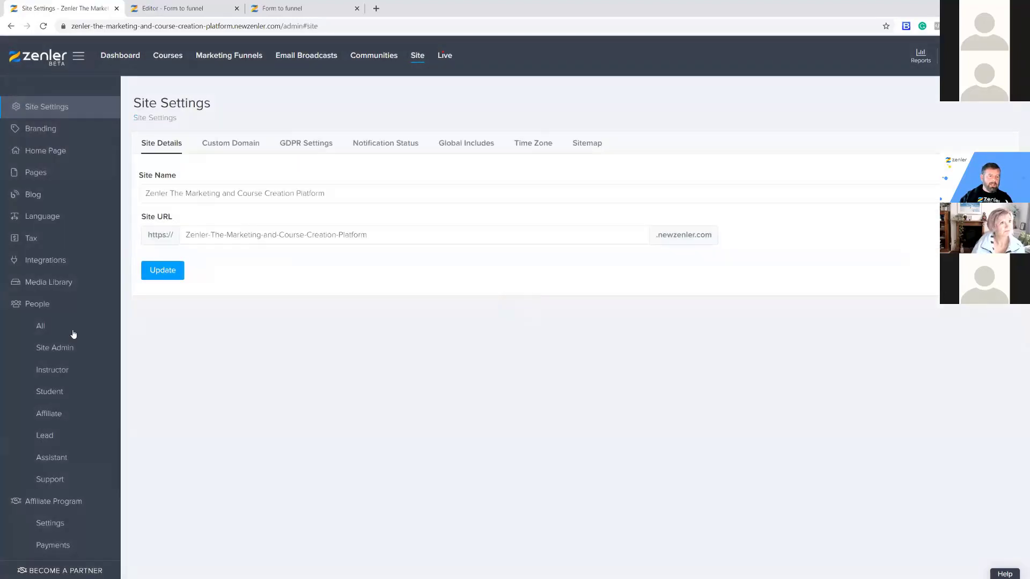
left_click(42, 327)
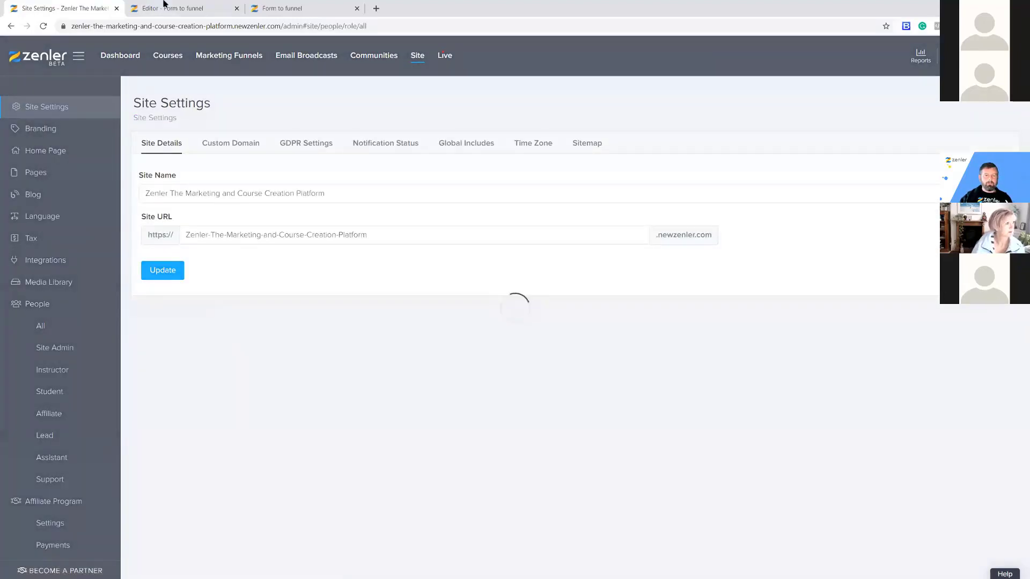
left_click(189, 7)
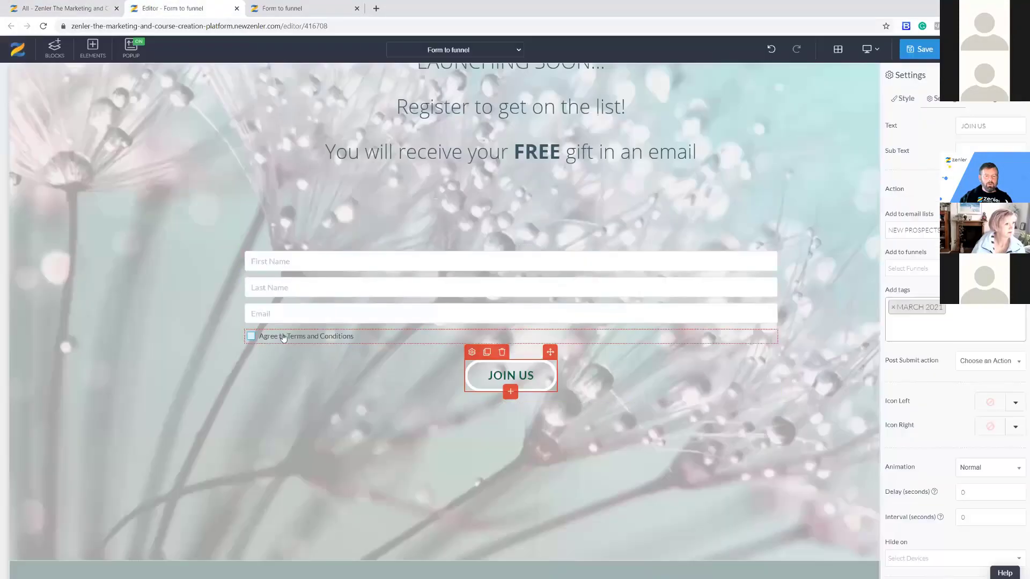
Add a Terms and Conditions column to the people table via More Fields.
left_click(64, 8)
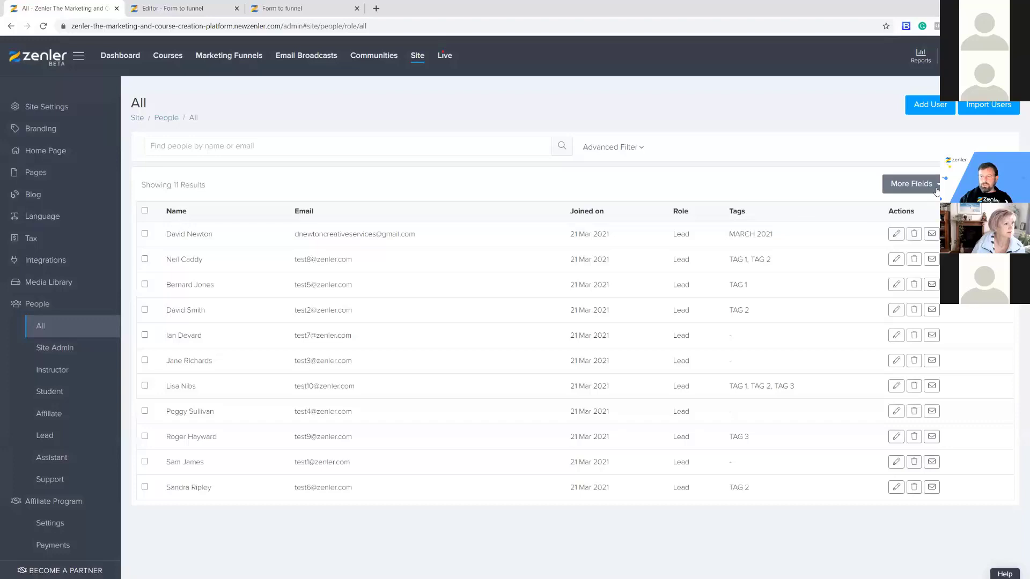
left_click(915, 183)
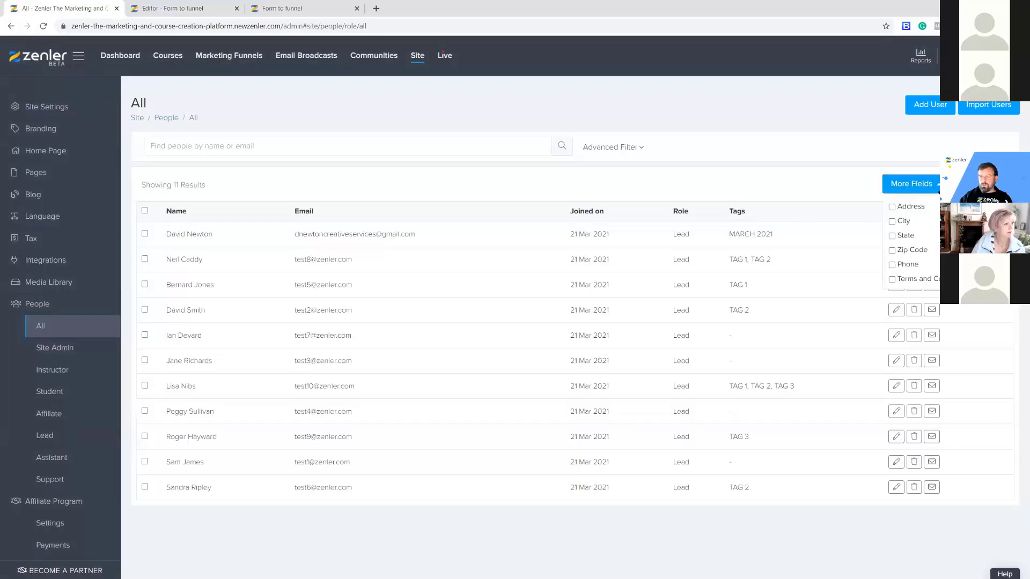
left_click(891, 280)
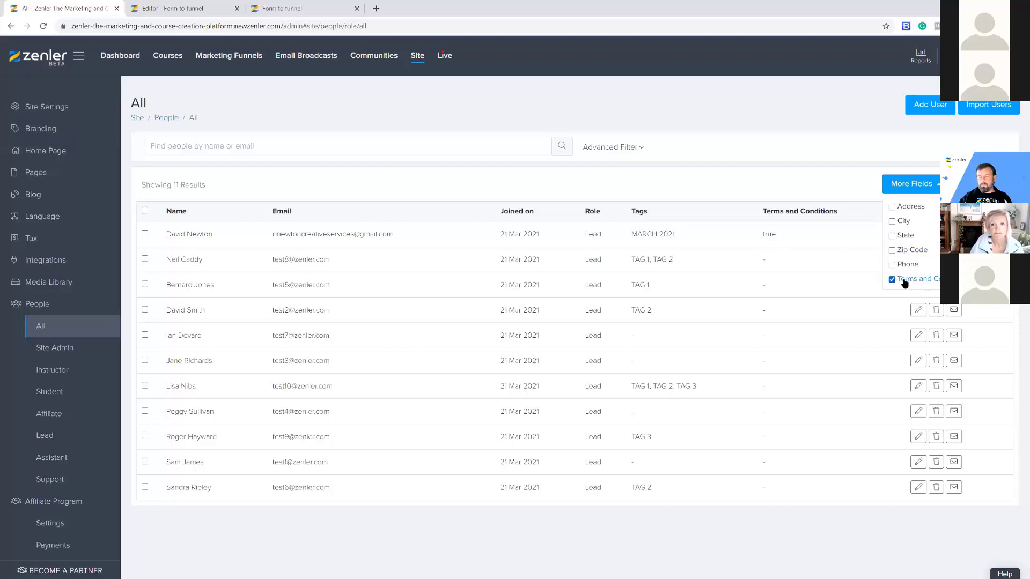
left_click(199, 9)
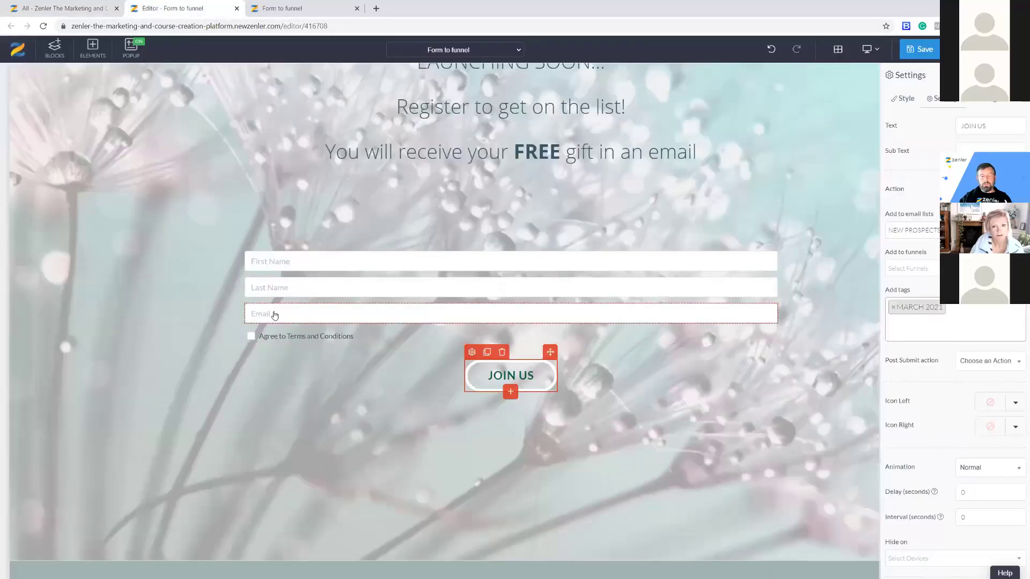
Duplicate the Email field and set the copy's input type to Custom.
left_click(273, 313)
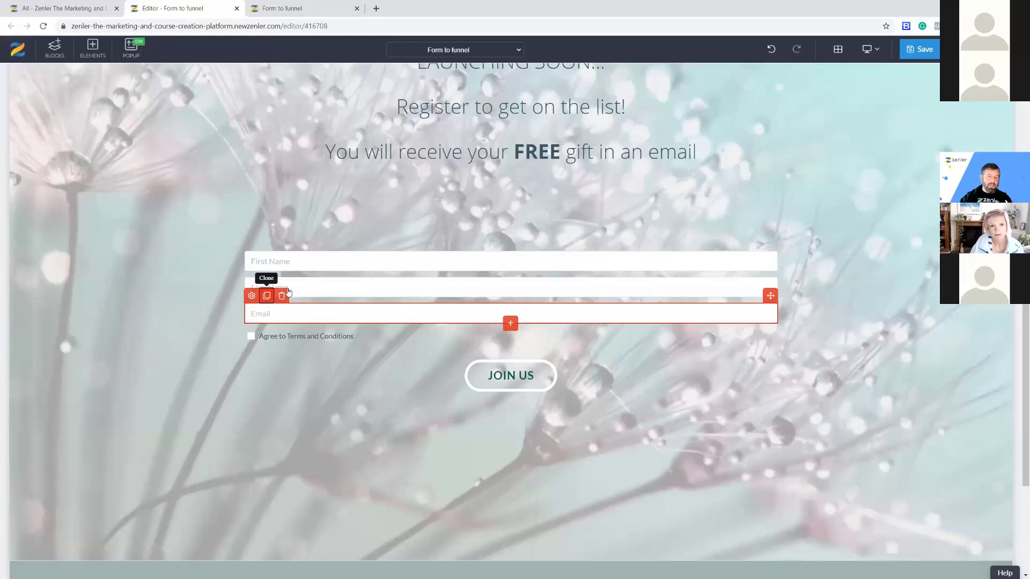
left_click(267, 297)
left_click(256, 325)
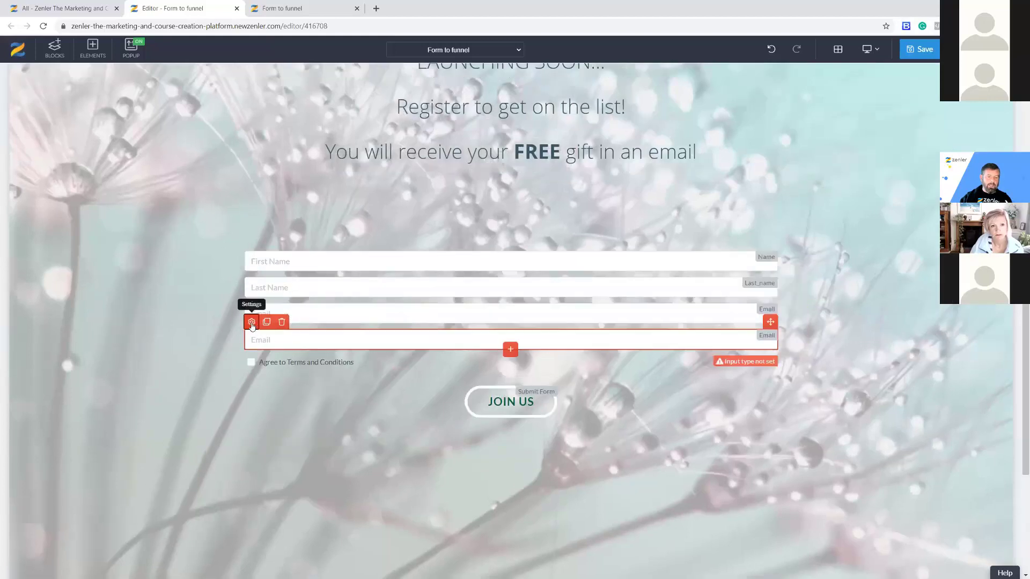
left_click(938, 99)
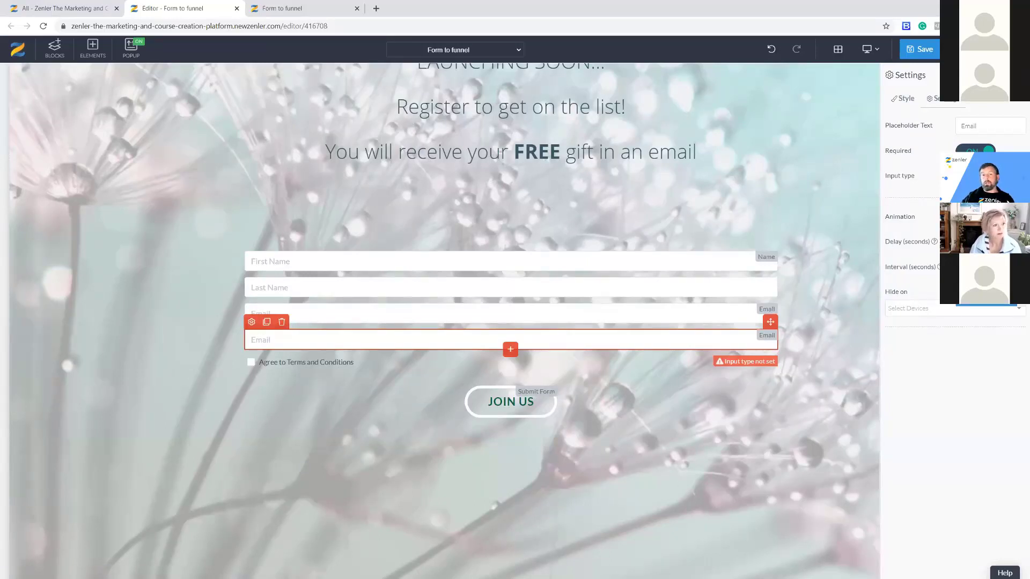
left_click(986, 301)
Change the new field's placeholder to 'Do you Surf' and its custom type name to Surf.
left_click_drag(984, 126, 912, 157)
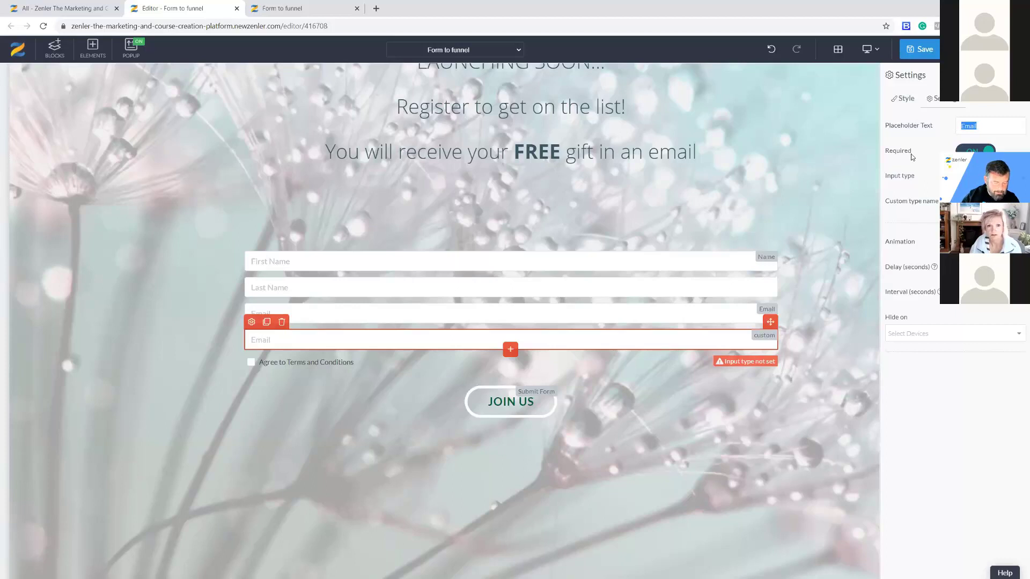
type("Do you Surf")
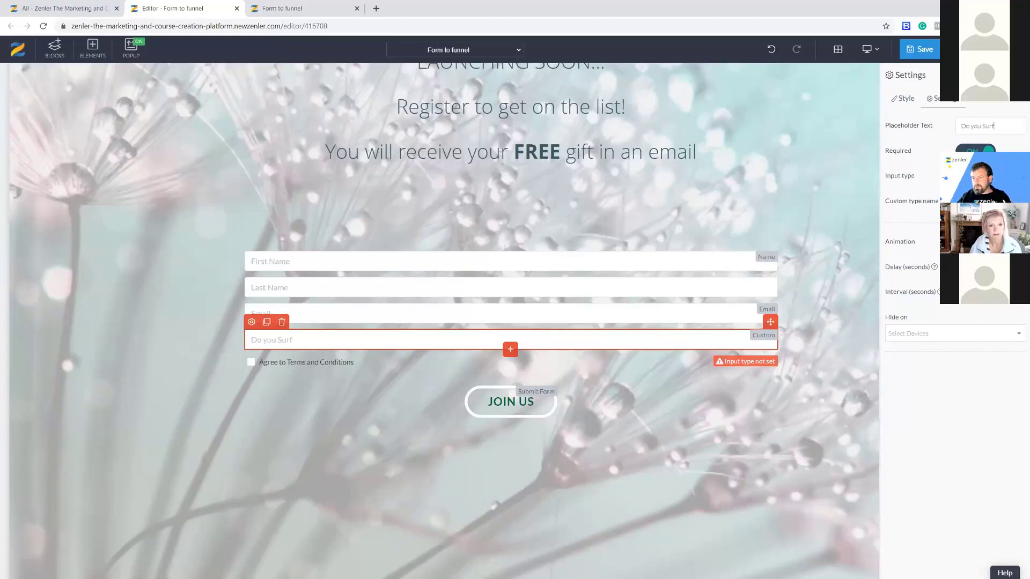
type("S")
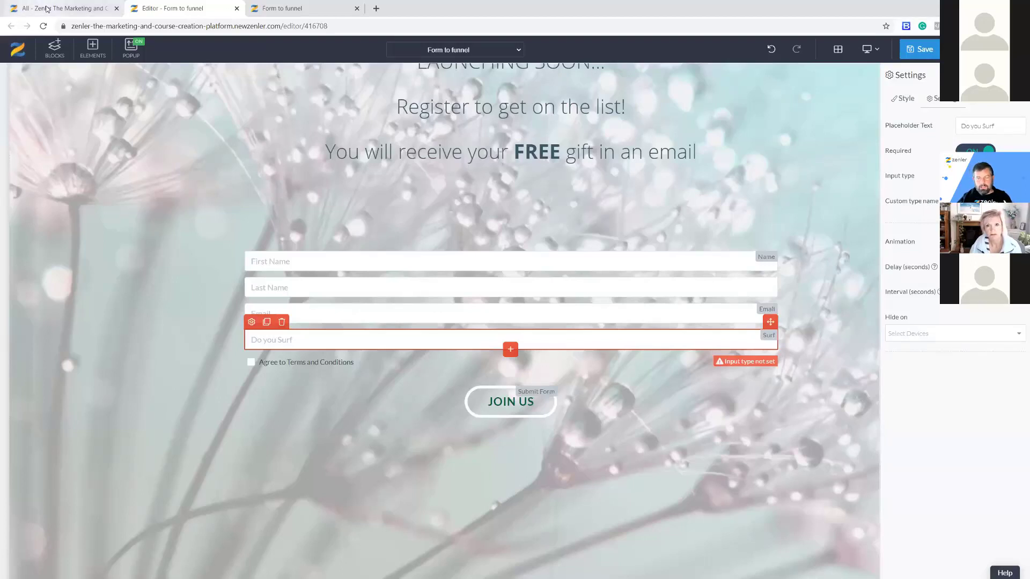
left_click(64, 8)
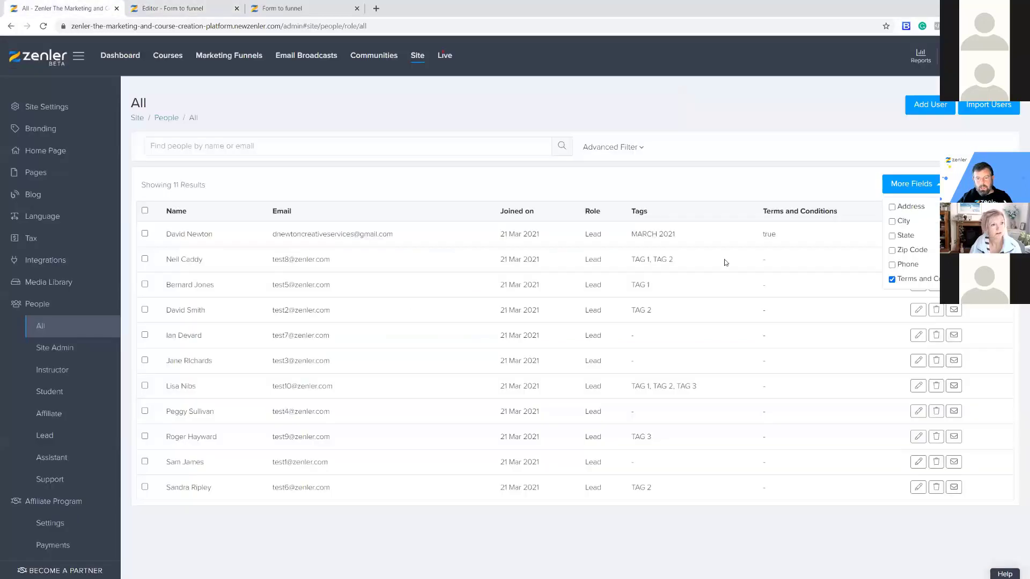
Save the updated signup form in the editor.
left_click_drag(763, 211, 837, 211)
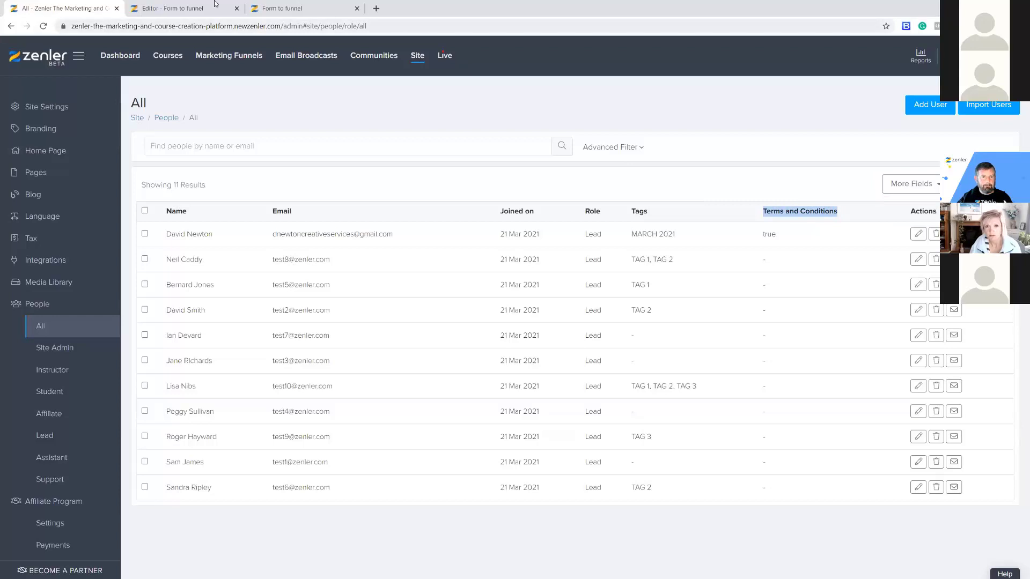
left_click(177, 8)
left_click(922, 50)
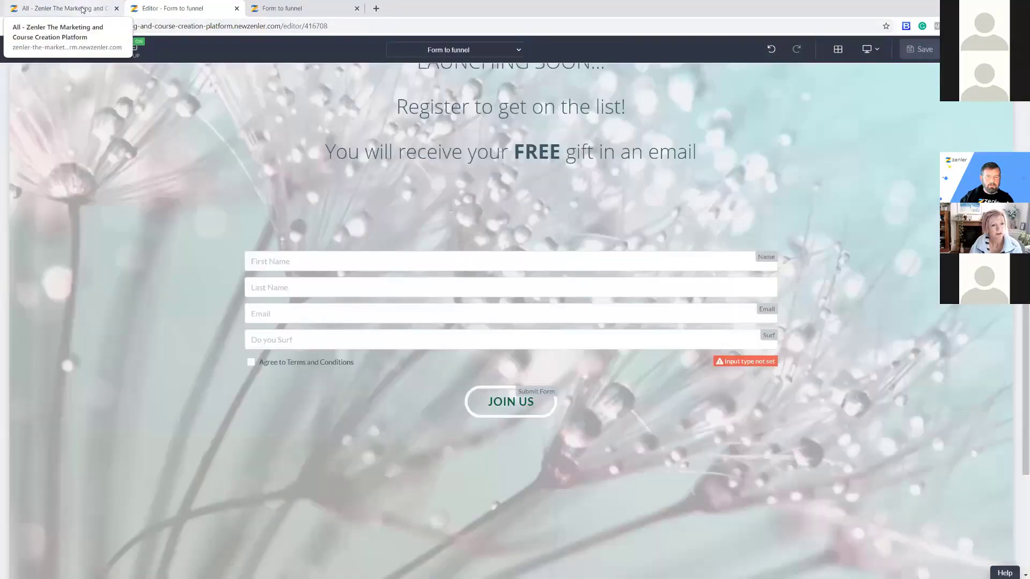
Delete the earlier test sign-up from the people list.
left_click(83, 9)
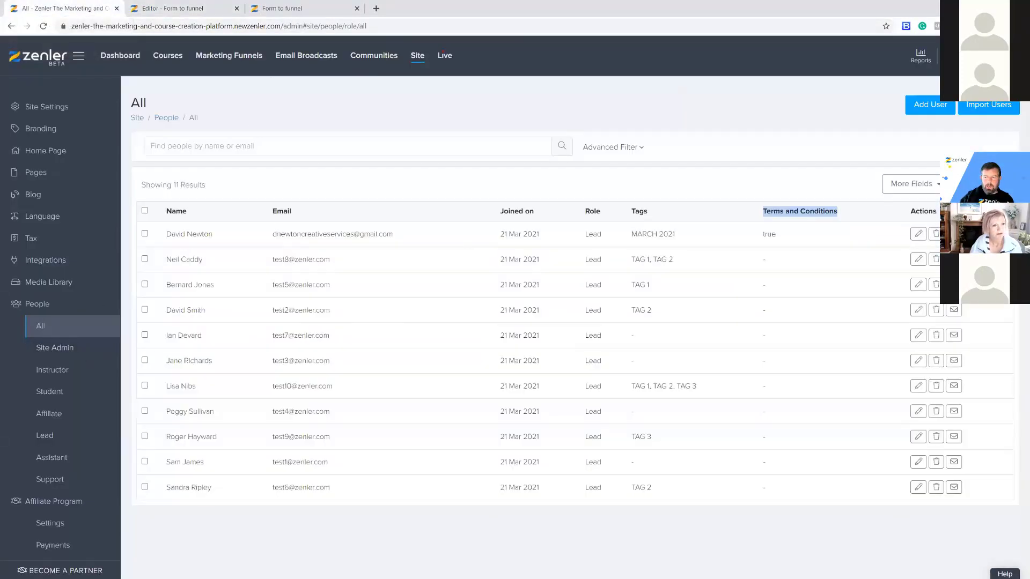
left_click(792, 234)
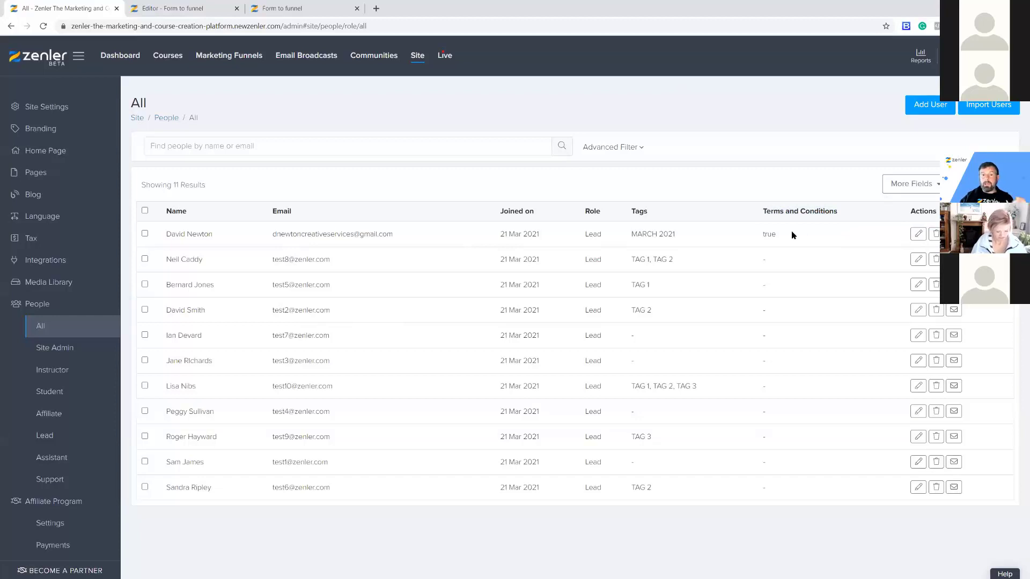
left_click(936, 235)
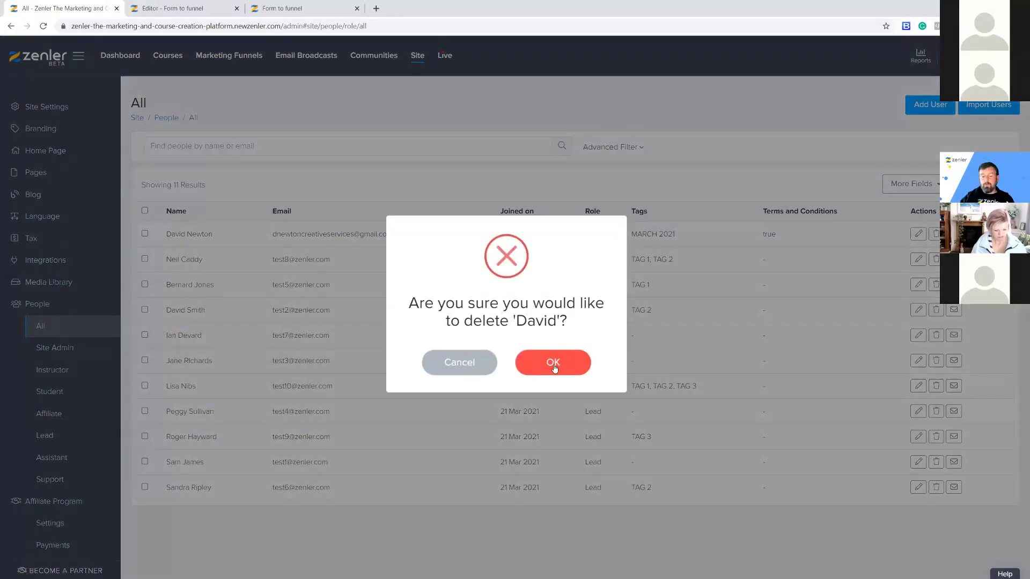
left_click(555, 362)
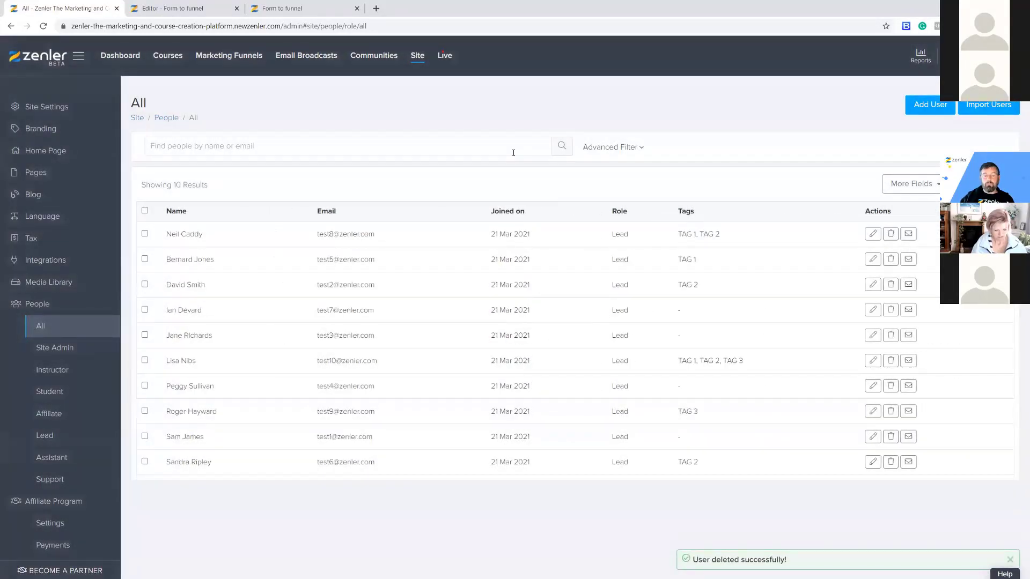
left_click(271, 8)
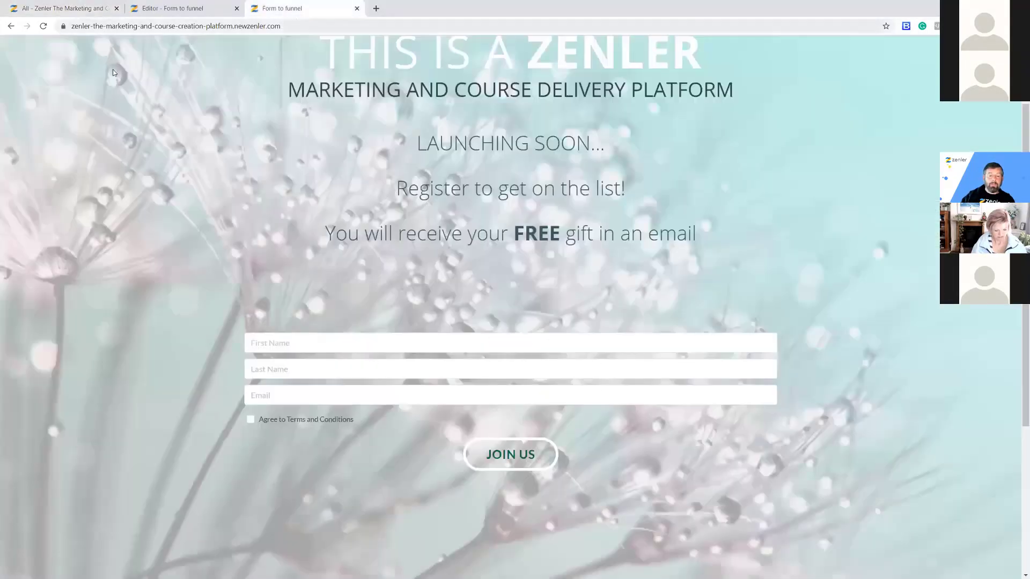
Fill a test sign-up on the reloaded live form with autofilled details, Surf 'Yes' and Terms agreed.
left_click(43, 26)
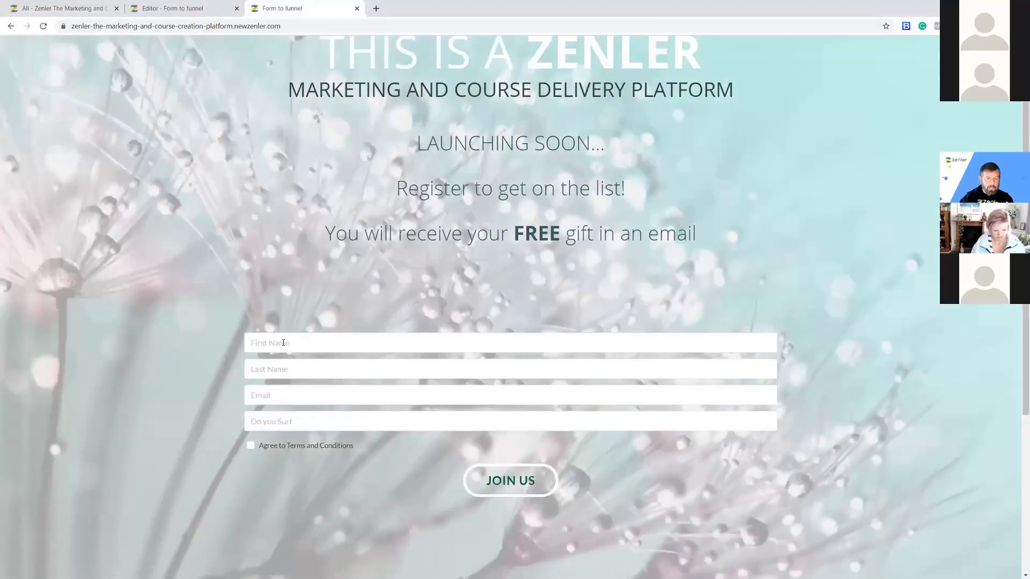
left_click(283, 343)
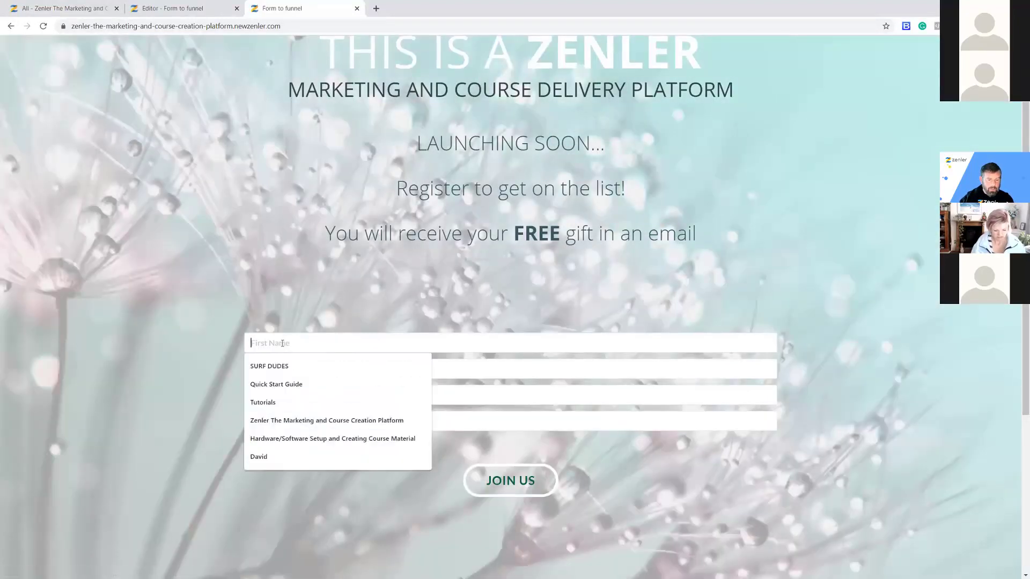
type("da")
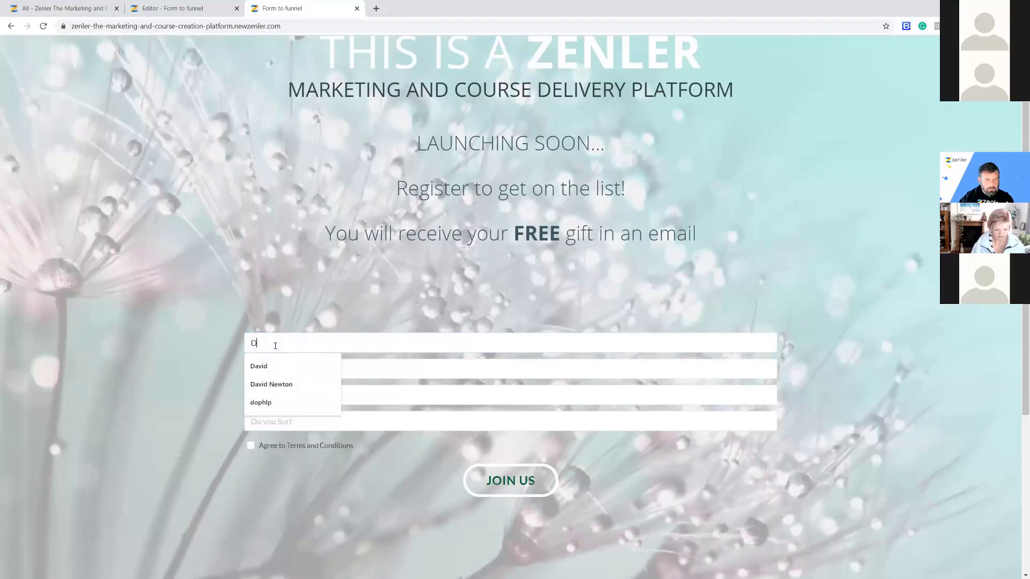
left_click(264, 367)
left_click(271, 371)
left_click(262, 410)
left_click(262, 396)
left_click(265, 421)
left_click(265, 421)
type("Yes")
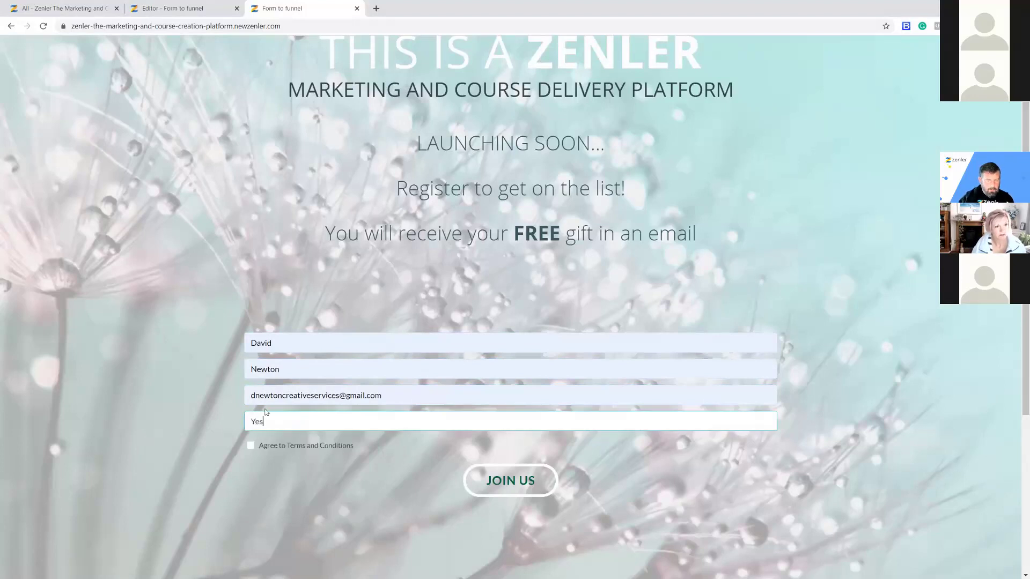
left_click(251, 445)
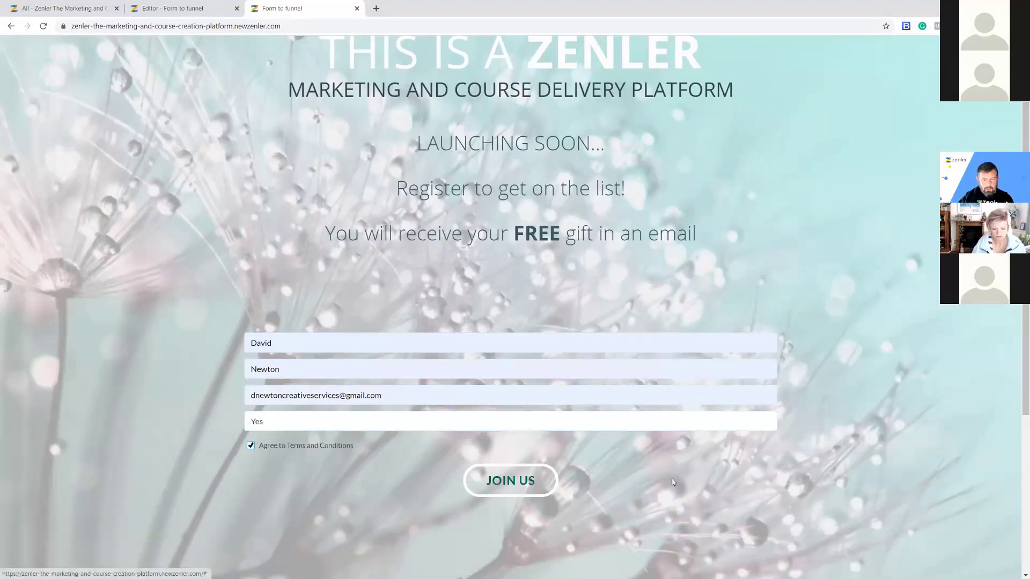
Reload the people list and add Surf and Terms and Conditions columns.
left_click(80, 9)
left_click(42, 27)
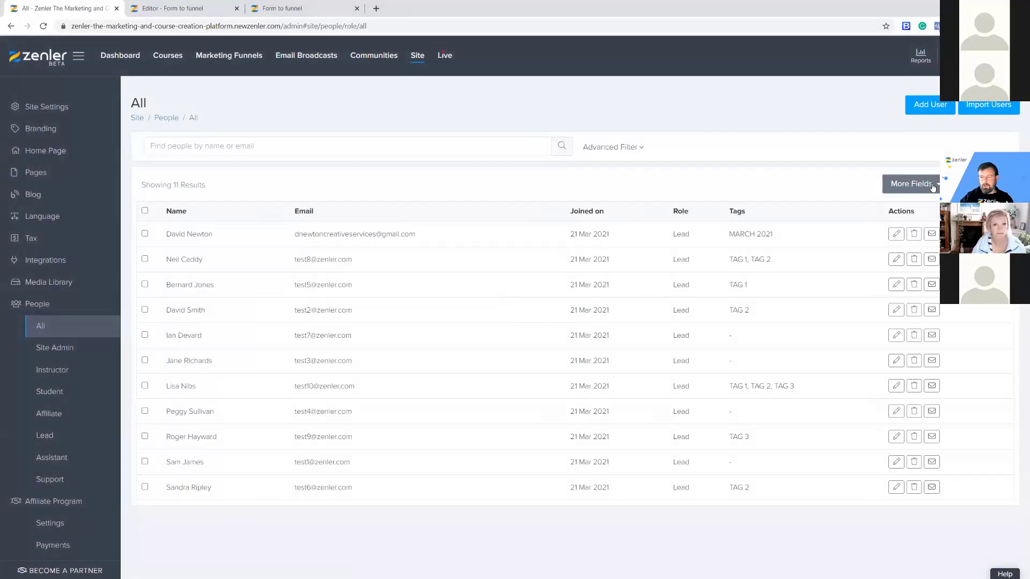
left_click(911, 183)
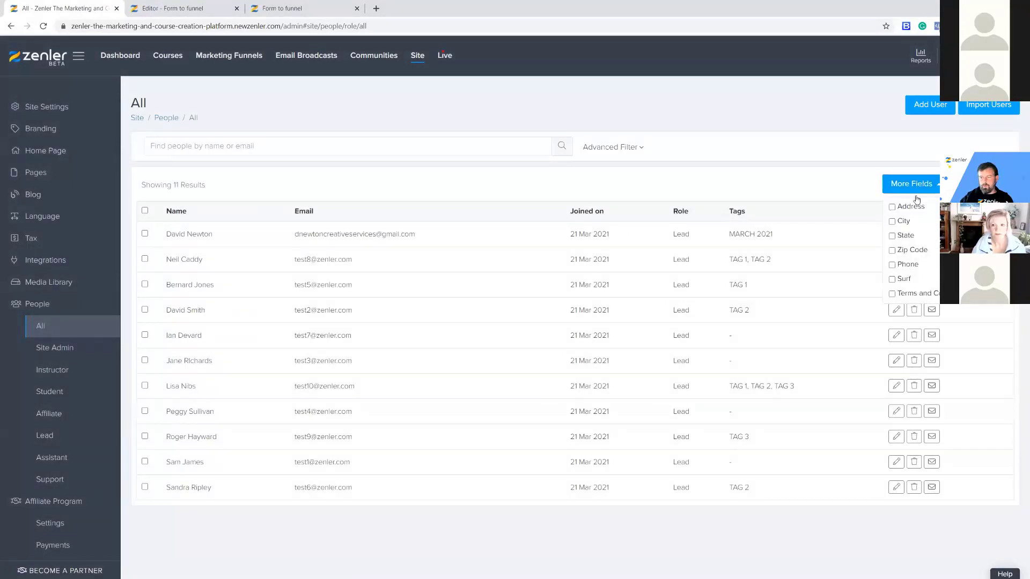
left_click(892, 279)
left_click(891, 295)
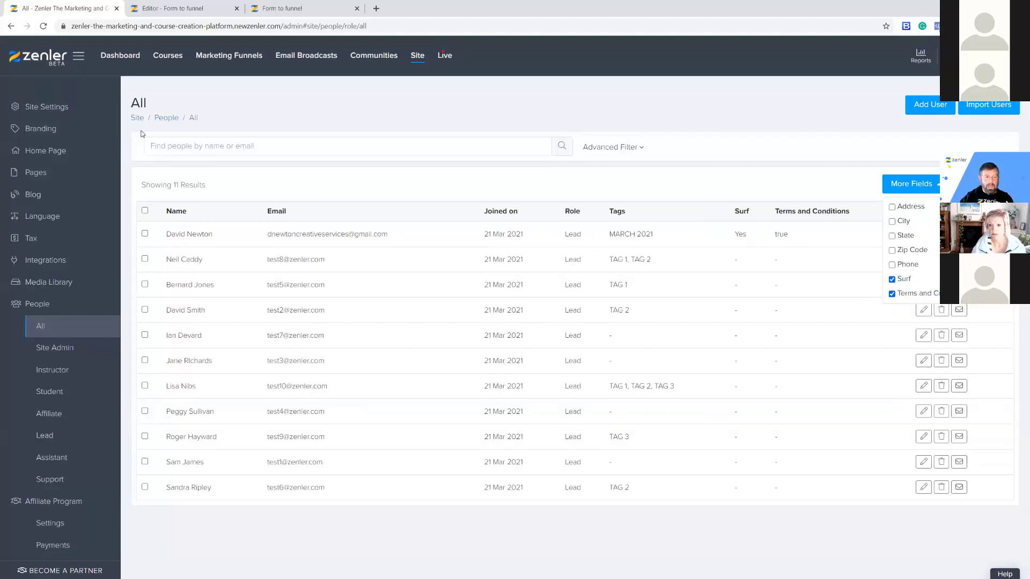
left_click(222, 57)
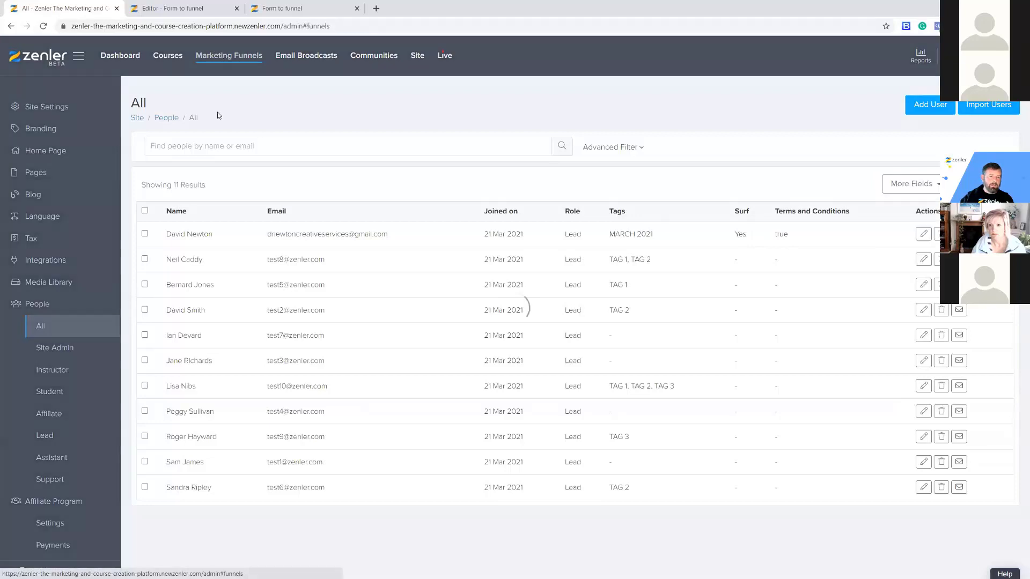
Open the NEW PROSPECTS MARCH 21 email list's members to confirm the new sign-up.
left_click(42, 132)
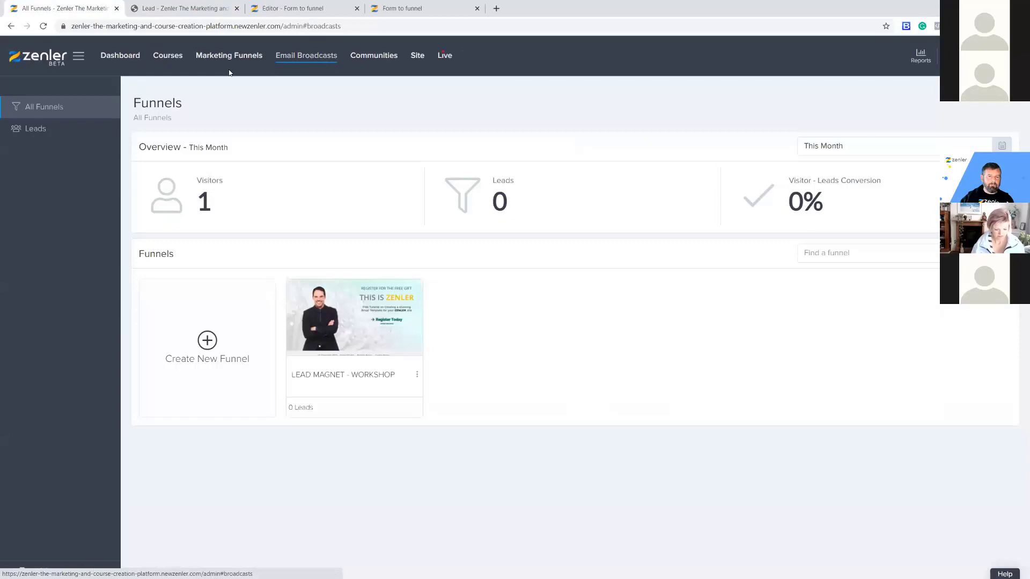
left_click(320, 60)
left_click(52, 128)
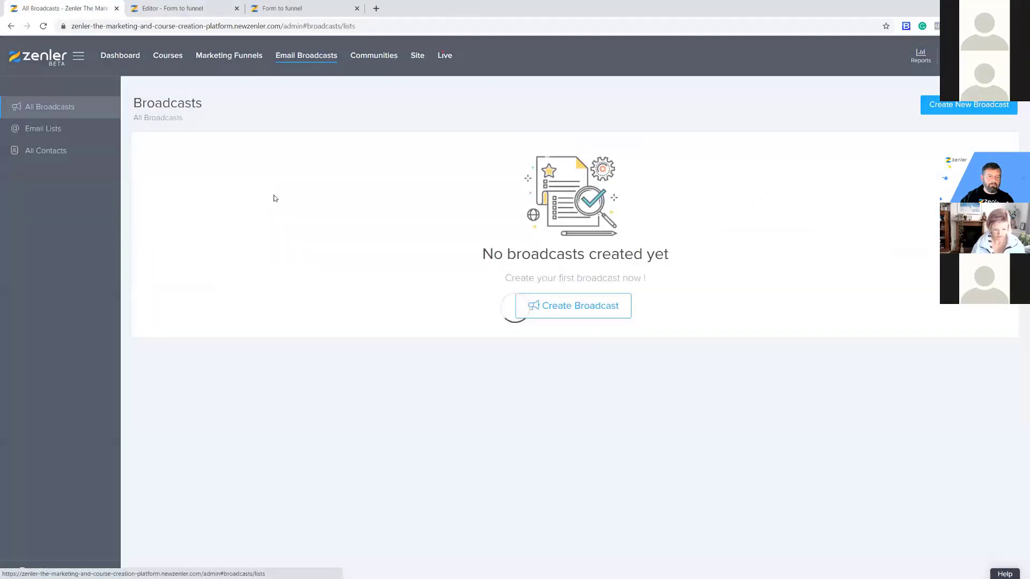
left_click(836, 180)
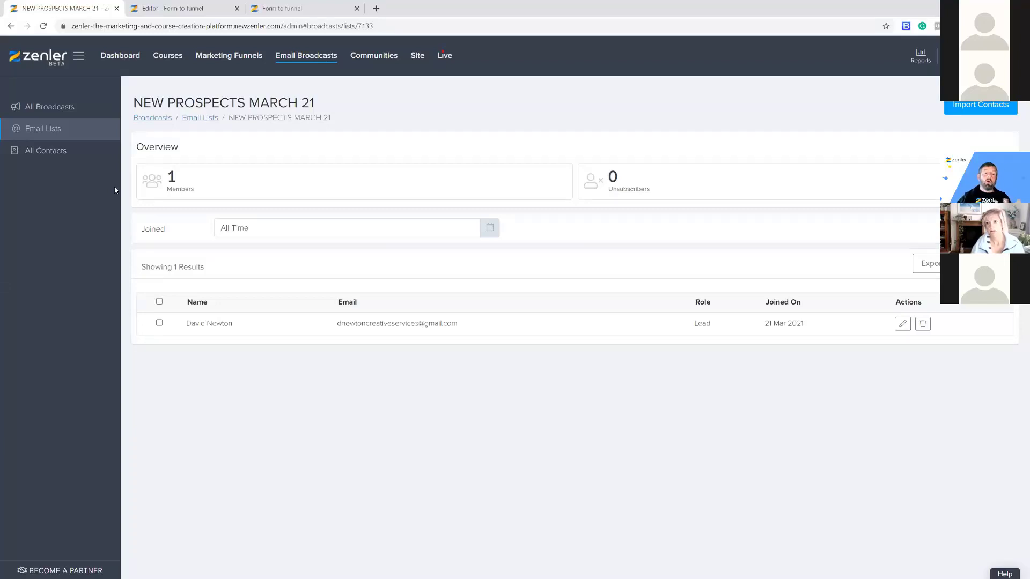
Go to the site settings and open the Pages list.
left_click(200, 8)
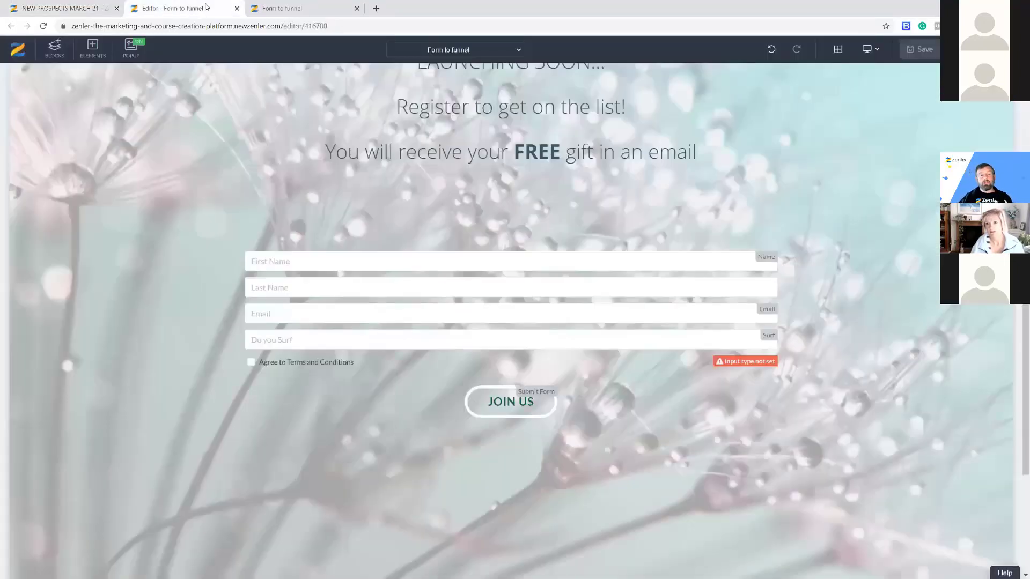
left_click(66, 7)
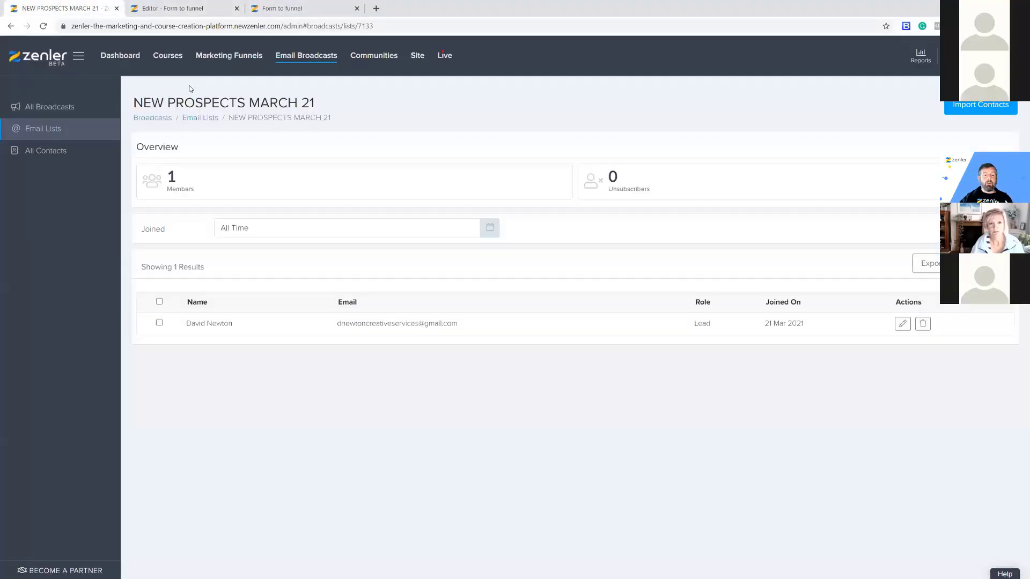
left_click(417, 56)
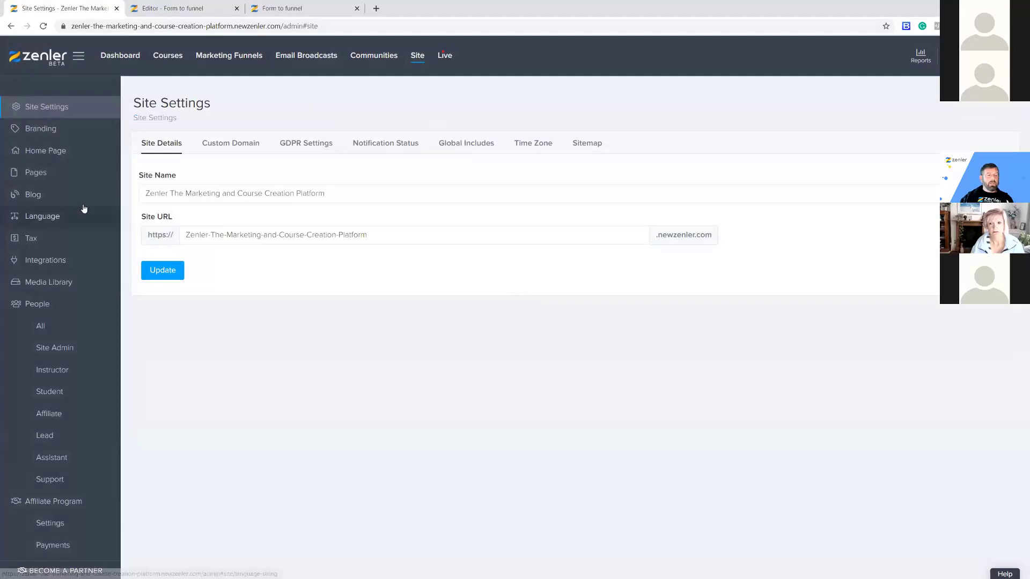
left_click(36, 171)
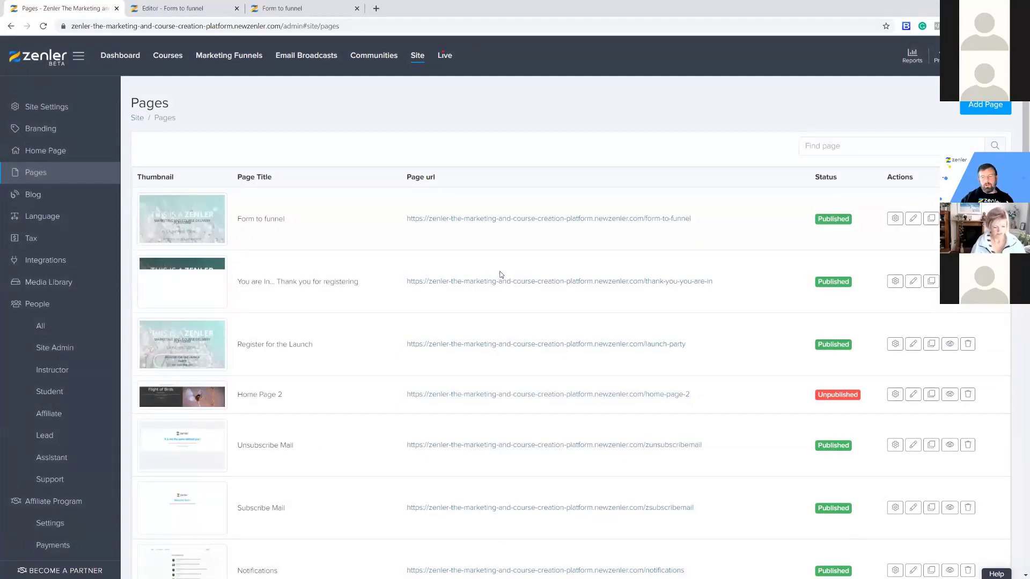
Scroll the Pages list and edit the 'You are In... Thank you for registering' page.
left_click_drag(1025, 244, 1016, 515)
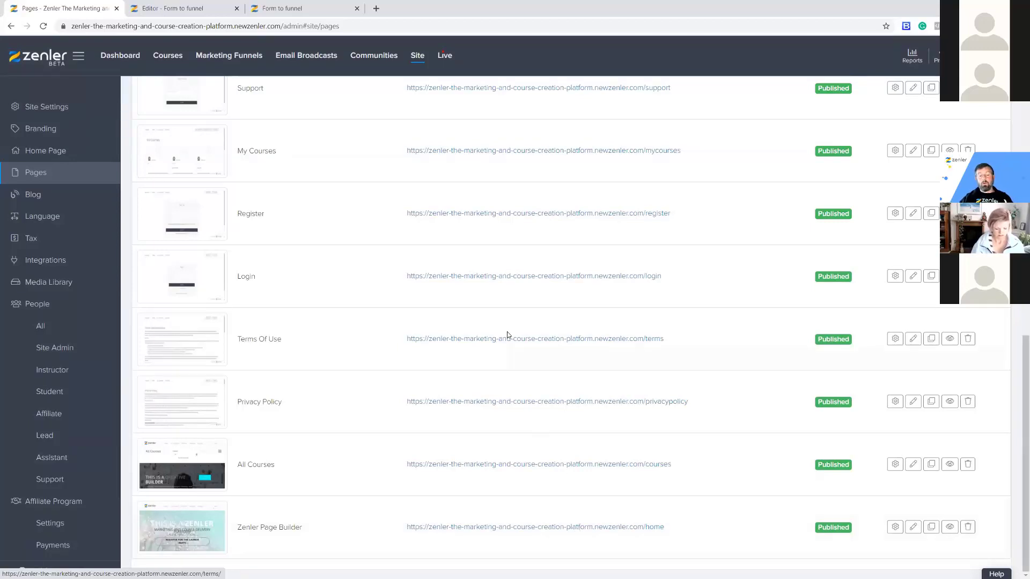
scroll(673, 210, "up", 6)
scroll(672, 208, "up", 5)
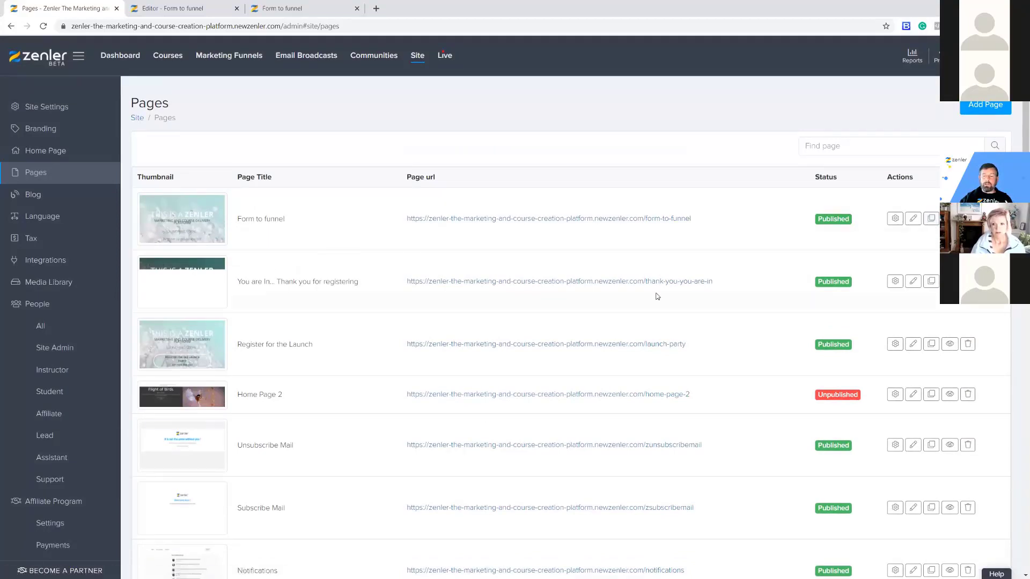
left_click(913, 282)
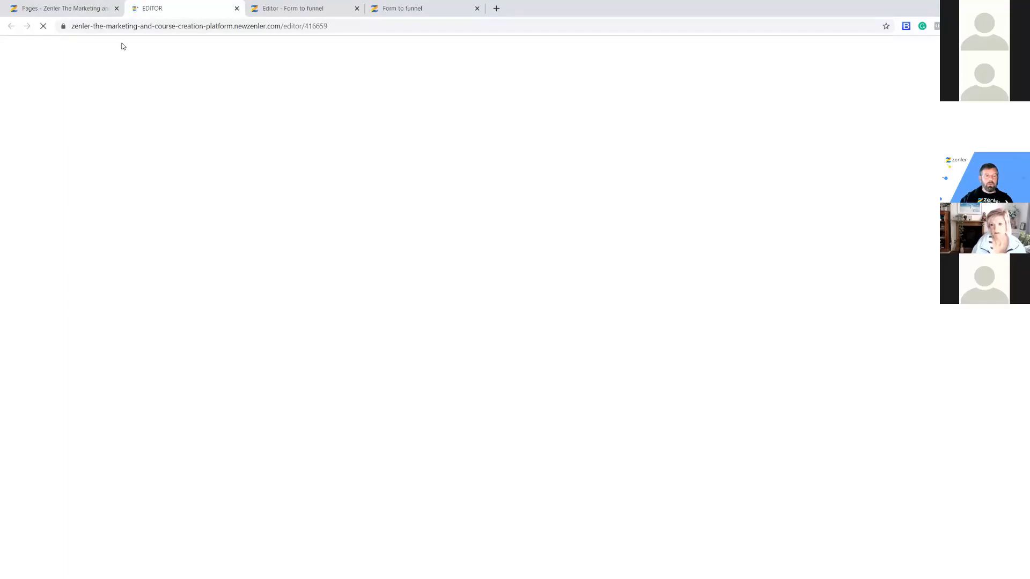
Replace the thank-you page subtitle with COURSES and save the page.
left_click(85, 12)
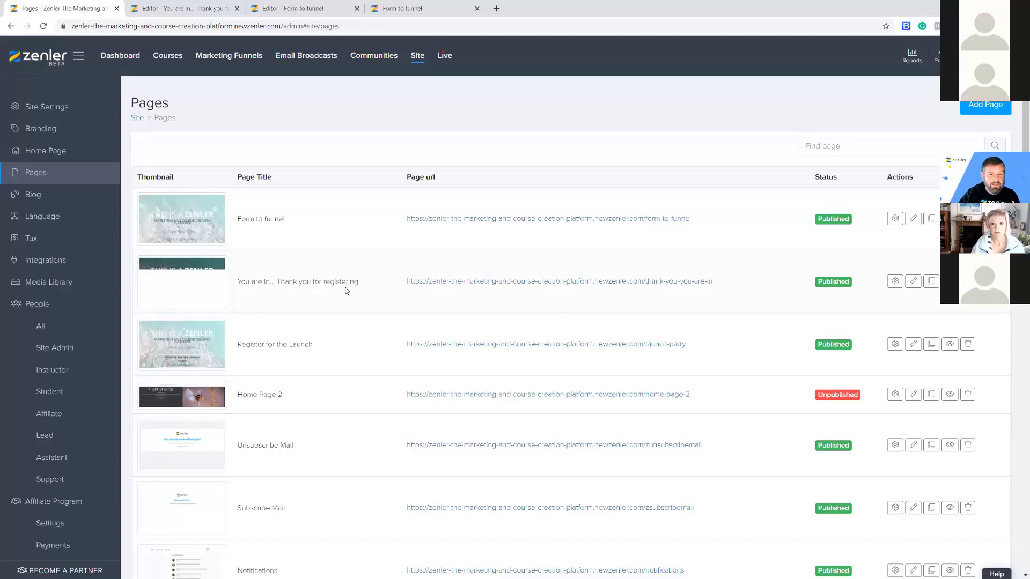
left_click(316, 9)
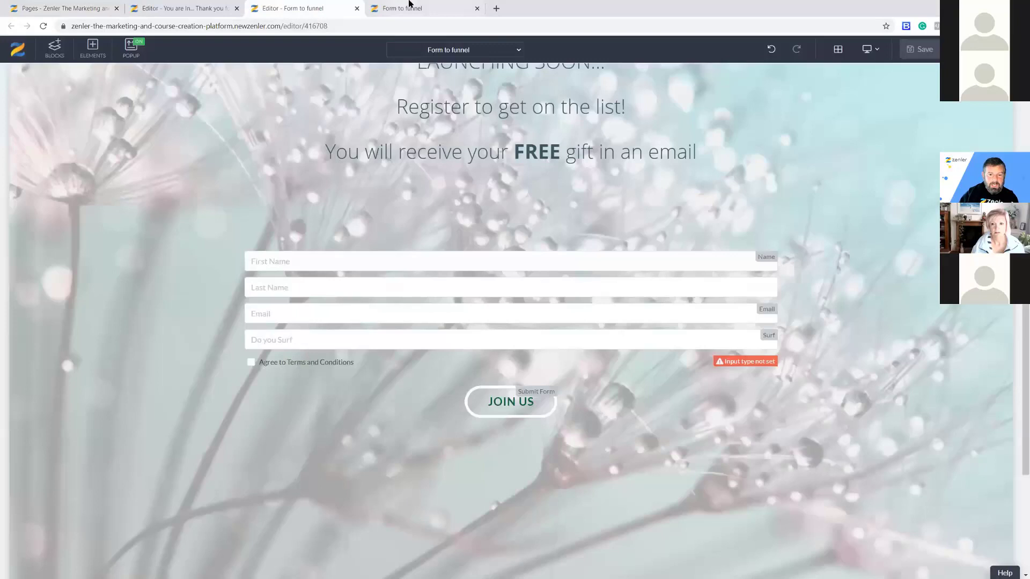
left_click(409, 5)
left_click(185, 8)
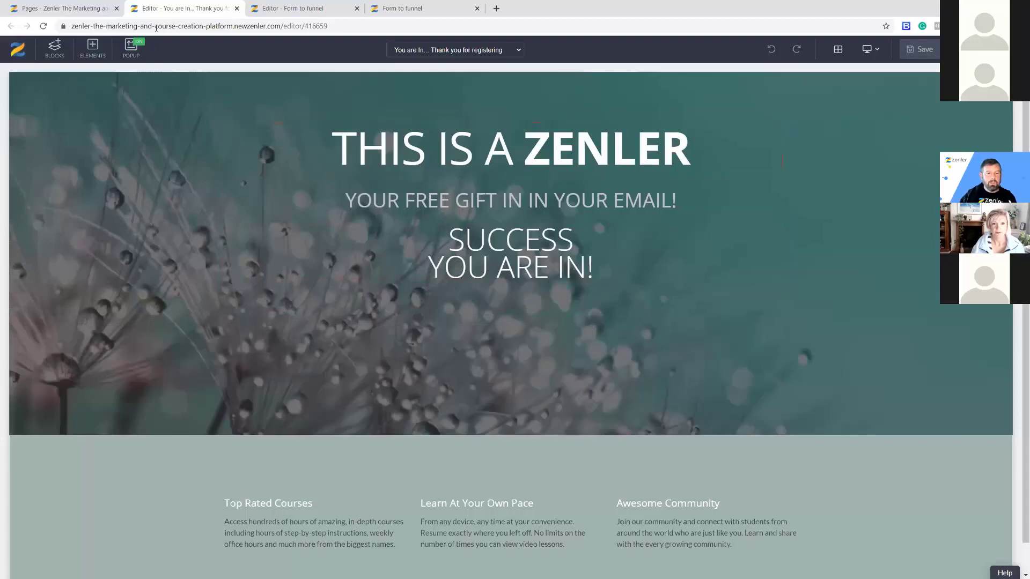
left_click(475, 203)
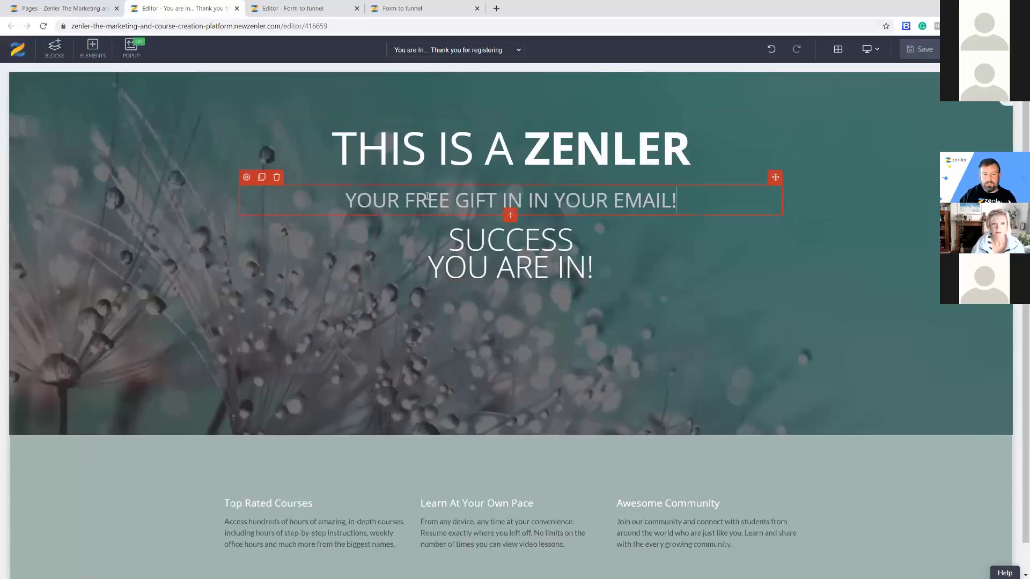
left_click_drag(686, 203, 340, 203)
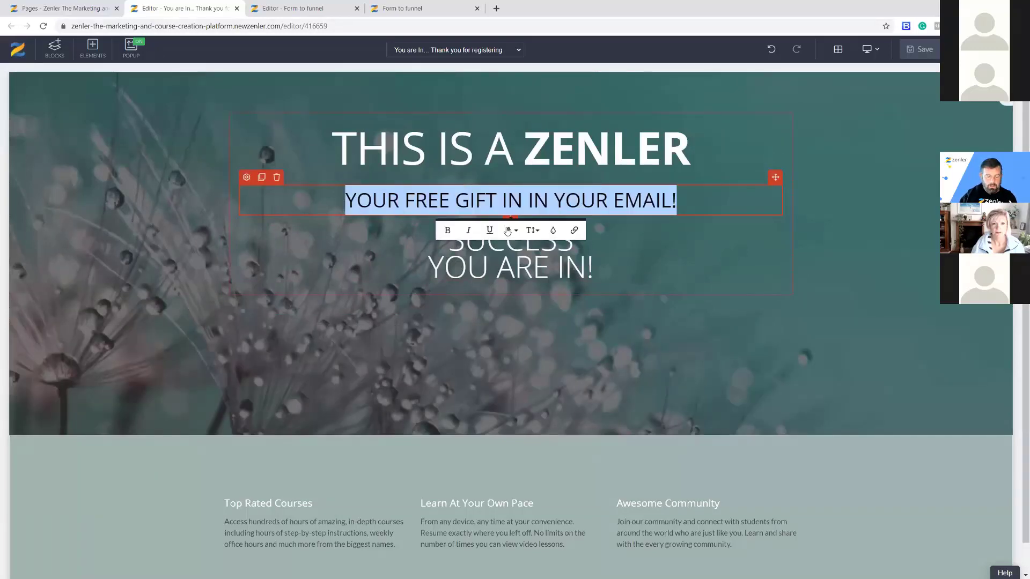
key("ctrl+c")
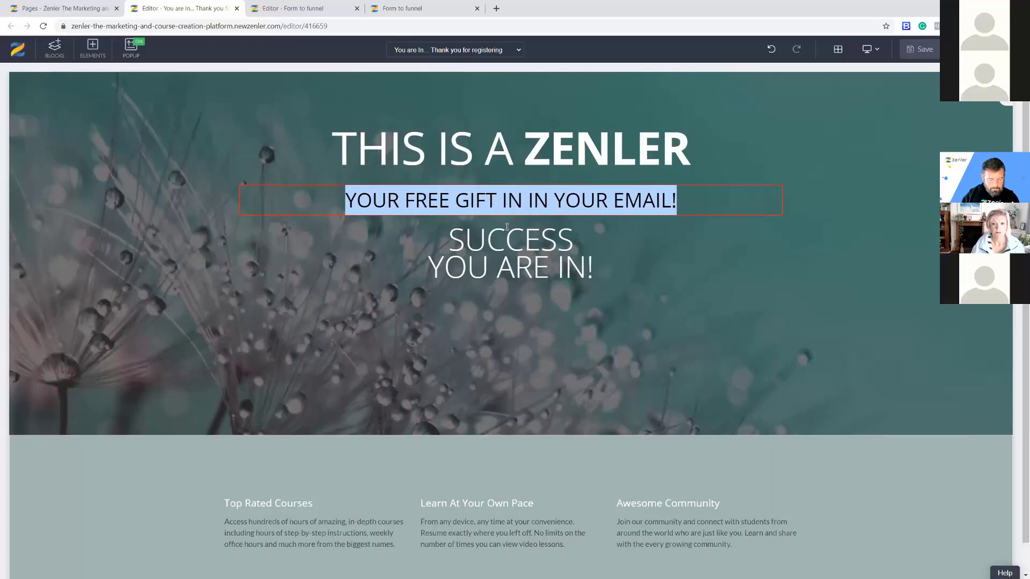
type("COURSES")
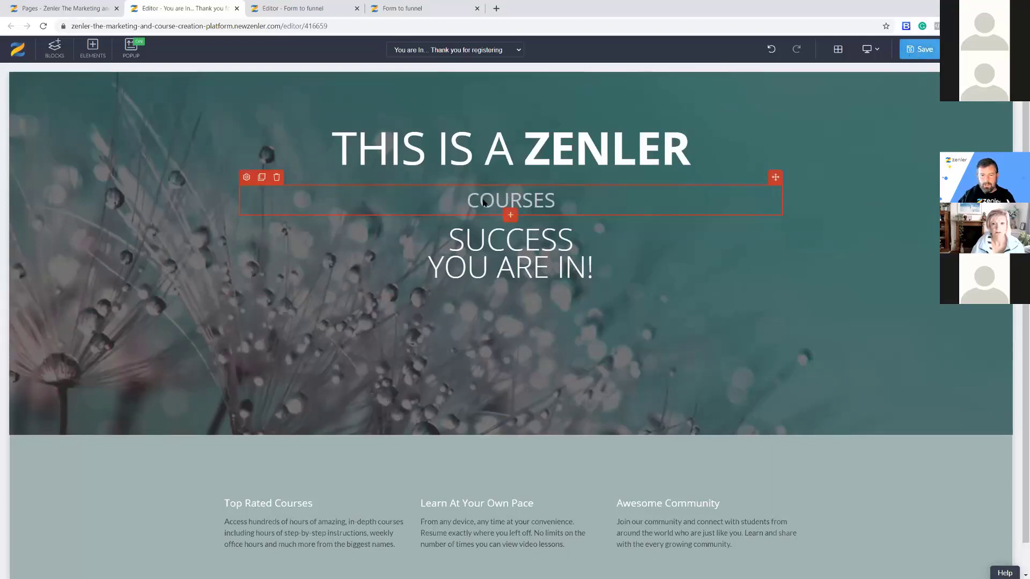
key("ctrl+s")
key("ctrl+Tab")
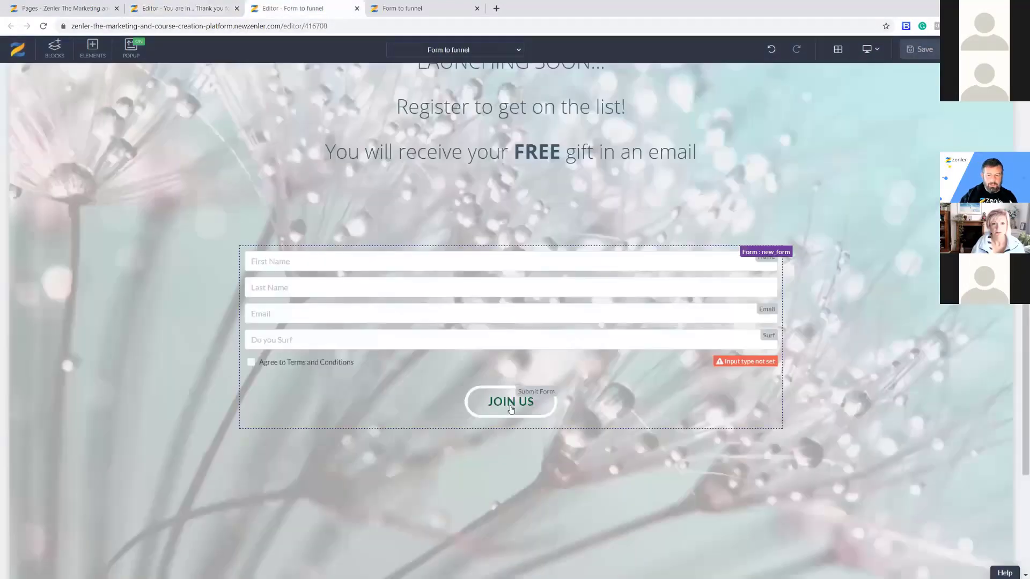
Open the JOIN US submit button's settings in the Form to funnel editor.
left_click(510, 410)
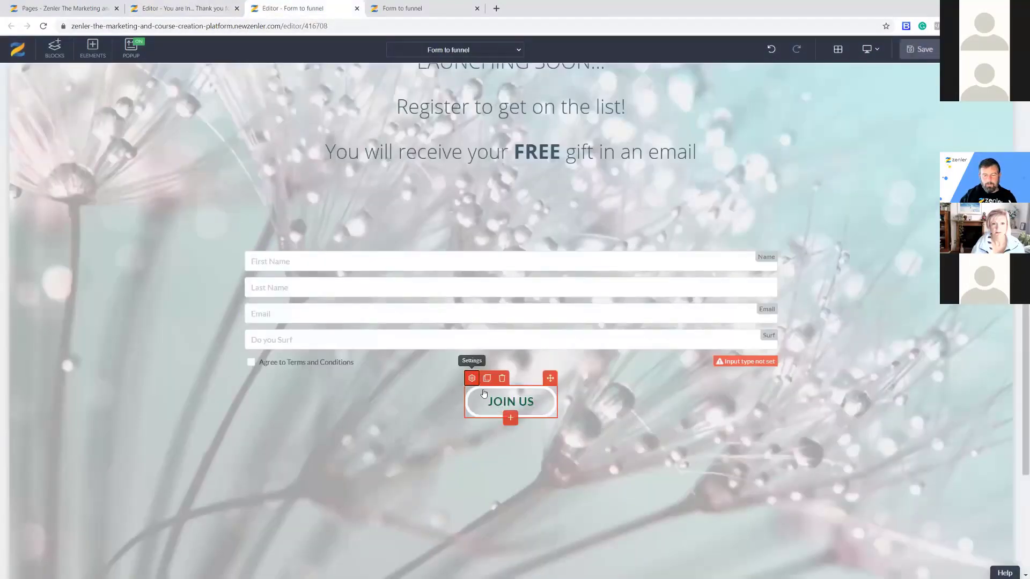
left_click(471, 378)
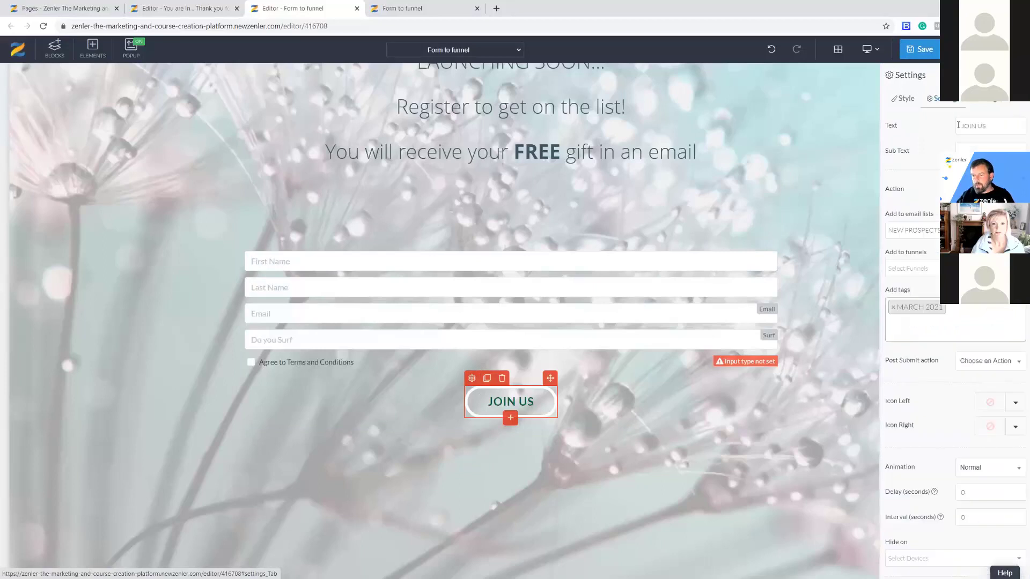
left_click_drag(938, 361, 893, 363)
left_click(885, 363)
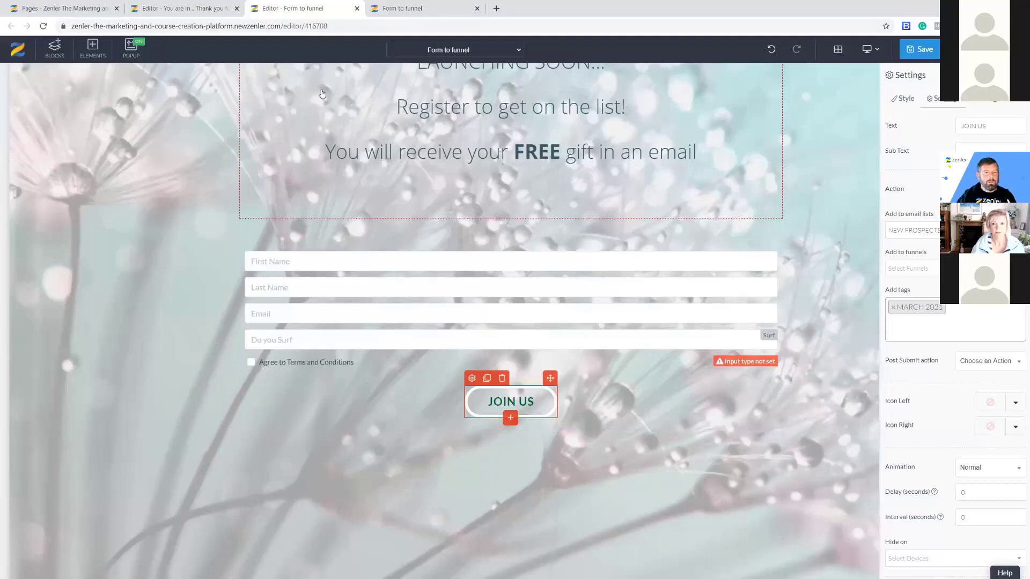
Select the /thank-you-you-are-in part of the thank-you page's address in the Pages list.
left_click(128, 9)
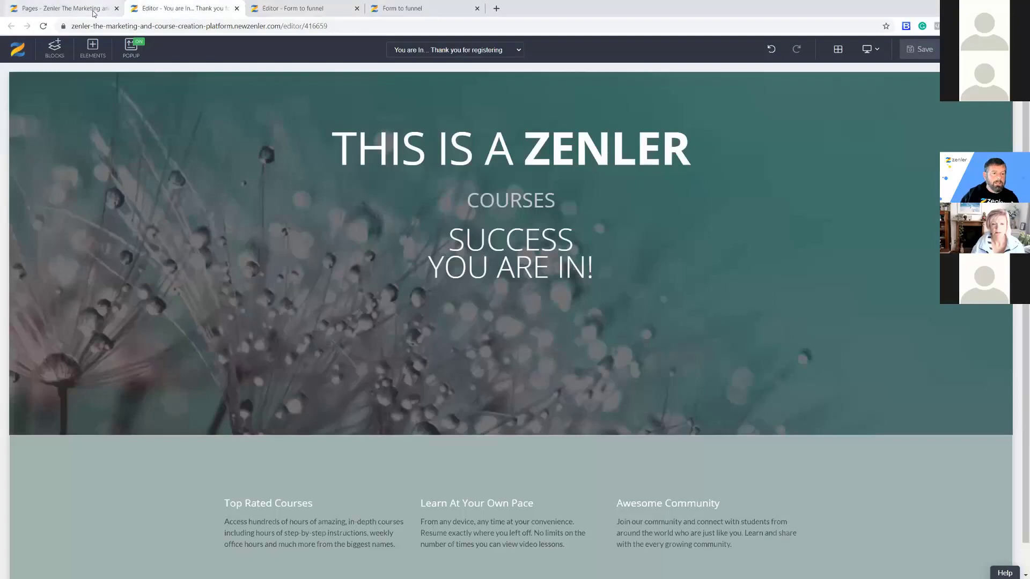
left_click(99, 10)
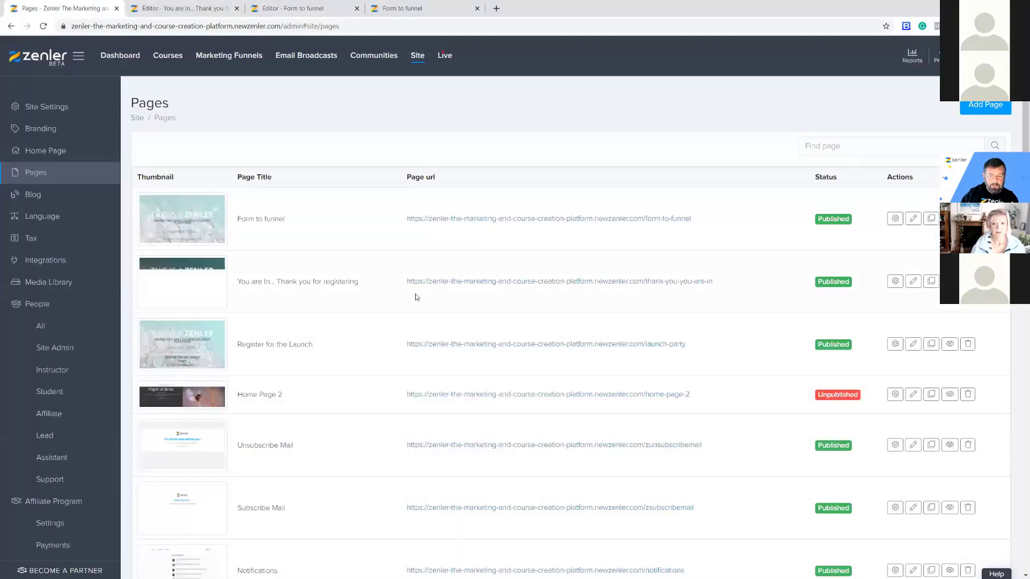
left_click_drag(711, 281, 643, 281)
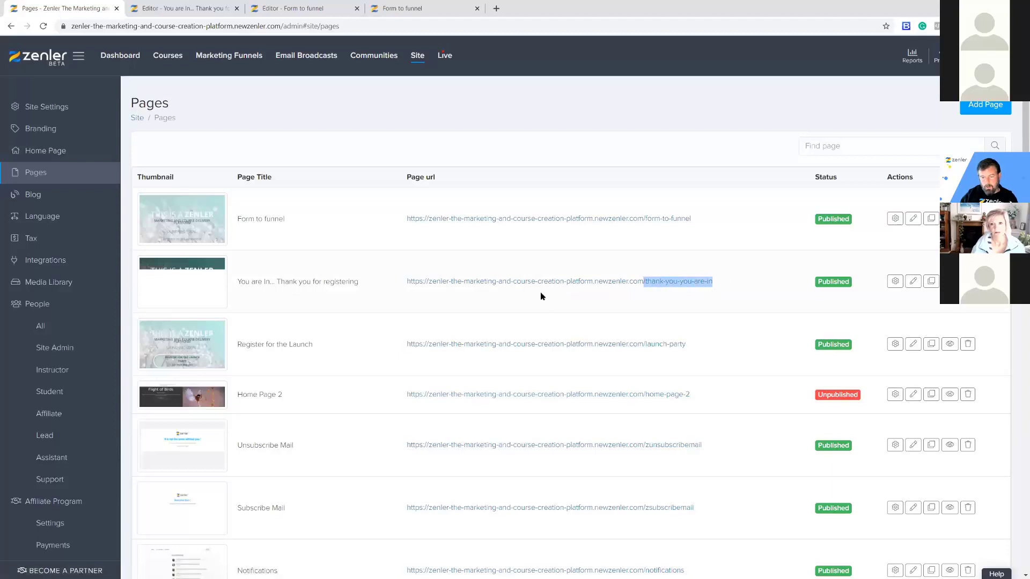
left_click(452, 292)
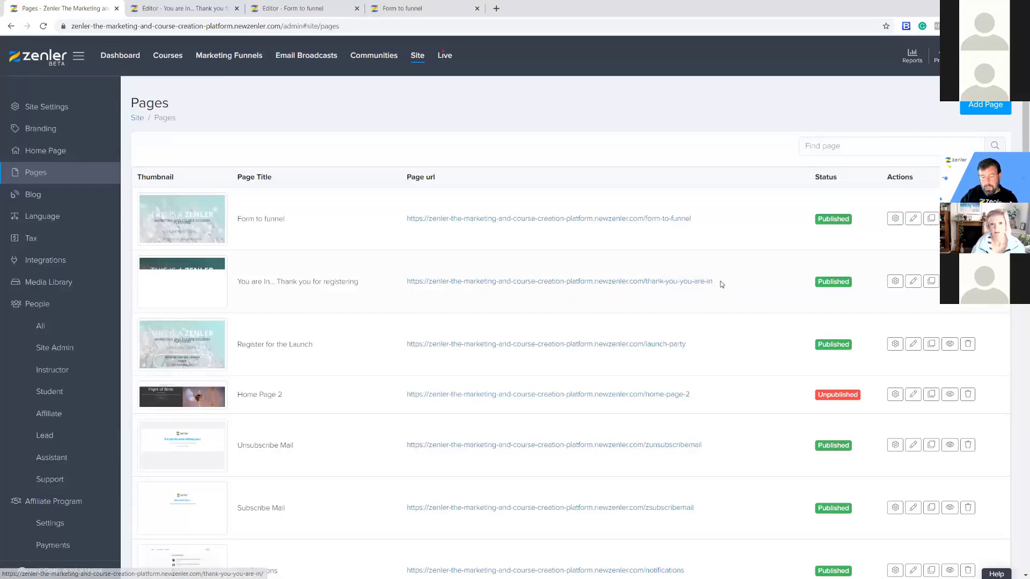
left_click_drag(718, 283, 400, 281)
left_click_drag(727, 283, 644, 281)
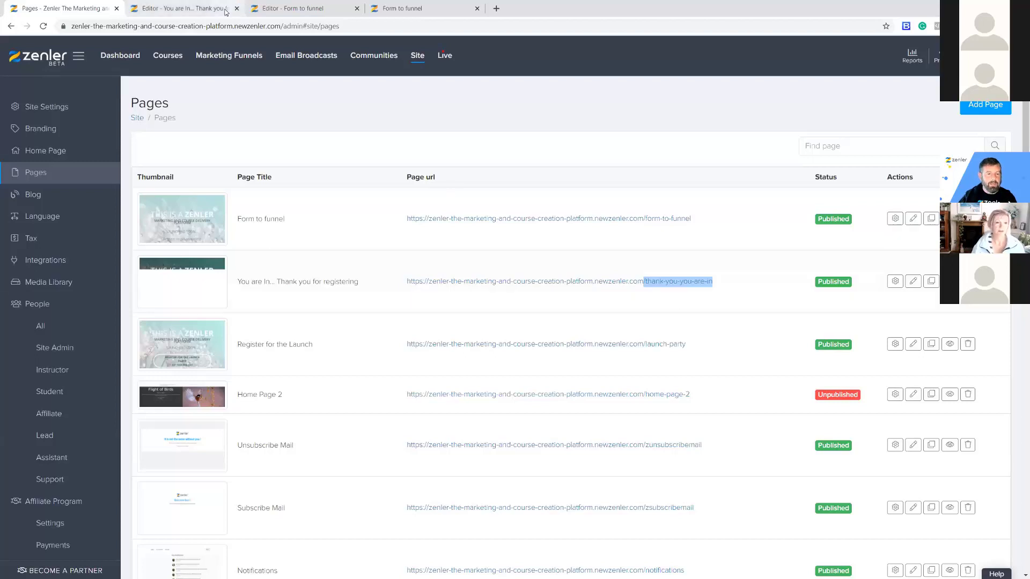
Set the form's post-submit action to Go to Link with the pasted thank-you-you-are-in address, and save.
left_click(208, 11)
left_click(306, 8)
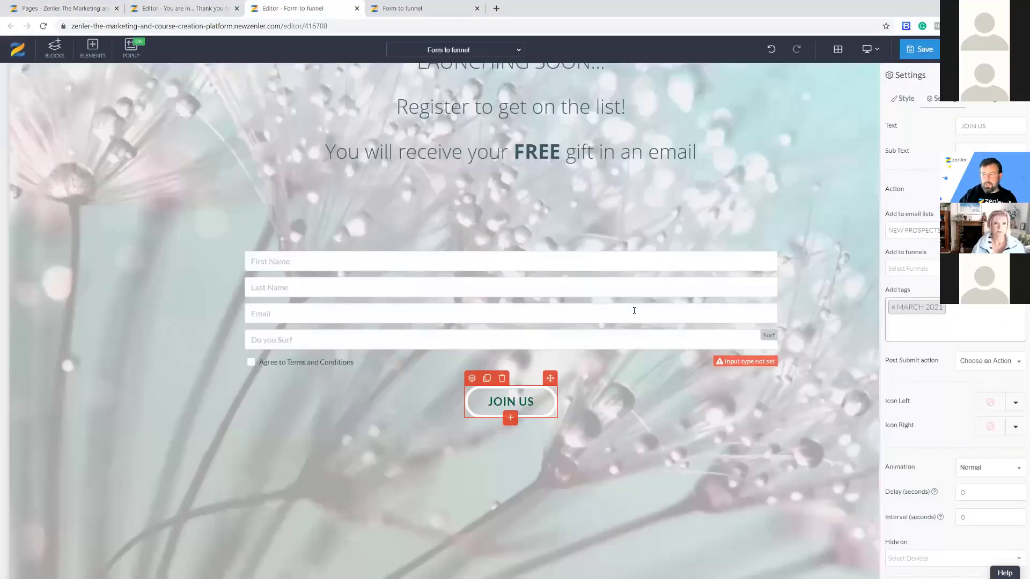
left_click(997, 362)
left_click(973, 400)
left_click(971, 382)
key("ctrl+v")
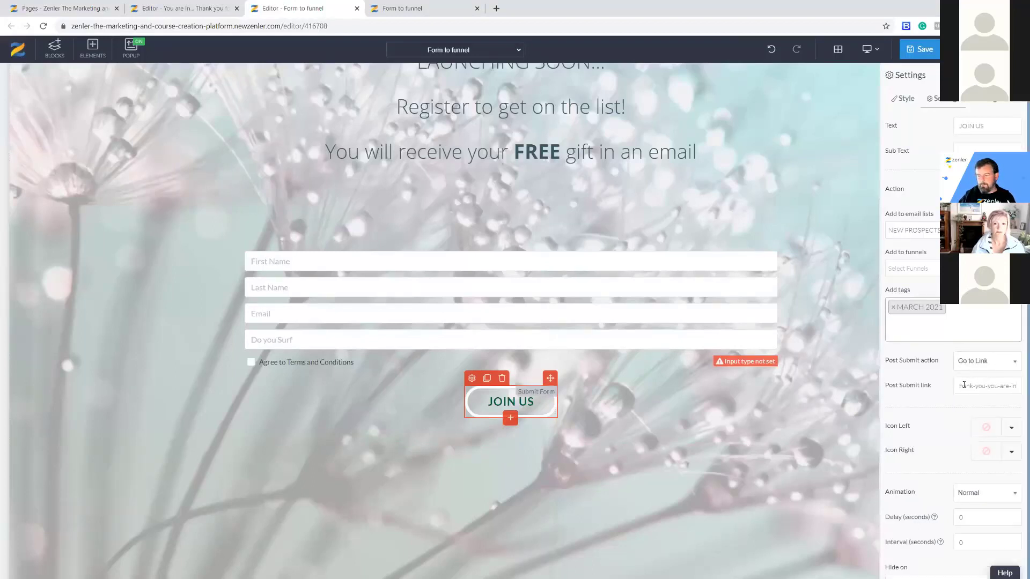
left_click(953, 385)
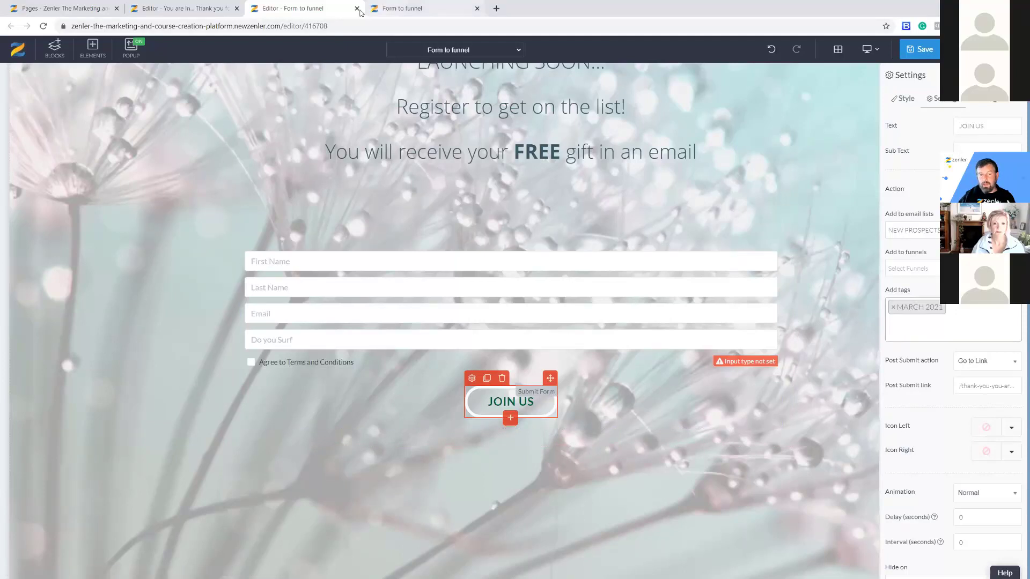
left_click(411, 9)
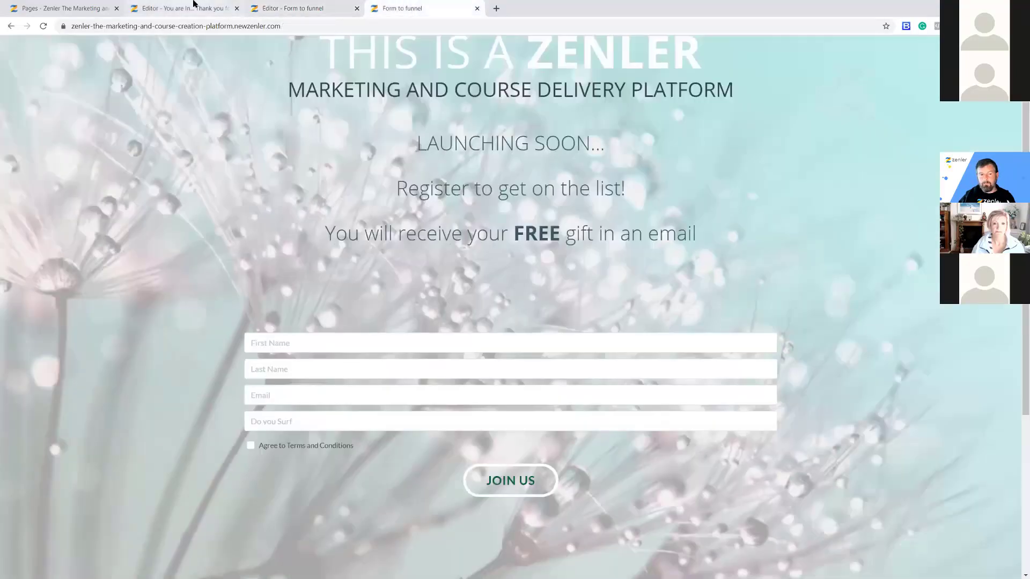
left_click(196, 7)
left_click(314, 9)
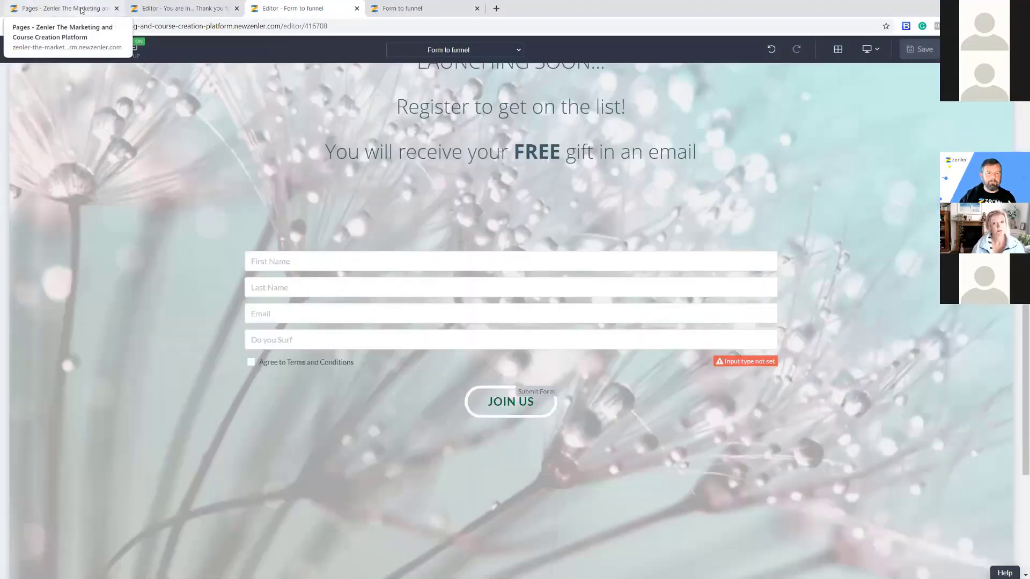
Delete the test lead from the All people list.
left_click(80, 10)
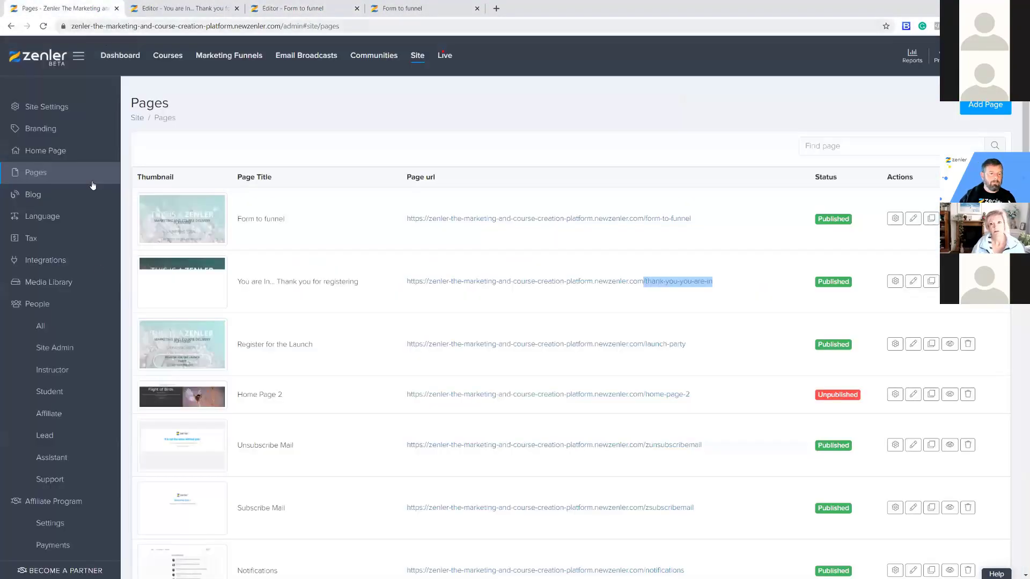
left_click(42, 327)
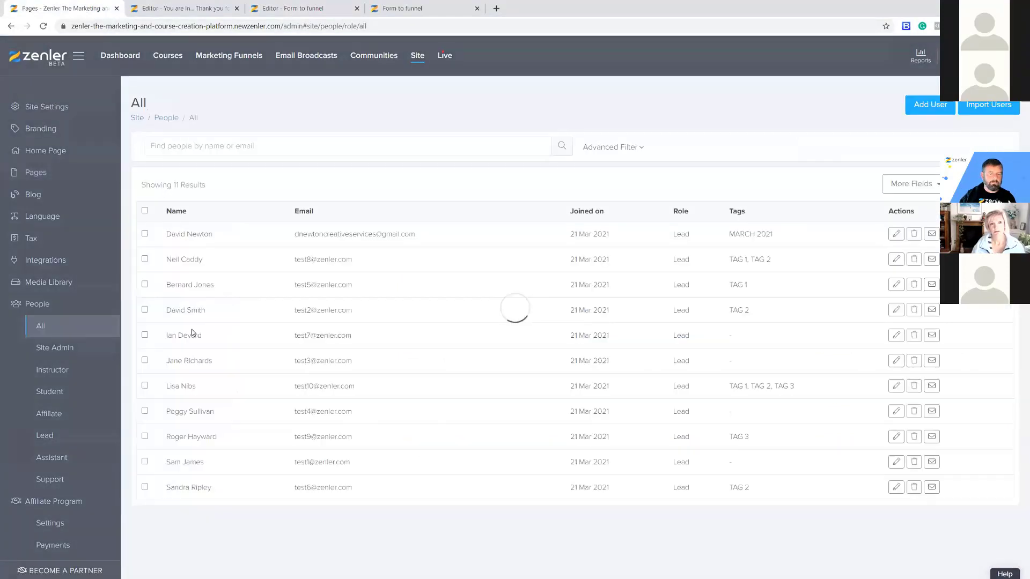
left_click(913, 236)
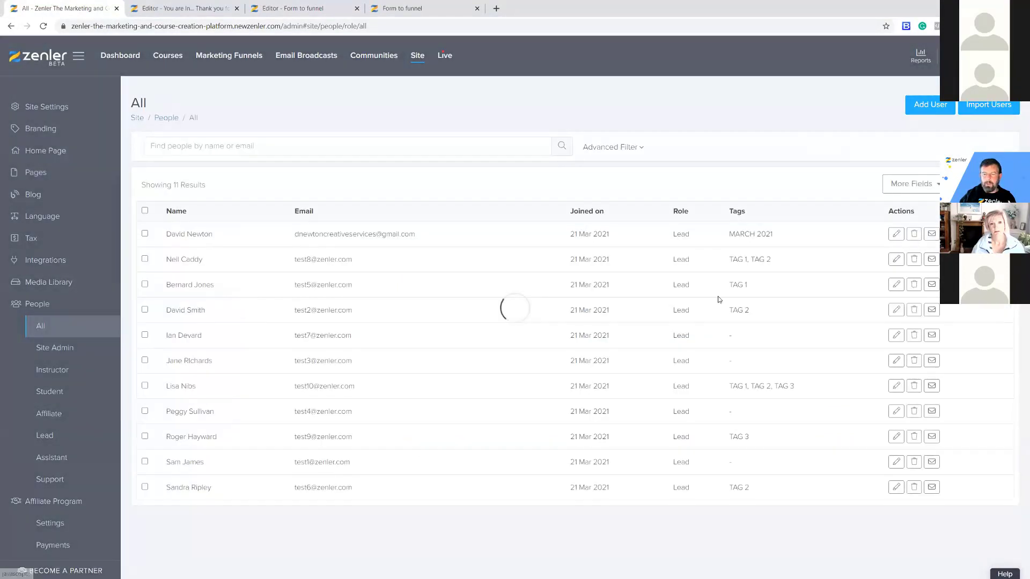
left_click(552, 363)
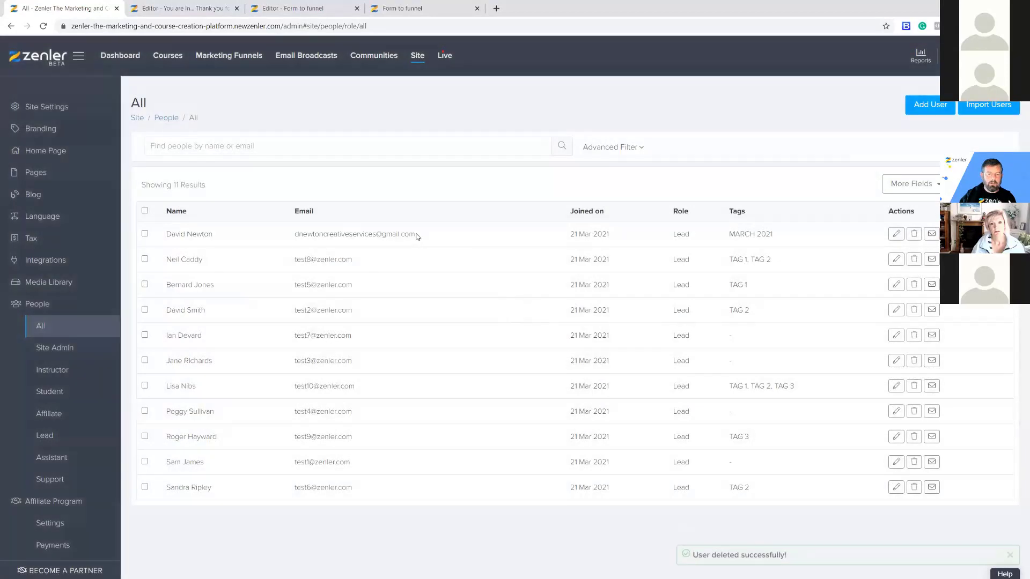
left_click(302, 10)
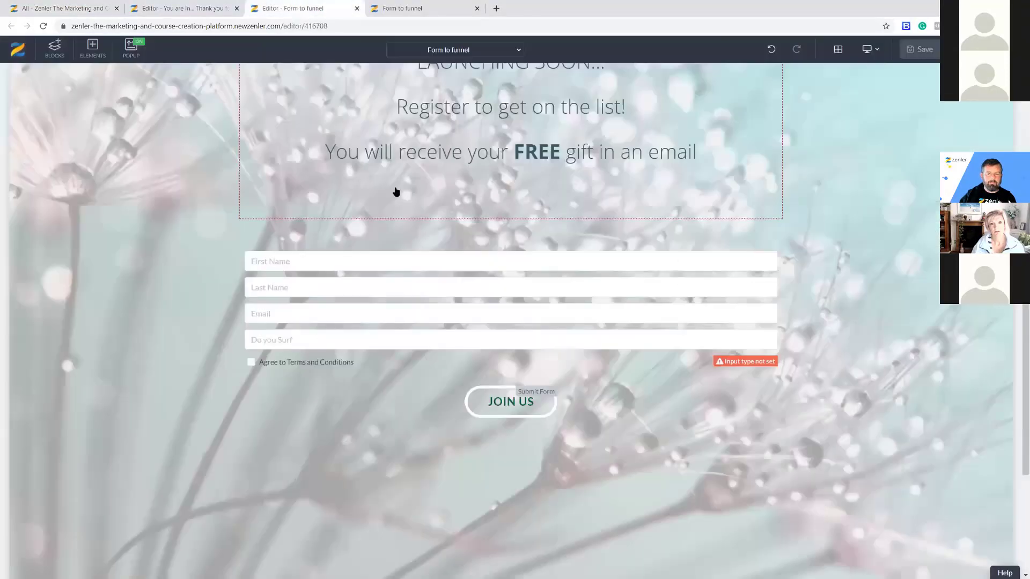
Reload the live form and fill First Name and Last Name from saved suggestions.
left_click(420, 11)
left_click(43, 26)
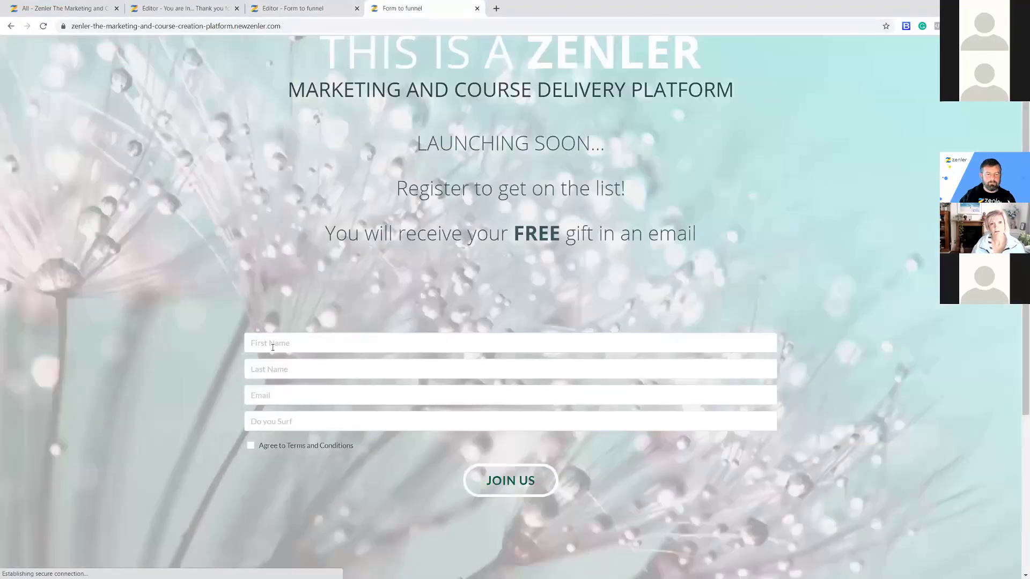
left_click(270, 347)
type("D")
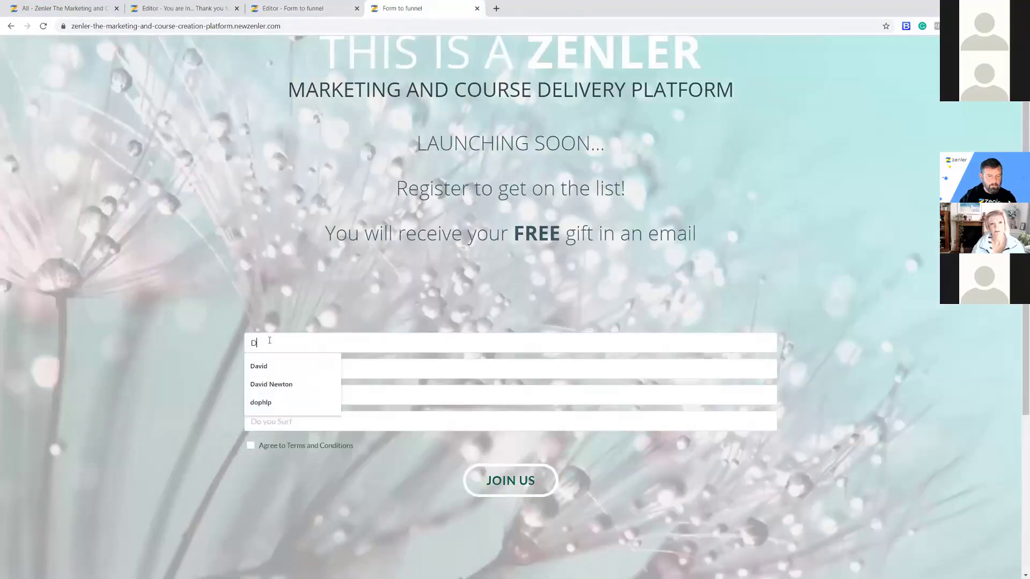
left_click(273, 365)
left_click(274, 364)
type("Ne")
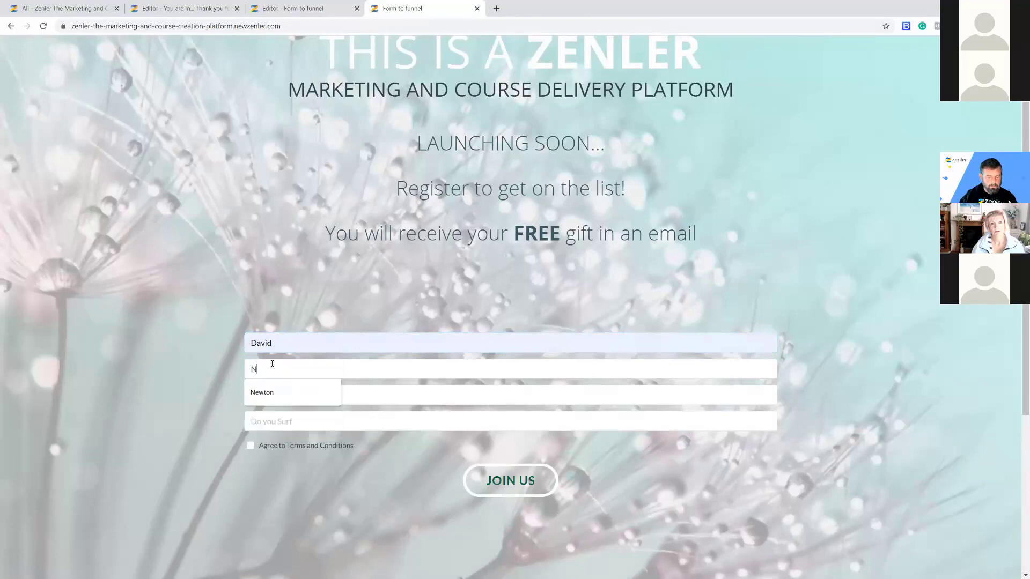
left_click(269, 392)
Fill the e-mail, answer Do you Surf with 'Yes', agree to the terms and submit JOIN US.
left_click(268, 393)
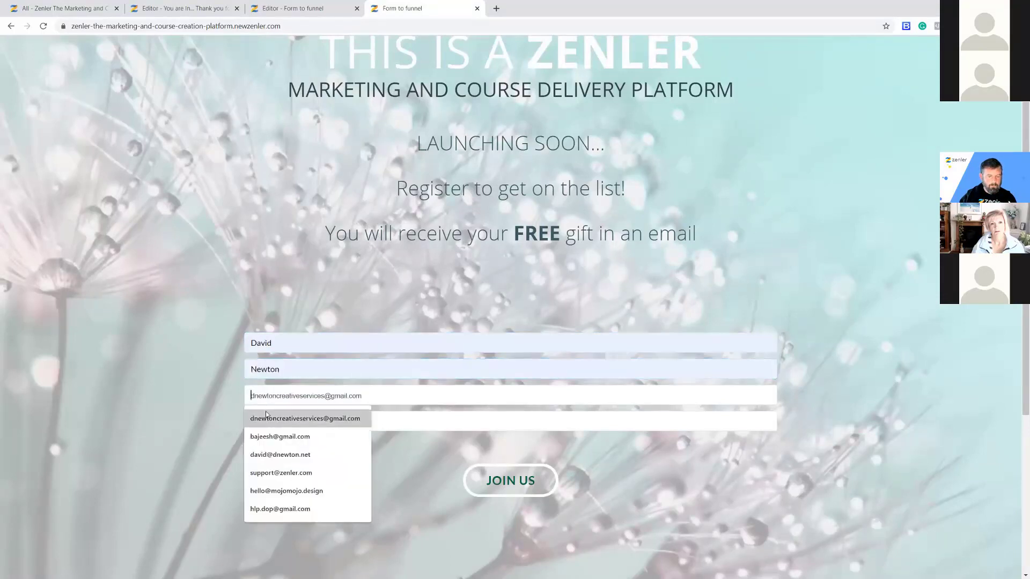
left_click(266, 419)
left_click(267, 422)
type("Yes")
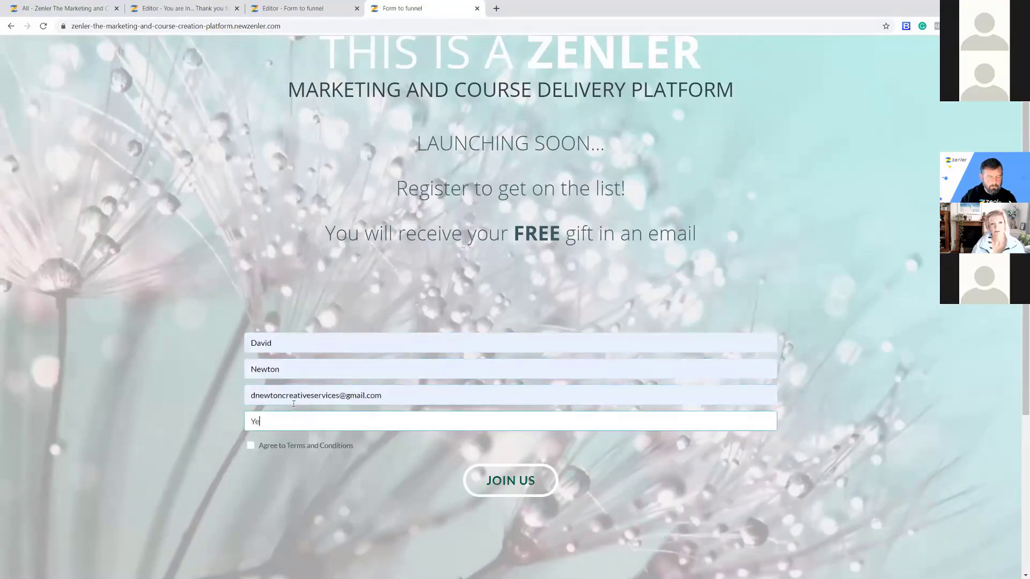
left_click(250, 445)
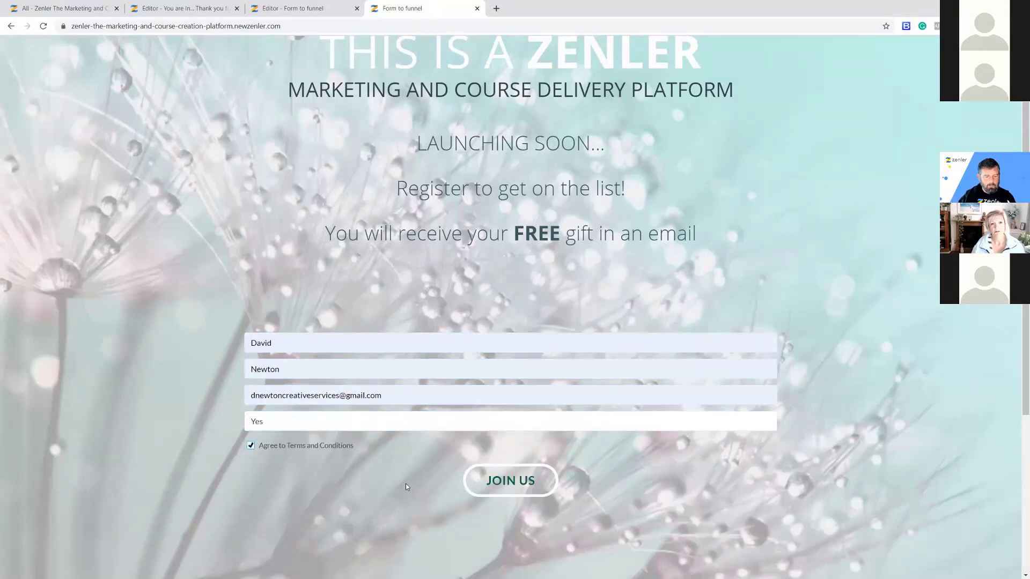
left_click(497, 481)
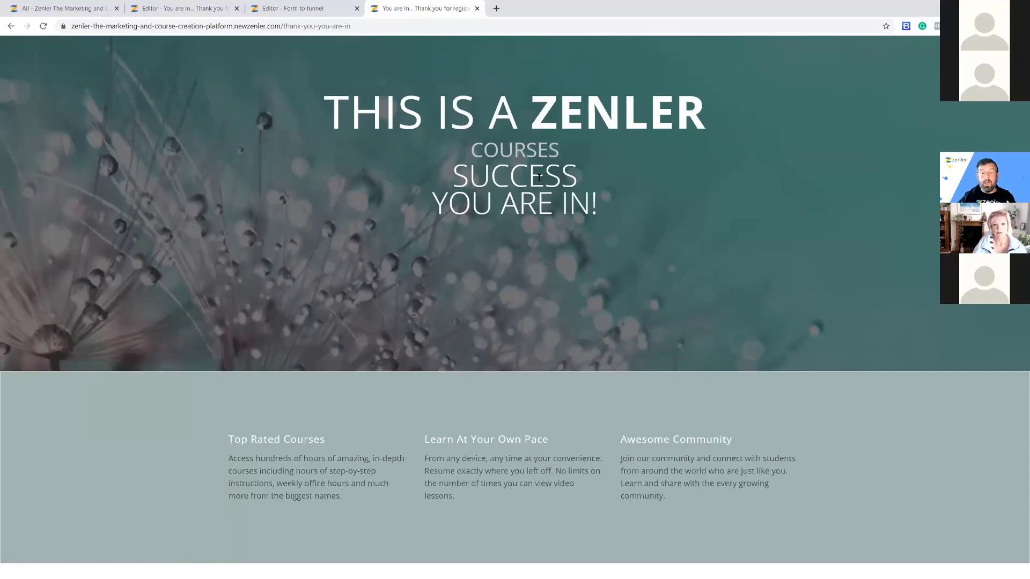
Go to the marketing funnels section and start creating a new funnel.
left_click(166, 9)
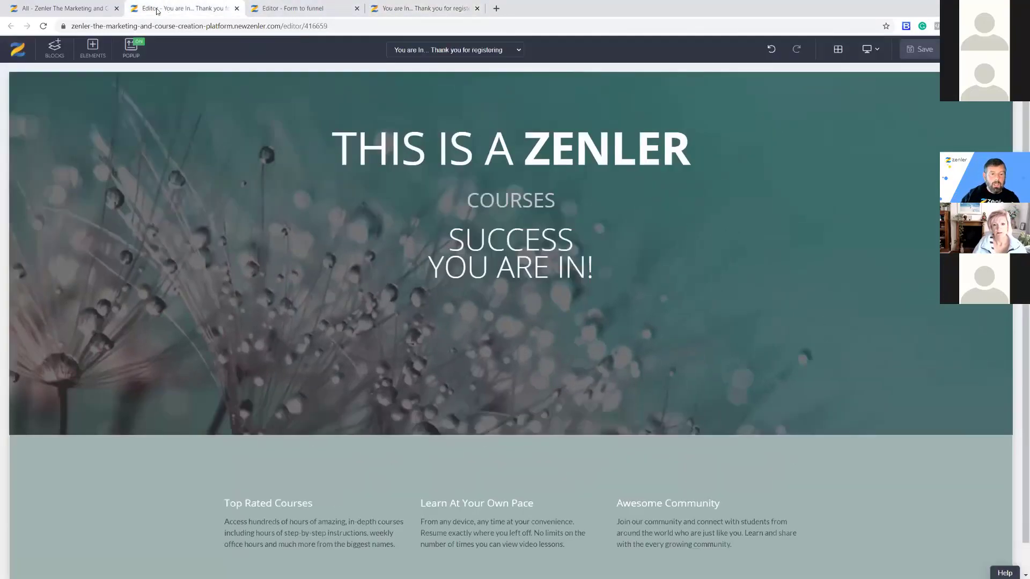
left_click(82, 10)
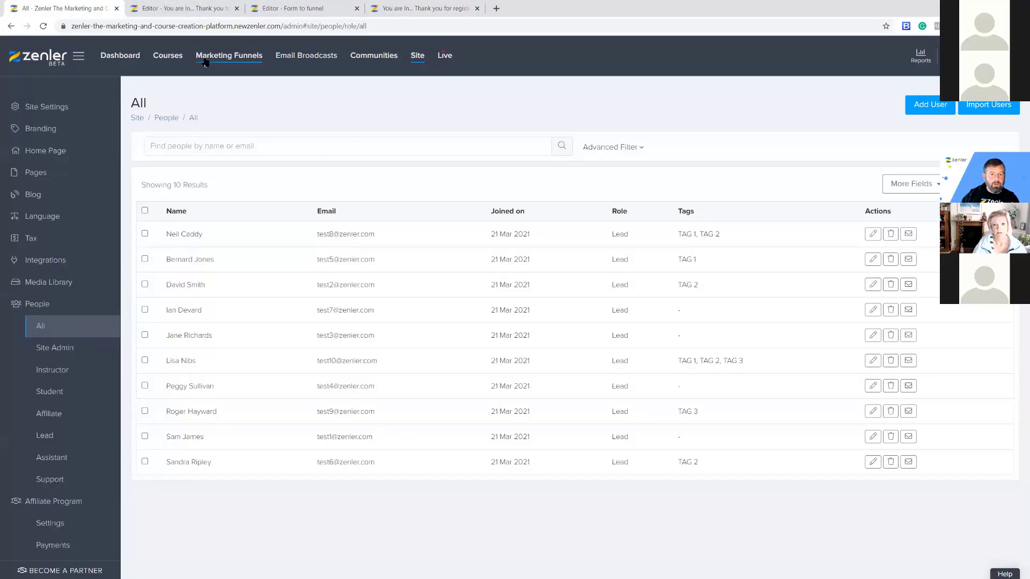
left_click(236, 58)
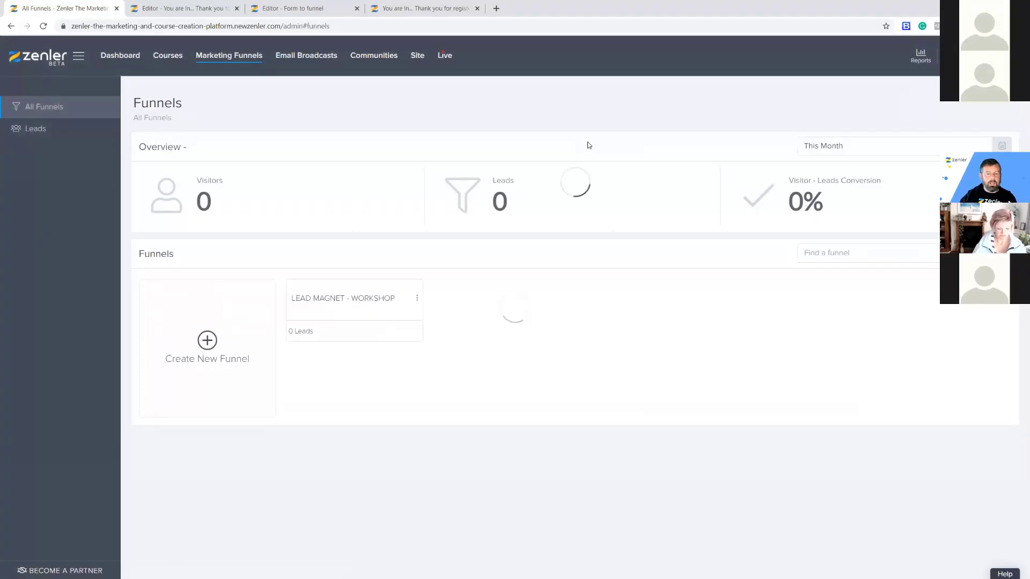
left_click(661, 407)
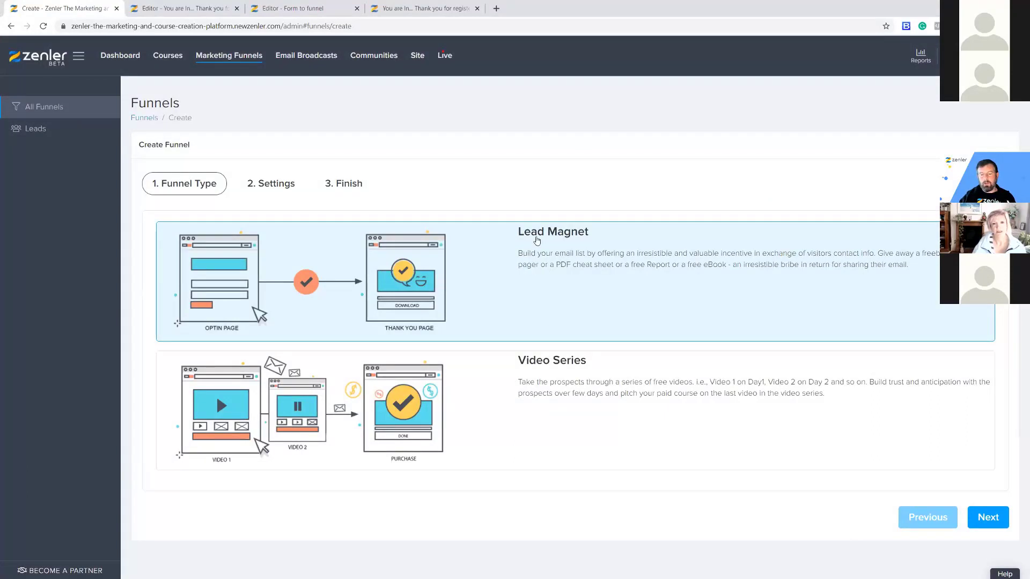
Name the lead magnet funnel 'TRIGGER FOR EMAIL' and finish with the chosen theme.
left_click(990, 518)
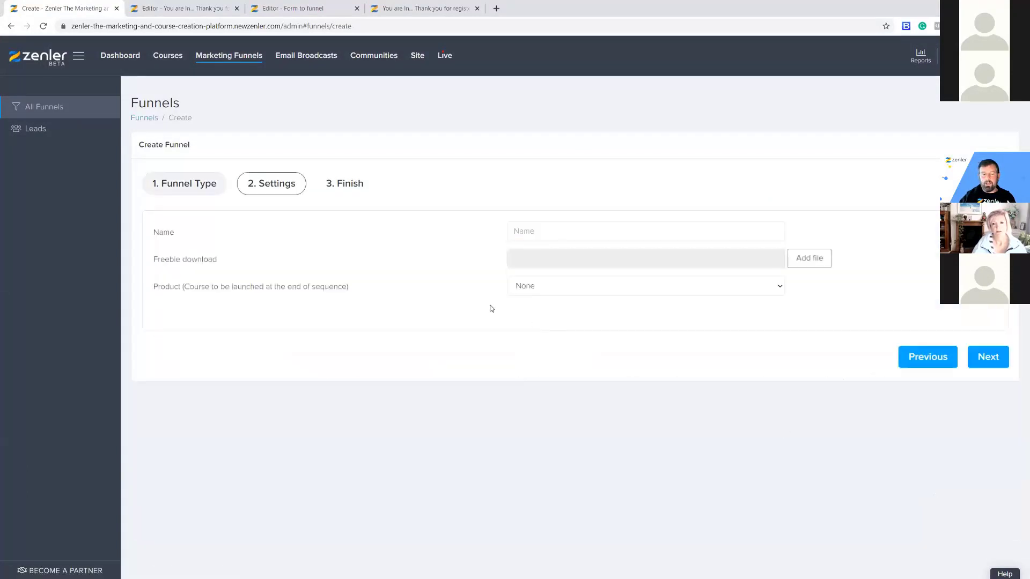
left_click(531, 233)
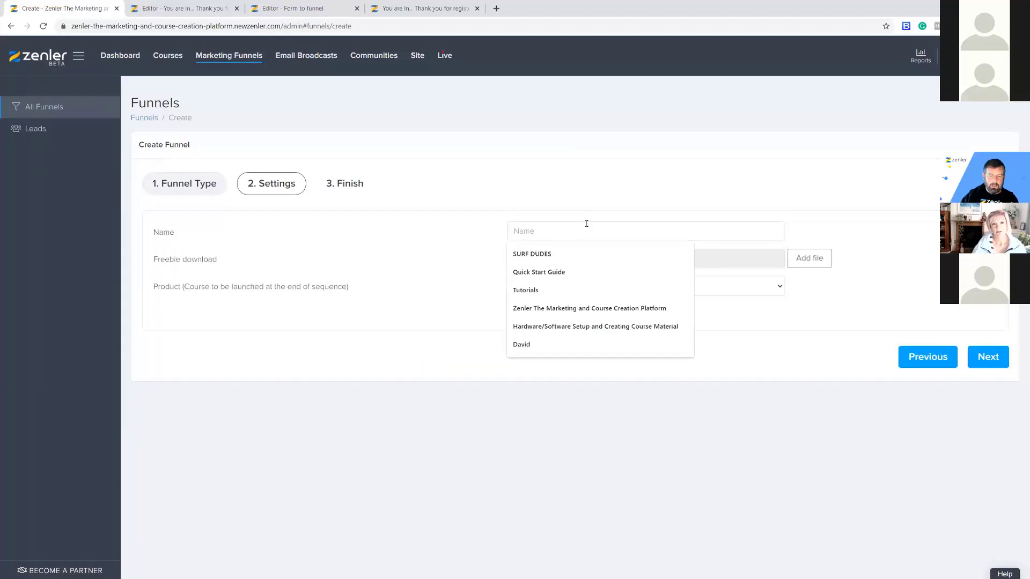
type("TRIGGER")
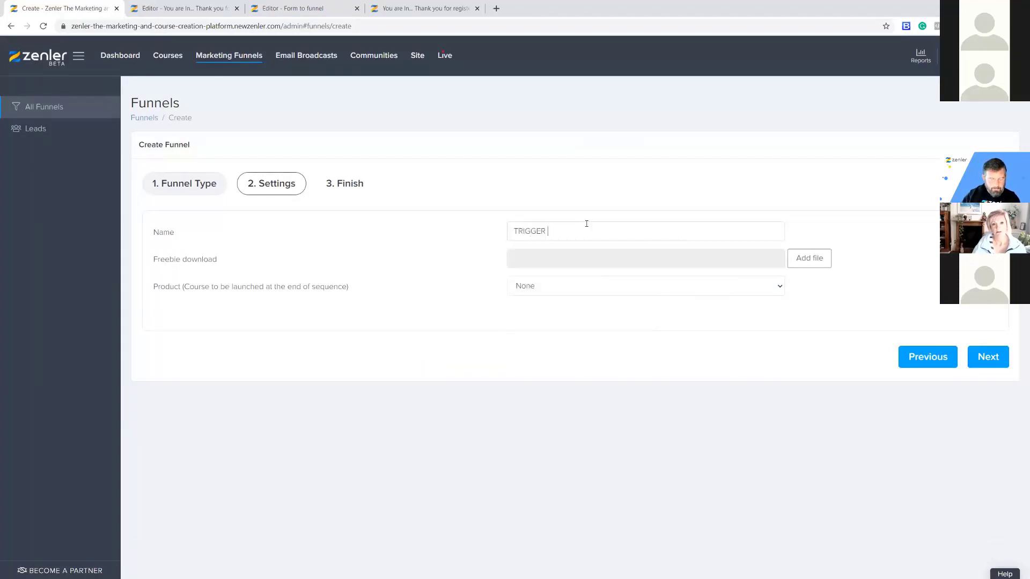
type(" FOR EMAIL")
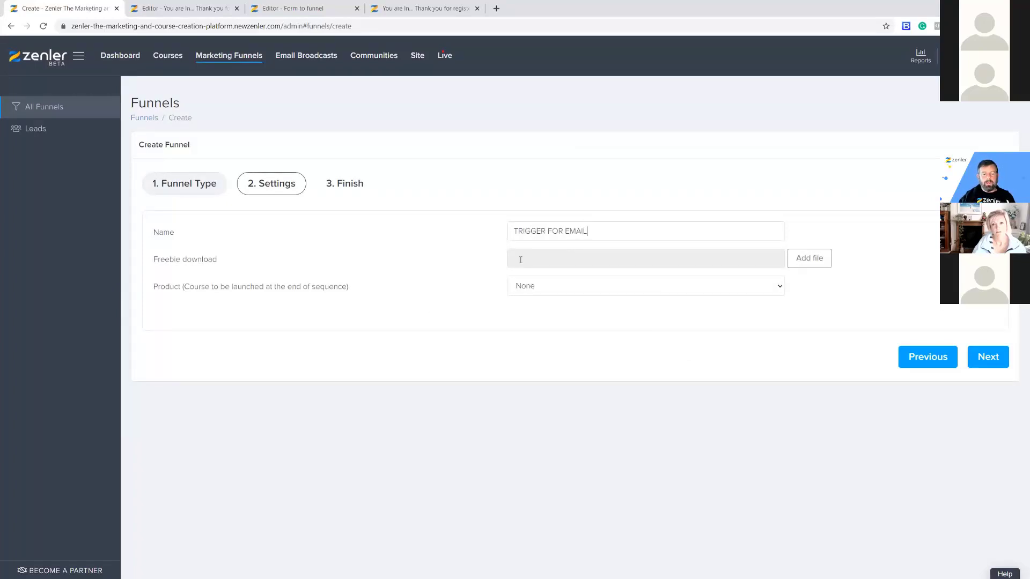
left_click(988, 357)
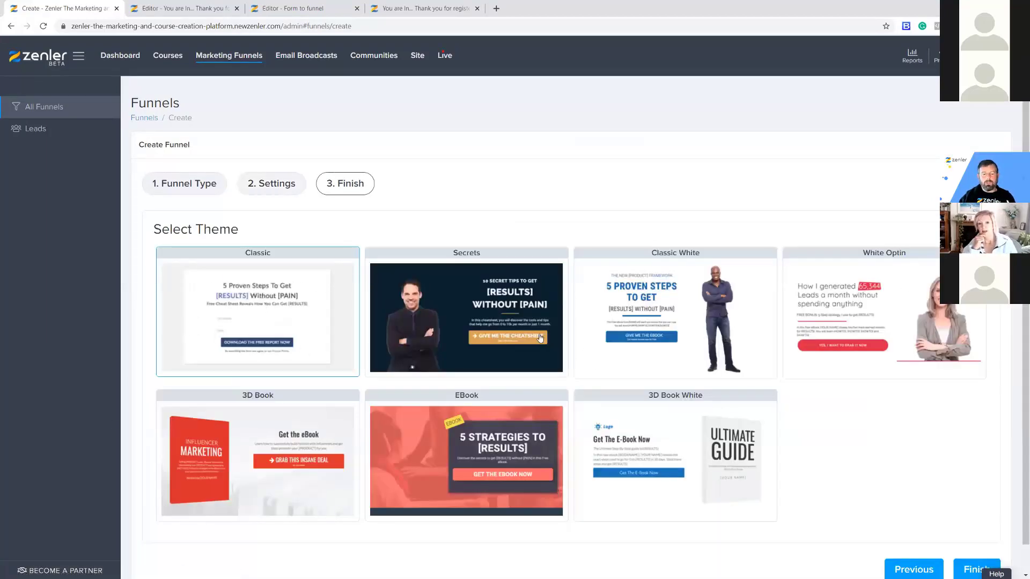
scroll(880, 481, "down", 1)
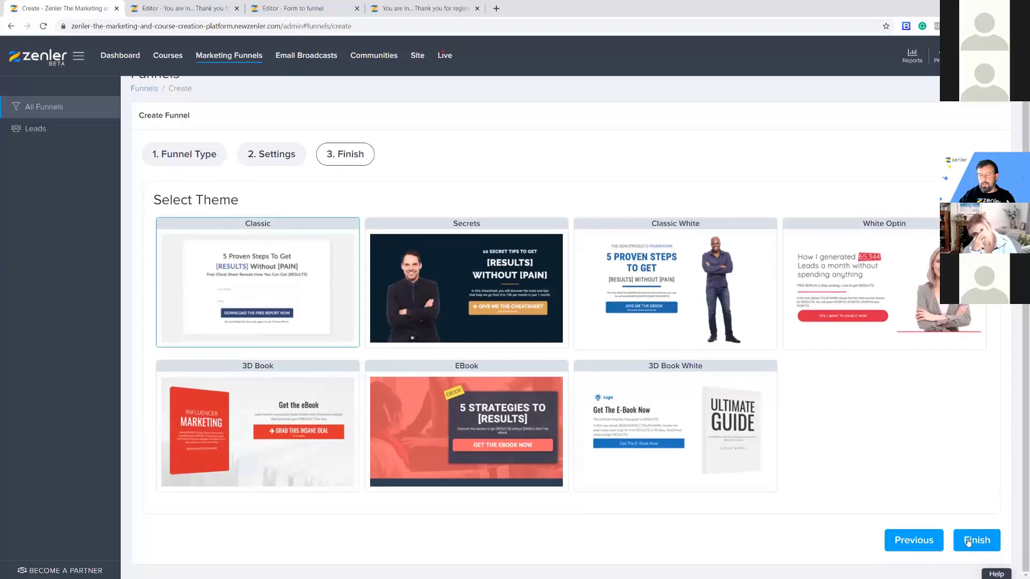
left_click(973, 540)
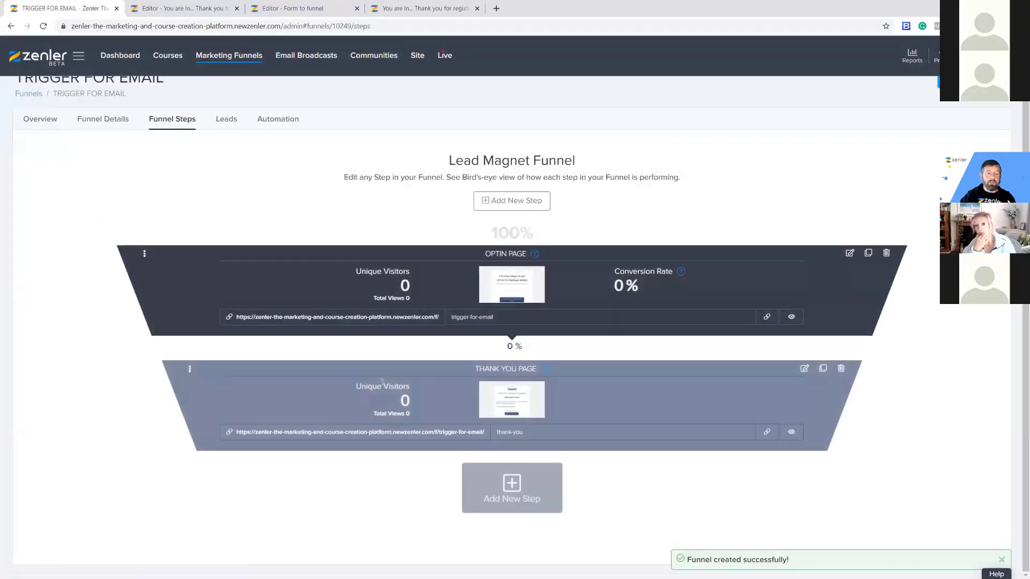
Delete the Optin Page and Thank You Page steps from the TRIGGER FOR EMAIL funnel.
left_click(886, 252)
left_click(555, 373)
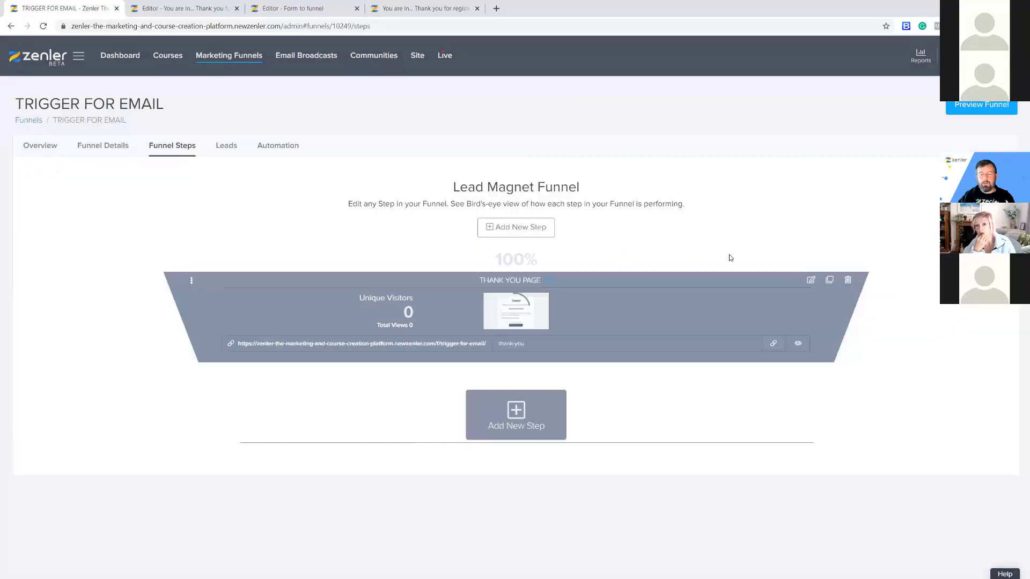
left_click(892, 280)
left_click(536, 369)
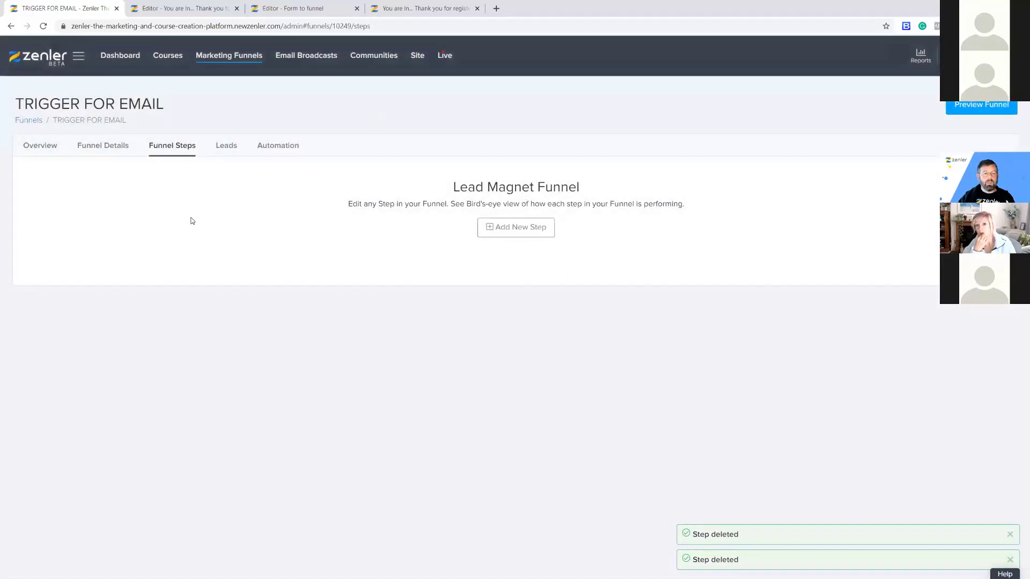
Inspect the funnel's automation rules and its Email Drip Sequence emails.
left_click(276, 150)
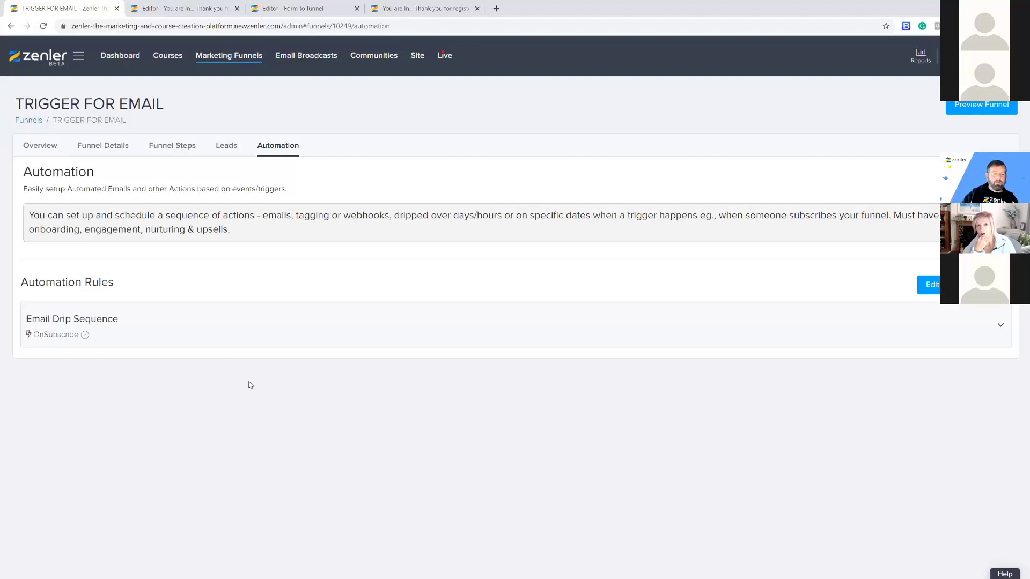
left_click(119, 336)
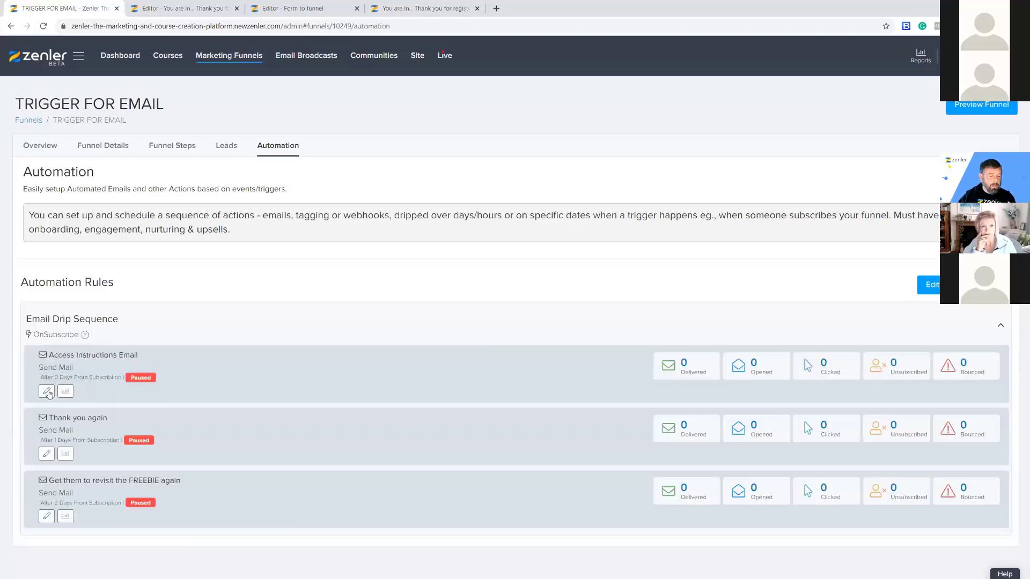
left_click(192, 314)
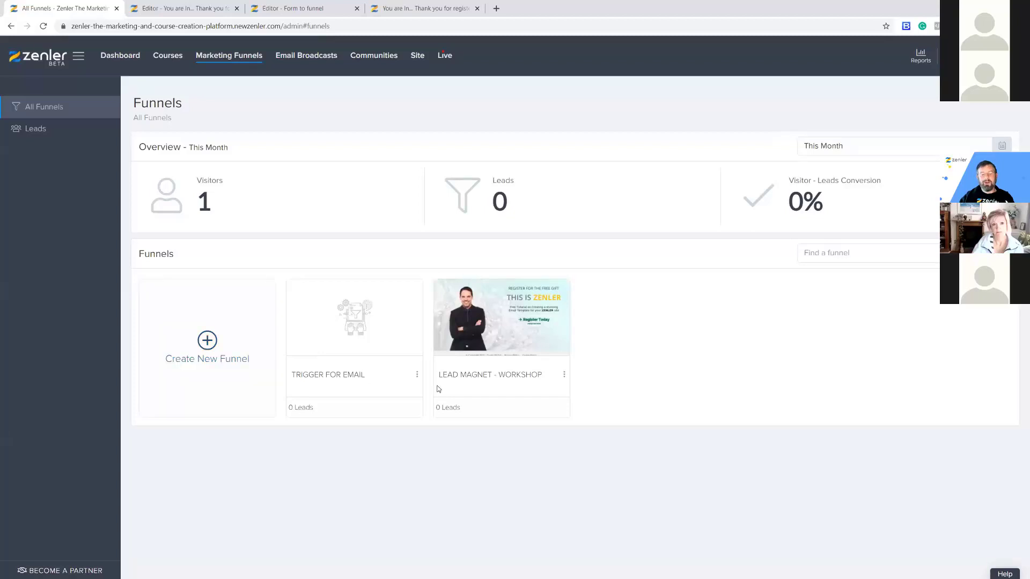
Delete the TRIGGER FOR EMAIL funnel.
left_click(417, 375)
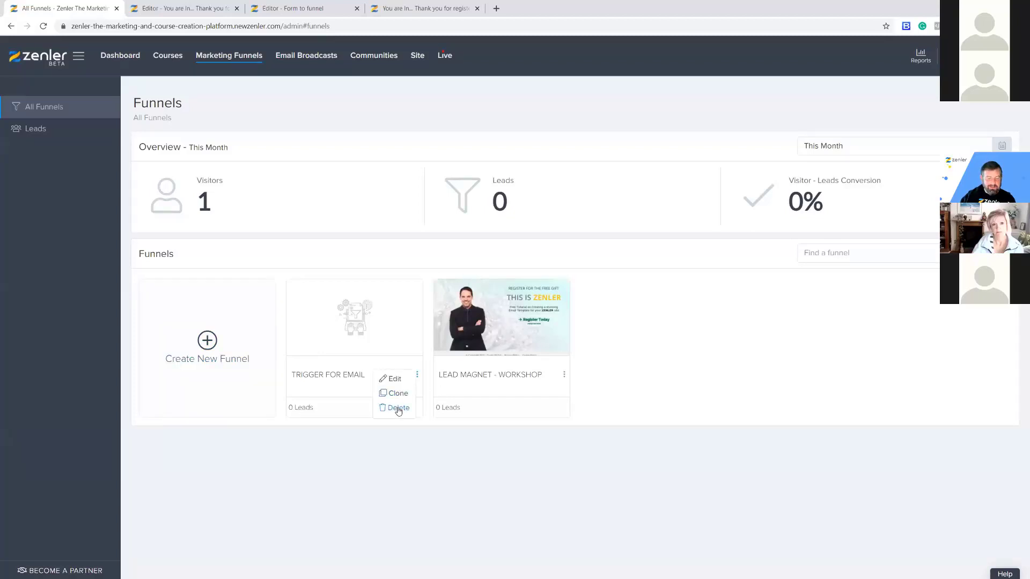
left_click(397, 408)
left_click(553, 368)
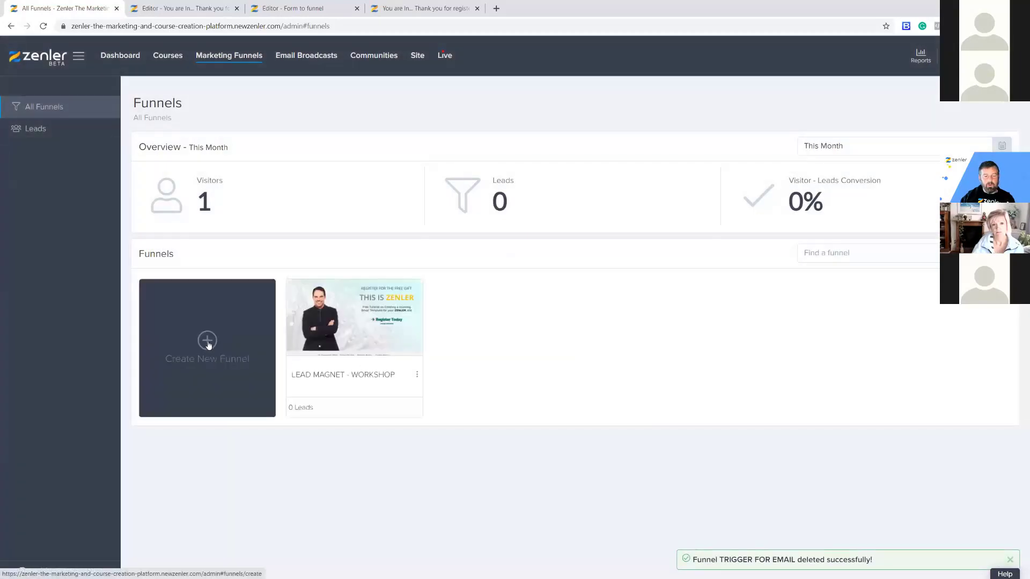
Create a Lead Magnet funnel named 'EMAIL TRIGGER' using the Secrets theme.
left_click(208, 343)
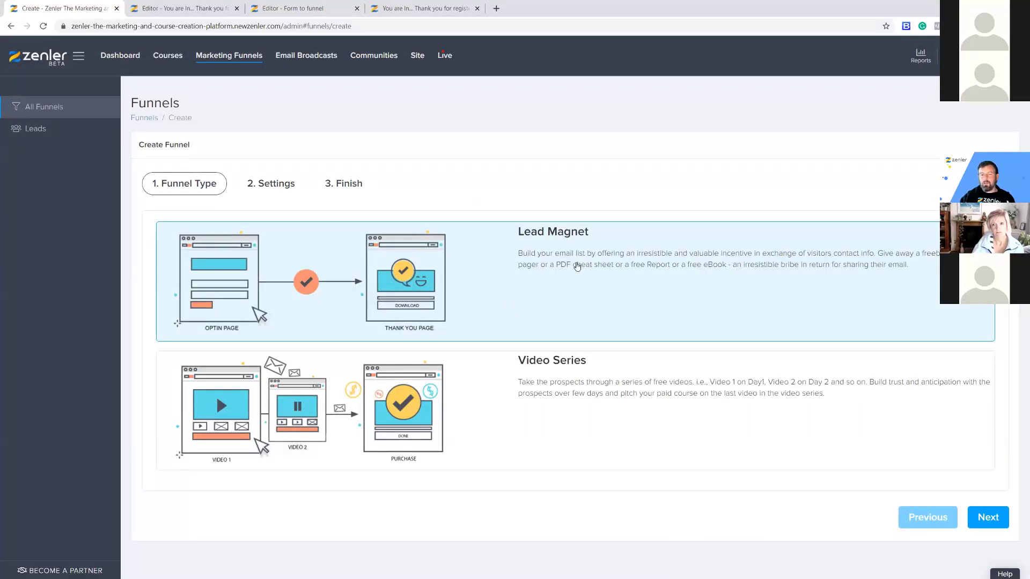
left_click(991, 520)
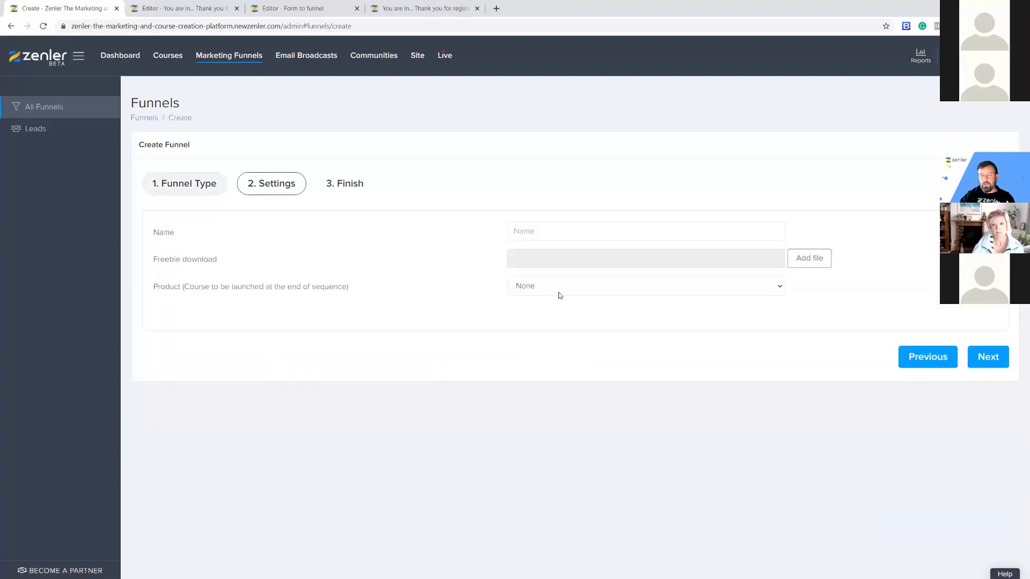
left_click(532, 231)
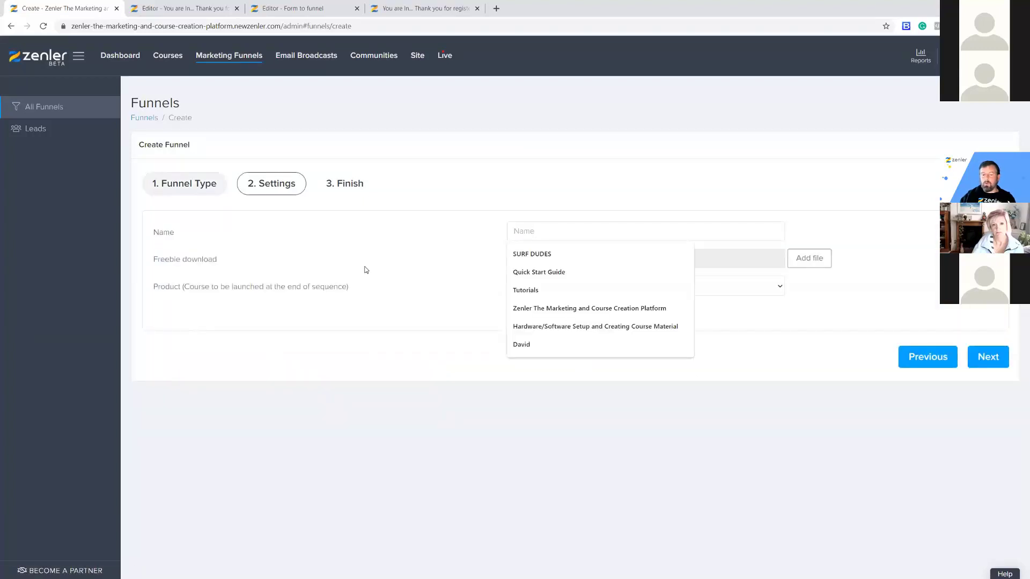
type("E")
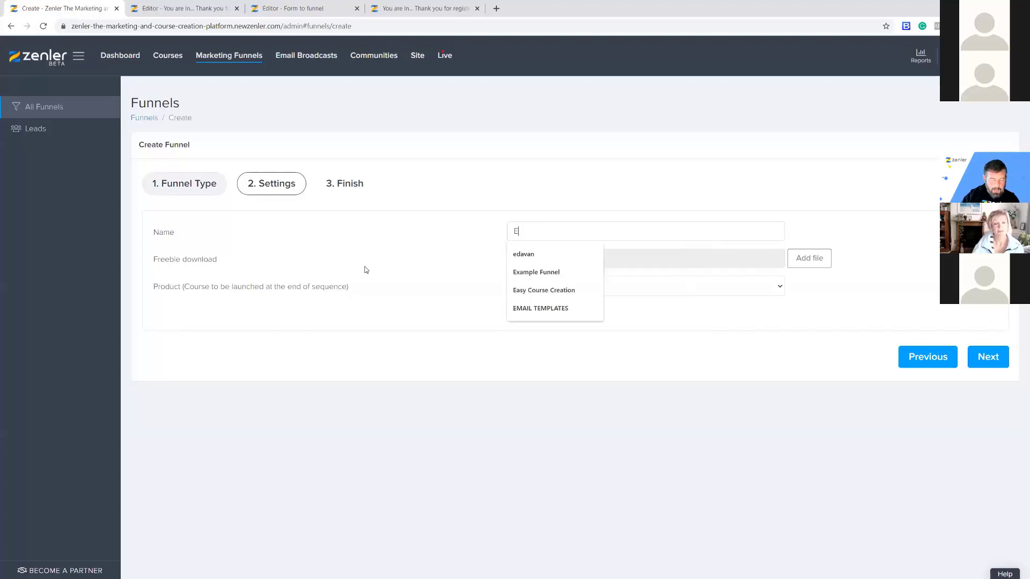
type("MAIL TR")
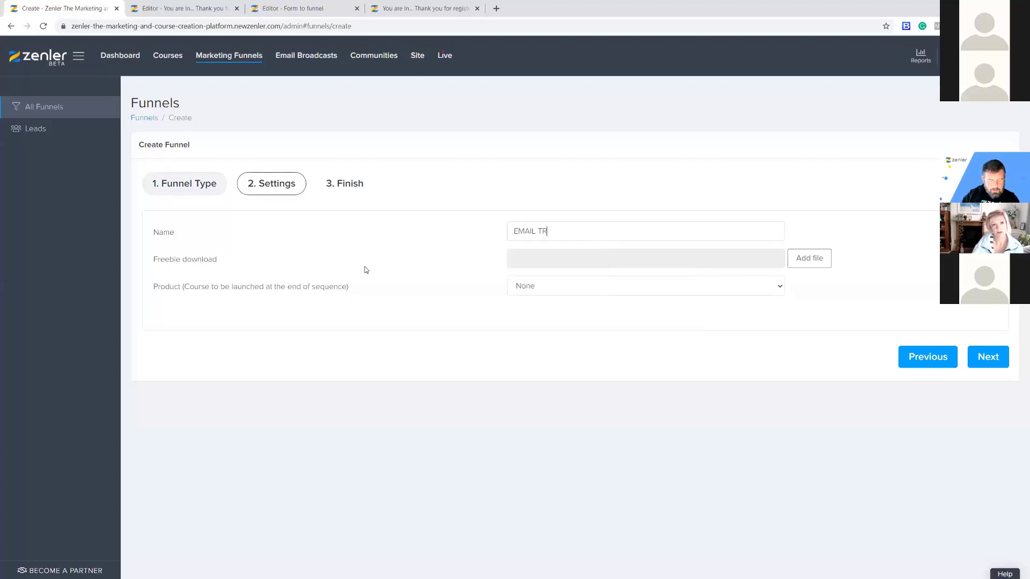
type("IGGER")
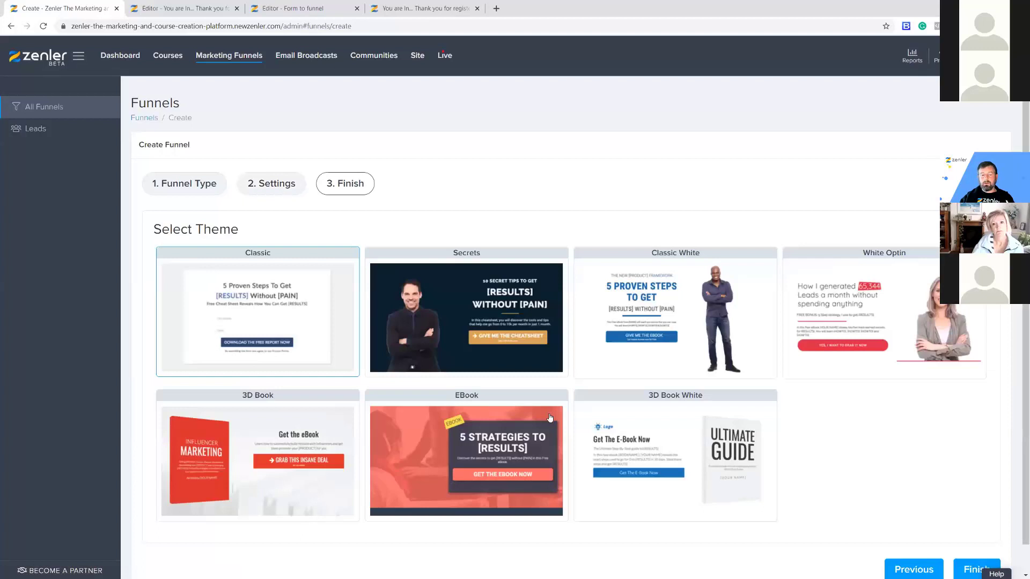
left_click(562, 317)
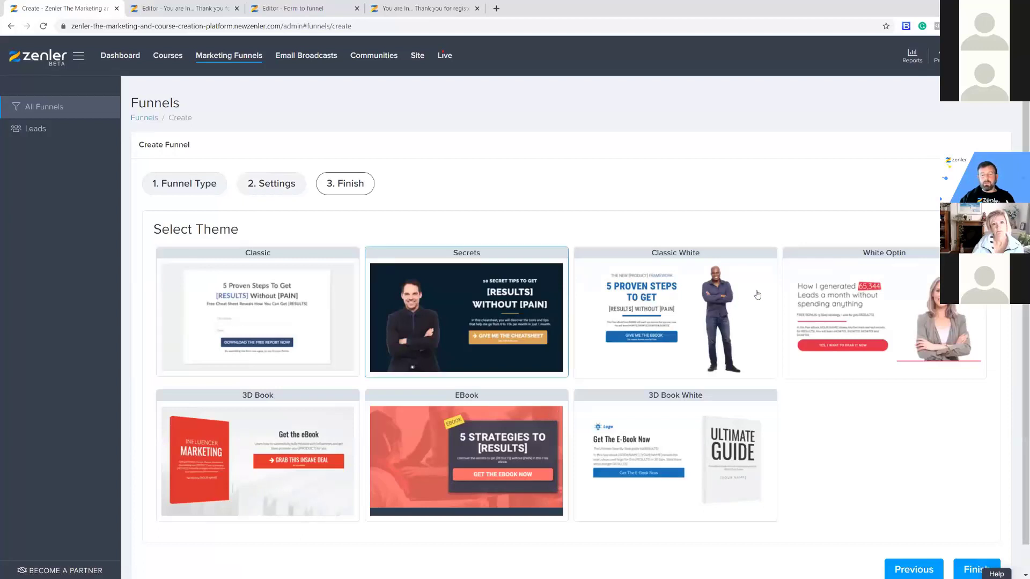
left_click(969, 572)
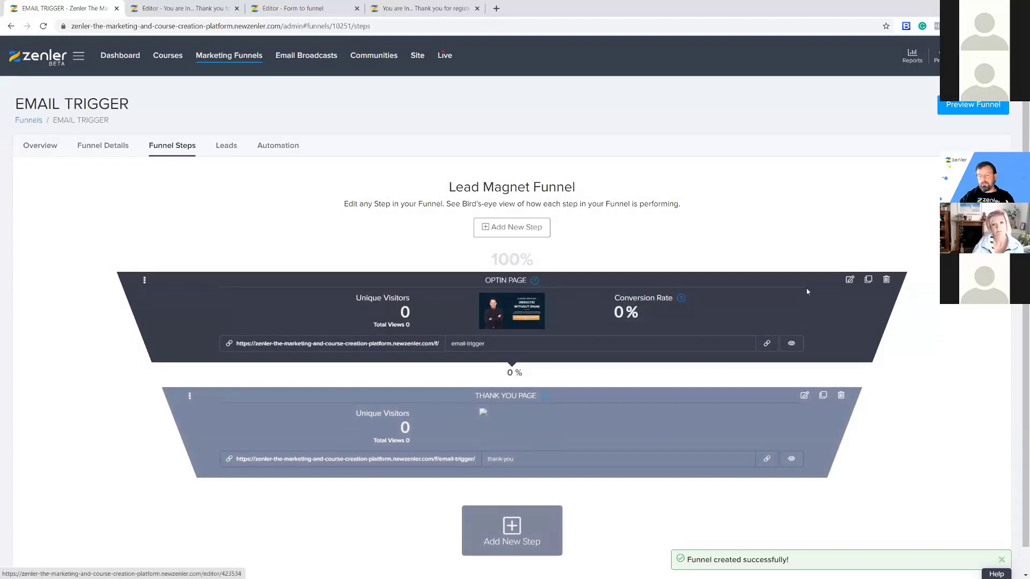
Delete the Optin Page and Thank You Page steps from EMAIL TRIGGER and view its automation.
left_click(885, 281)
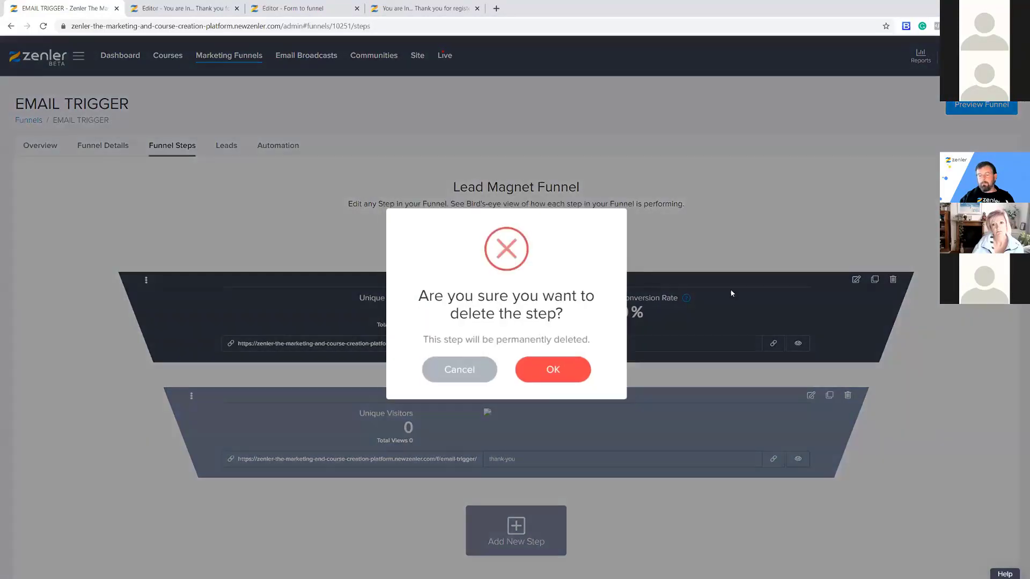
left_click(552, 368)
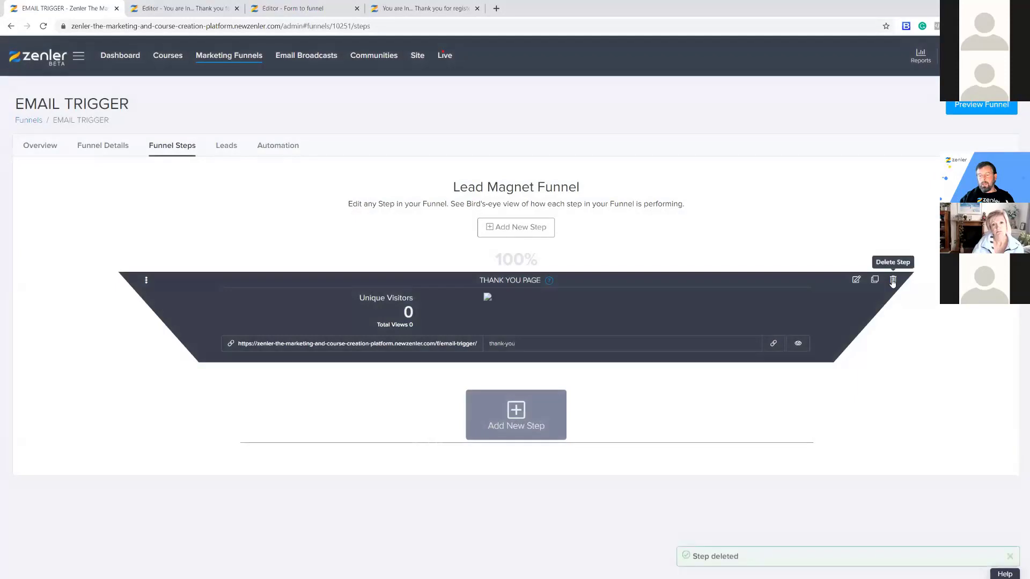
left_click(892, 280)
left_click(556, 375)
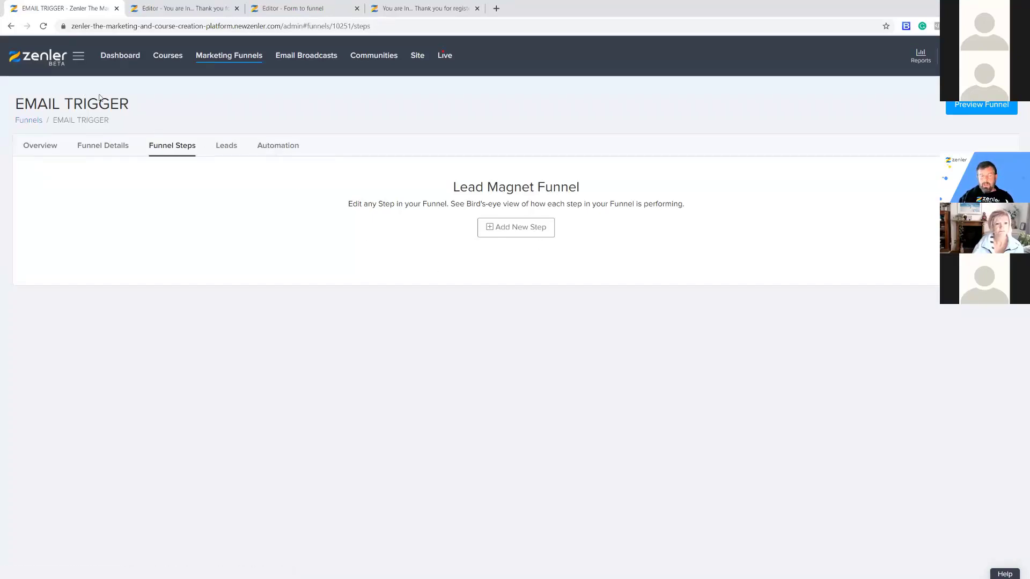
left_click(277, 145)
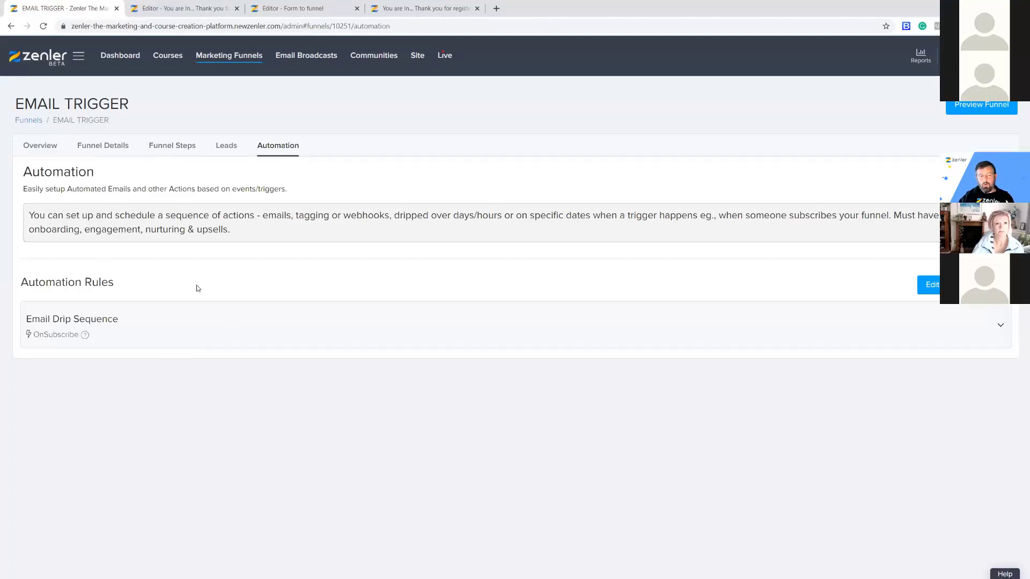
Expand the Email Drip Sequence and inspect the Access Instructions and Thank you again emails.
left_click(223, 321)
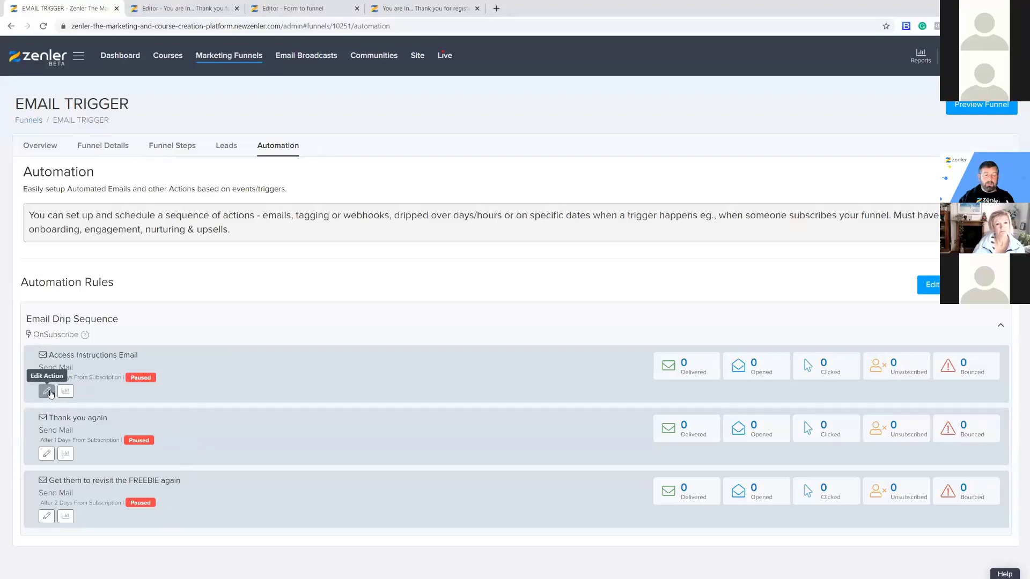
left_click(46, 391)
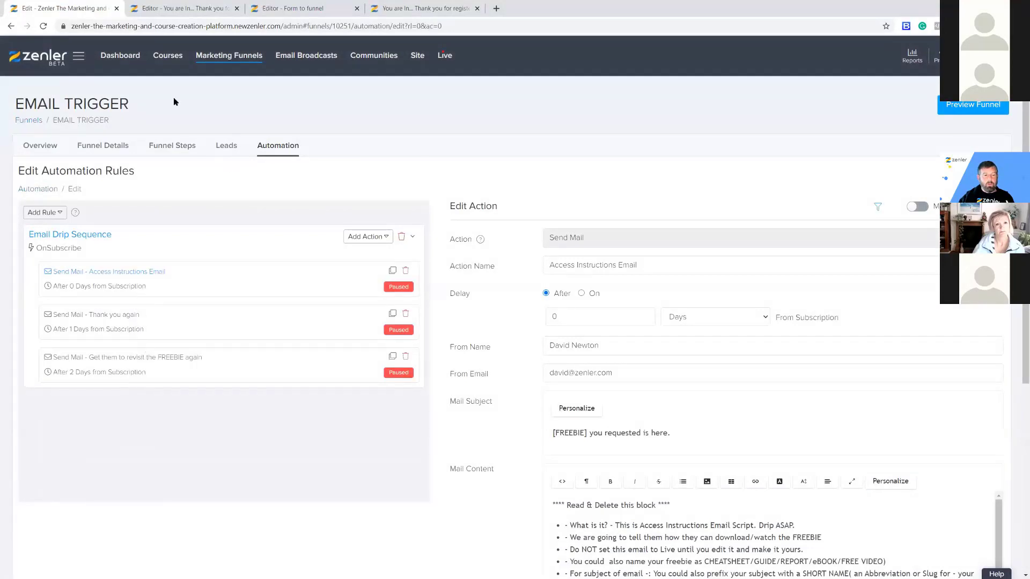
left_click(10, 27)
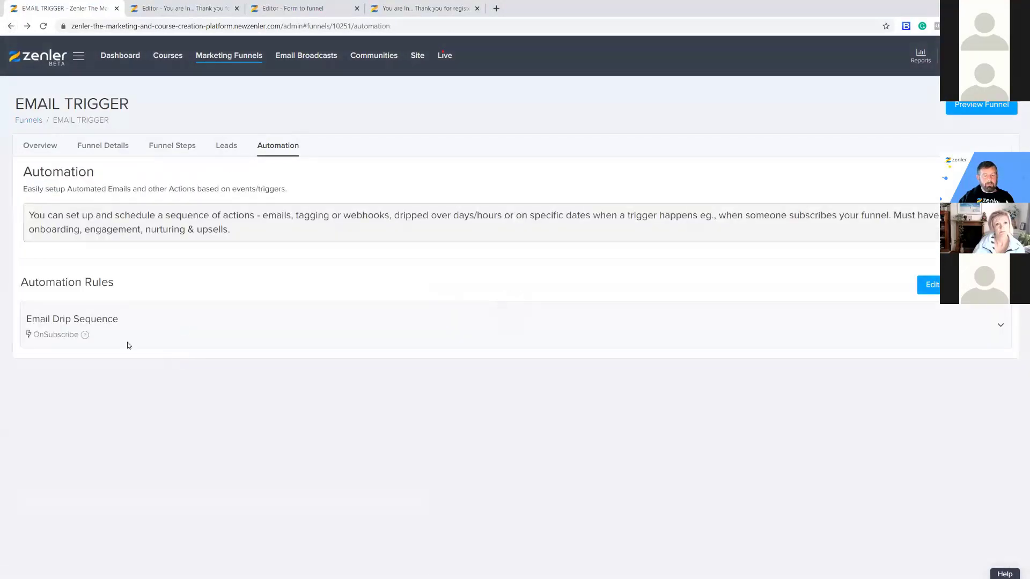
left_click(155, 334)
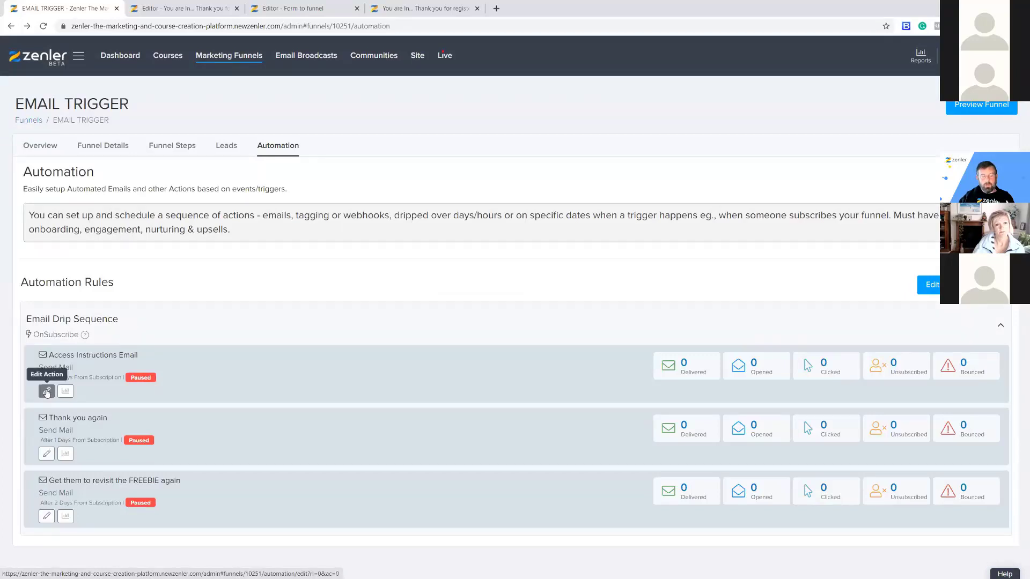
left_click(48, 454)
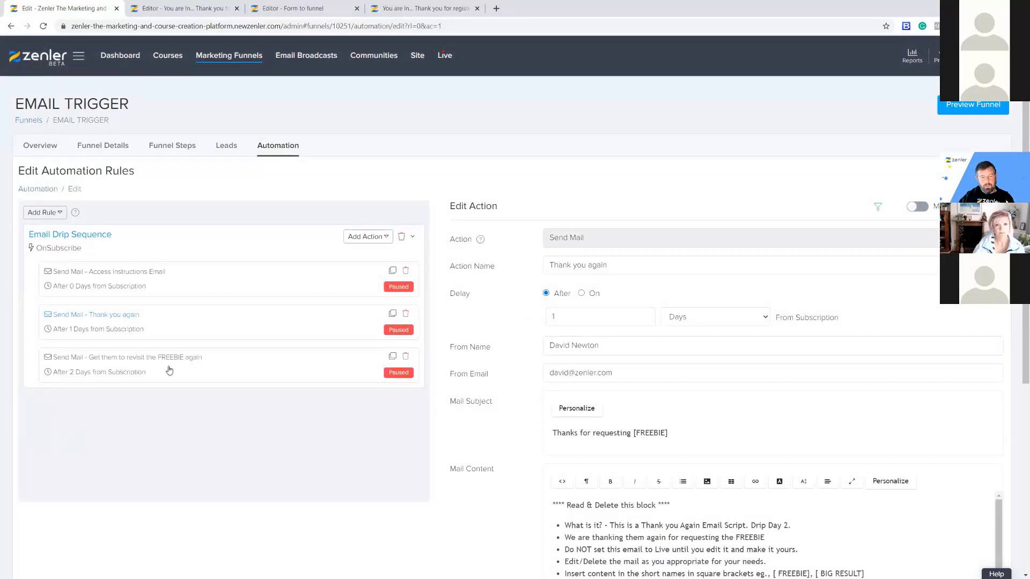
Delete the FREEBIE revisit and Thank you again emails, leaving Access Instructions Email open.
left_click(405, 358)
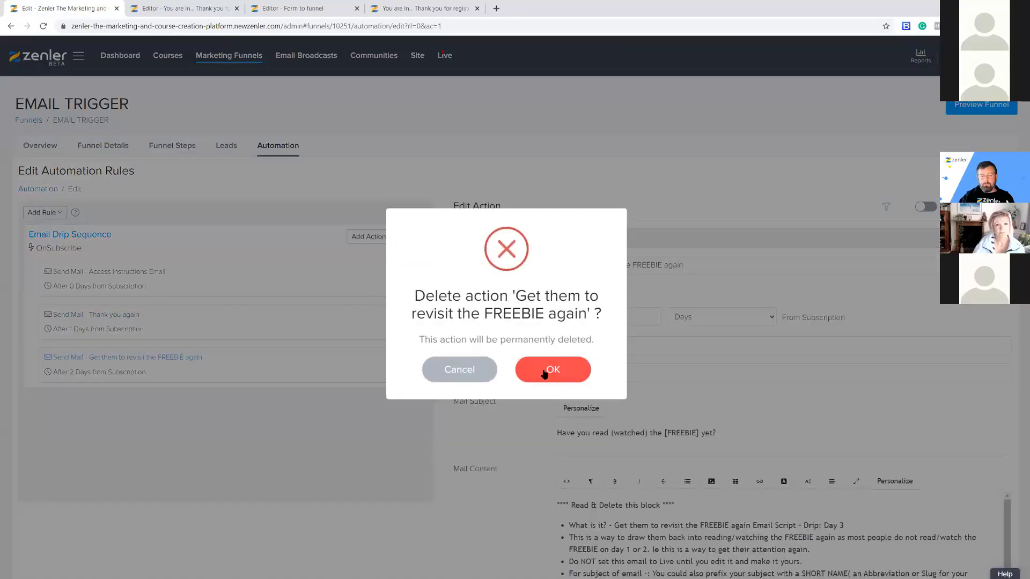
left_click(544, 374)
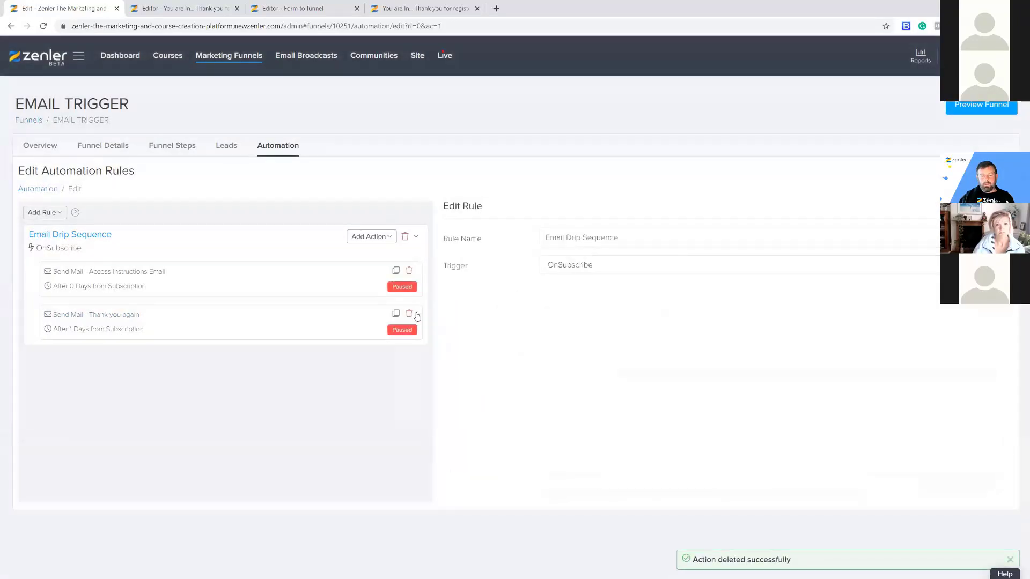
left_click(409, 314)
left_click(545, 368)
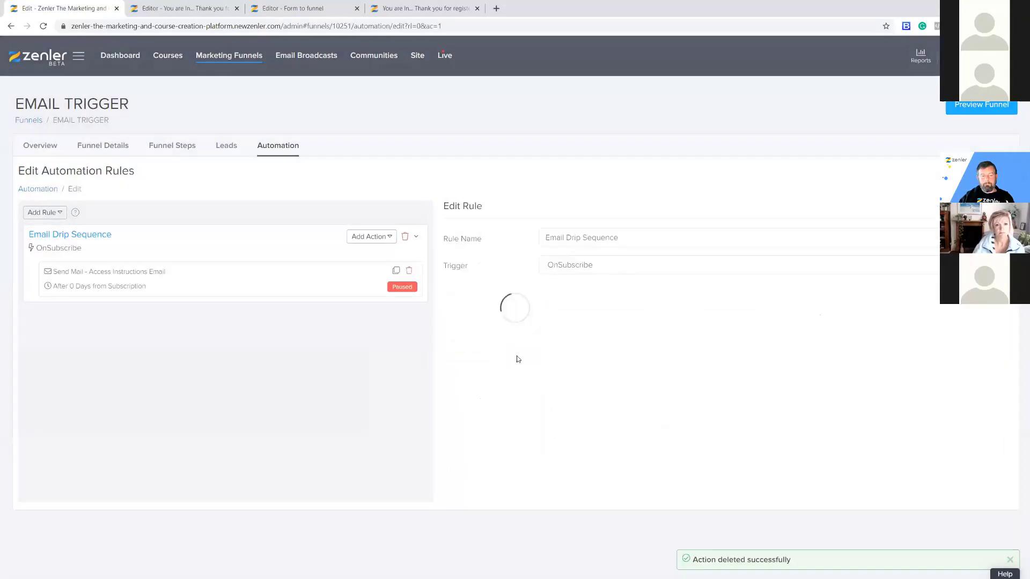
left_click(179, 277)
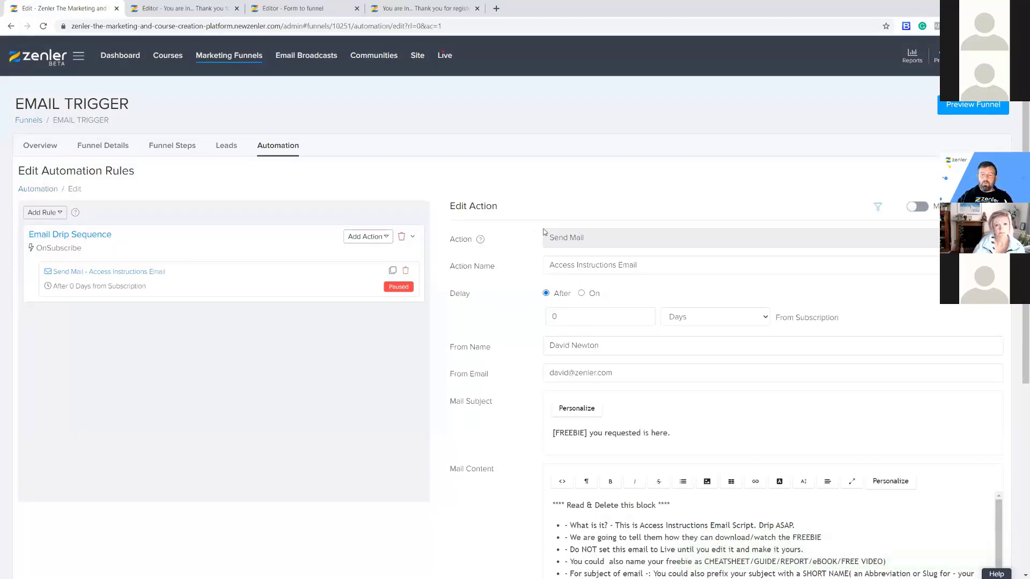
Rename the Send Mail action to 'Give a freebie' and change its delay unit to Minutes.
left_click_drag(554, 237, 628, 238)
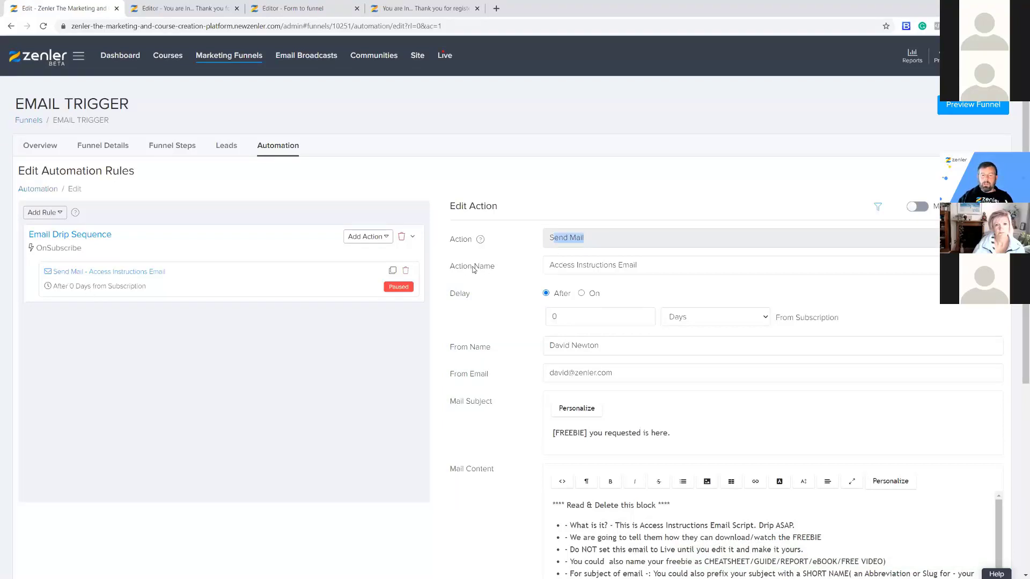
left_click_drag(549, 264, 678, 262)
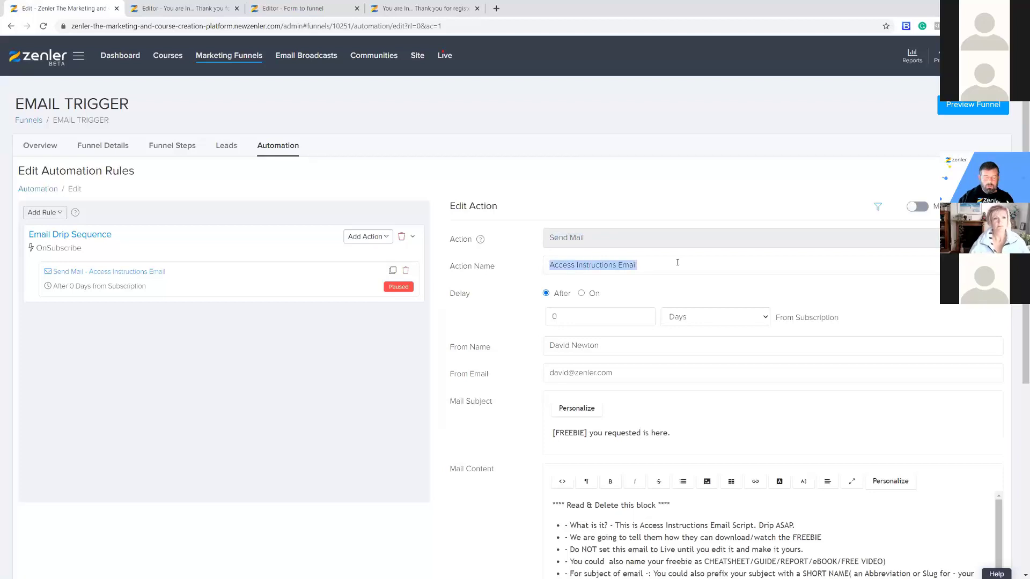
type("Give a freebie")
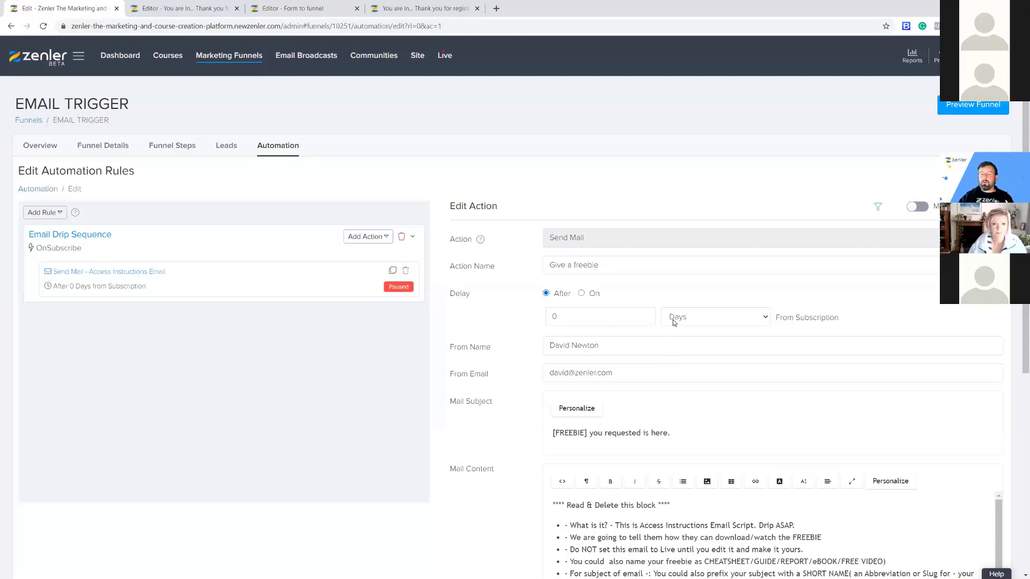
left_click(764, 319)
left_click(702, 331)
scroll(509, 364, "down", 1)
left_click_drag(627, 324, 502, 325)
left_click(502, 318)
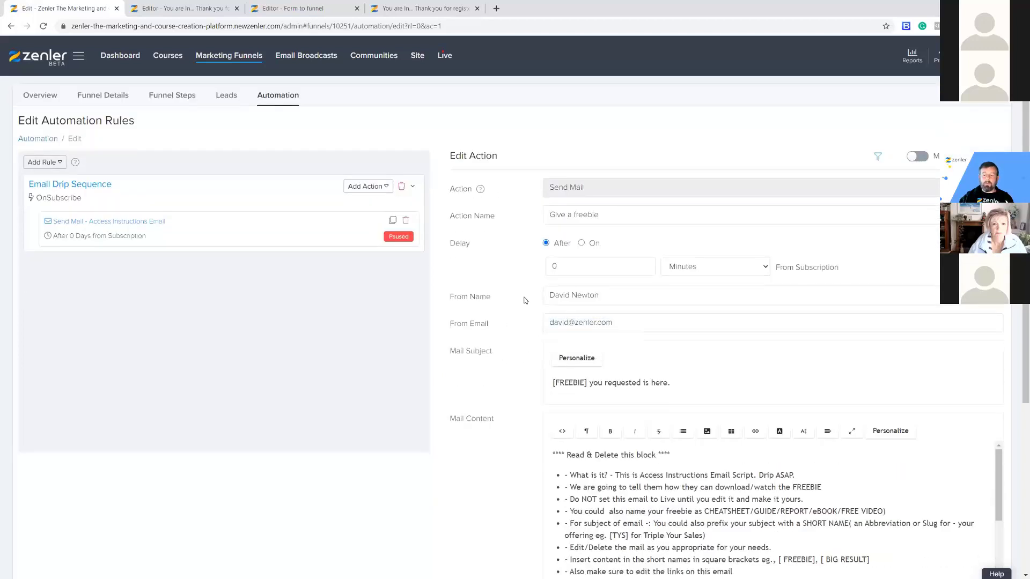
Change the mail subject to 'Here is your free gift'.
left_click_drag(607, 295, 519, 298)
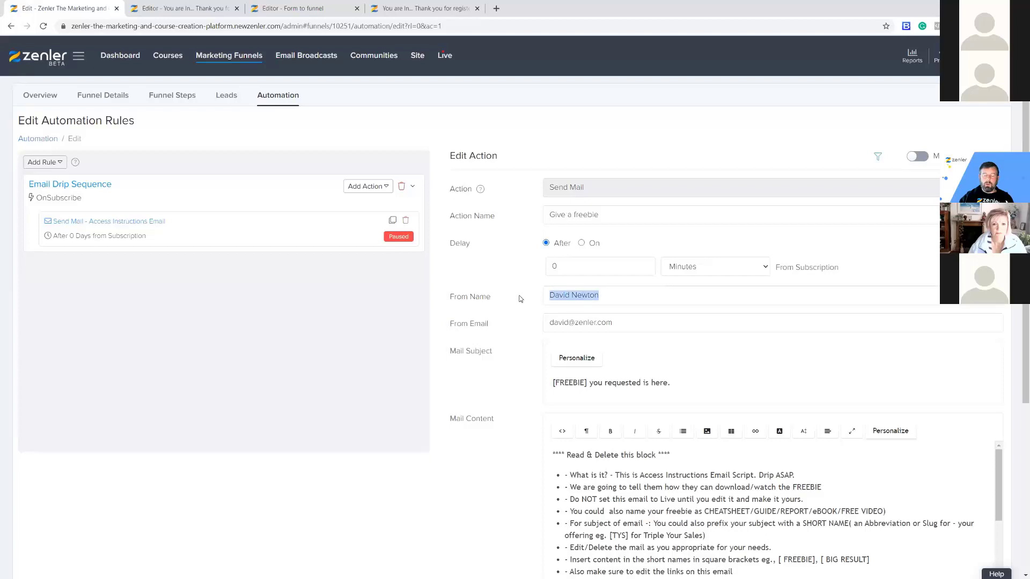
left_click(510, 333)
scroll(672, 249, "down", 3)
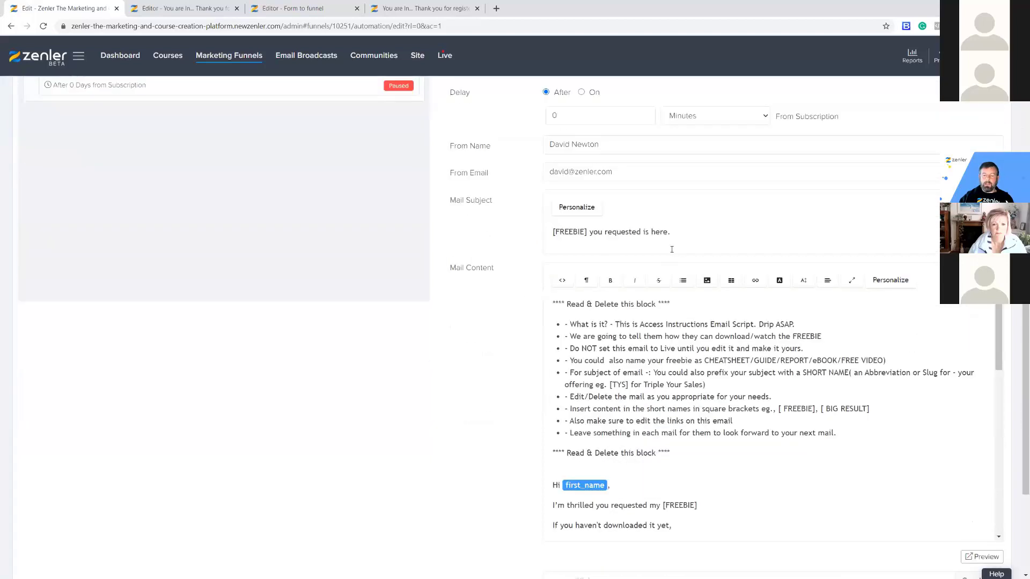
left_click_drag(681, 232, 542, 233)
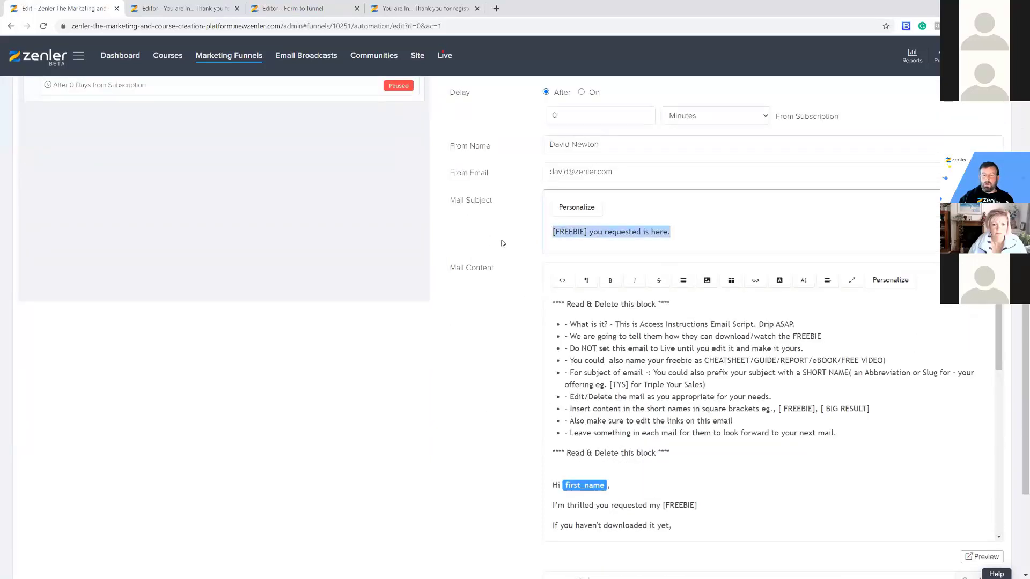
left_click(657, 232)
left_click_drag(674, 233, 541, 232)
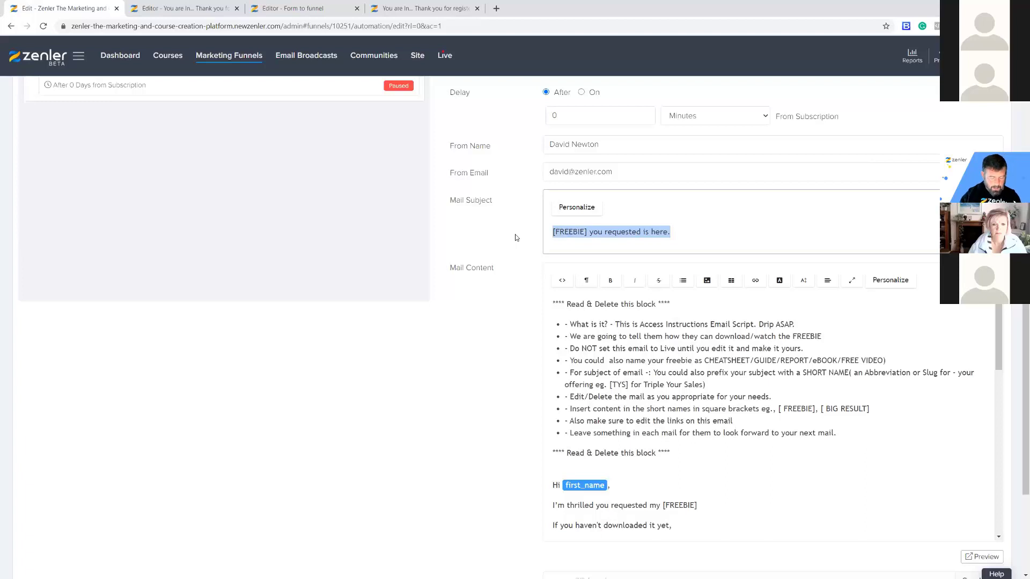
type("Here is your free gift")
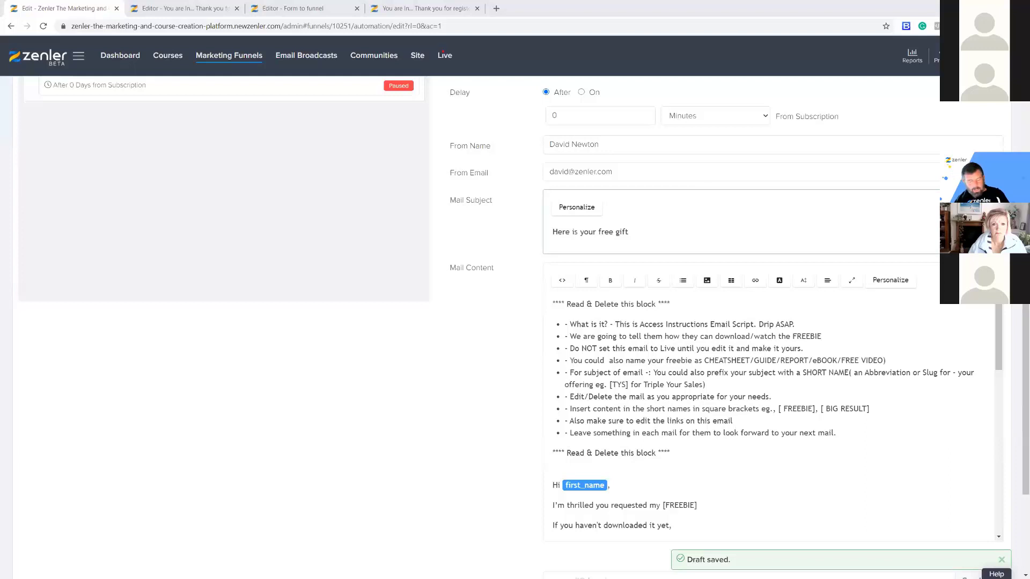
Clear the template mail body and start it with 'Hi'.
left_click(722, 458)
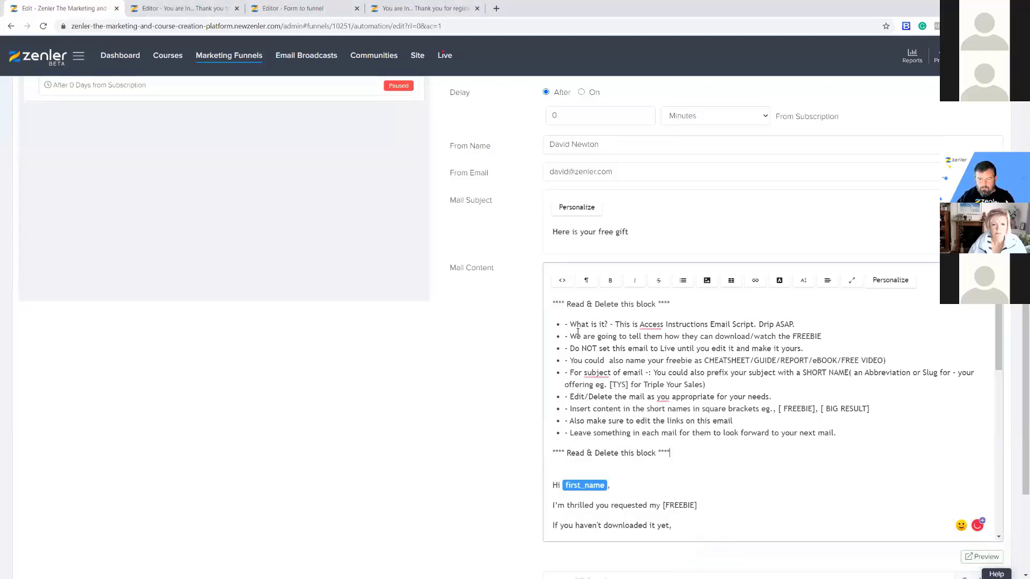
left_click_drag(552, 304, 671, 453)
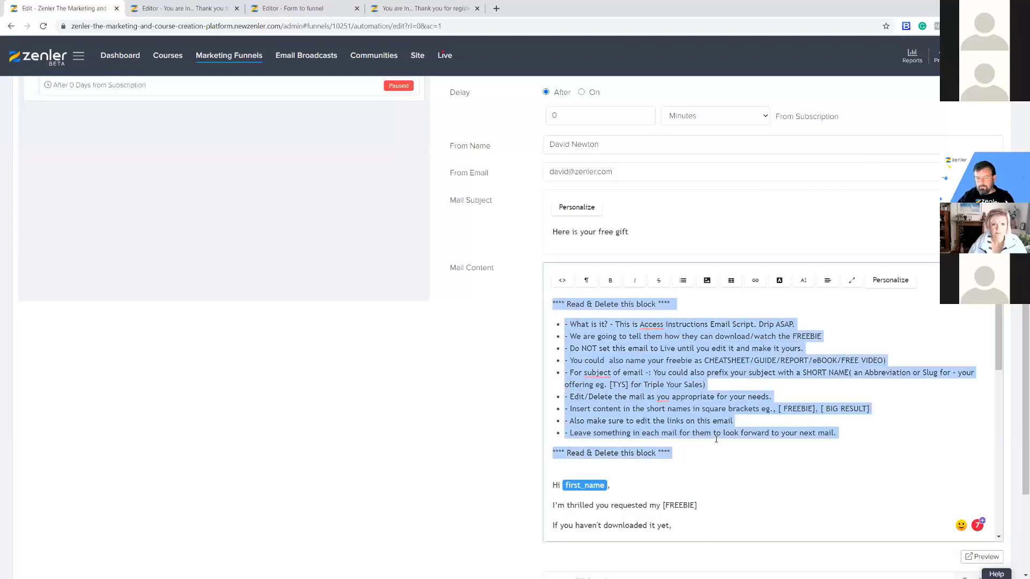
scroll(716, 439, "down", 10)
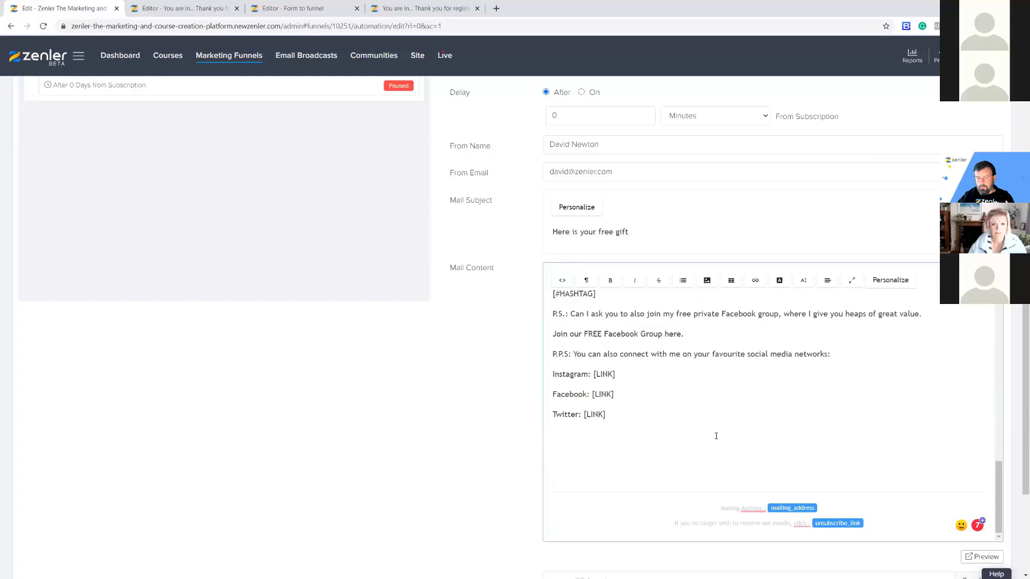
left_click_drag(584, 394, 541, 273)
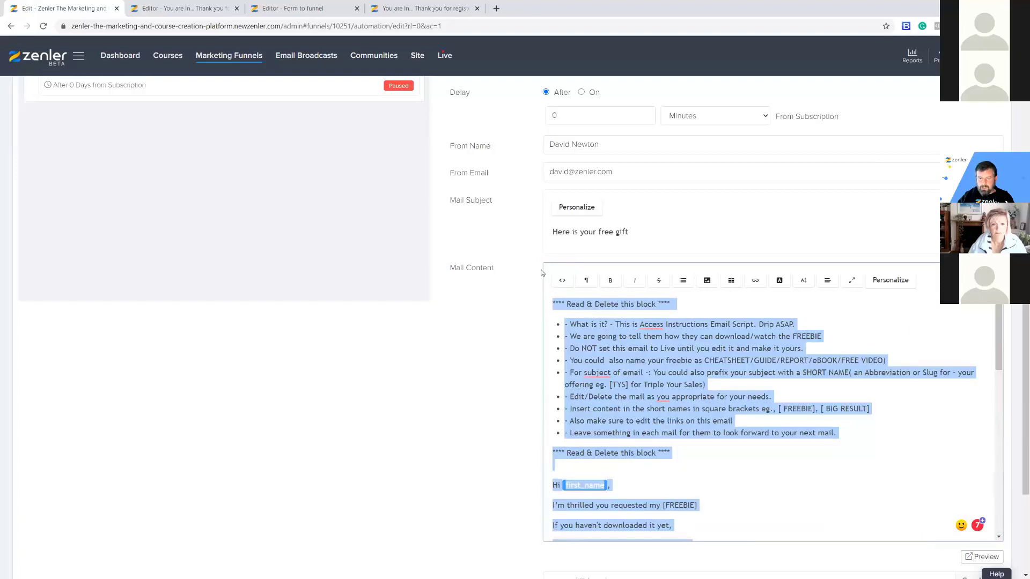
key("BackSpace")
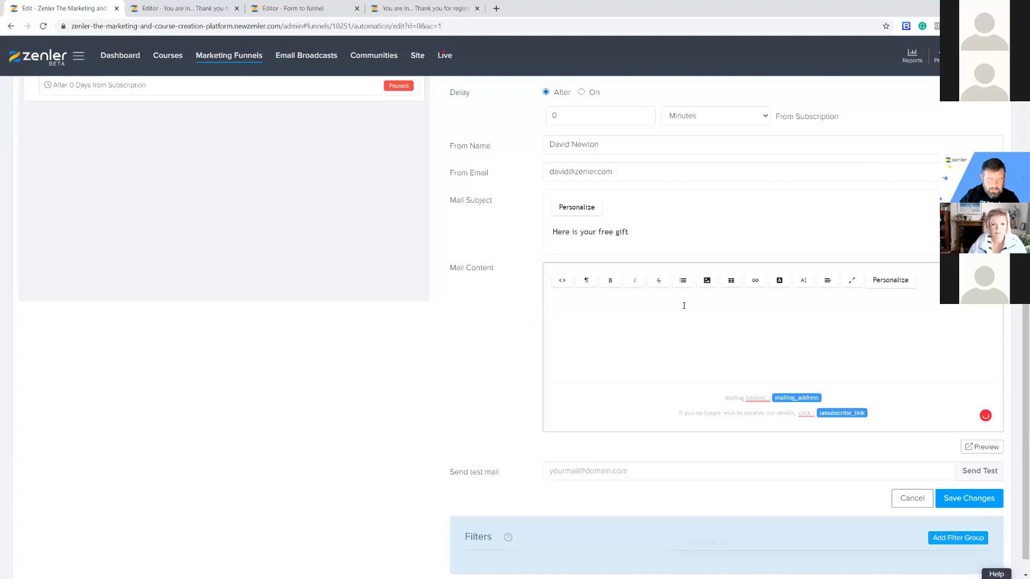
type("Hi")
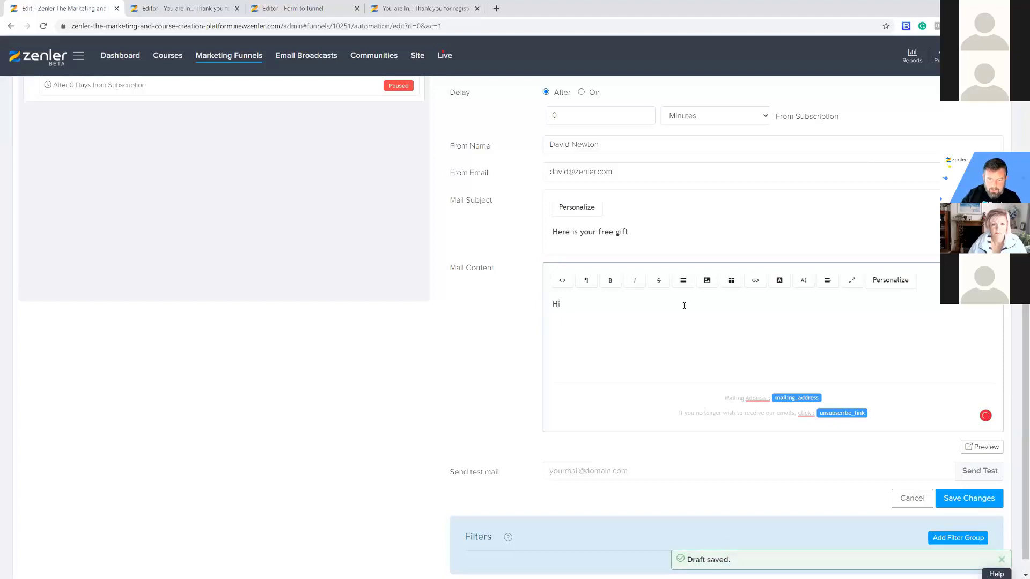
Add a first_name tag and comma after 'Hi' in the body, removing the stray subject tag.
left_click(577, 211)
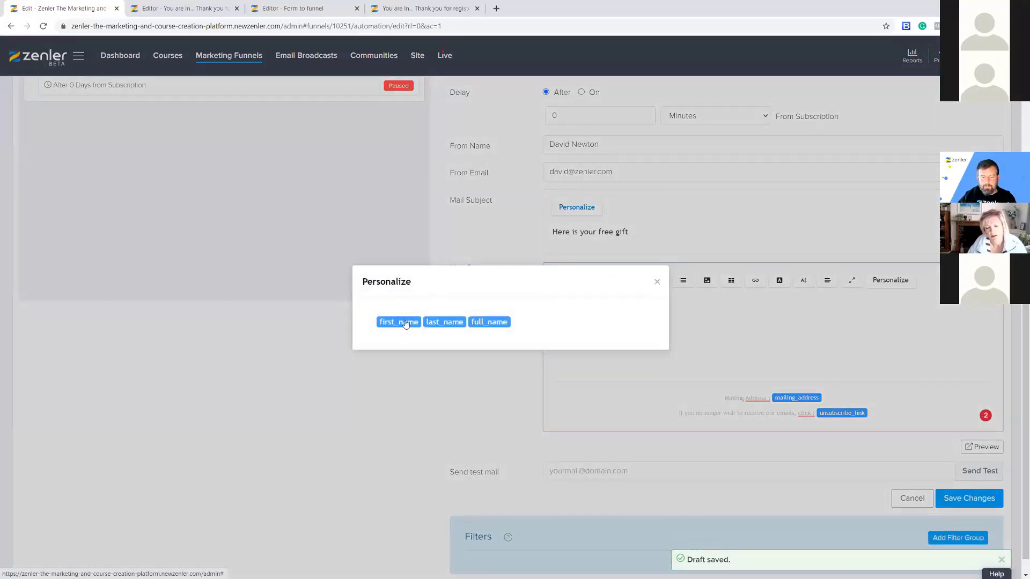
left_click(401, 324)
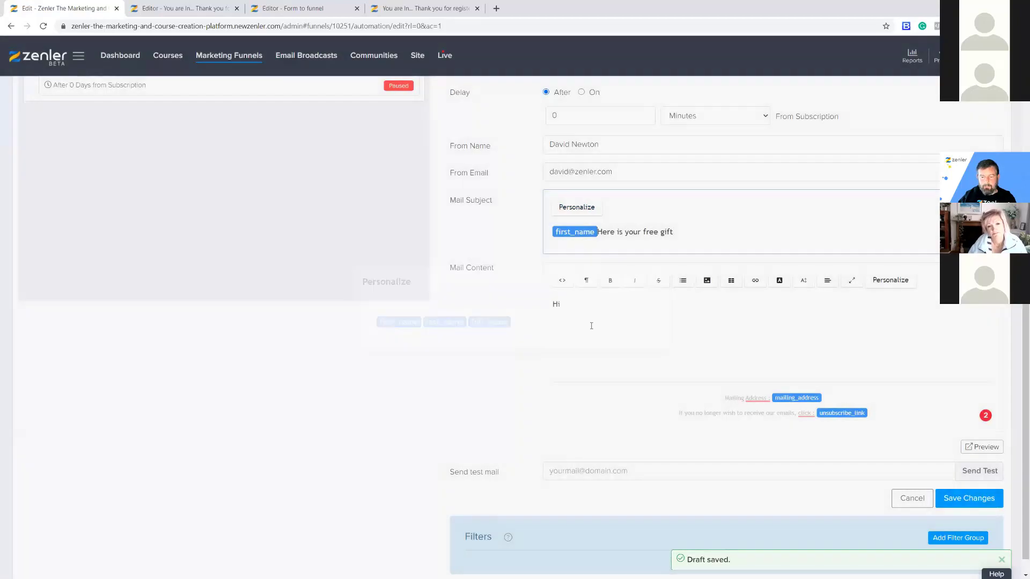
left_click(594, 235)
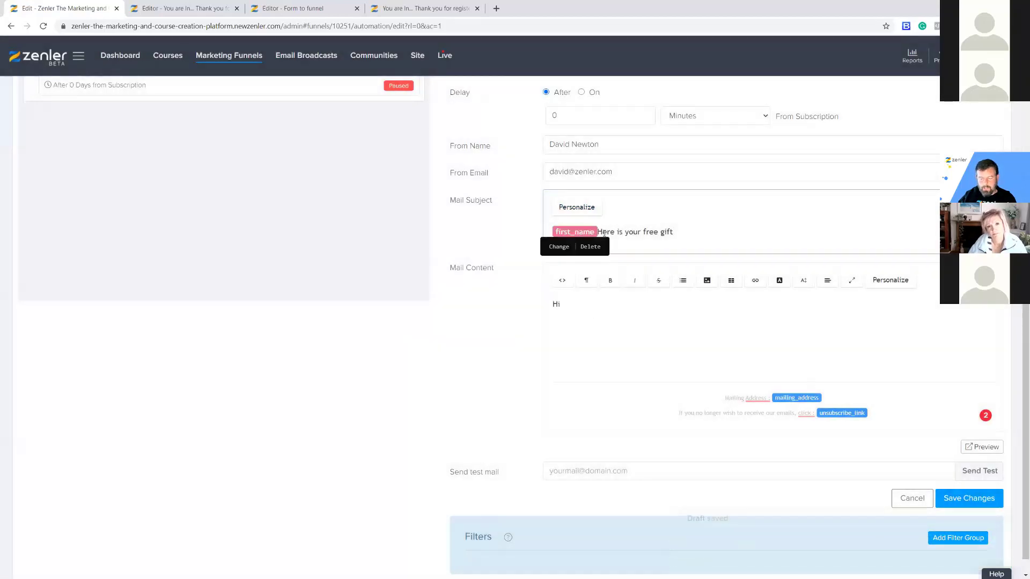
left_click(592, 244)
left_click(574, 311)
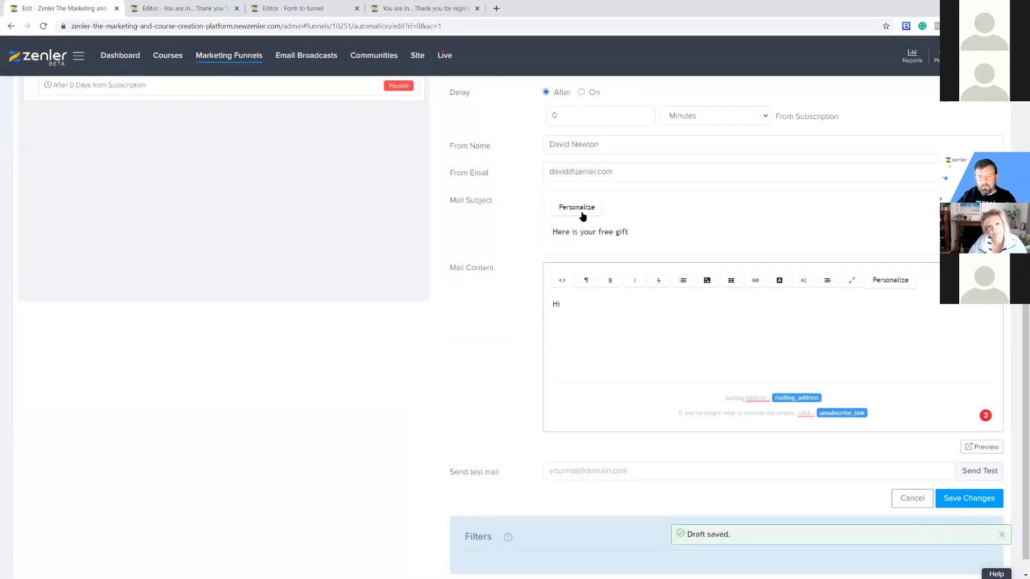
left_click(880, 279)
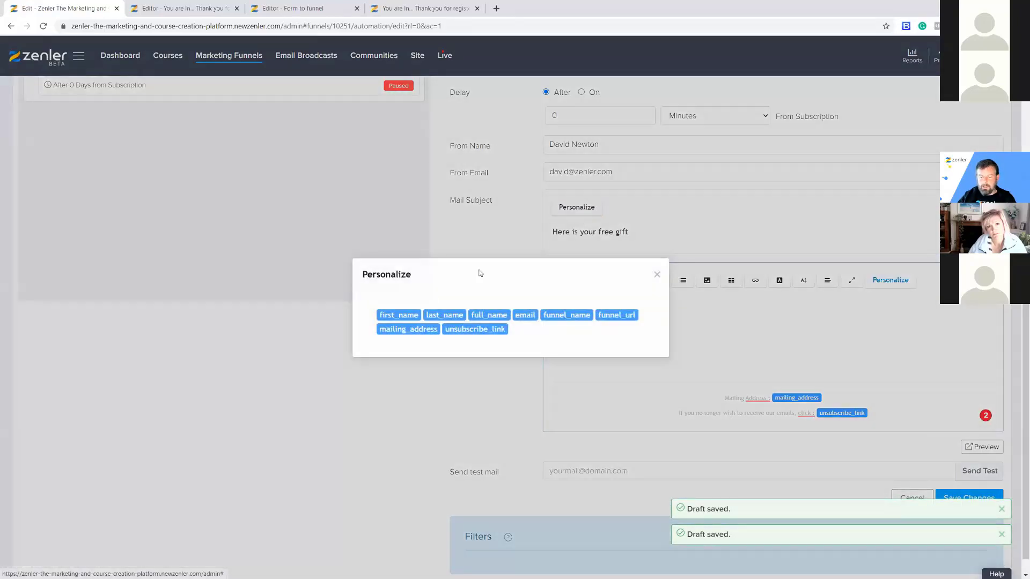
left_click(398, 315)
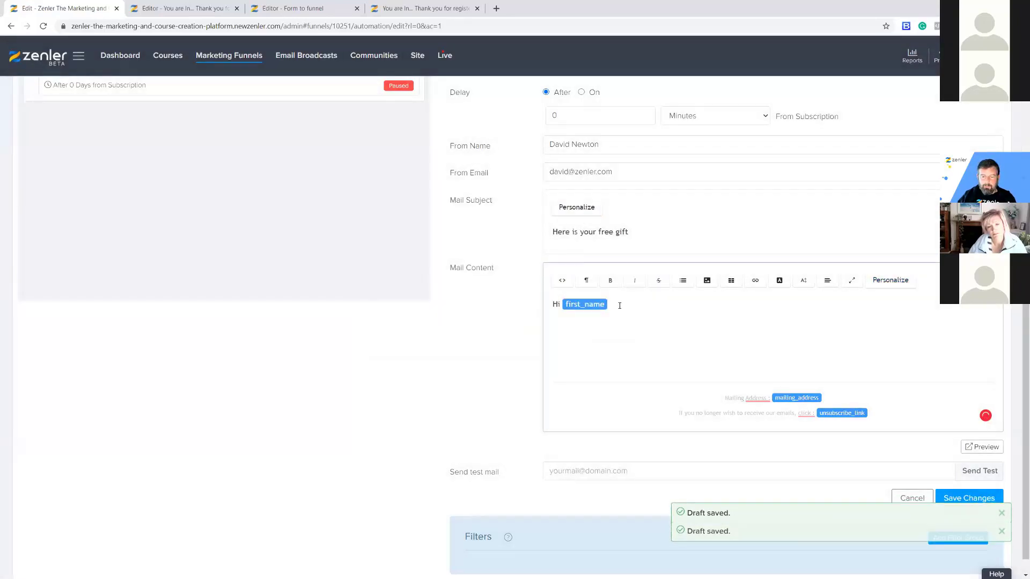
type(",")
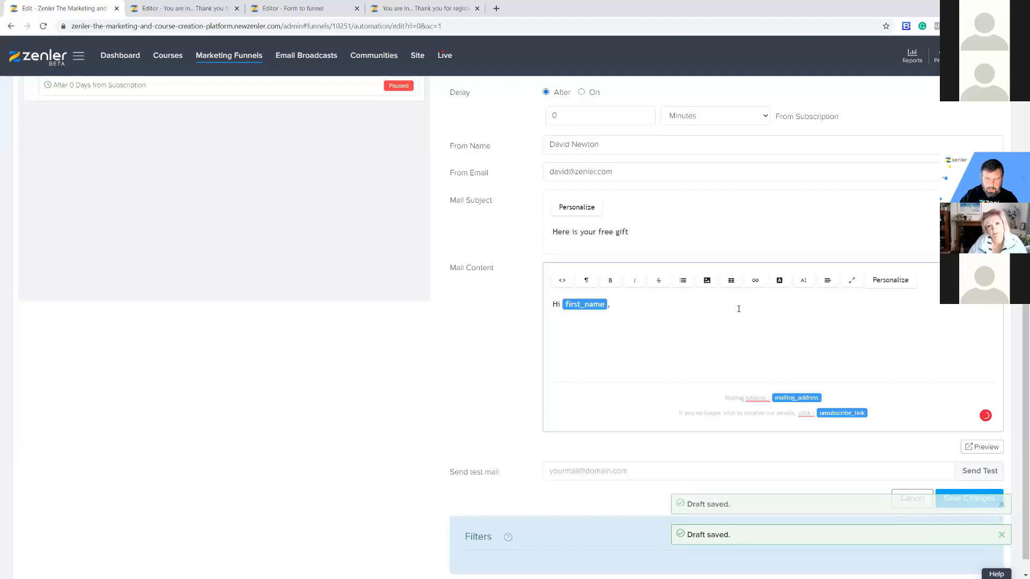
key("Return")
Add the line 'Here is your free link to the video' and paste the free video link below.
type("H")
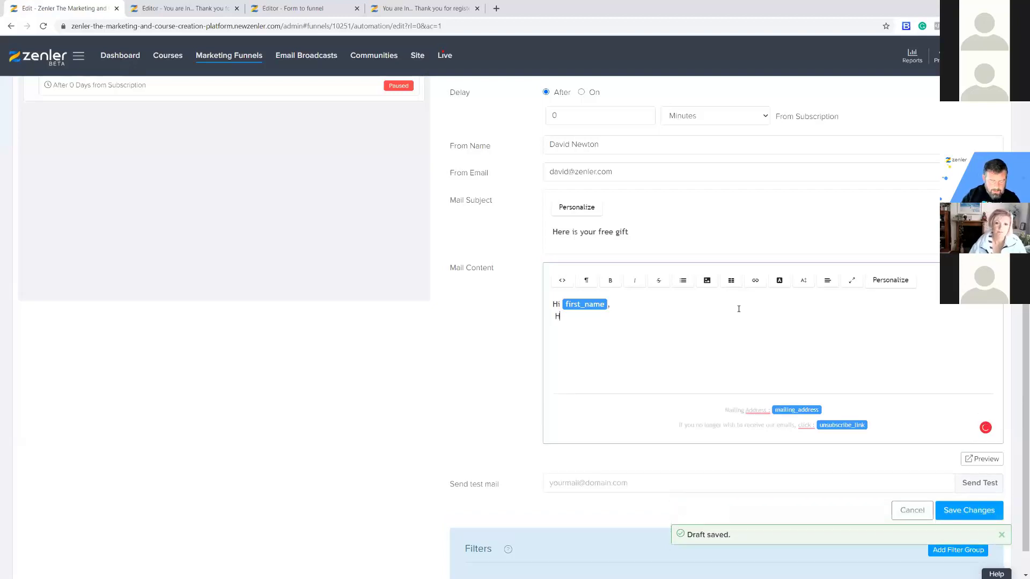
type("ere is ")
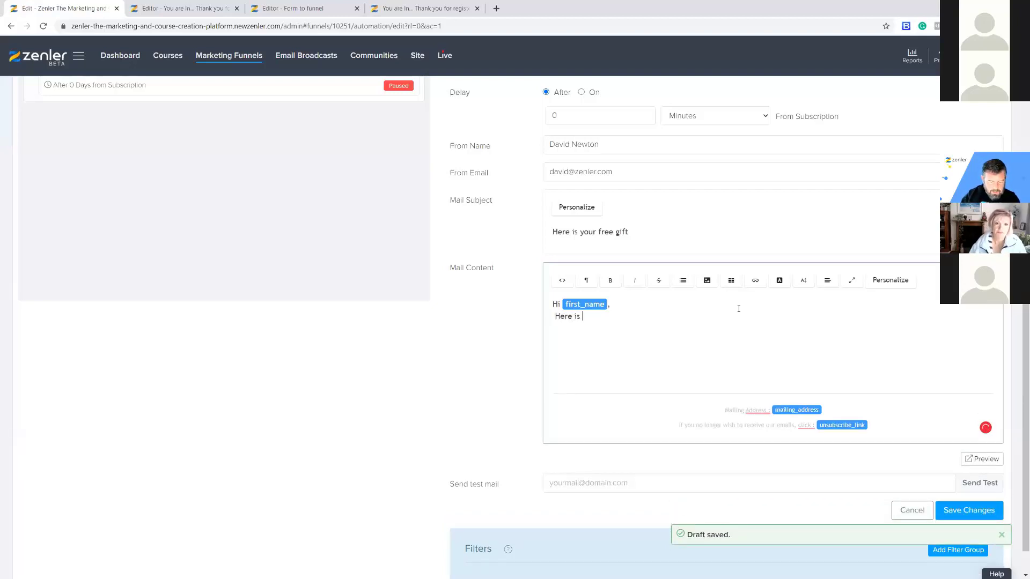
type("your frr")
key("BackSpace")
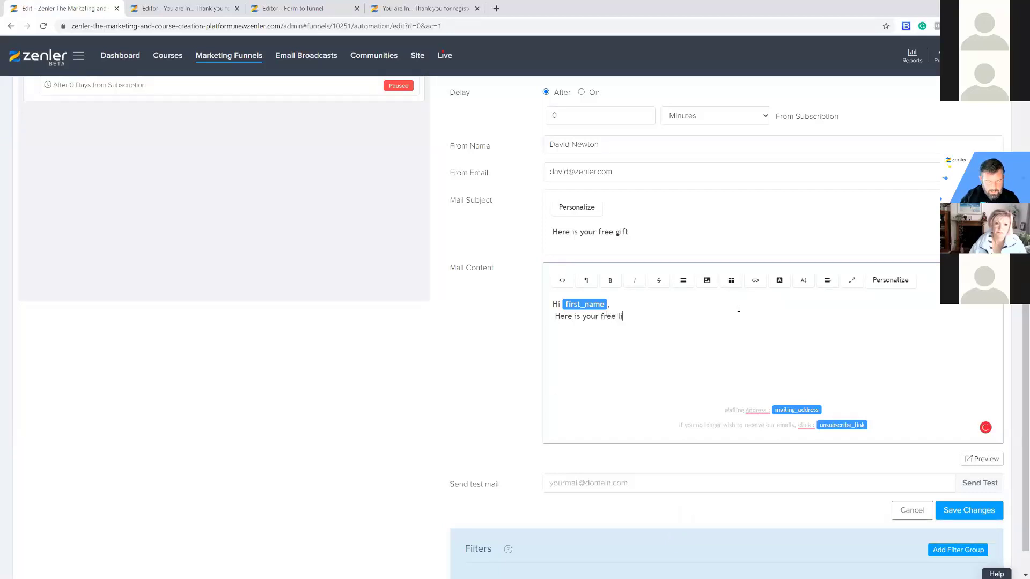
type("deo")
key("Return")
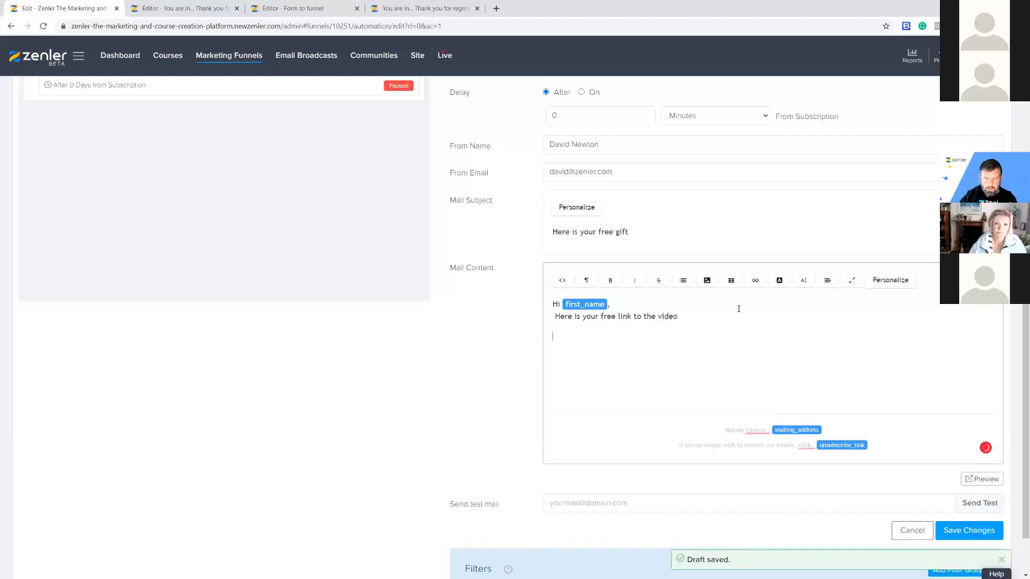
type("FREE LINK TO VIDEO:")
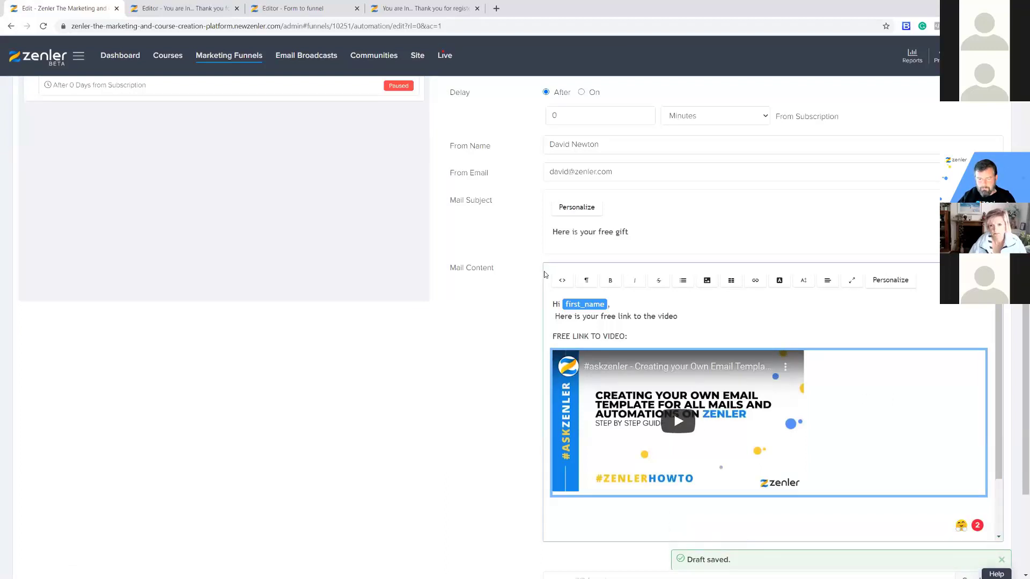
key("Delete")
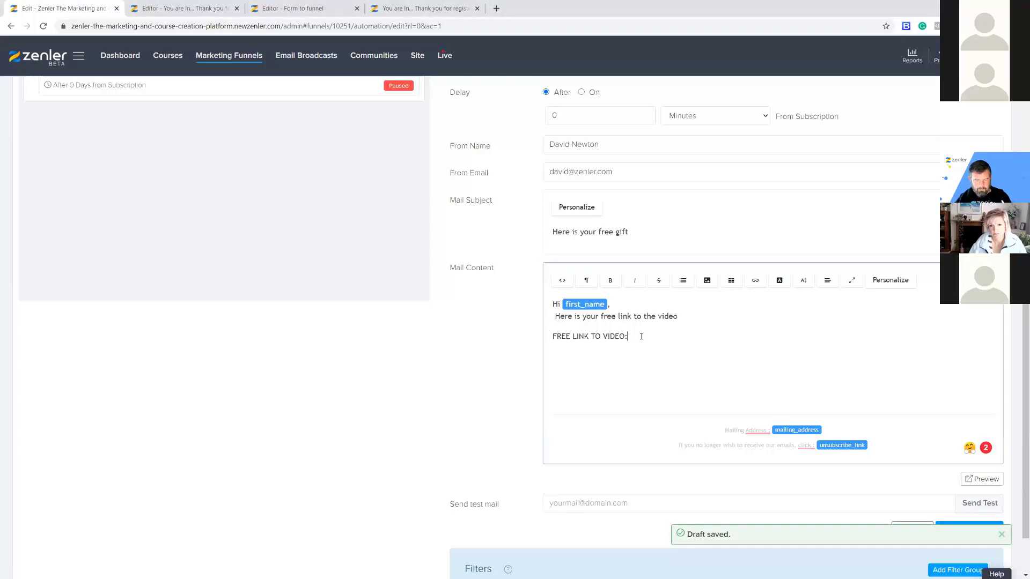
key("ctrl+v")
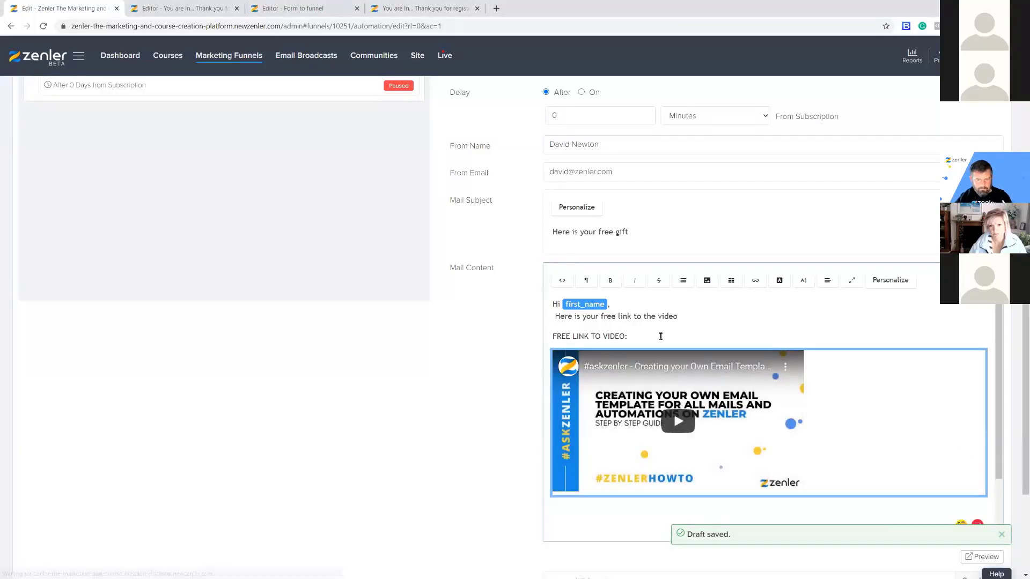
key("ctrl+z")
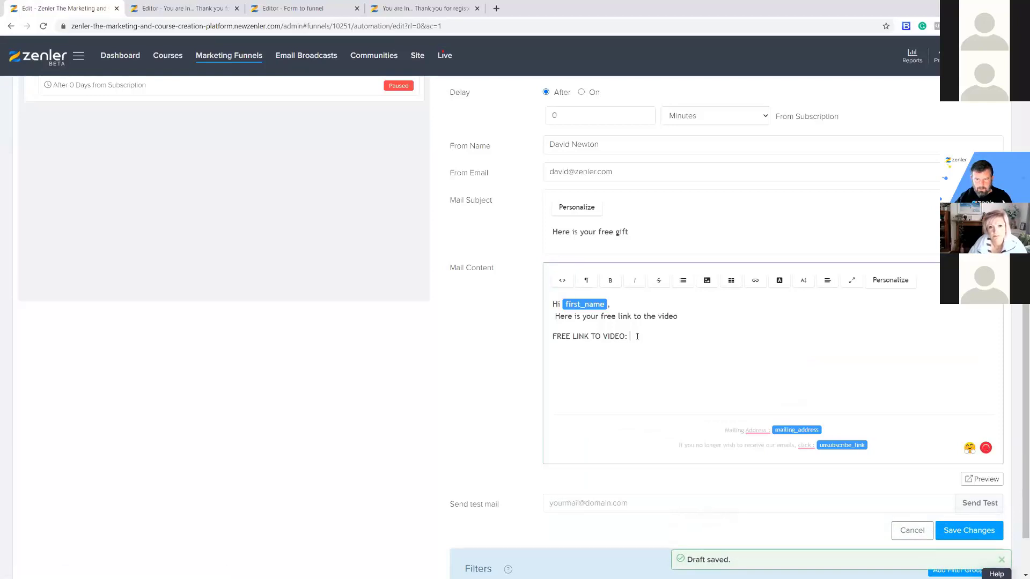
Append 'CLICK HERE' after 'FREE LINK TO VIDEO:' and select it.
left_click_drag(630, 337, 553, 336)
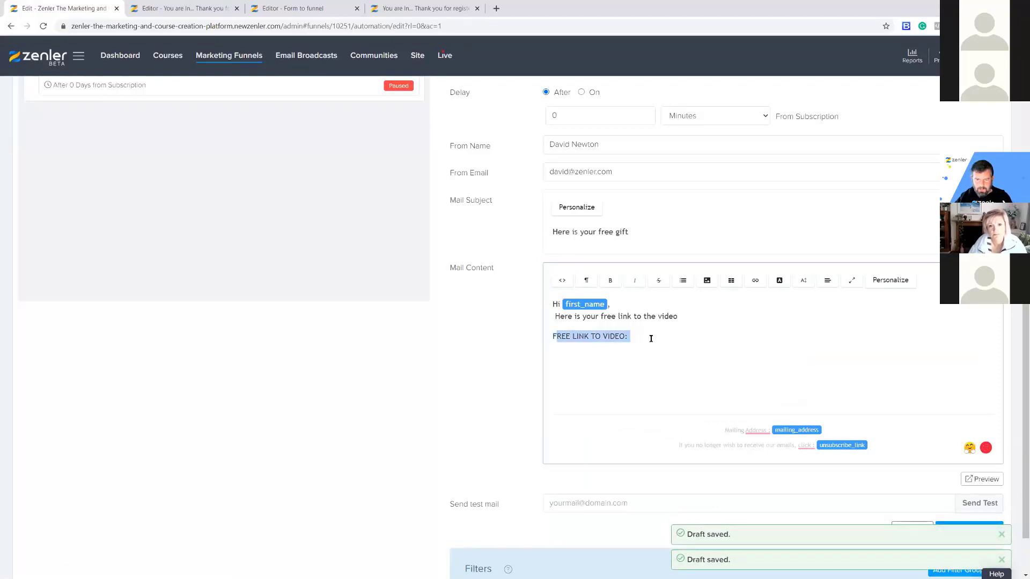
left_click(632, 337)
type("CLI")
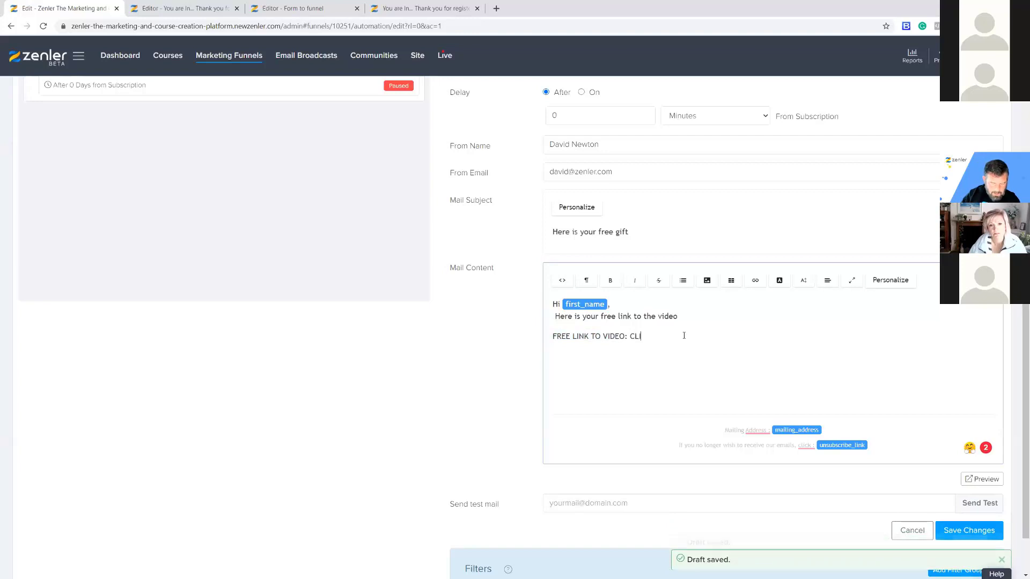
type("CK HERE")
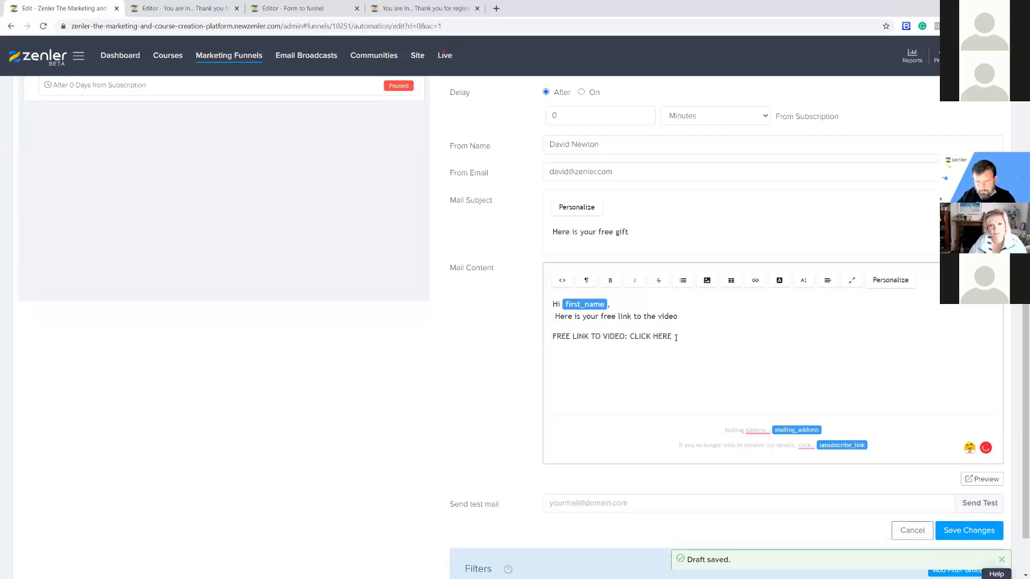
left_click_drag(675, 337, 631, 340)
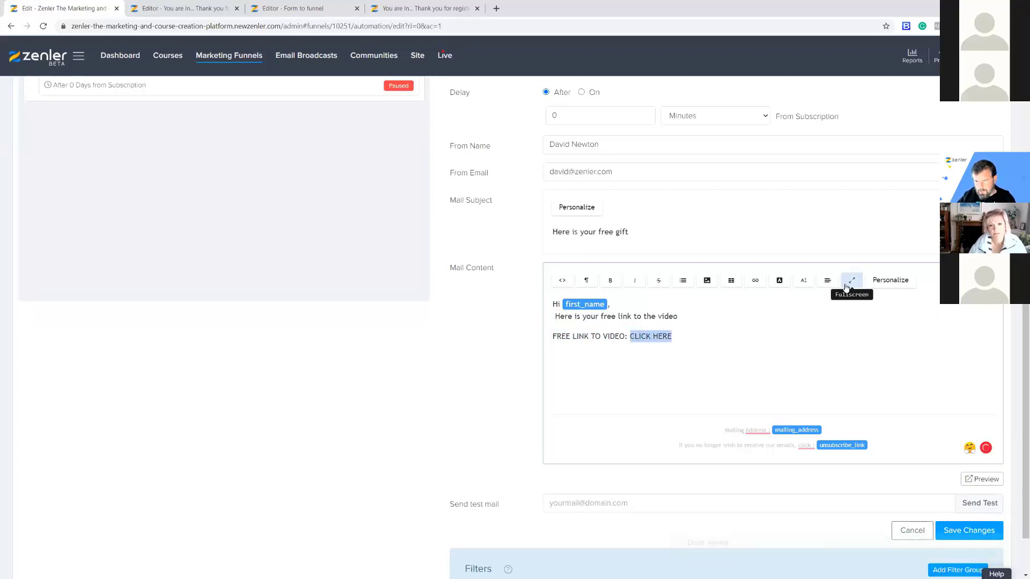
left_click(756, 282)
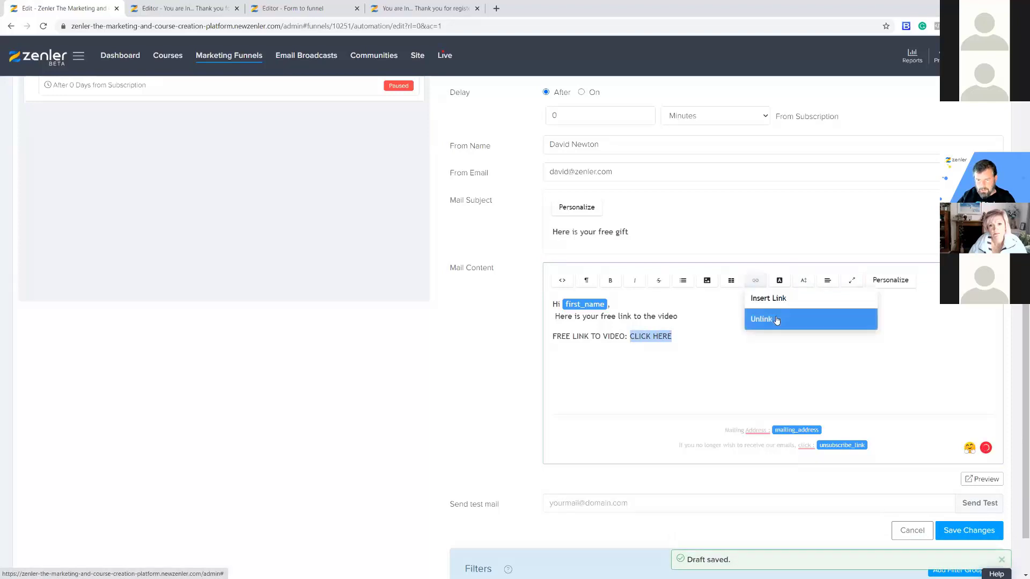
left_click(772, 299)
type("https://youtu.be/FF93D4SsVC0")
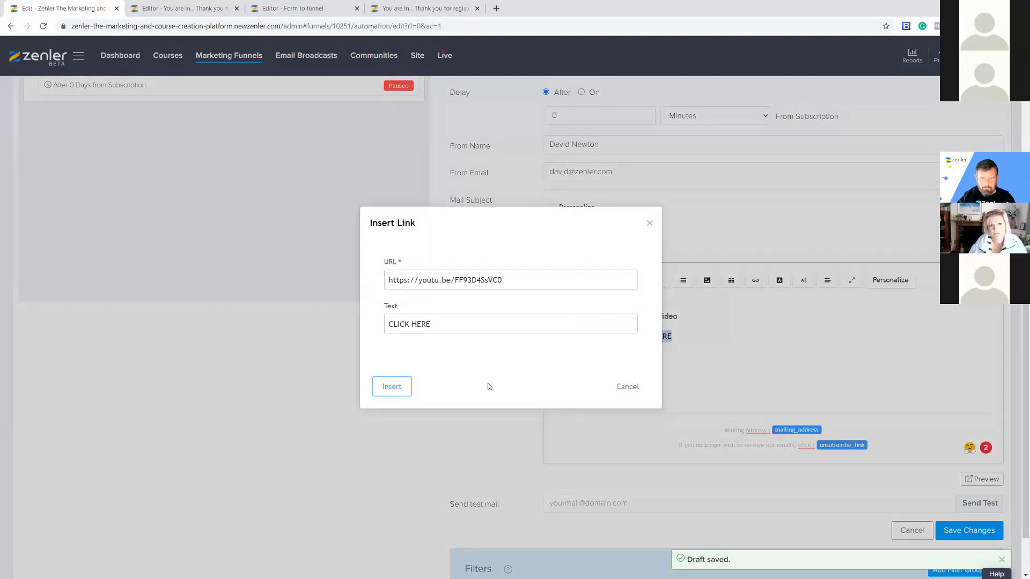
key("Return")
End the email with an 'Enjoy' line and review the drafted email and sender details.
left_click(715, 336)
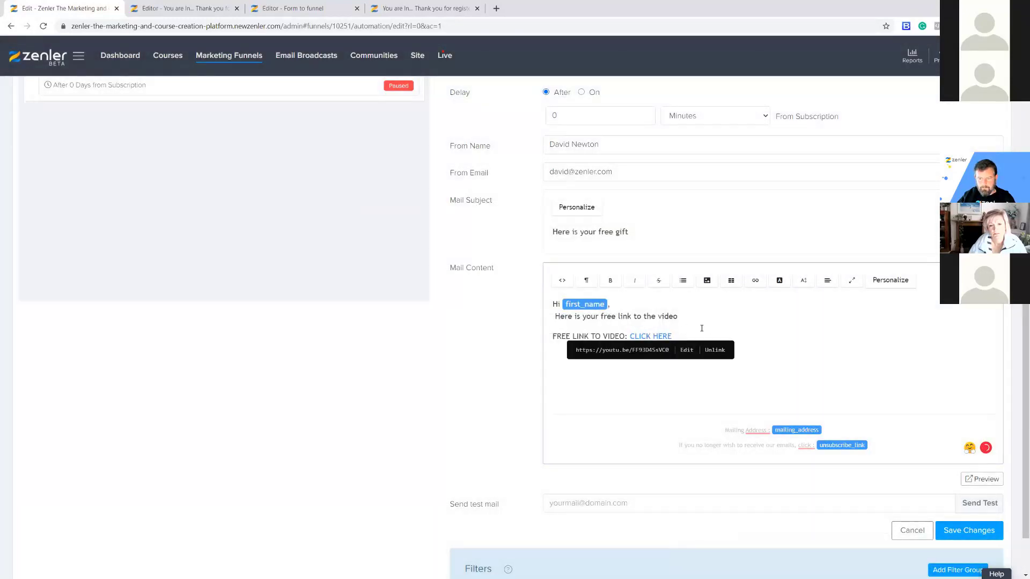
key("Return")
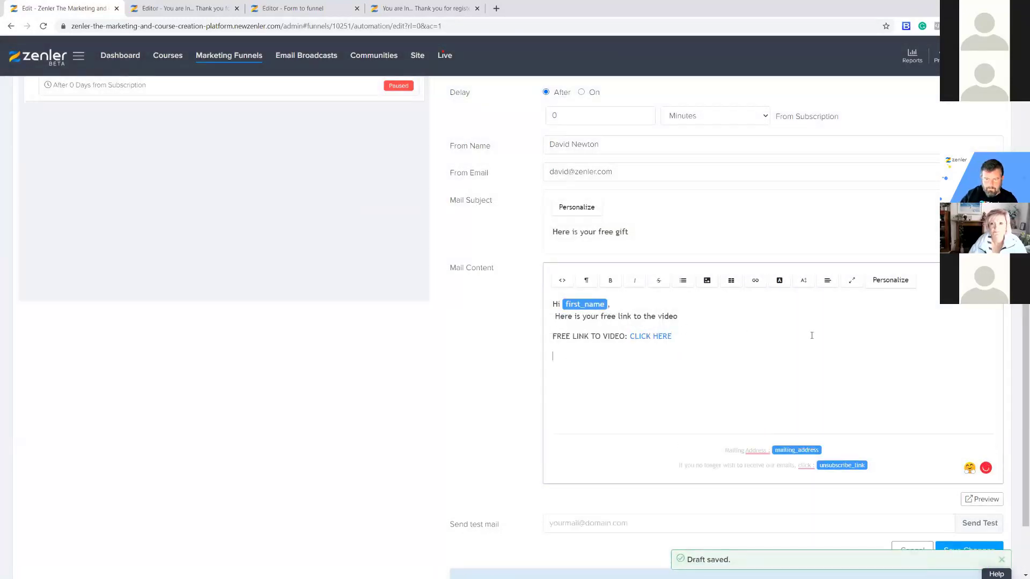
type("Enjoy")
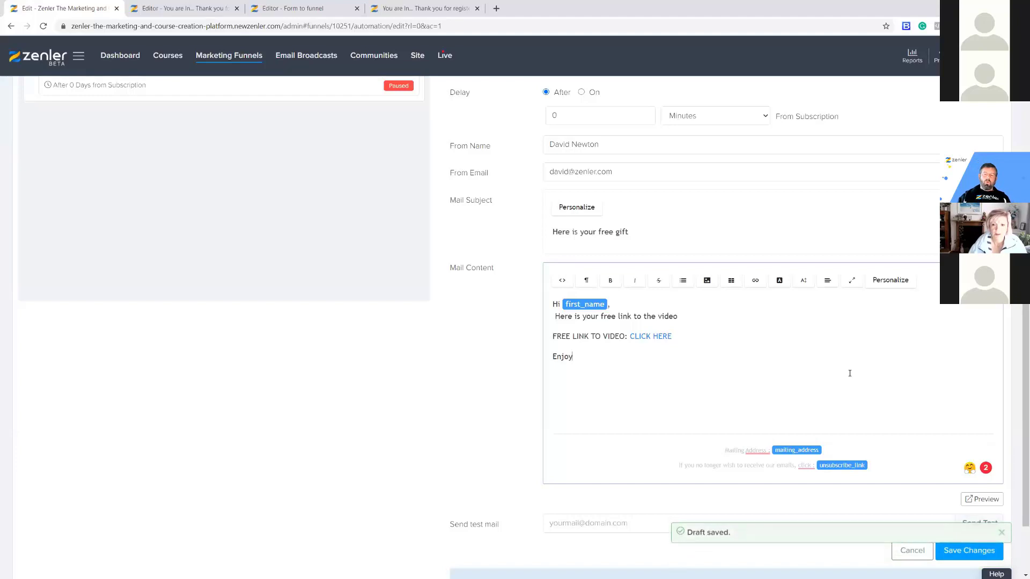
scroll(700, 266, "up", 3)
scroll(699, 266, "down", 3)
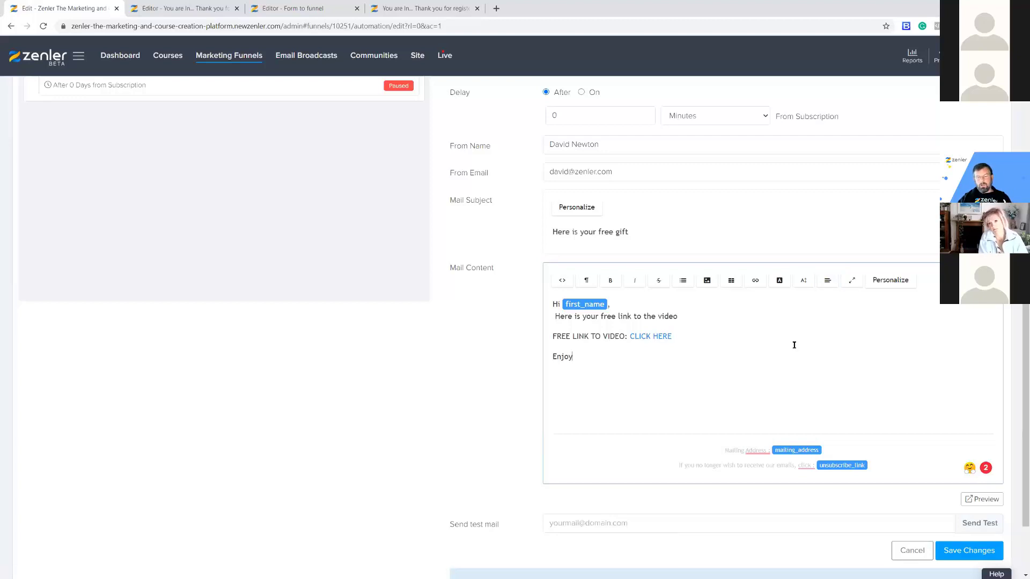
scroll(782, 346, "down", 1)
scroll(510, 290, "up", 5)
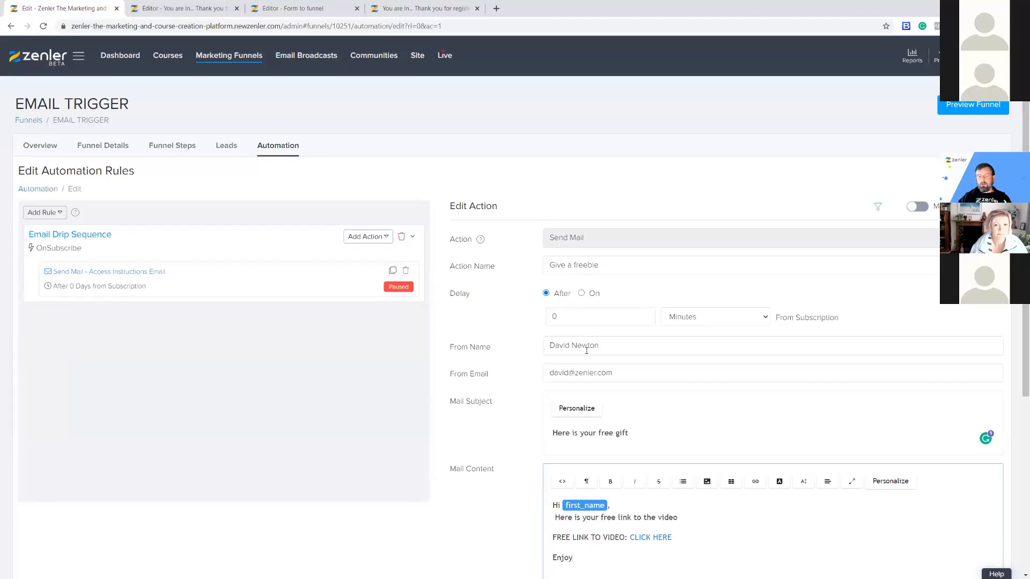
left_click_drag(547, 346, 658, 347)
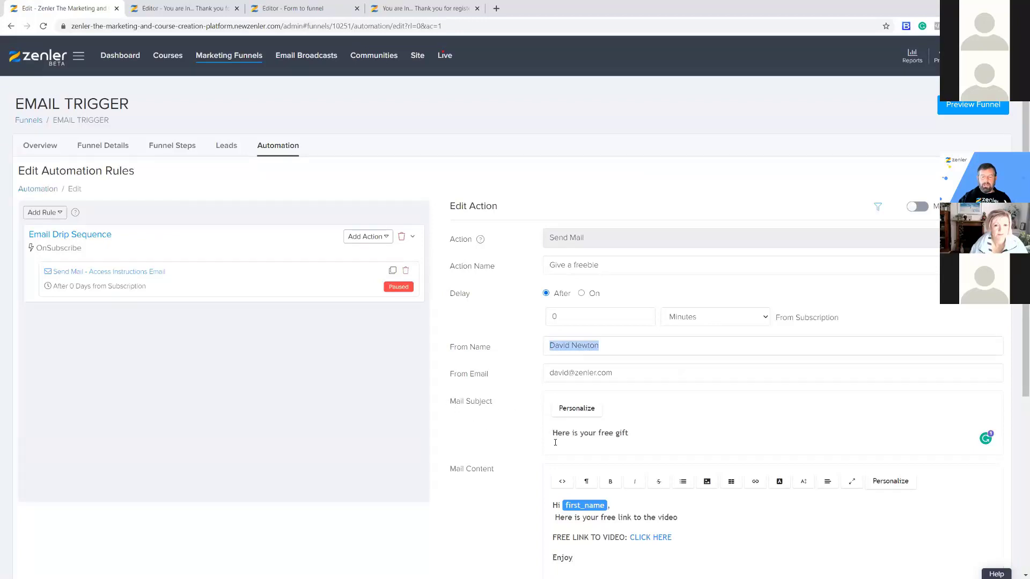
scroll(524, 428, "down", 2)
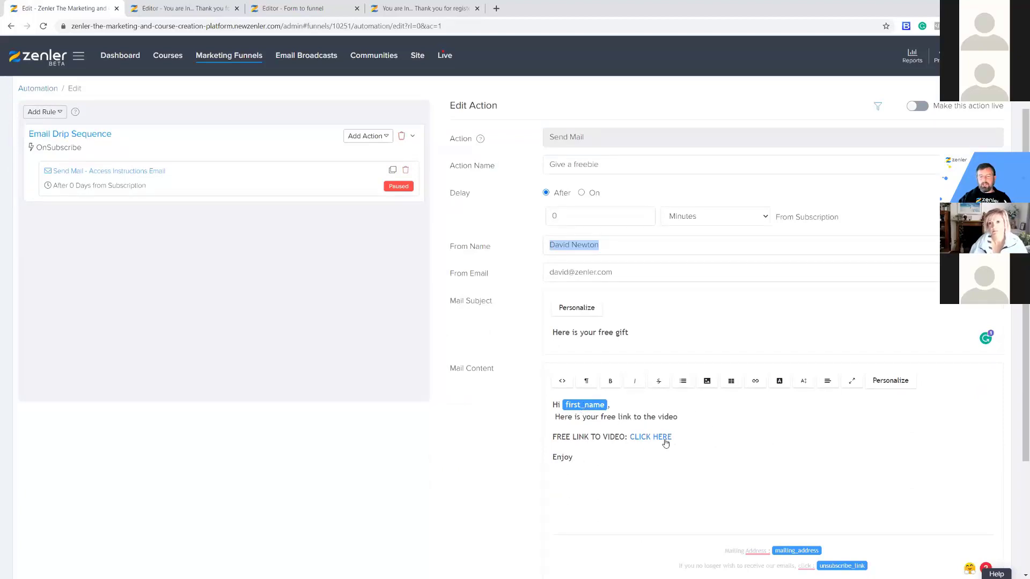
scroll(842, 445, "down", 3)
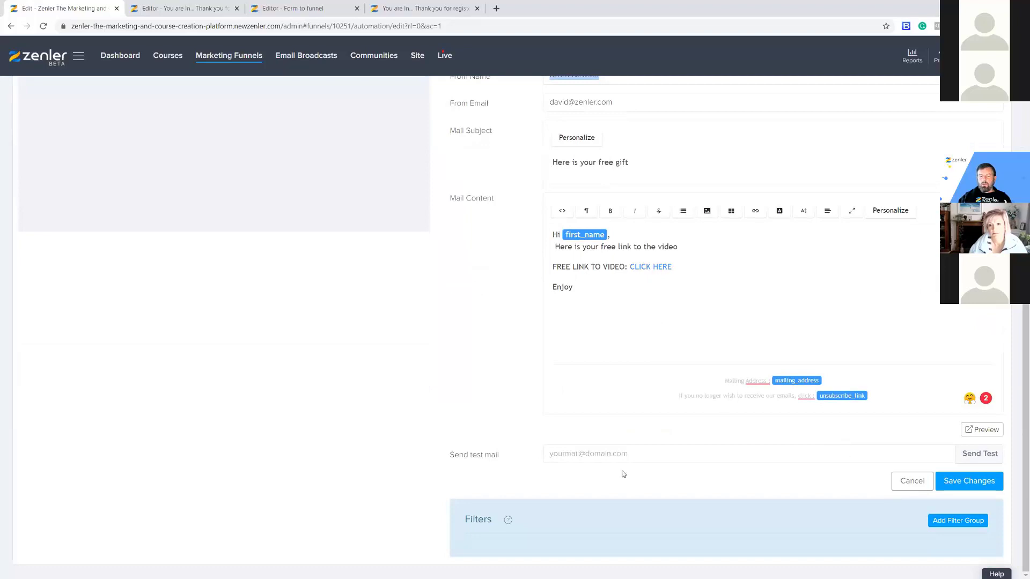
left_click(980, 431)
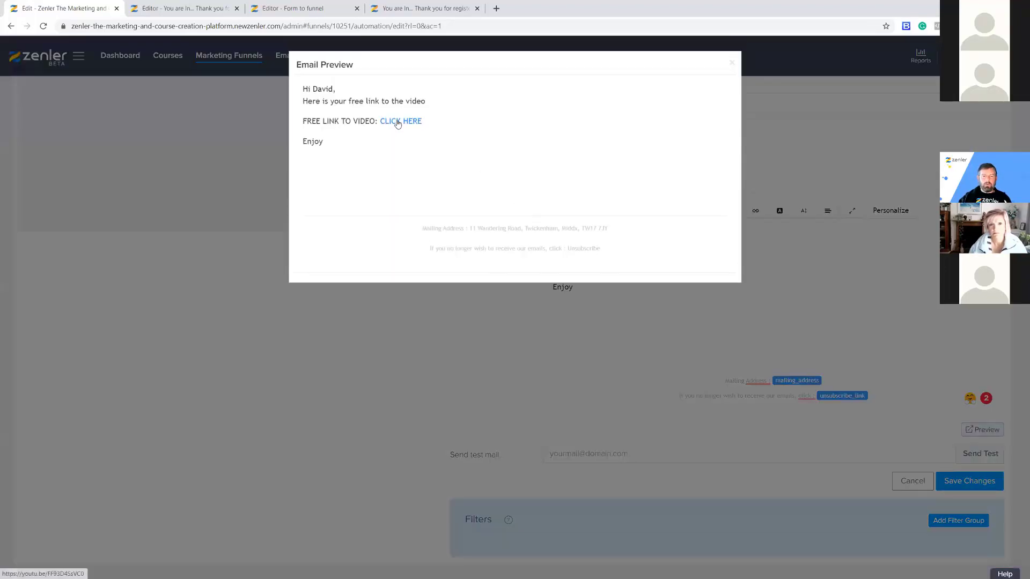
left_click(733, 63)
scroll(738, 468, "up", 2)
scroll(805, 498, "down", 2)
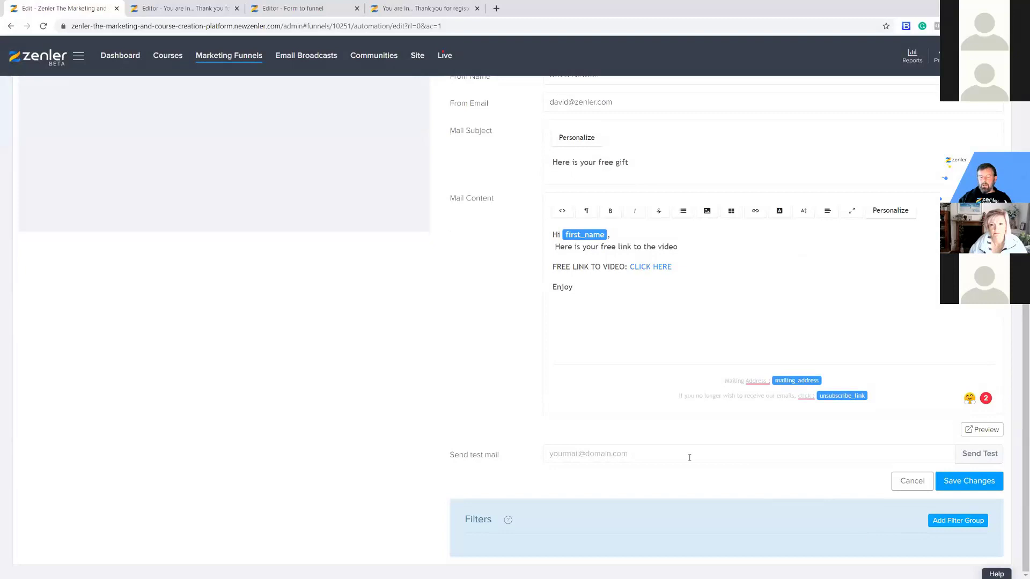
scroll(344, 379, "up", 5)
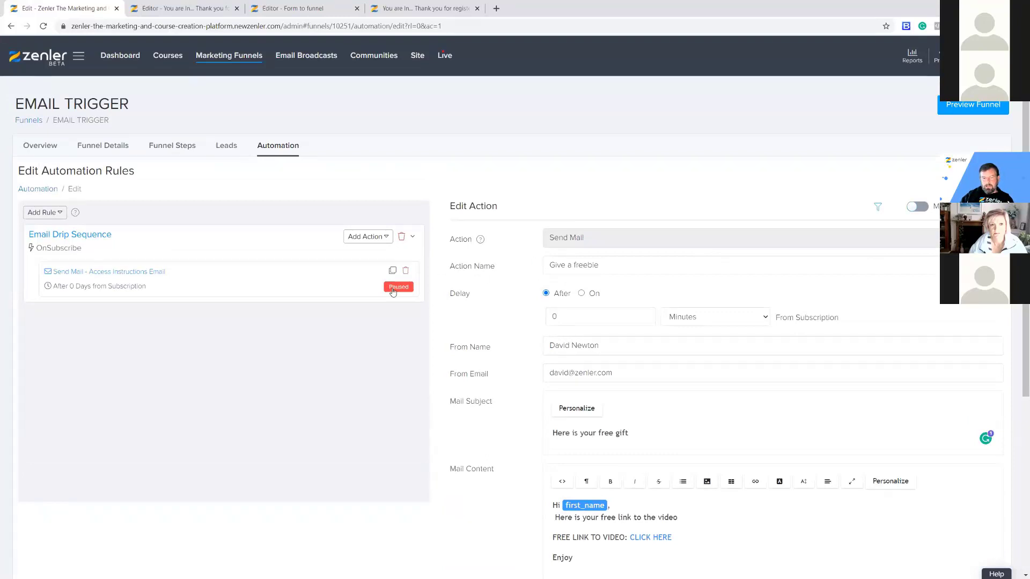
Make the Give a freebie action live, saving changes and applying it to existing leads.
left_click(924, 209)
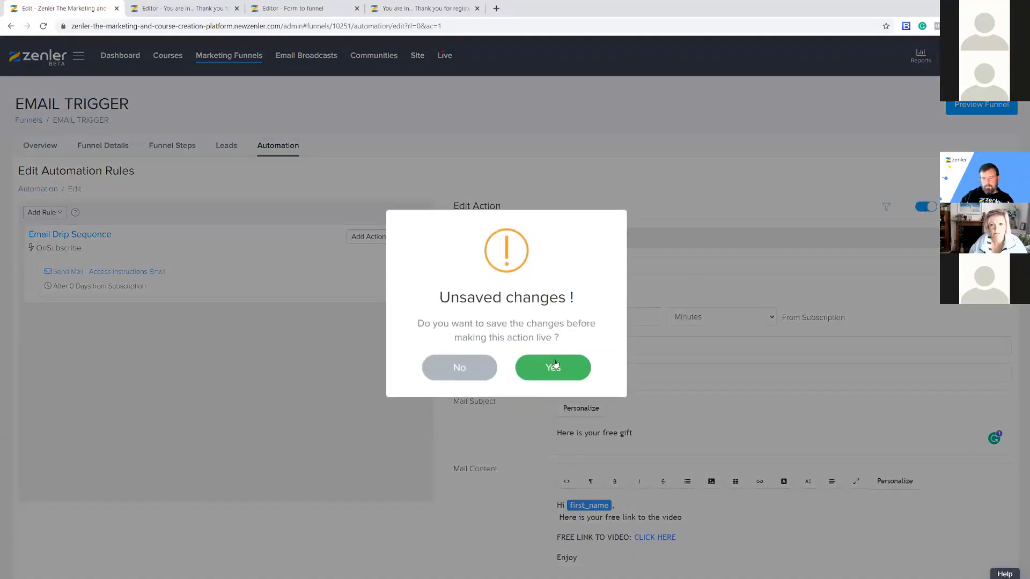
left_click(554, 368)
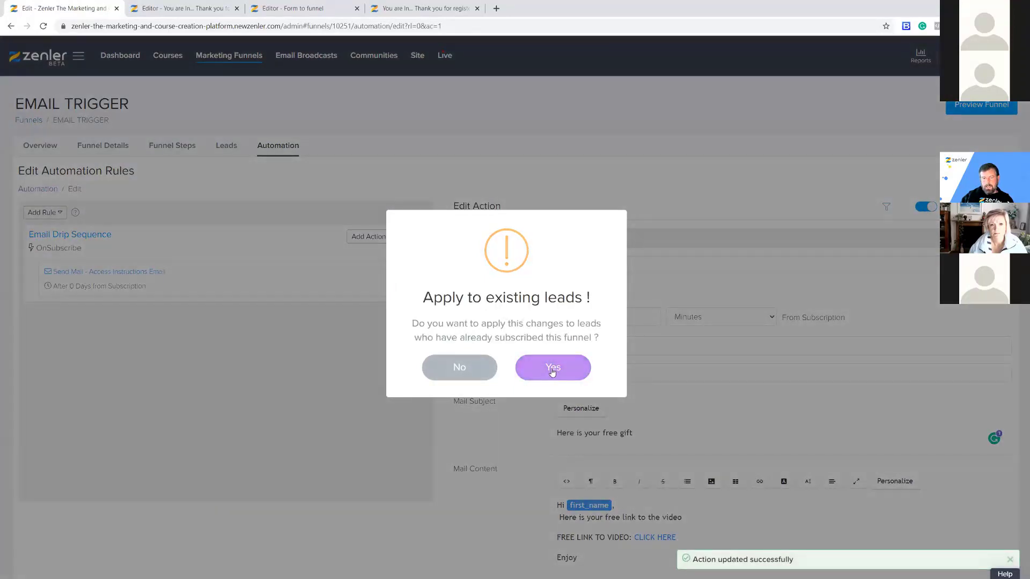
left_click(551, 368)
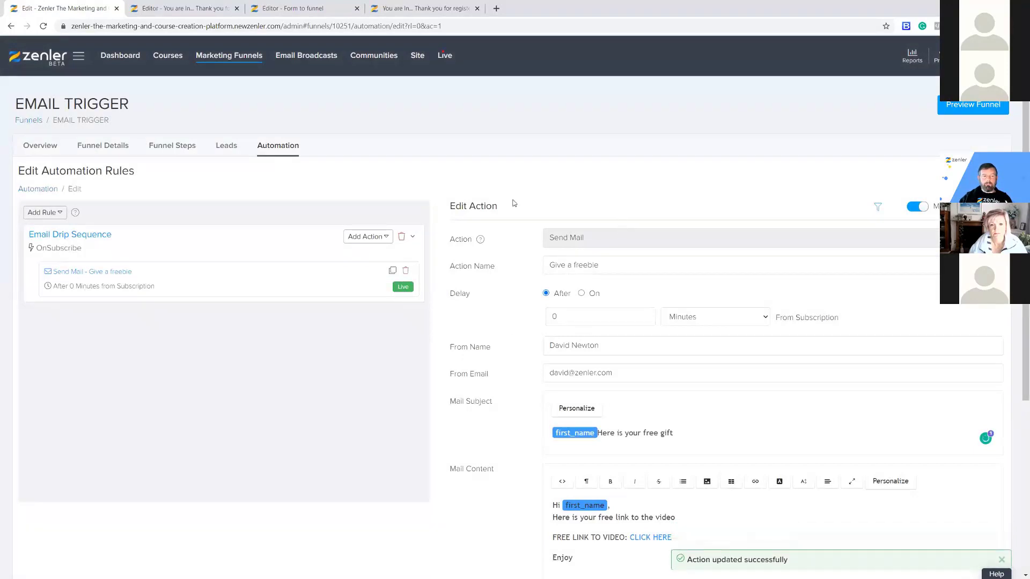
left_click_drag(129, 103, 17, 102)
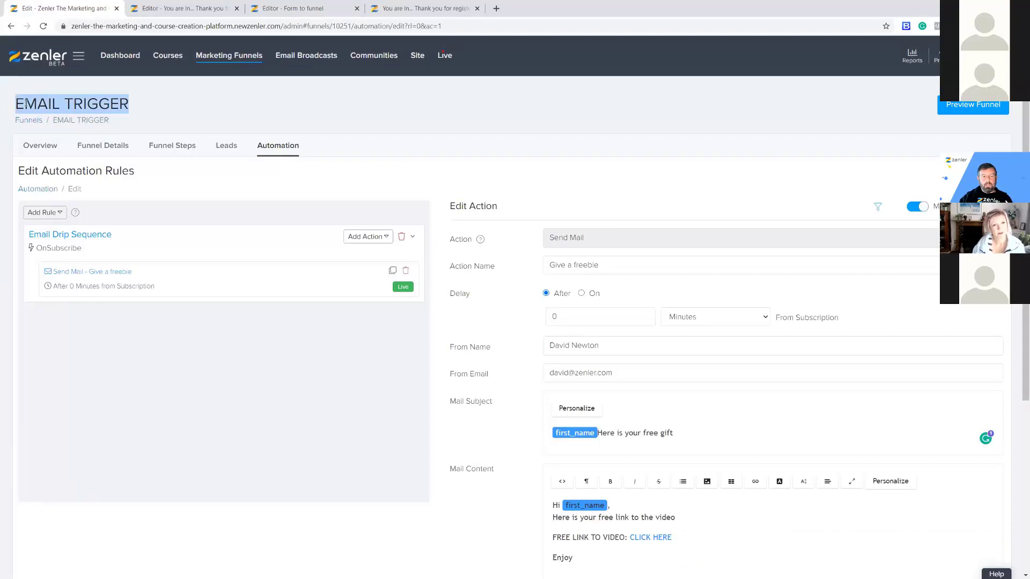
Close the thank-you and Form to funnel editor tabs, then show the site's Pages list.
left_click(228, 56)
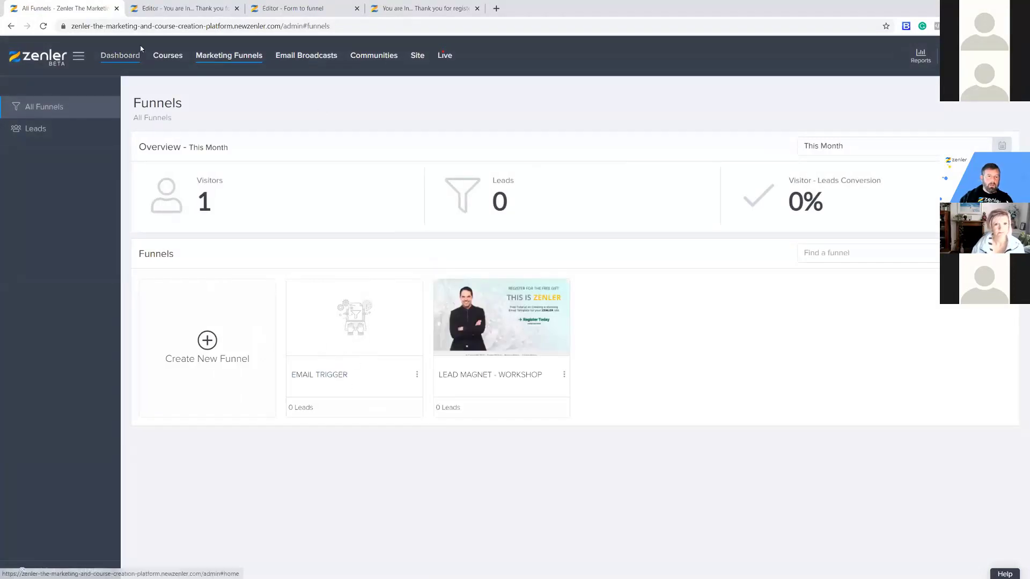
left_click(166, 8)
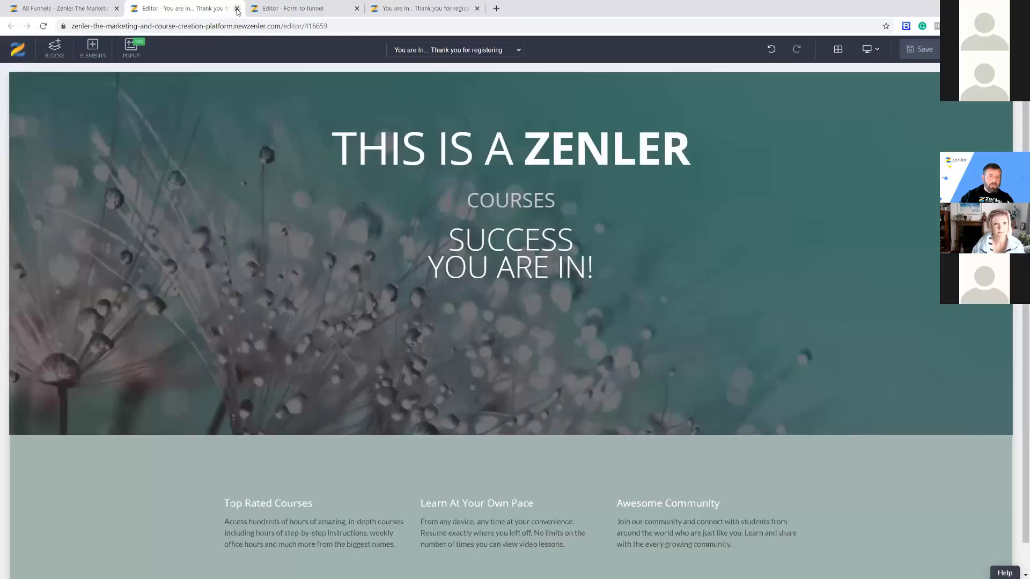
left_click(236, 8)
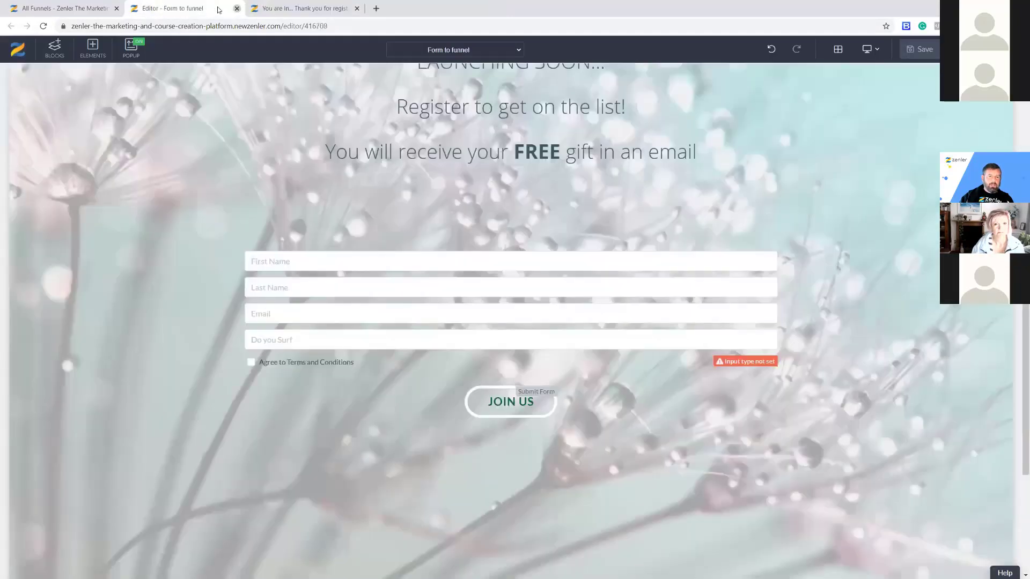
left_click(236, 8)
left_click(64, 8)
left_click(422, 60)
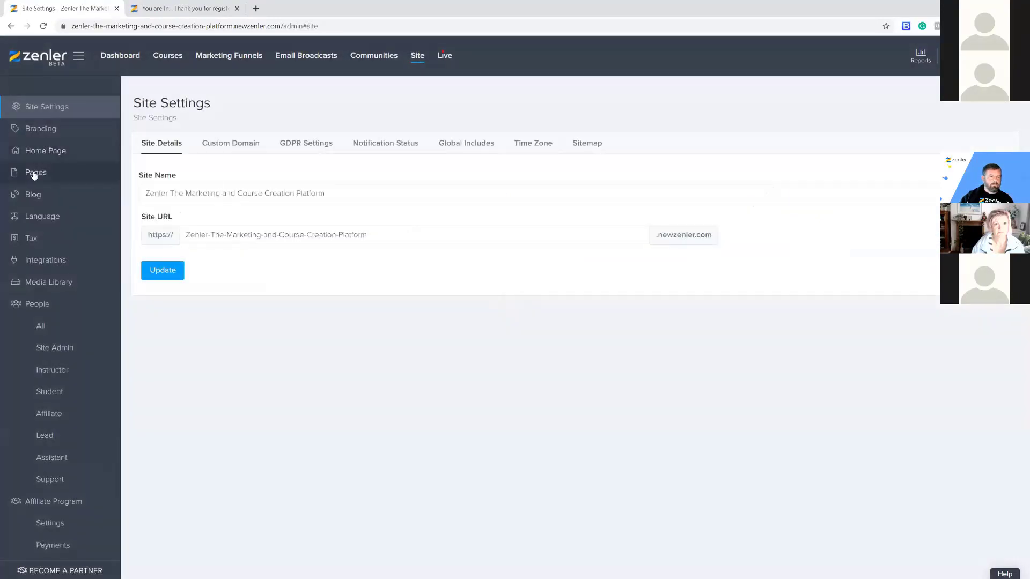
left_click(34, 173)
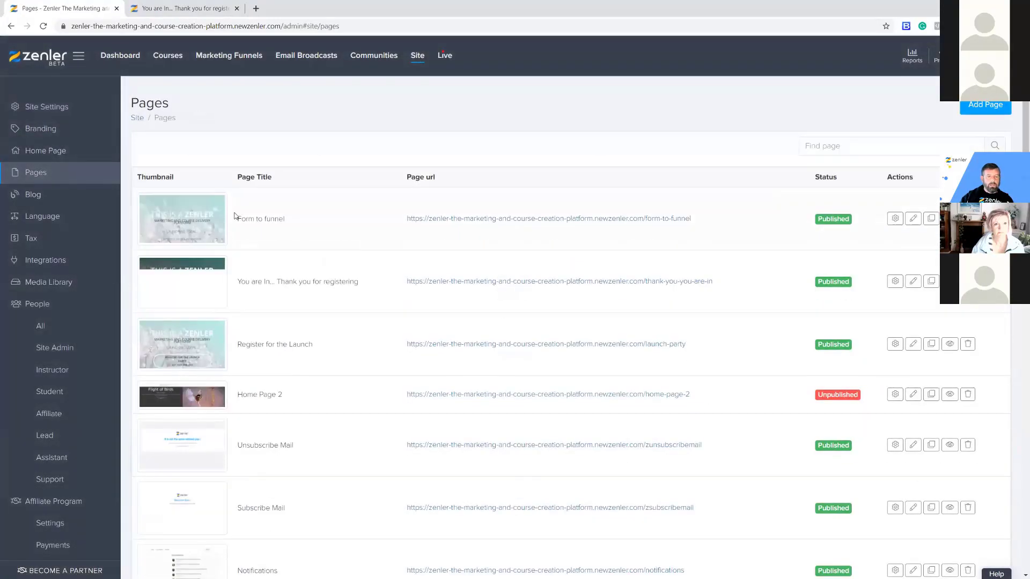
On the Form to funnel page, tick EMAIL TRIGGER under the JOIN US button's Add to funnels, and save.
left_click(913, 218)
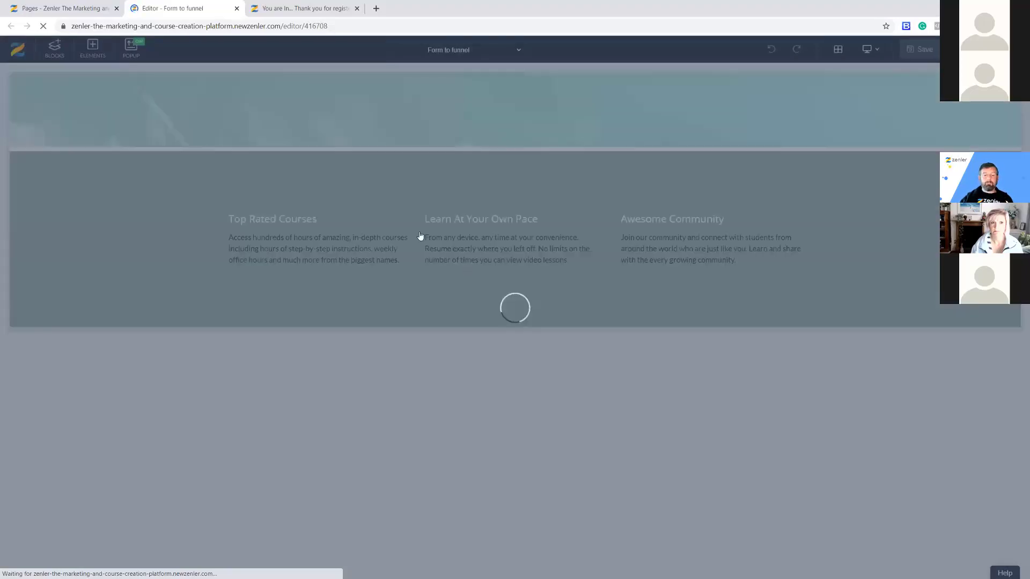
scroll(543, 316, "down", 2)
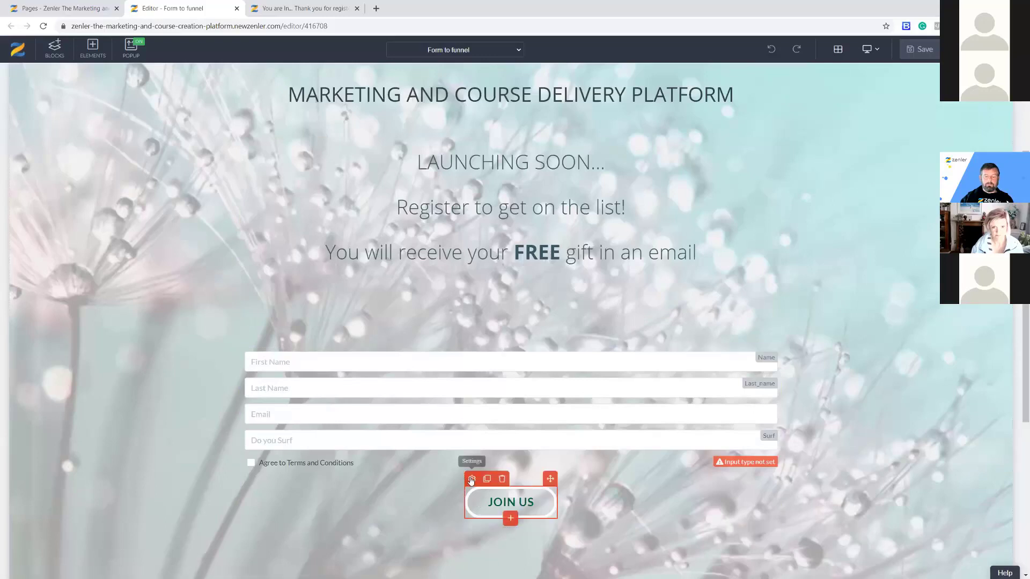
left_click(470, 479)
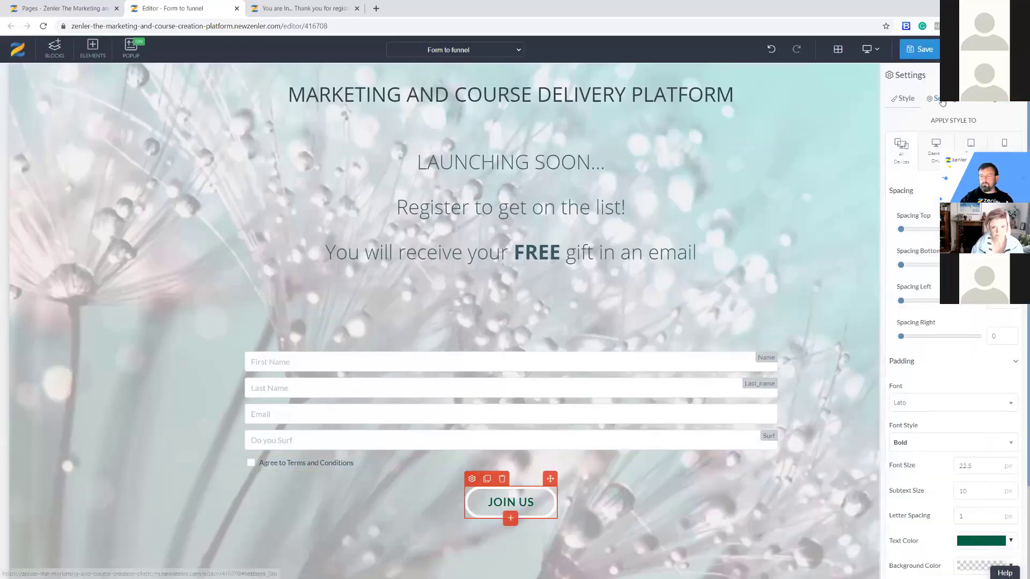
left_click(942, 100)
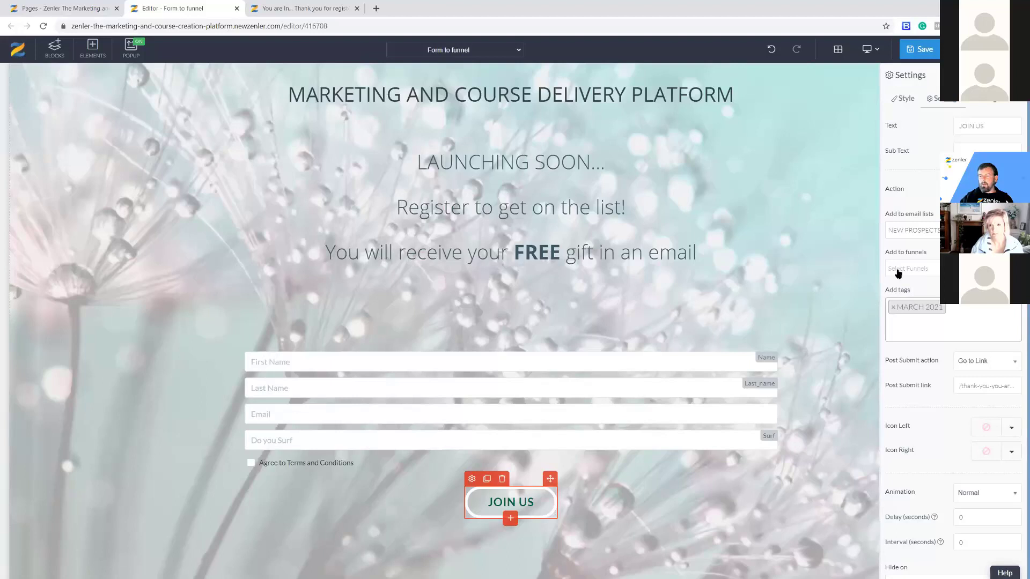
left_click(930, 272)
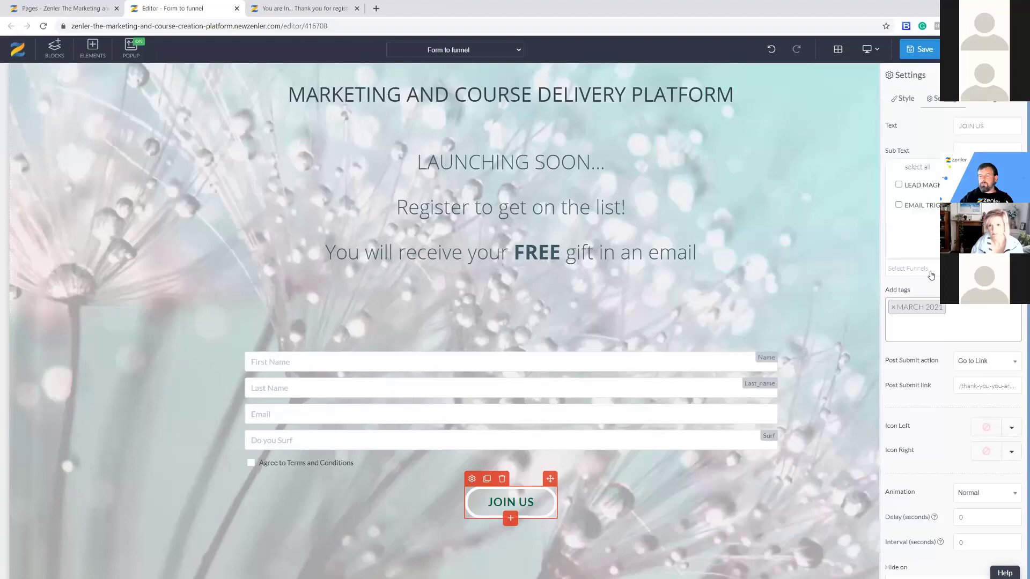
left_click(900, 206)
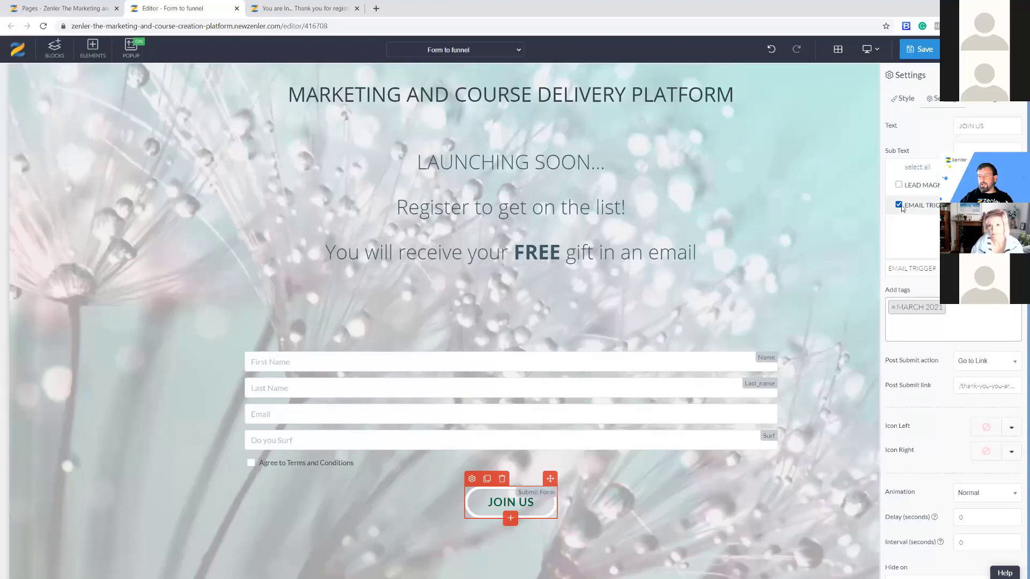
left_click(918, 50)
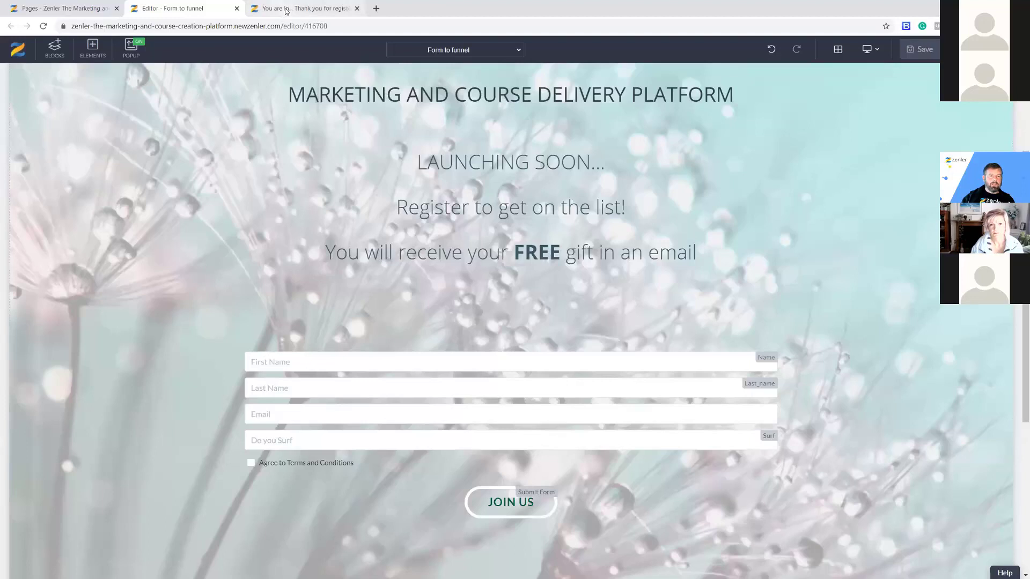
left_click(286, 10)
Delete the earlier test lead from the site's People > All list, leaving 10 leads.
left_click(161, 8)
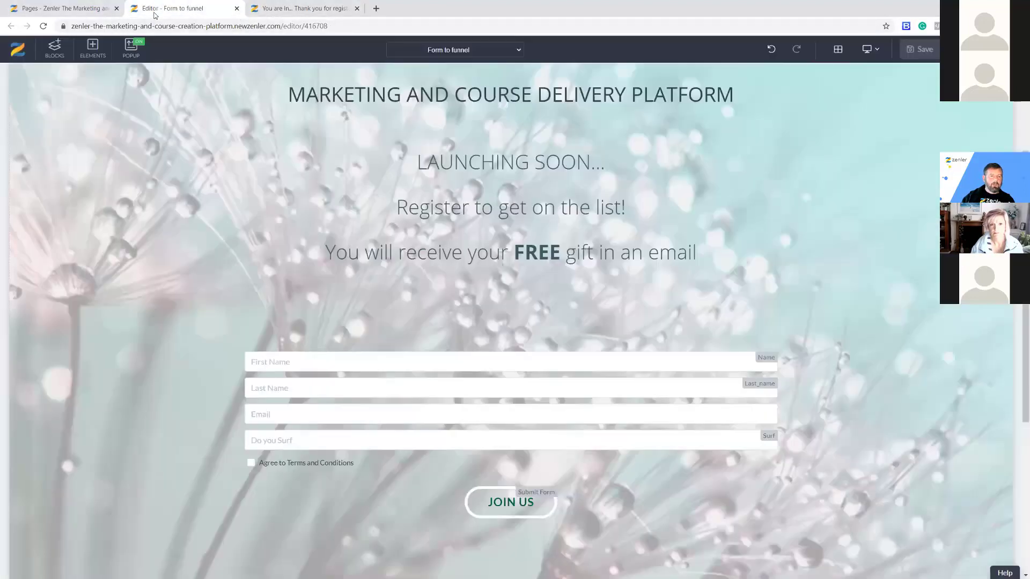
left_click(75, 10)
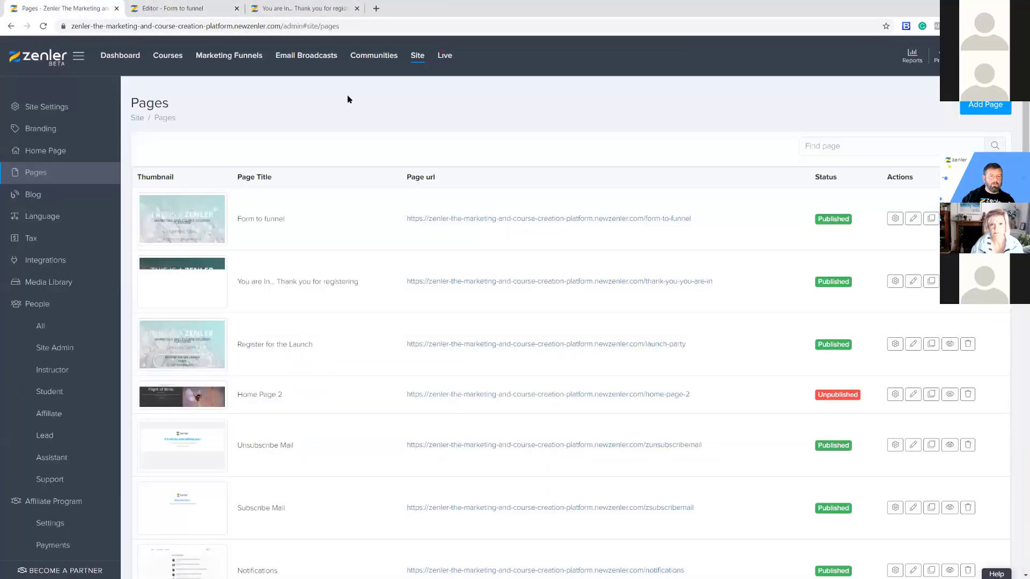
left_click(42, 327)
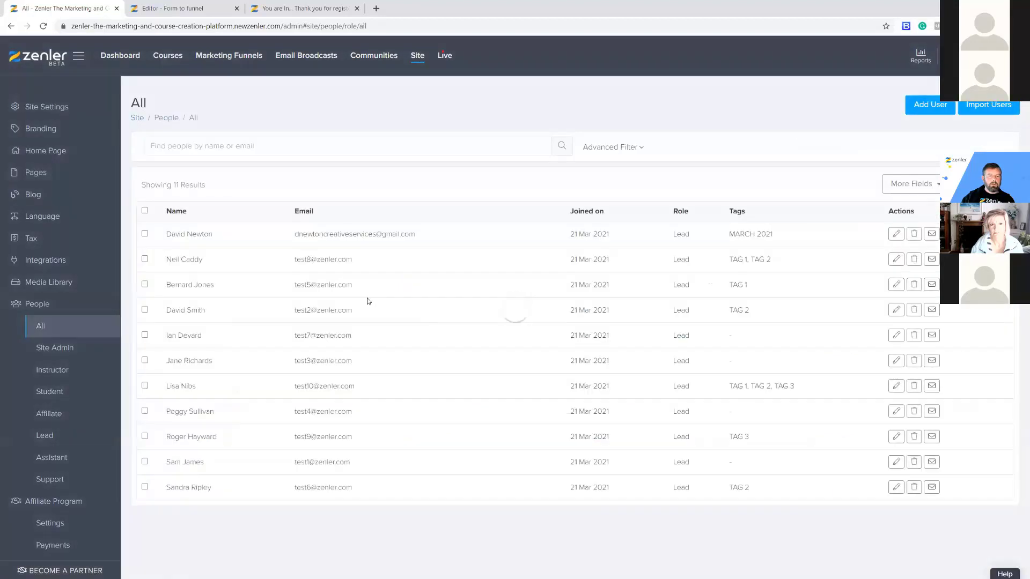
left_click(916, 238)
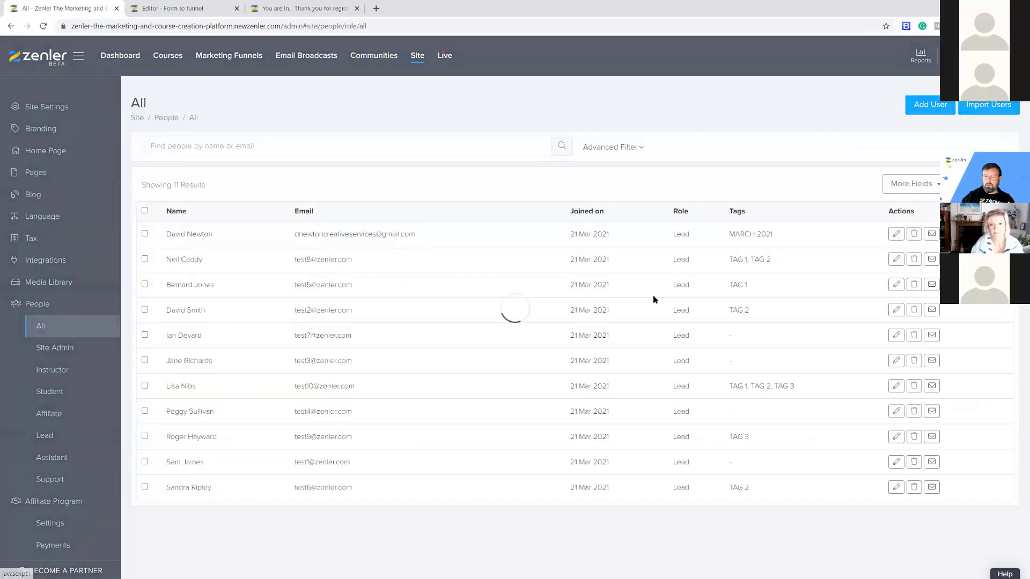
left_click(557, 358)
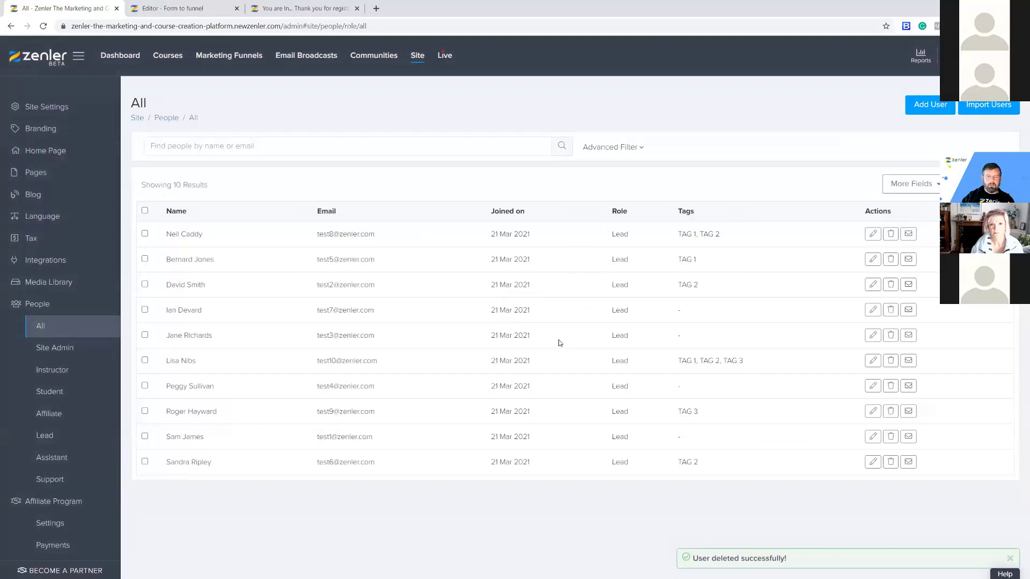
Bring the thank-you page tab back into view.
left_click(285, 10)
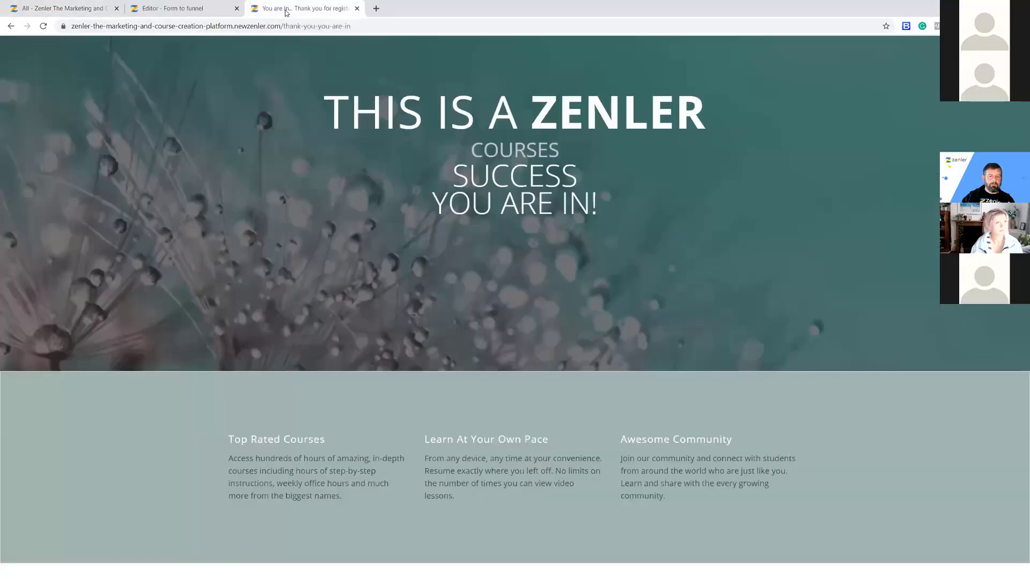
left_click(177, 8)
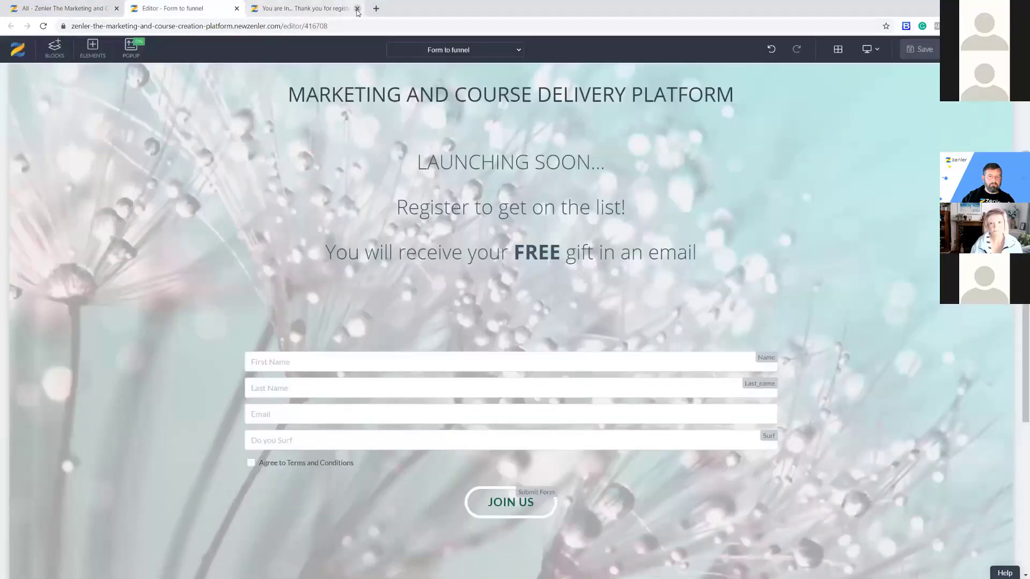
left_click(304, 10)
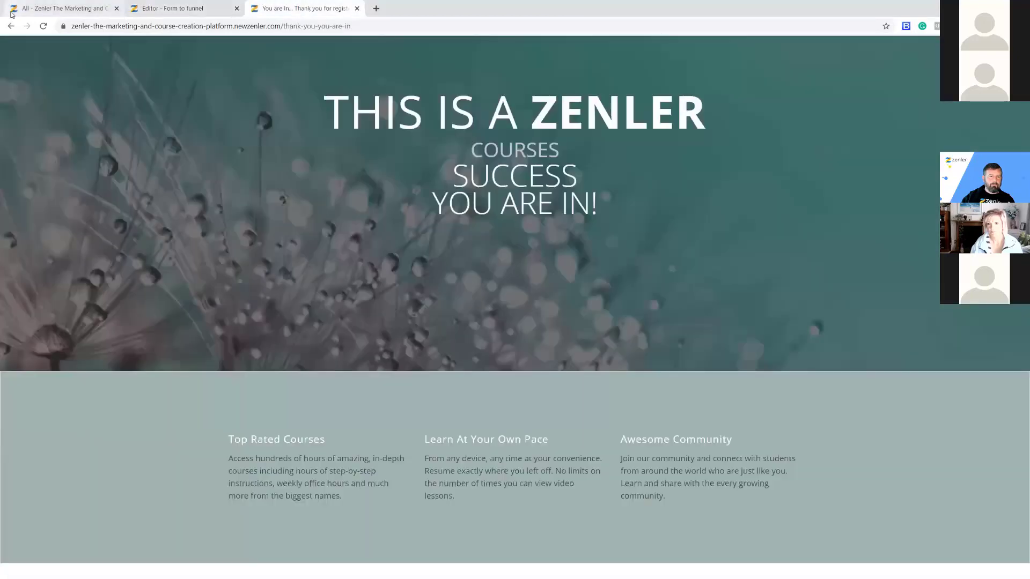
Reload the live registration form and autofill the first and last name.
left_click(11, 26)
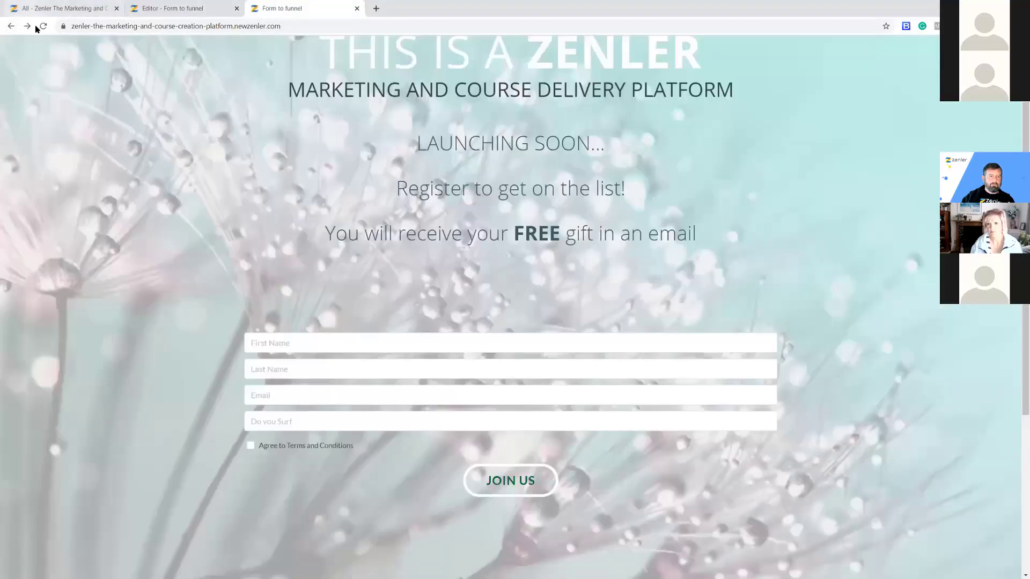
left_click(43, 26)
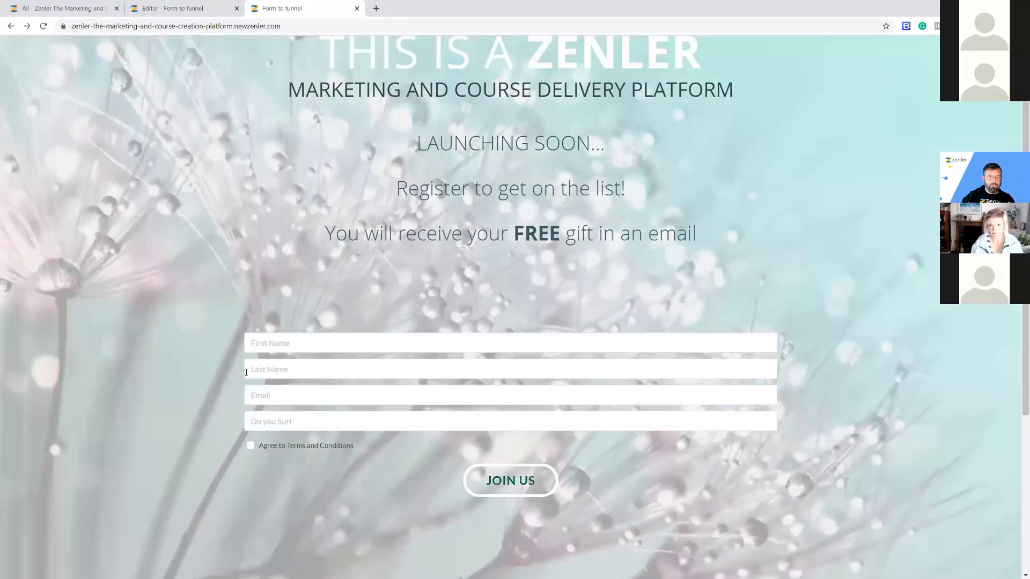
left_click(256, 343)
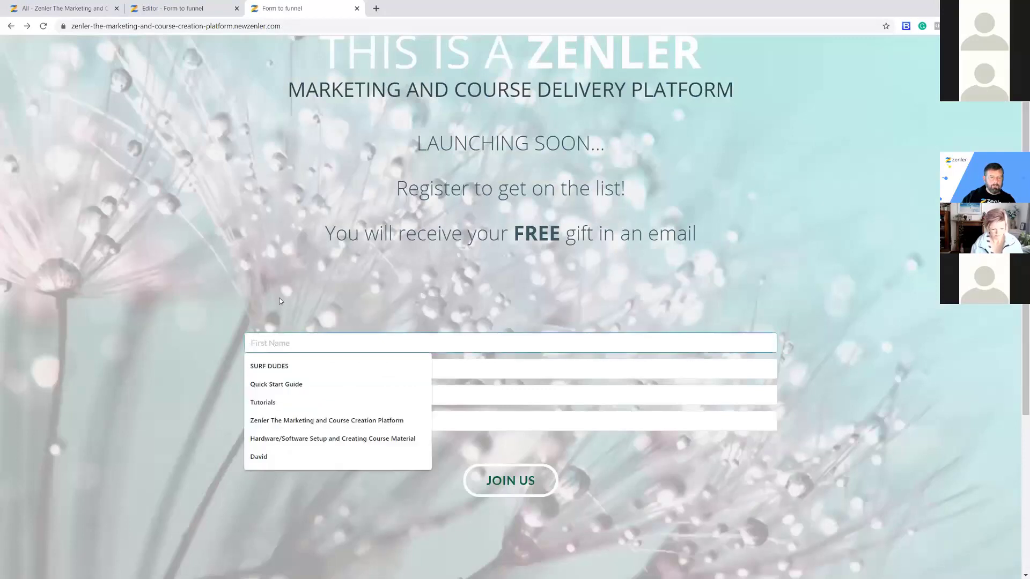
type("David")
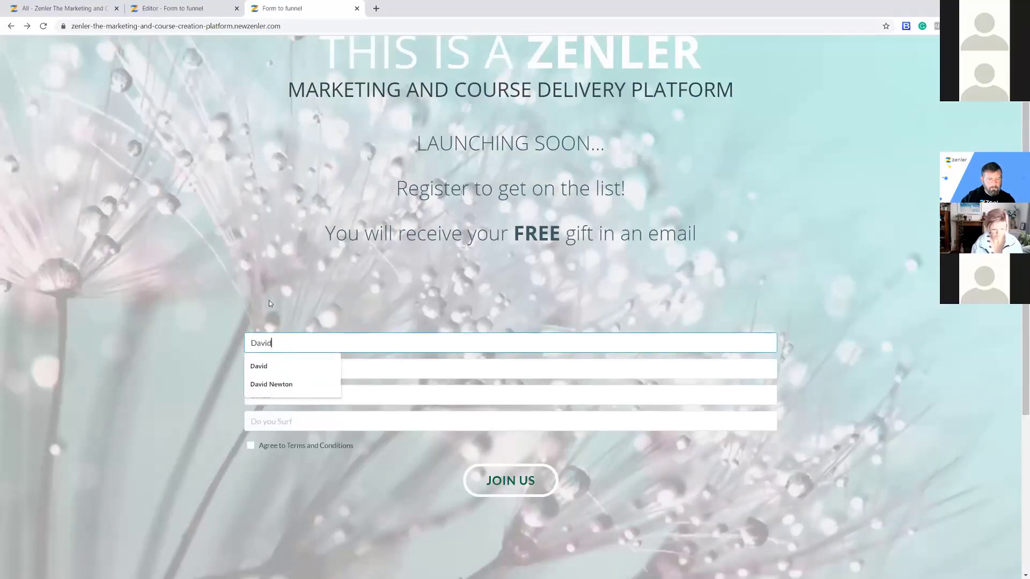
left_click(261, 366)
left_click(279, 369)
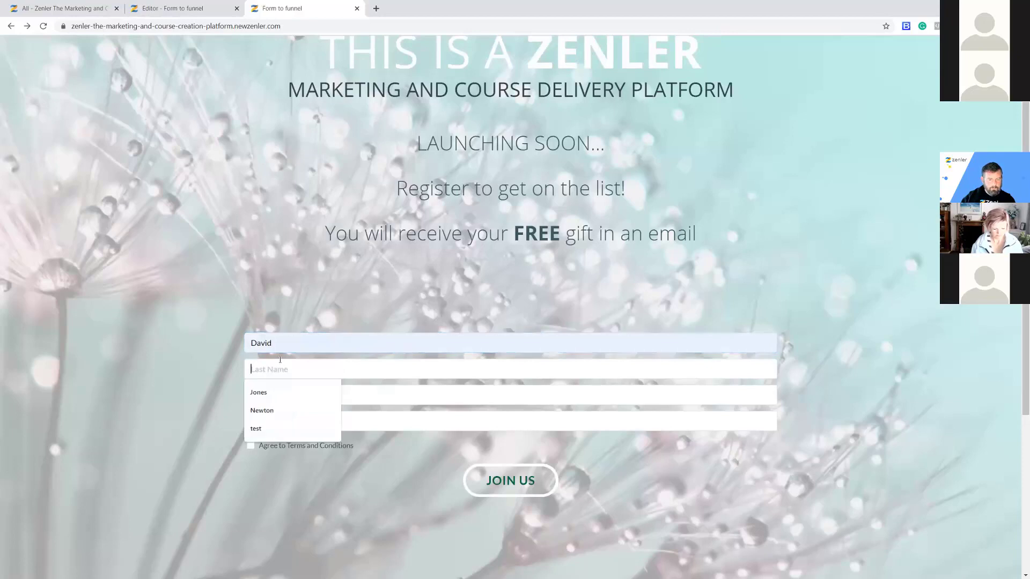
left_click(258, 392)
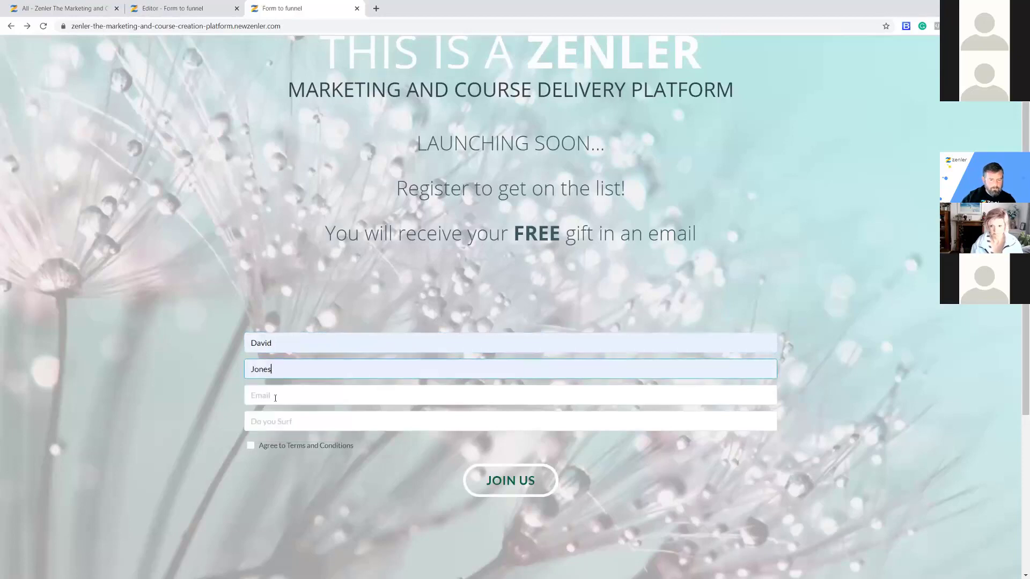
Autofill the email, answer Yes to surfing, agree to the terms and submit with JOIN US.
left_click(276, 397)
left_click(277, 423)
left_click(279, 422)
type("Yes")
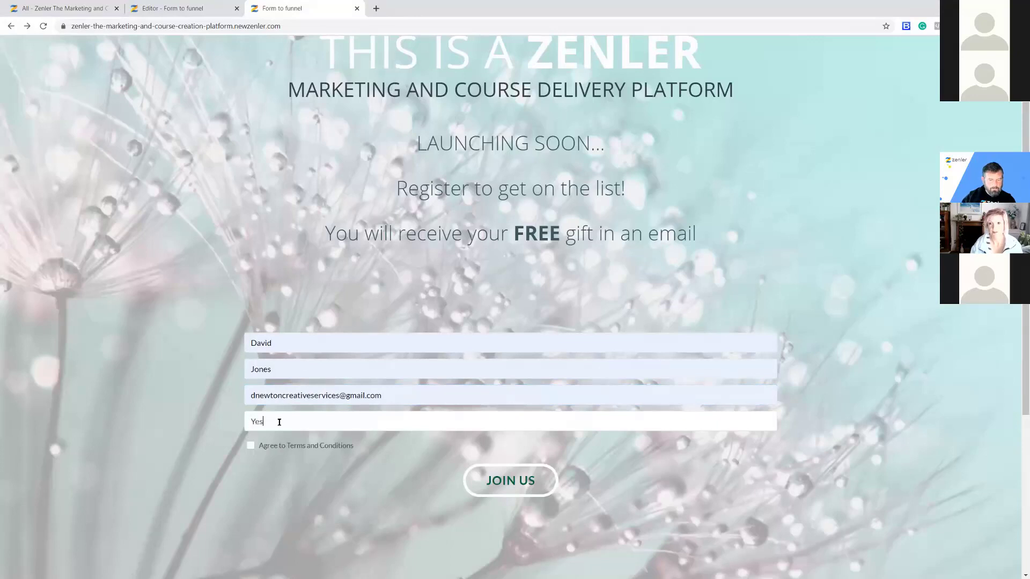
left_click(250, 445)
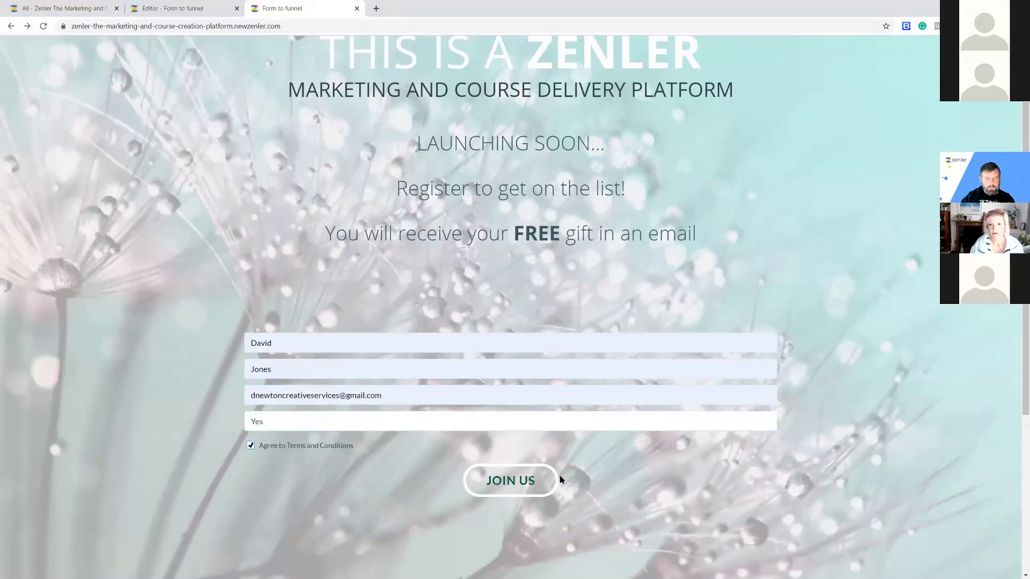
left_click(510, 482)
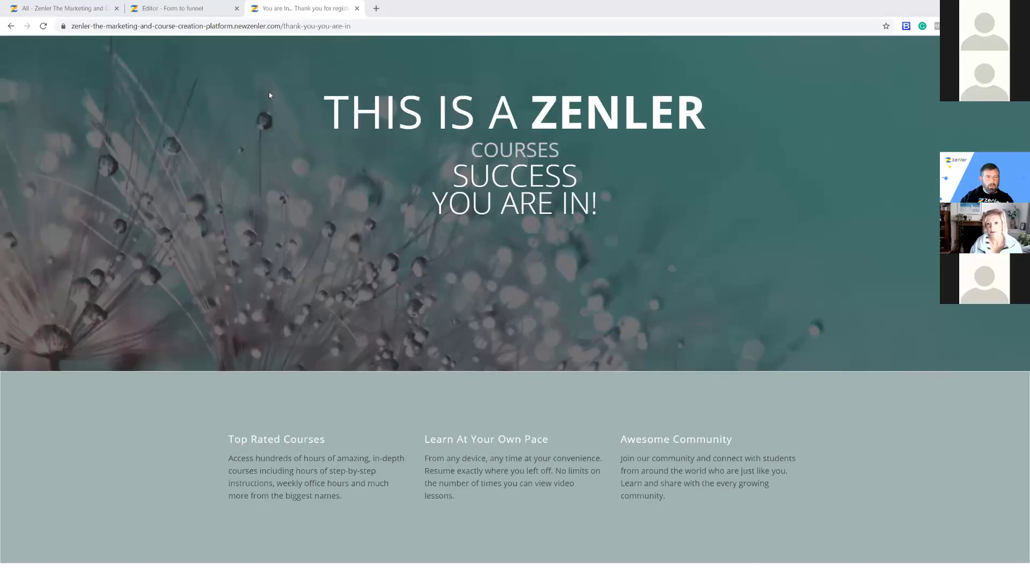
Open the EMAIL TRIGGER funnel's Leads to confirm the test sign-up is its single lead.
left_click(152, 9)
left_click(81, 10)
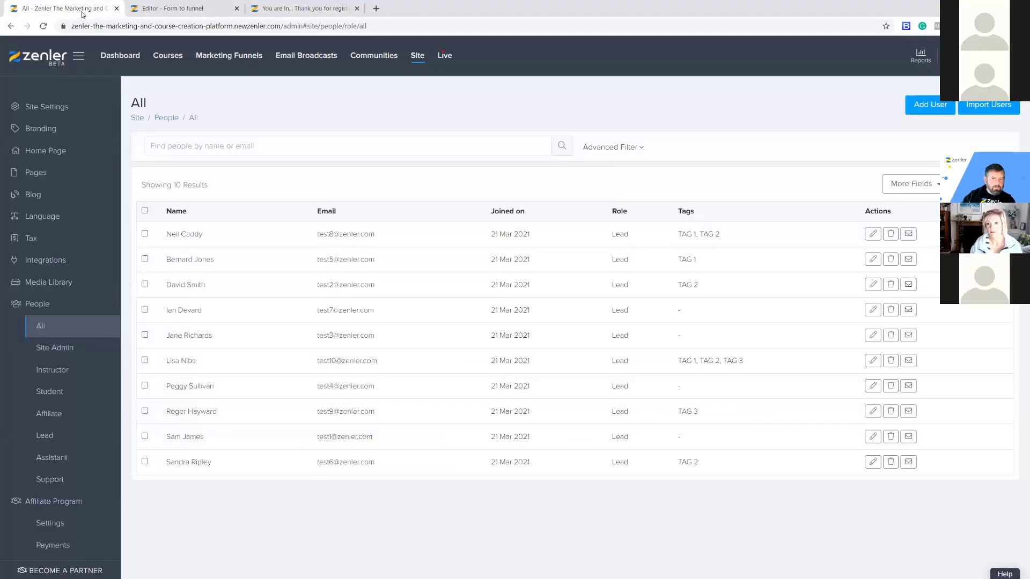
left_click(230, 58)
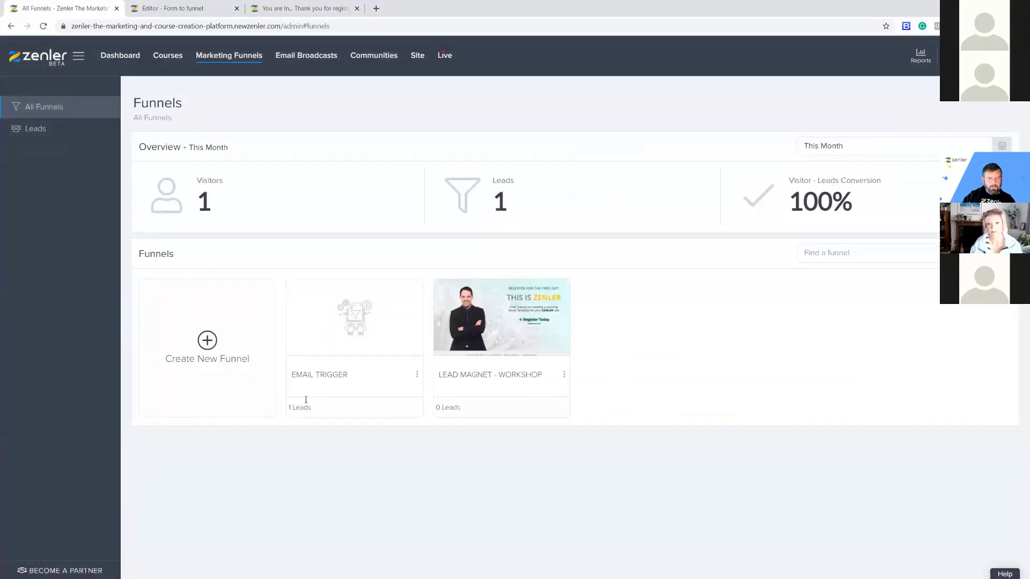
left_click(354, 318)
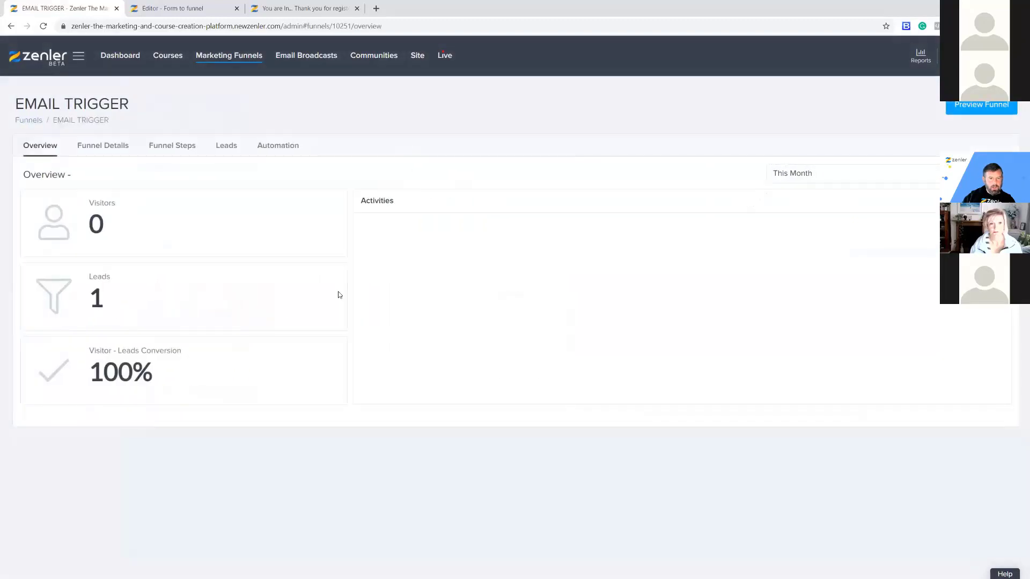
left_click(226, 145)
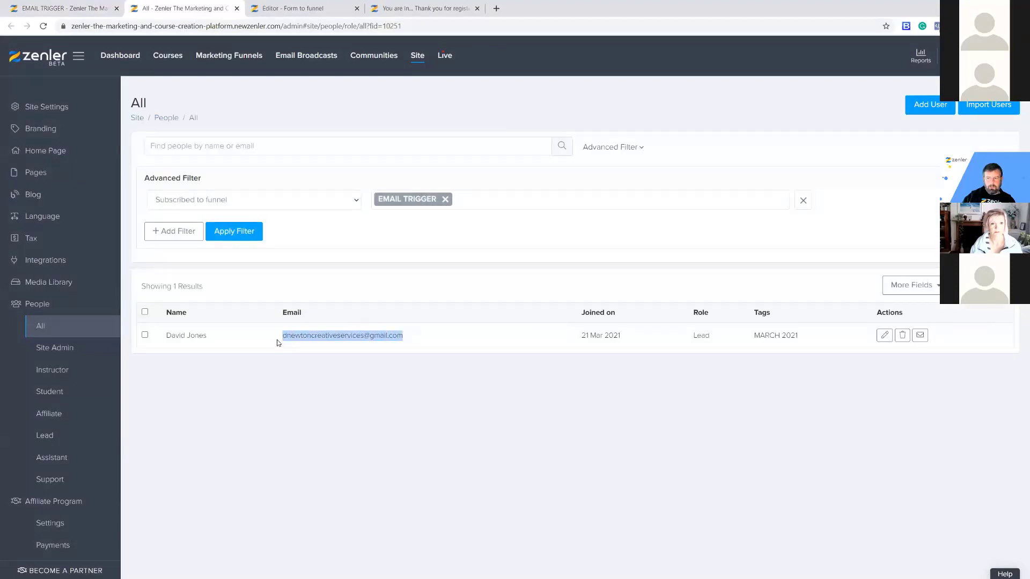
left_click(414, 441)
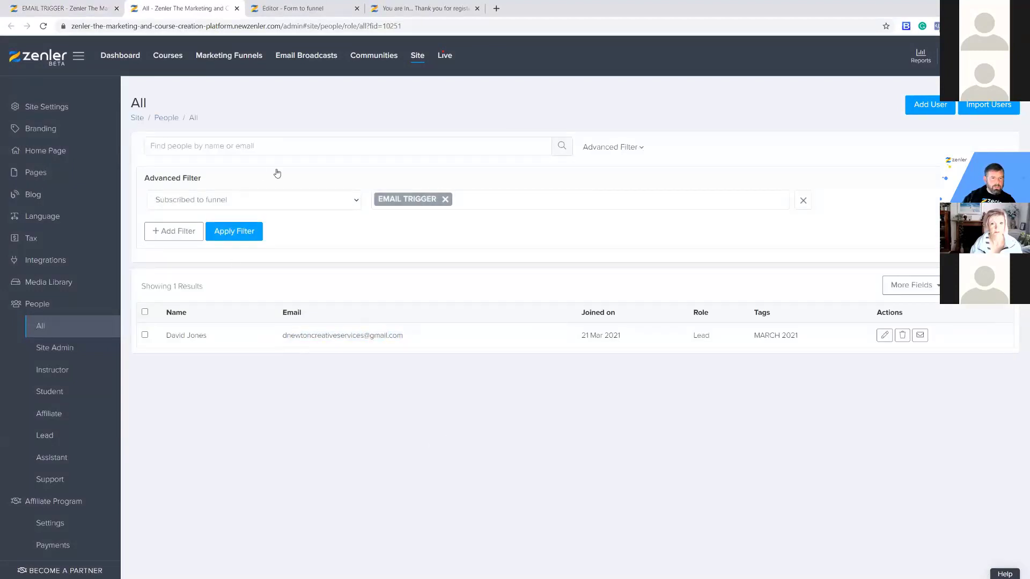
Return to the EMAIL TRIGGER funnel and show its Automation rules.
left_click(267, 9)
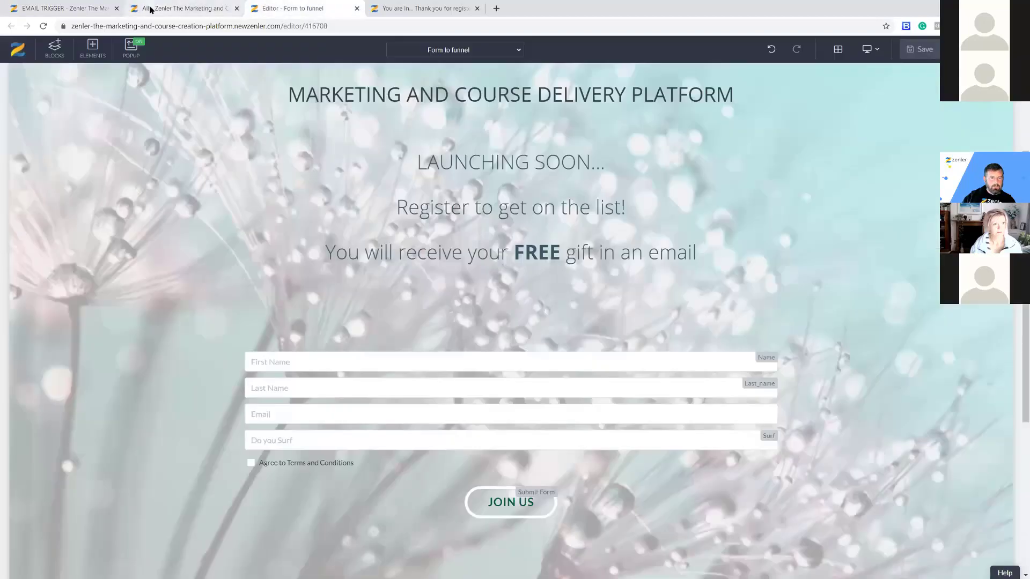
left_click(175, 9)
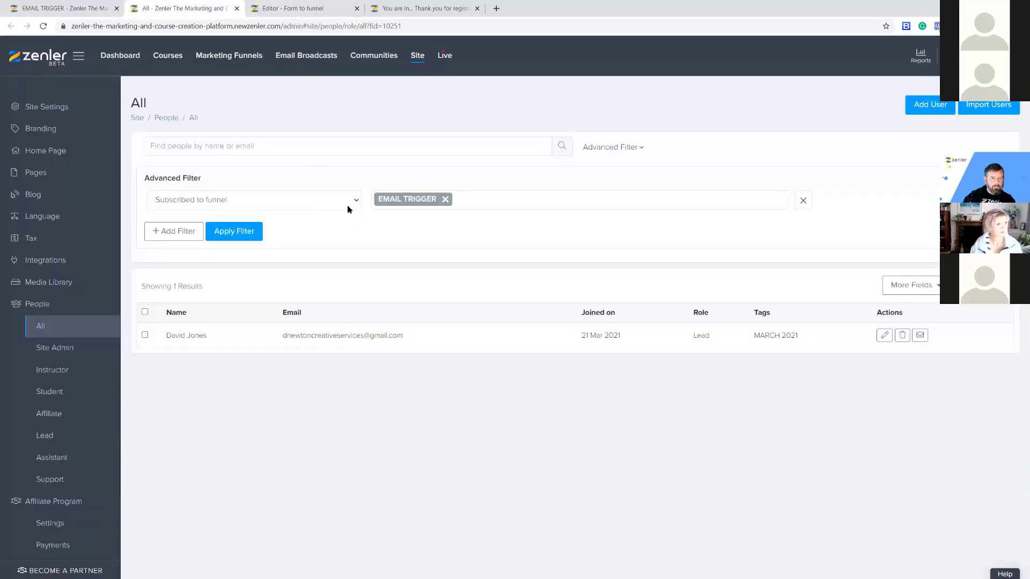
left_click(64, 8)
left_click(274, 146)
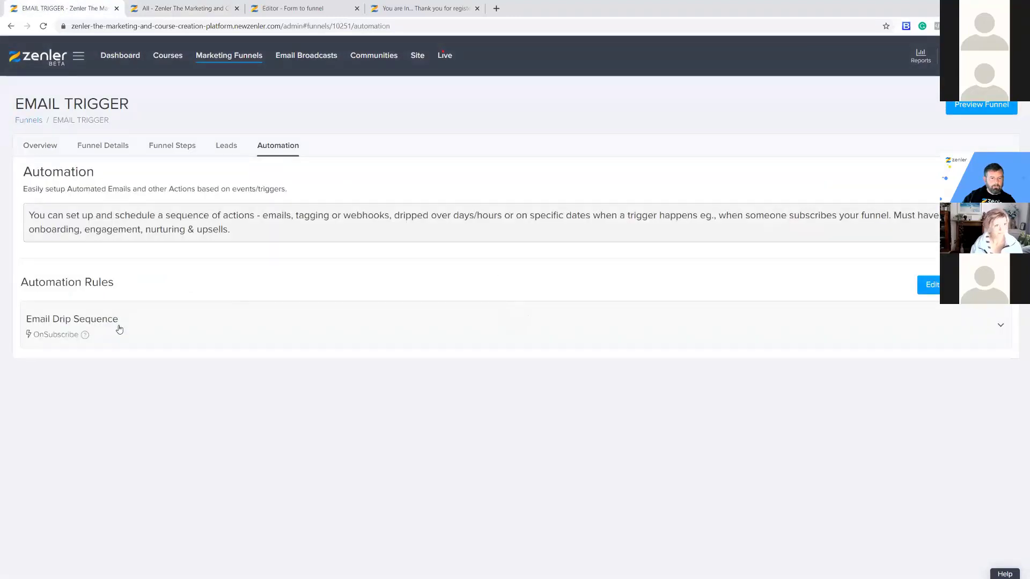
Check the Subscribed-to-funnel people list shows one lead, then open the Give a freebie action.
left_click(119, 329)
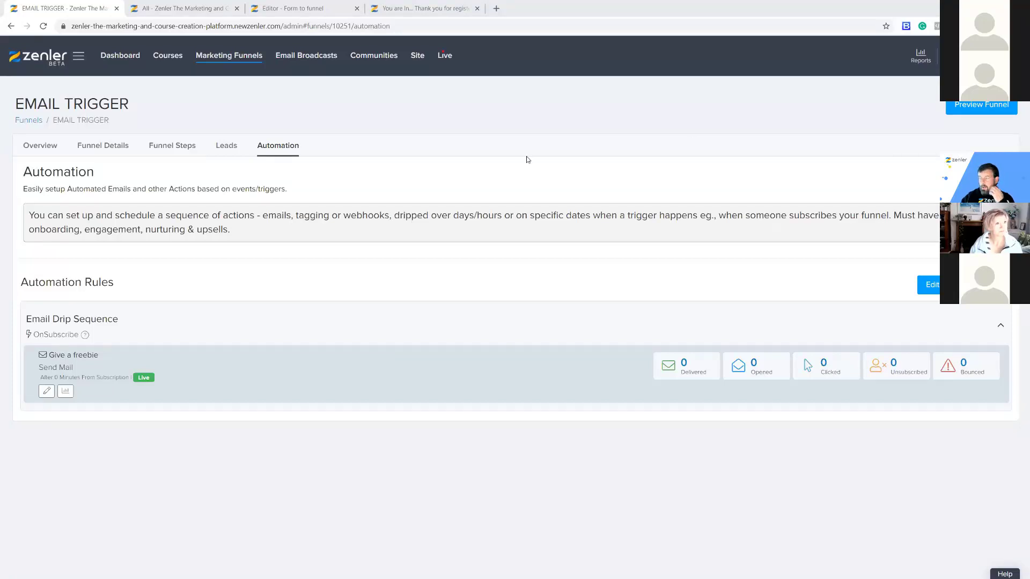
left_click(185, 8)
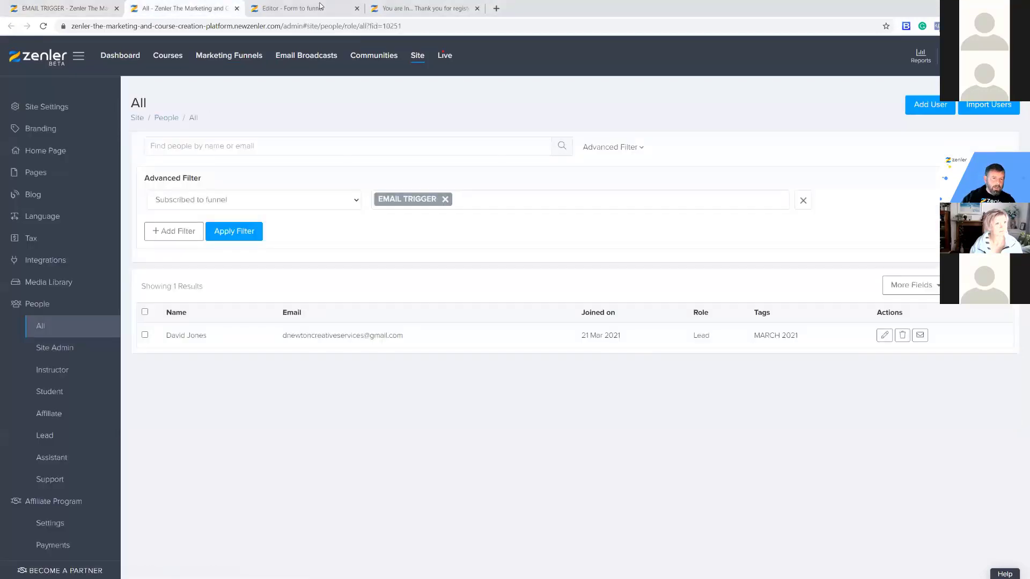
left_click(320, 8)
left_click(161, 9)
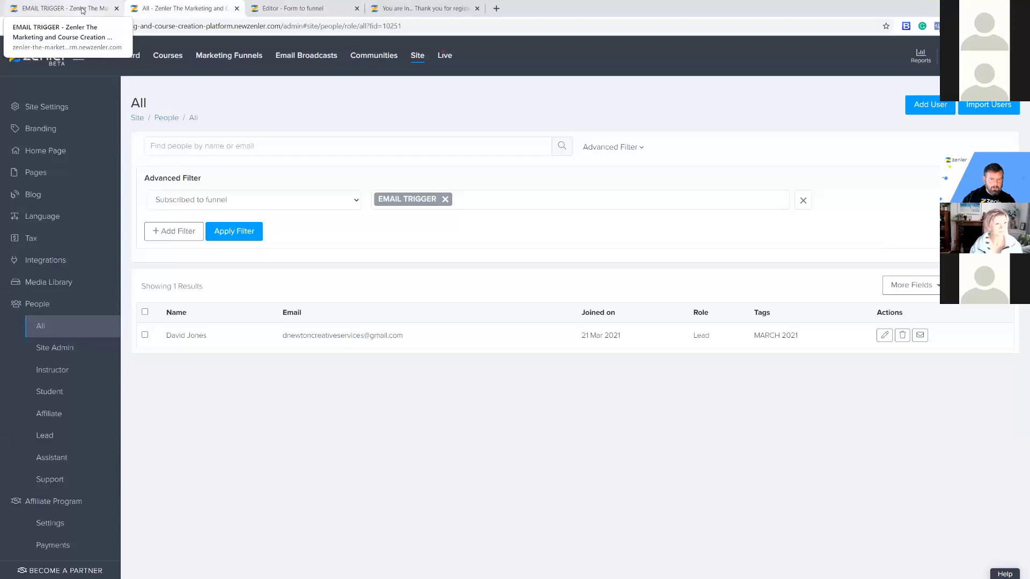
left_click(82, 10)
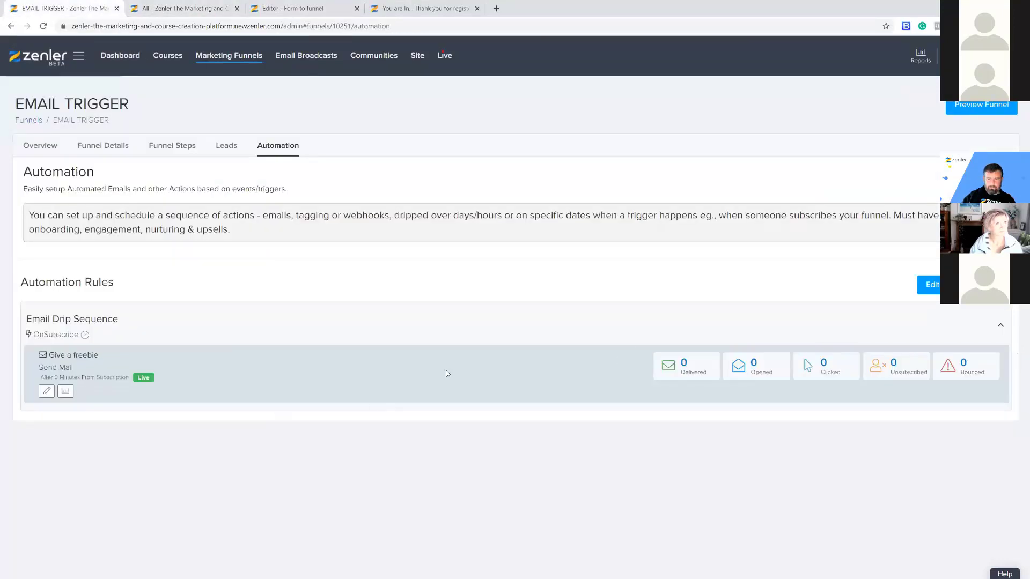
left_click(47, 391)
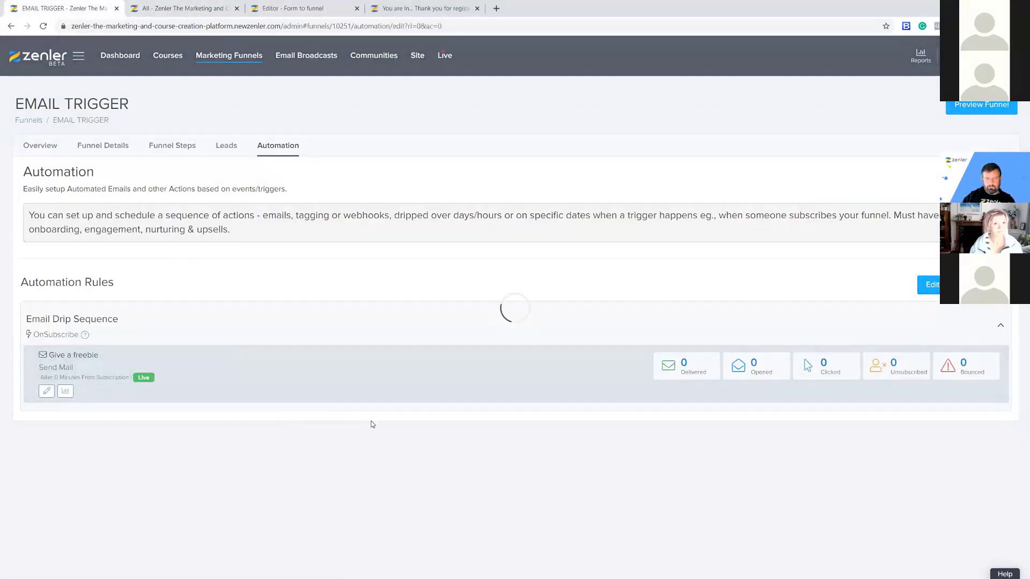
Send a test copy of the Give a freebie email to the admin's email address.
scroll(689, 464, "down", 5)
scroll(696, 457, "down", 1)
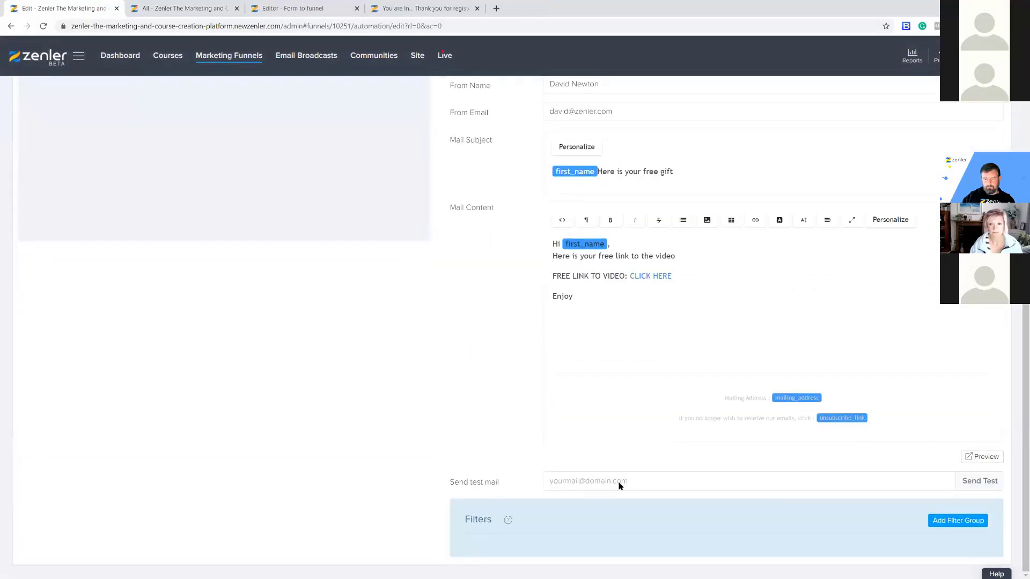
left_click(583, 481)
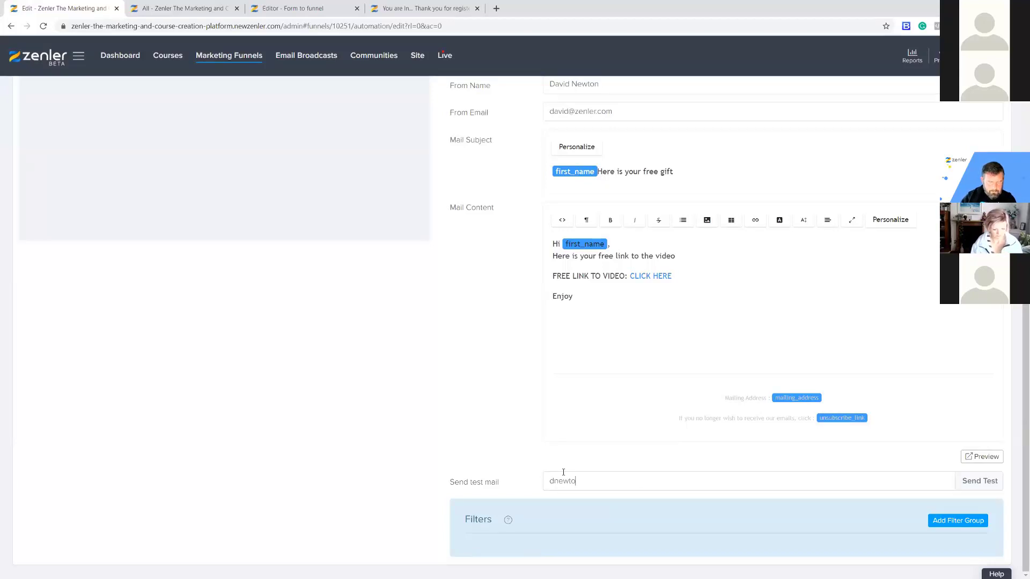
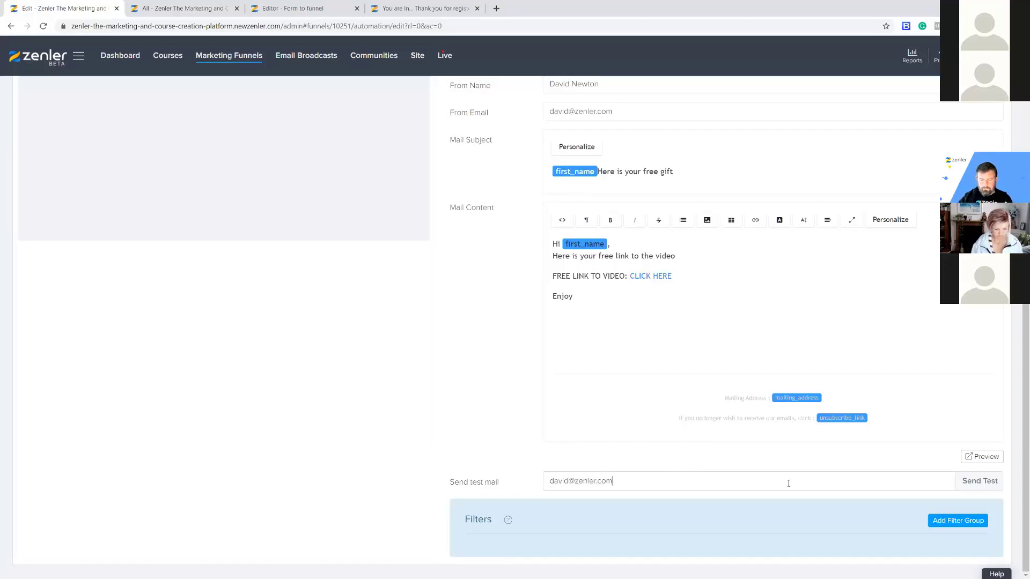
left_click(976, 480)
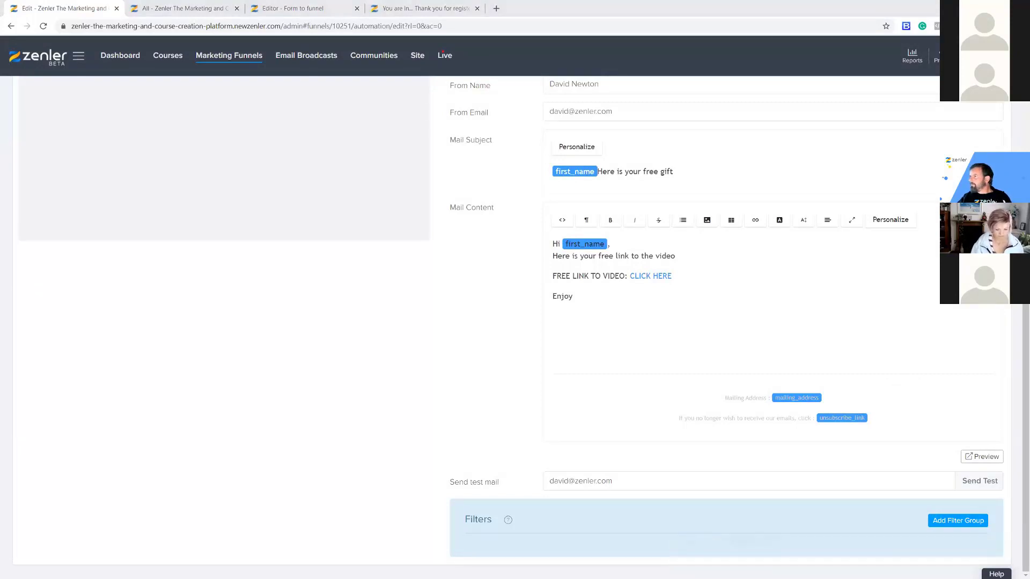
key("alt+Tab")
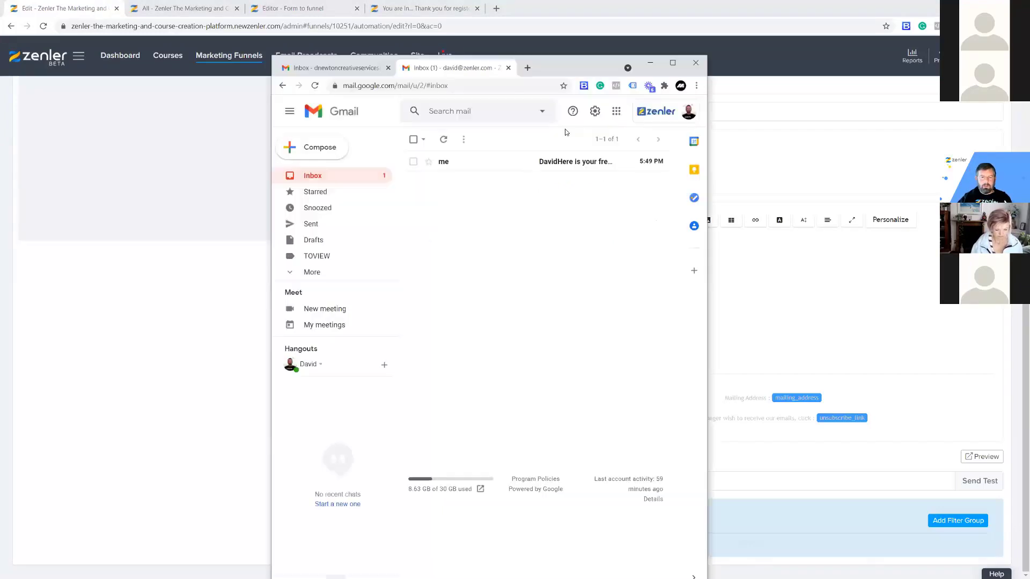
Open the free gift test email in Gmail and mark it as safe.
left_click(464, 162)
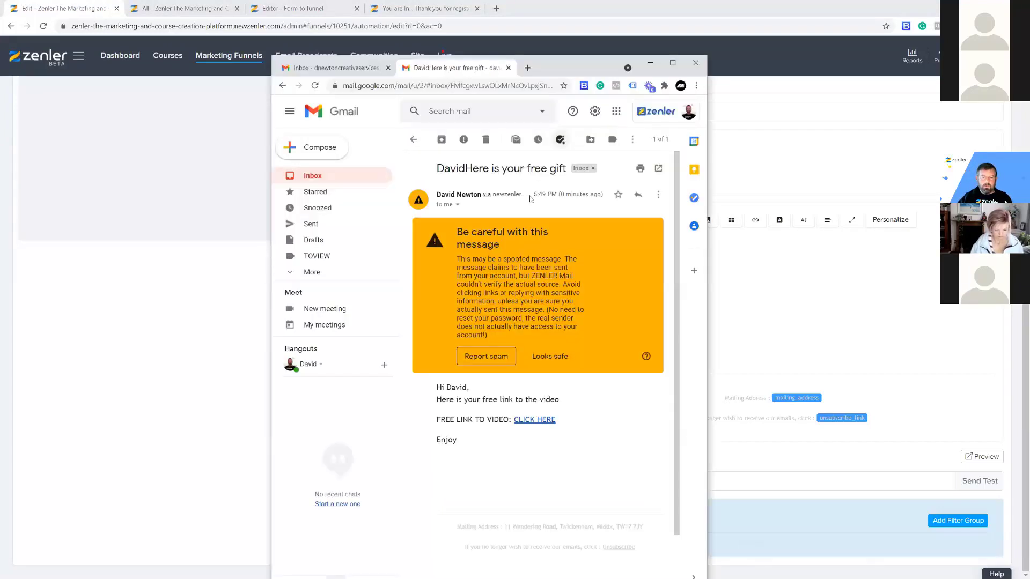
left_click_drag(537, 60, 439, 37)
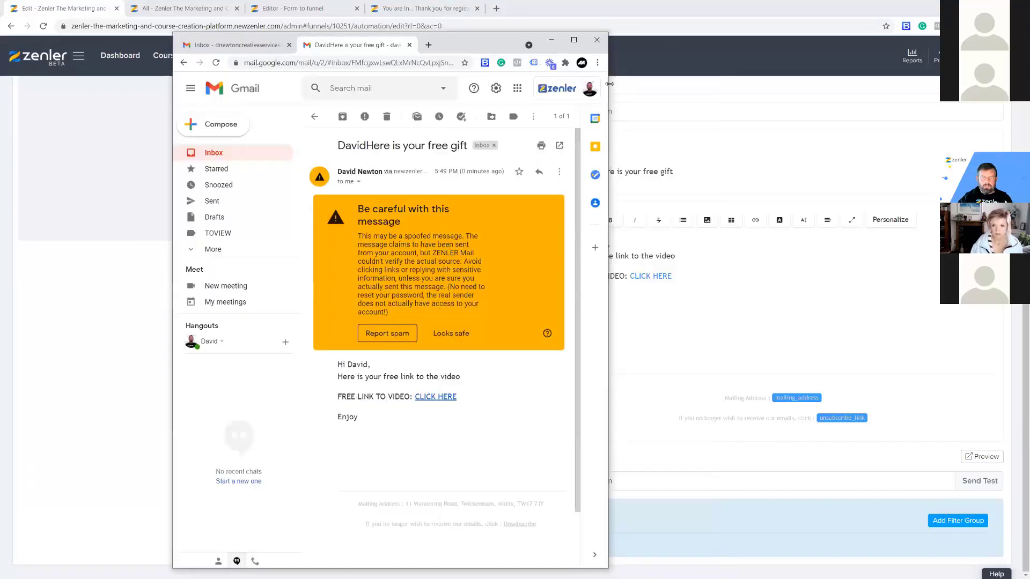
left_click_drag(609, 83, 826, 92)
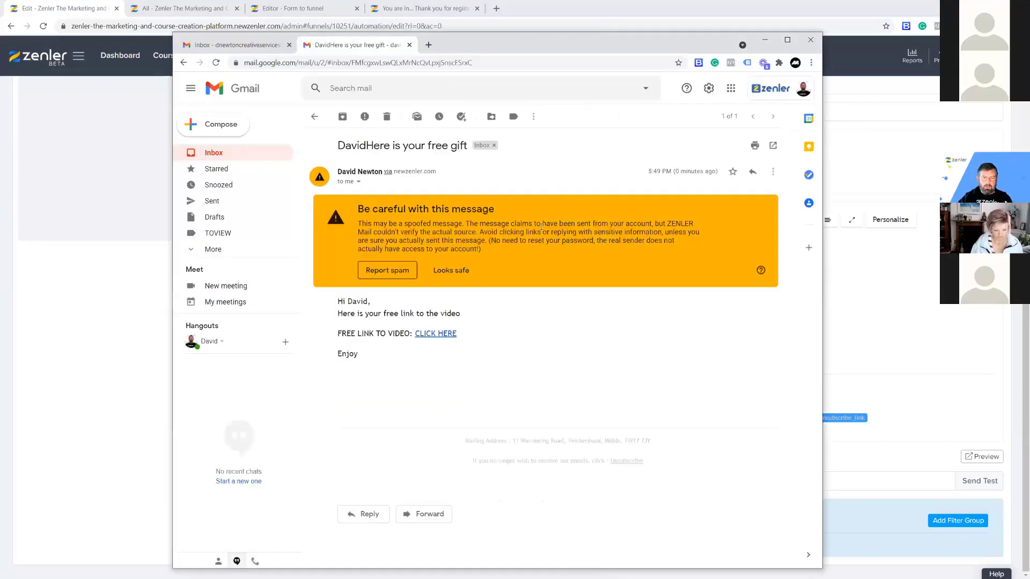
left_click(452, 271)
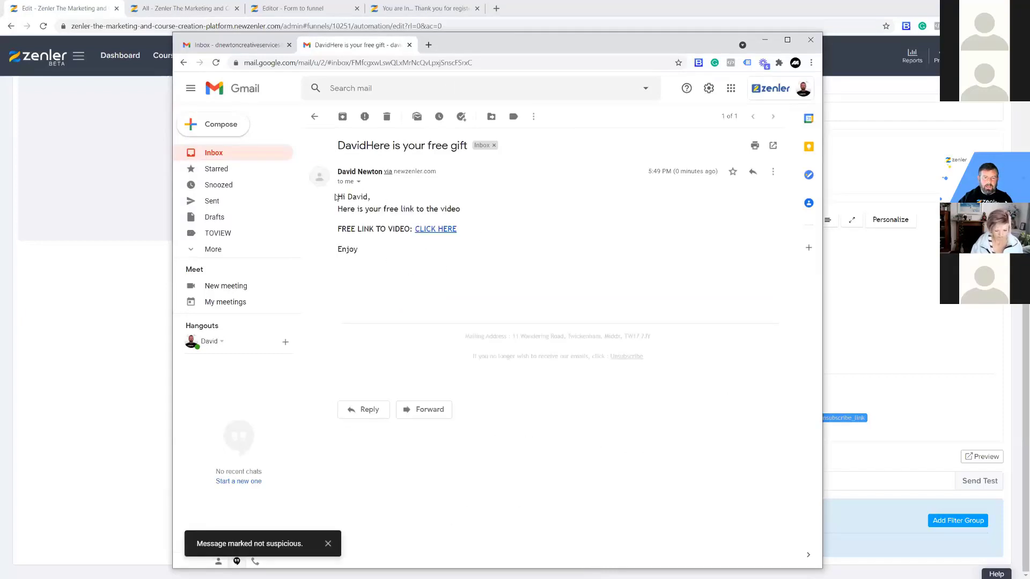
left_click_drag(337, 196, 484, 274)
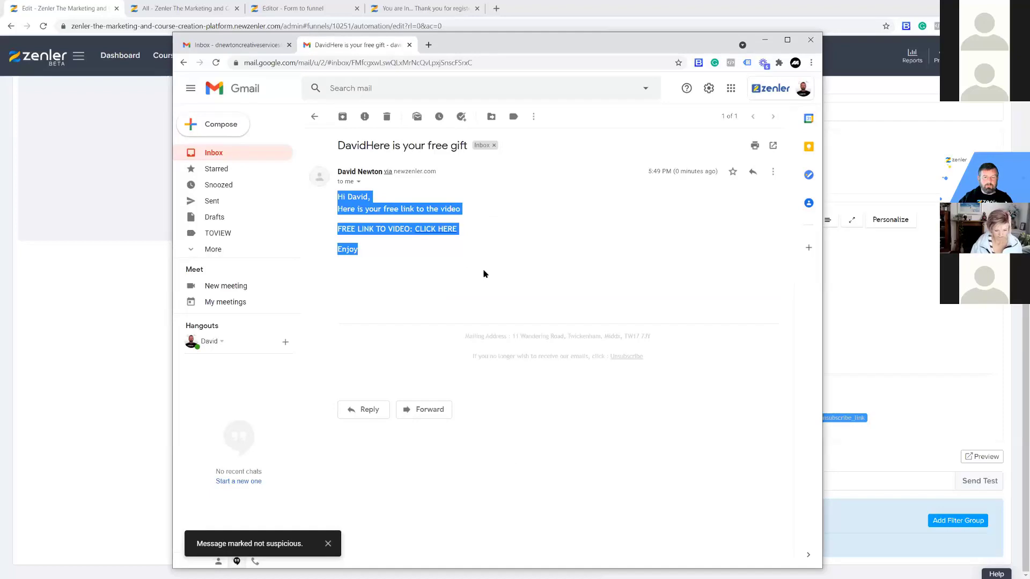
left_click(484, 274)
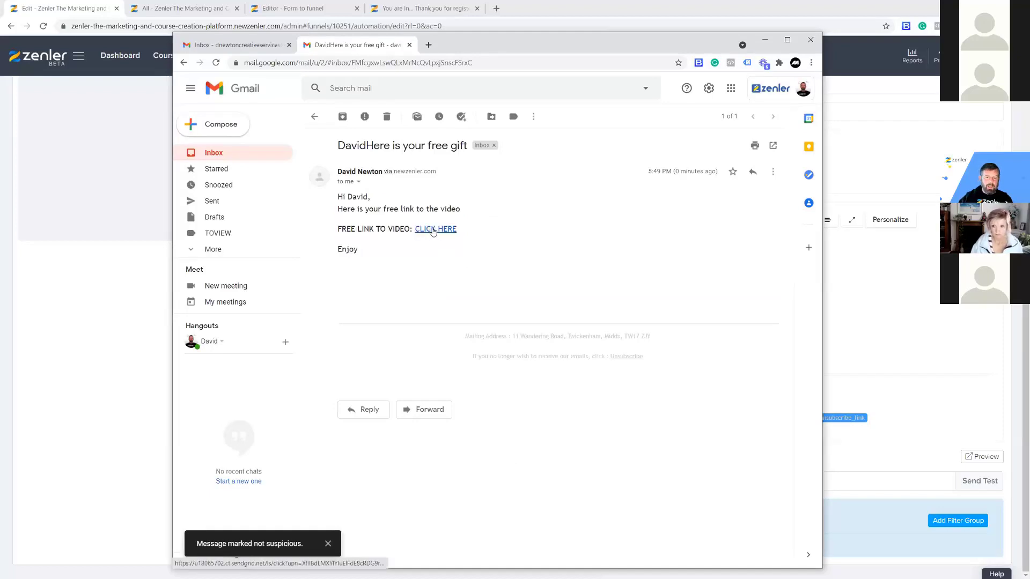
Follow the email's CLICK HERE link to the YouTube video, pause it, and close that window.
left_click(433, 230)
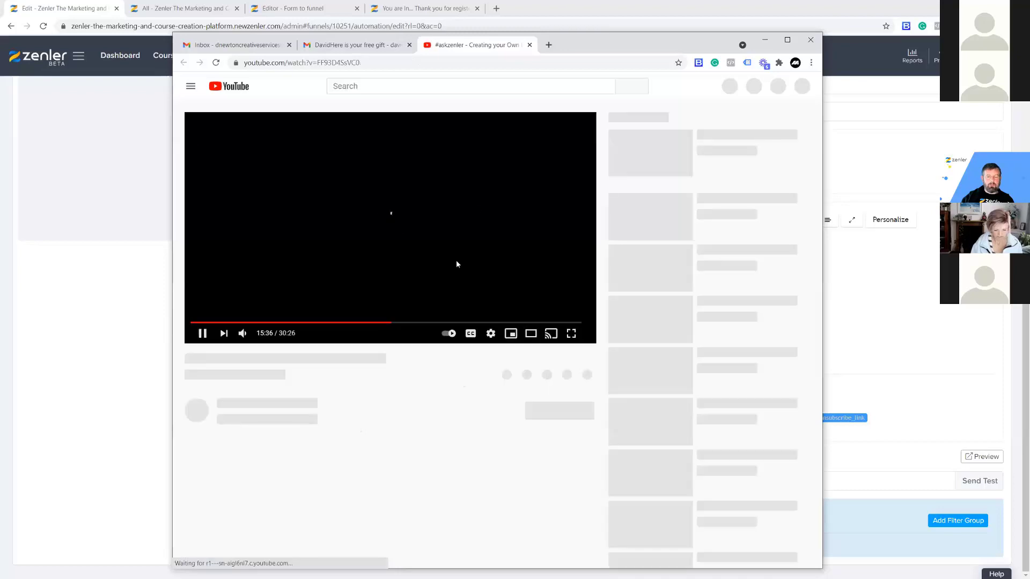
left_click(202, 332)
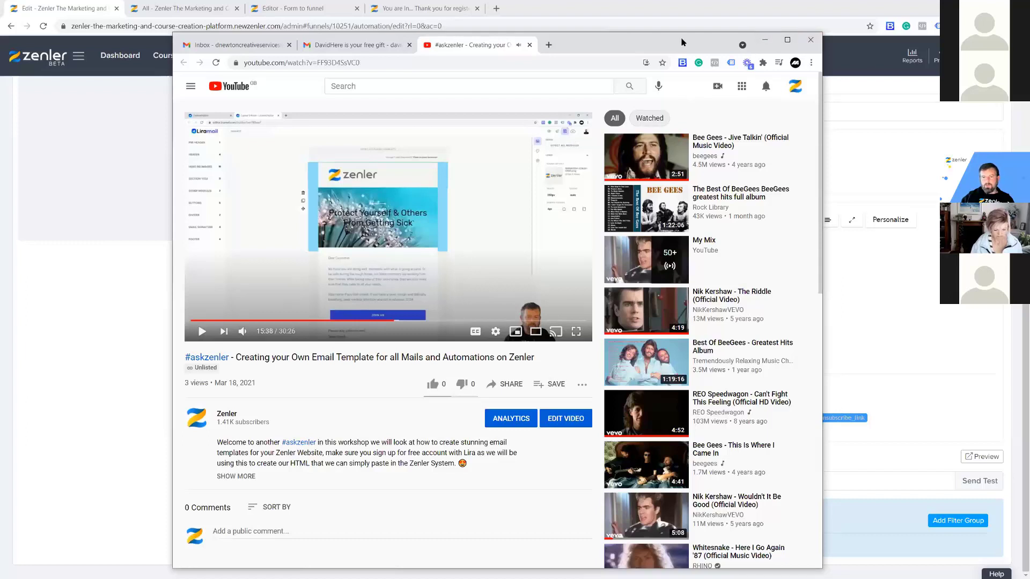
left_click_drag(709, 42, 0, 43)
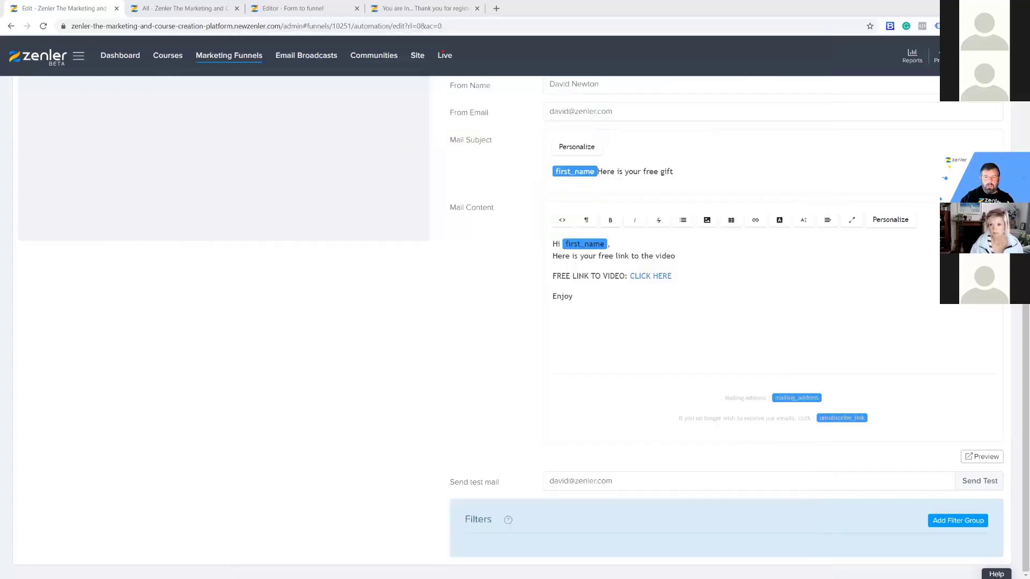
Change the Give a freebie sender address to the suggested Surf Dudes courses address.
scroll(448, 335, "up", 5)
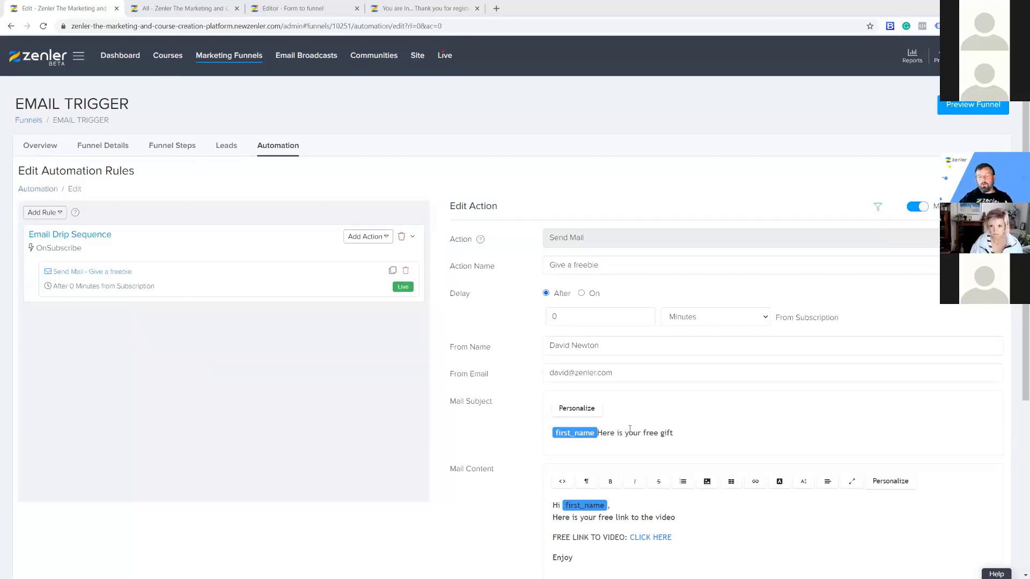
double_click(563, 318)
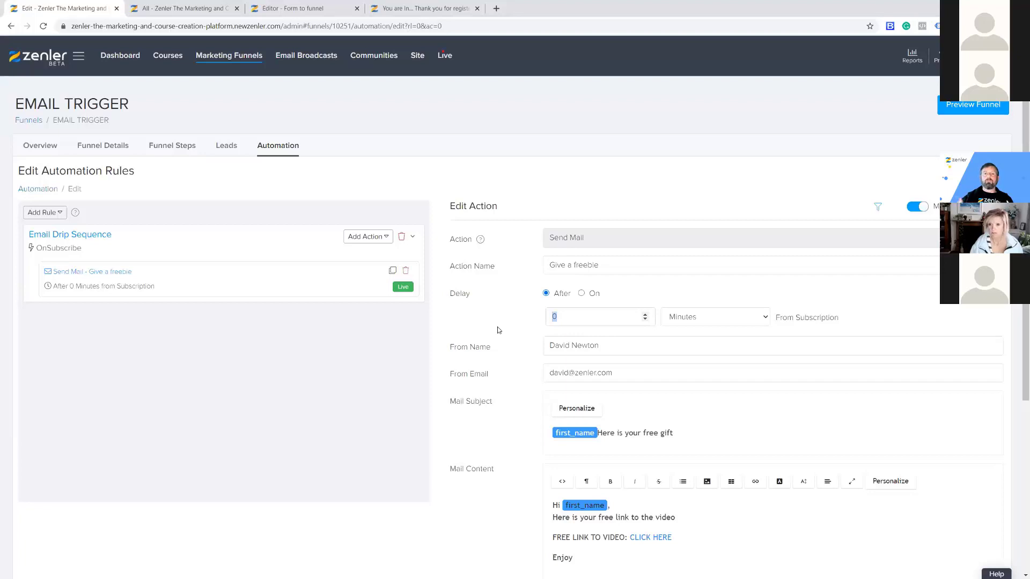
scroll(499, 418, "down", 4)
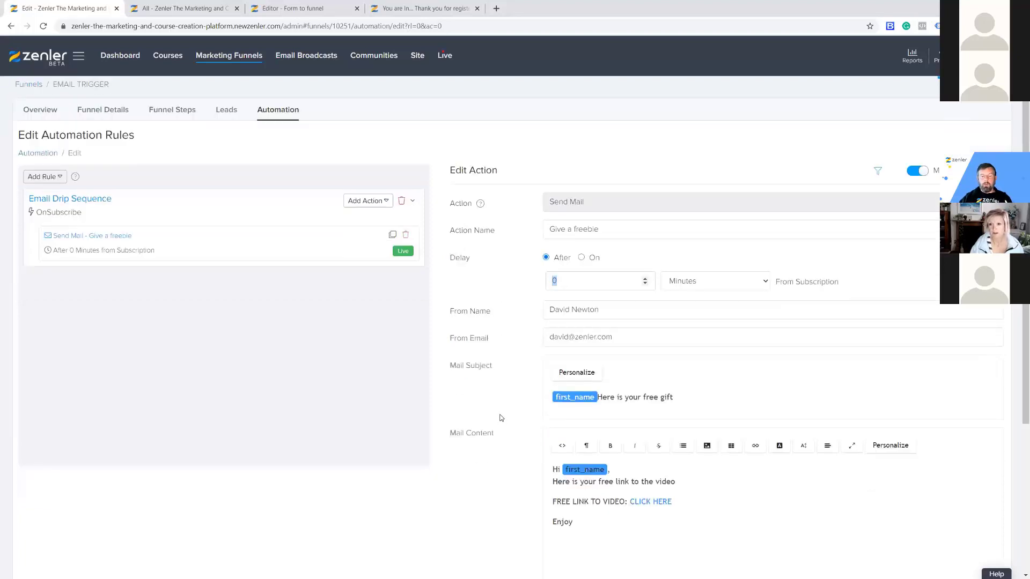
scroll(499, 418, "up", 4)
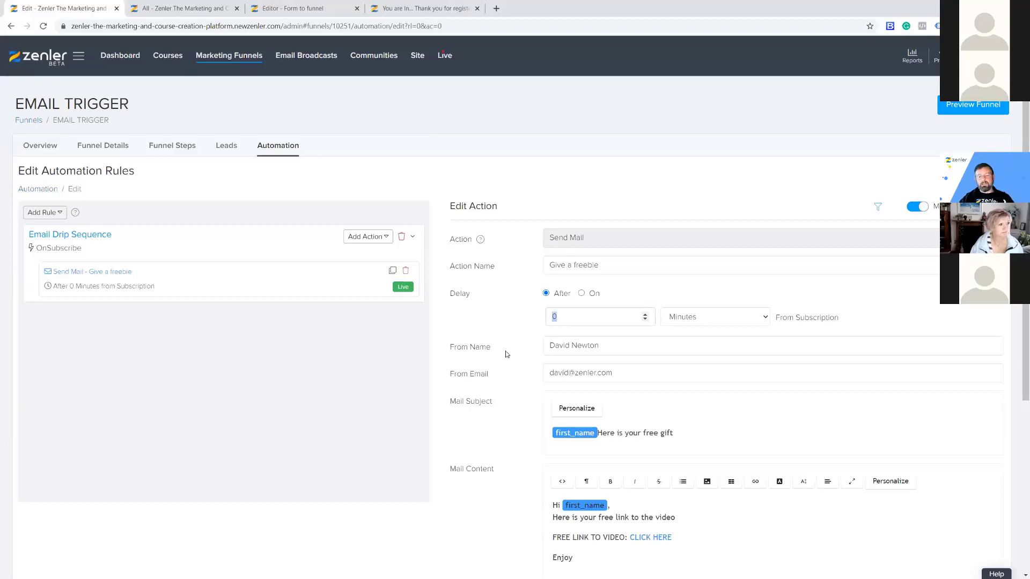
left_click_drag(602, 346, 494, 354)
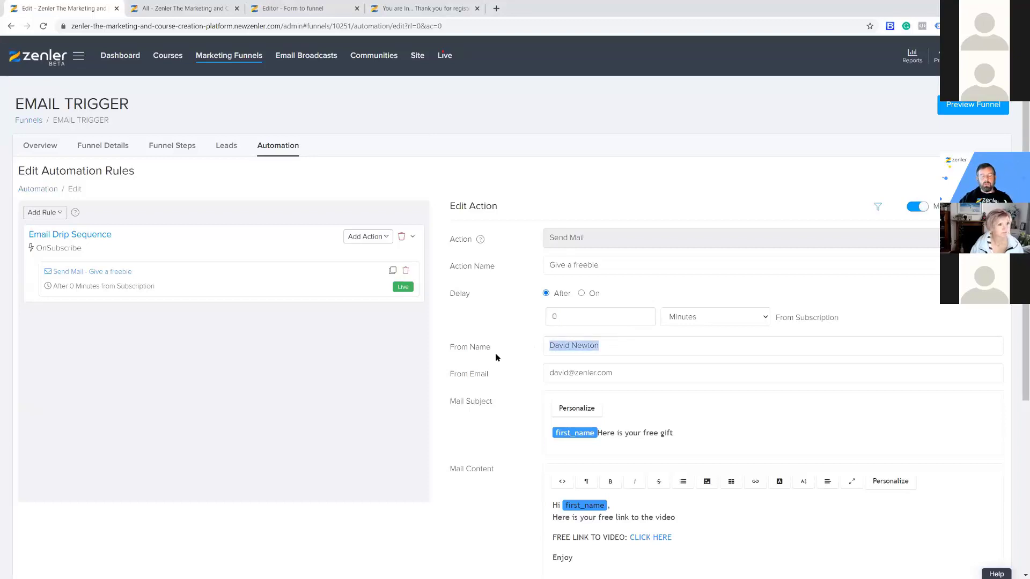
left_click(621, 375)
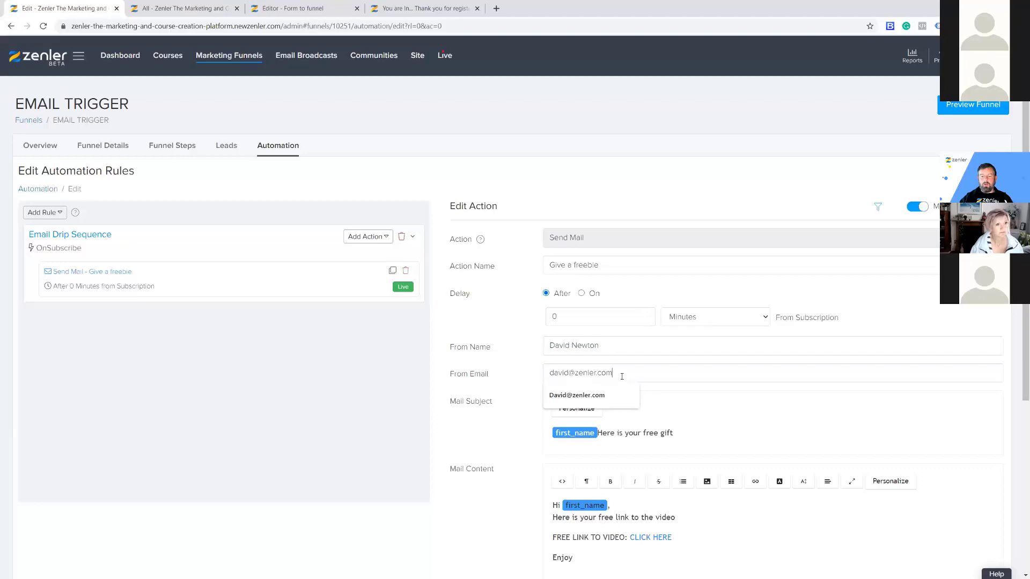
left_click_drag(623, 370, 507, 370)
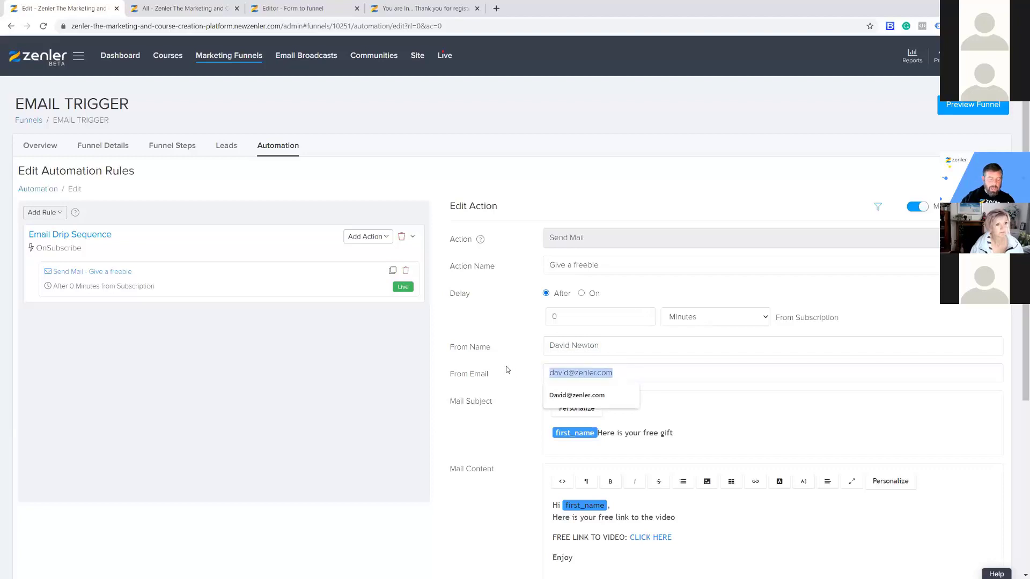
type("Courses")
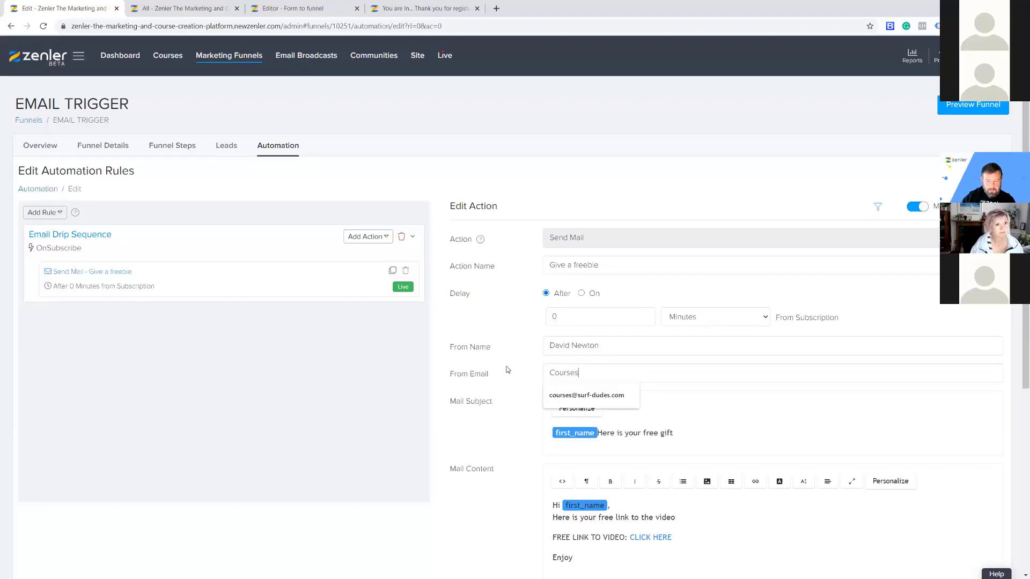
key("Down")
key("Return")
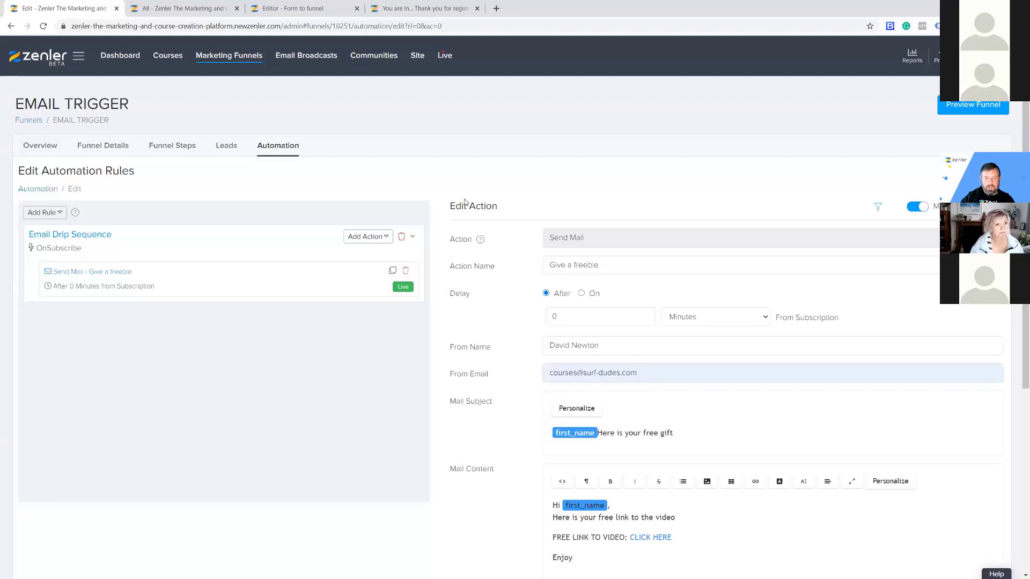
Set the sender name to 'Surf Dudes' and save the action.
left_click_drag(615, 346, 457, 350)
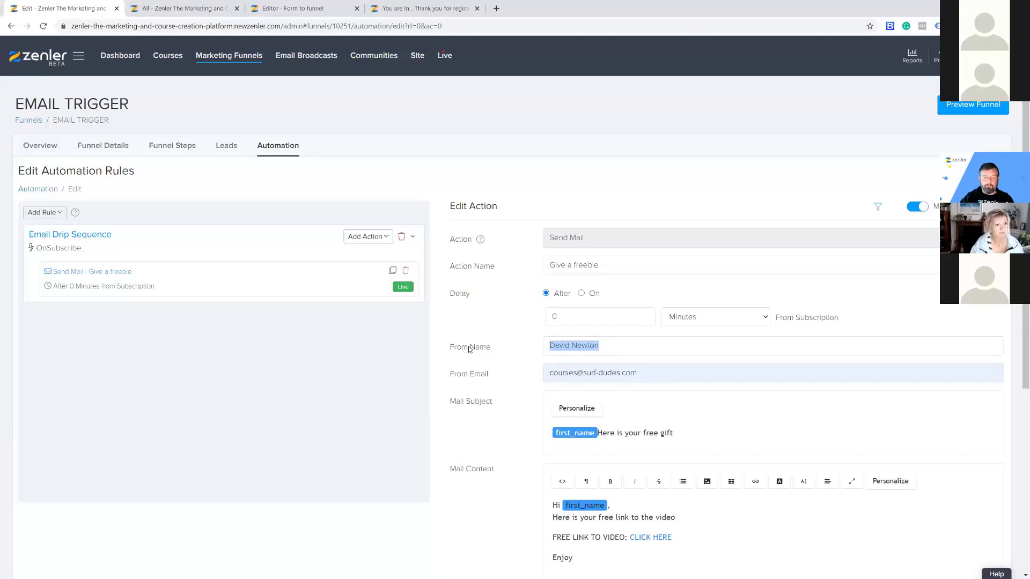
left_click(612, 343)
left_click_drag(607, 341, 513, 346)
type("Su")
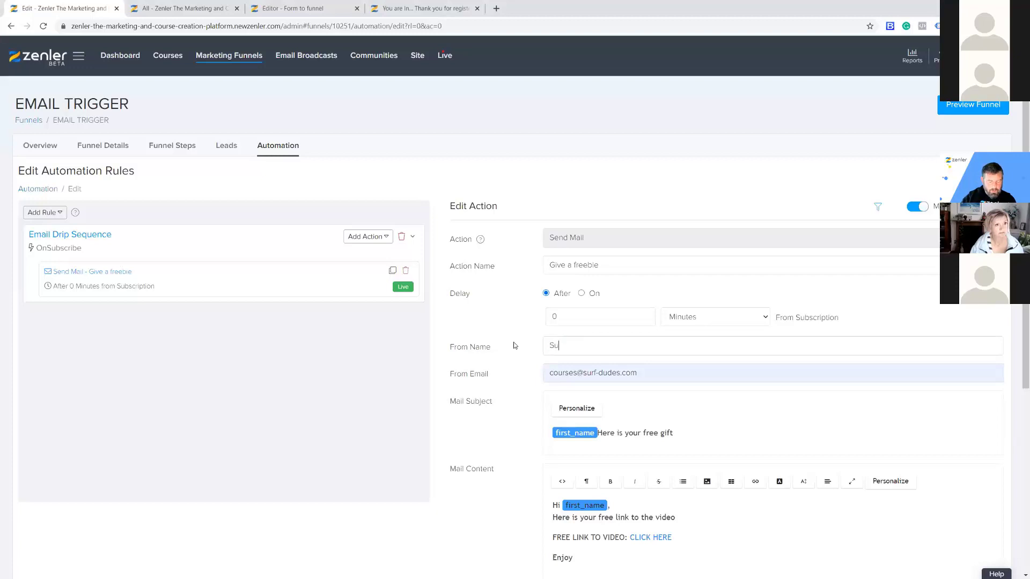
type("rf Dudes")
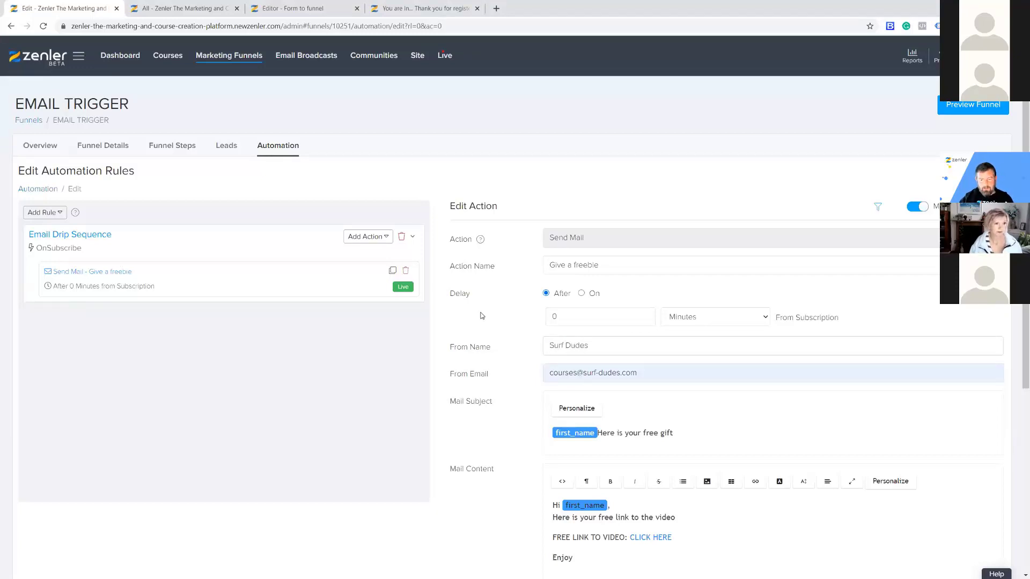
scroll(534, 570, "down", 3)
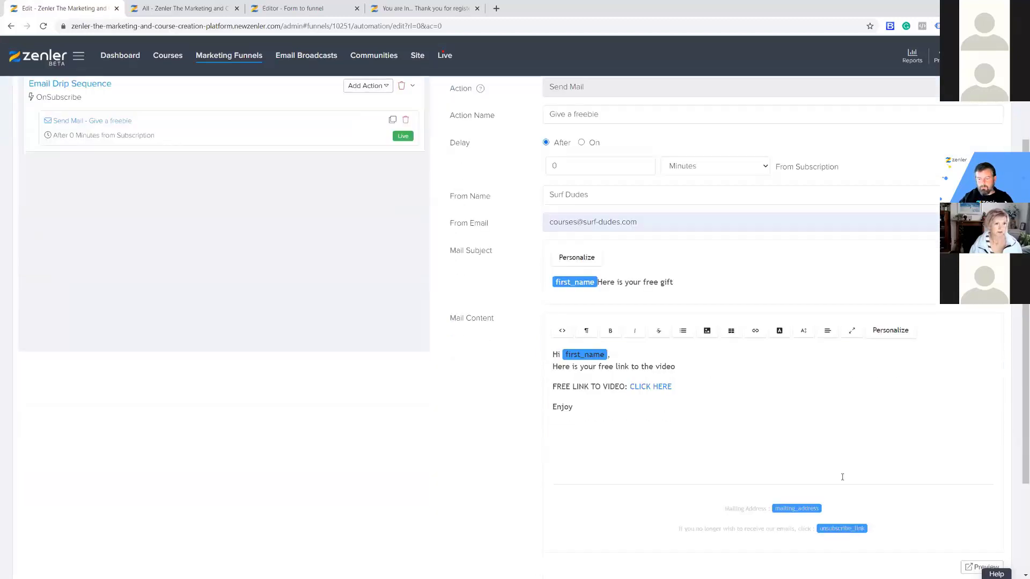
scroll(841, 478, "down", 3)
left_click(968, 480)
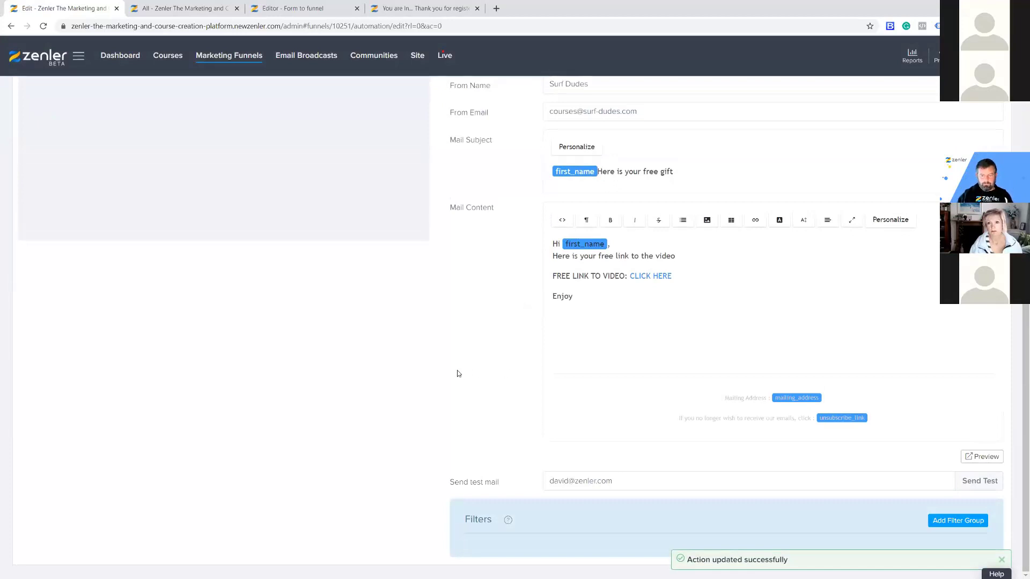
scroll(461, 370, "up", 5)
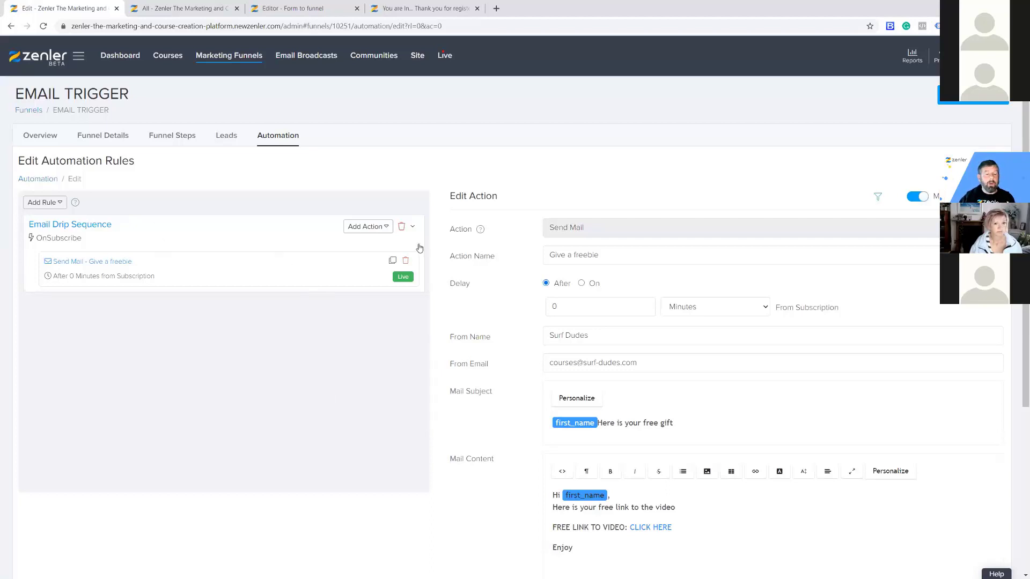
left_click(58, 204)
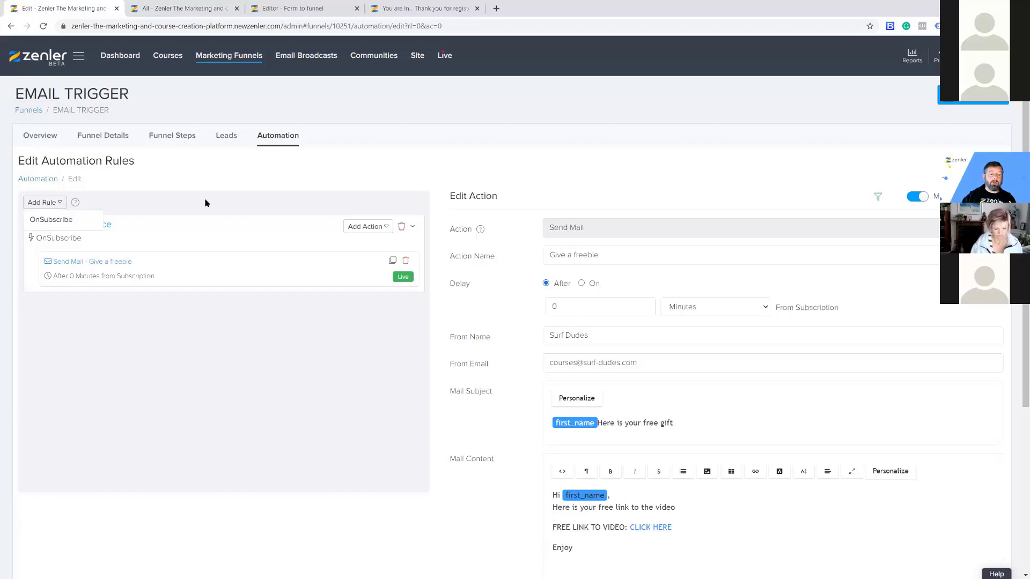
Dismiss the trigger list and open the Email Drip Sequence rule's action list.
left_click(60, 207)
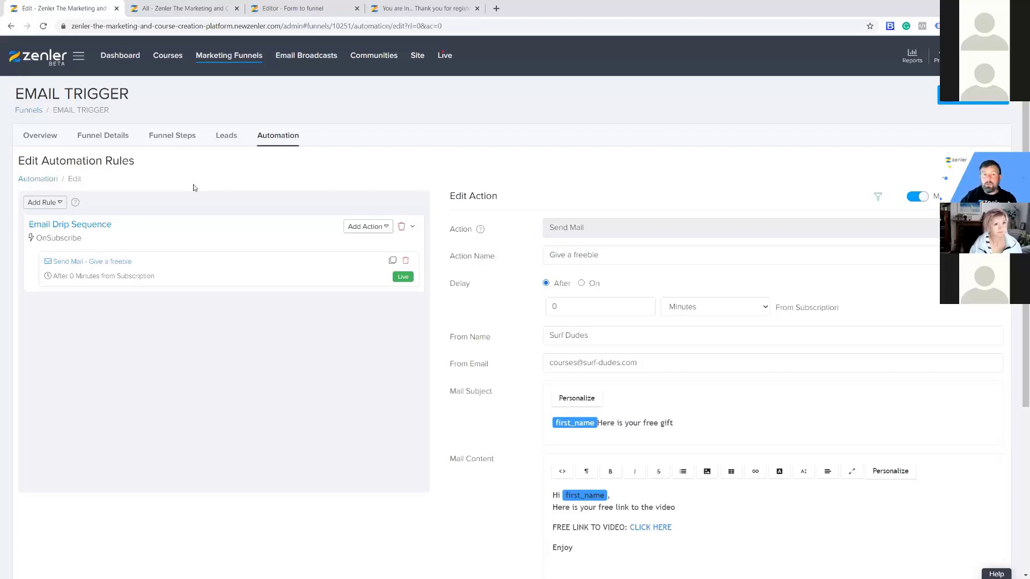
left_click(62, 206)
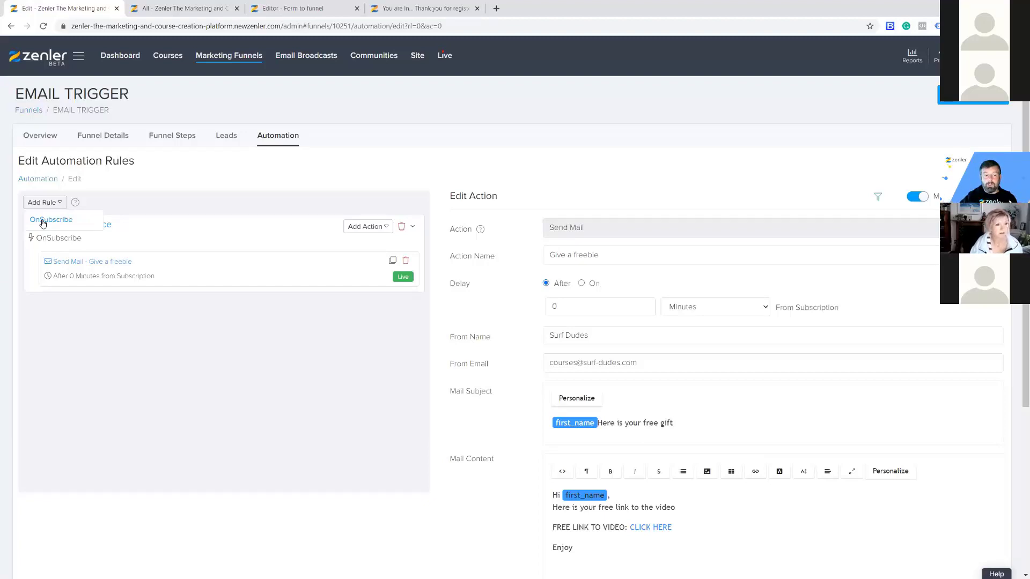
left_click(321, 169)
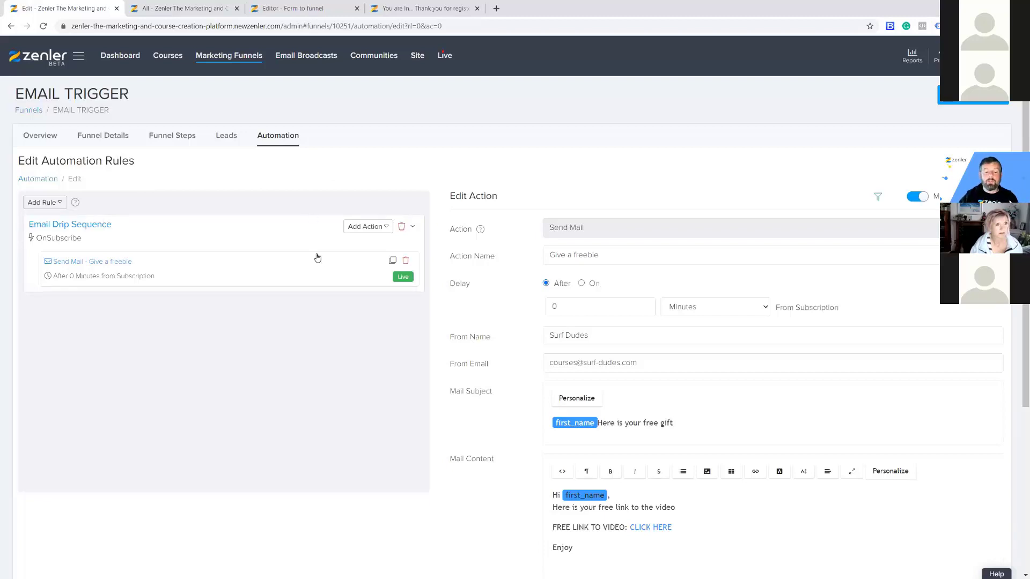
left_click(386, 229)
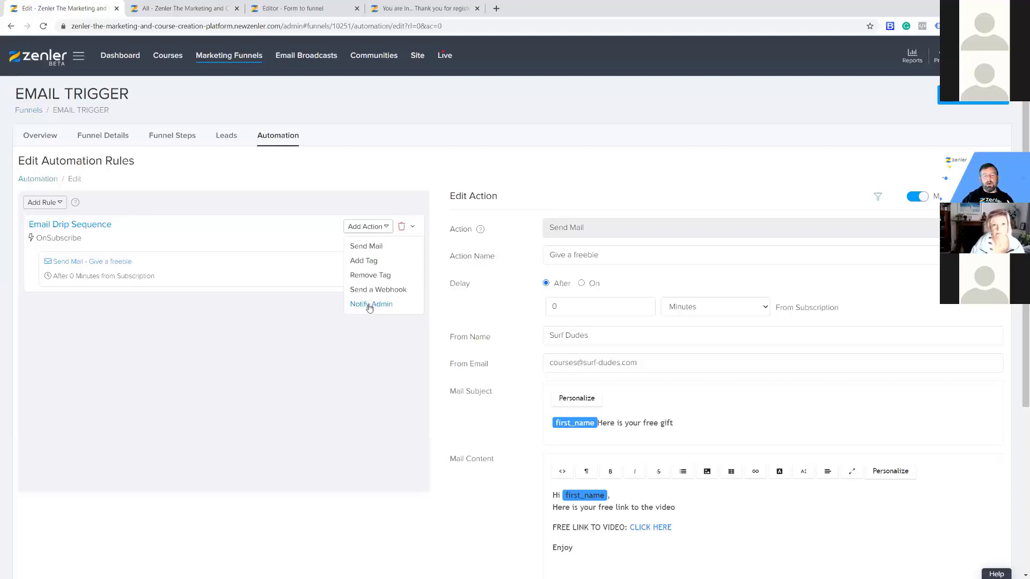
Add a Notify Admin action and write 'YOu have a new sign up' in its email body.
left_click(368, 306)
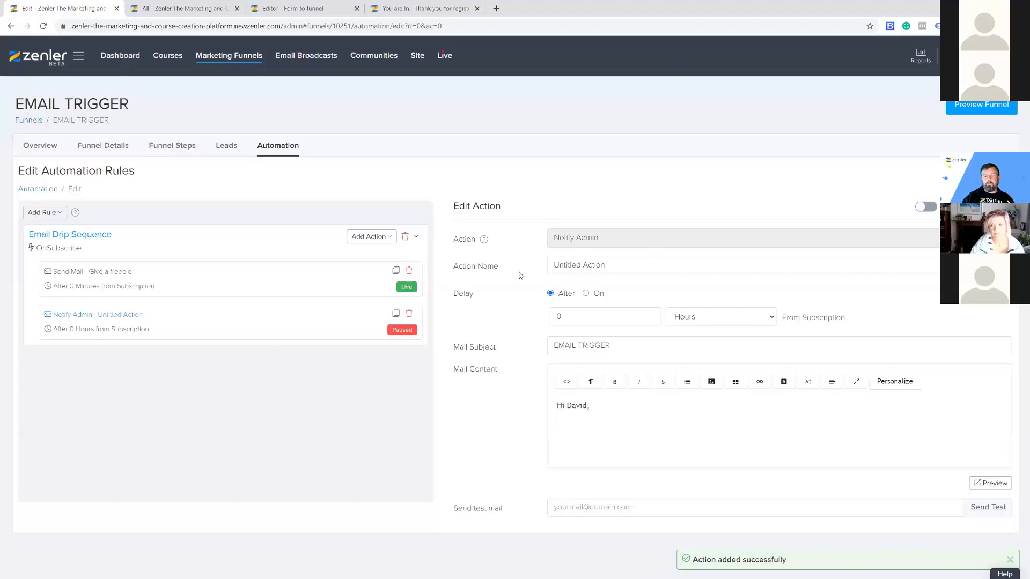
left_click(490, 270)
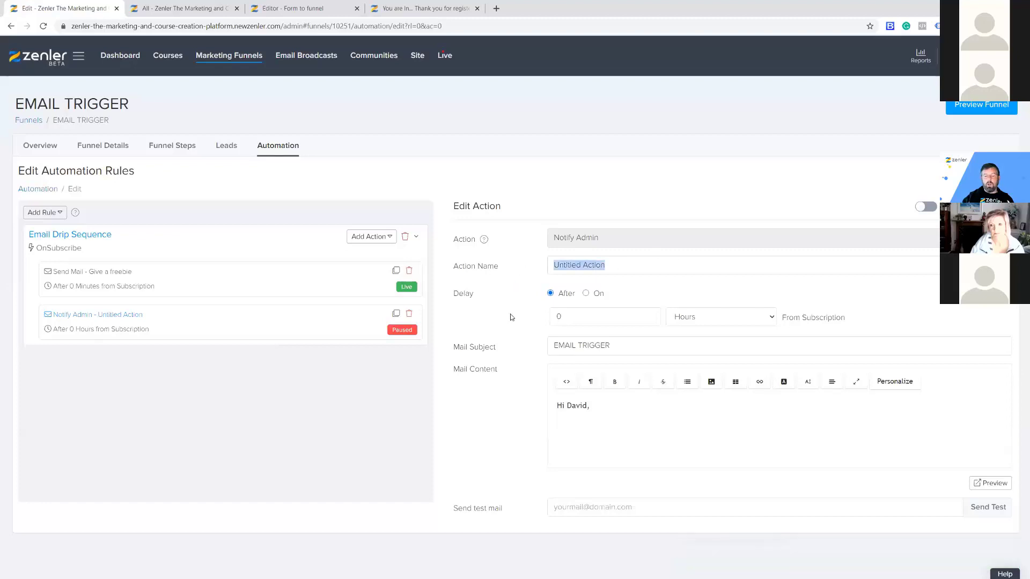
left_click(651, 410)
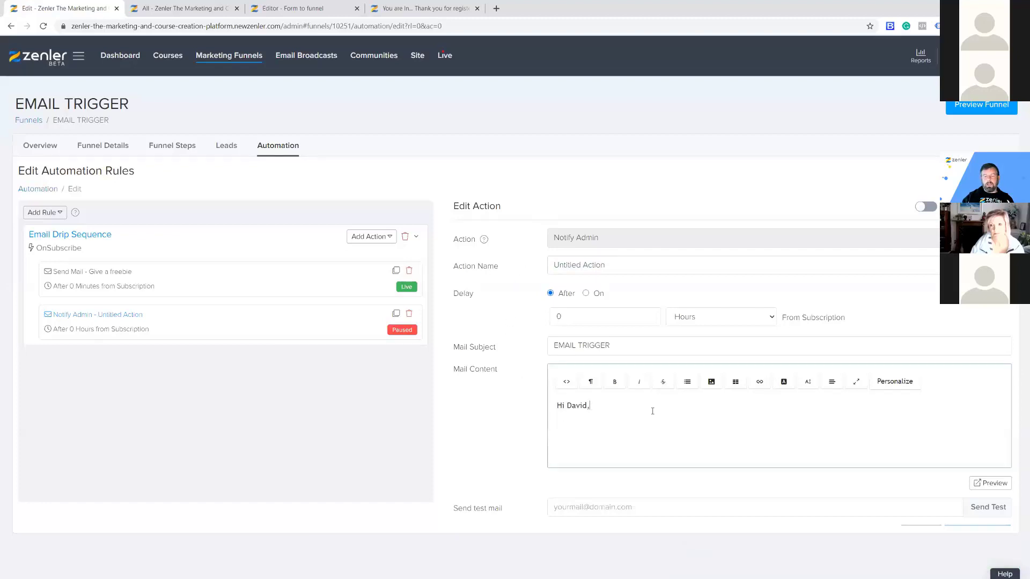
key("Return")
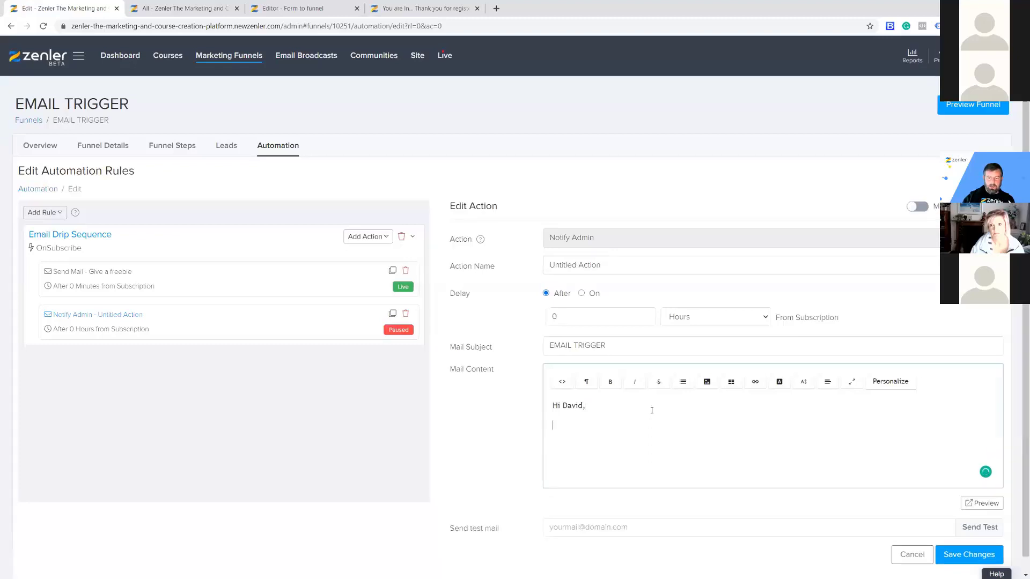
type("YOu")
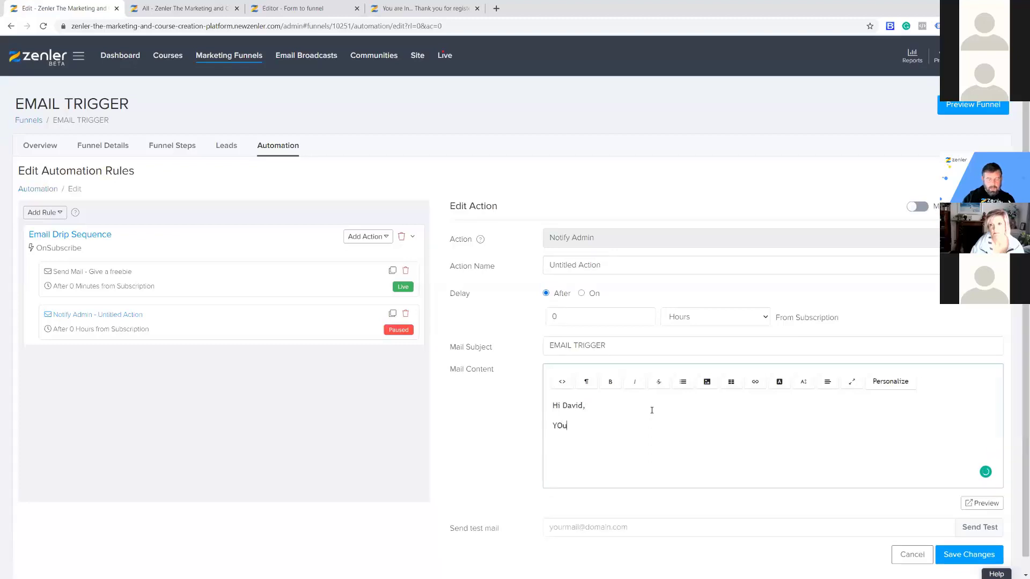
type(" have a new sign up")
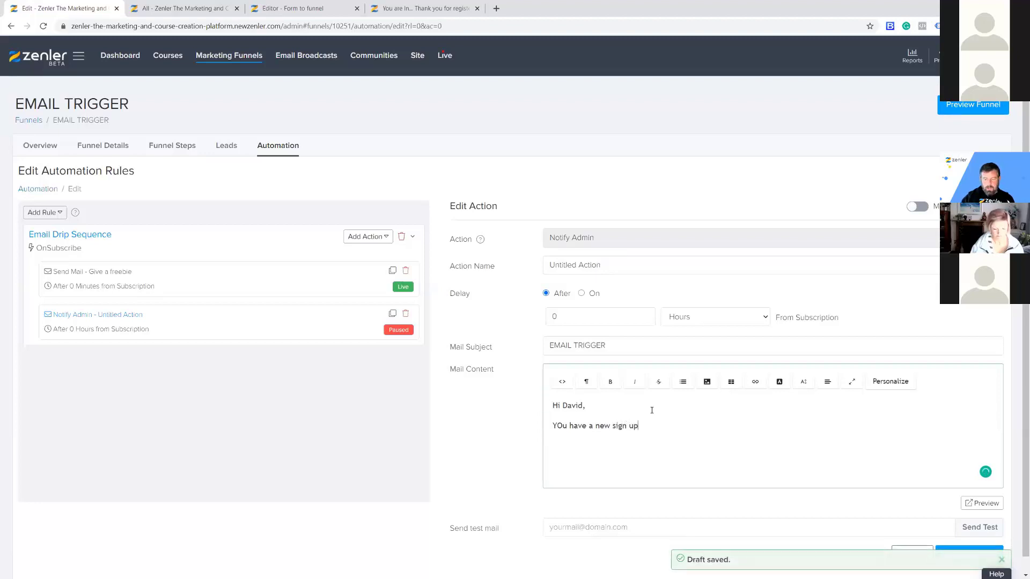
key("Return")
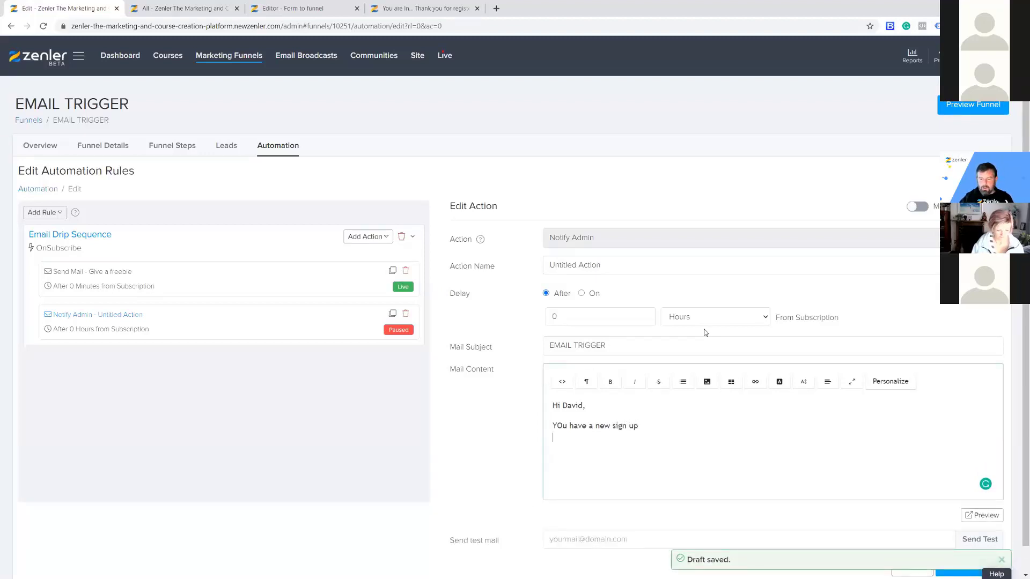
Insert the first_name, last_name and email personalization tags below the sign-up line.
left_click(890, 381)
left_click(408, 323)
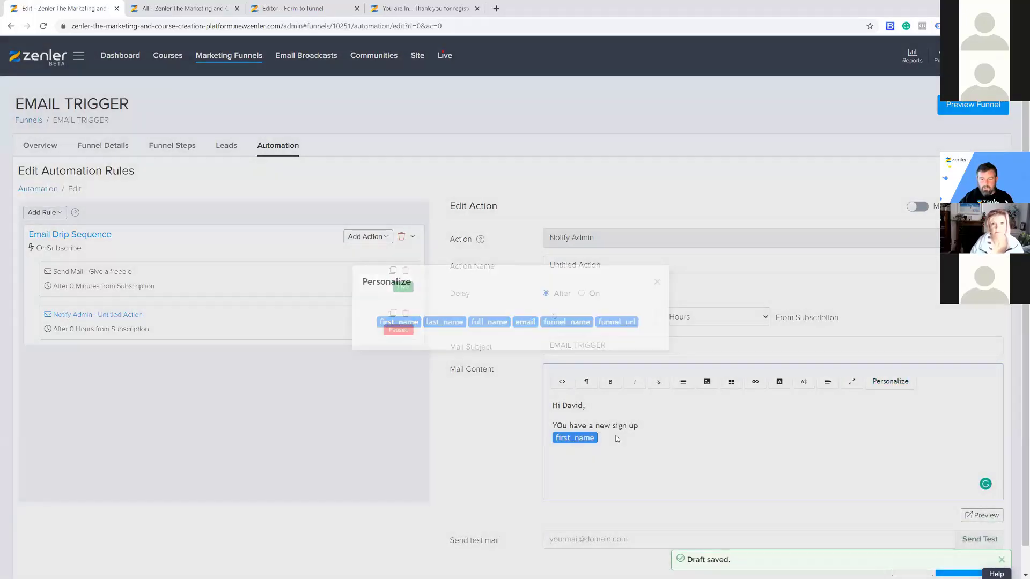
left_click(893, 382)
left_click(441, 322)
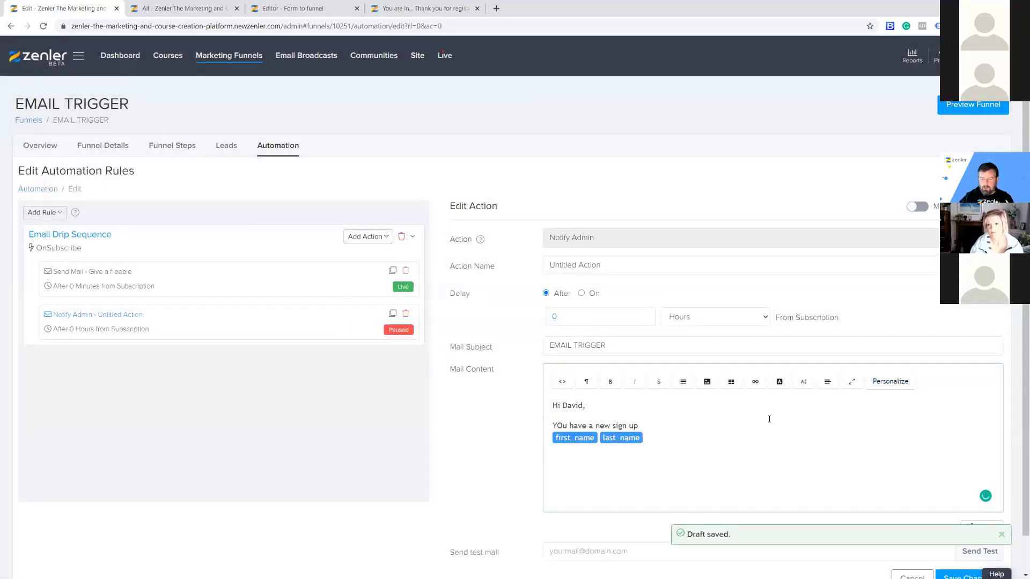
left_click(903, 387)
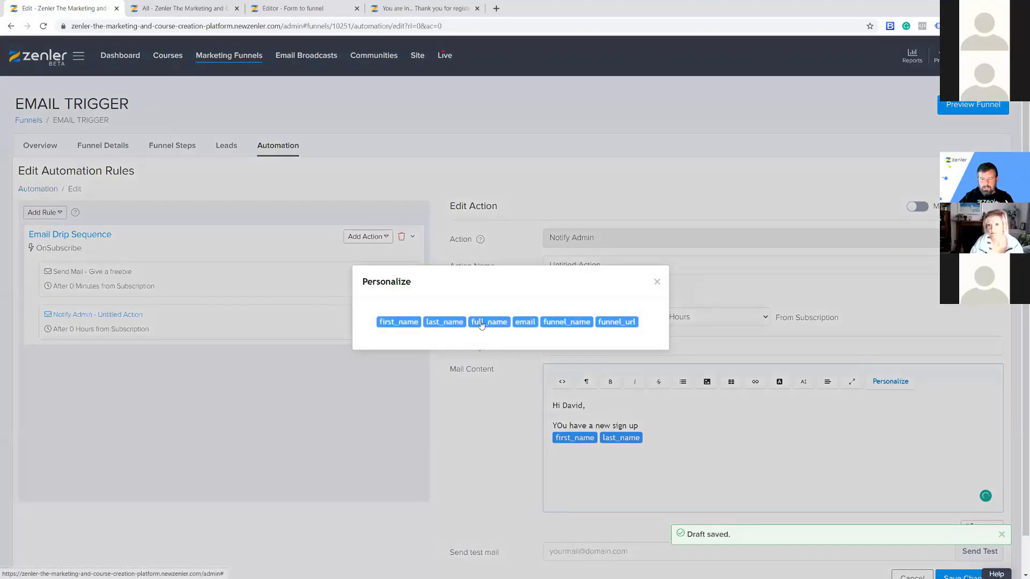
left_click(535, 326)
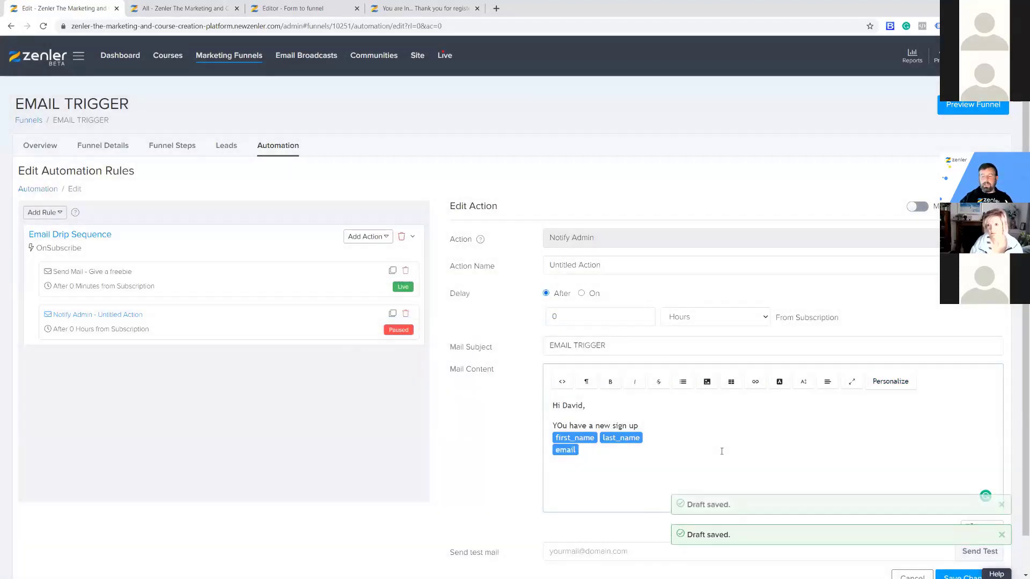
key("Return")
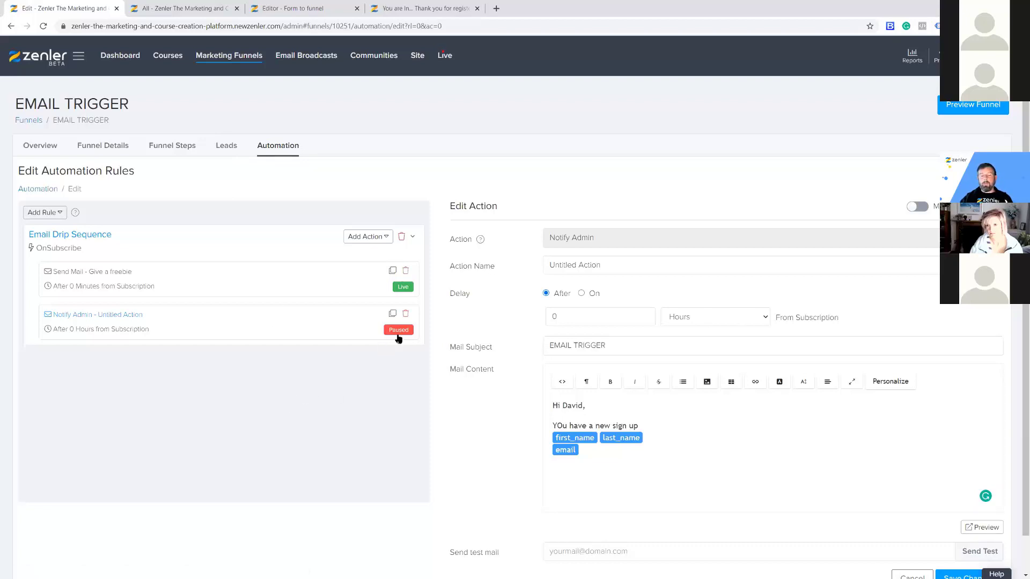
left_click(611, 458)
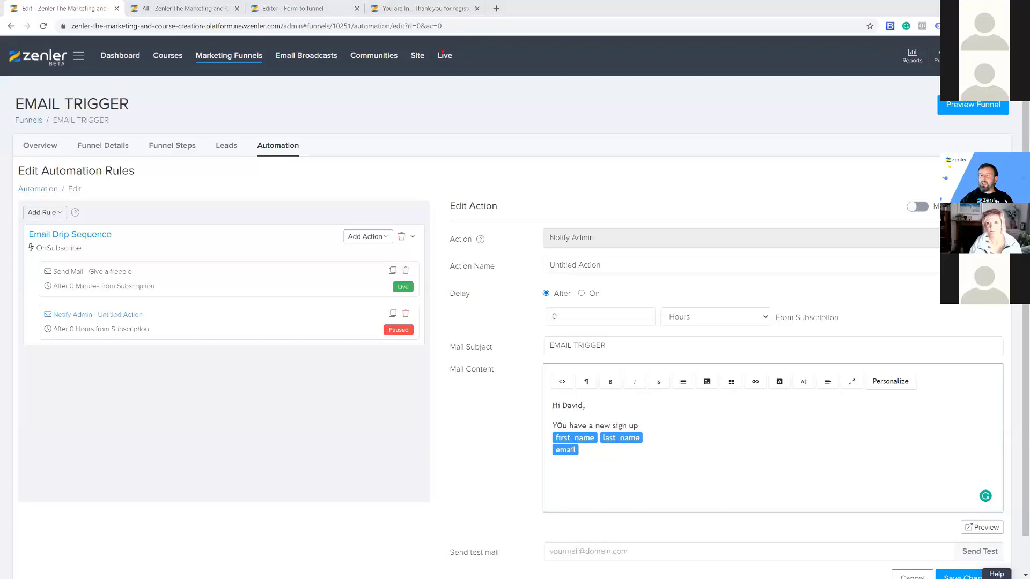
key("alt+Tab")
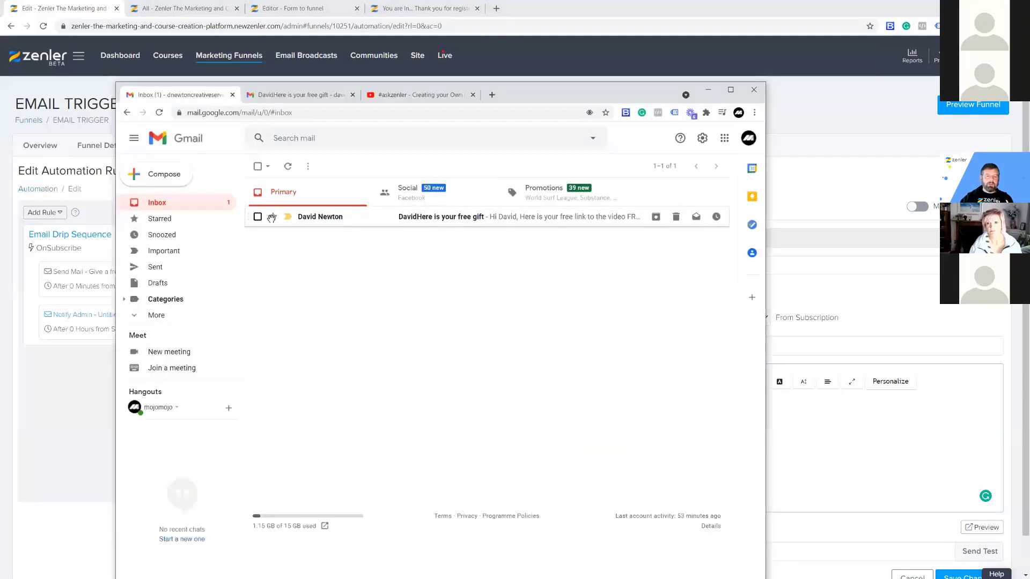
mouse_move(335, 224)
left_click(367, 231)
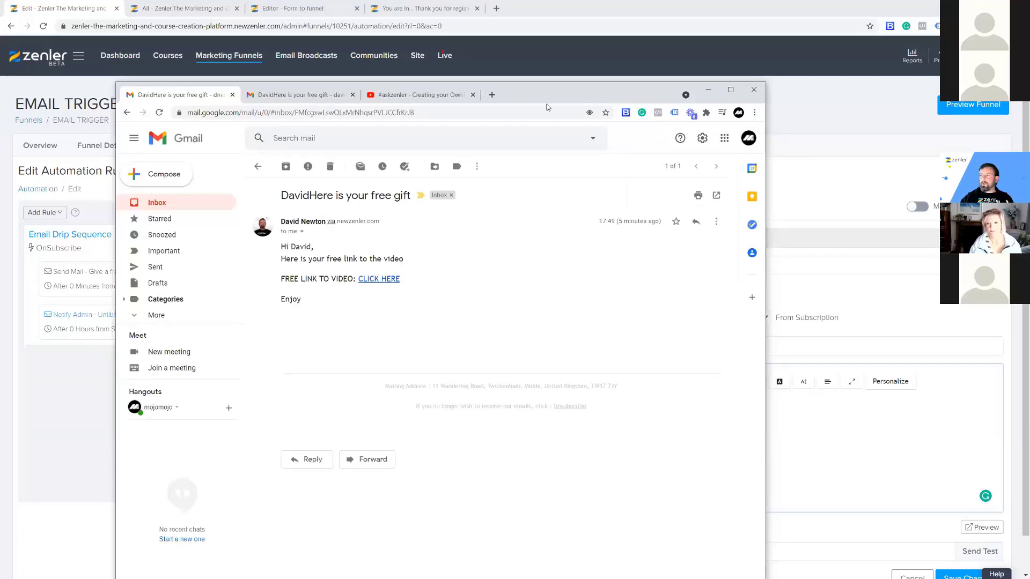
key("alt+Tab")
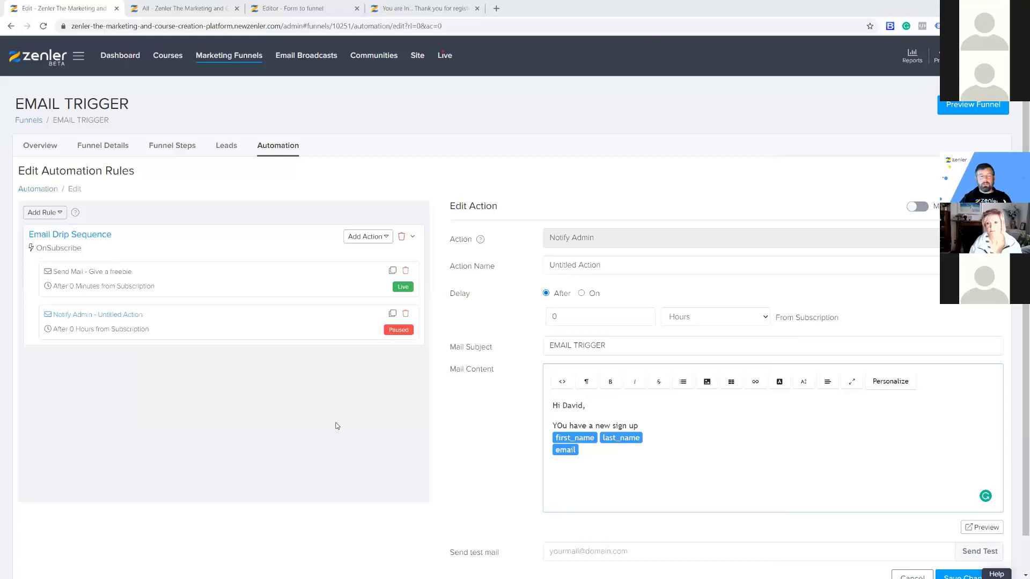
left_click(399, 163)
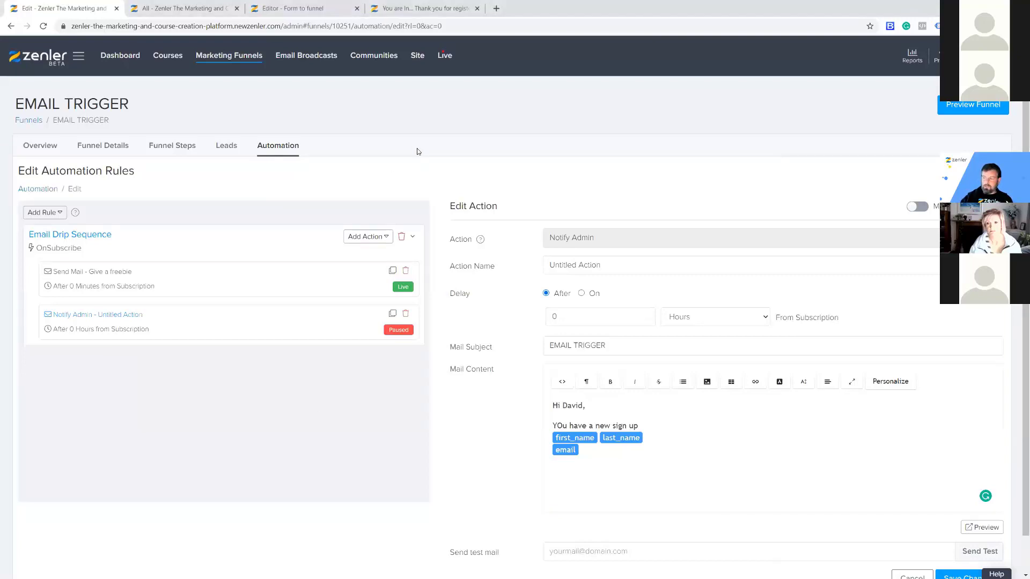
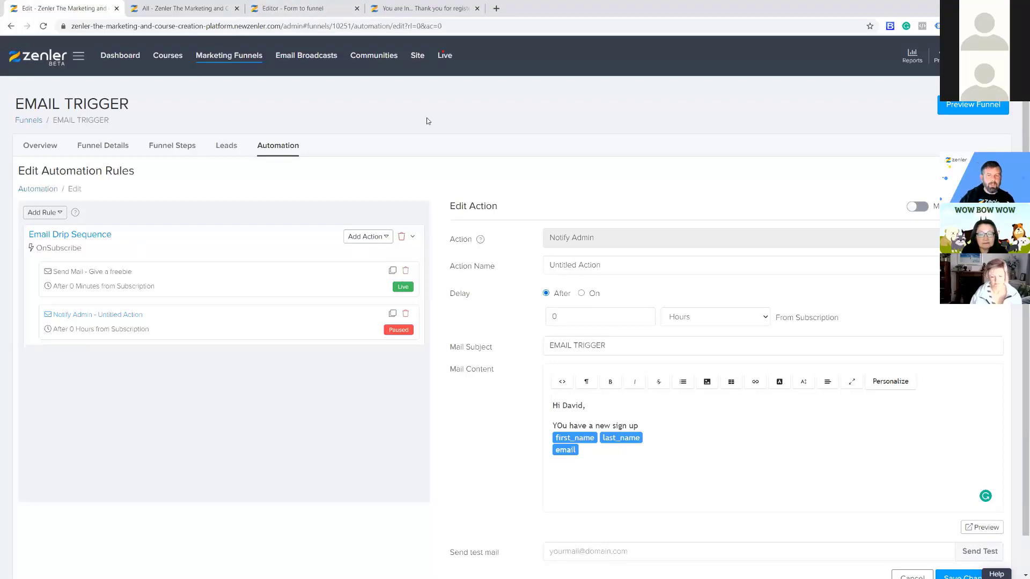
Close the thank-you tab, check the EMAIL TRIGGER people list and rules, then return to the Form to funnel page editor.
left_click(434, 9)
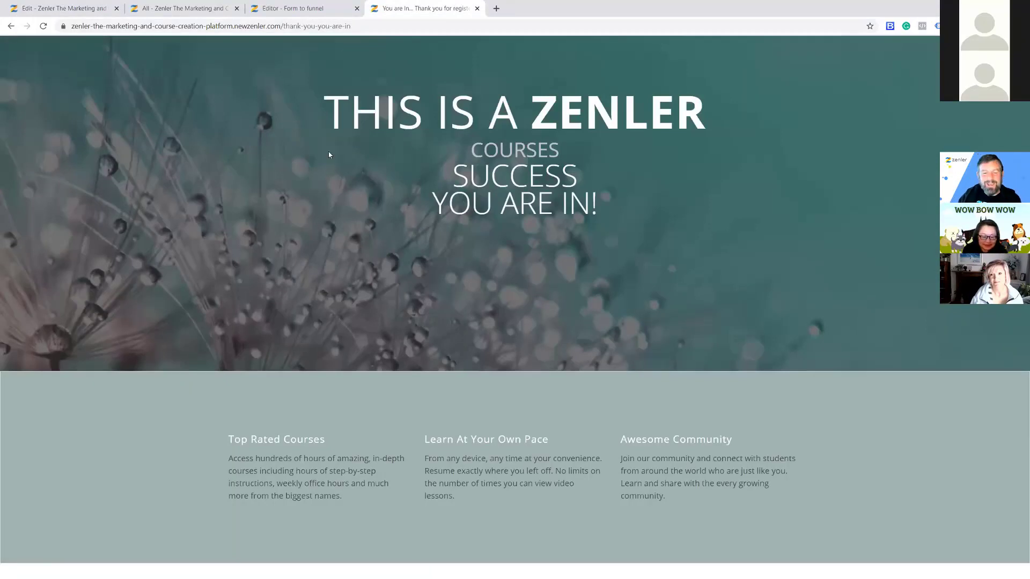
left_click(477, 8)
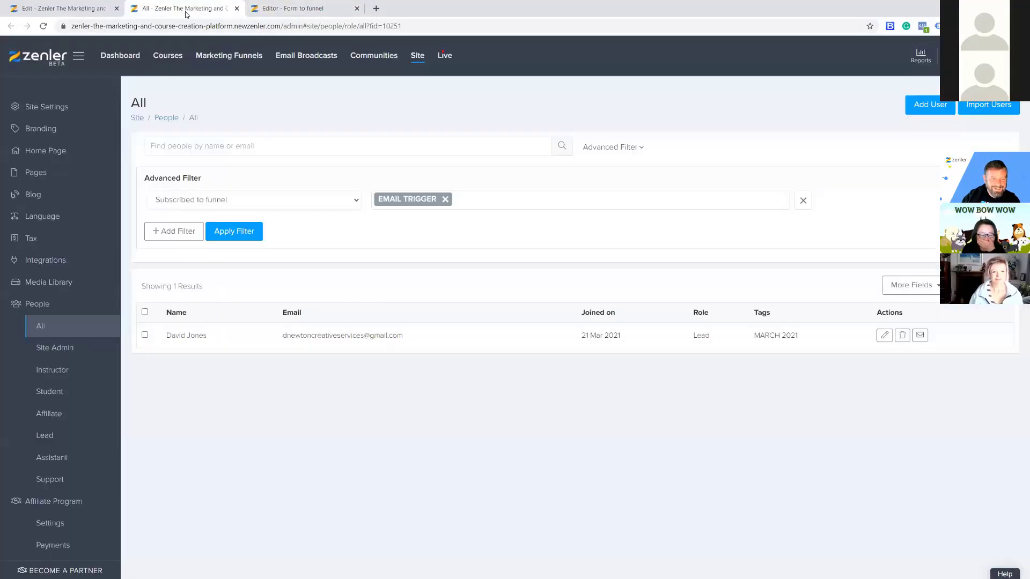
left_click(195, 14)
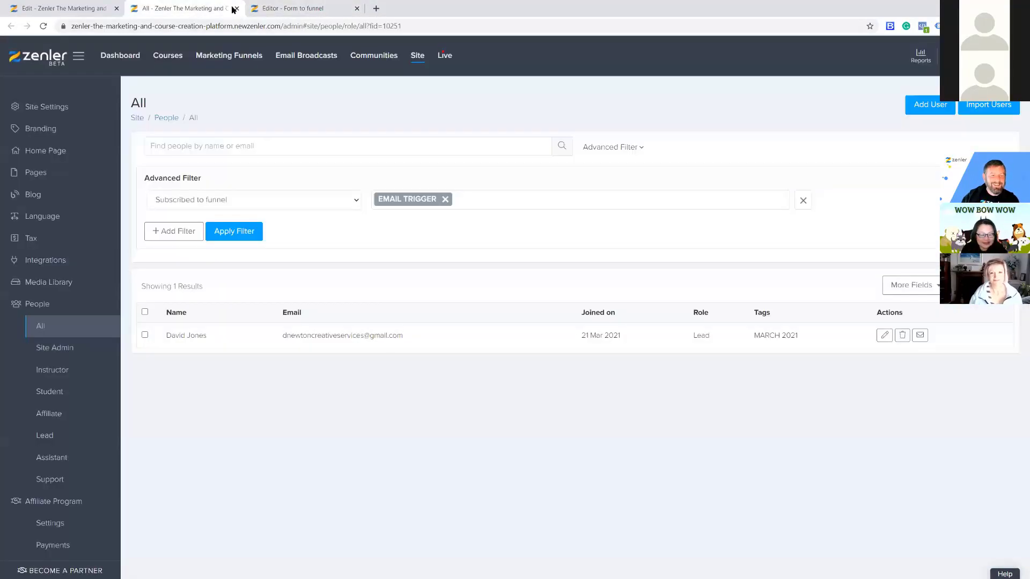
left_click(104, 8)
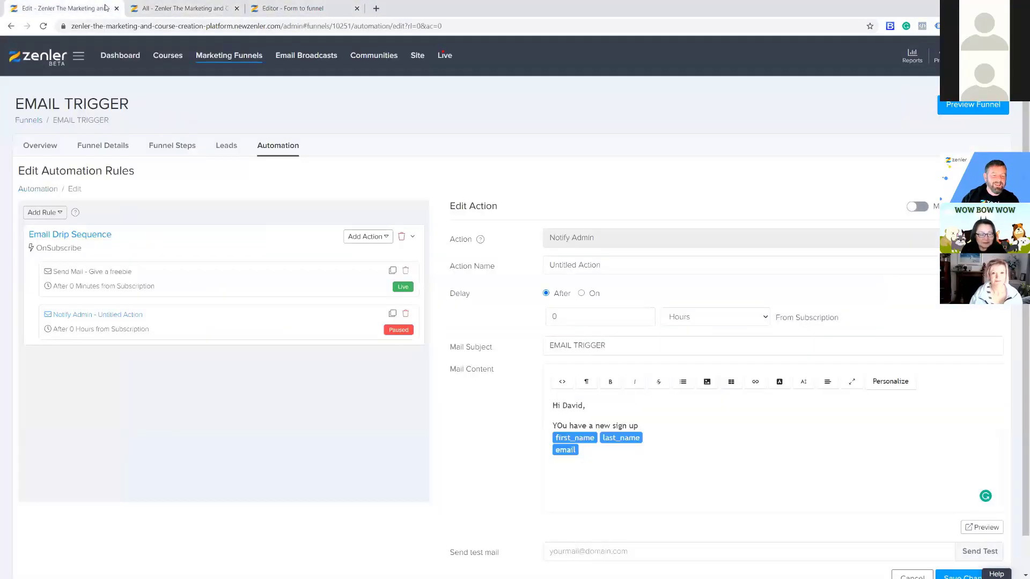
left_click(187, 9)
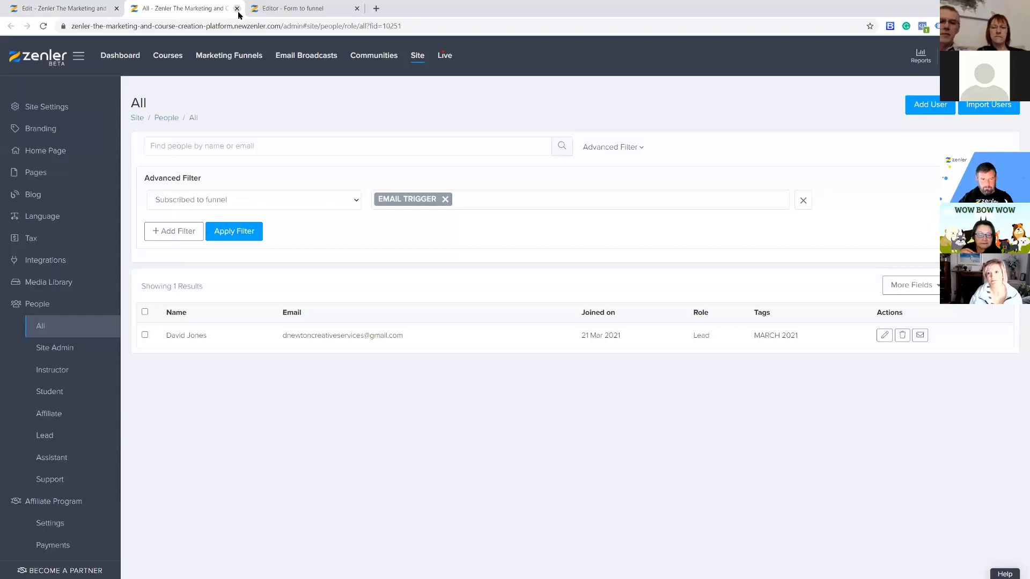
left_click(64, 8)
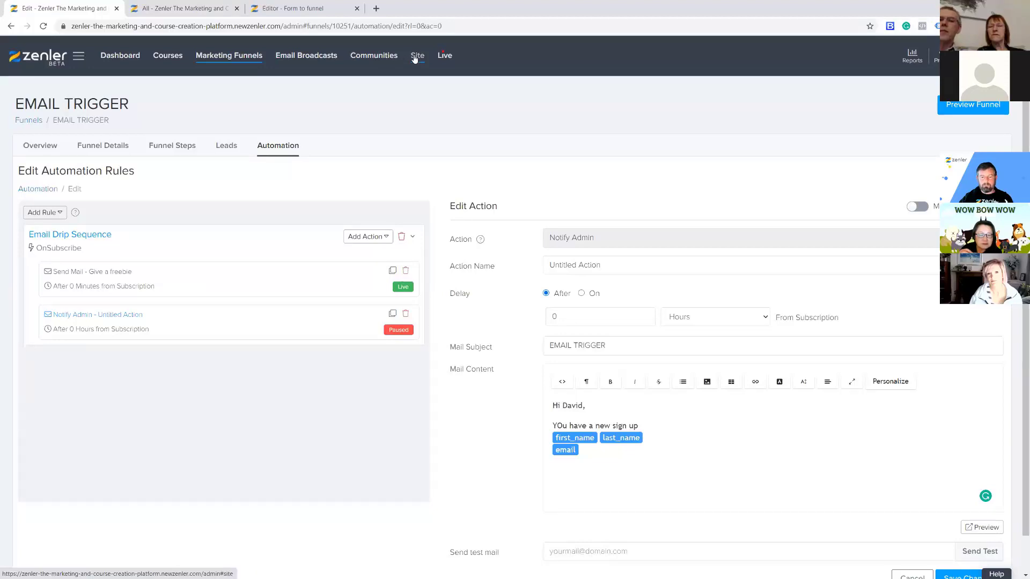
left_click(188, 13)
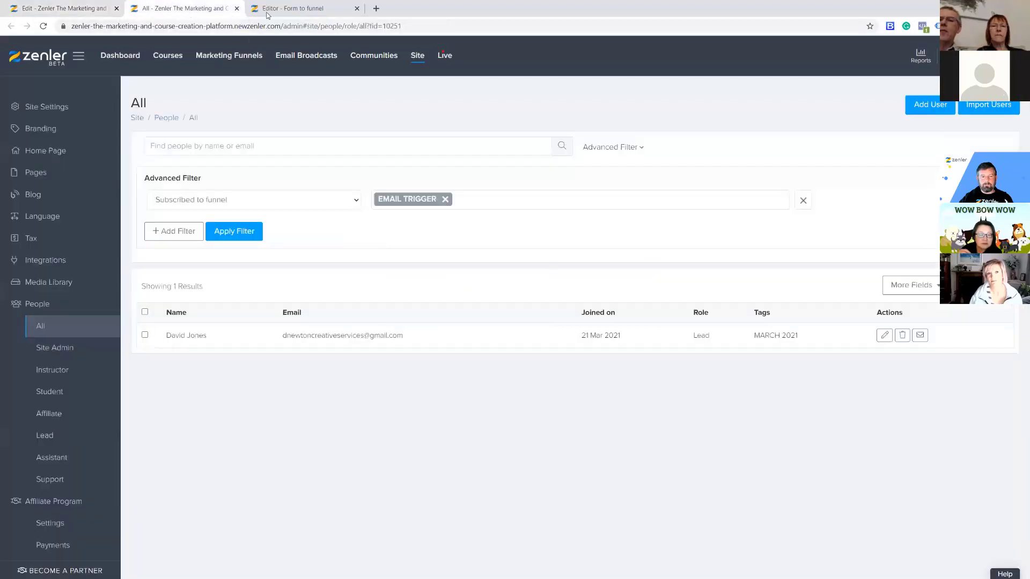
left_click(303, 10)
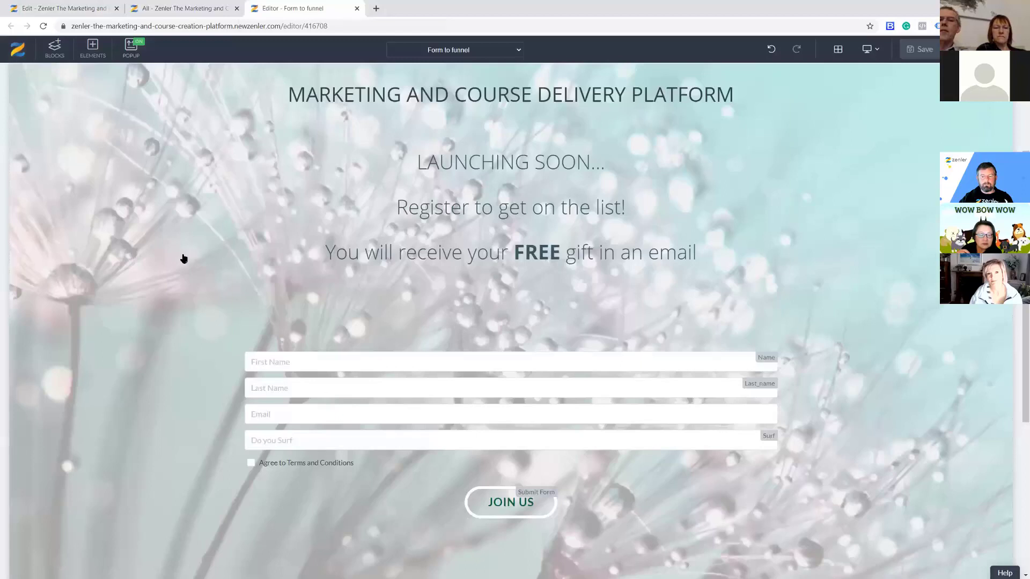
scroll(164, 287, "down", 1)
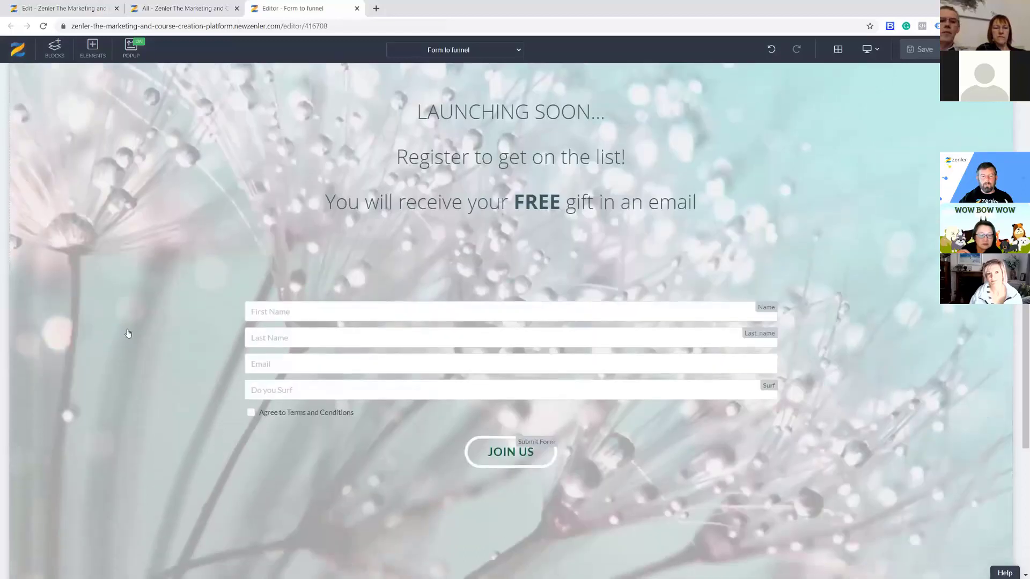
left_click(330, 396)
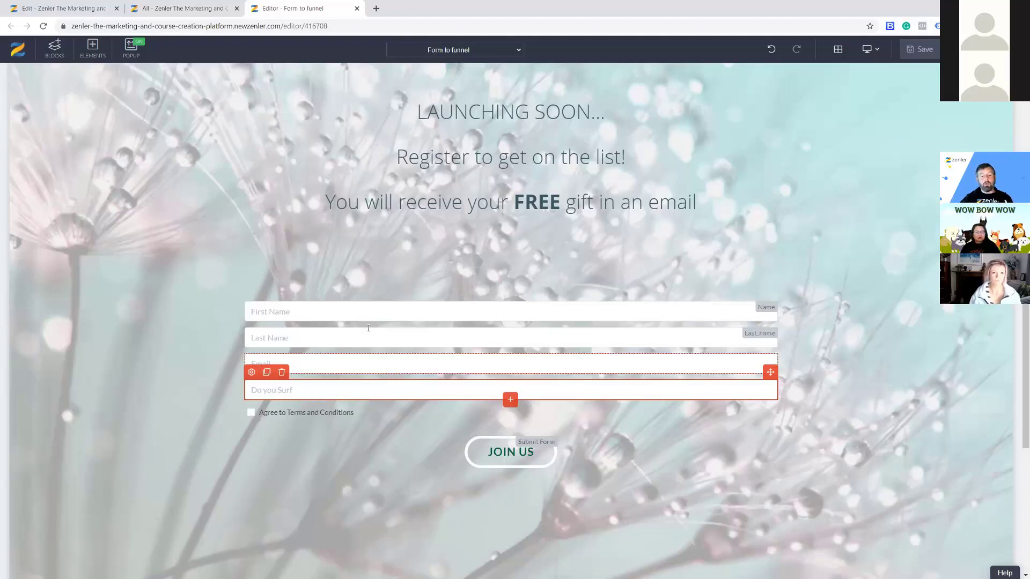
Drag a Form DROPDOWN field into the form below Do you Surf.
left_click(91, 48)
left_click(56, 173)
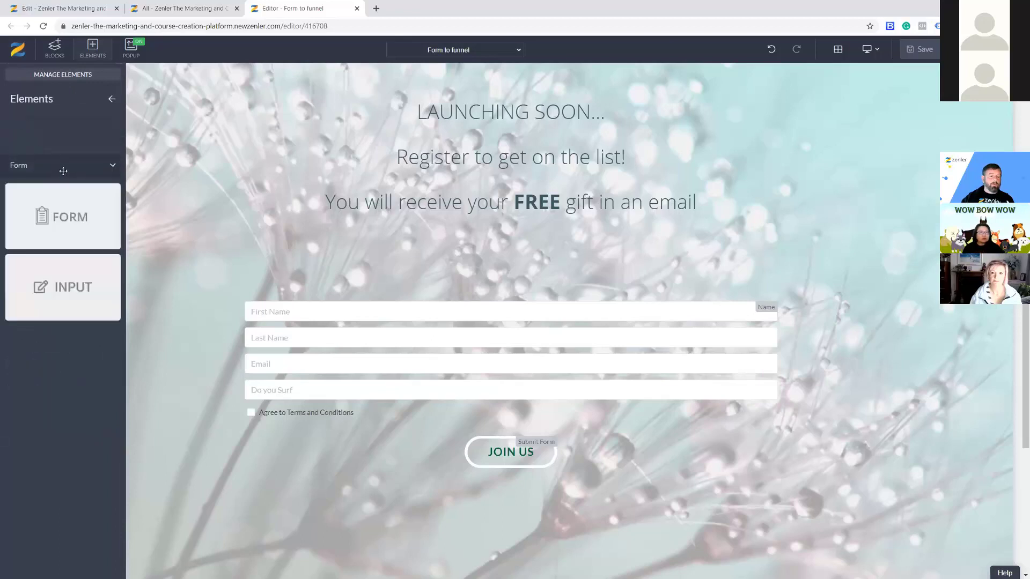
left_click_drag(68, 356, 409, 409)
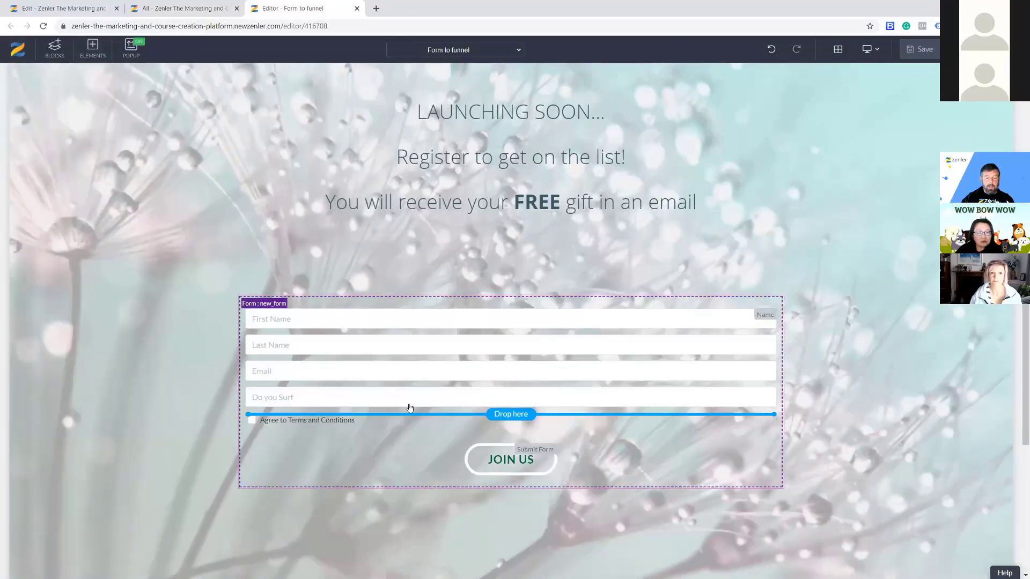
left_click(93, 48)
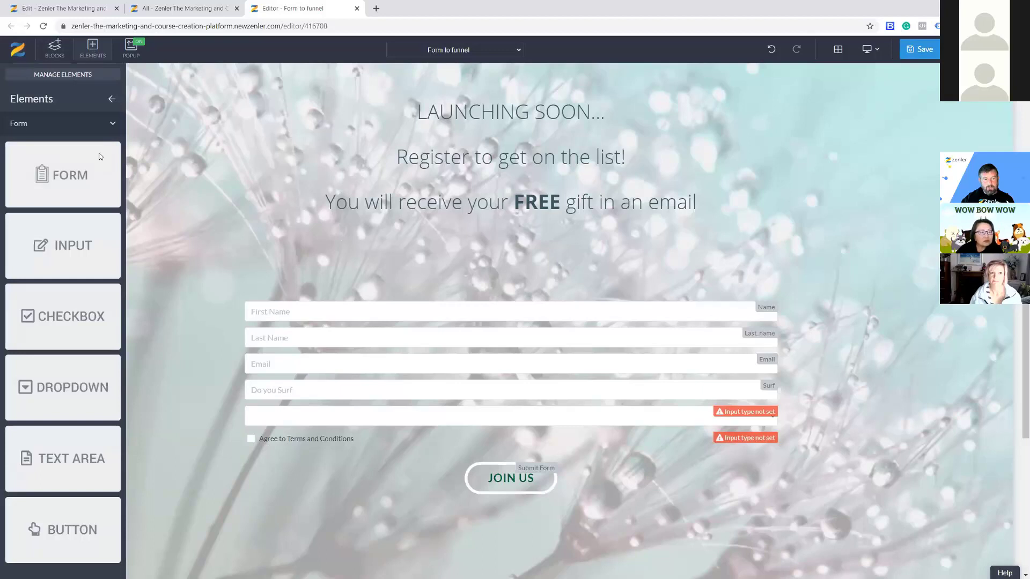
left_click_drag(44, 401, 321, 418)
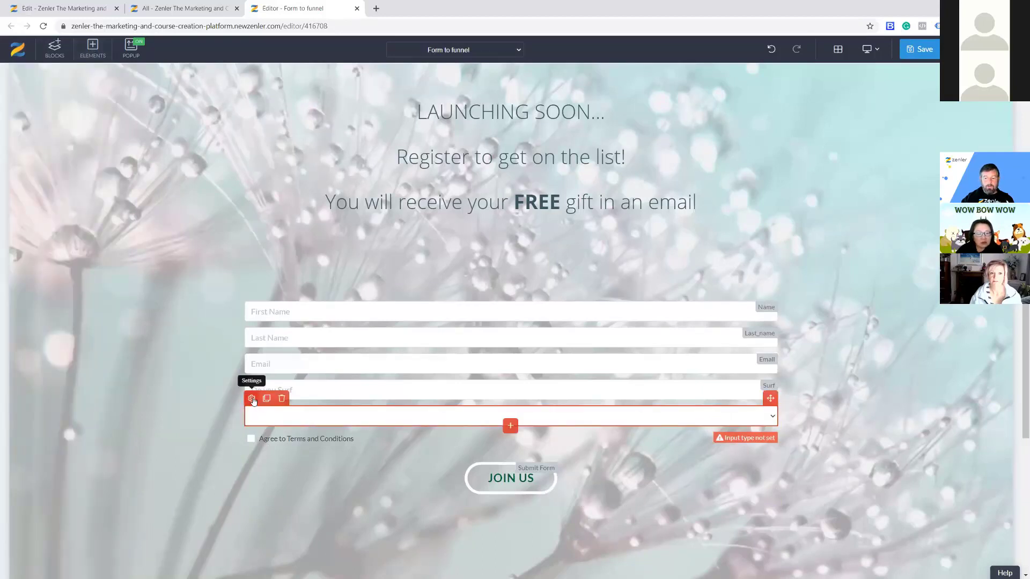
Set the dropdown to Custom options named 'How many Children do you have'.
left_click(251, 398)
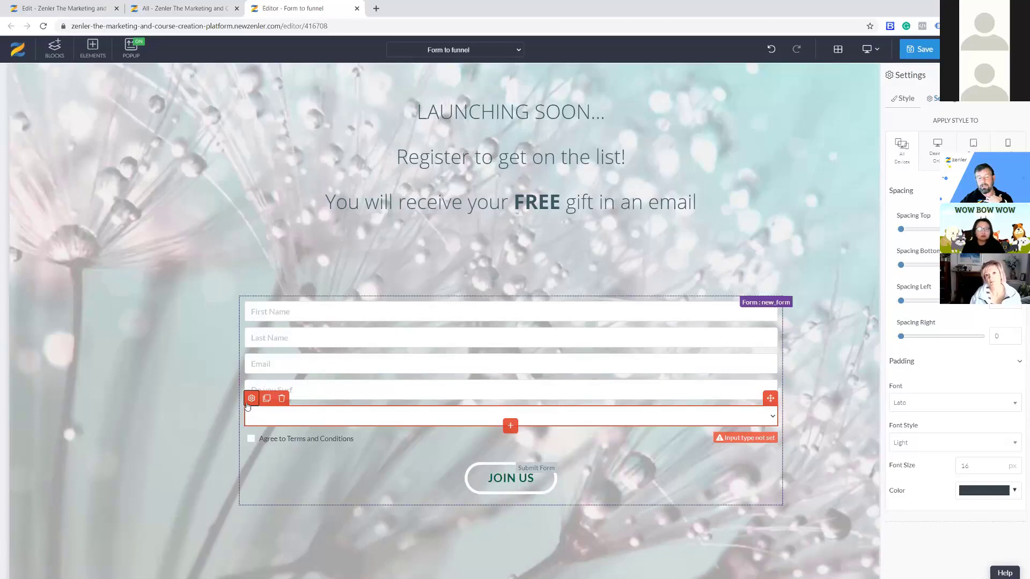
left_click(934, 100)
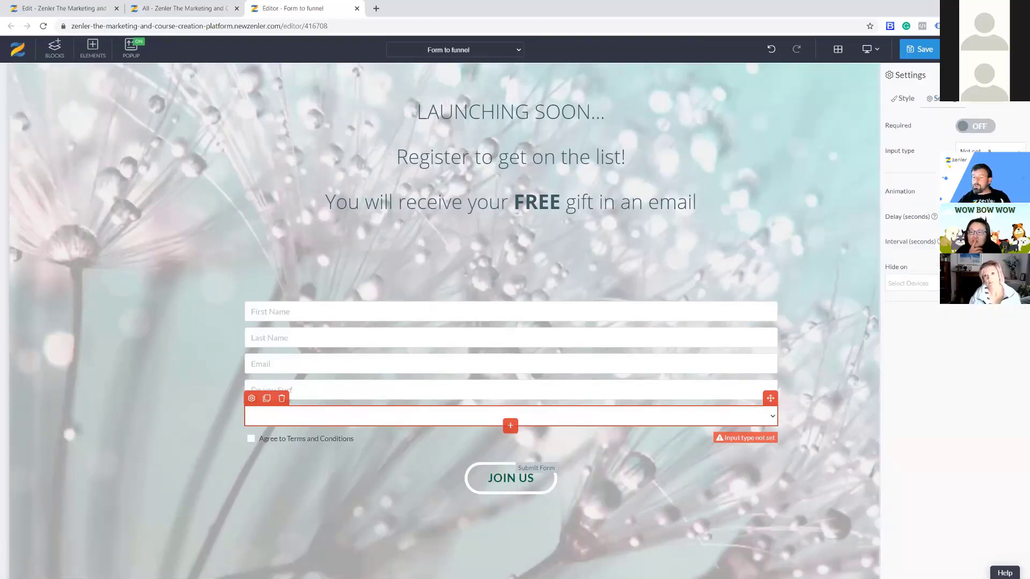
left_click(982, 194)
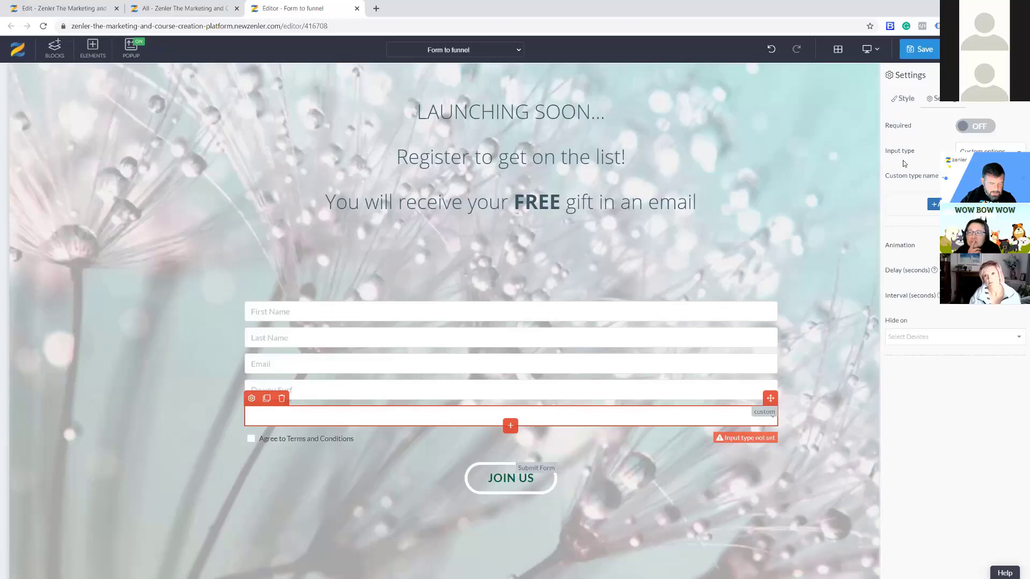
type("How many Children d")
type("o")
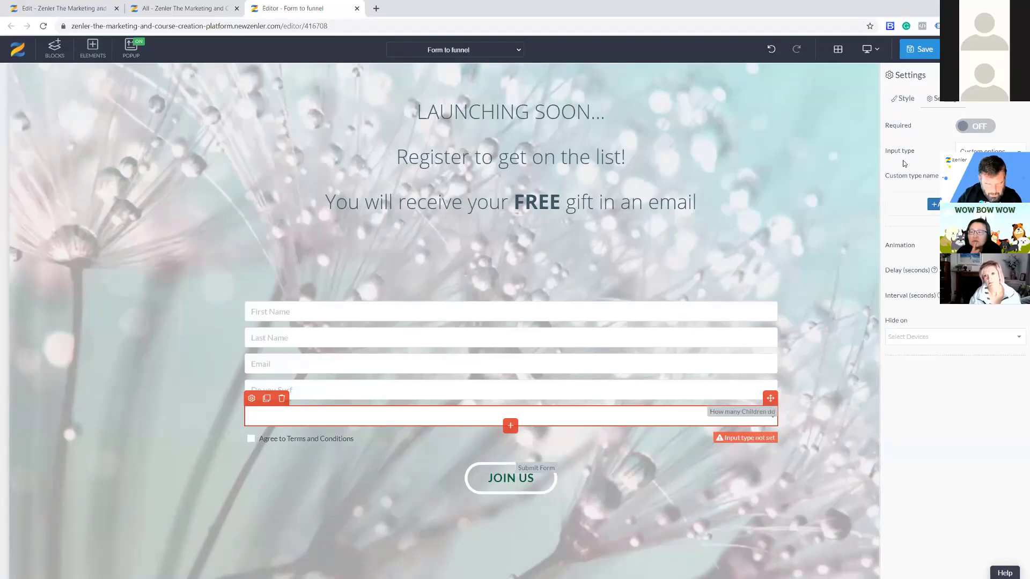
type(" you have")
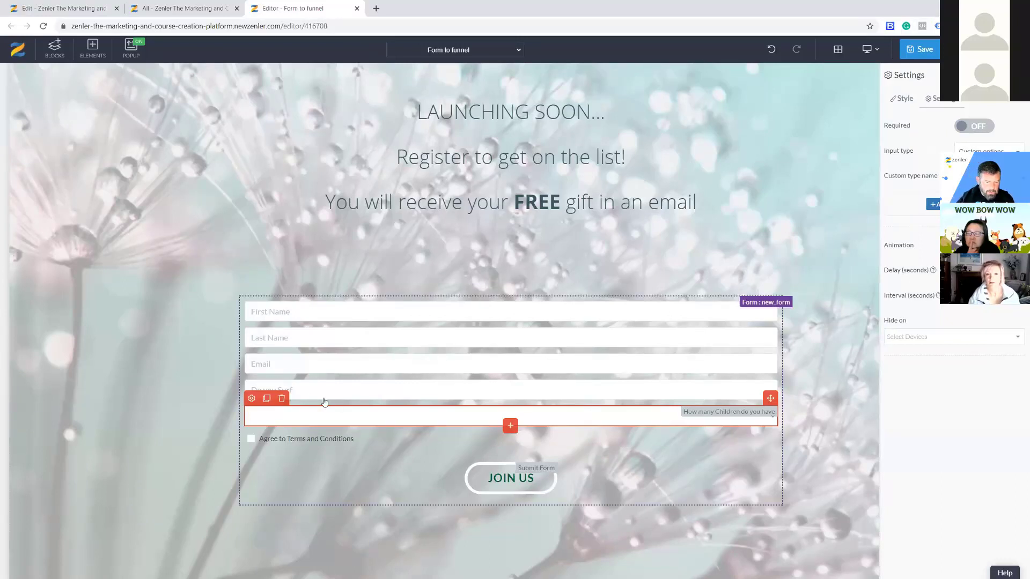
Insert a regular paragraph after Do you Surf and replace its lorem ipsum with 'Please let us know how'.
left_click(480, 398)
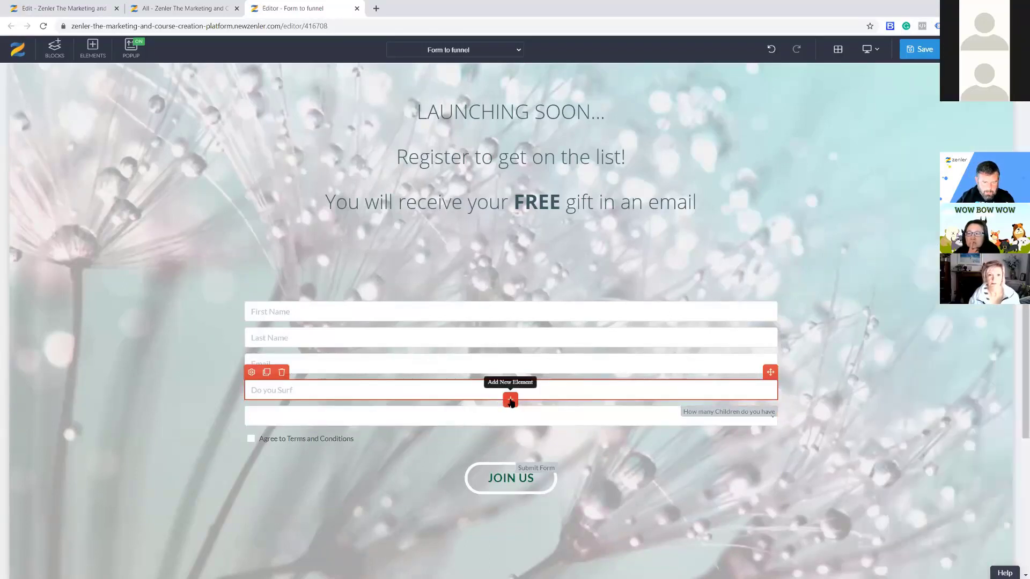
left_click(510, 400)
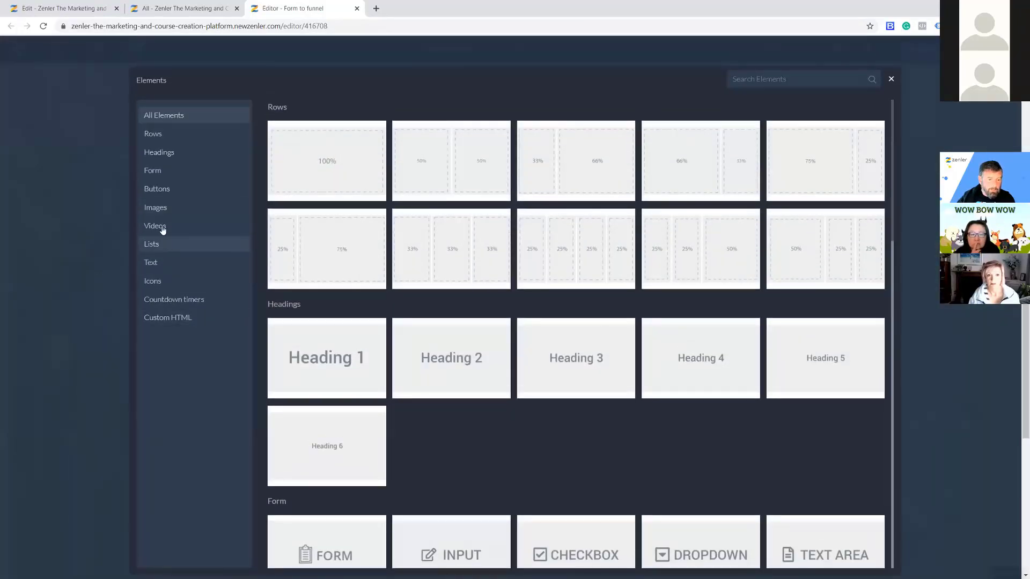
left_click(161, 261)
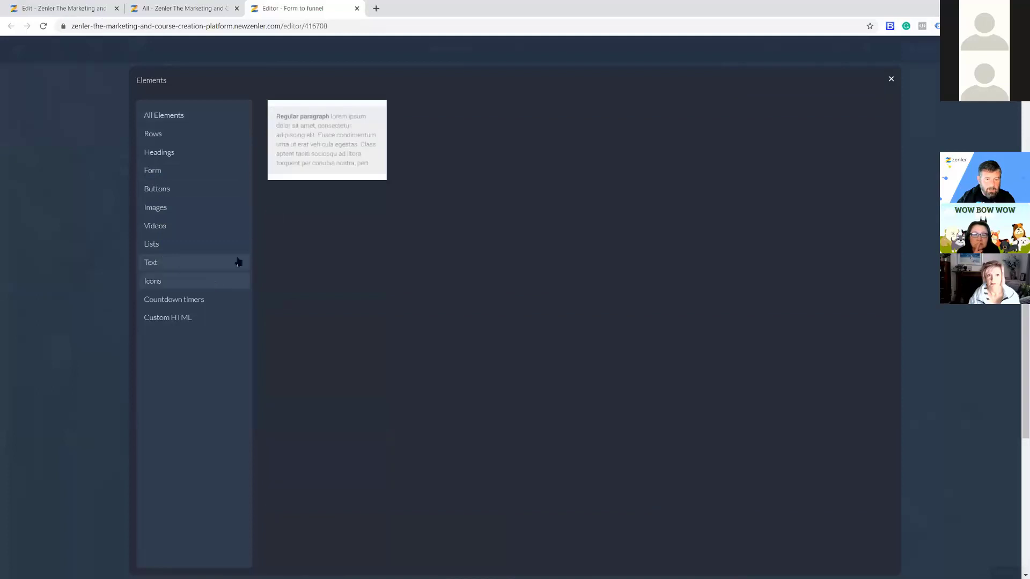
left_click(309, 147)
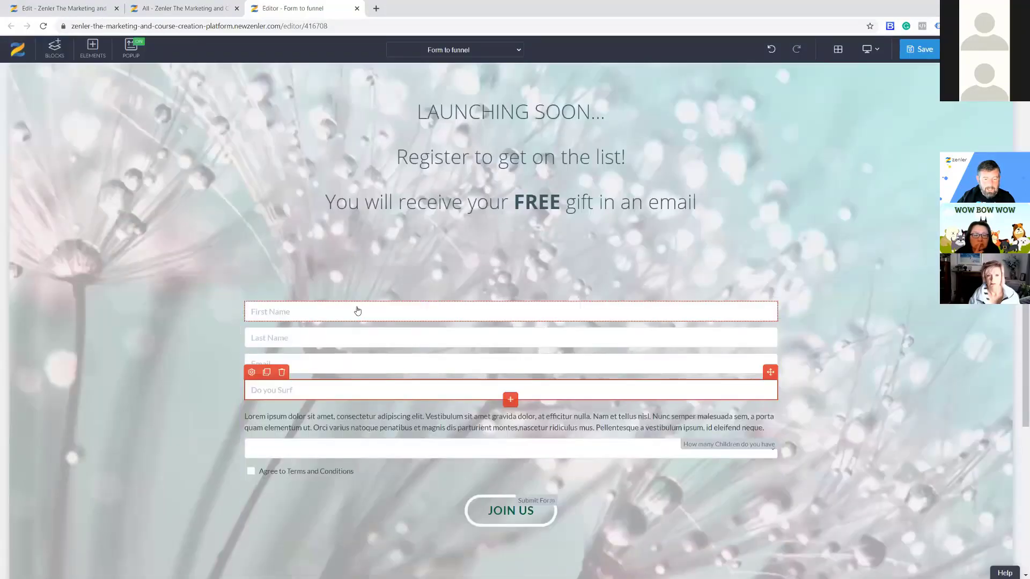
left_click(277, 427)
left_click_drag(763, 427, 247, 414)
type("Please let")
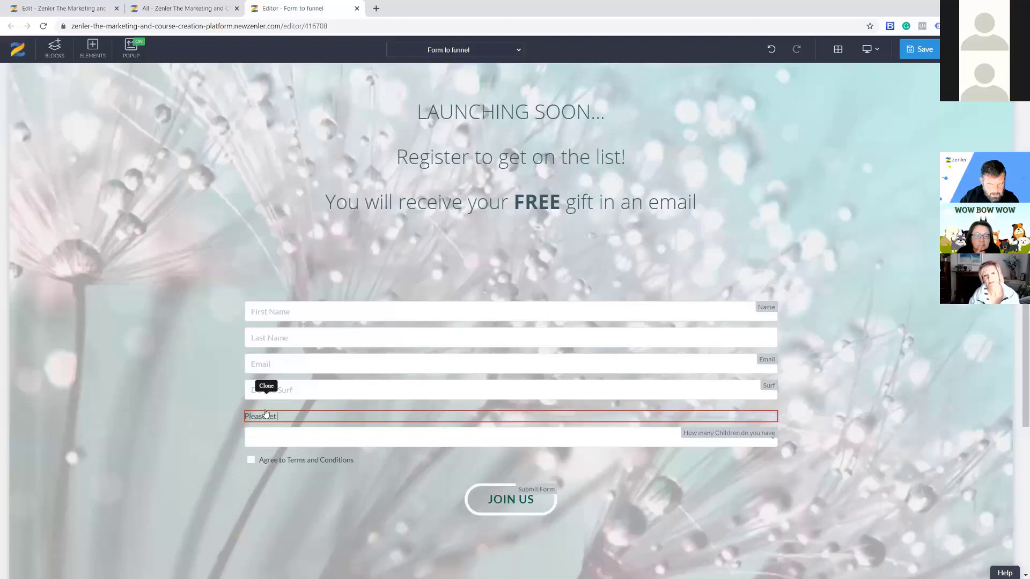
type(" us know ")
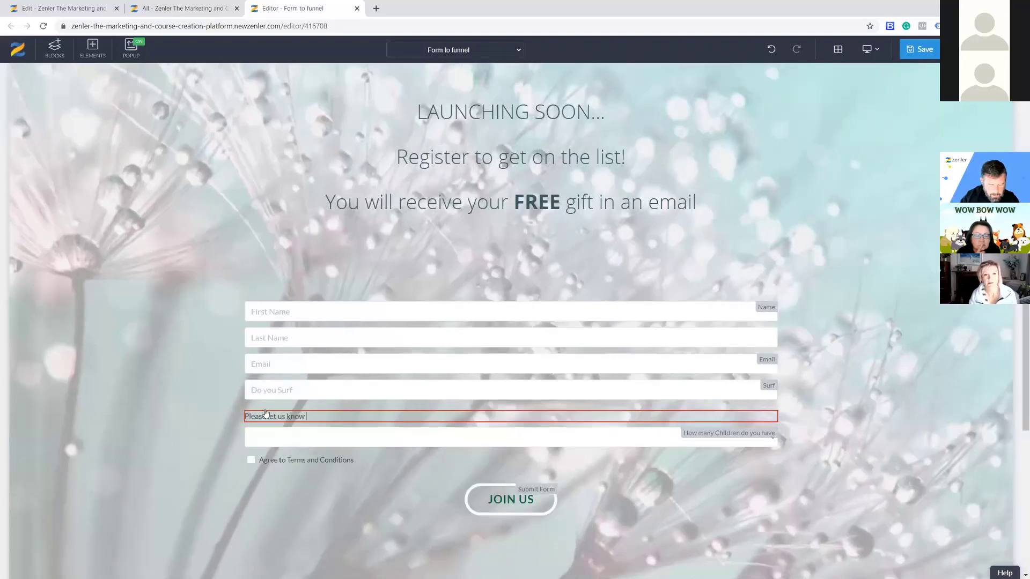
type("how many children")
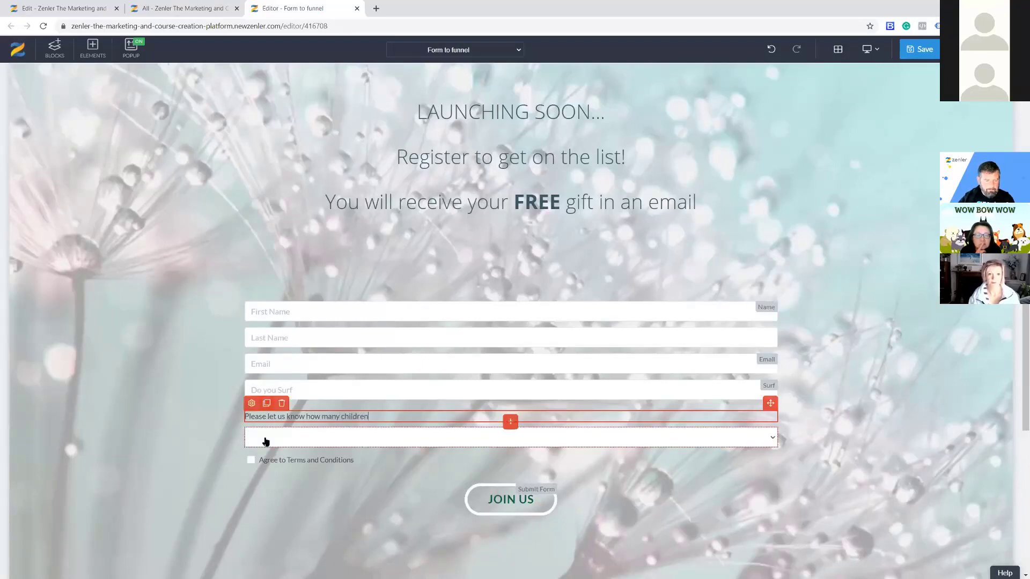
Rename the children dropdown's custom type to 'Number of Children'.
left_click(250, 417)
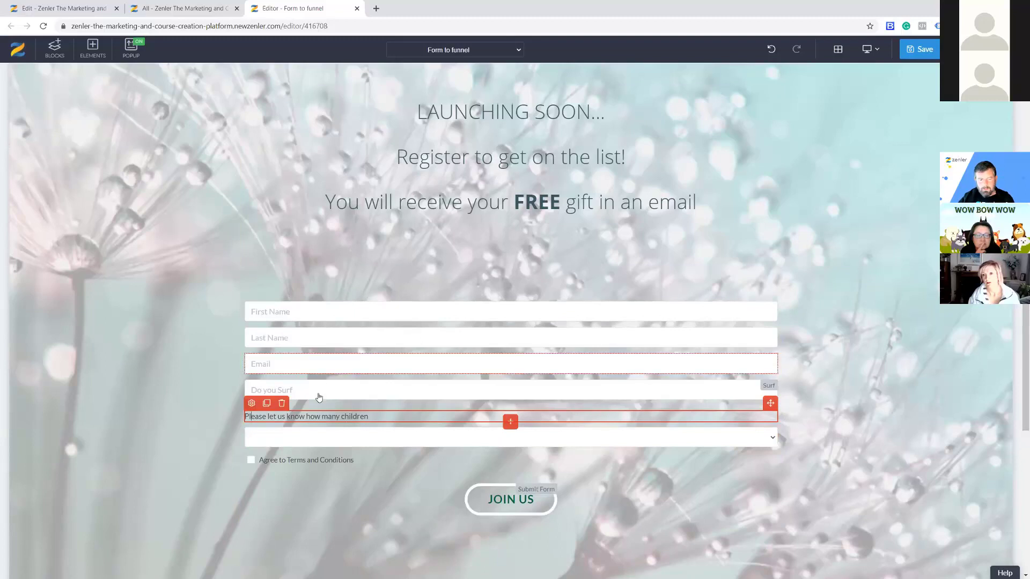
left_click(251, 432)
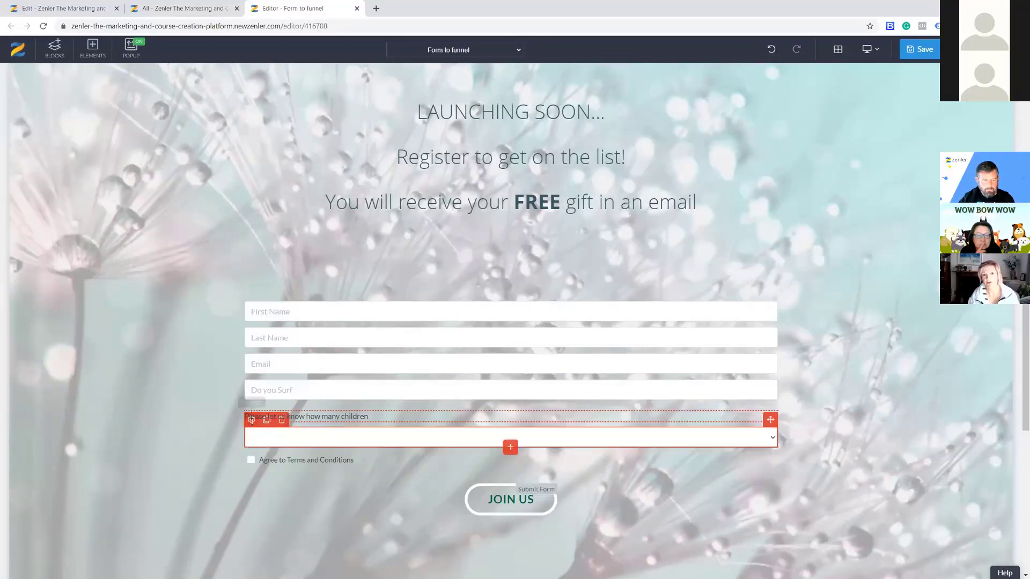
left_click(251, 420)
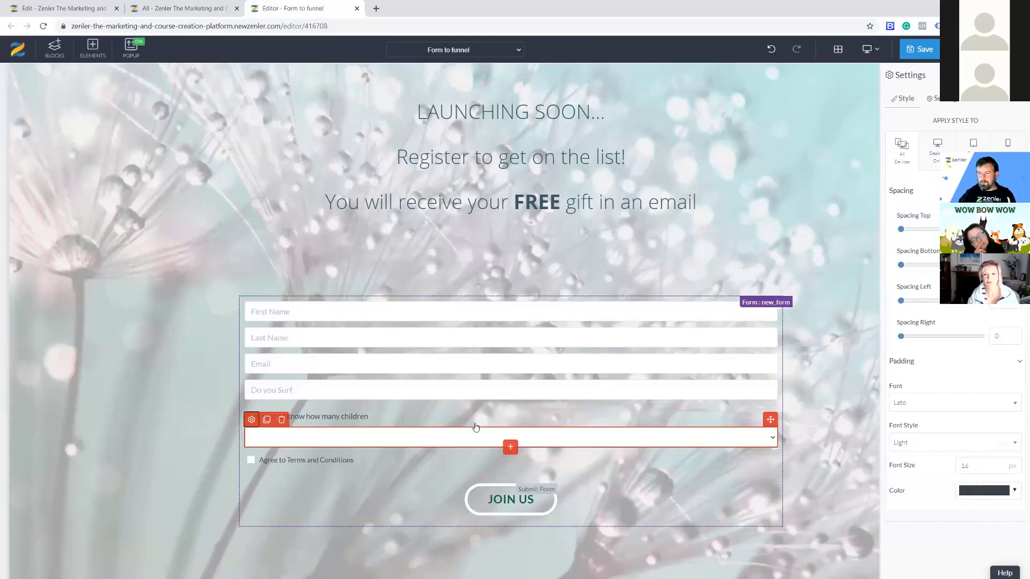
left_click(945, 99)
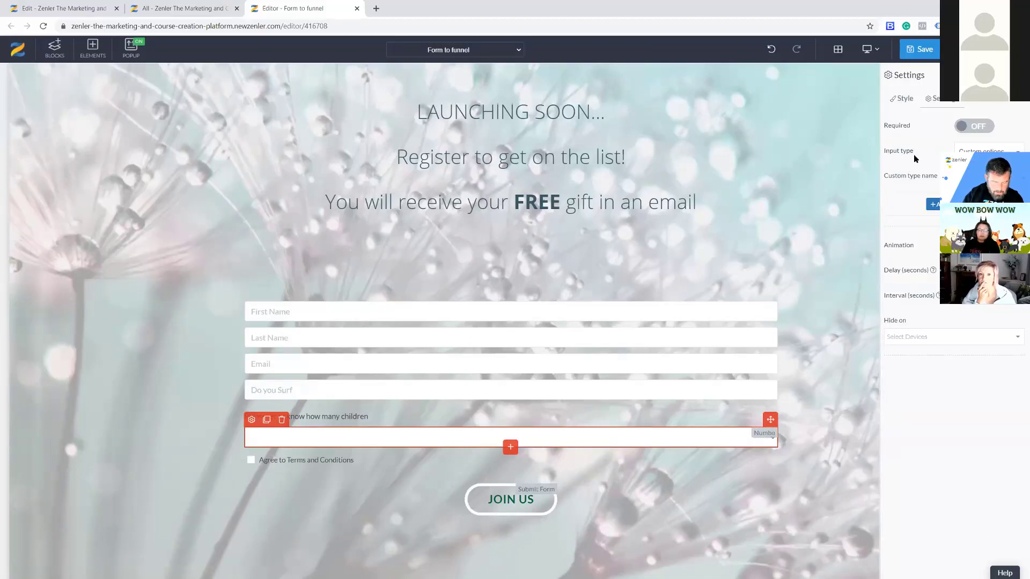
type("f CHil")
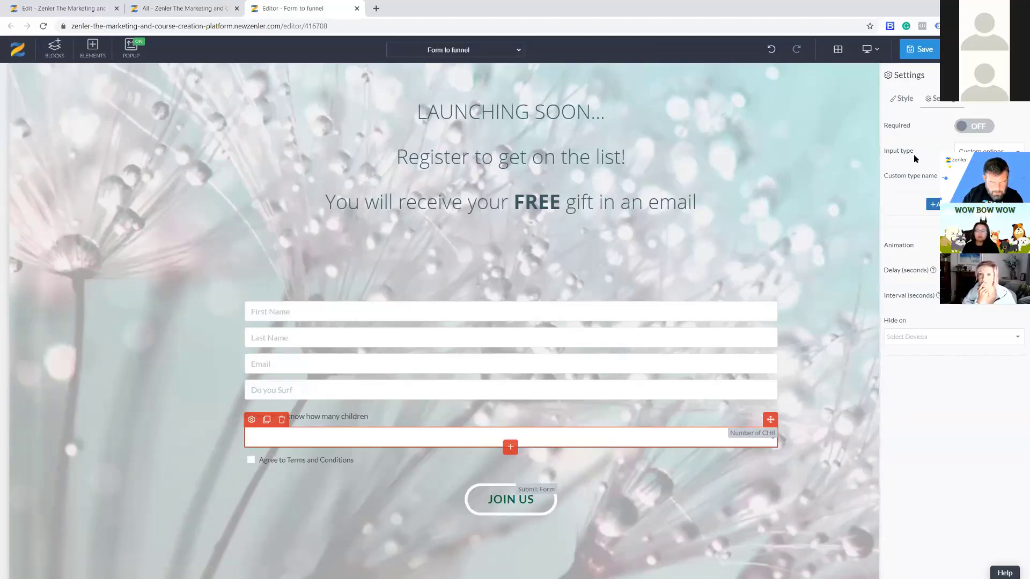
type("dren")
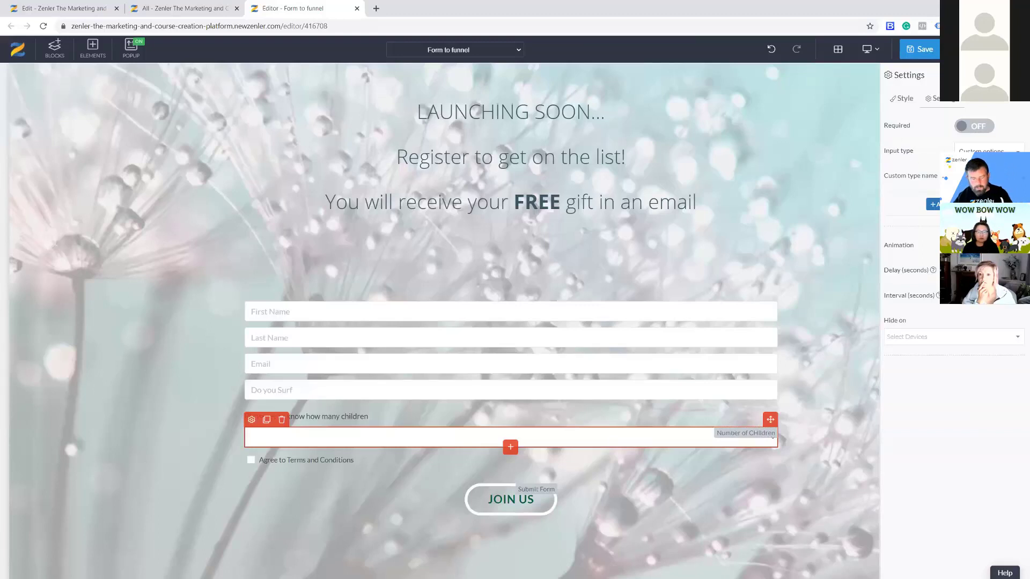
key("BackSpace")
type("h")
Add dropdown options with identifier and display text 3 and 4, then save the page.
left_click(952, 204)
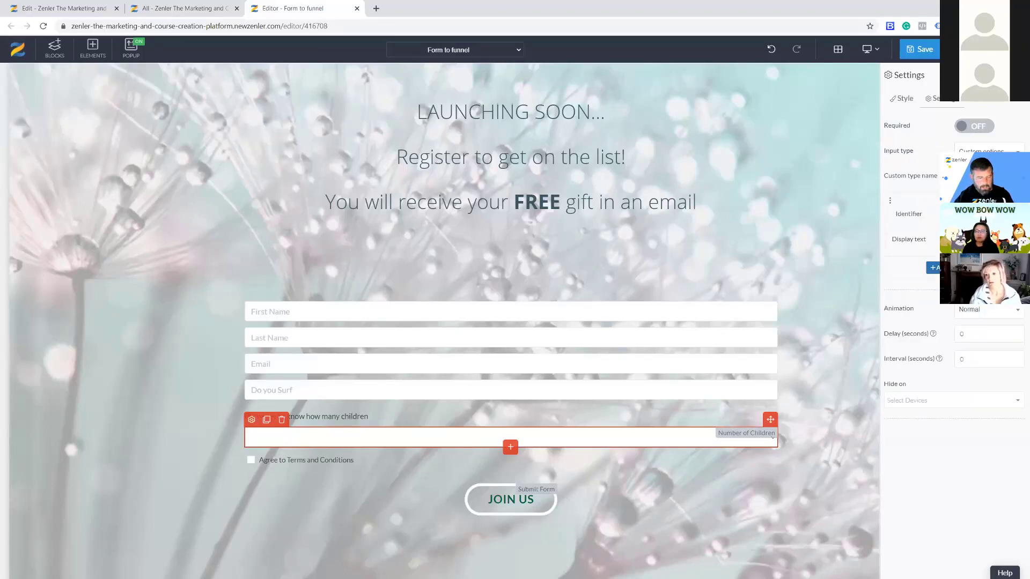
left_click(954, 267)
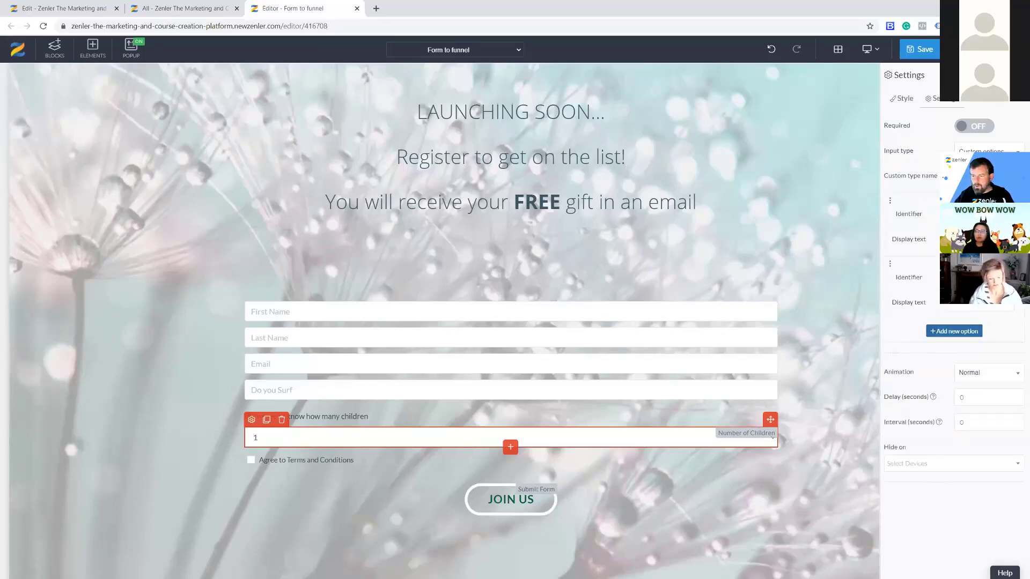
left_click(949, 335)
type("3")
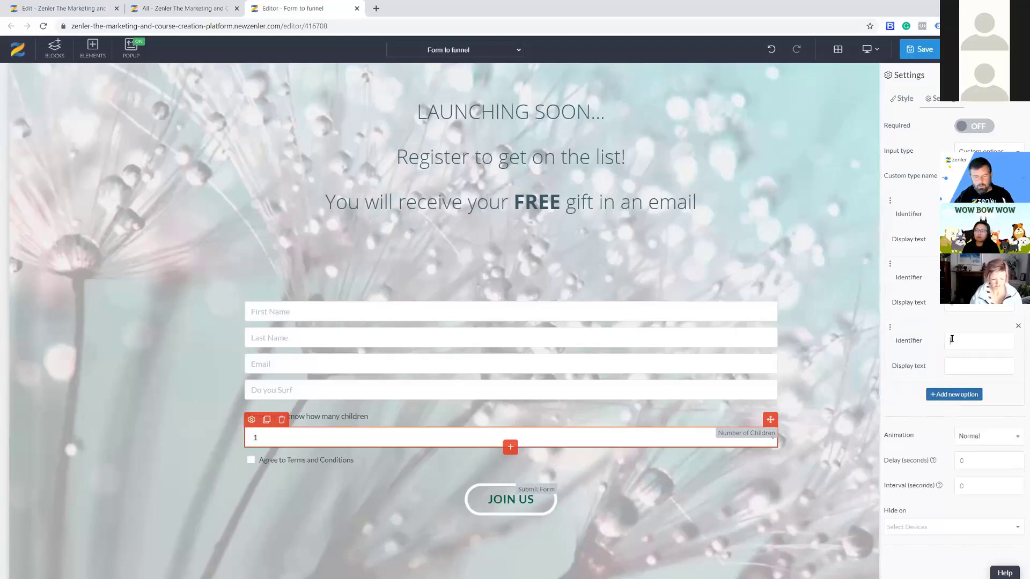
left_click(955, 367)
type("3")
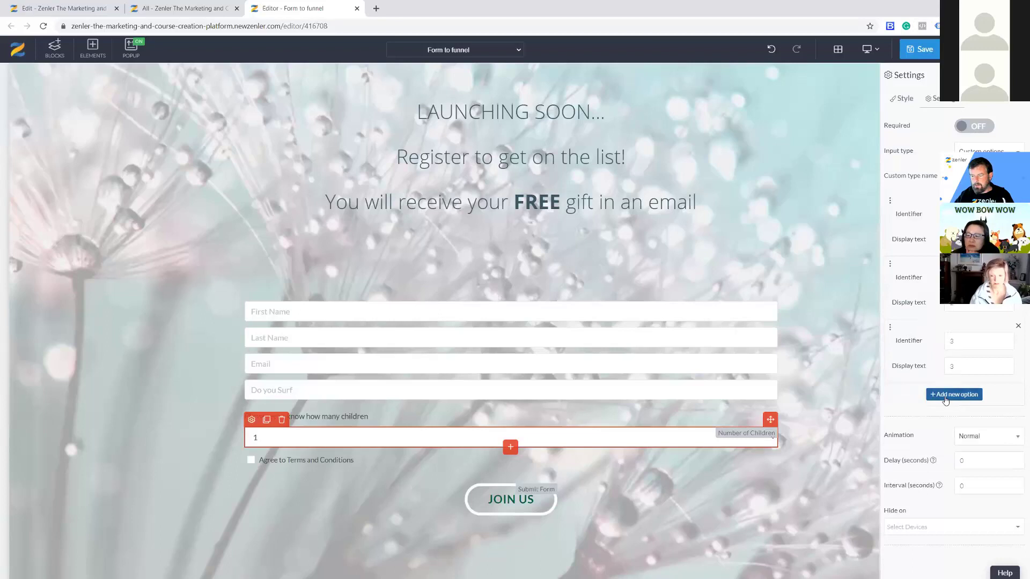
left_click(953, 394)
left_click(950, 403)
type("4")
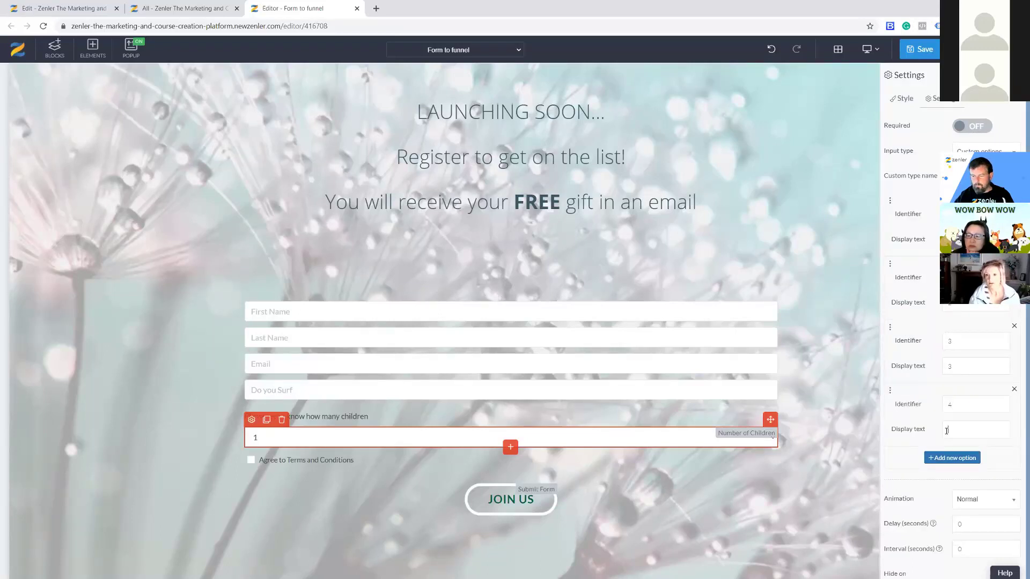
scroll(919, 371, "down", 1)
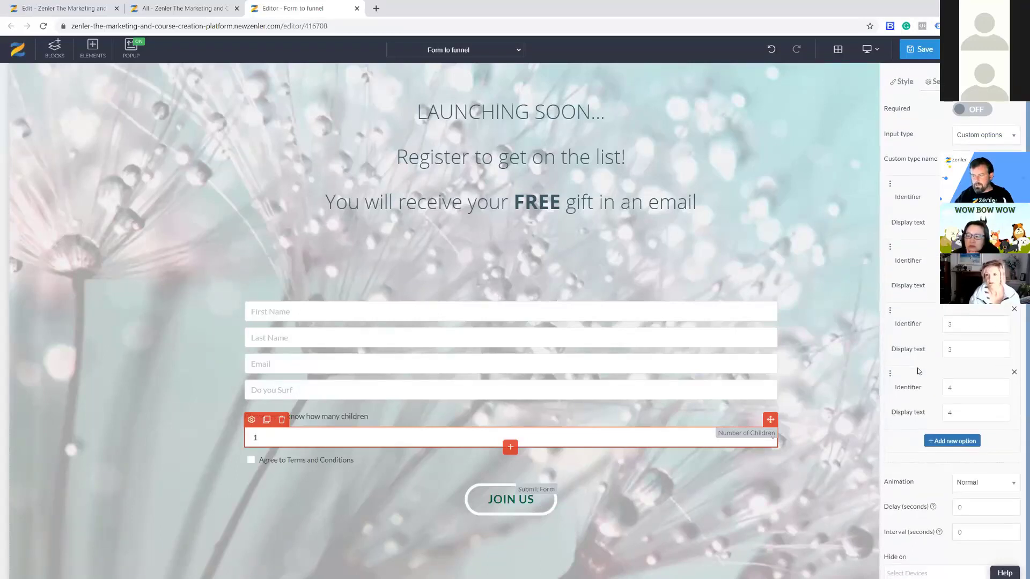
scroll(913, 369, "up", 1)
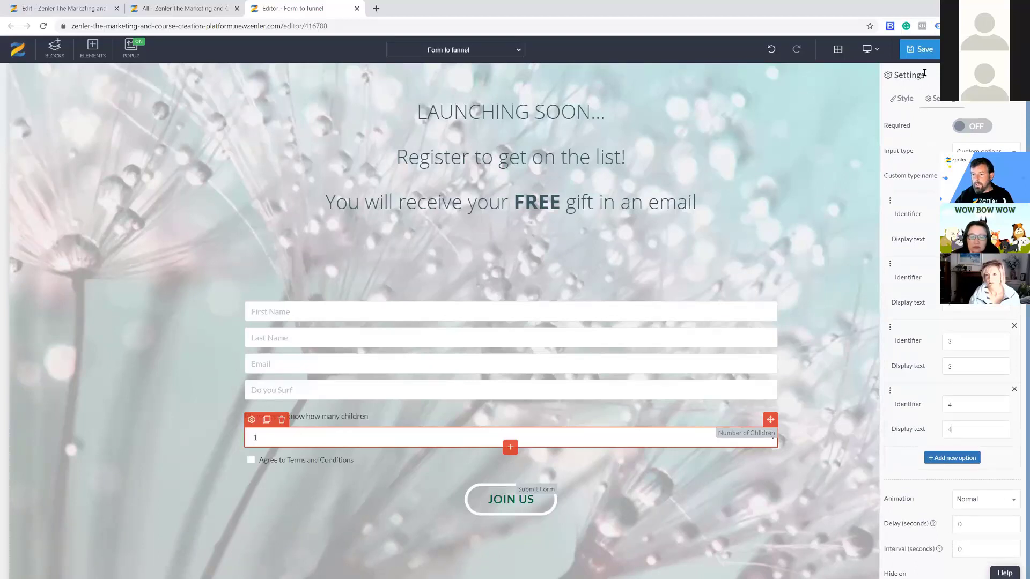
left_click(919, 49)
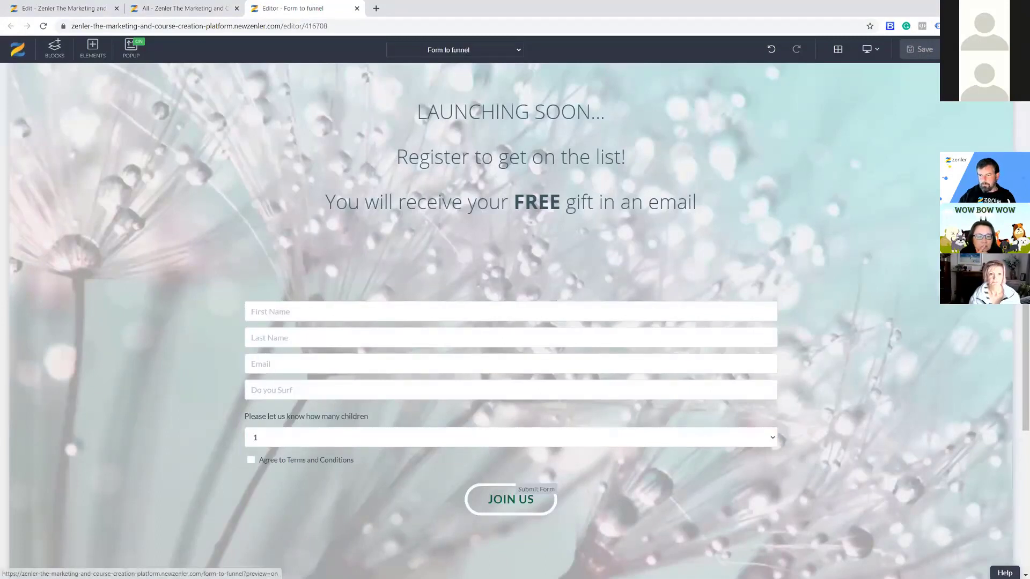
Preview the live funnel page, test the children dropdown by choosing 2 then 3, and return to the editor.
left_click(570, 111)
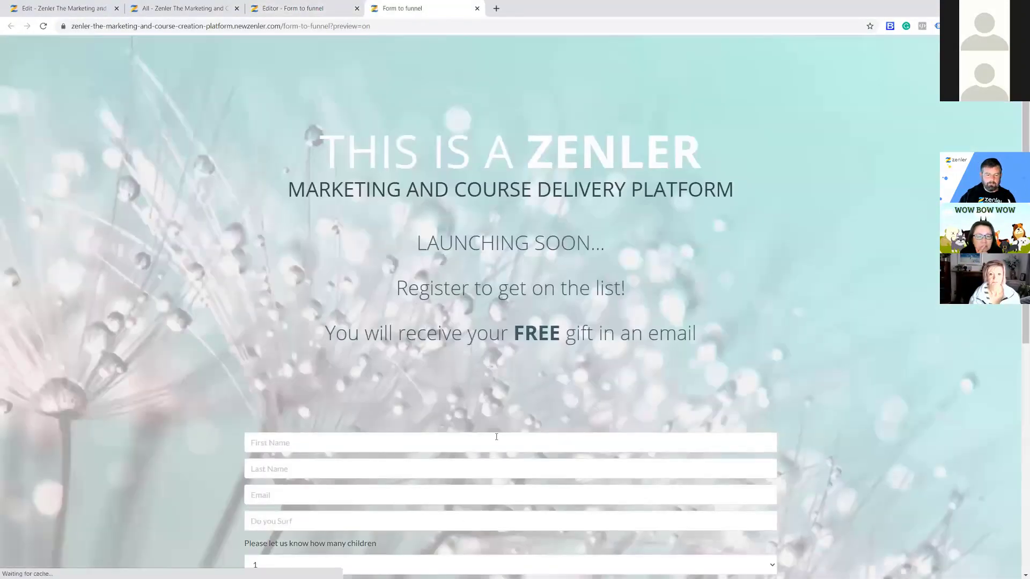
scroll(496, 436, "down", 5)
left_click(281, 316)
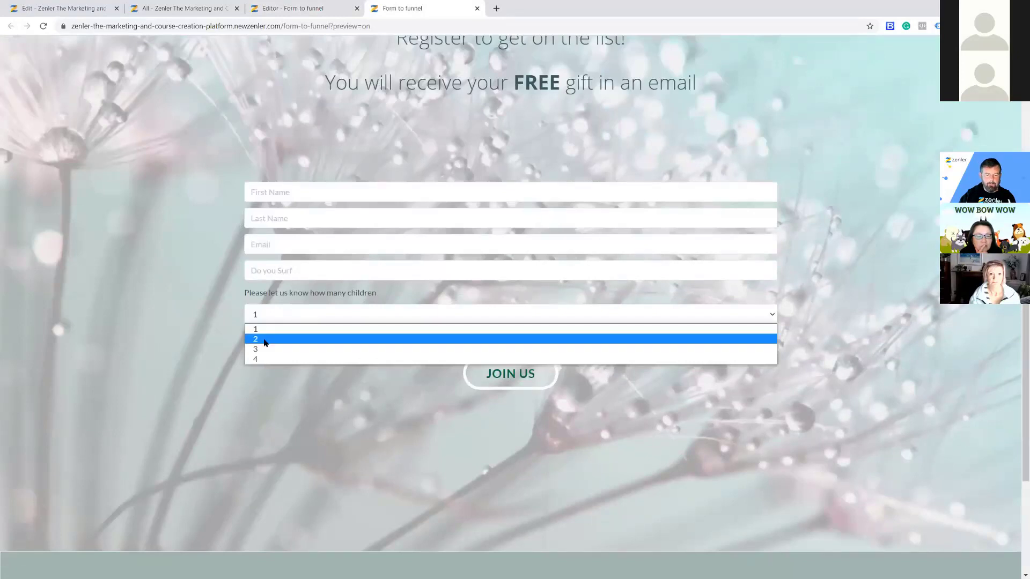
left_click(264, 340)
left_click(274, 314)
left_click(275, 350)
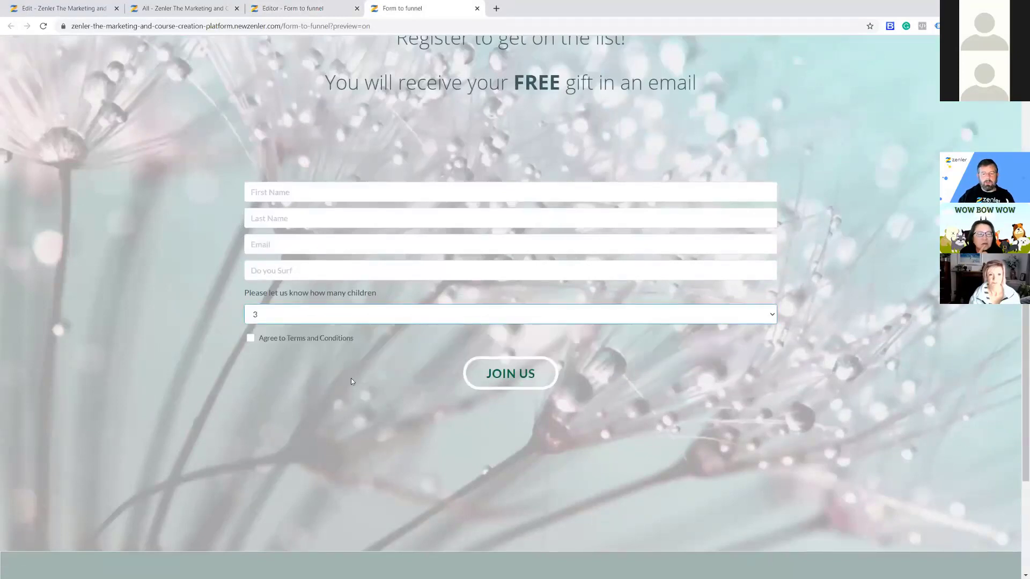
left_click(343, 319)
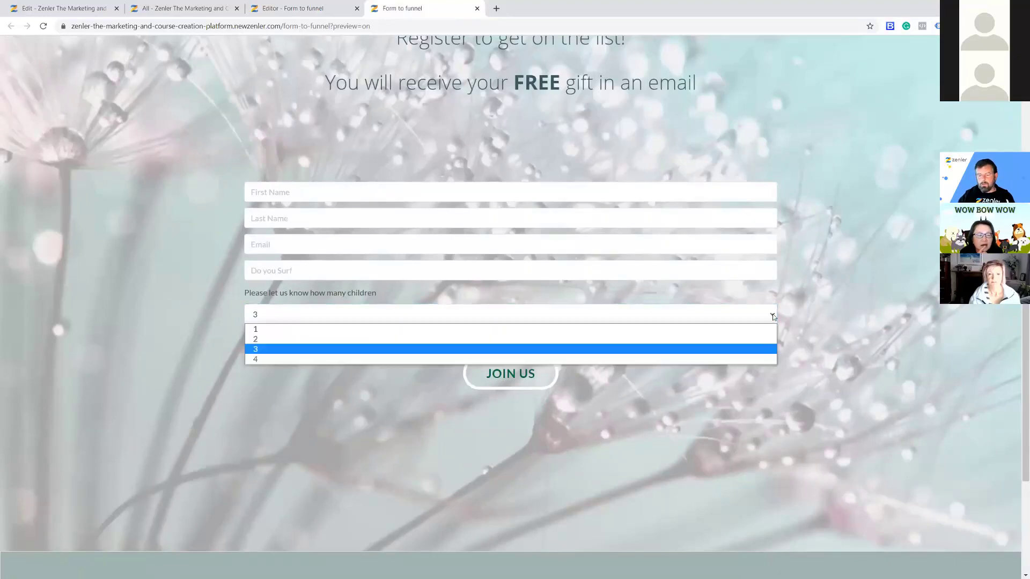
left_click(819, 335)
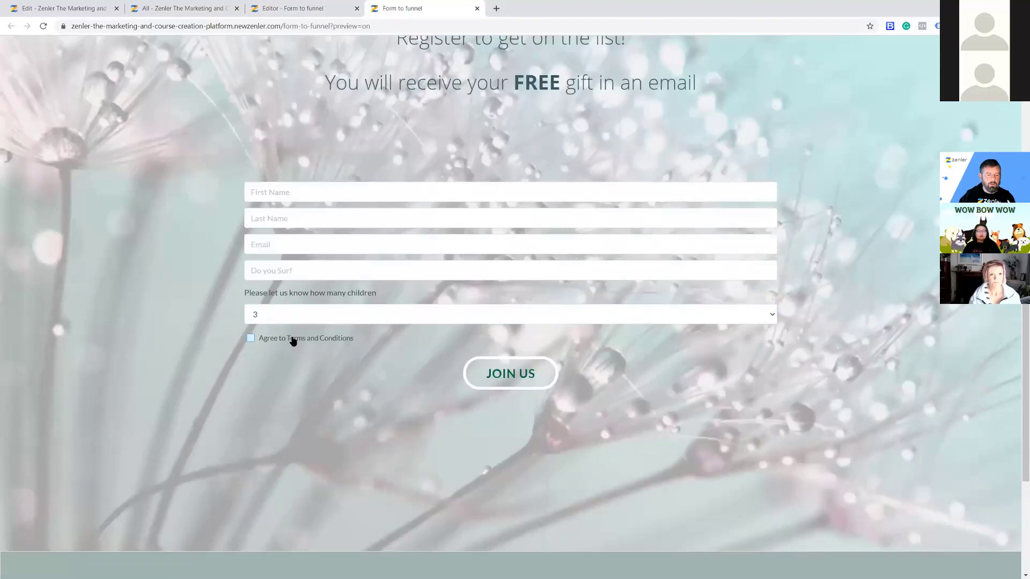
left_click(288, 9)
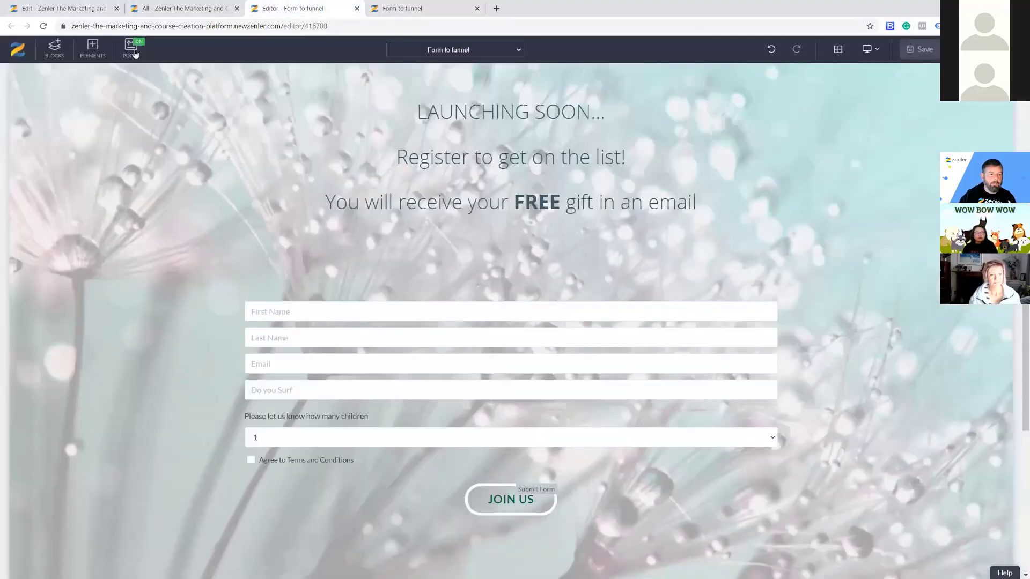
left_click(93, 53)
left_click_drag(59, 387, 352, 479)
scroll(519, 458, "down", 2)
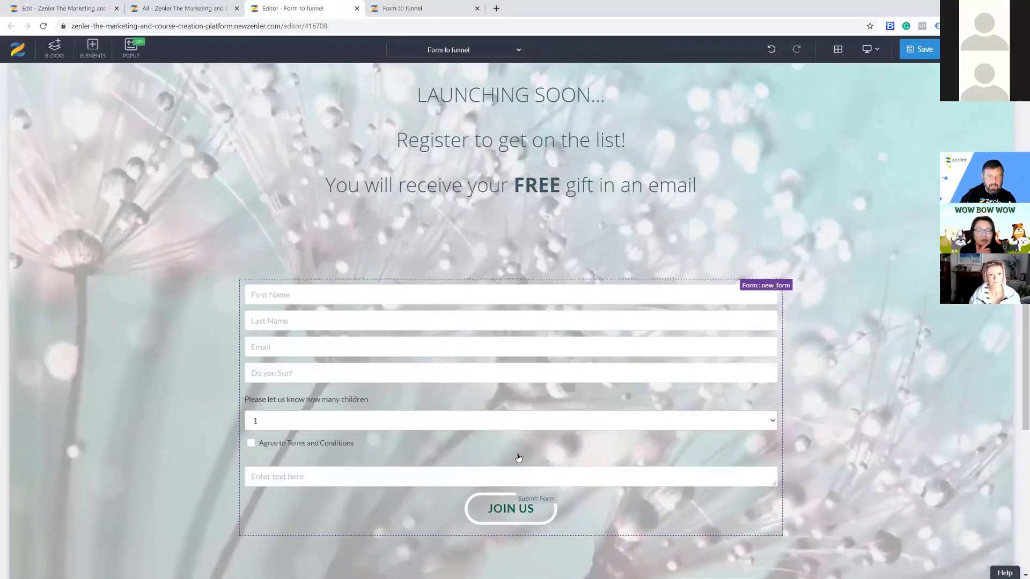
left_click(338, 394)
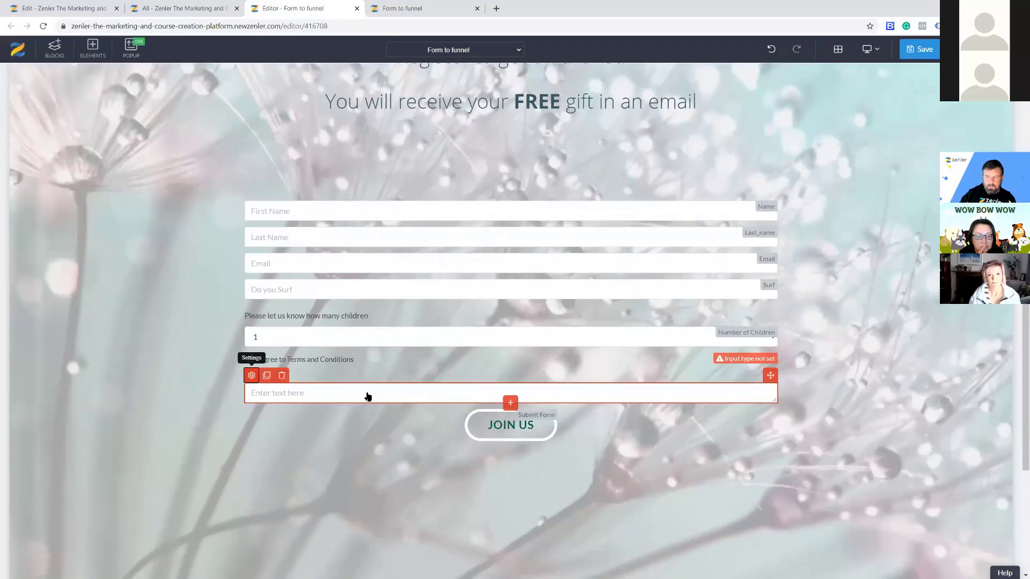
left_click(937, 99)
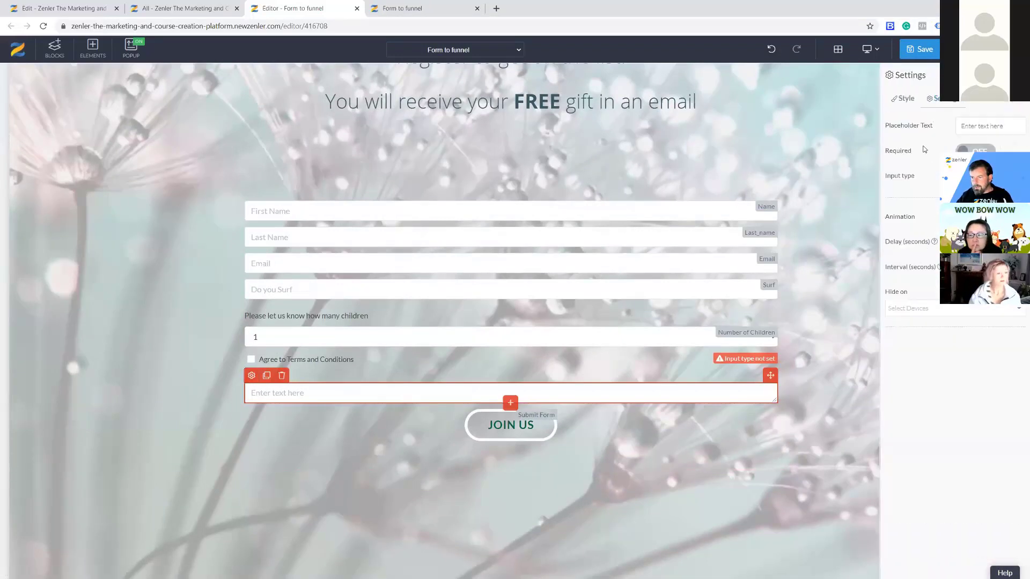
left_click(283, 374)
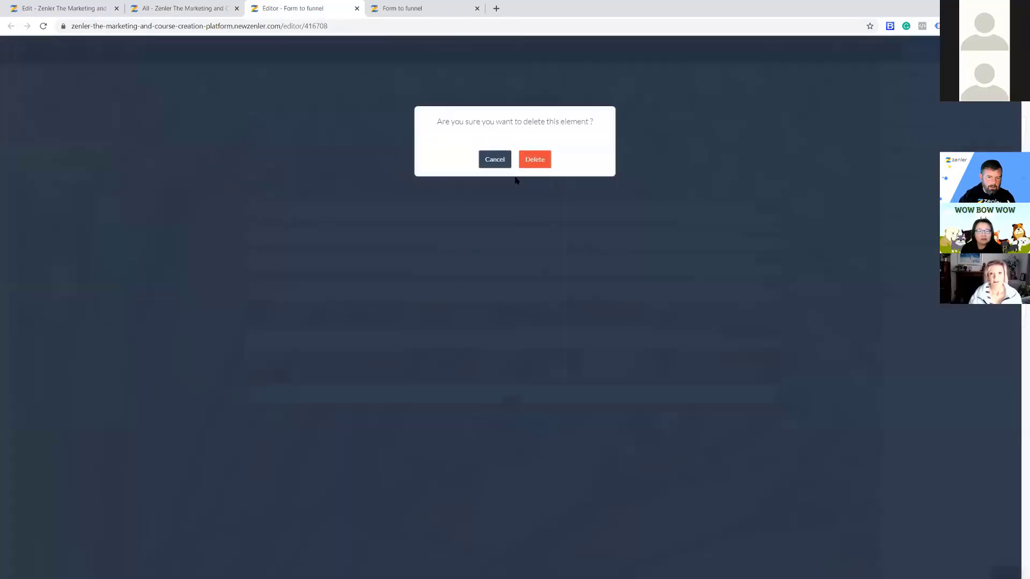
key("Return")
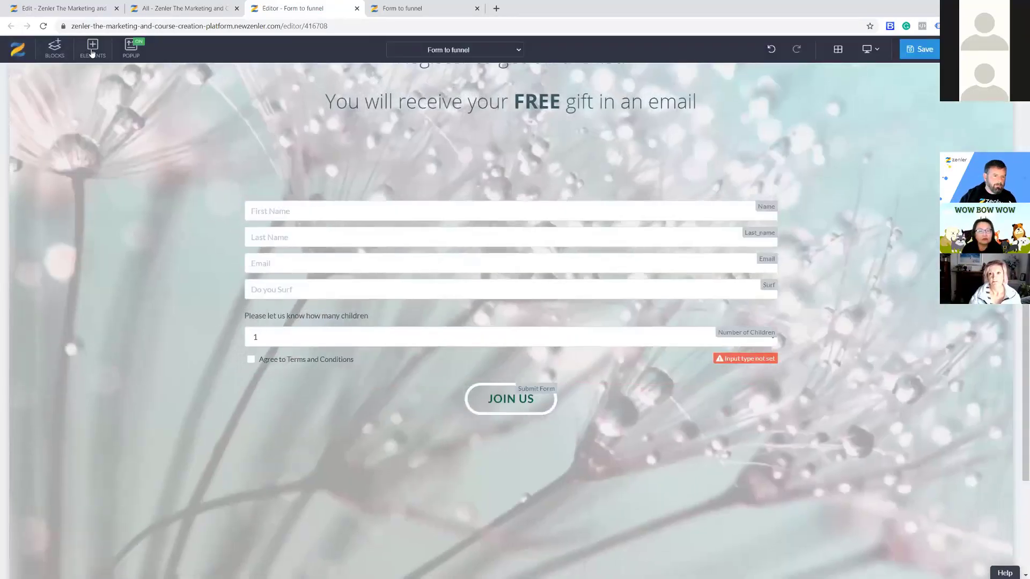
left_click(93, 48)
left_click_drag(105, 348, 729, 342)
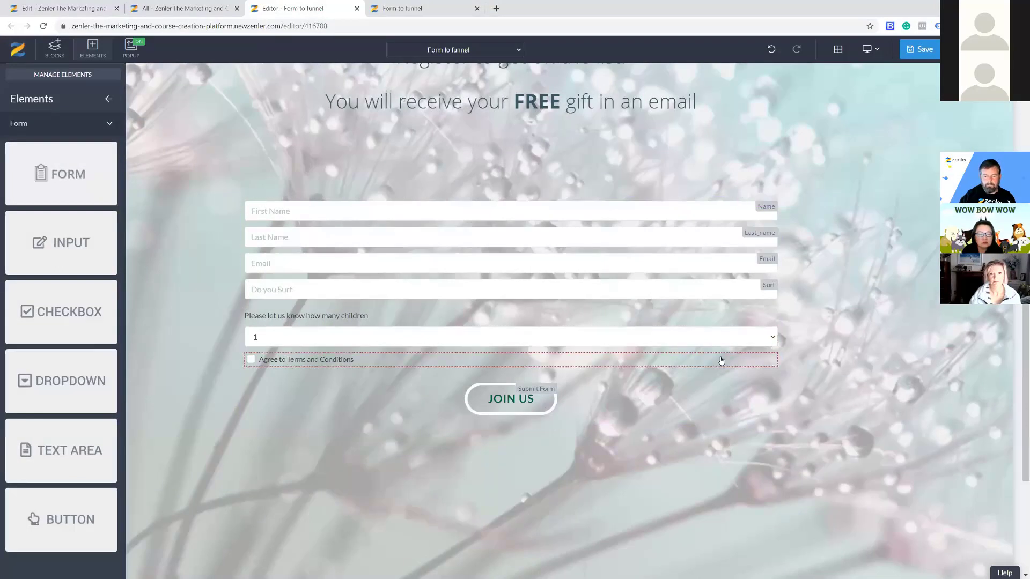
left_click(719, 365)
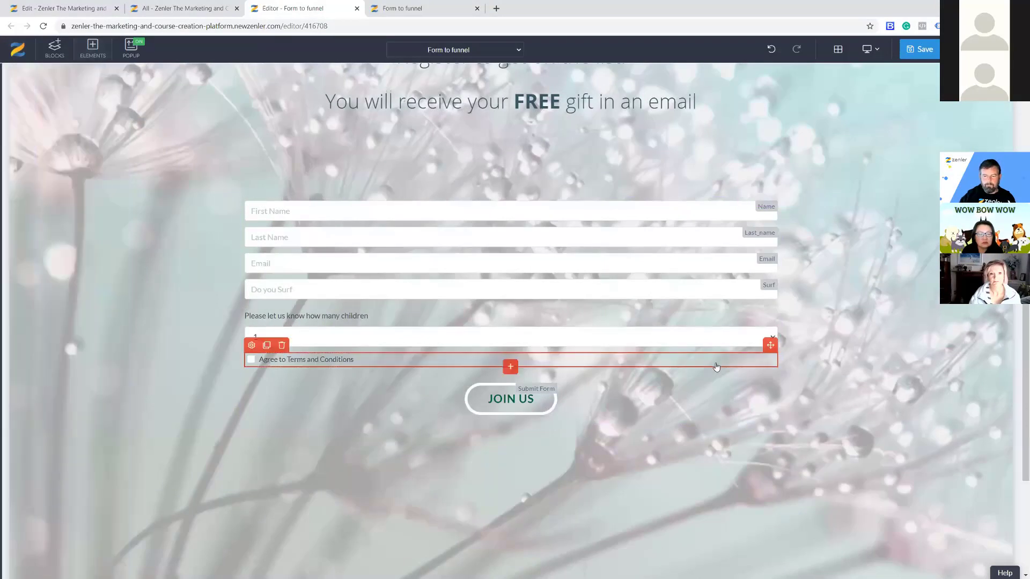
left_click(251, 346)
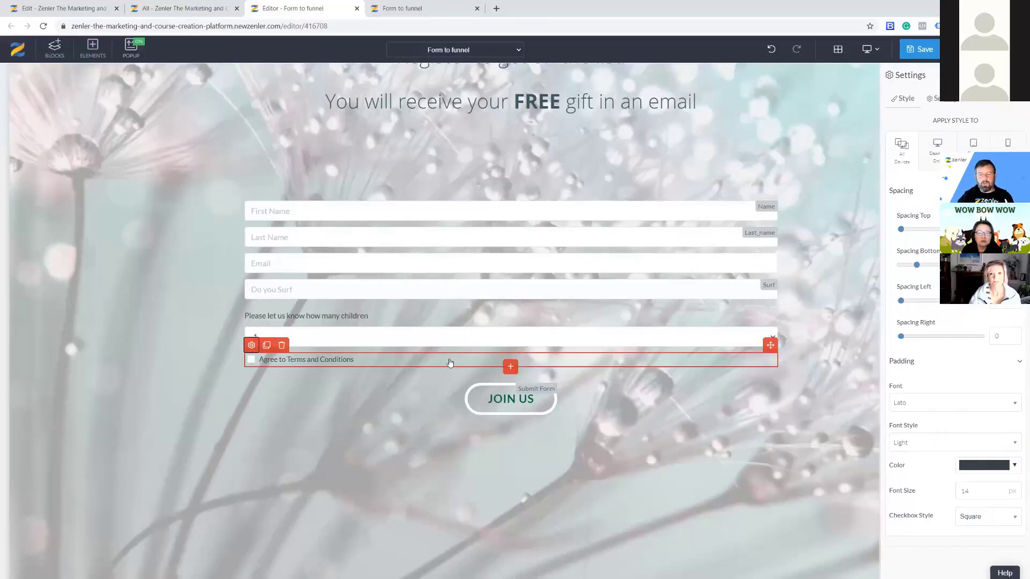
left_click(951, 99)
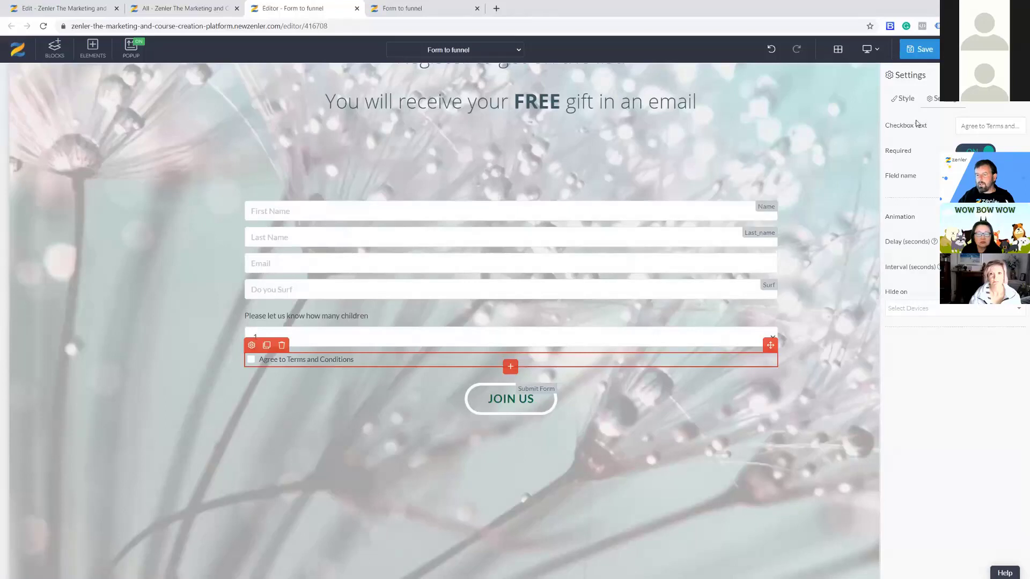
left_click(533, 409)
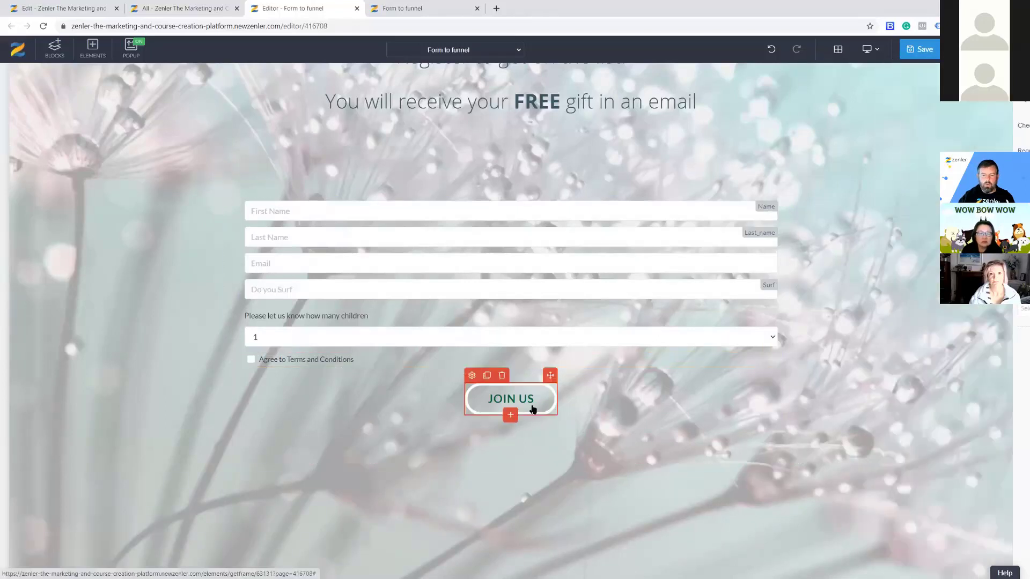
Review the JOIN US button's Submit Form action settings.
left_click(471, 376)
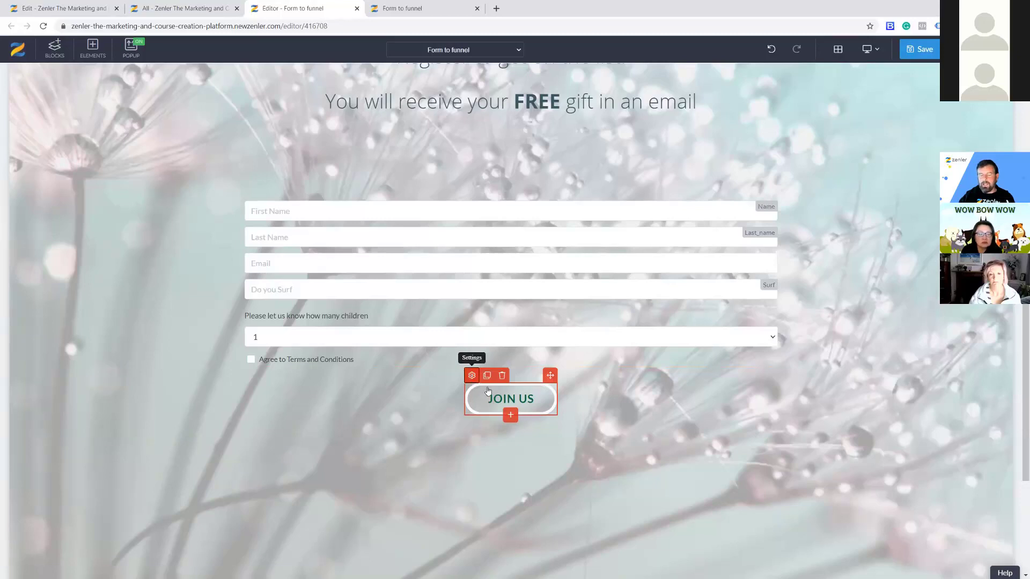
left_click(940, 99)
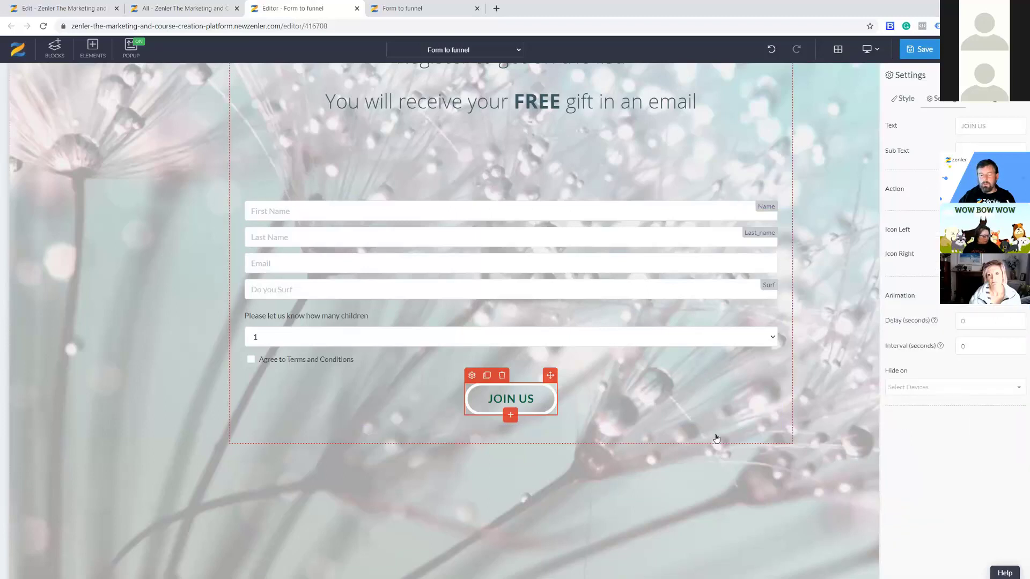
left_click(727, 444)
left_click(516, 412)
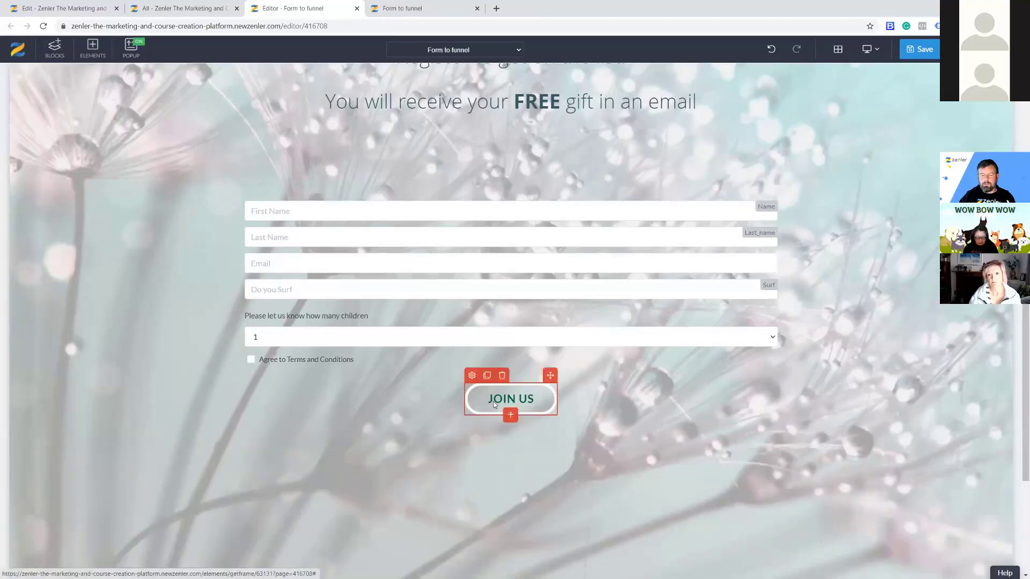
left_click(471, 376)
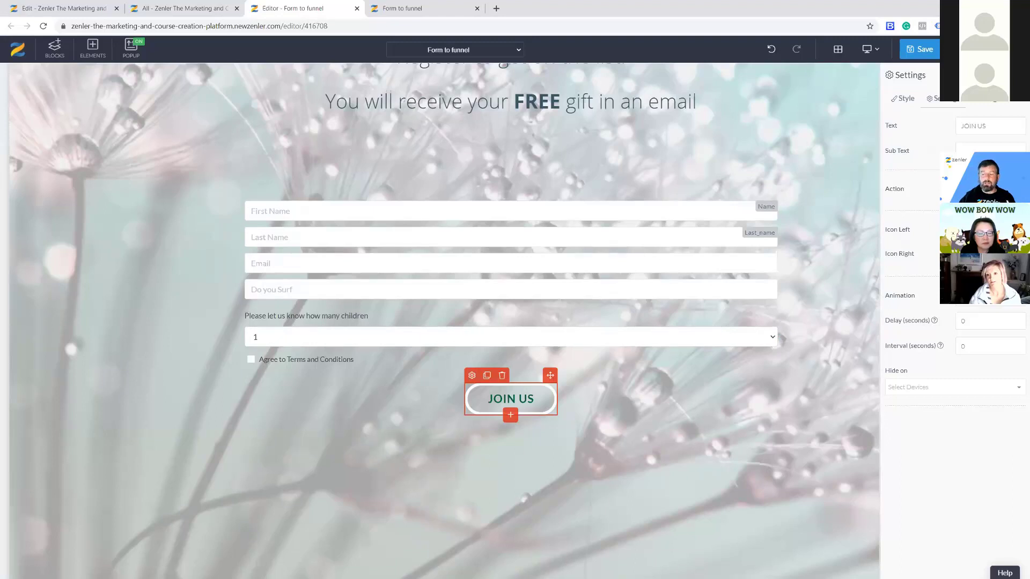
left_click(690, 481)
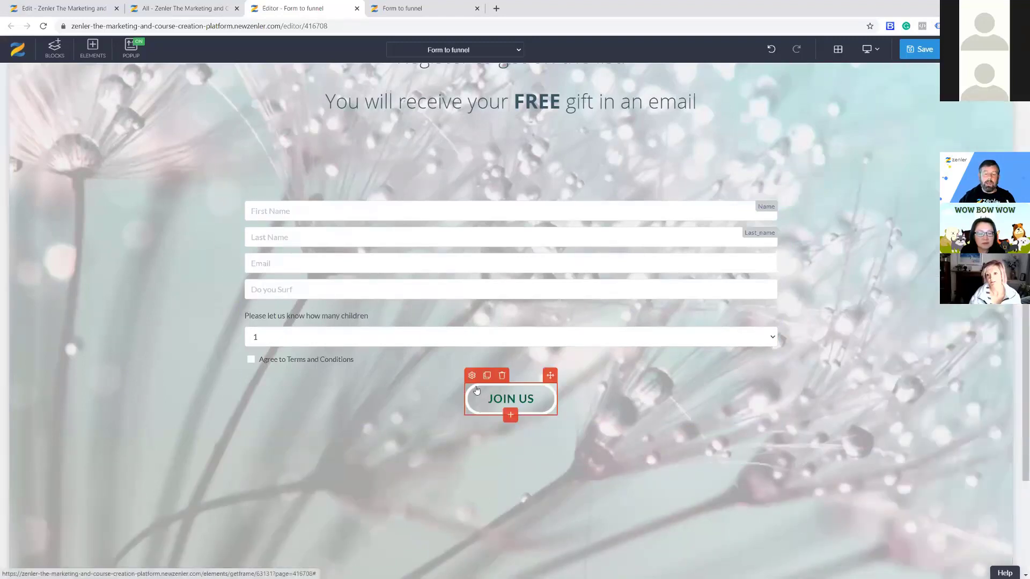
Tick NEW PROSPECTS MARCH 21 under the button's Add to email lists.
left_click(471, 374)
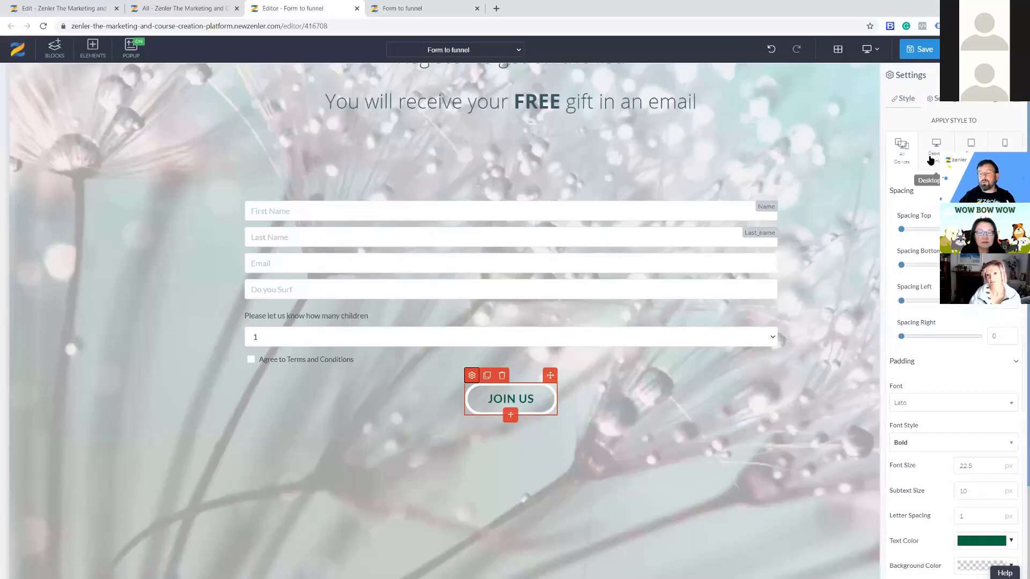
left_click(956, 102)
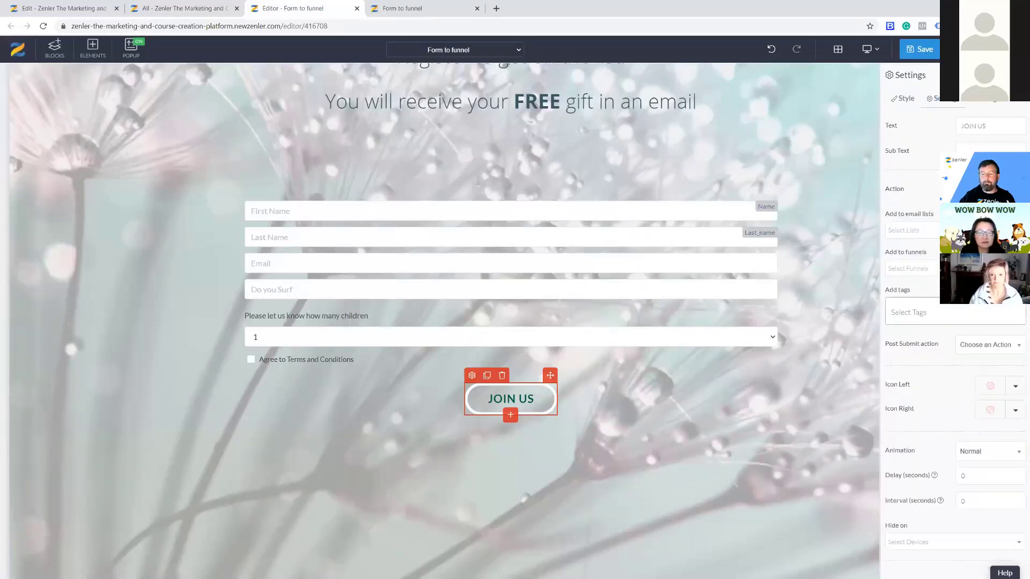
left_click(954, 230)
left_click(899, 147)
left_click(931, 270)
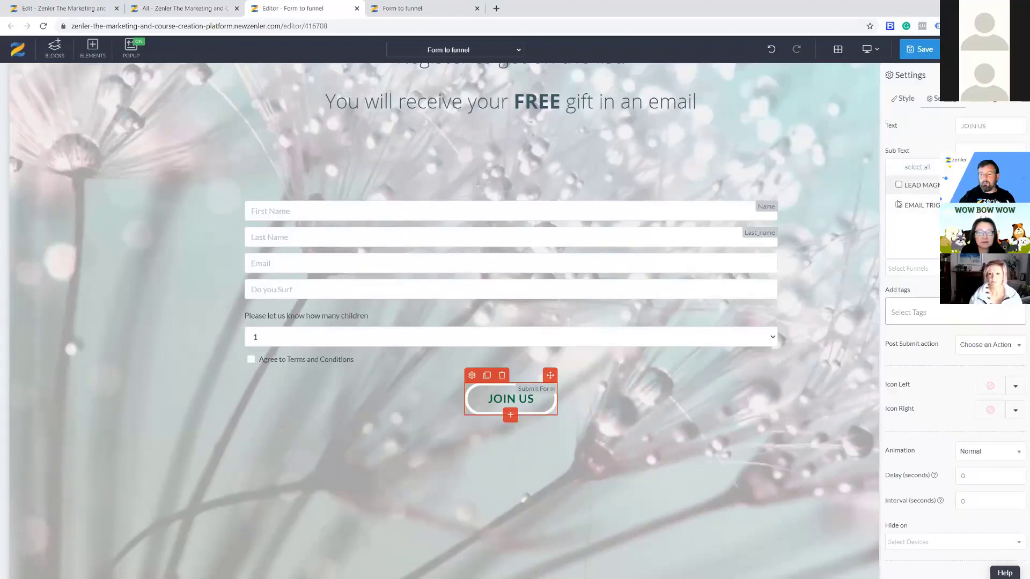
left_click(868, 436)
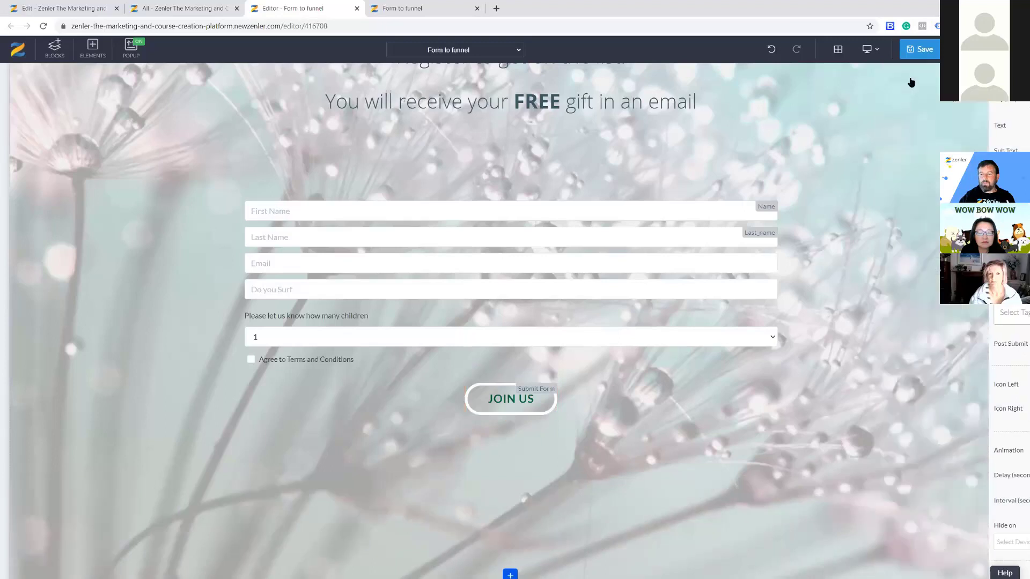
Save the form page and bring up the EMAIL TRIGGER Automation page.
left_click(919, 52)
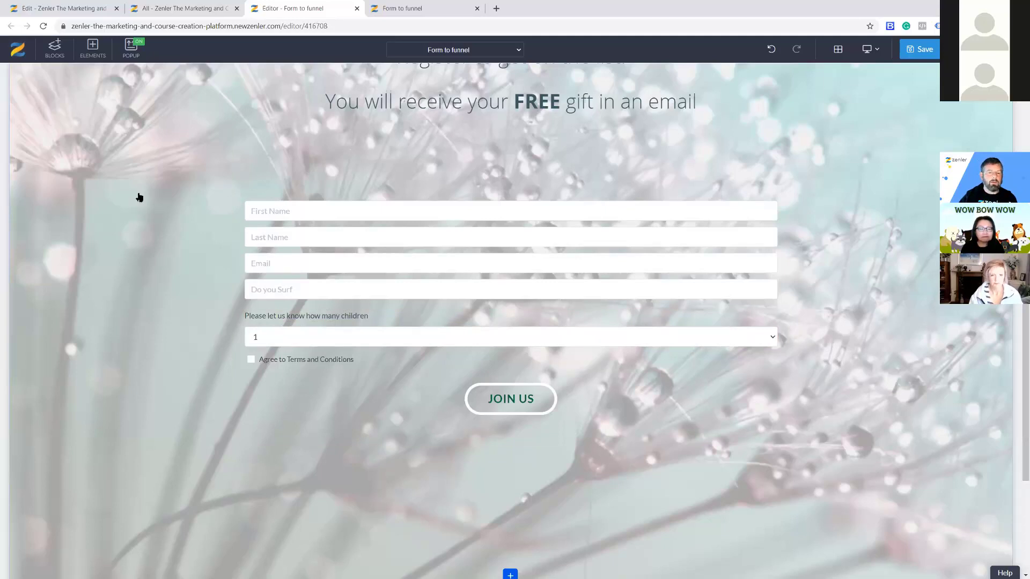
left_click(69, 12)
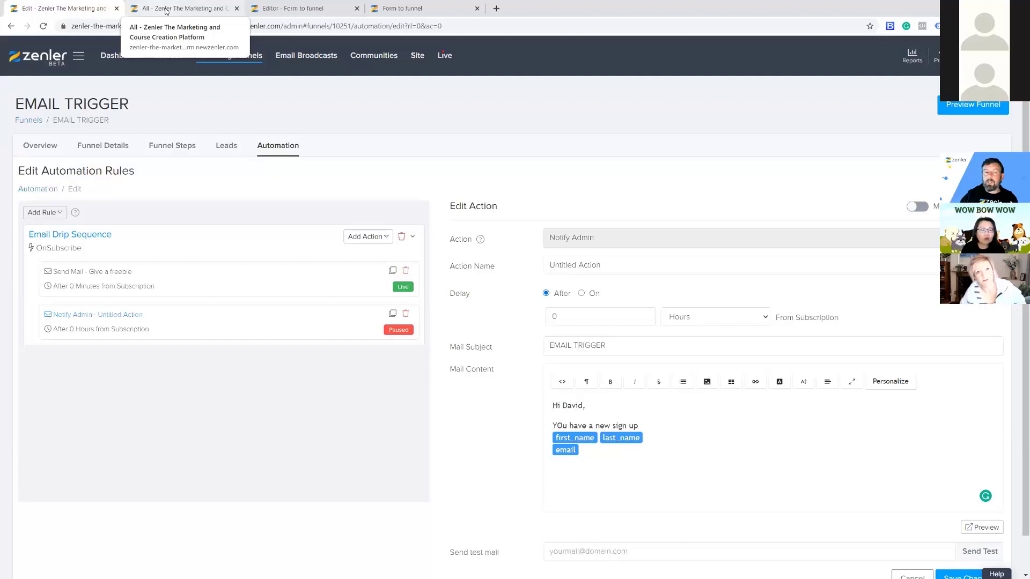
Go to Site > People and show the Lead list.
left_click(418, 58)
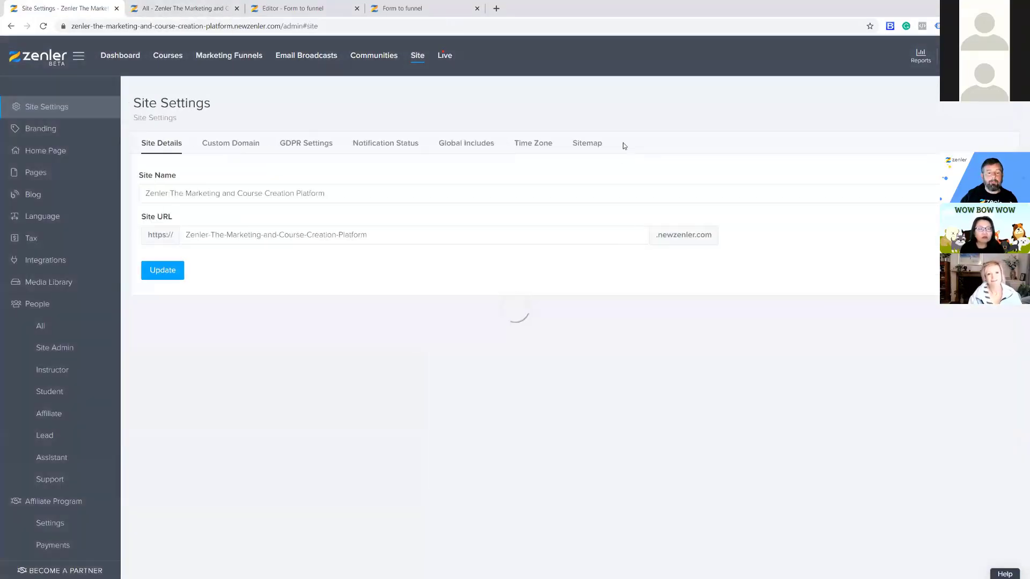
left_click(50, 329)
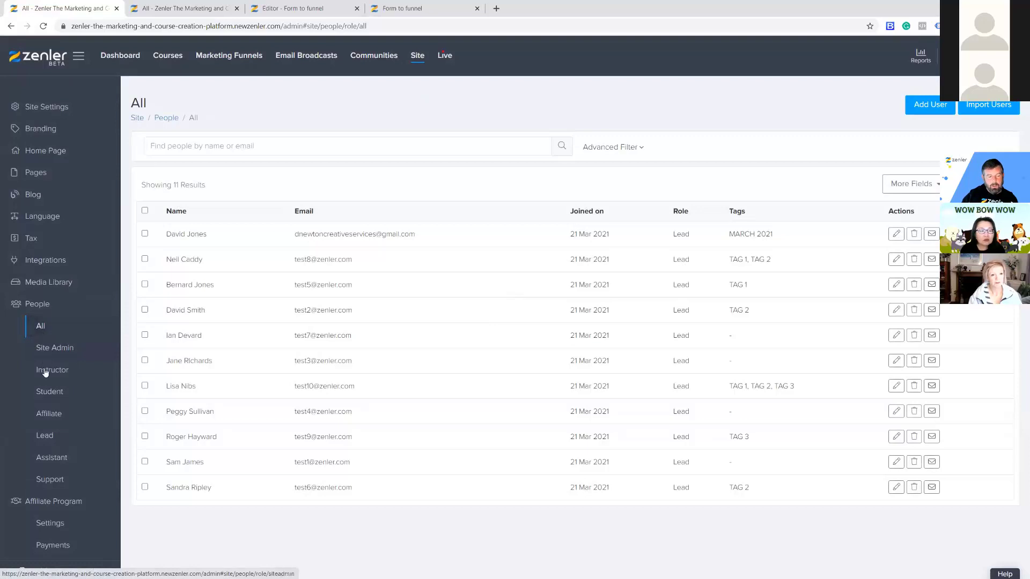
left_click(43, 439)
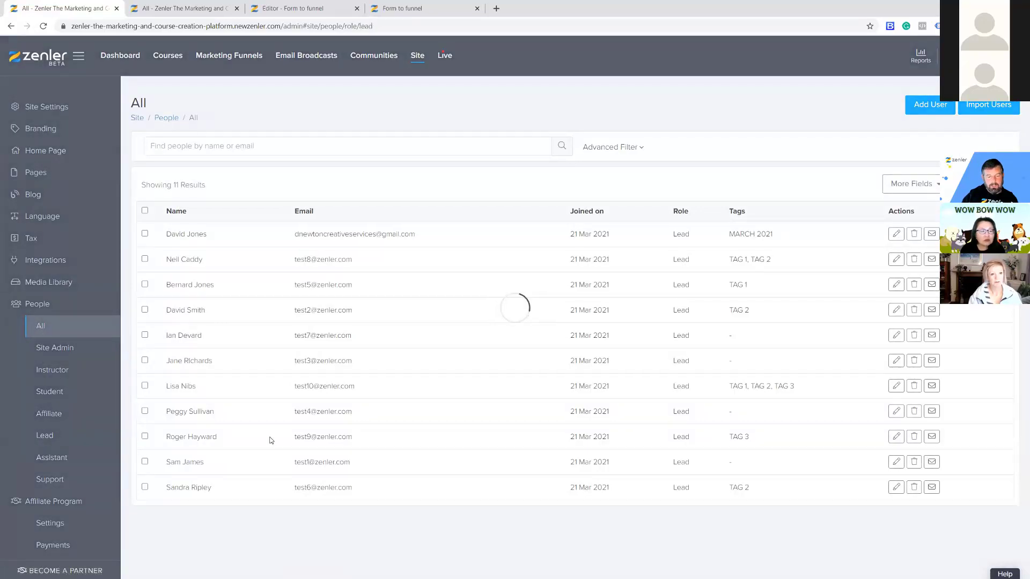
left_click(50, 391)
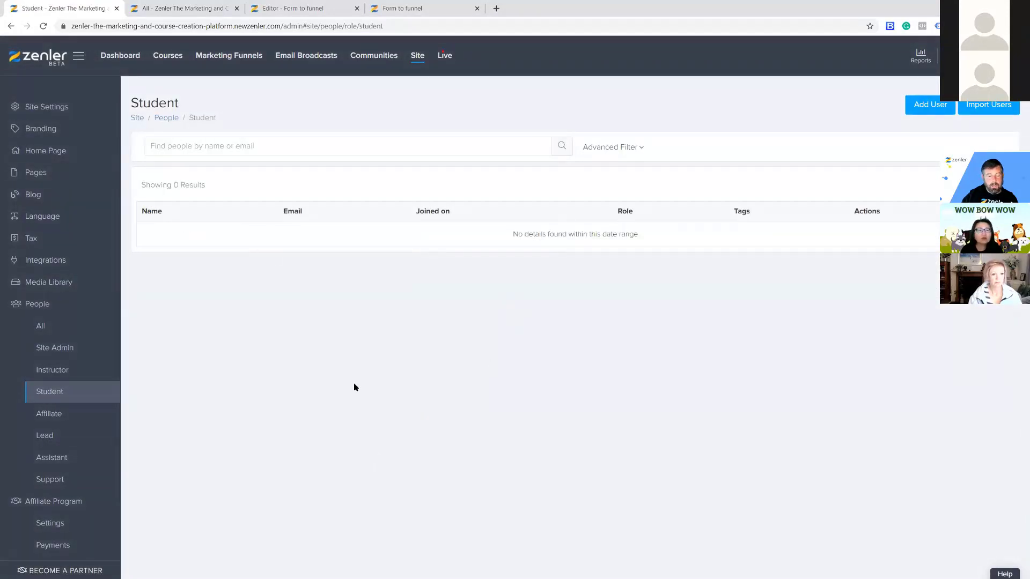
left_click(56, 436)
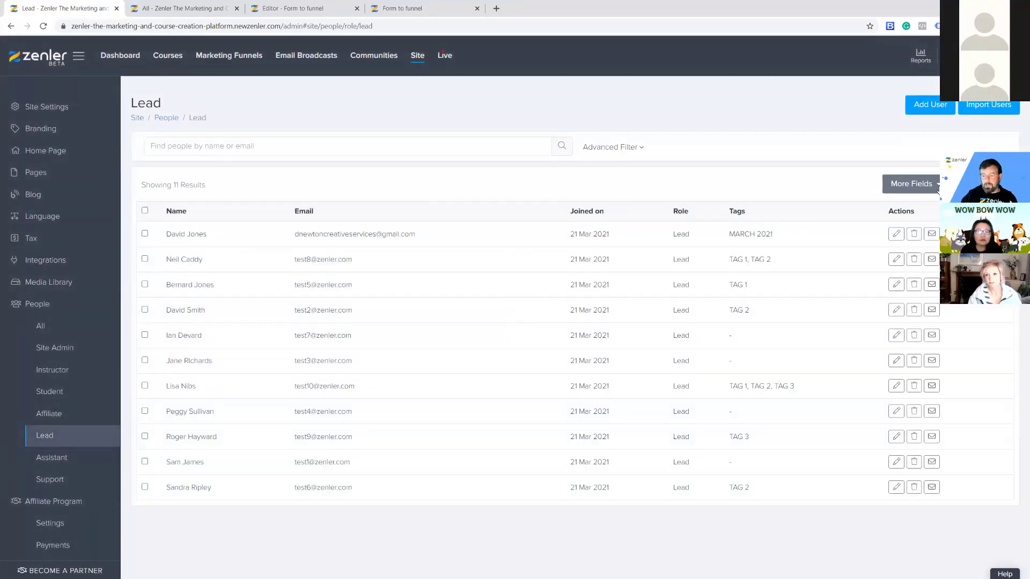
Add Terms and Conditions, Surf, Phone, Zip Code, State, City and Address columns via More Fields.
left_click(937, 188)
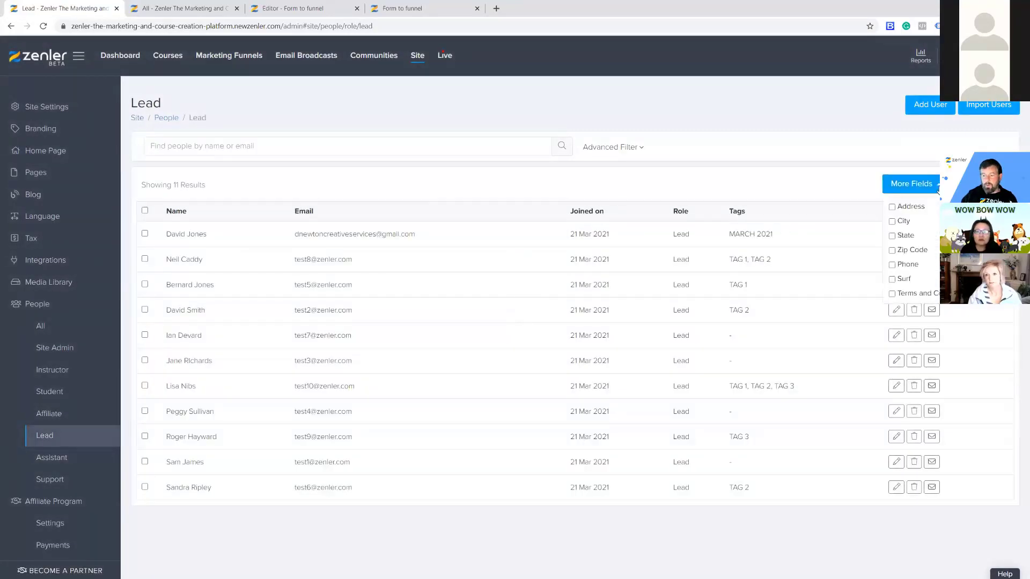
left_click(892, 294)
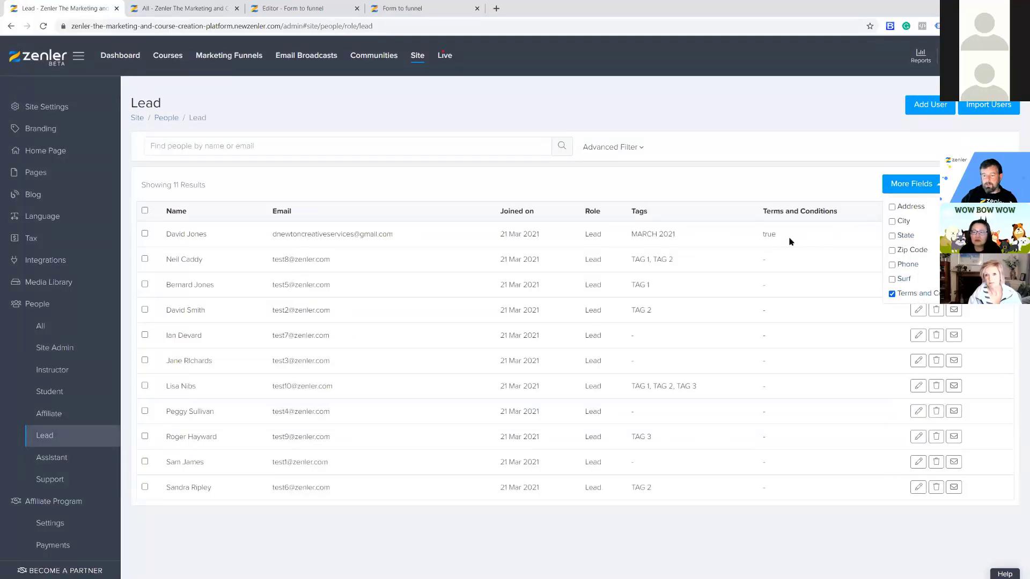
left_click(892, 279)
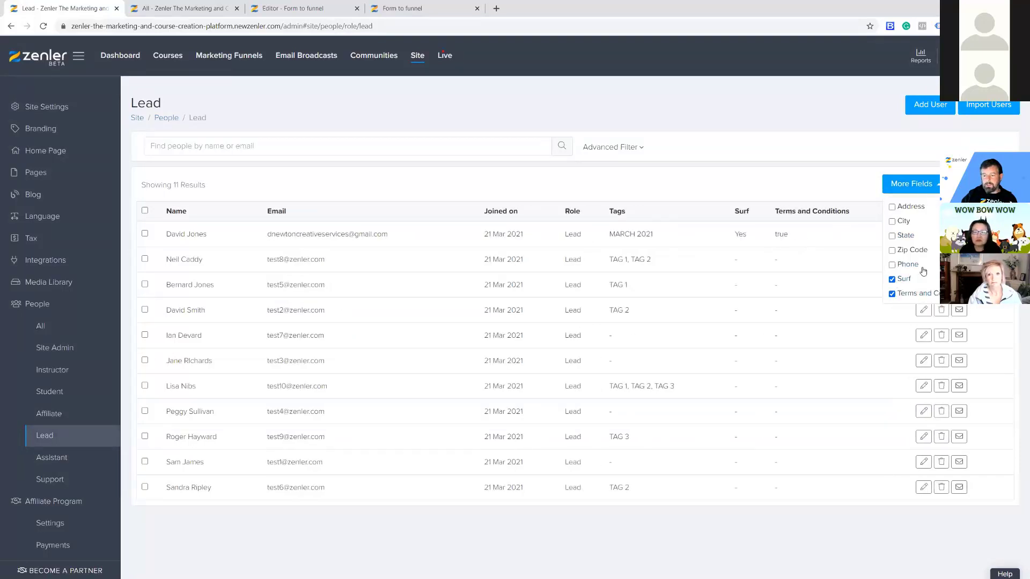
left_click(892, 265)
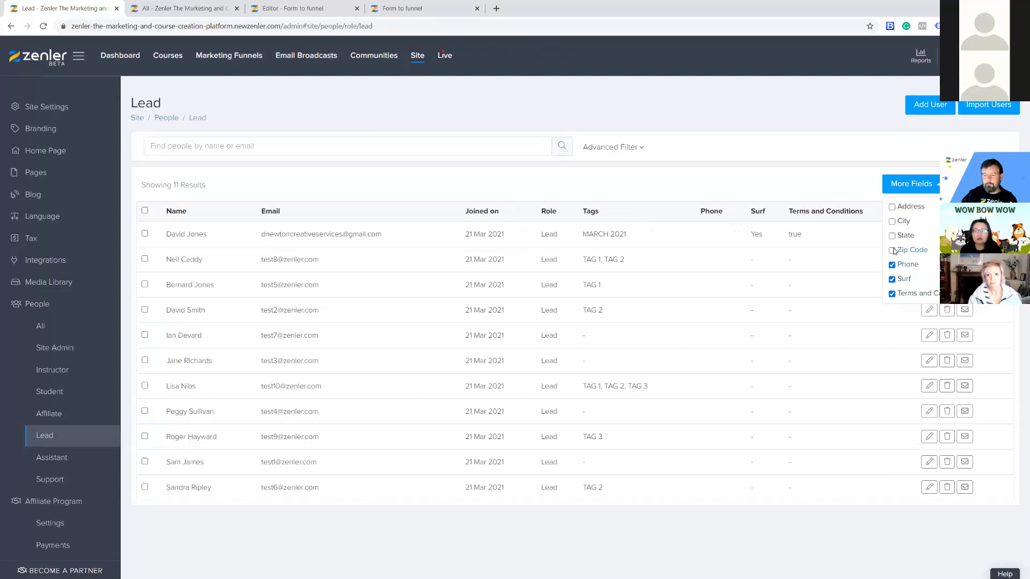
left_click(891, 251)
left_click(891, 235)
left_click(891, 221)
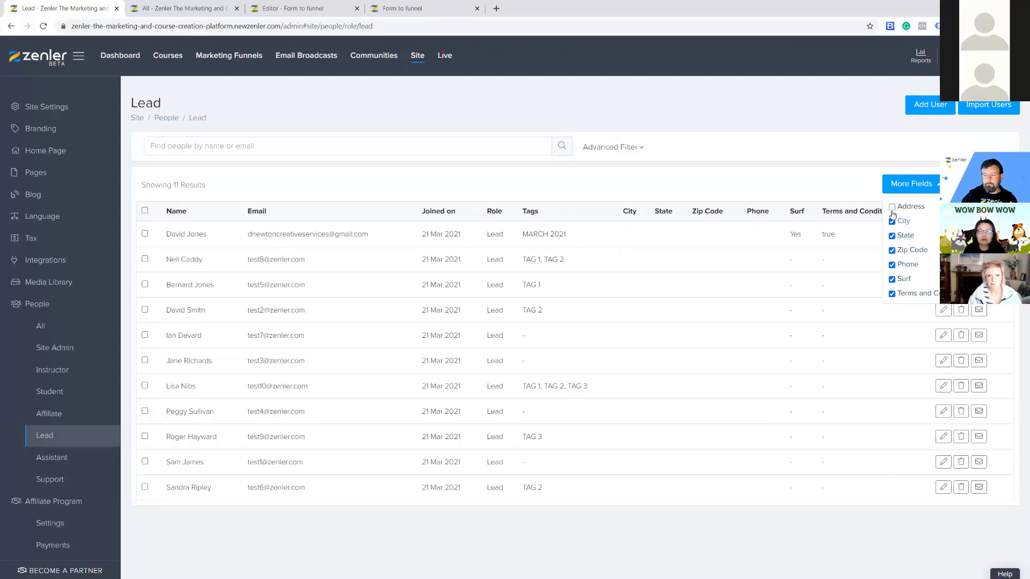
left_click(892, 208)
left_click(764, 532)
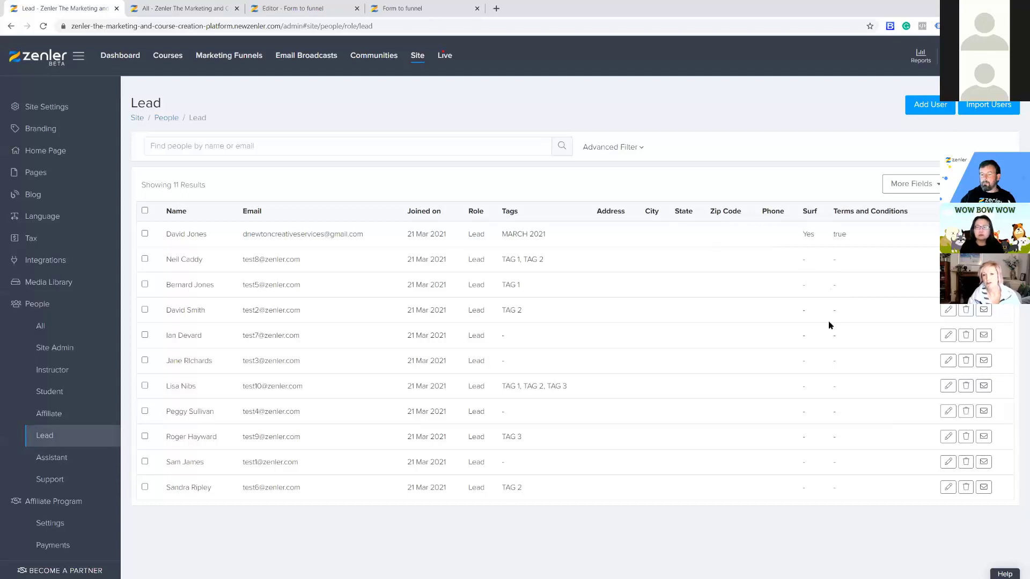
Reload the live form preview and check the how many children label.
left_click(429, 9)
left_click(41, 26)
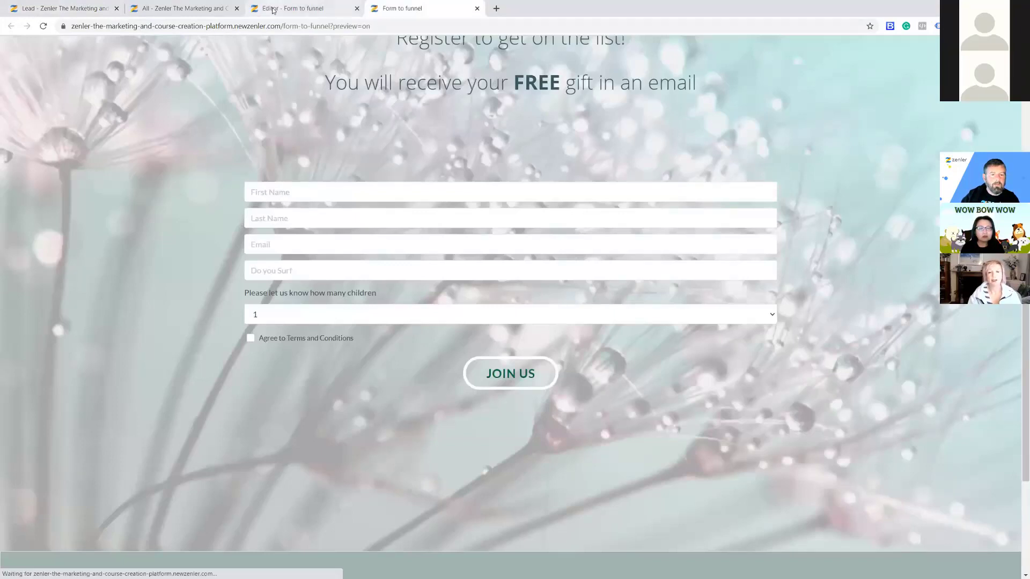
left_click(273, 9)
left_click(438, 12)
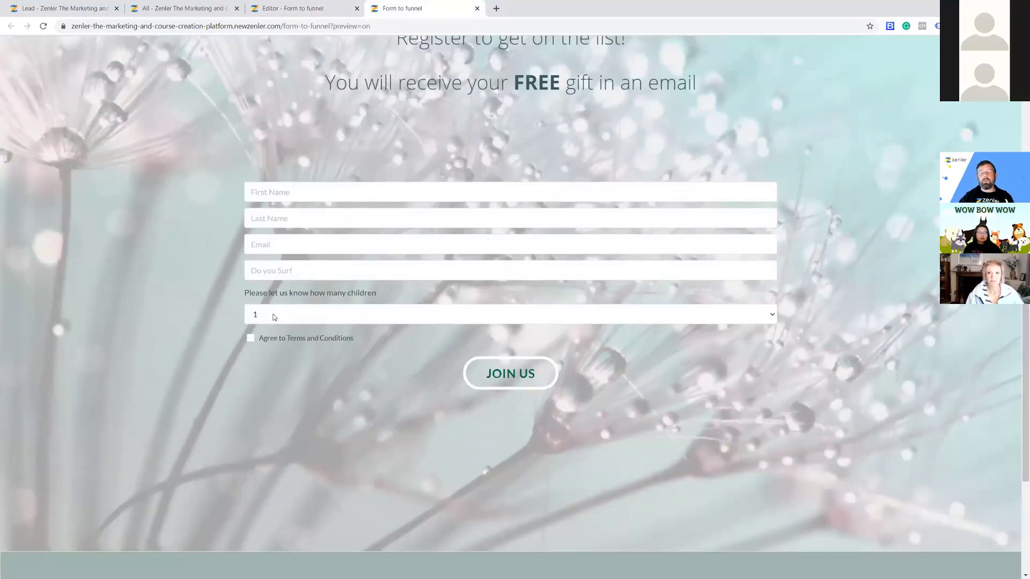
left_click_drag(376, 293, 309, 294)
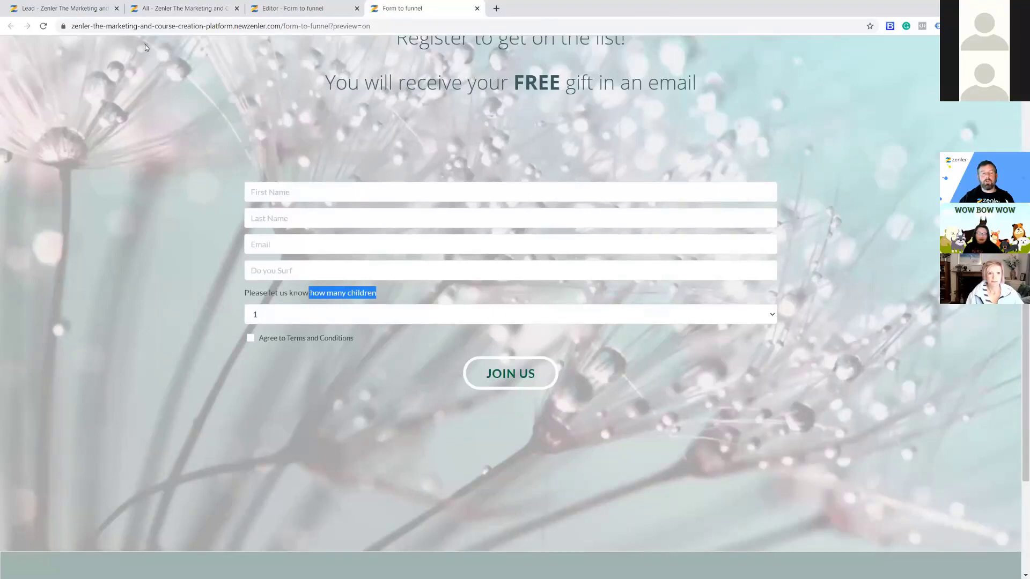
Open the children dropdown's settings in the editor, then bring up the EMAIL TRIGGER-filtered people list.
left_click(152, 8)
left_click(289, 9)
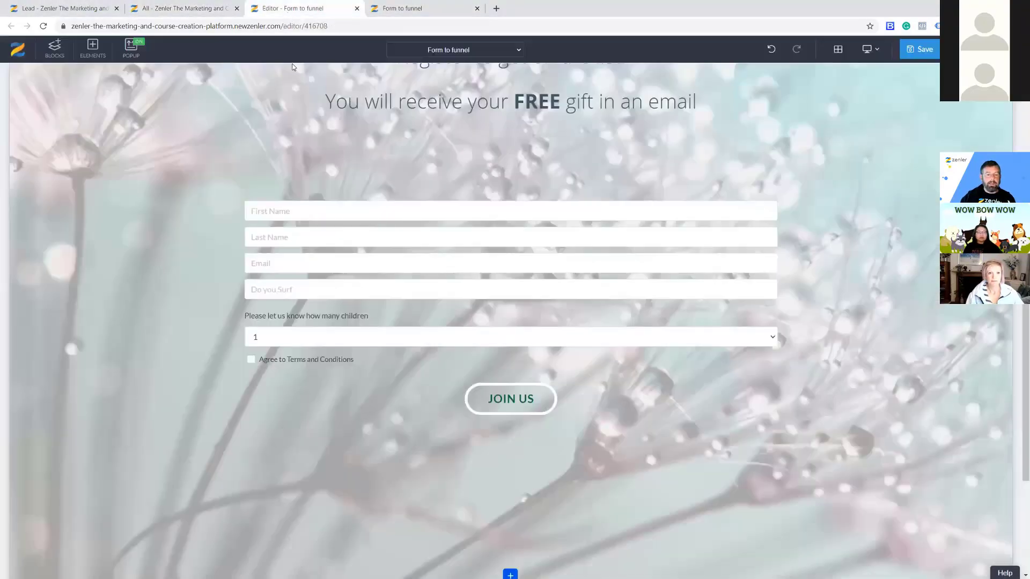
left_click(263, 337)
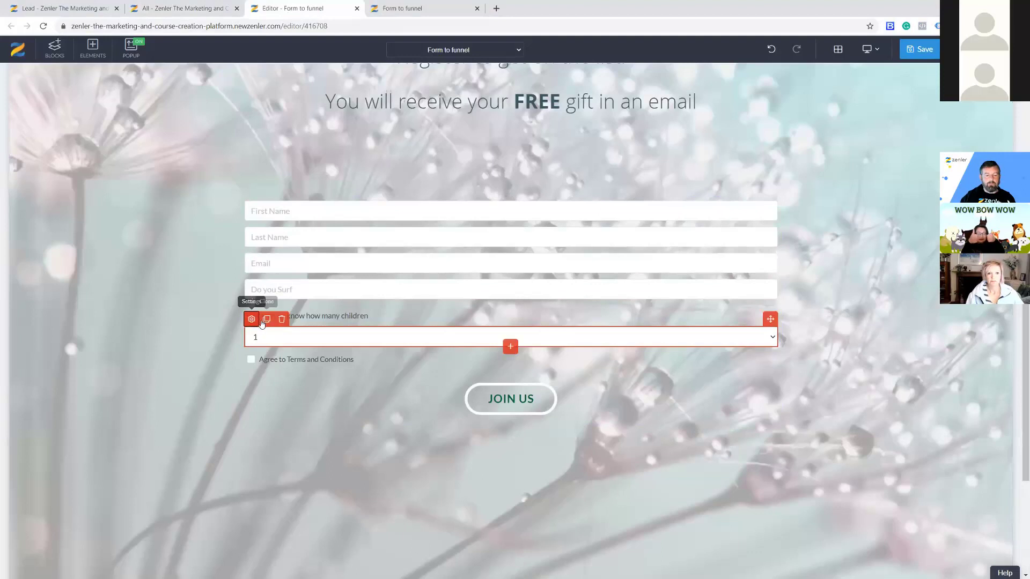
left_click(252, 320)
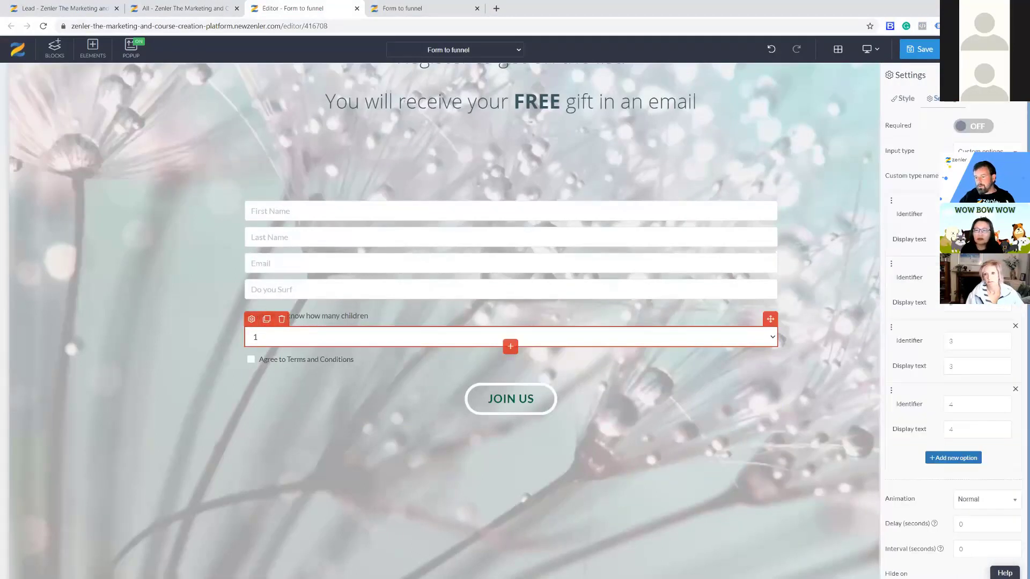
left_click(167, 9)
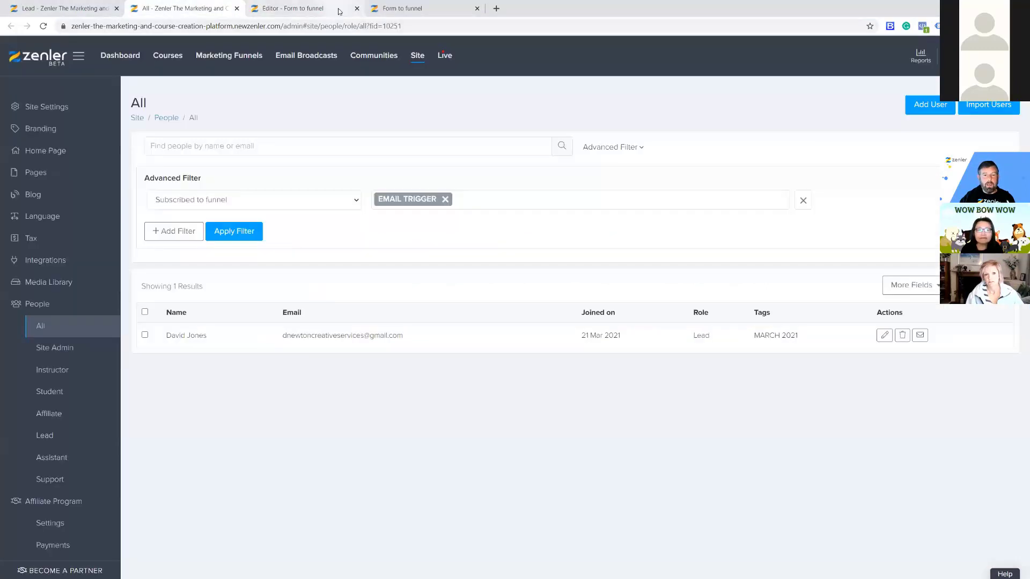
Export the 11-person Lead list to people_list (1).csv.
left_click(91, 7)
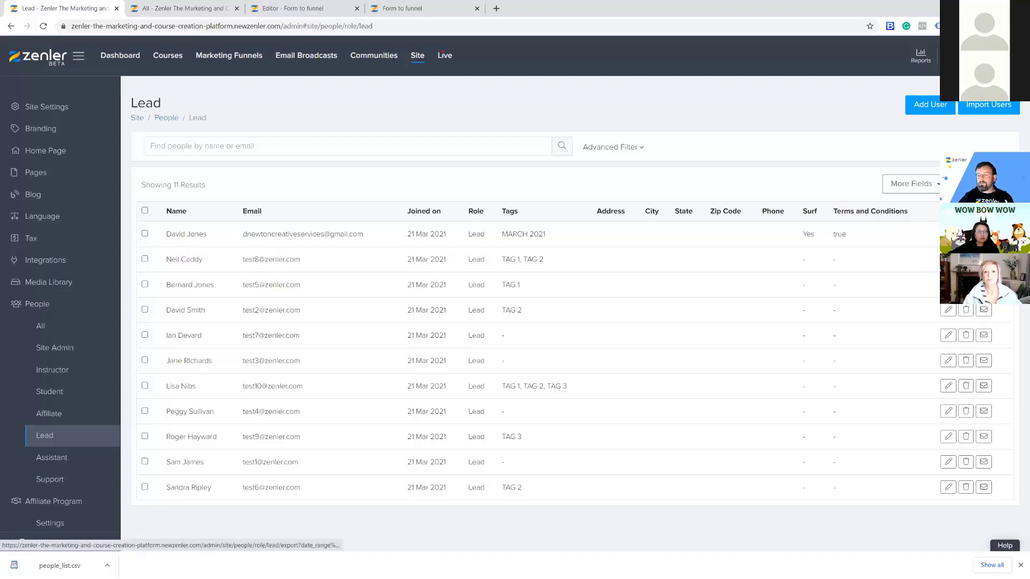
left_click(980, 184)
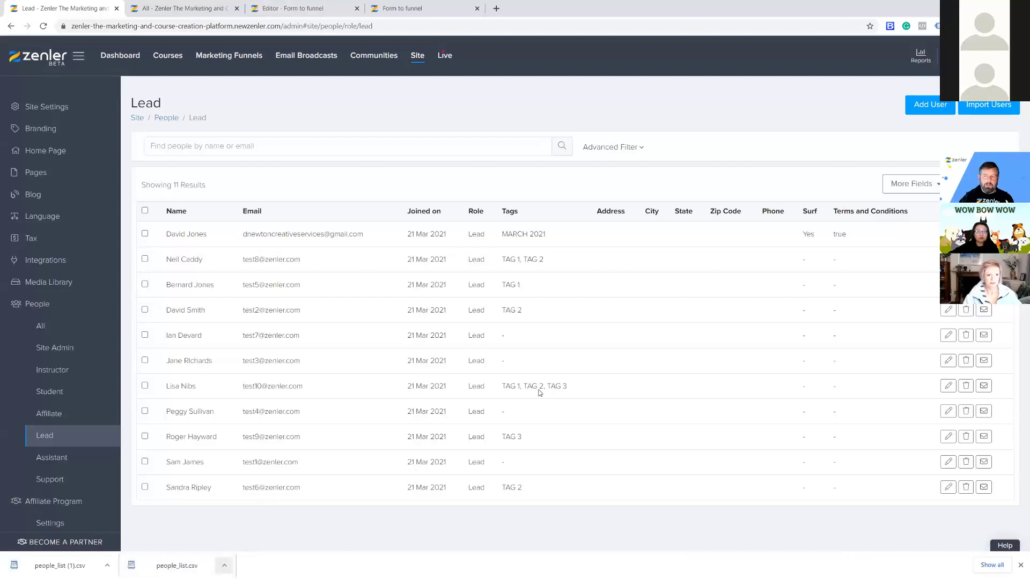
Upload FUNNEL-TRAINING-IMPORT - Sheet1.csv from the Desktop FUNNEL folder as a lead import and continue to mapping.
left_click(988, 105)
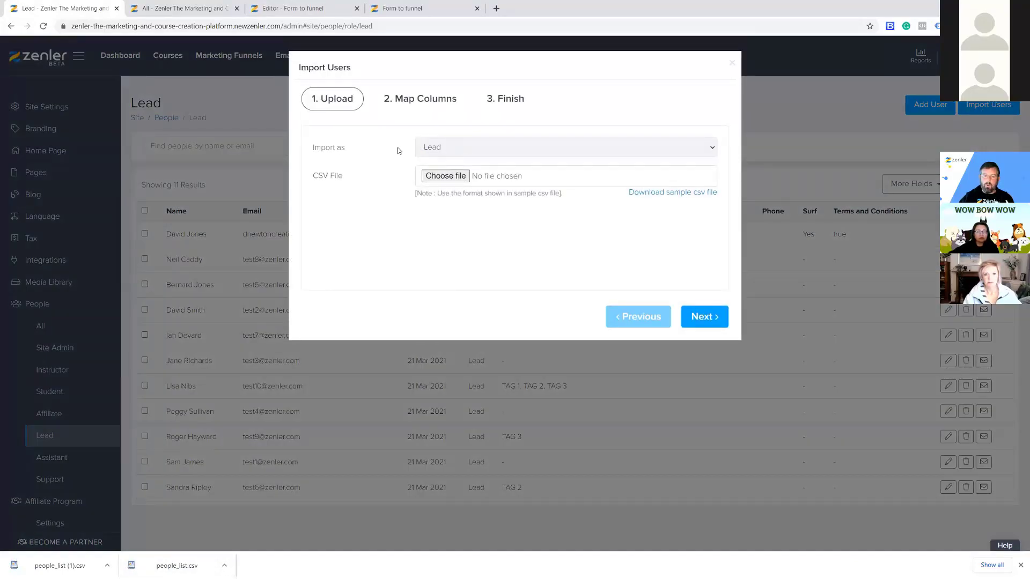
left_click_drag(310, 147, 348, 147)
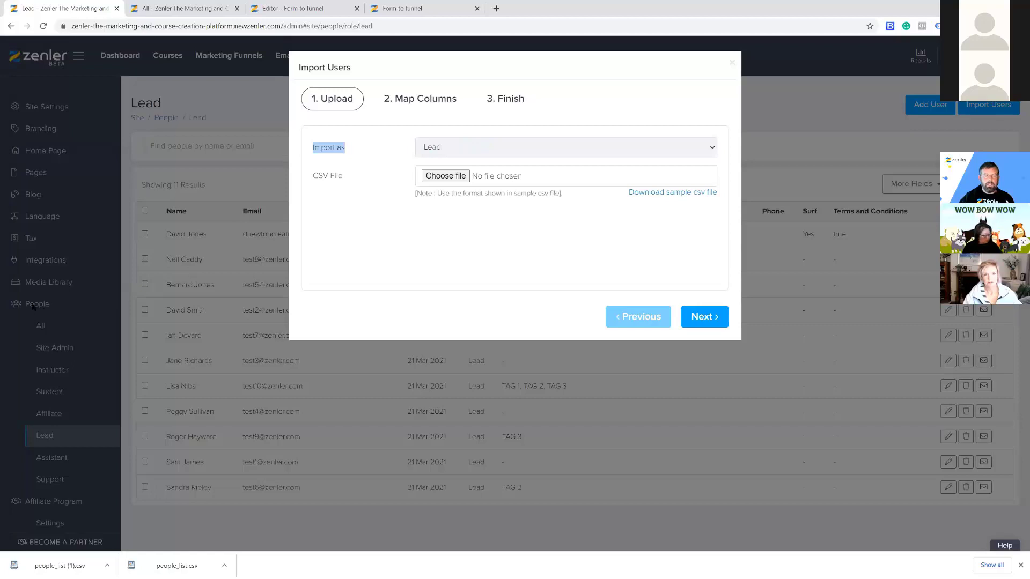
left_click(446, 179)
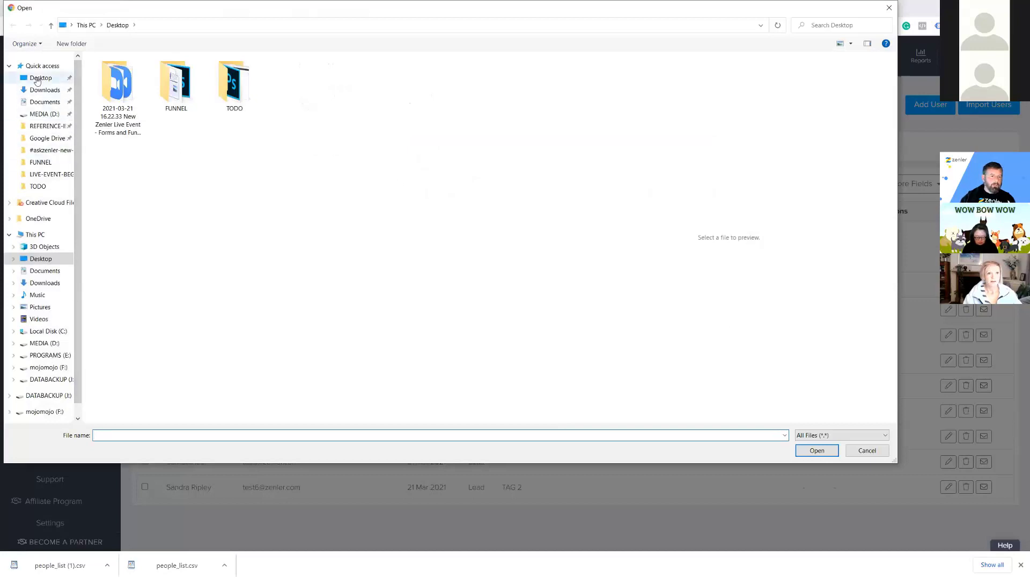
double_click(175, 86)
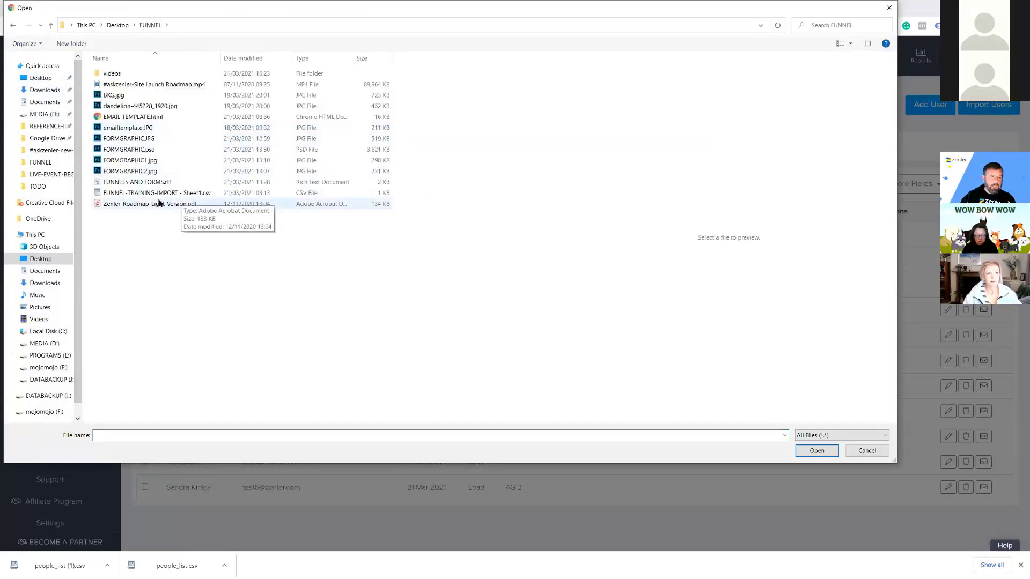
left_click(137, 194)
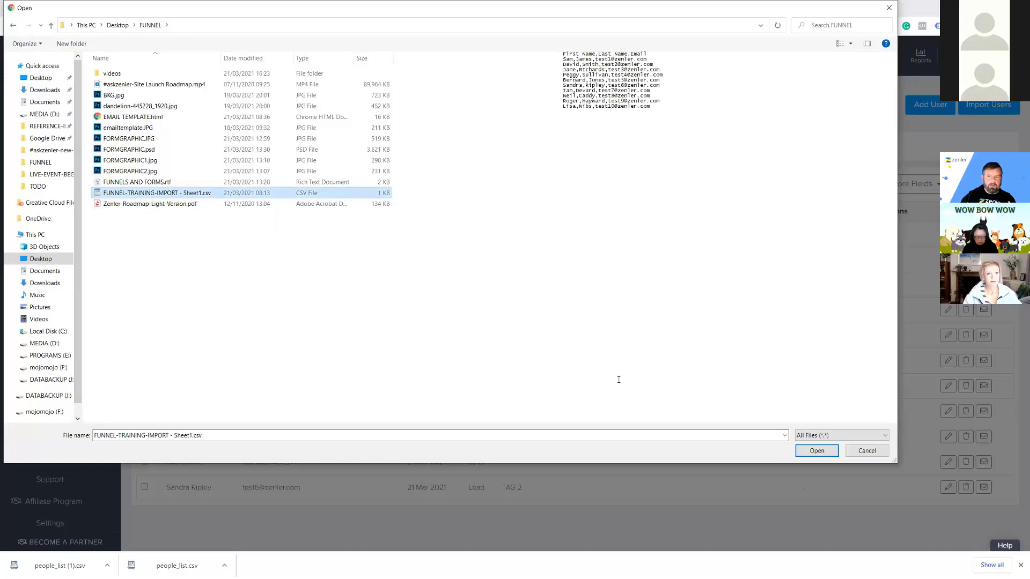
left_click(815, 450)
left_click(696, 316)
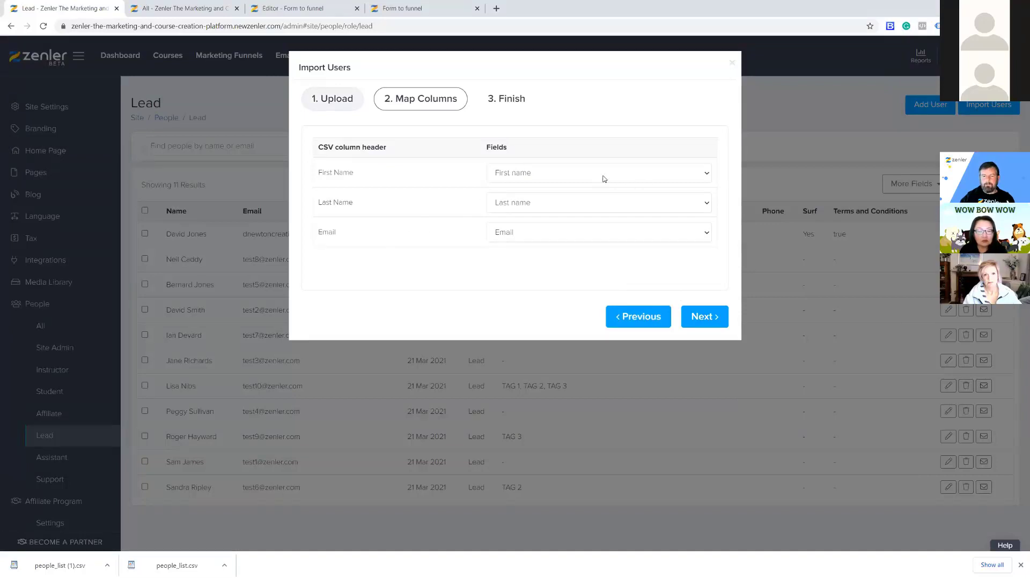
Keep First Name mapped to first name, check the funnel choices, then close the import unfinished.
left_click(618, 176)
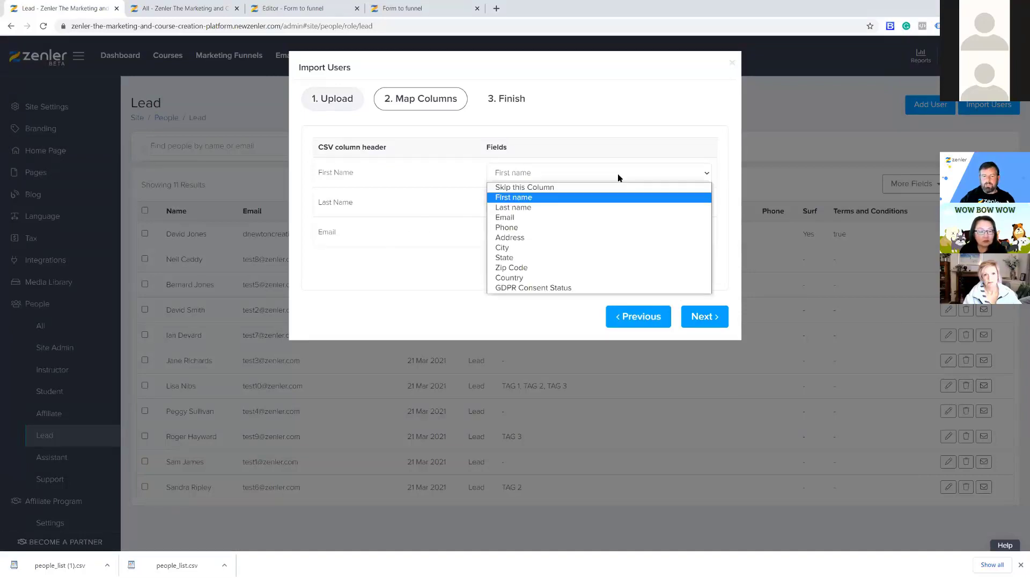
left_click(374, 277)
left_click(699, 318)
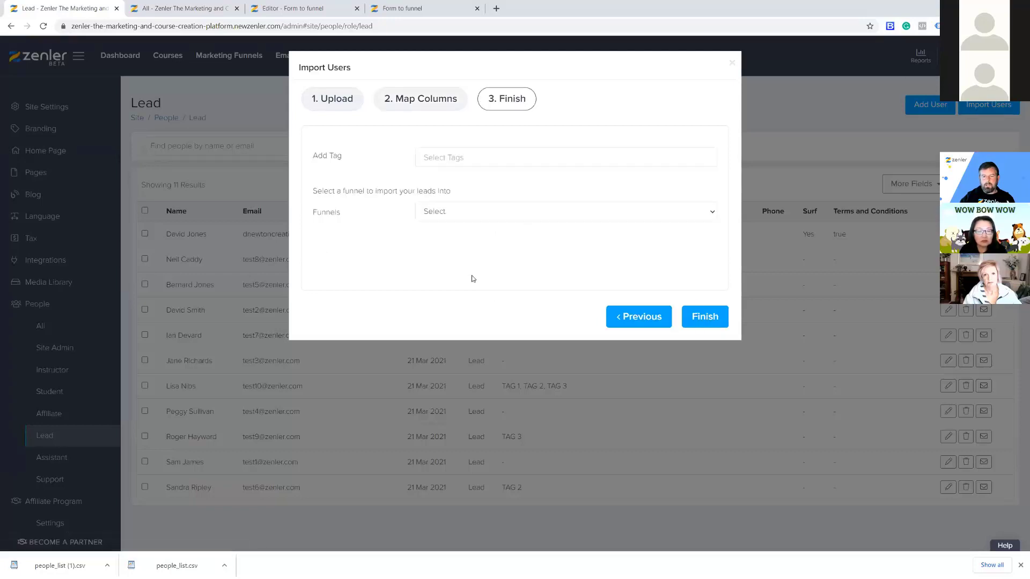
left_click(486, 214)
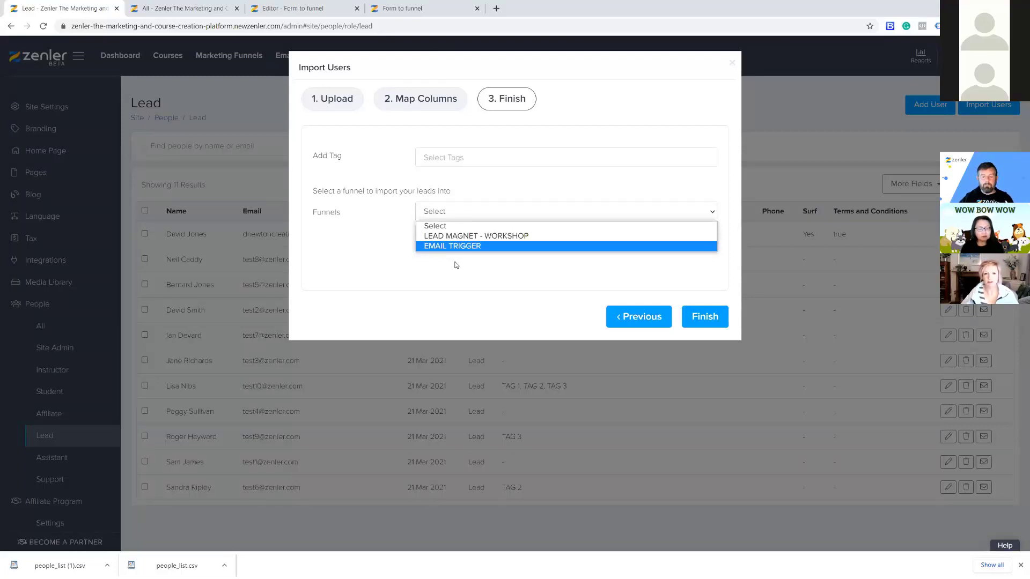
left_click(731, 62)
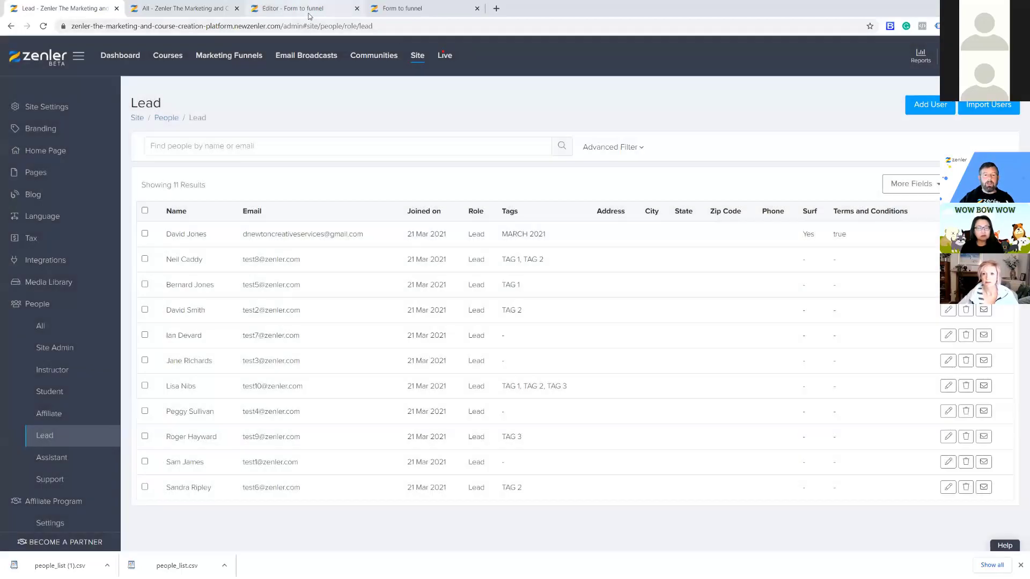
left_click(313, 10)
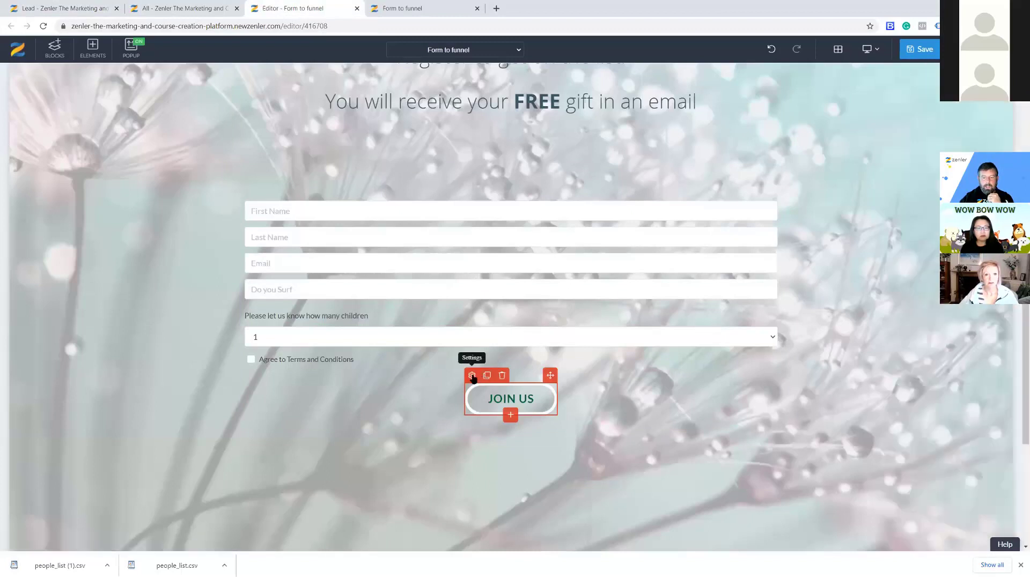
left_click(472, 375)
left_click(947, 103)
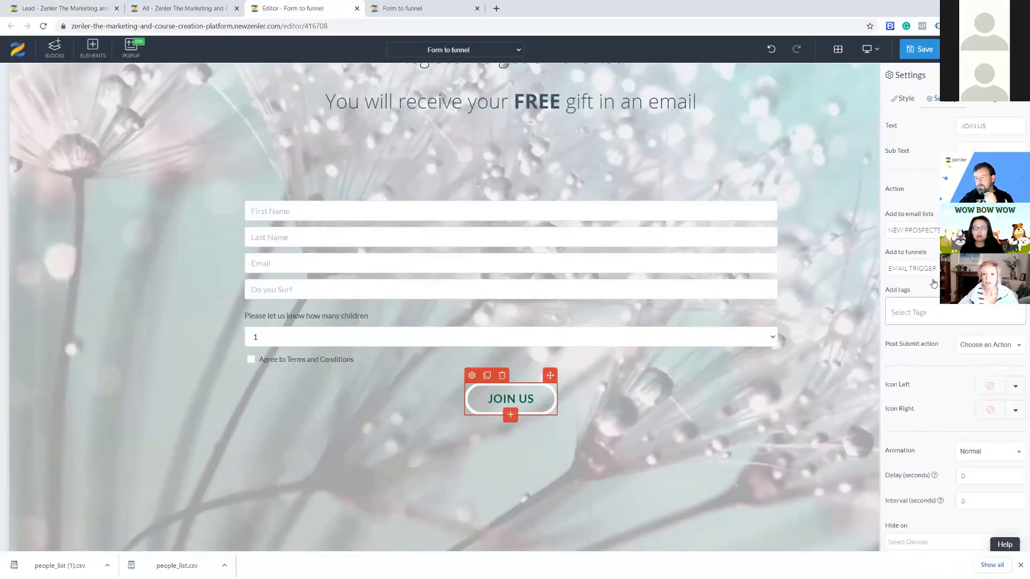
left_click(911, 311)
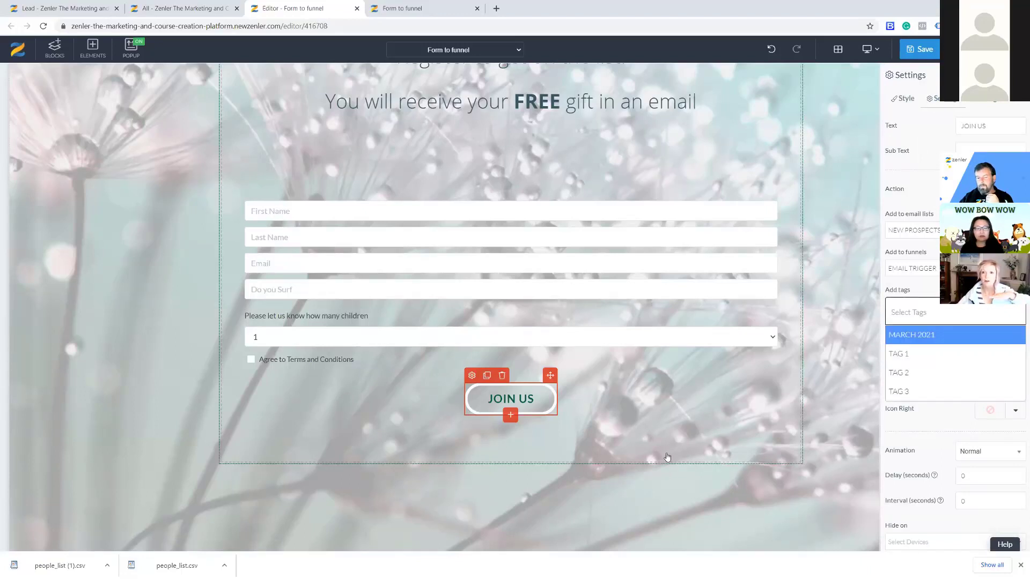
left_click(89, 333)
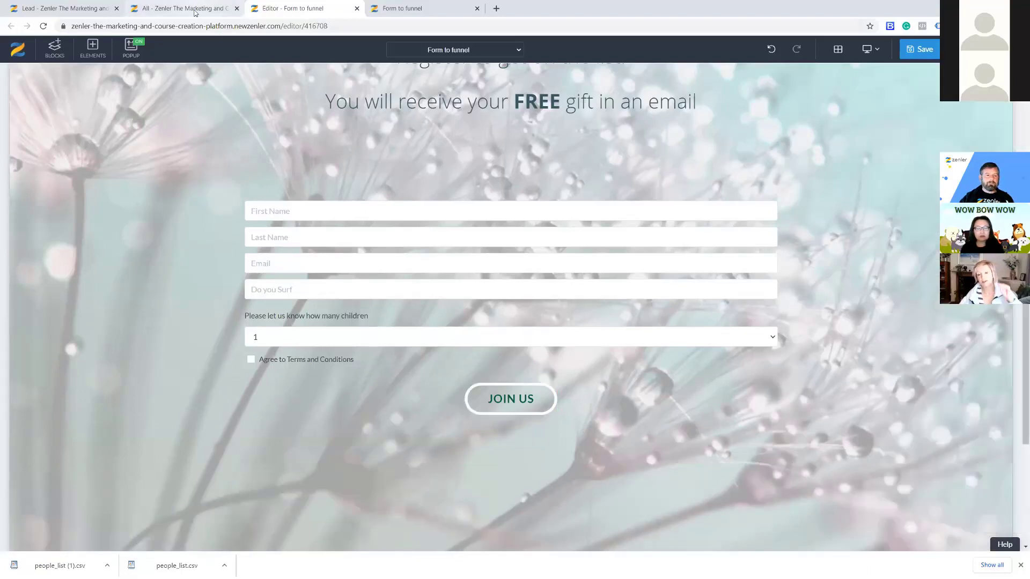
left_click(195, 9)
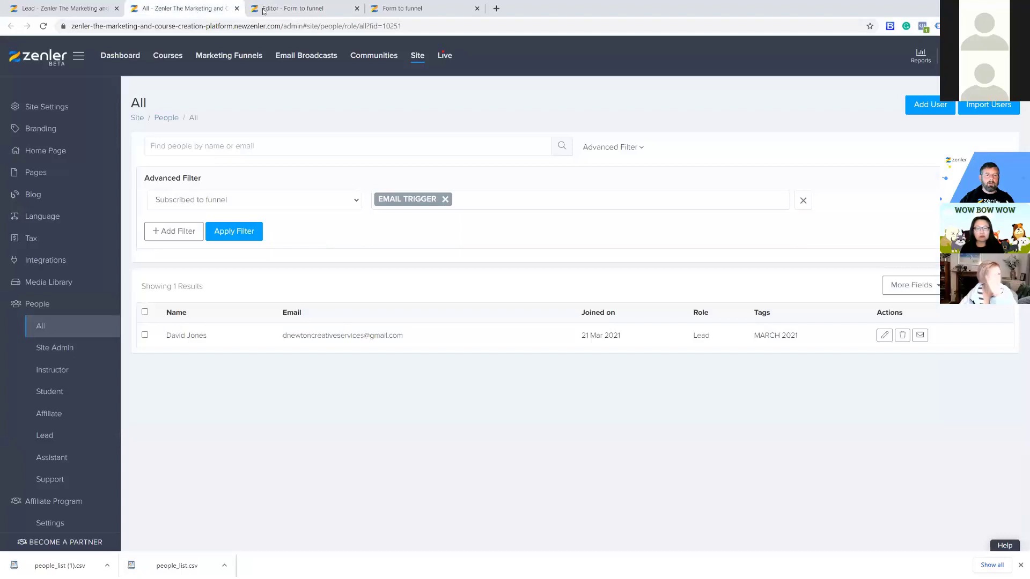
left_click(294, 9)
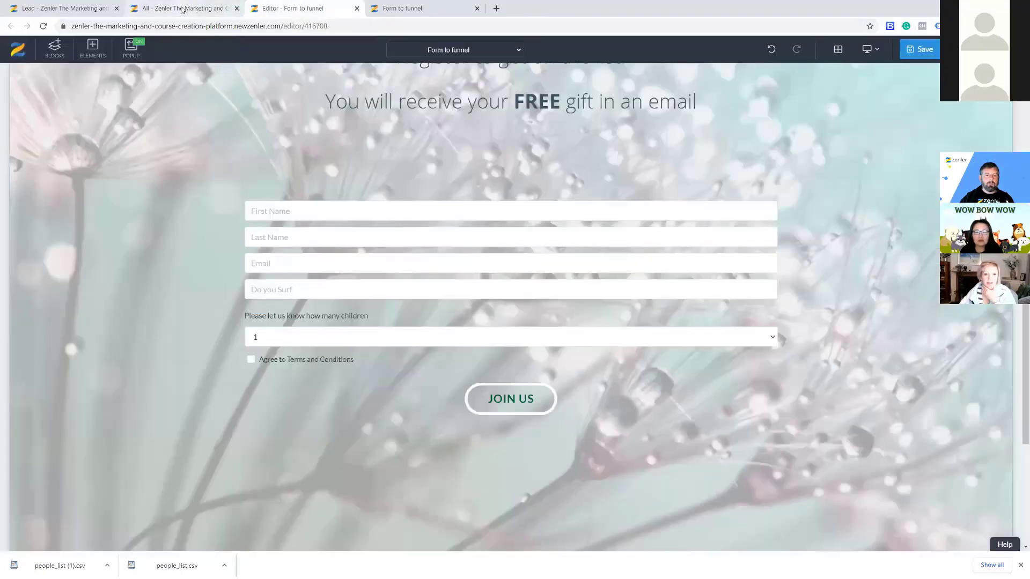
left_click(193, 9)
left_click(425, 11)
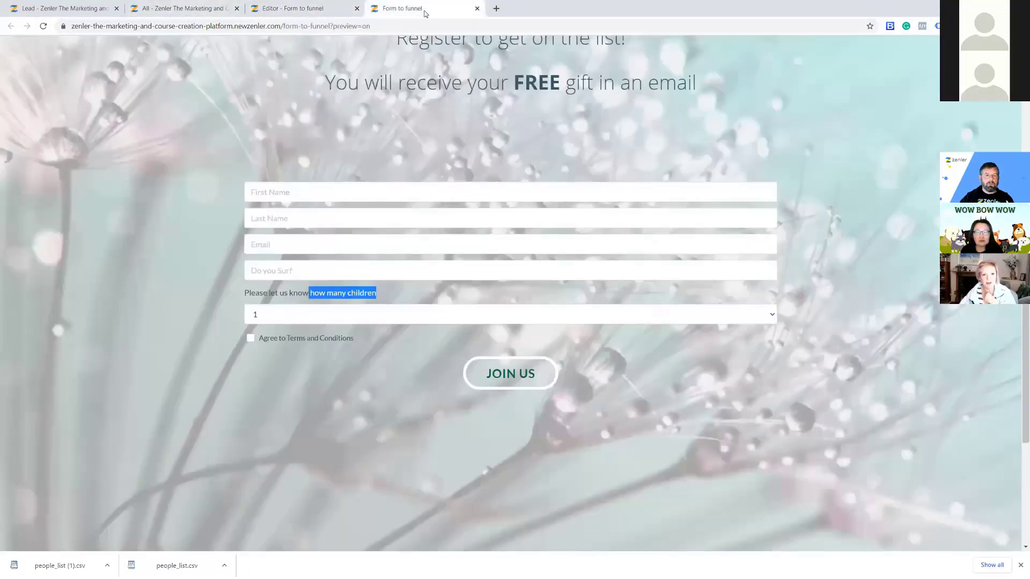
left_click(94, 7)
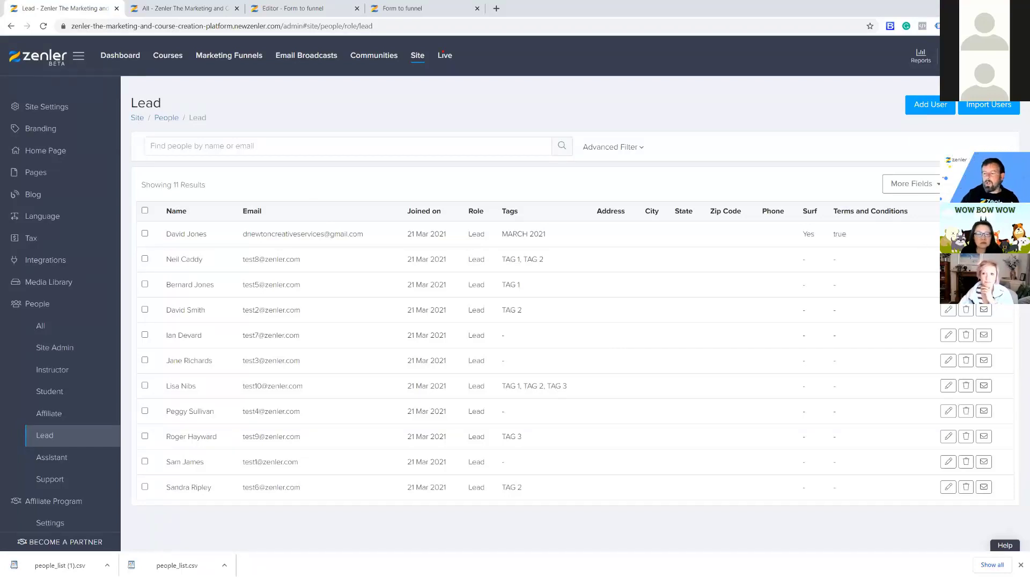
Look through the first lead's profile and return to the Lead list.
left_click(947, 234)
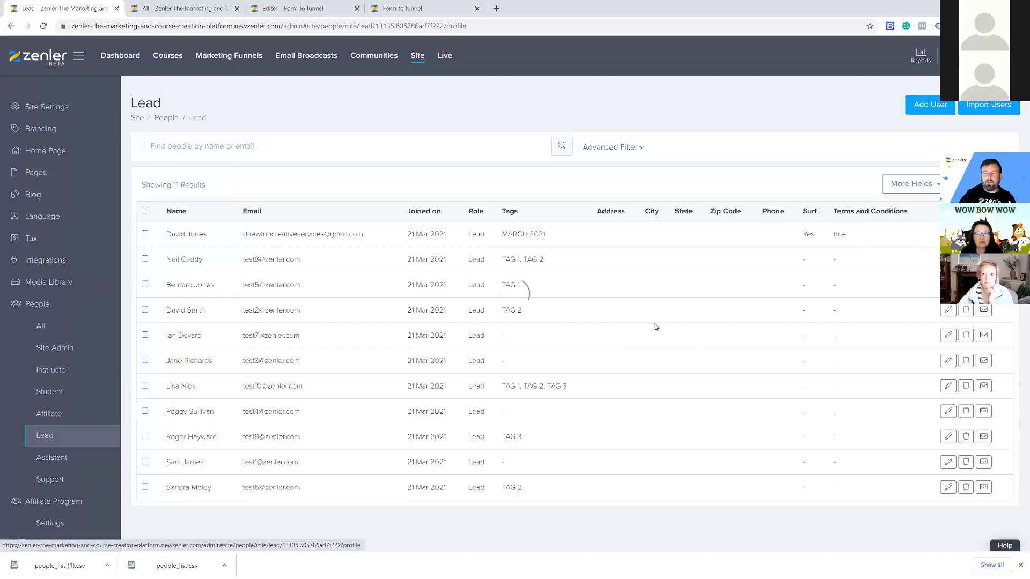
scroll(303, 438, "down", 1)
scroll(303, 438, "down", 4)
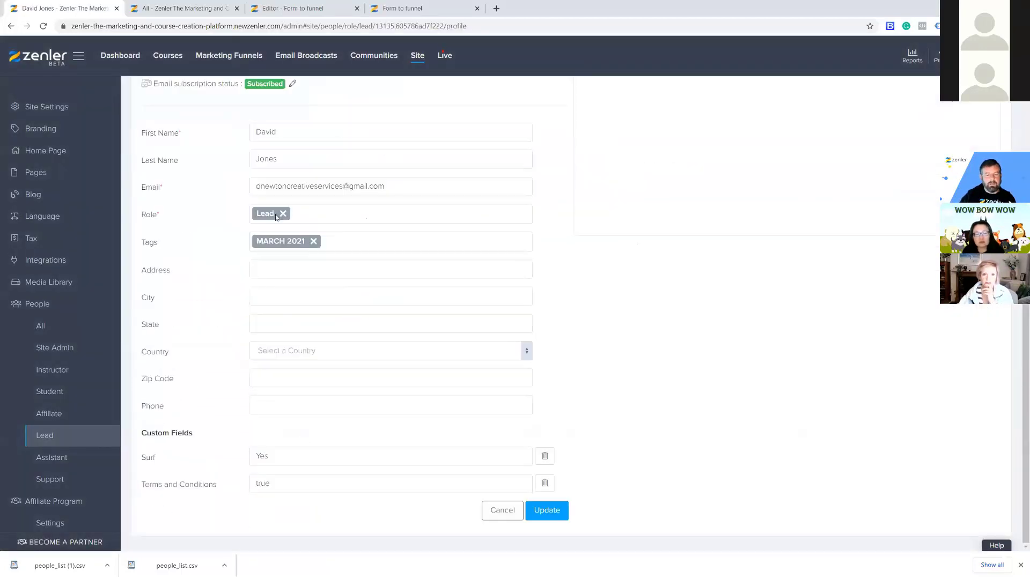
scroll(450, 317, "up", 5)
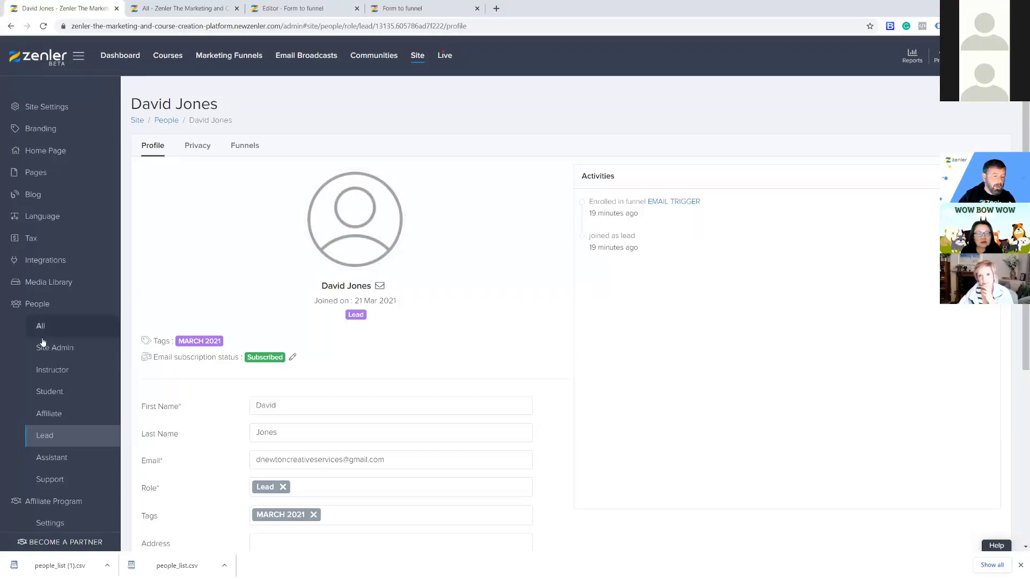
left_click(48, 441)
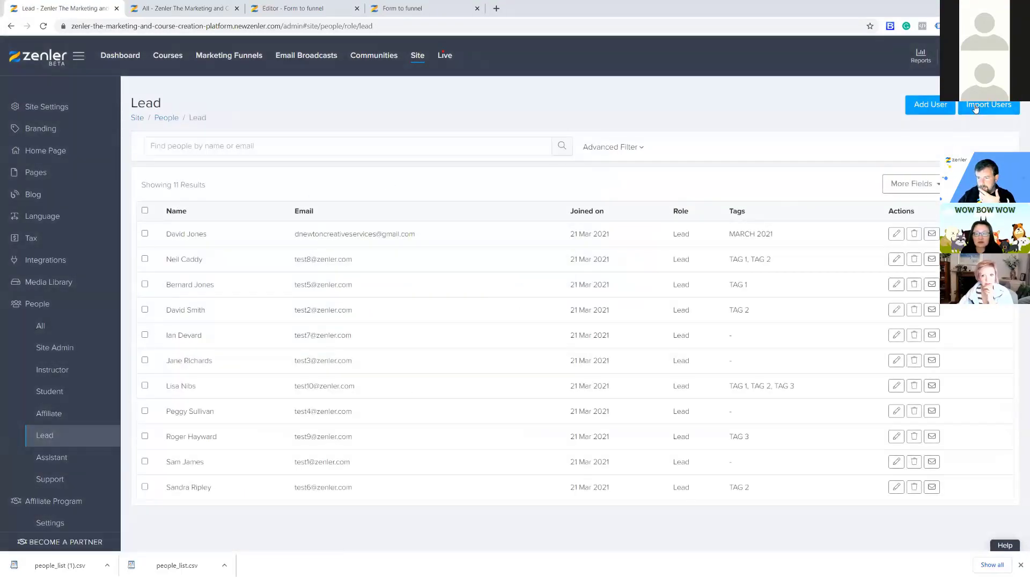
Import FUNNEL-TRAINING-IMPORT - Sheet1.csv again and advance past mapping to the final step.
left_click(974, 108)
left_click(445, 175)
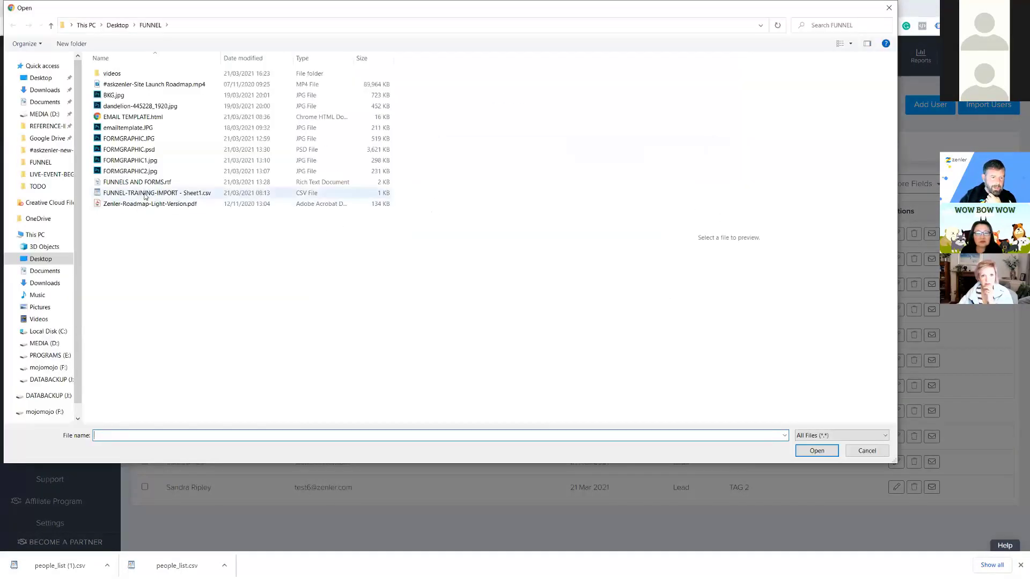
left_click(153, 193)
left_click(816, 451)
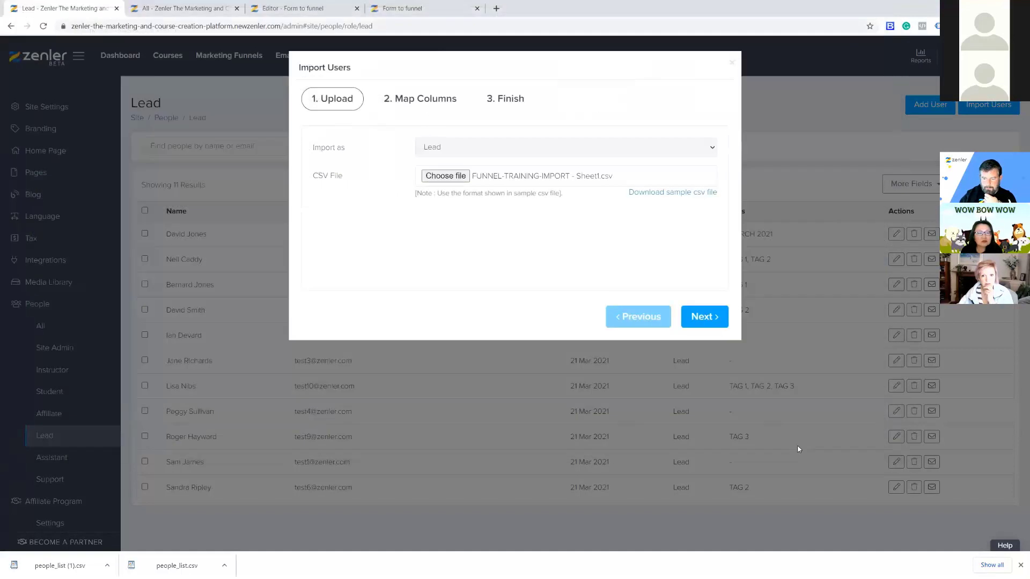
left_click(699, 320)
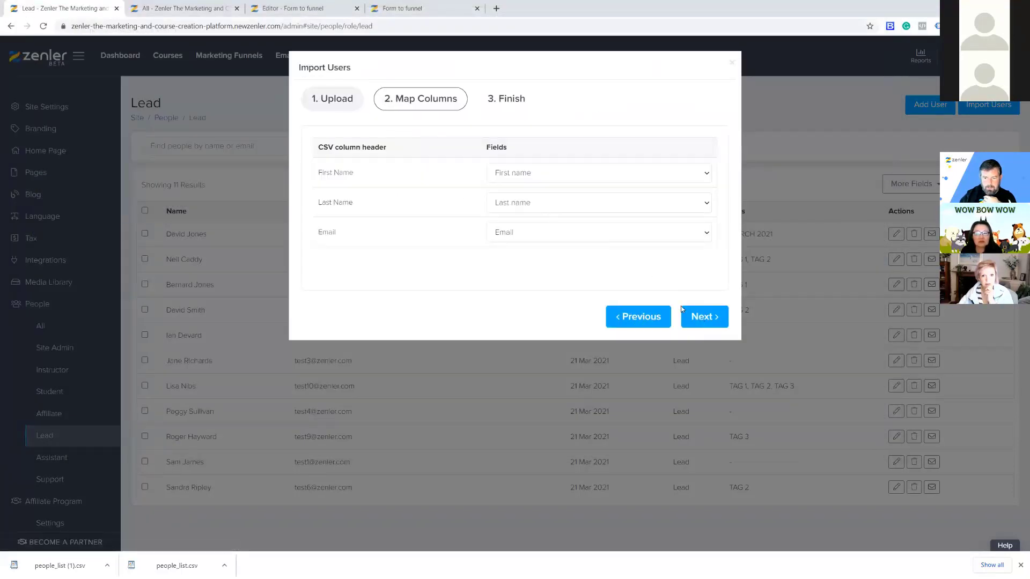
left_click(697, 319)
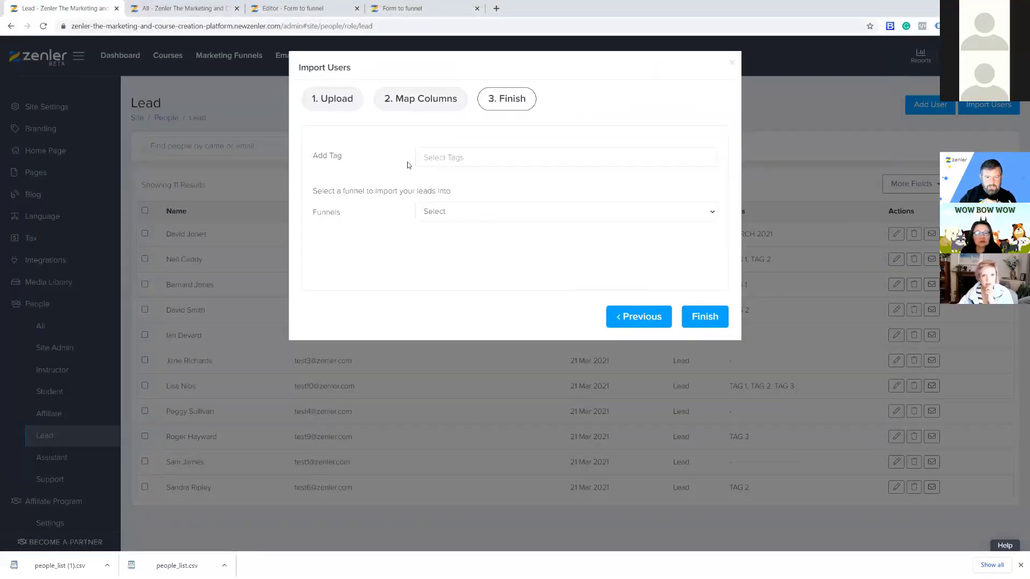
Add then remove the tag 'NEW TAG', and check the funnel list without choosing one.
left_click(587, 156)
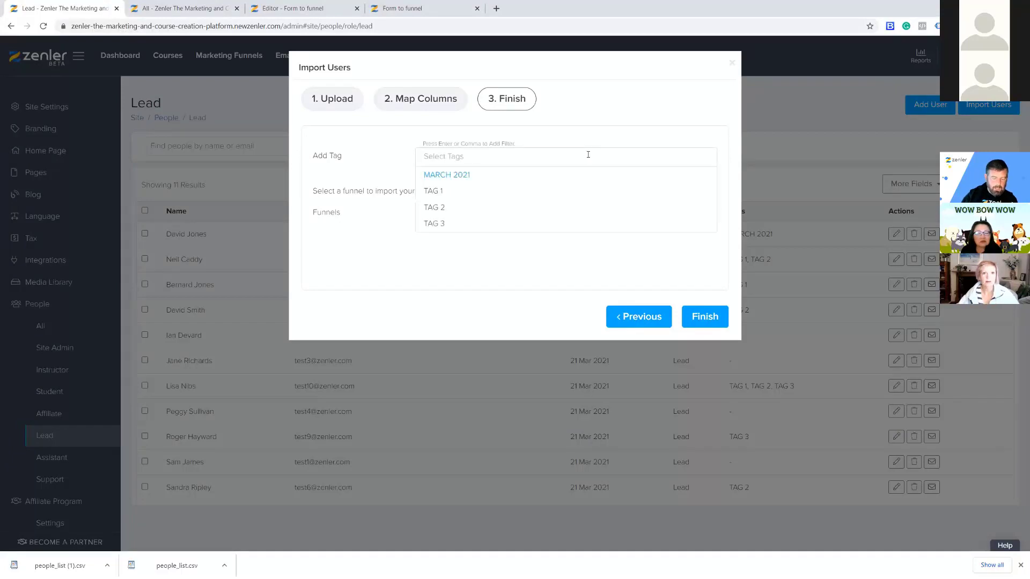
type("NEW TAG")
key("Return")
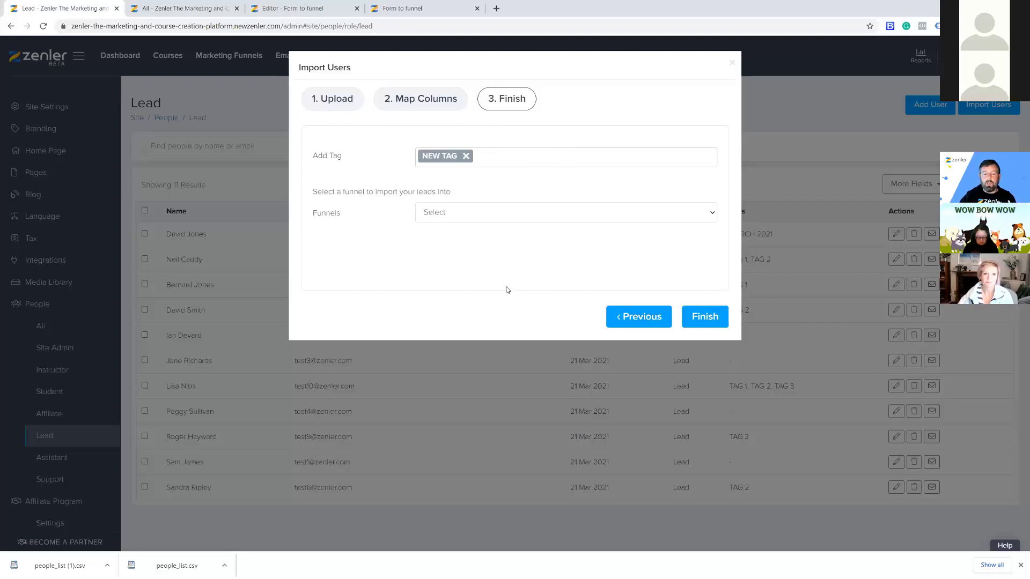
left_click(478, 166)
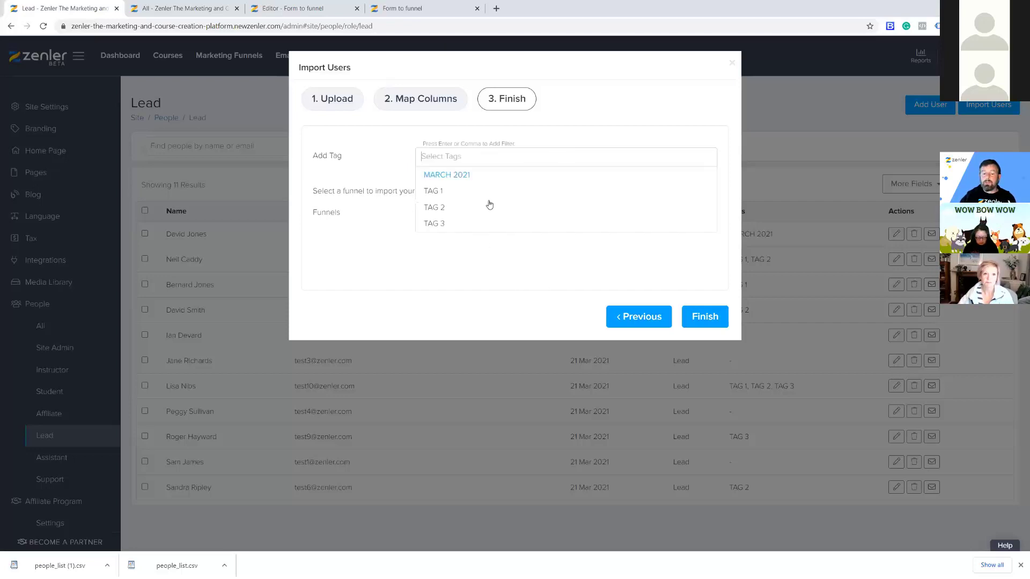
left_click(391, 251)
left_click(437, 213)
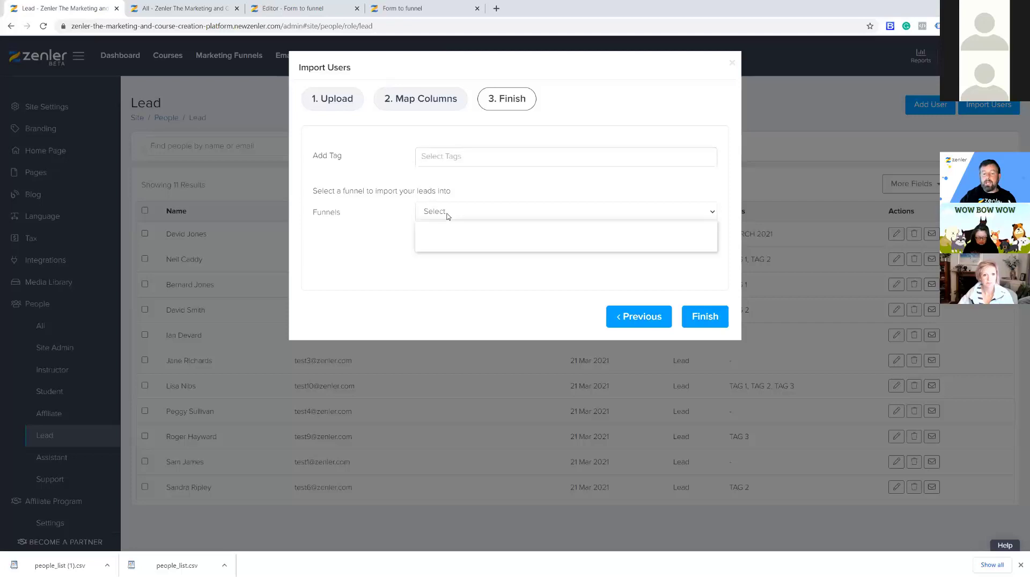
left_click(441, 276)
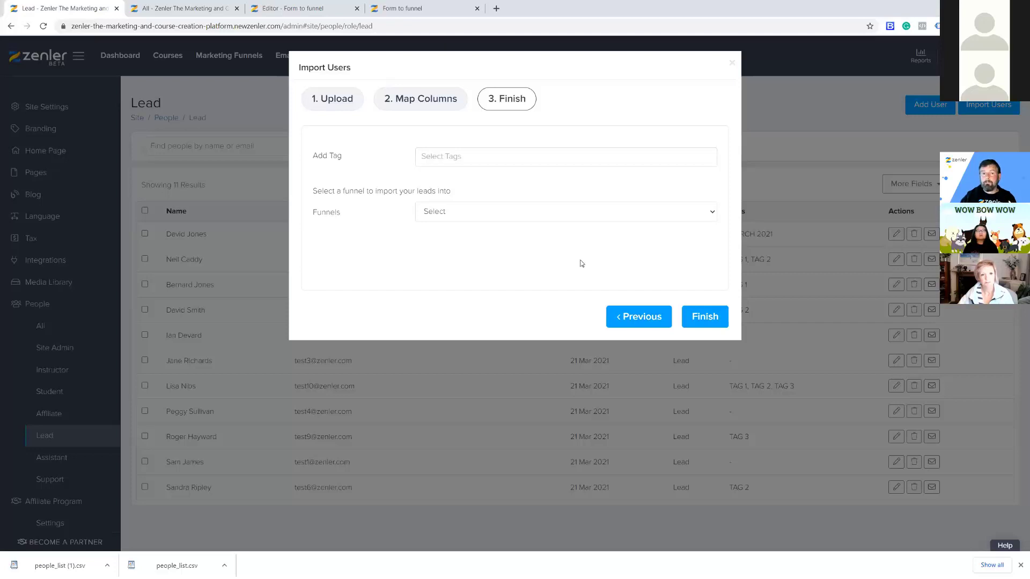
Close the import and open the EMAIL TRIGGER funnel's automation.
left_click(730, 64)
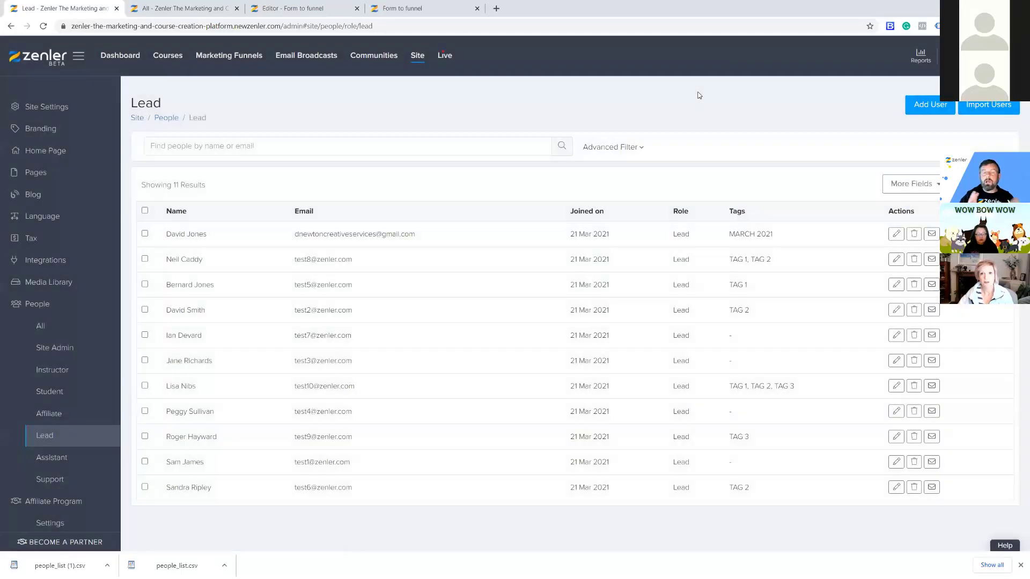
left_click(241, 45)
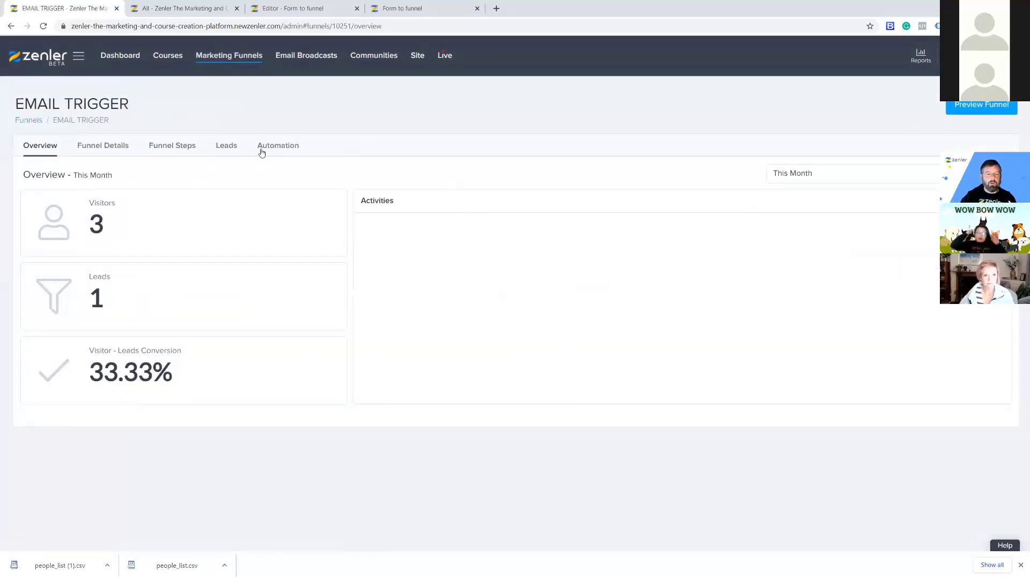
left_click(278, 146)
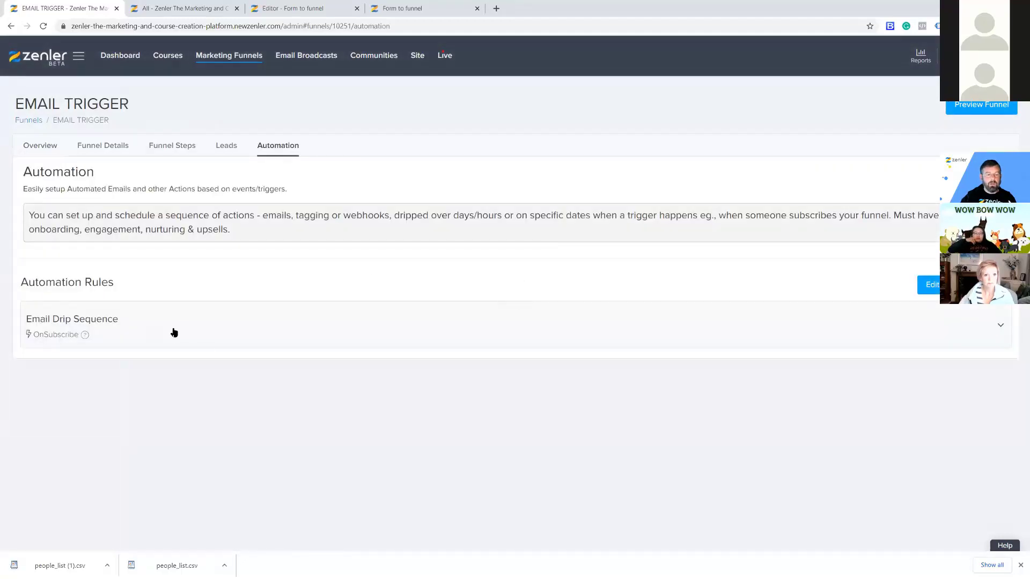
Expand the Email Drip Sequence rule, edit the Give a freebie action, and list addable actions.
left_click(174, 331)
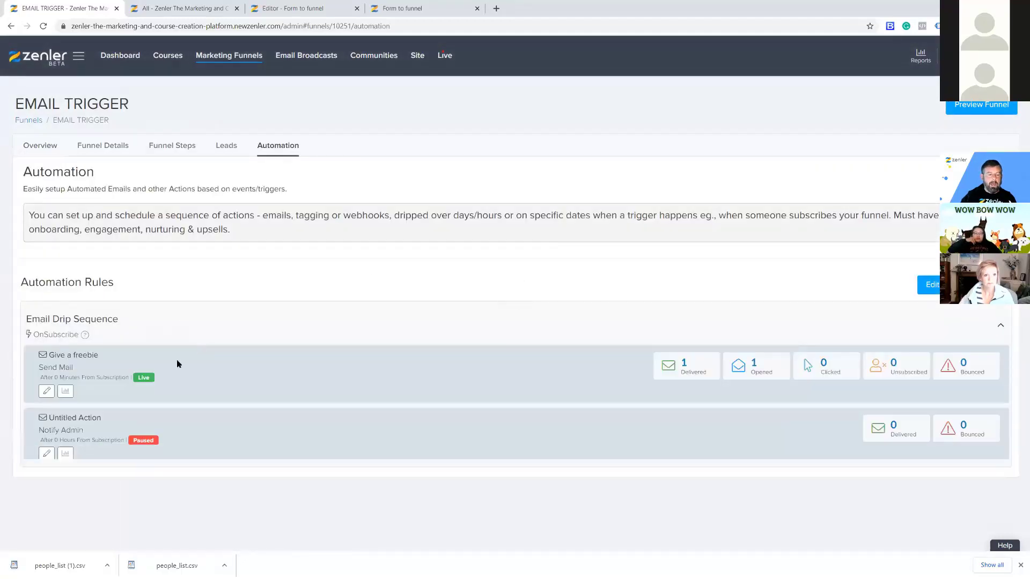
left_click(47, 391)
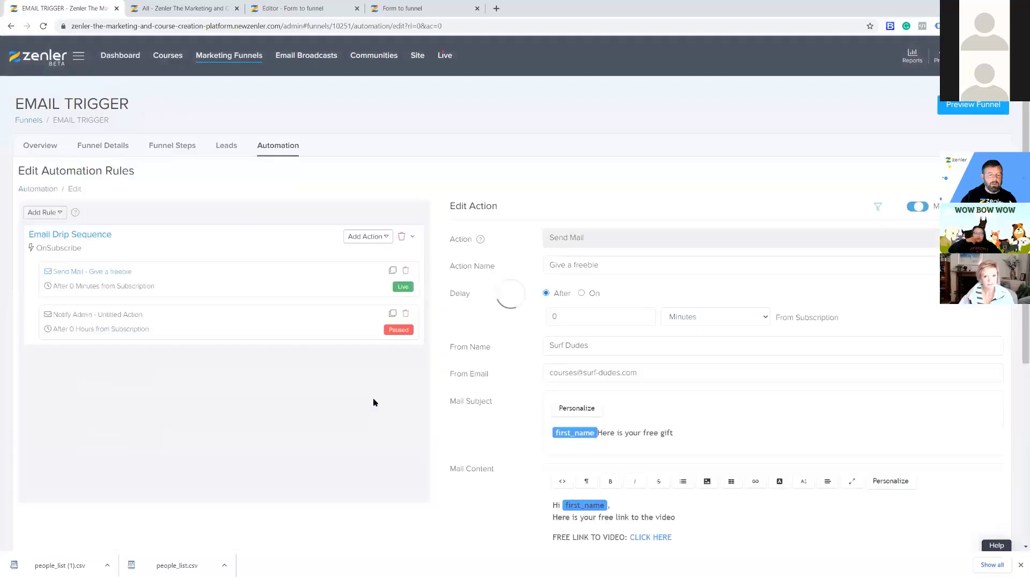
scroll(503, 366, "down", 1)
scroll(503, 367, "down", 2)
left_click(387, 137)
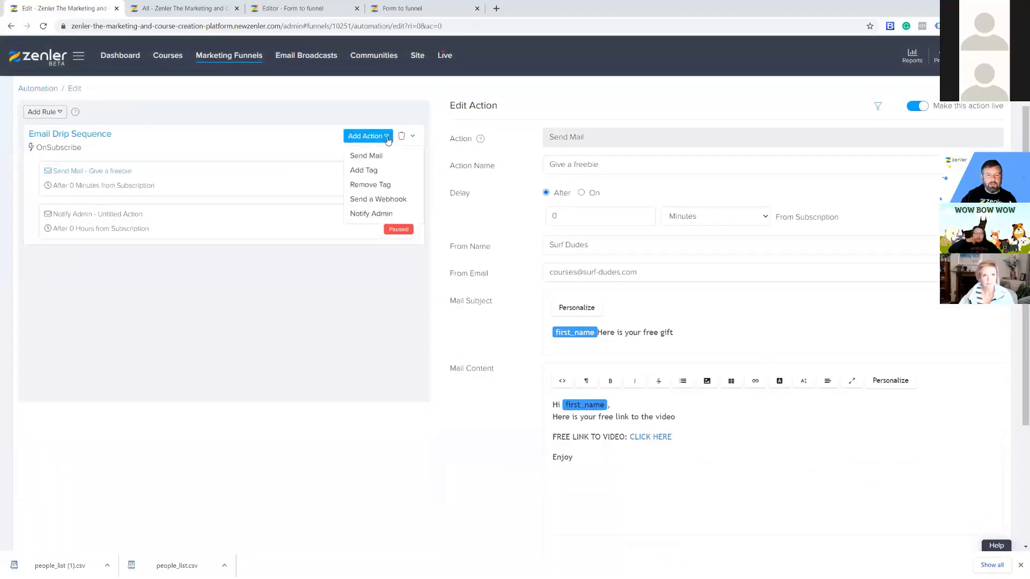
Add an Add Tag action with tag NEW, then switch to the EMAIL TRIGGER-filtered people tab.
left_click(363, 171)
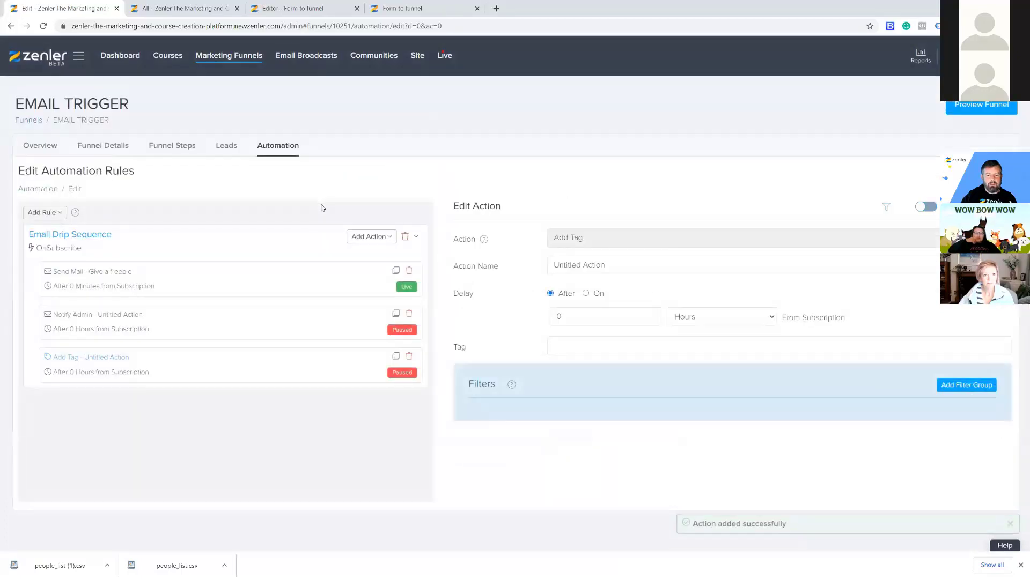
left_click(589, 347)
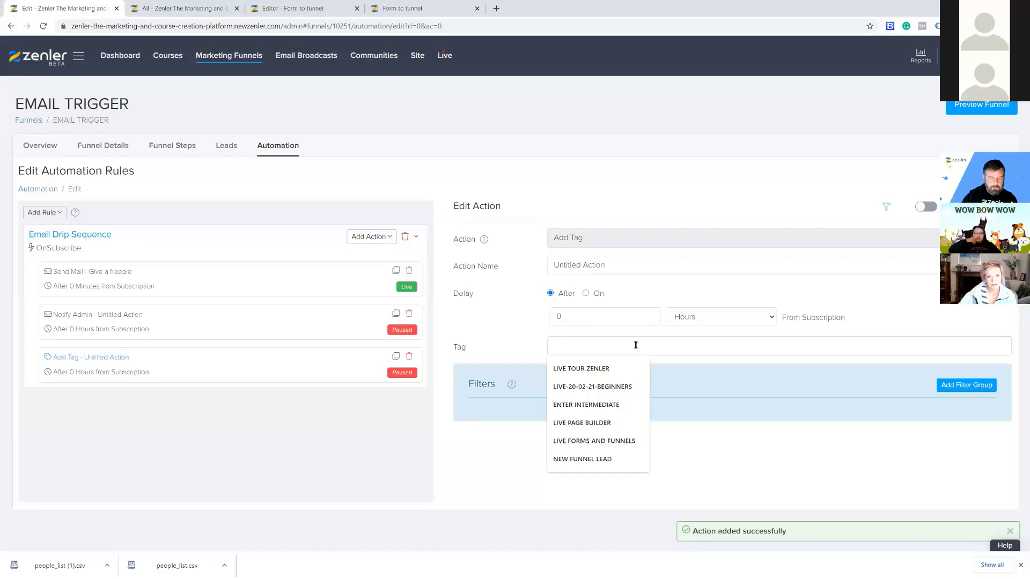
type("NEW")
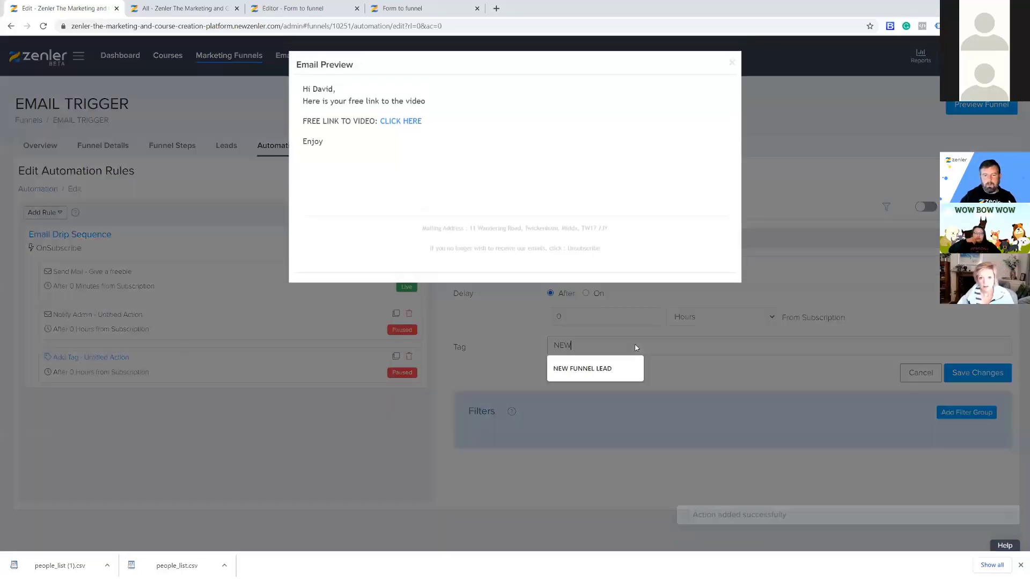
left_click(731, 62)
left_click(591, 346)
left_click(753, 377)
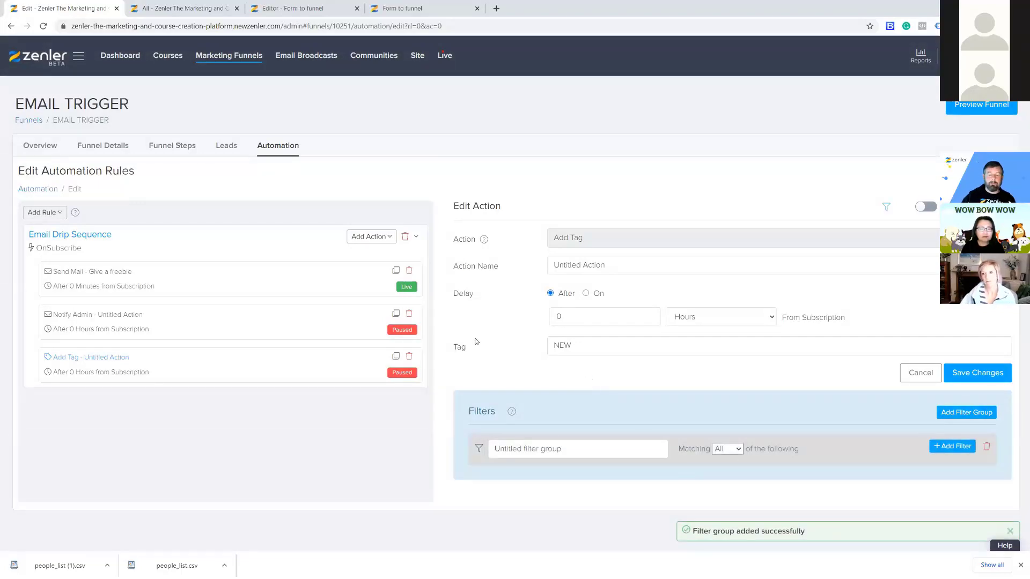
left_click(185, 9)
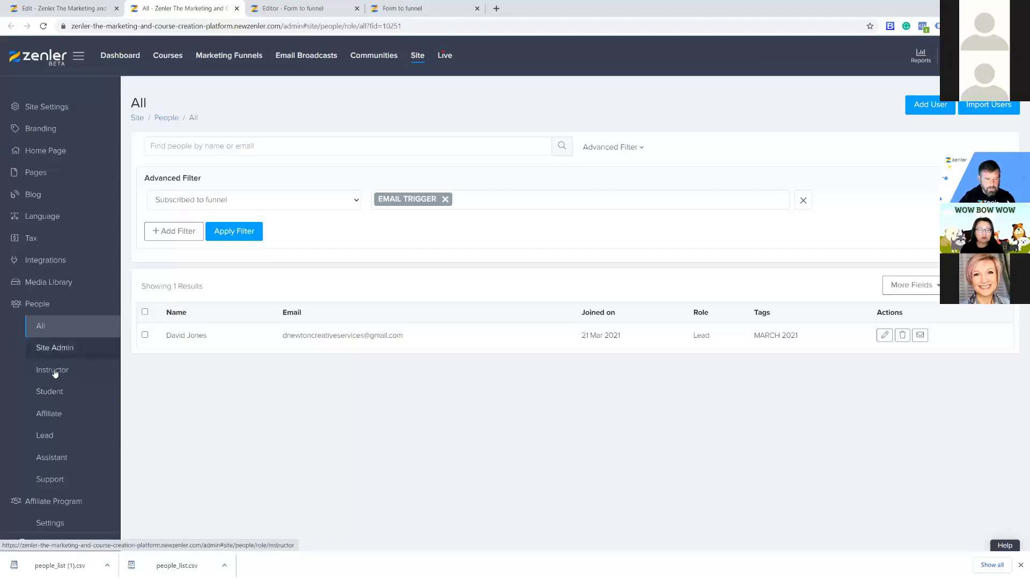
Filter people to Leads, review one lead's profile, and return to the Lead list.
left_click(51, 436)
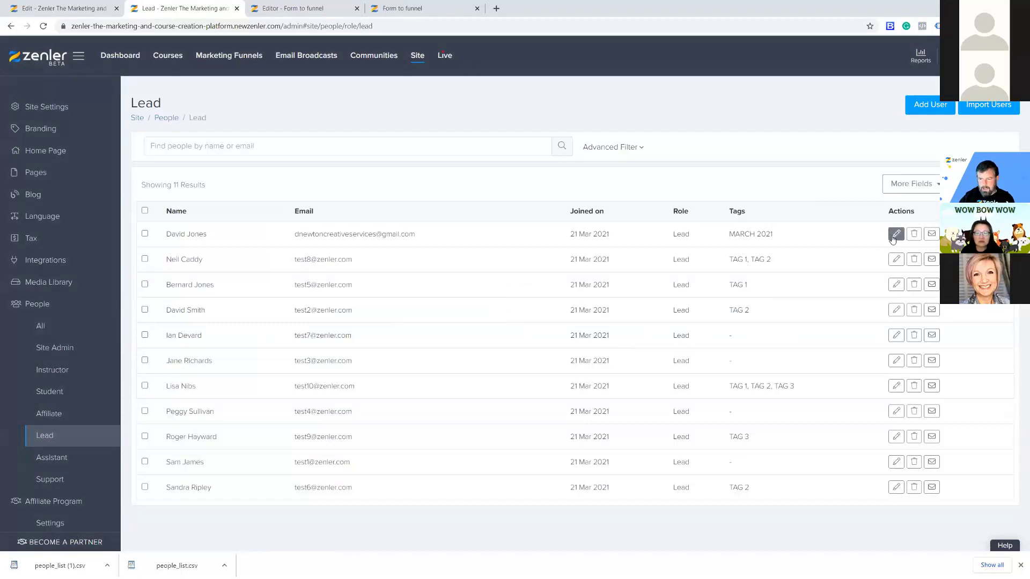
left_click(896, 259)
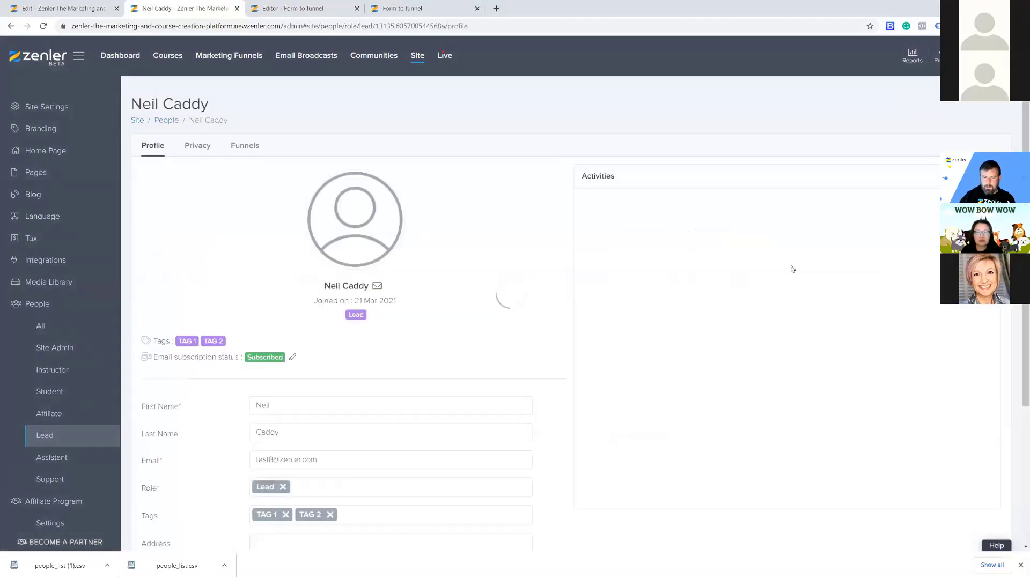
scroll(582, 292, "down", 4)
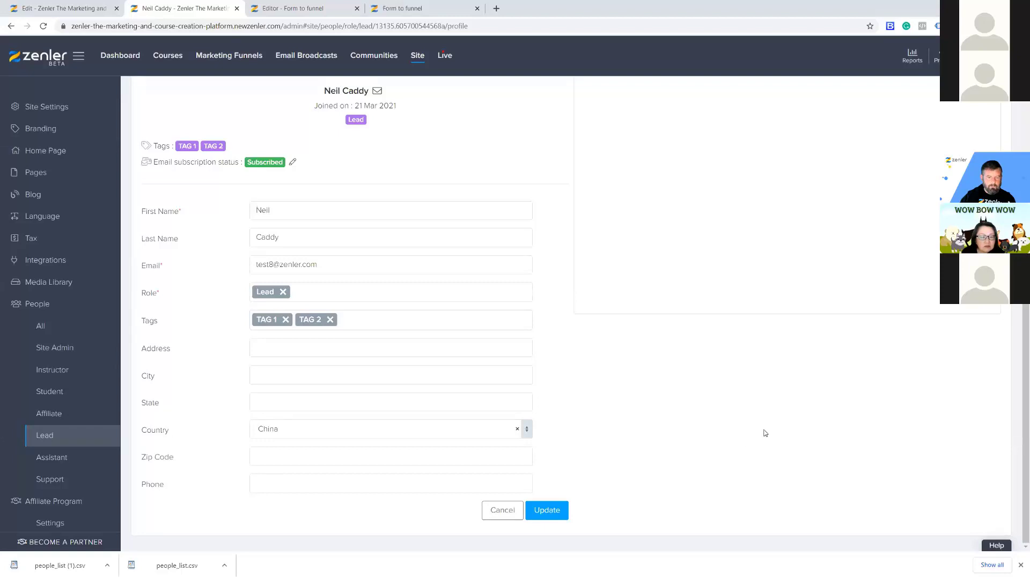
scroll(764, 433, "up", 4)
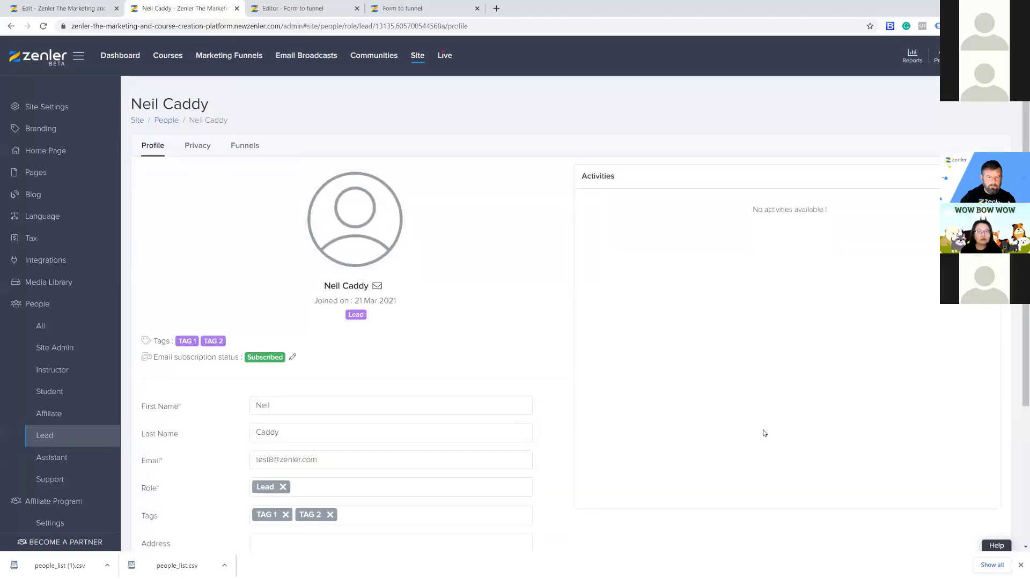
scroll(764, 433, "down", 4)
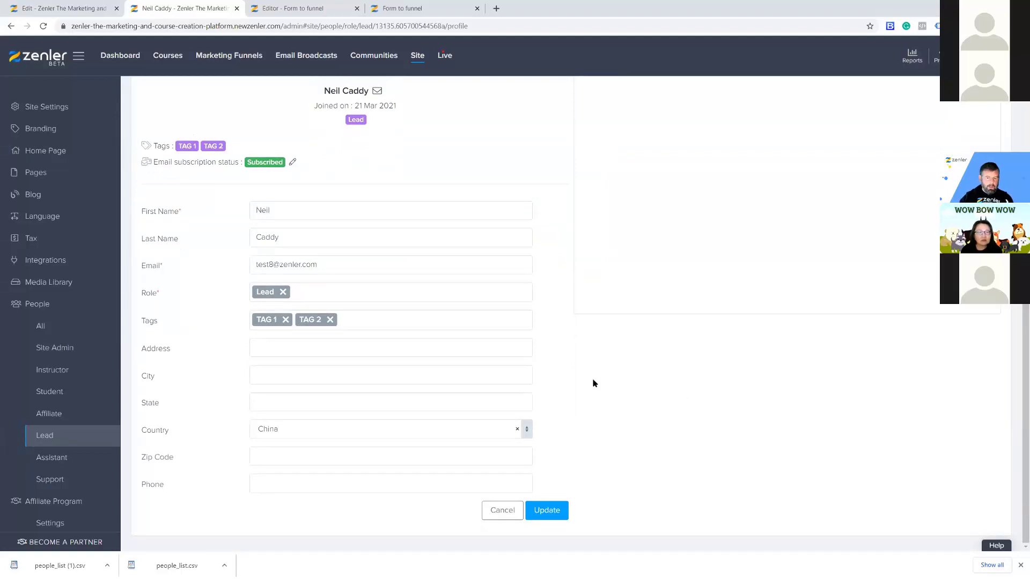
scroll(593, 383, "up", 1)
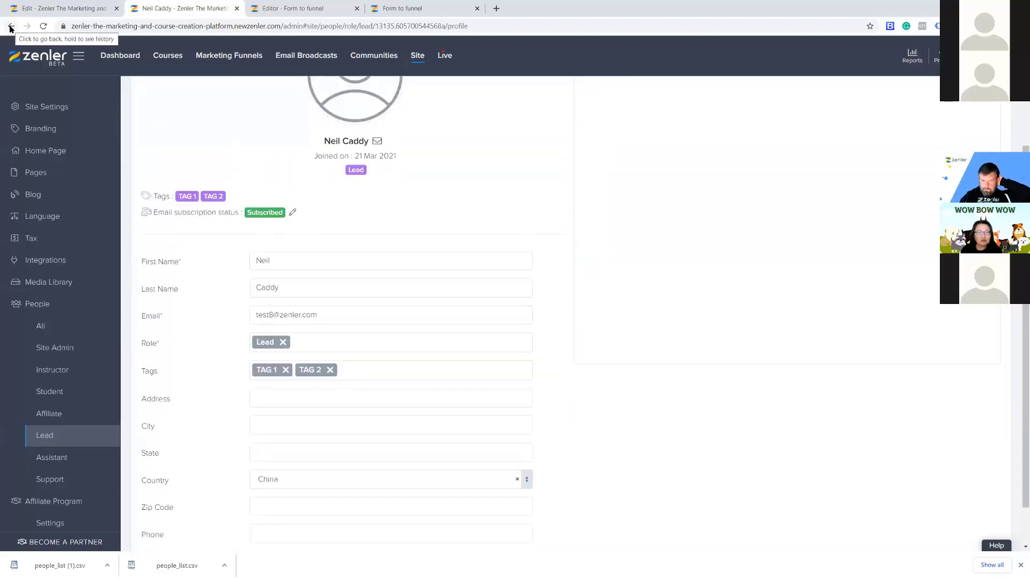
left_click(10, 26)
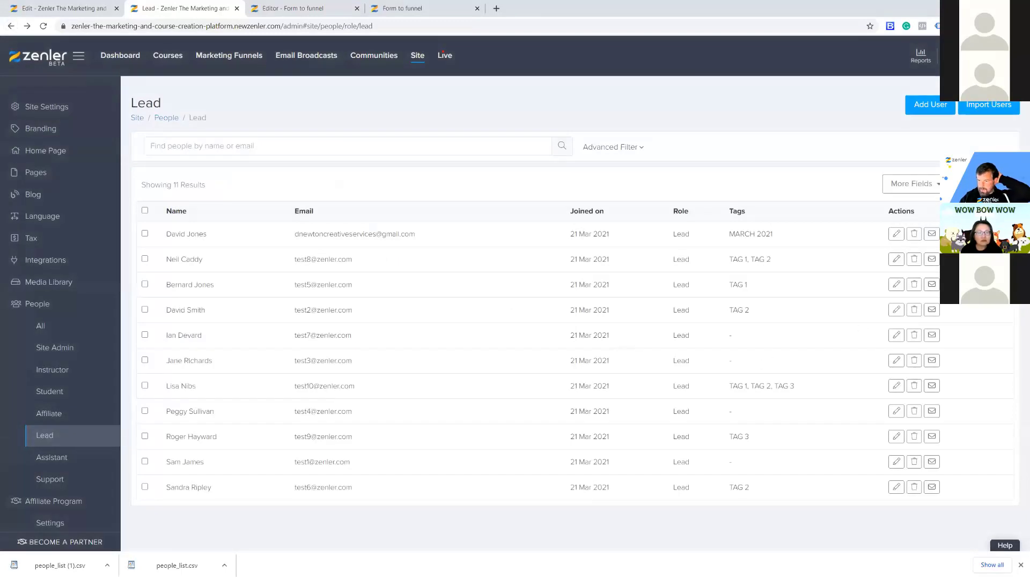
Add the Terms and Conditions and Surf columns to the Lead list, then reopen the lead.
left_click(912, 183)
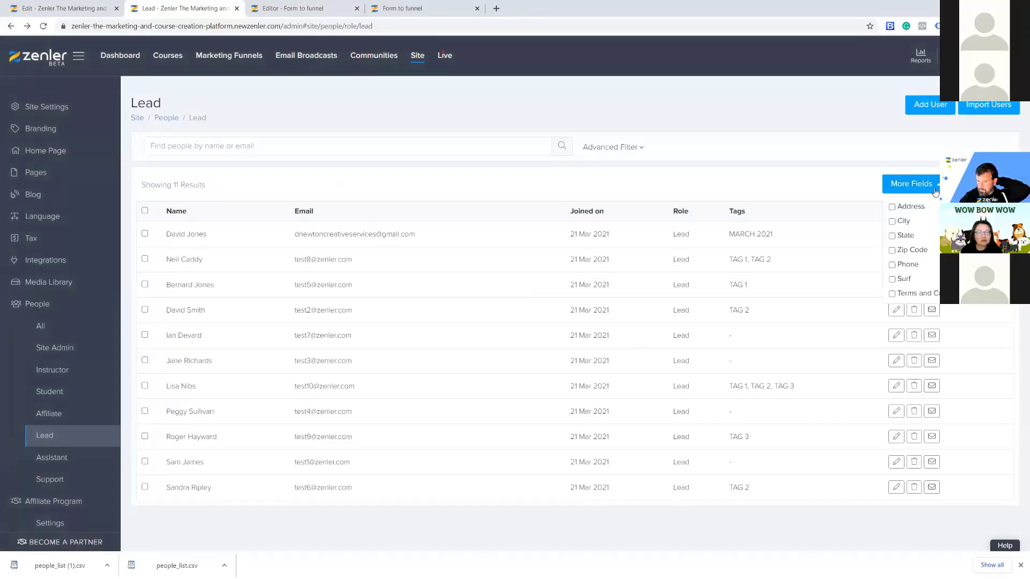
left_click(892, 294)
left_click(892, 279)
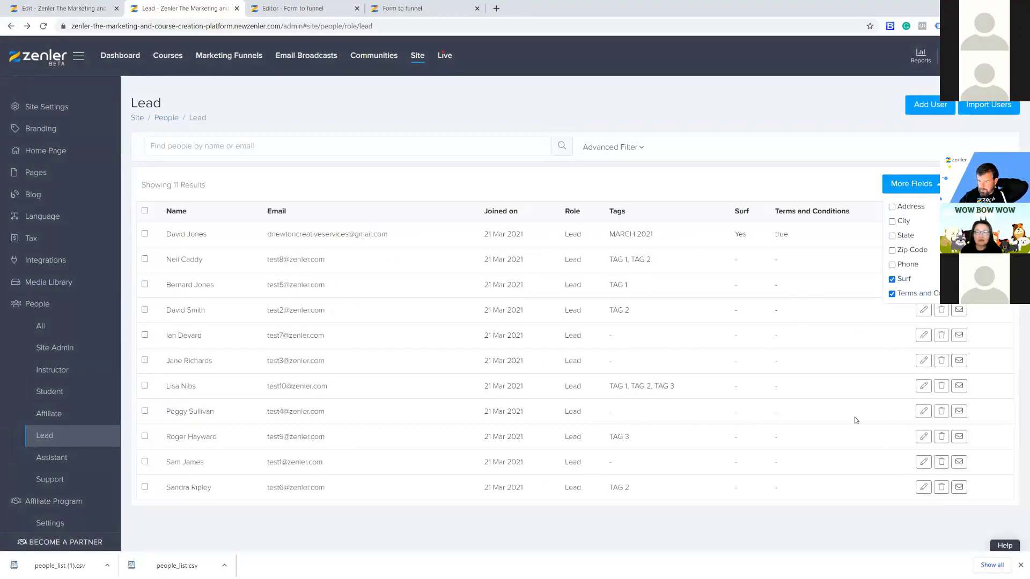
left_click(813, 394)
left_click(923, 261)
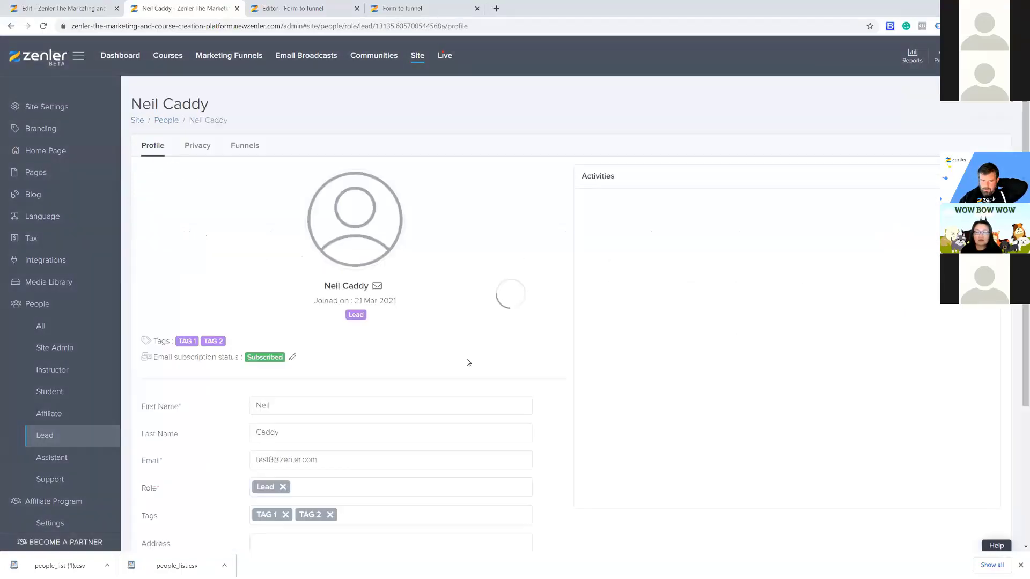
Scroll the lead's profile, go back to the Lead list, and open Email Broadcasts.
scroll(468, 369, "down", 4)
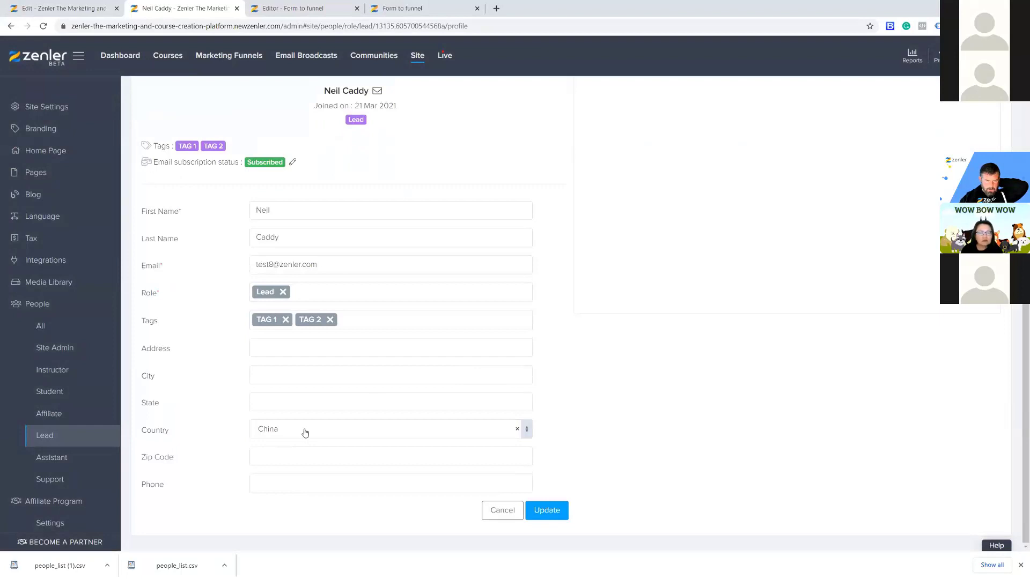
scroll(306, 430, "up", 4)
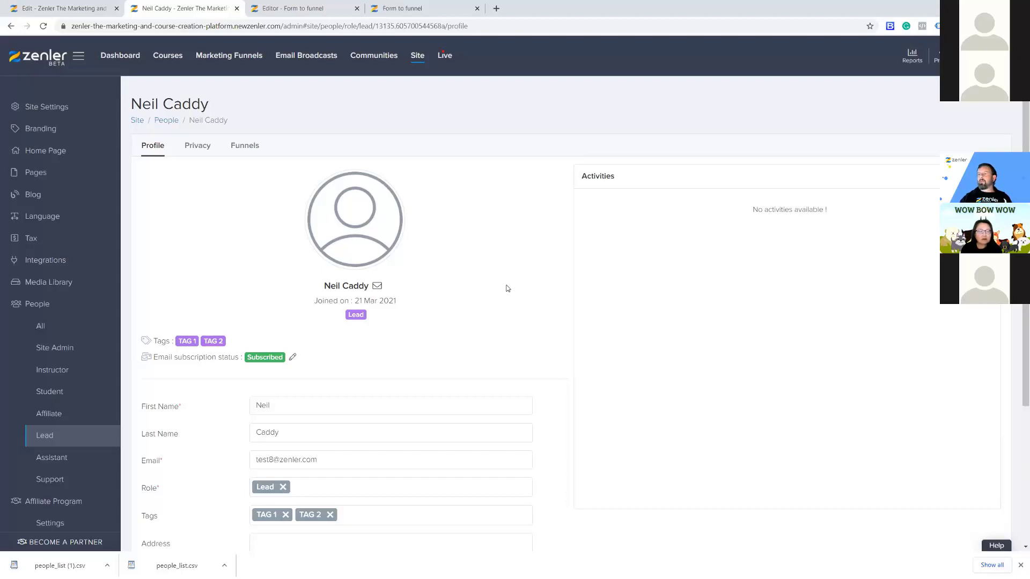
mouse_move(531, 264)
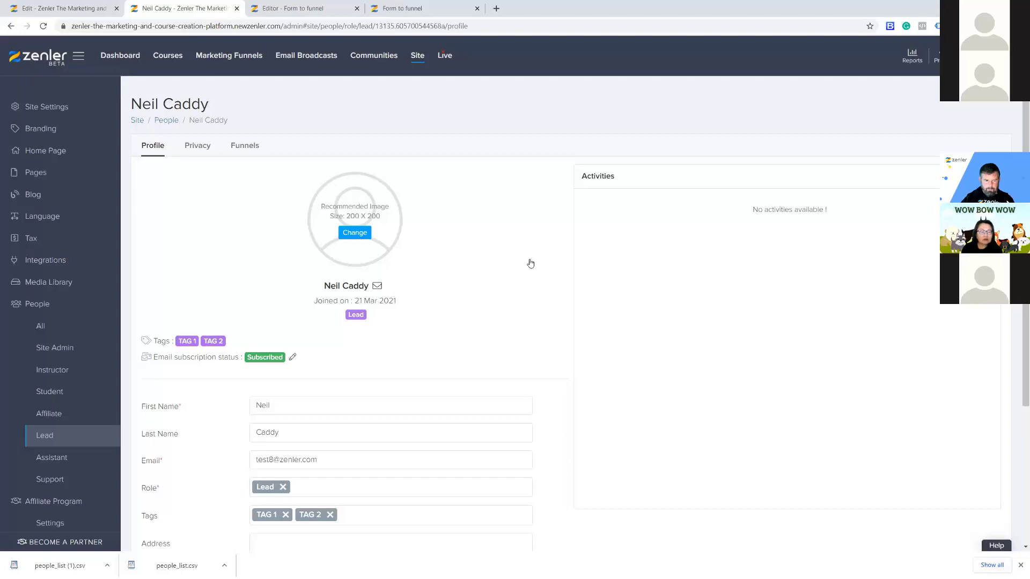
left_click(75, 435)
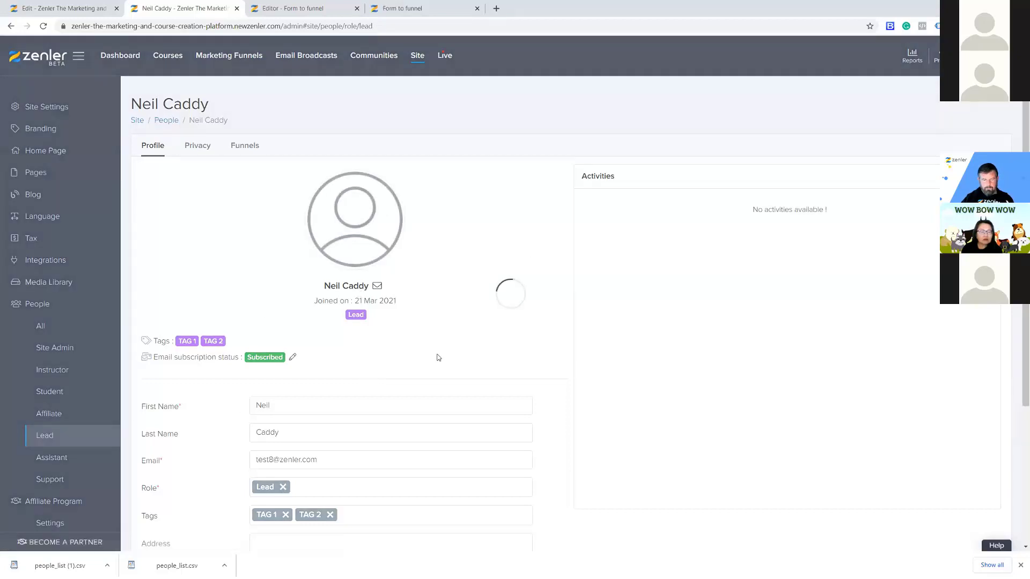
left_click(301, 58)
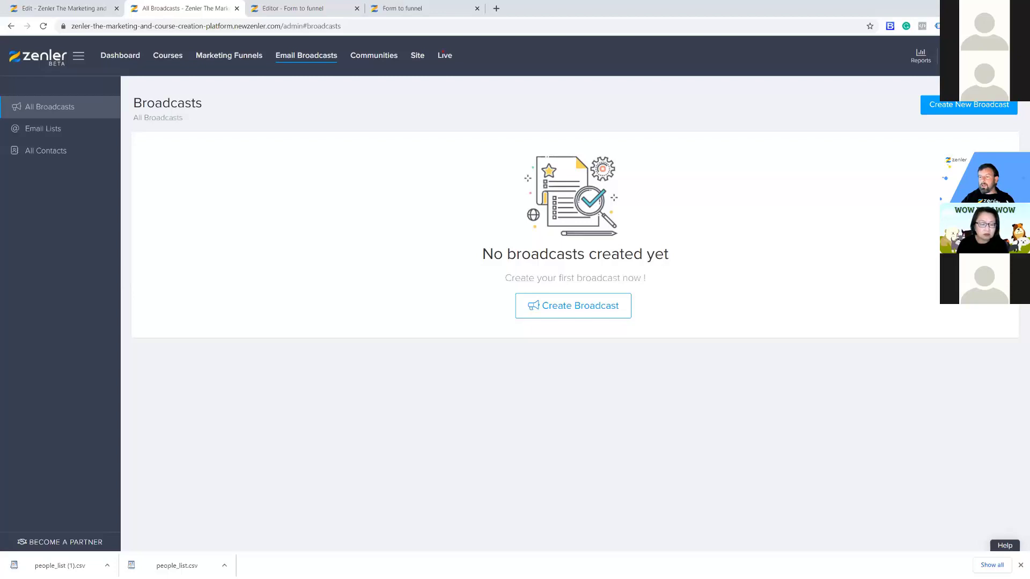
Open the Surf Dudes school admin in a new tab and go to its Email Broadcasts.
left_click(960, 55)
left_click(975, 105)
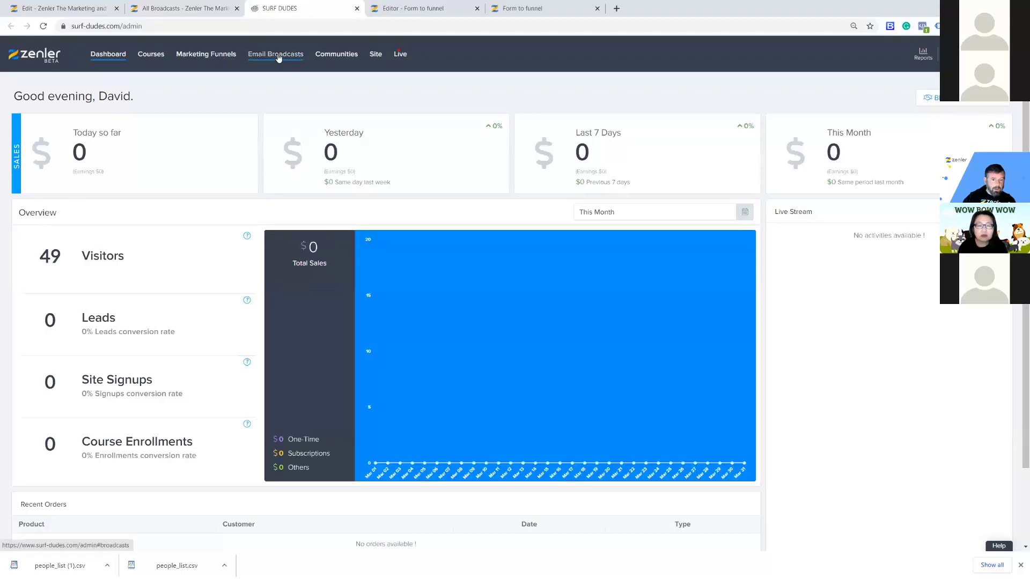
left_click(277, 56)
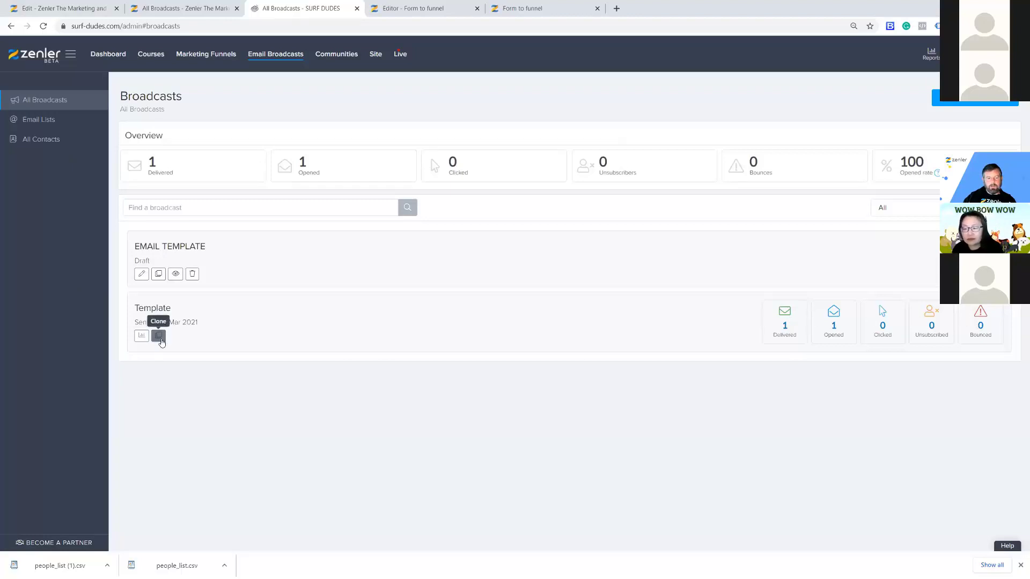
Highlight the Template broadcast's name and sent date and the EMAIL TEMPLATE draft title.
mouse_move(219, 328)
left_mouse_down()
mouse_move(120, 323)
mouse_move(127, 312)
left_mouse_up()
left_click_drag(209, 328, 135, 308)
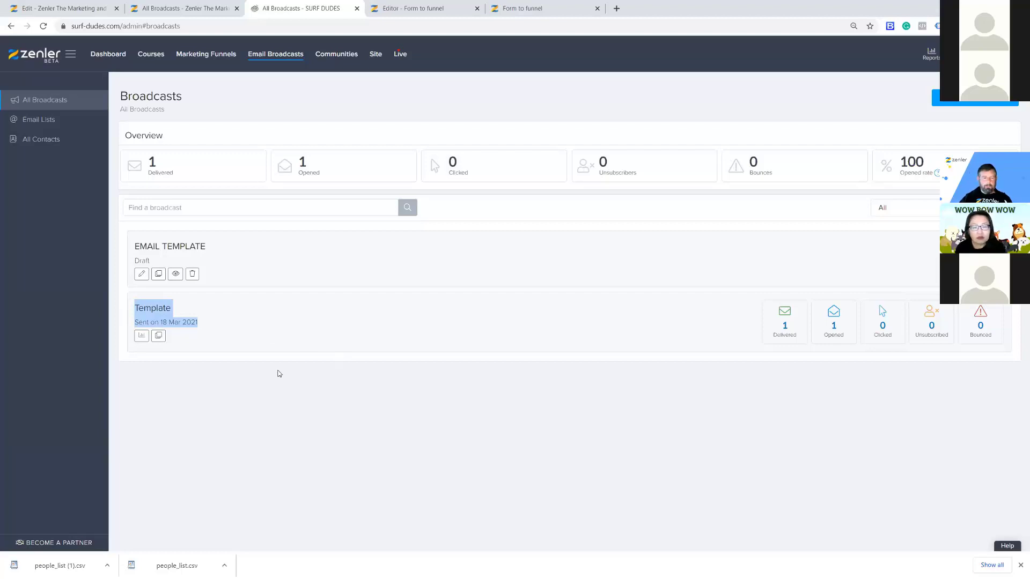
left_click_drag(210, 325, 121, 315)
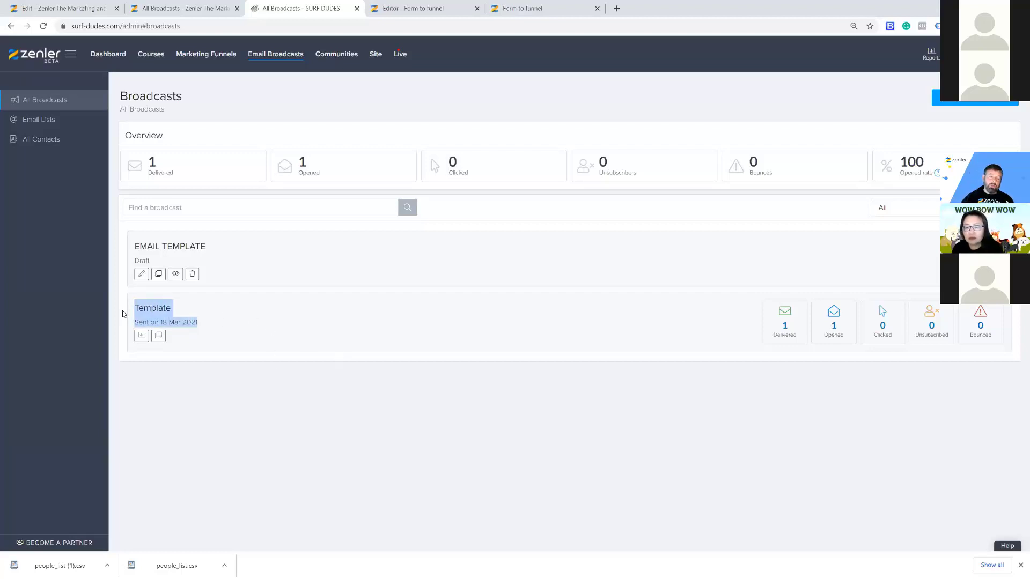
left_click(238, 318)
left_click_drag(209, 326, 132, 309)
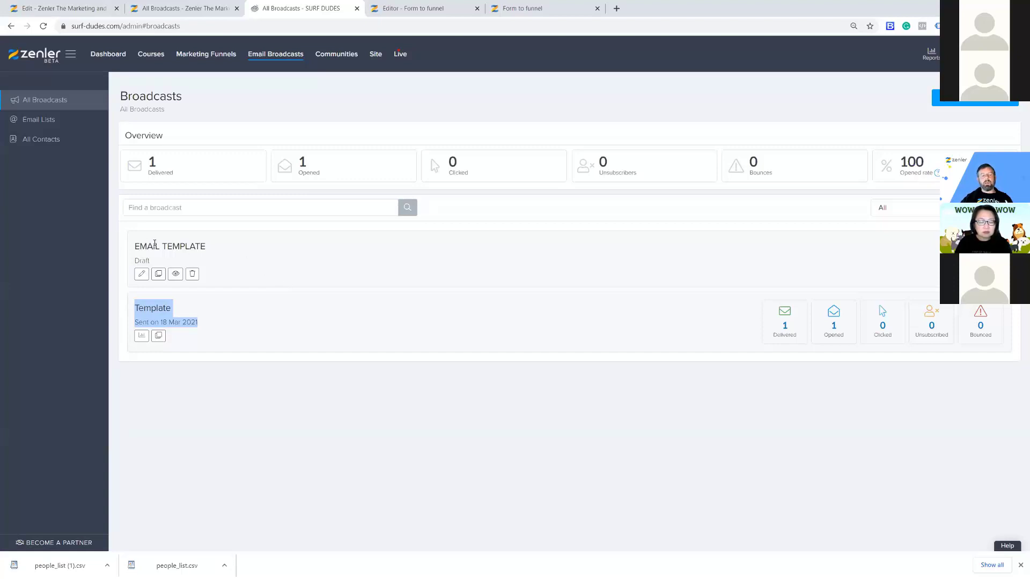
left_click_drag(135, 247, 219, 251)
left_click(220, 279)
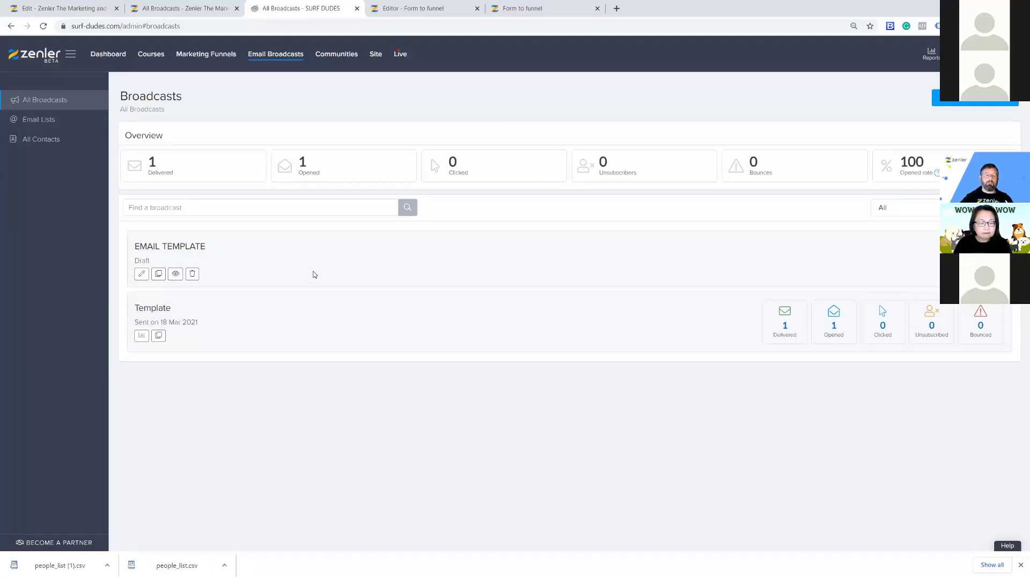
Open the EMAIL TEMPLATE draft at its Content step and scroll through the lorem ipsum body.
left_click(142, 274)
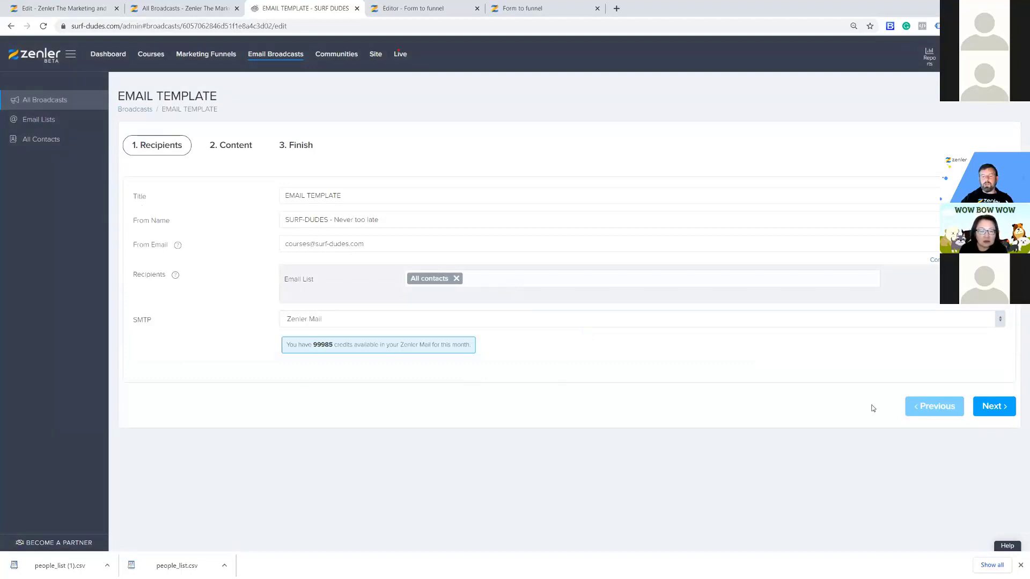
left_click(994, 406)
scroll(839, 369, "down", 15)
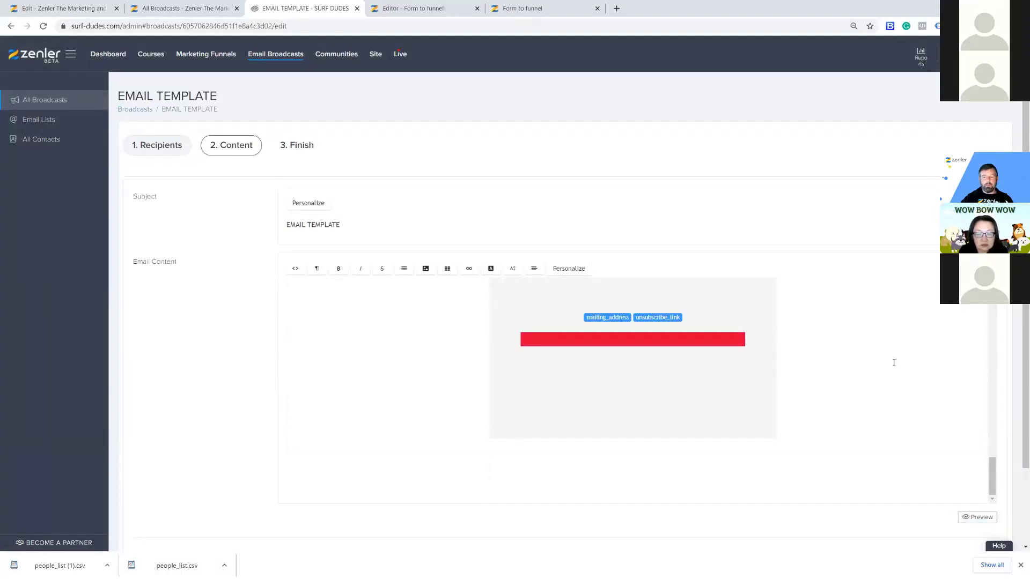
scroll(893, 362, "up", 8)
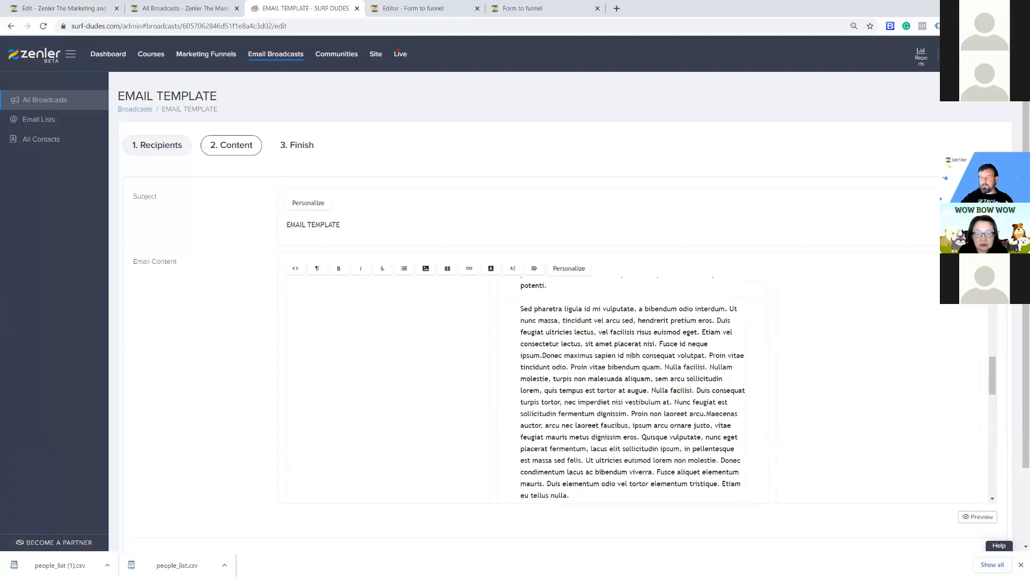
scroll(1016, 363, "down", 2)
left_click(456, 468)
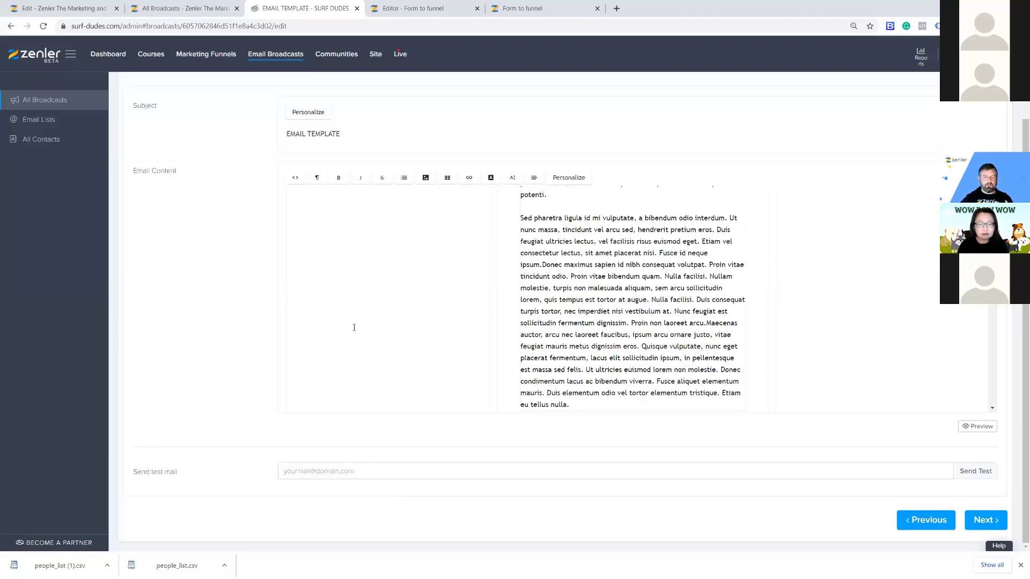
scroll(236, 287, "up", 2)
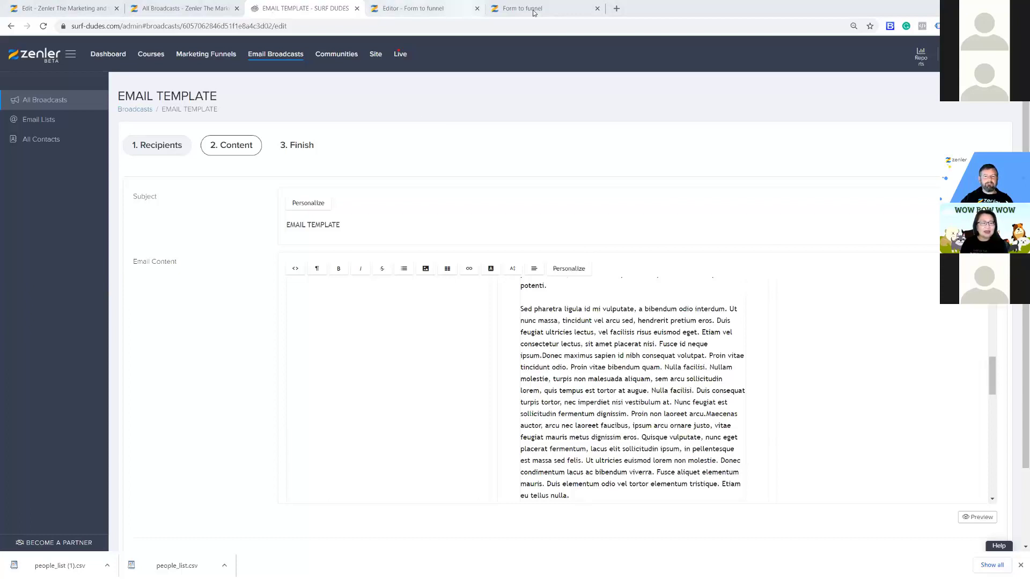
Close the Form to funnel page and editor without saving, returning to All Broadcasts.
left_click(596, 9)
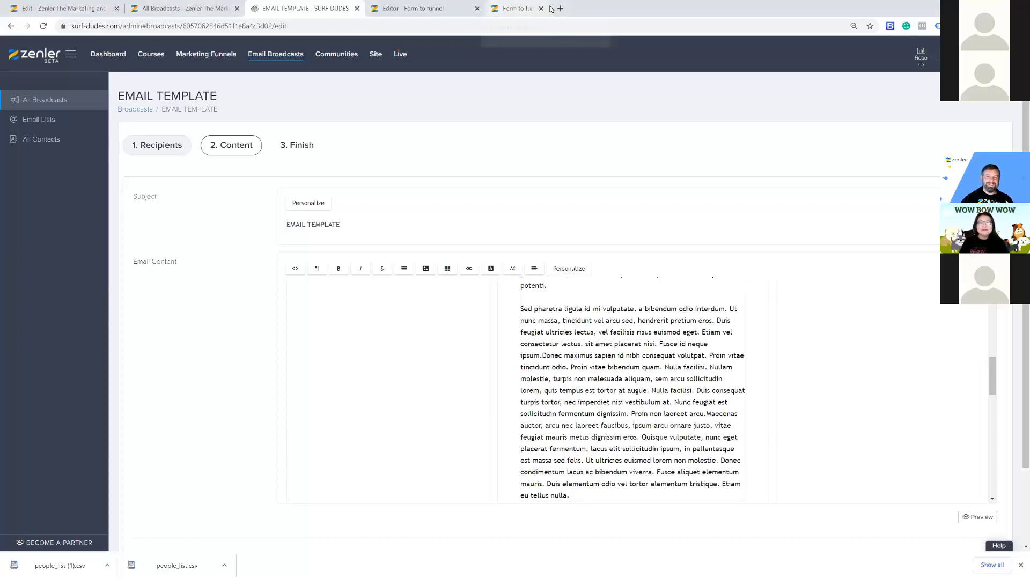
left_click(477, 8)
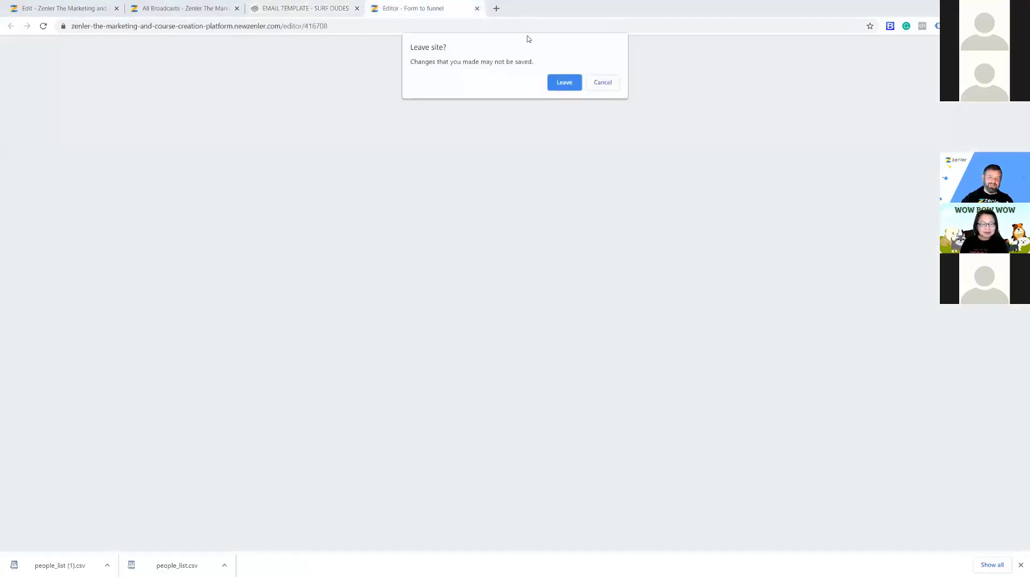
left_click(571, 82)
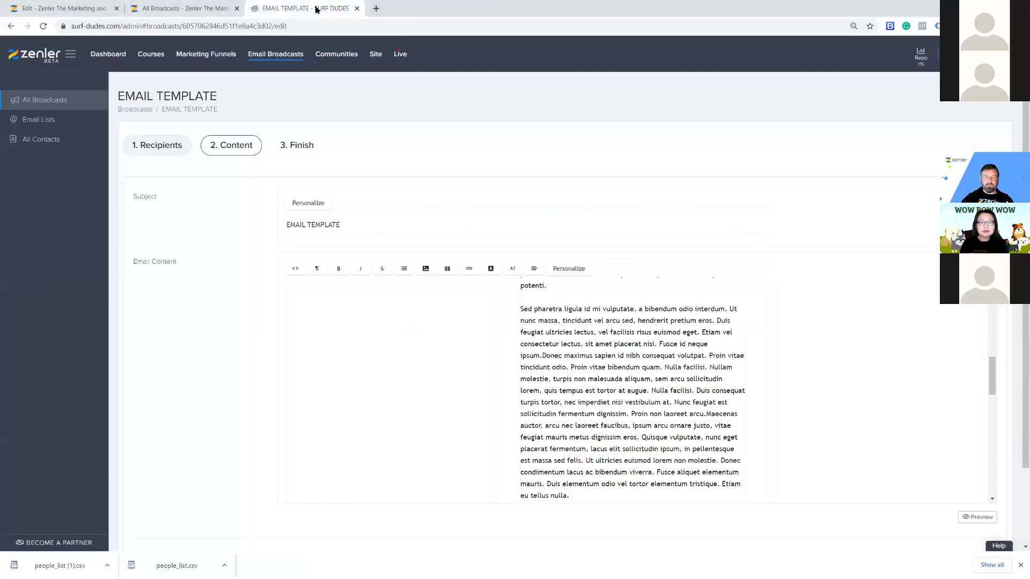
left_click(197, 8)
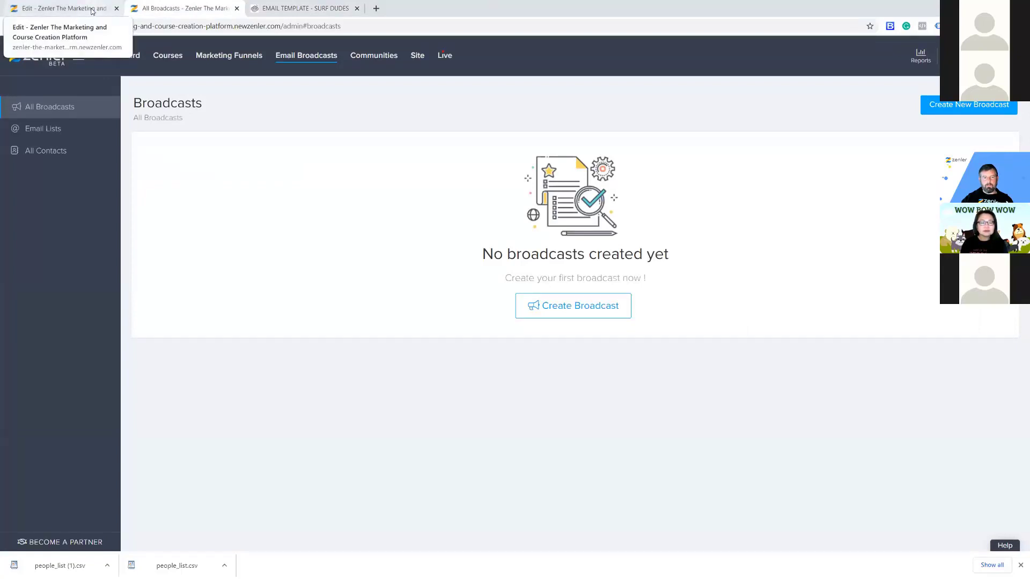
Return to the EMAIL TRIGGER automation rules, where a paused Add Tag action applies the tag NEW.
left_click(92, 11)
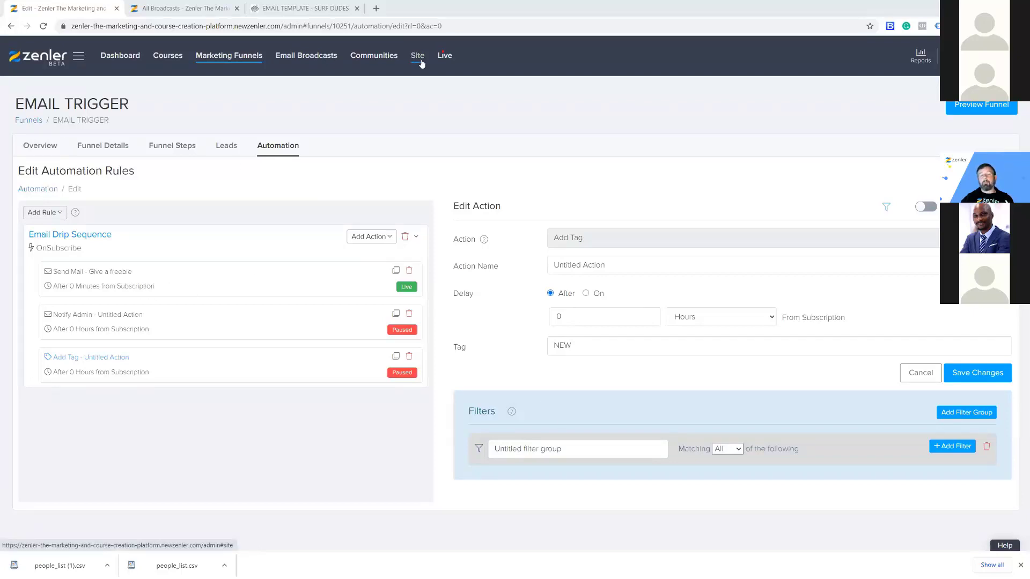
Discard unsaved edits, view the Give a freebie email's HTML source, then show the empty Broadcasts page.
left_click(152, 290)
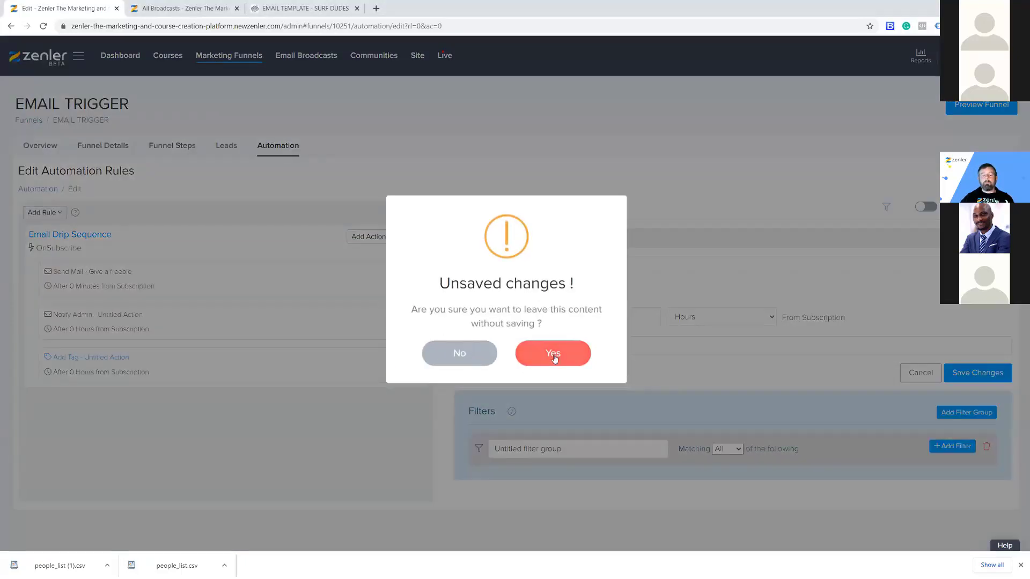
left_click(582, 360)
scroll(631, 355, "down", 3)
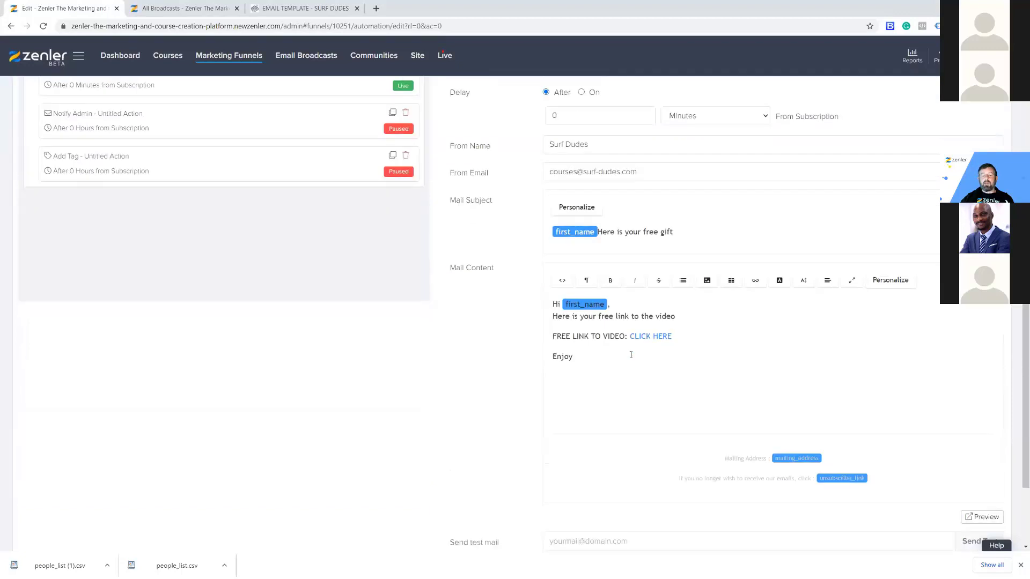
left_click(561, 282)
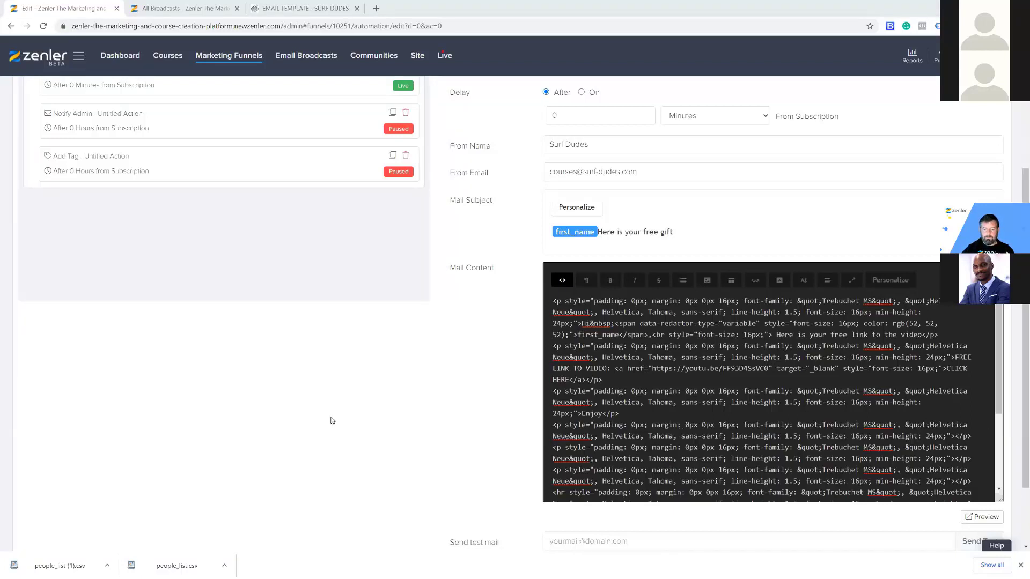
left_click(204, 15)
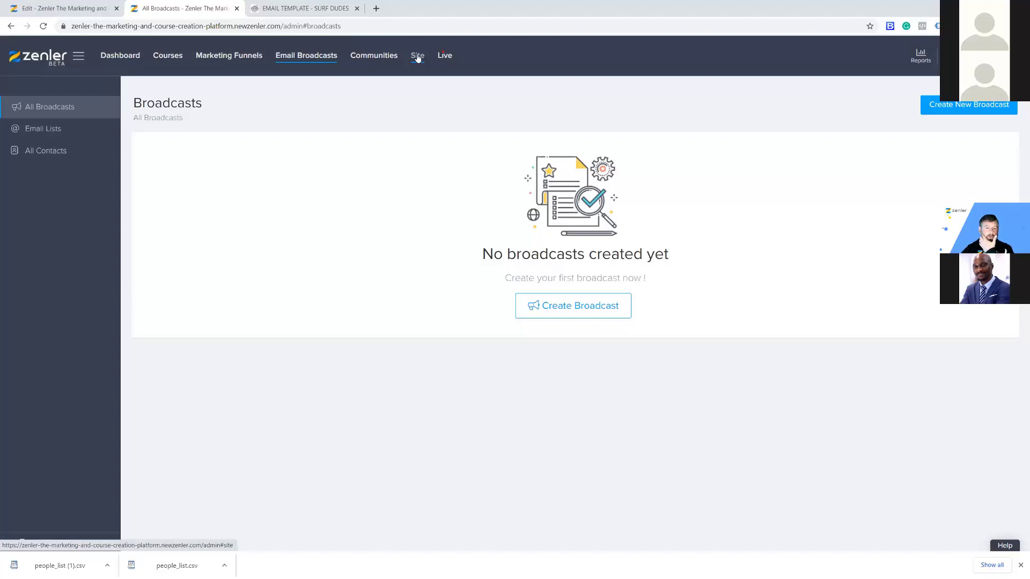
Show the Site Pages list and highlight the Form to funnel page address.
left_click(418, 58)
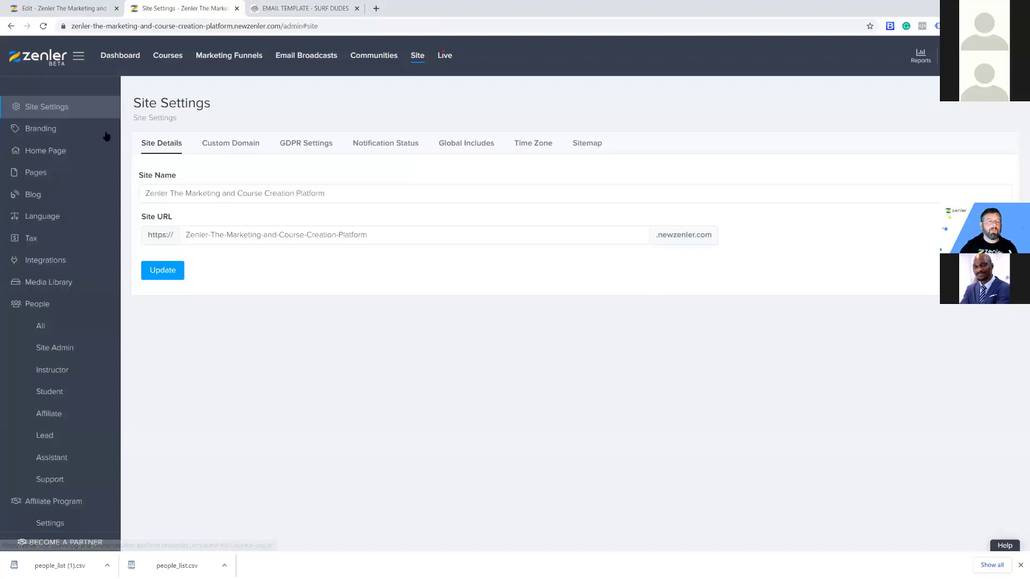
left_click(40, 172)
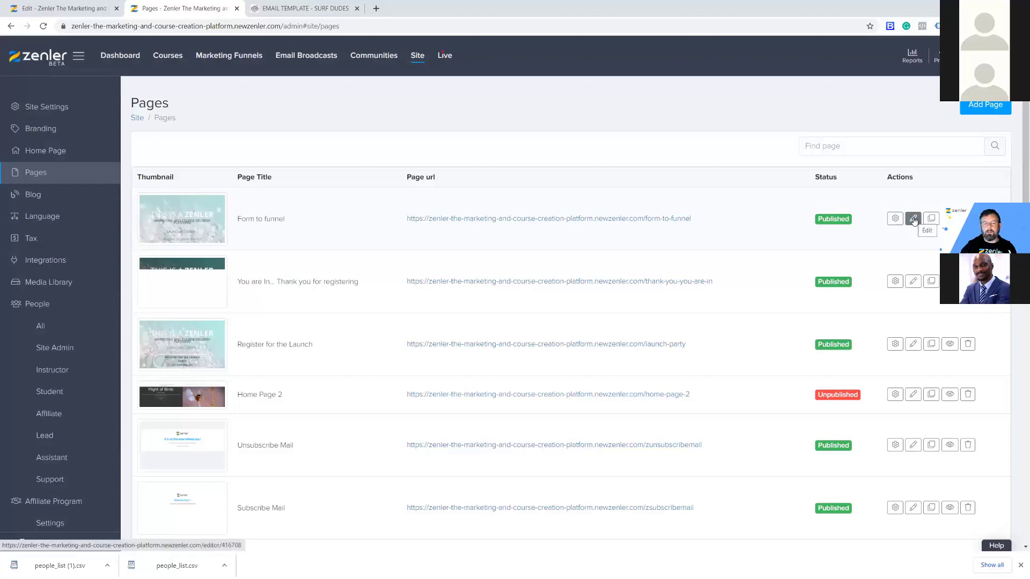
left_click_drag(697, 217, 398, 222)
left_click(858, 220)
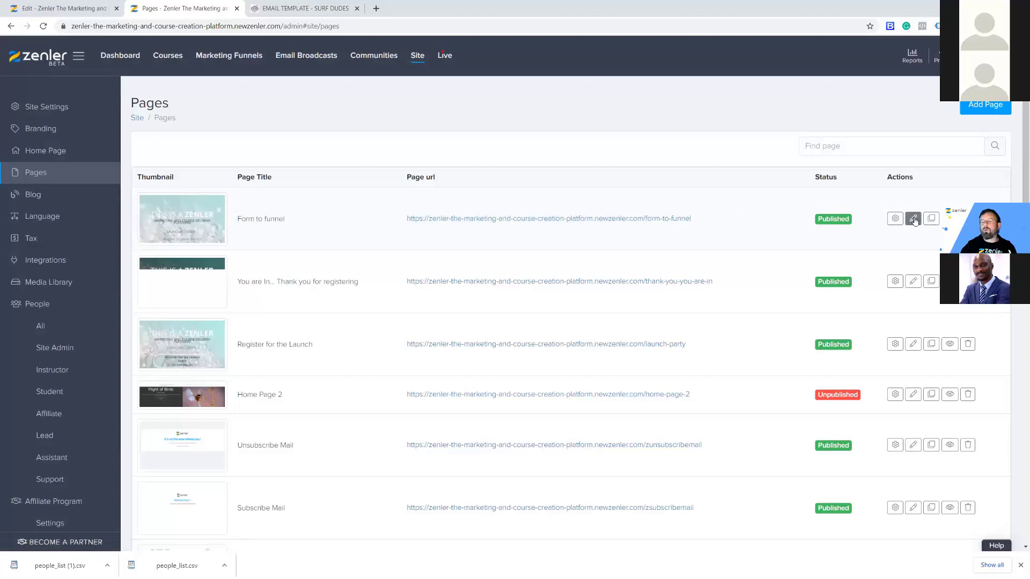
Edit the Form to funnel page, review its launching-soon heading and sign-up form, and bring up page settings.
left_click(913, 219)
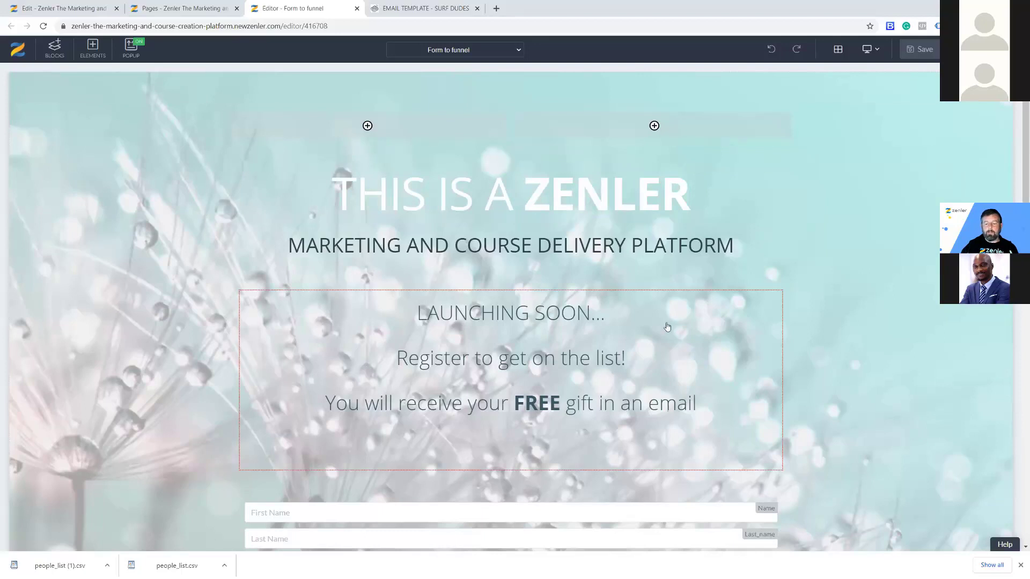
scroll(711, 317, "down", 1)
scroll(711, 317, "down", 3)
scroll(710, 310, "up", 4)
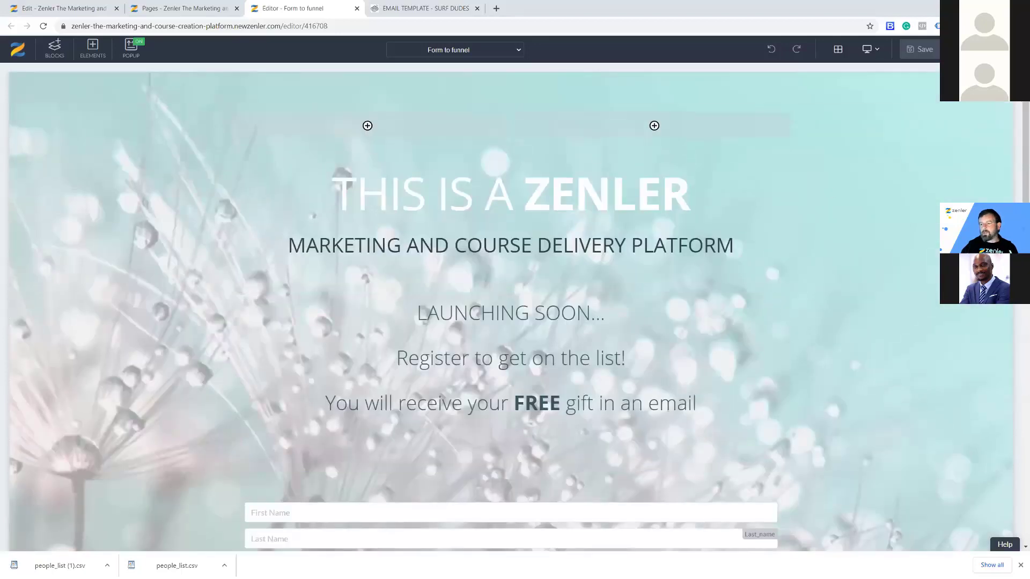
left_click(954, 49)
left_click(932, 90)
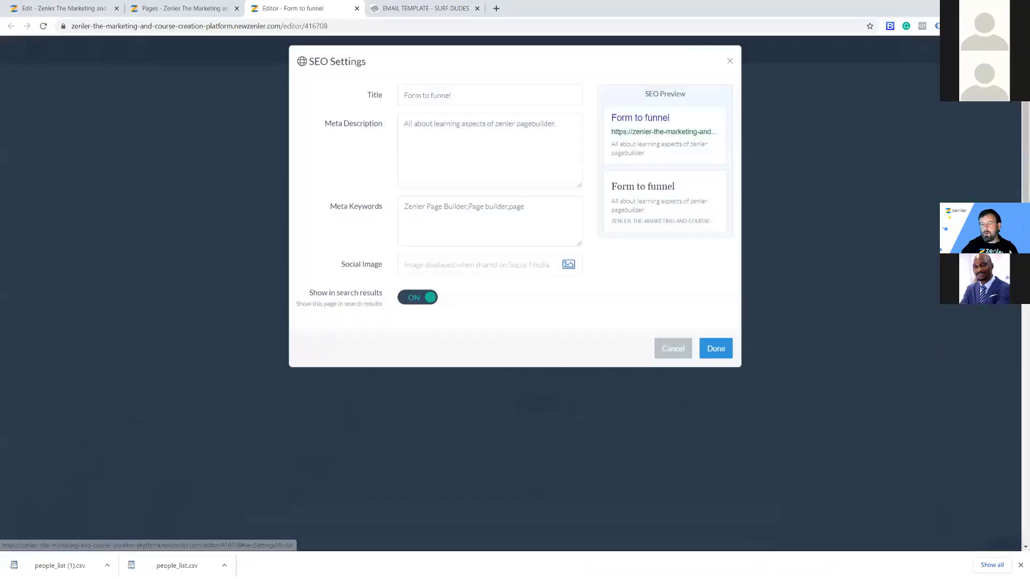
triple_click(557, 143)
triple_click(435, 114)
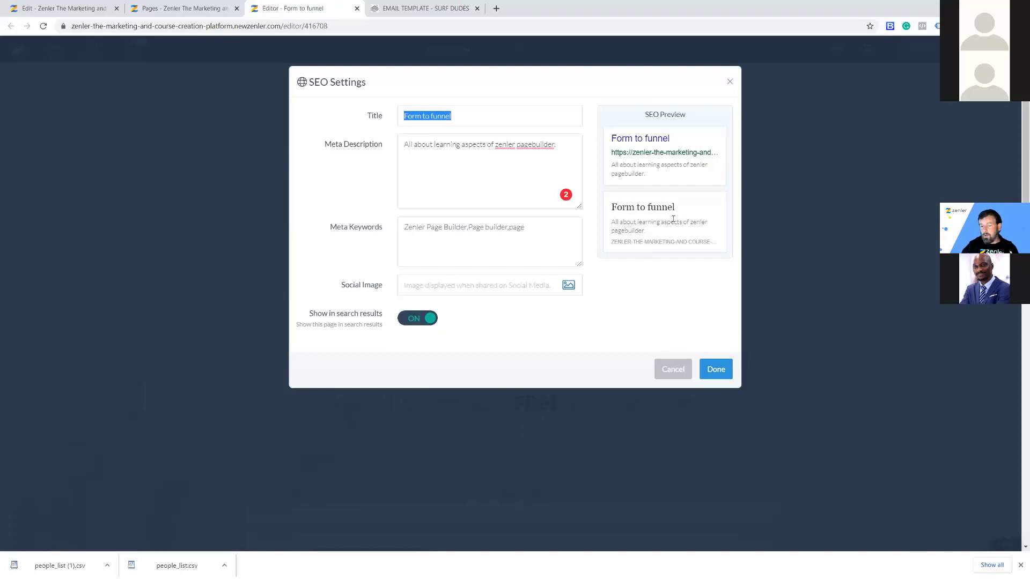
left_click(674, 370)
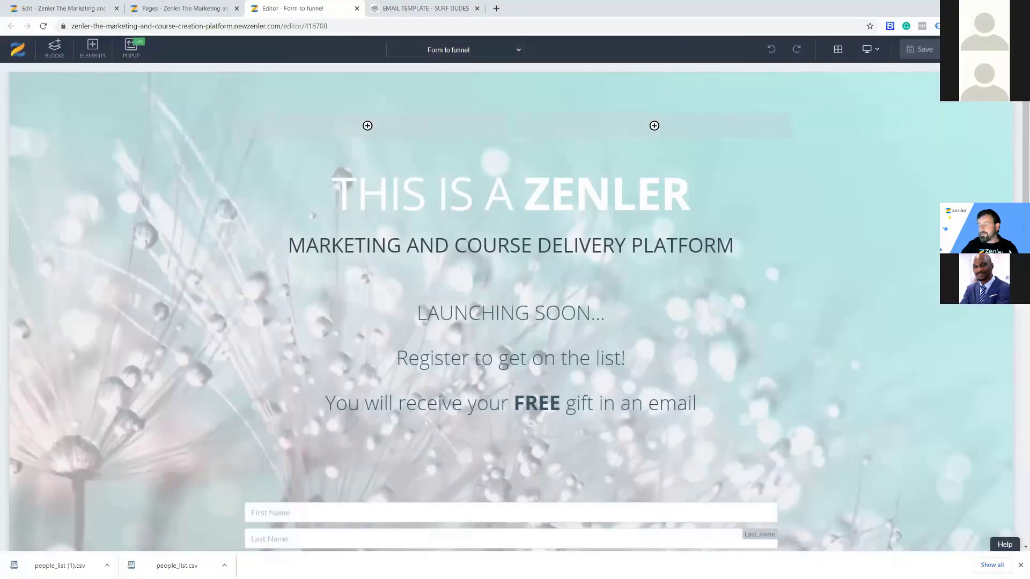
left_click(1006, 49)
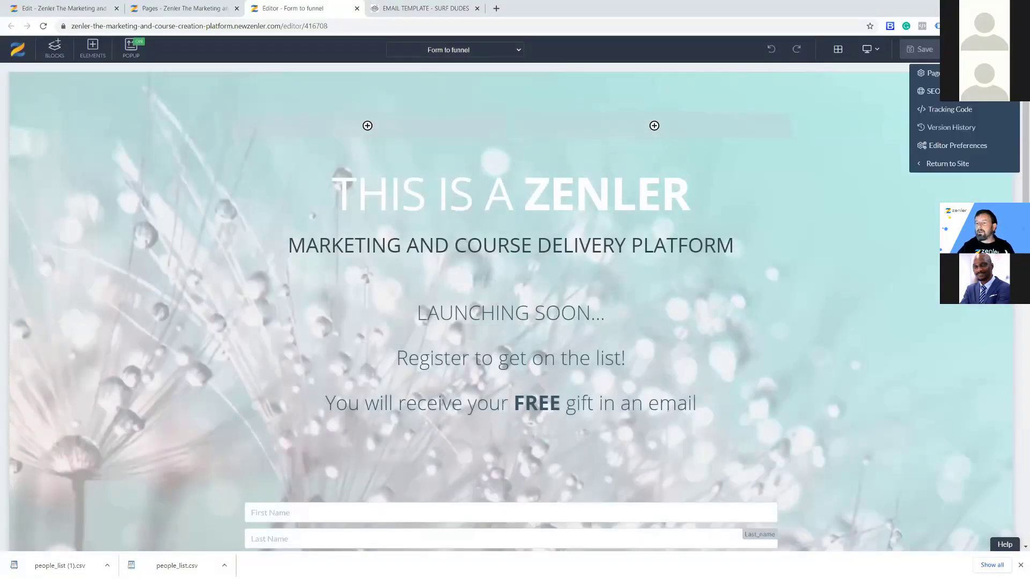
left_click(933, 91)
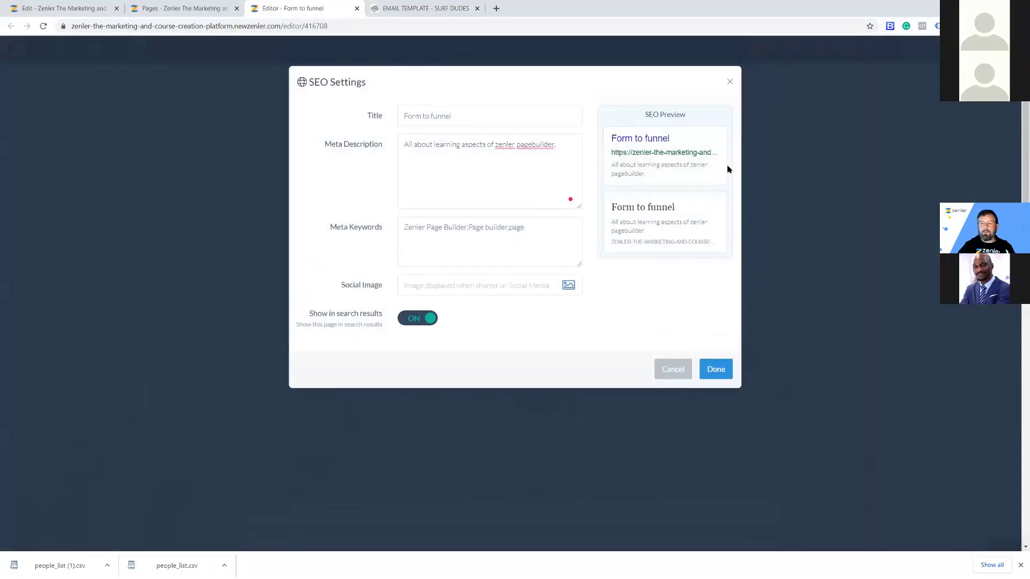
left_click(729, 82)
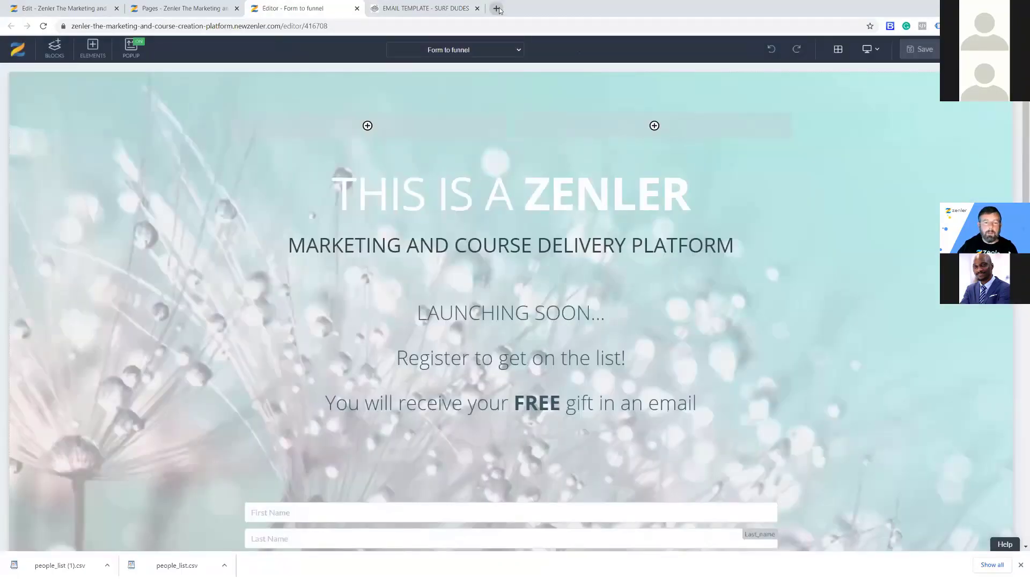
Load tutorials.newzenler.com in a new tab and scroll through it.
key("ctrl+t")
type("tut")
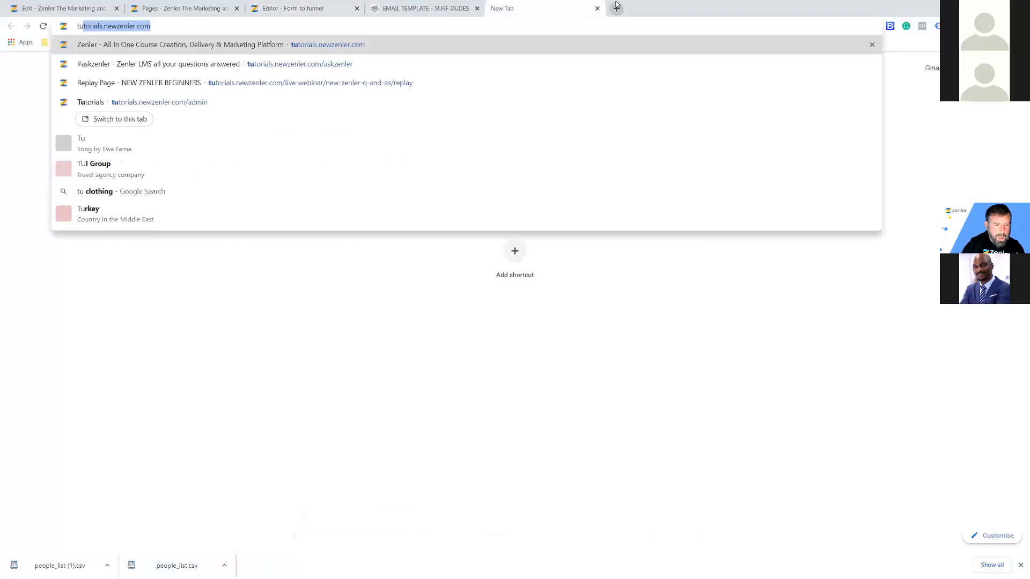
key("Return")
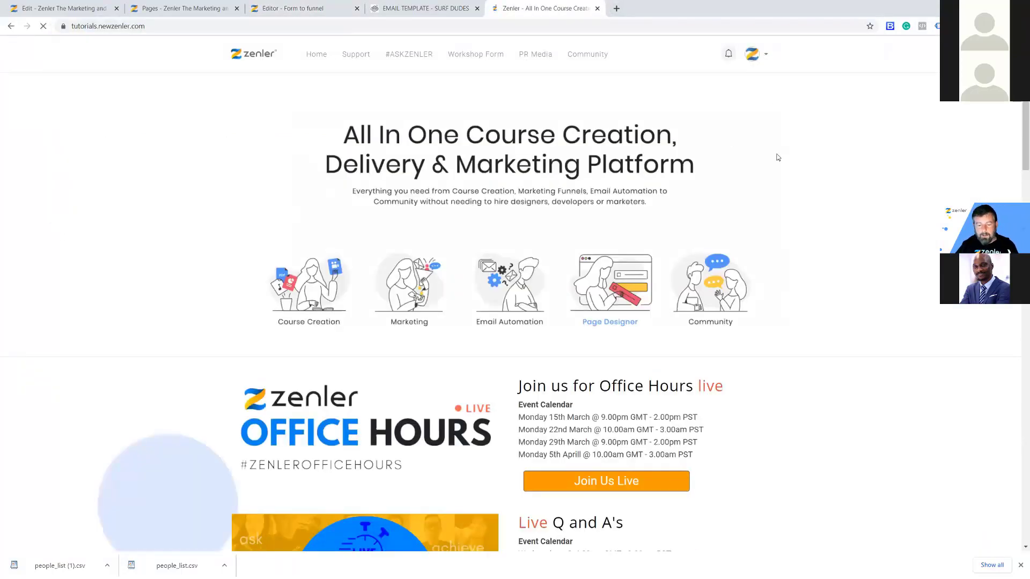
scroll(774, 182, "down", 3)
scroll(774, 183, "down", 10)
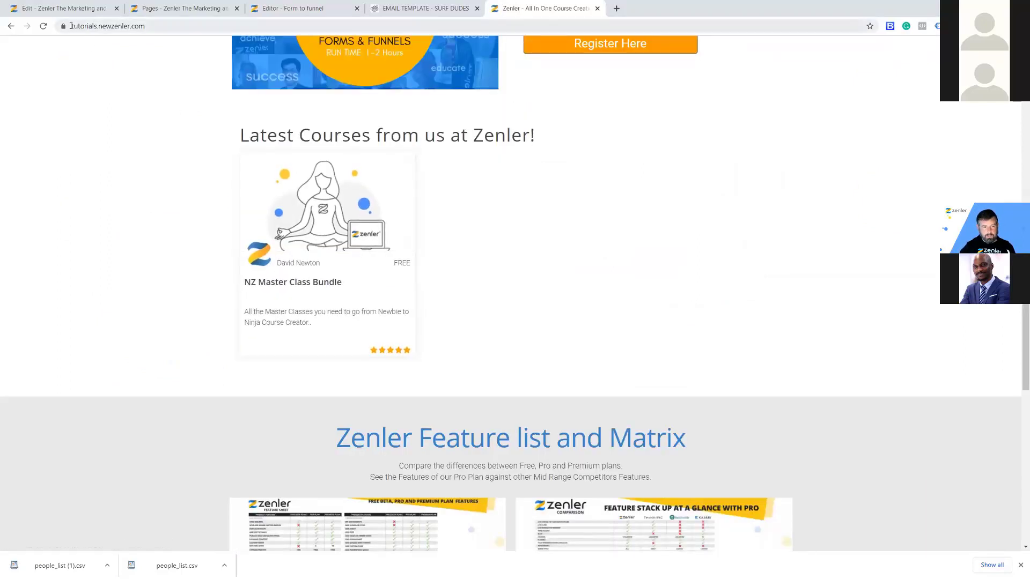
Select the site address, then view the NZ Master Class Bundle course page with its six courses.
left_click(84, 26)
left_click_drag(84, 26, 159, 27)
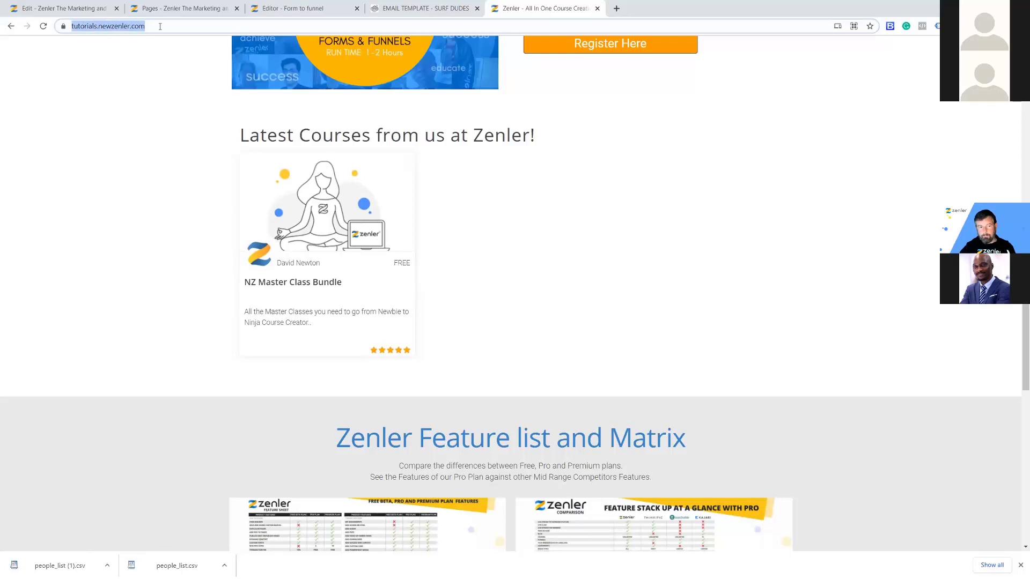
left_click(321, 230)
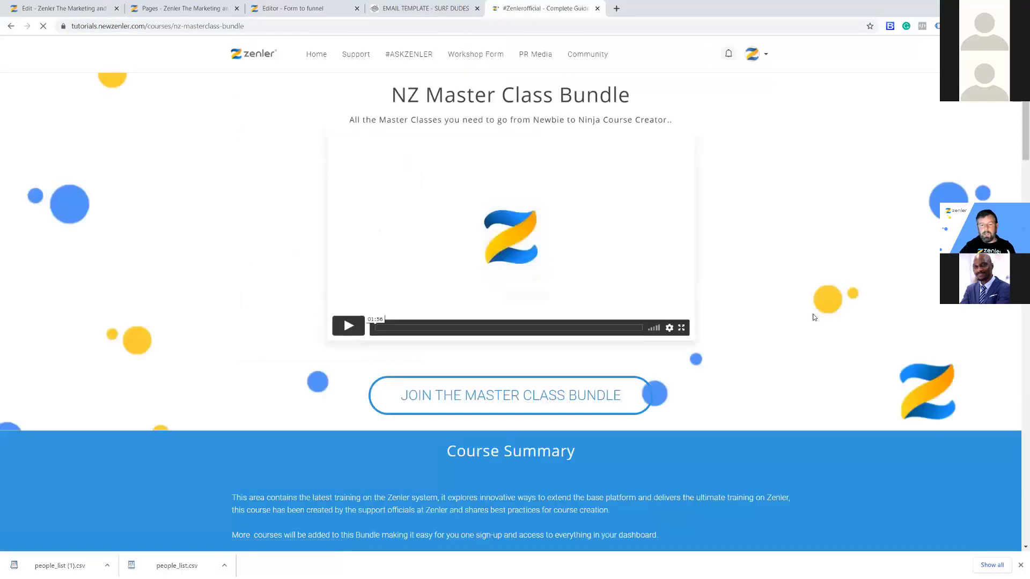
scroll(809, 314, "down", 5)
scroll(809, 313, "down", 3)
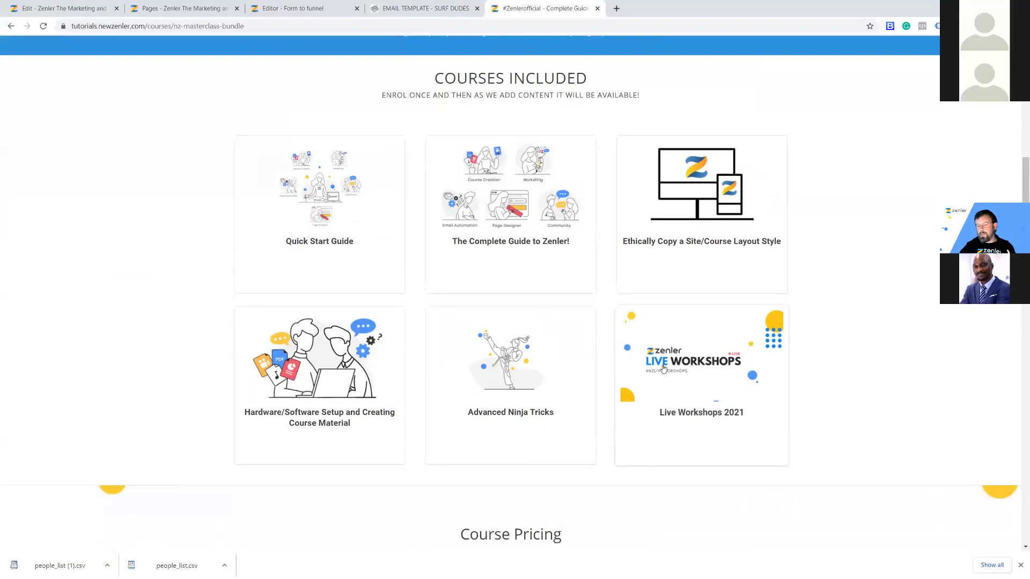